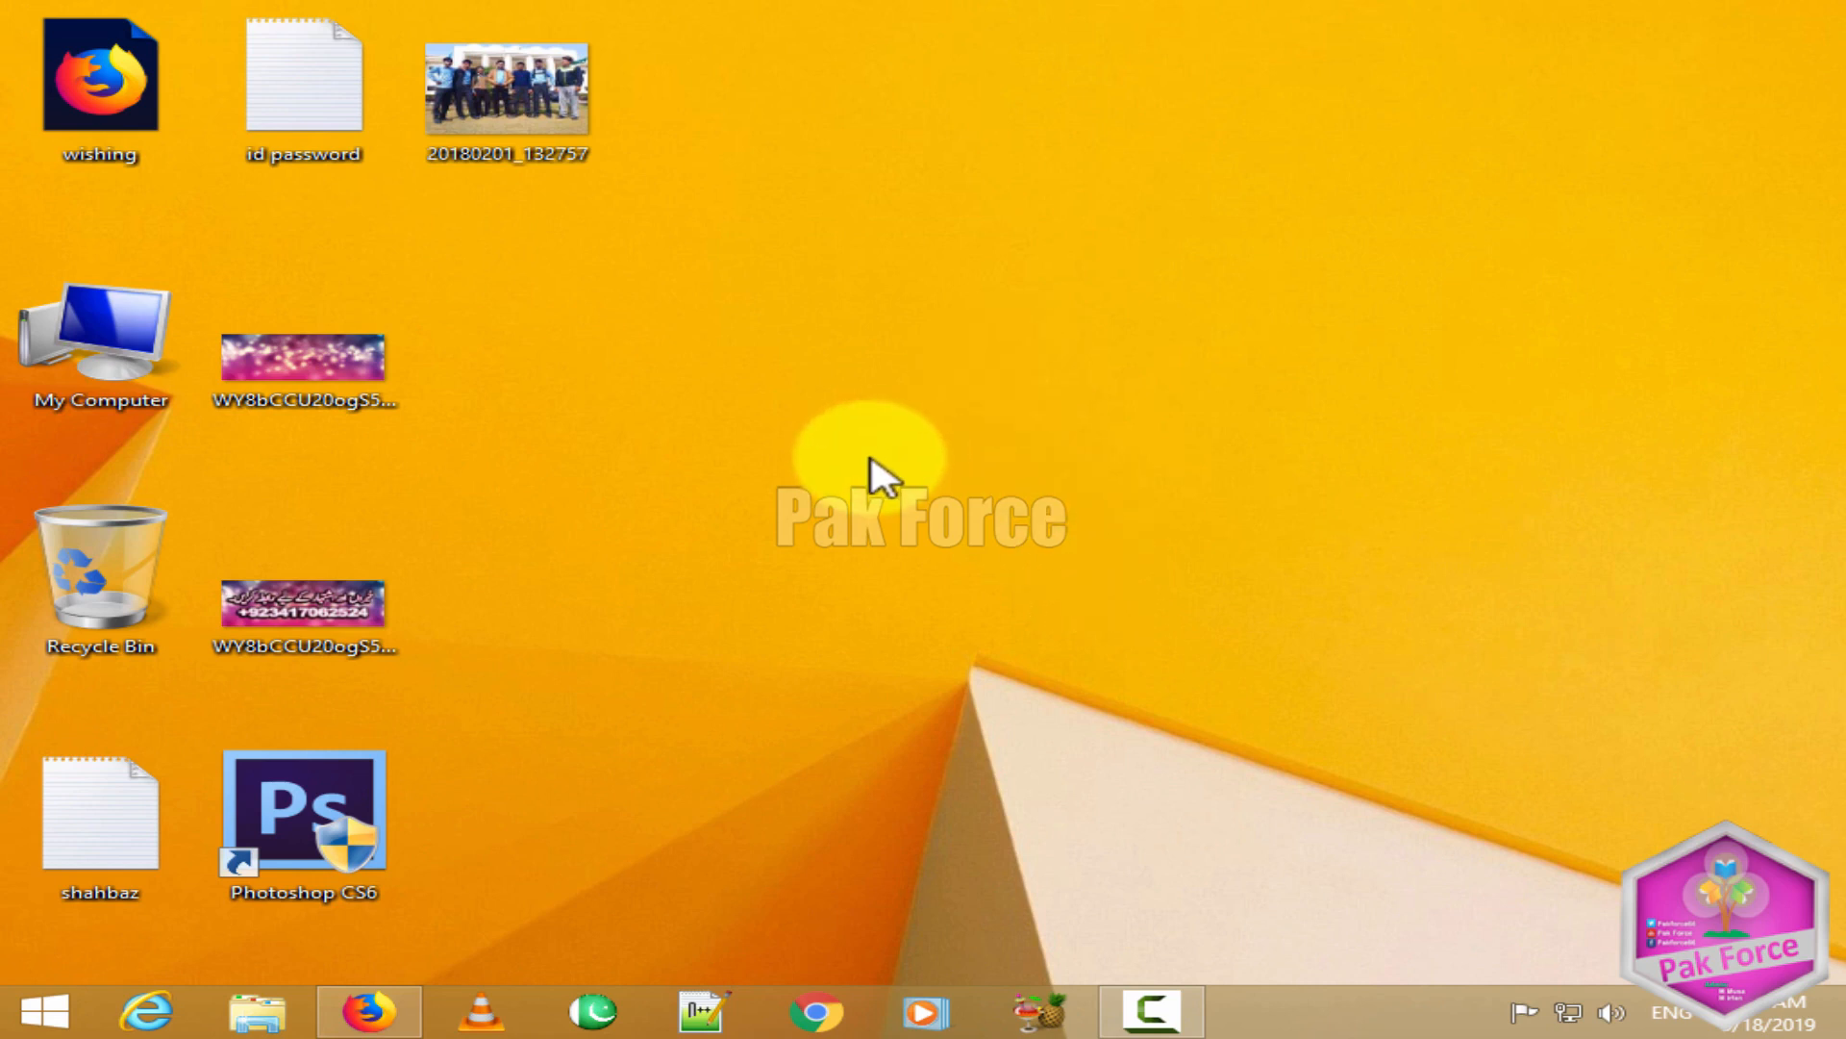
Step: Search Google for 'wordpress' in Firefox and scroll to the Download | WordPress.org result
left_click(367, 1010)
left_click(675, 184)
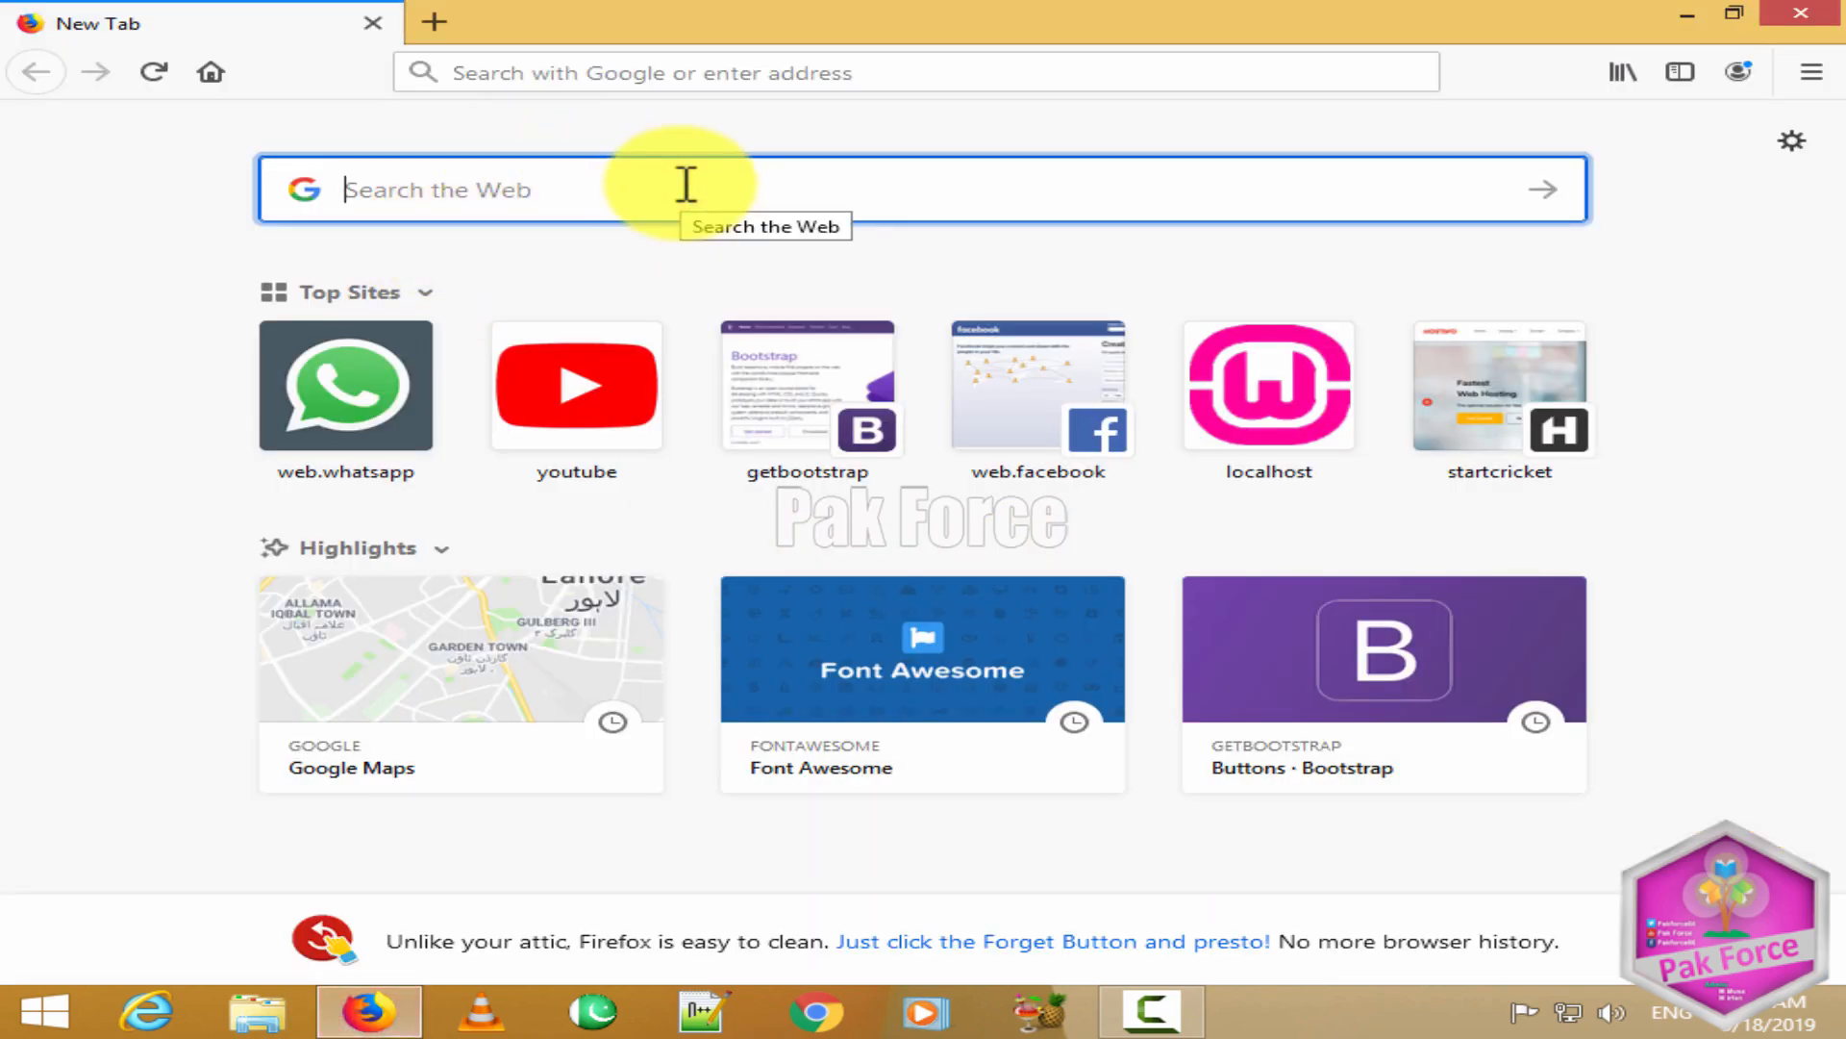
type("wordpress")
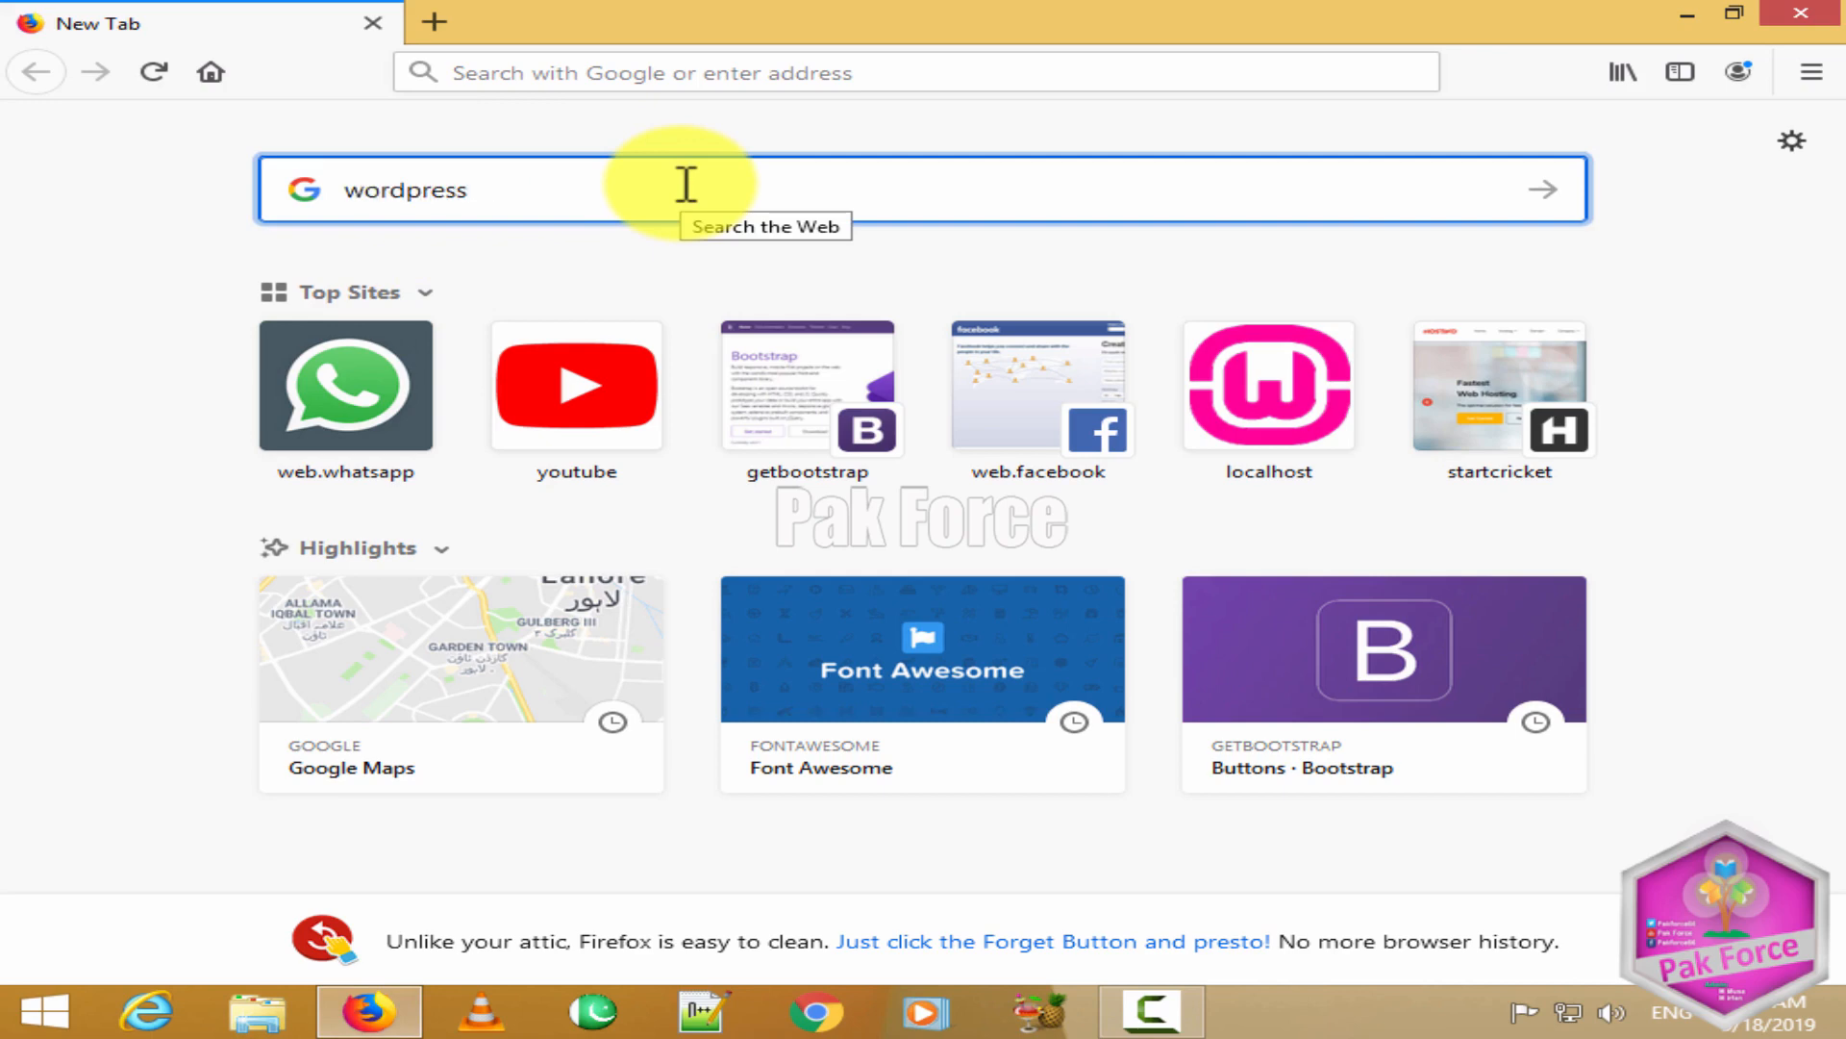
key("Return")
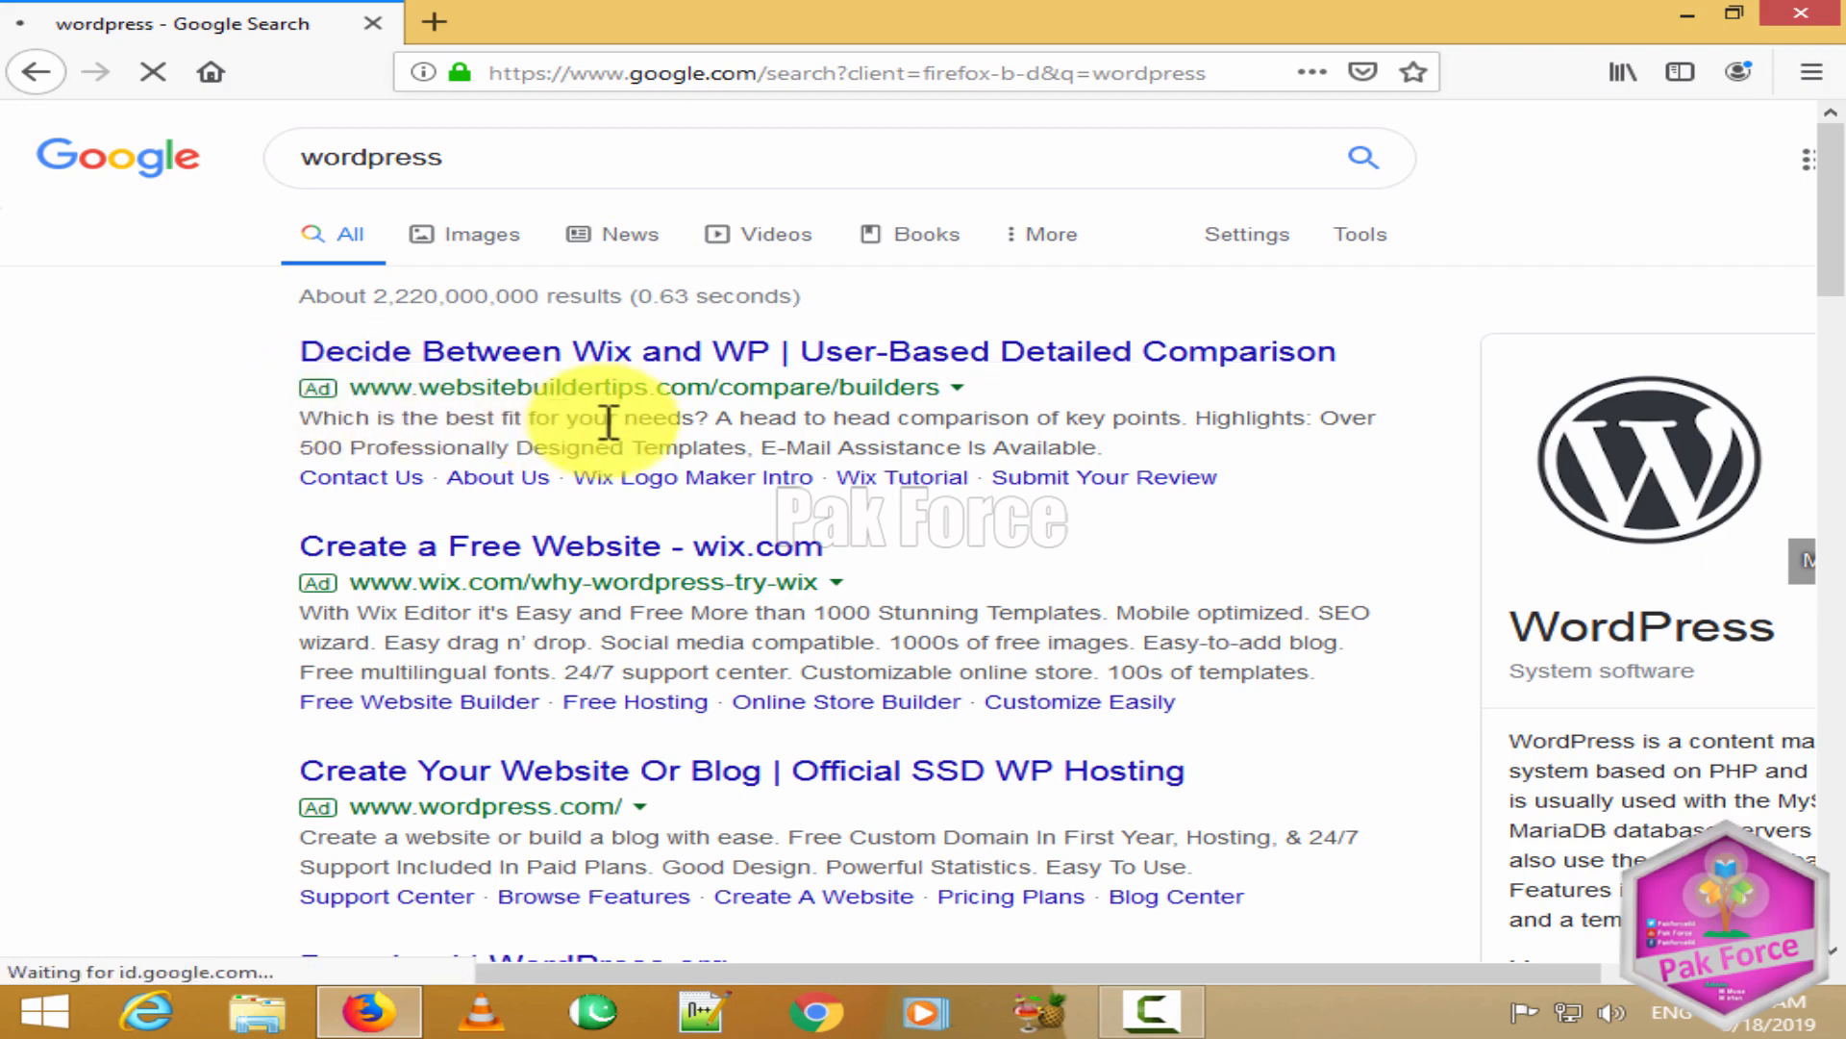
double_click(330, 154)
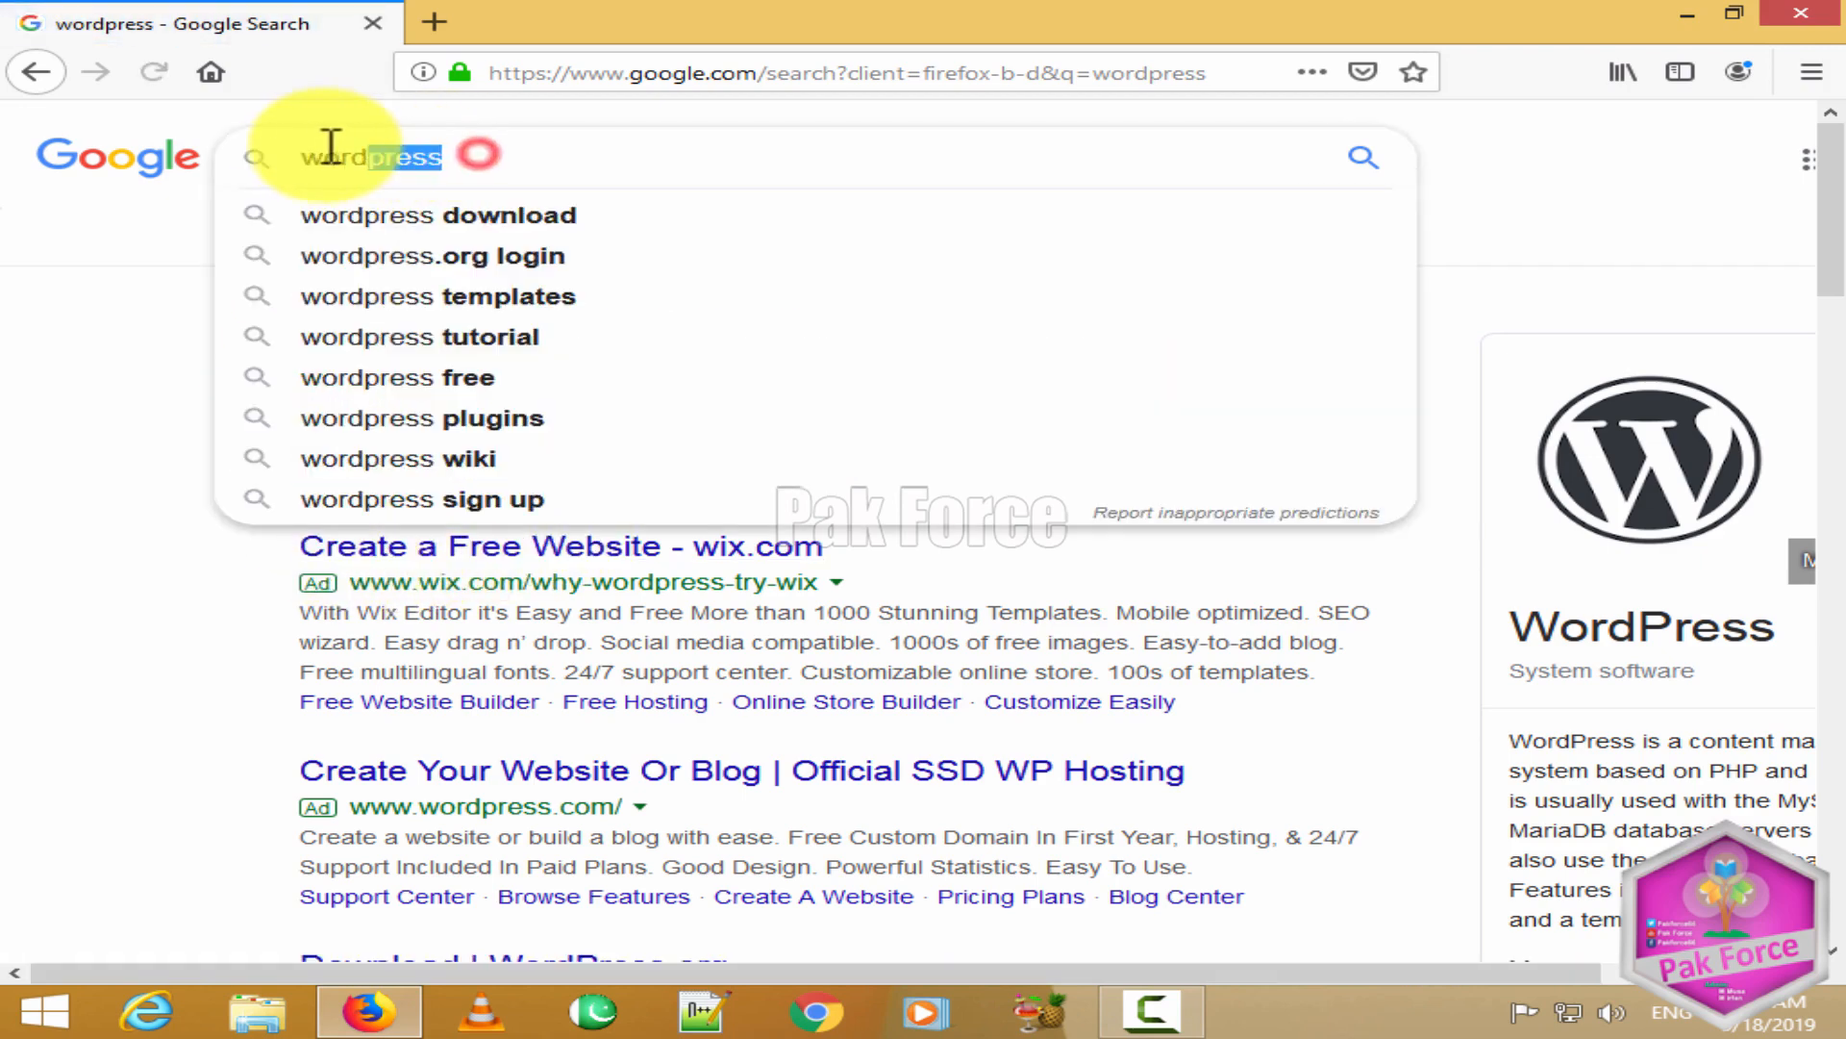
left_click(491, 164)
left_click(124, 565)
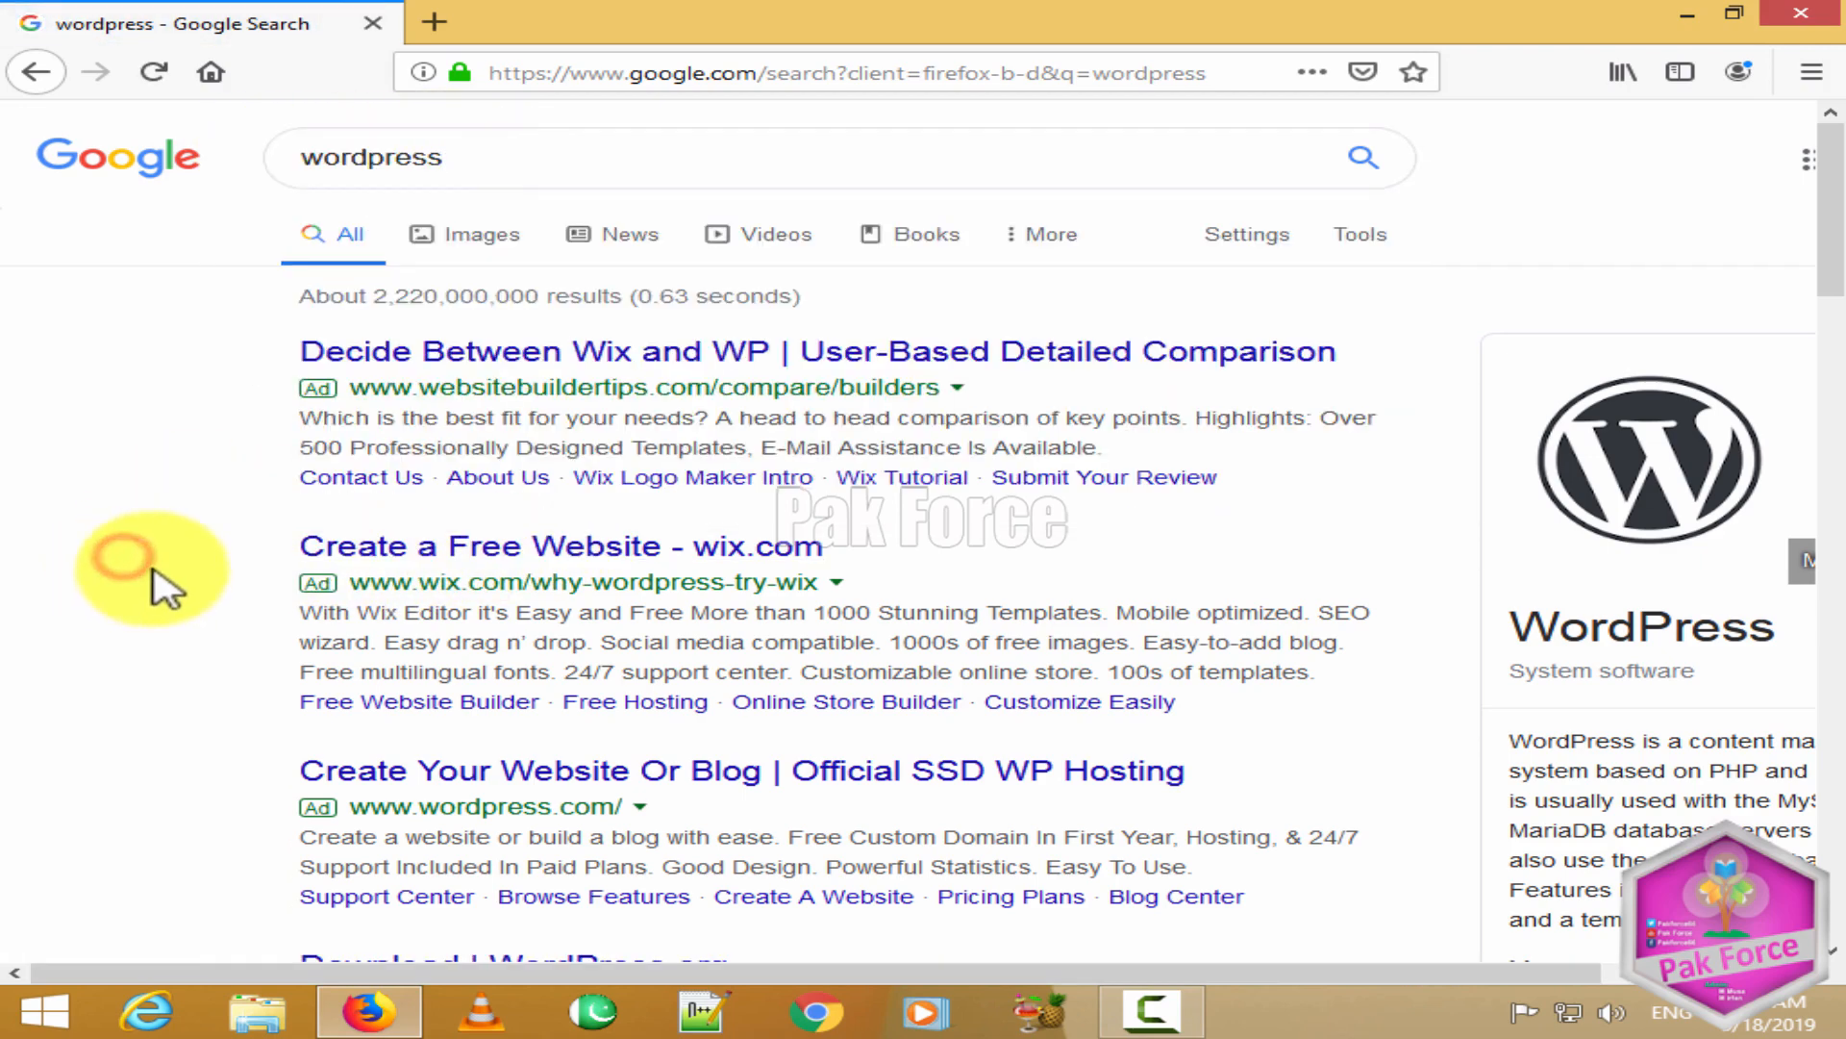
scroll(520, 798, "down", 4)
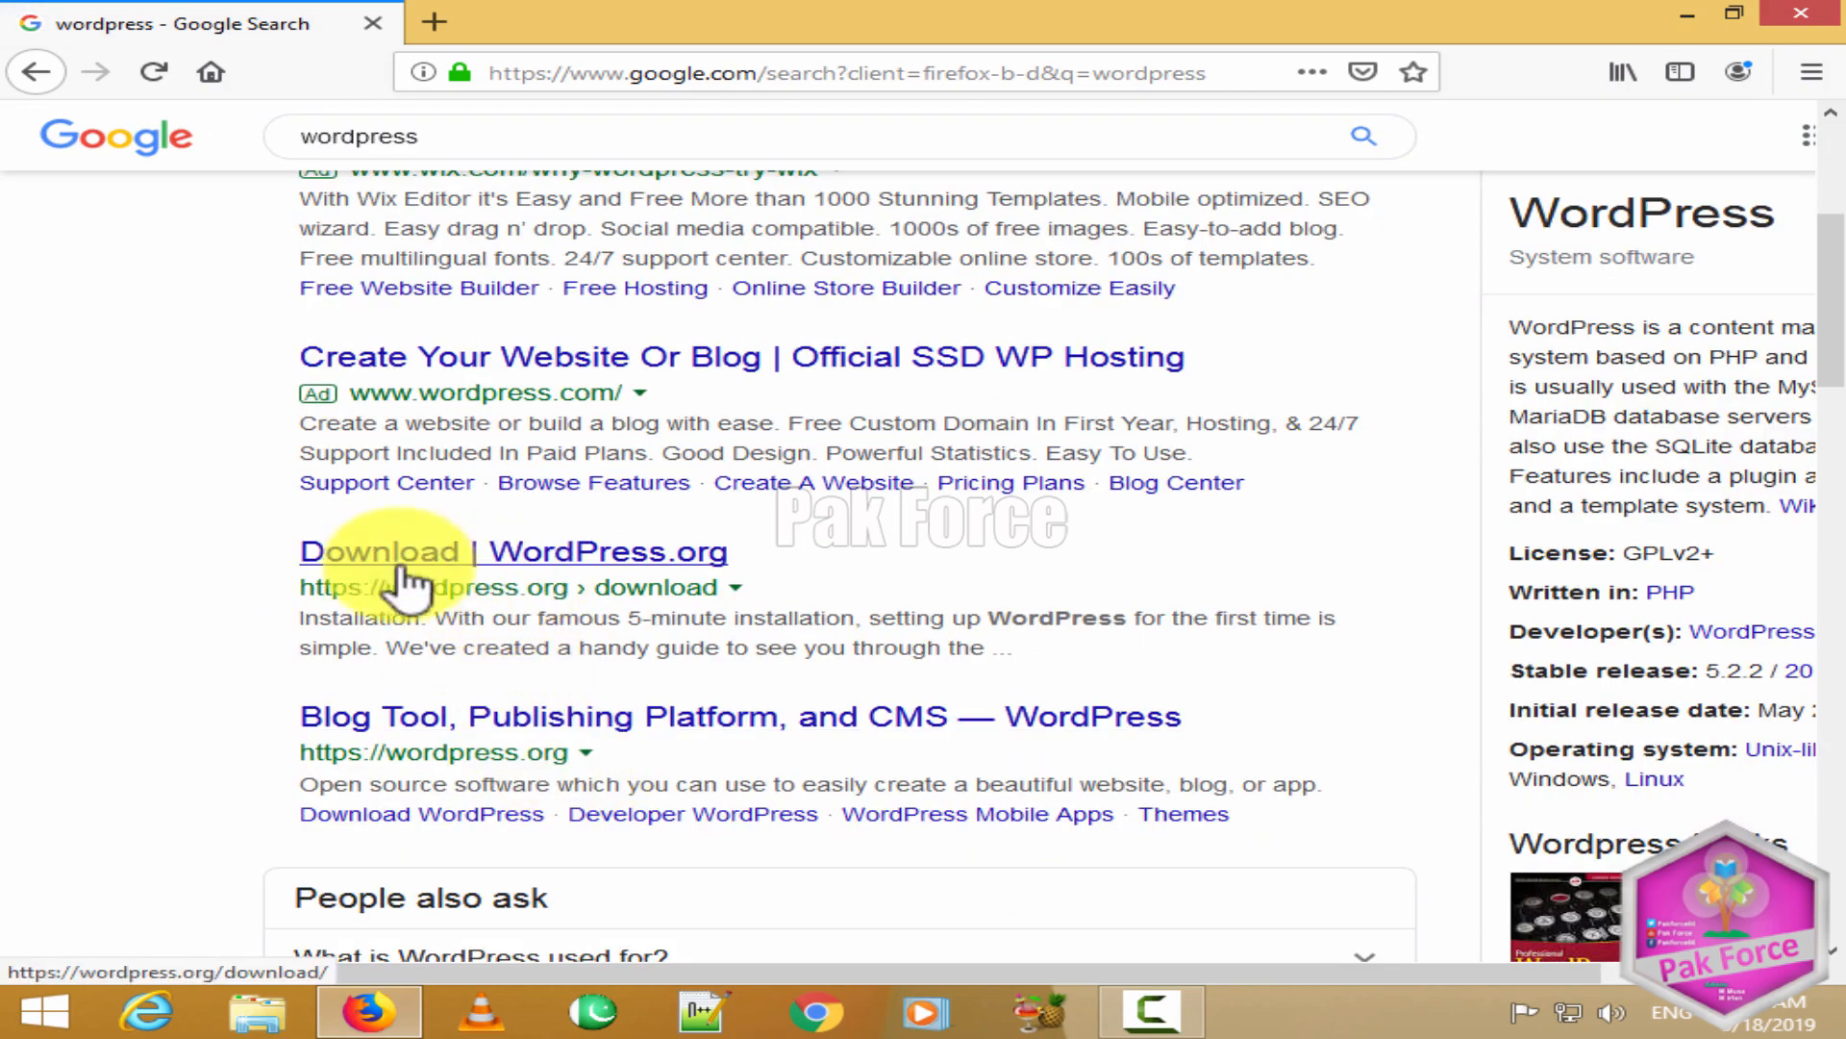
Step: Open the Download | WordPress.org page and look over the download options
left_click(445, 568)
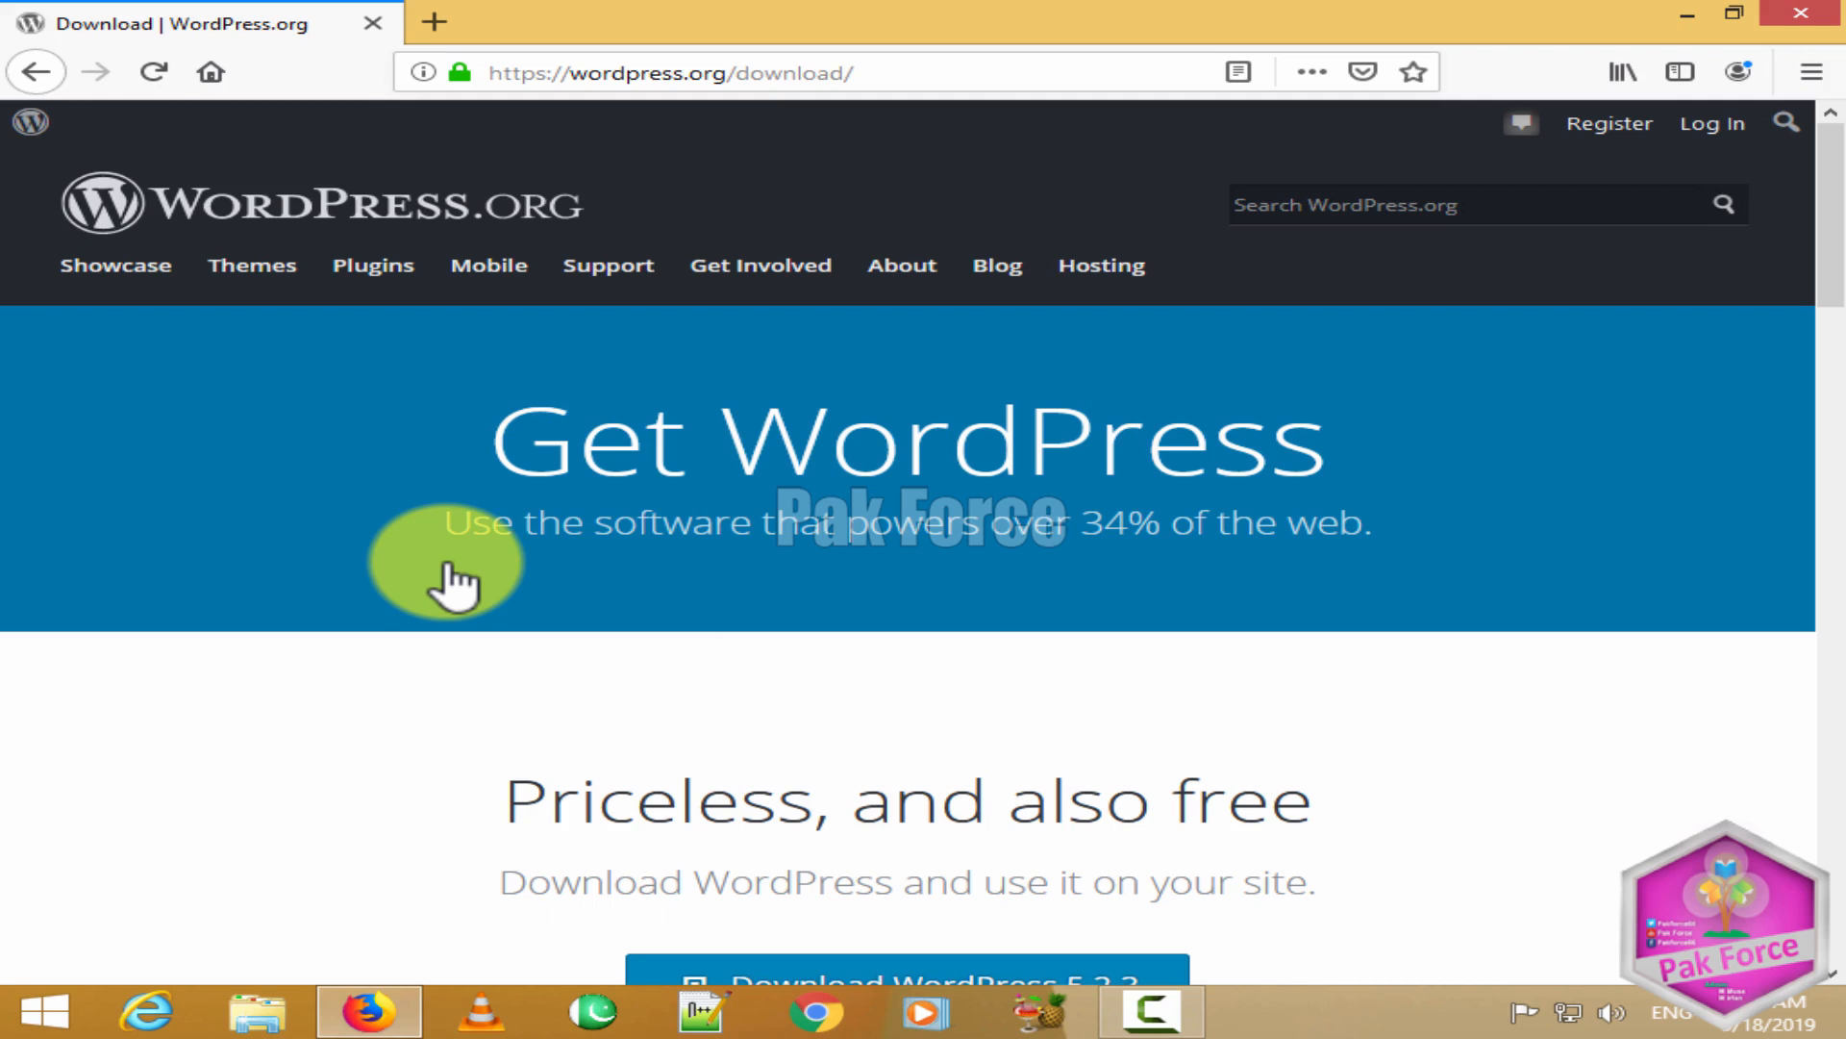
scroll(448, 567, "down", 4)
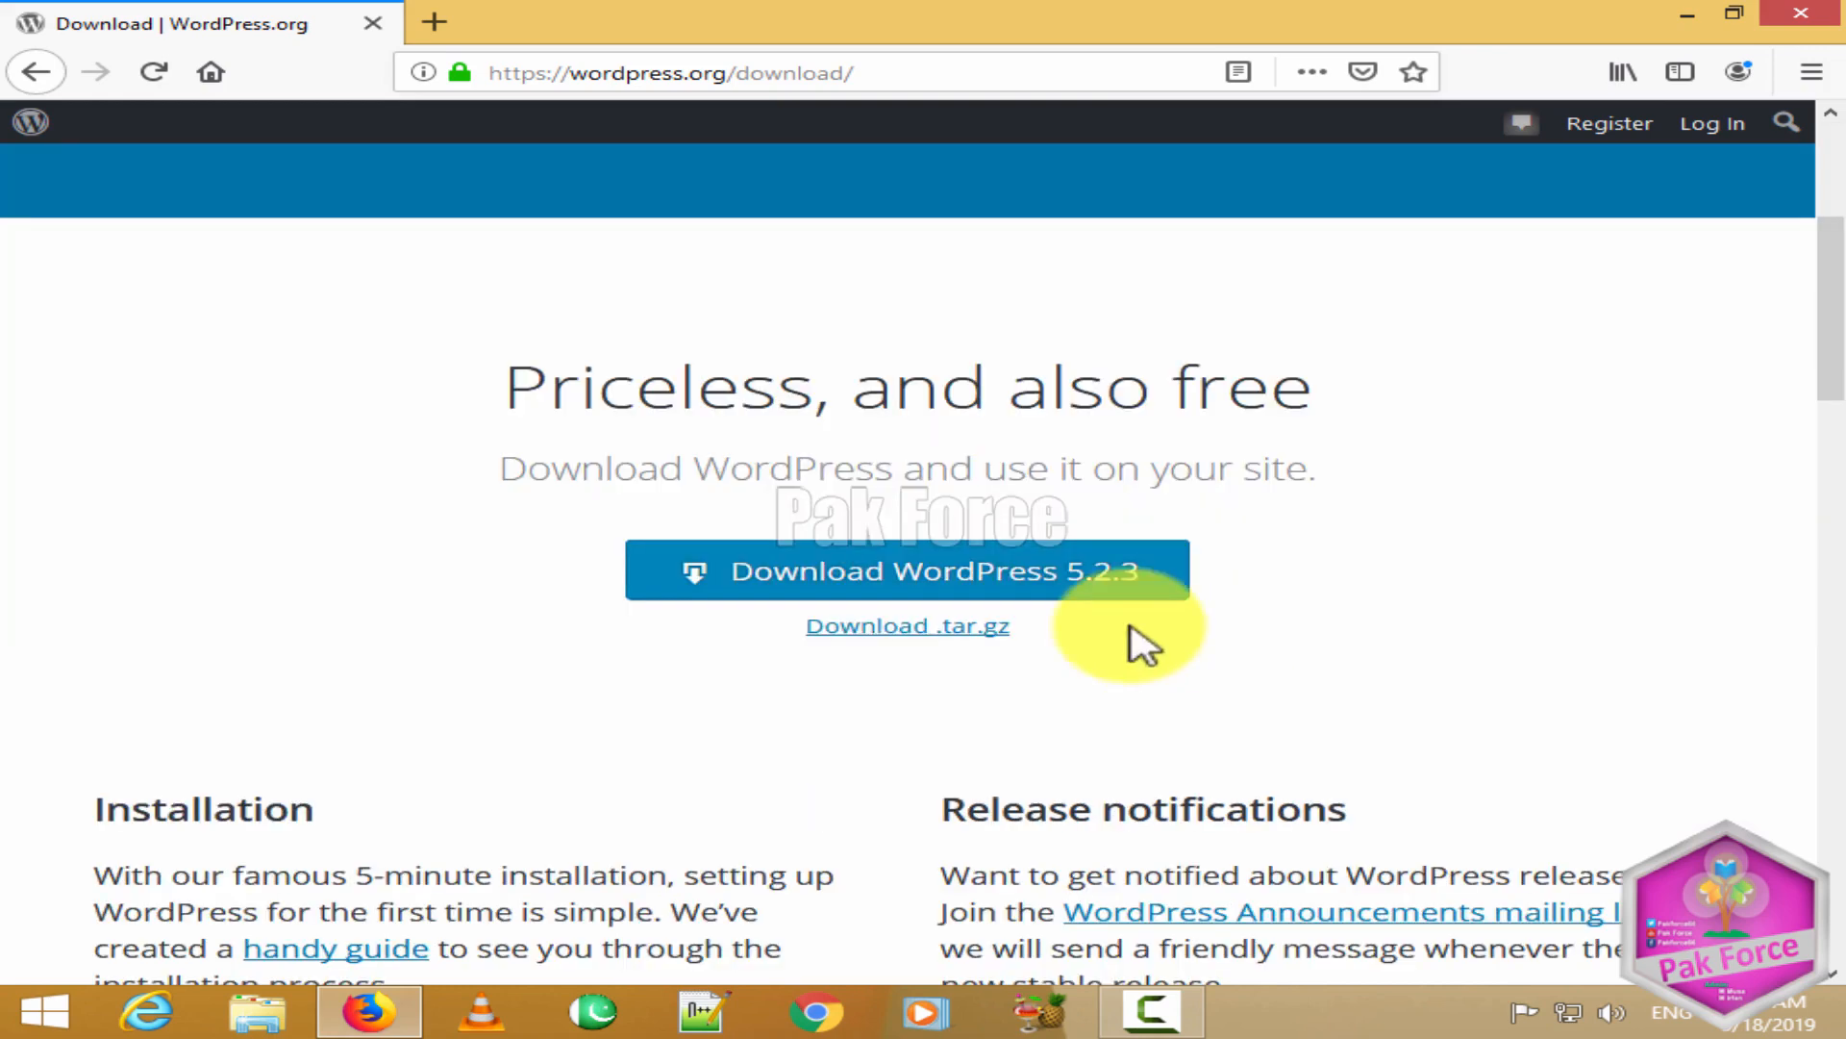
scroll(838, 532, "up", 4)
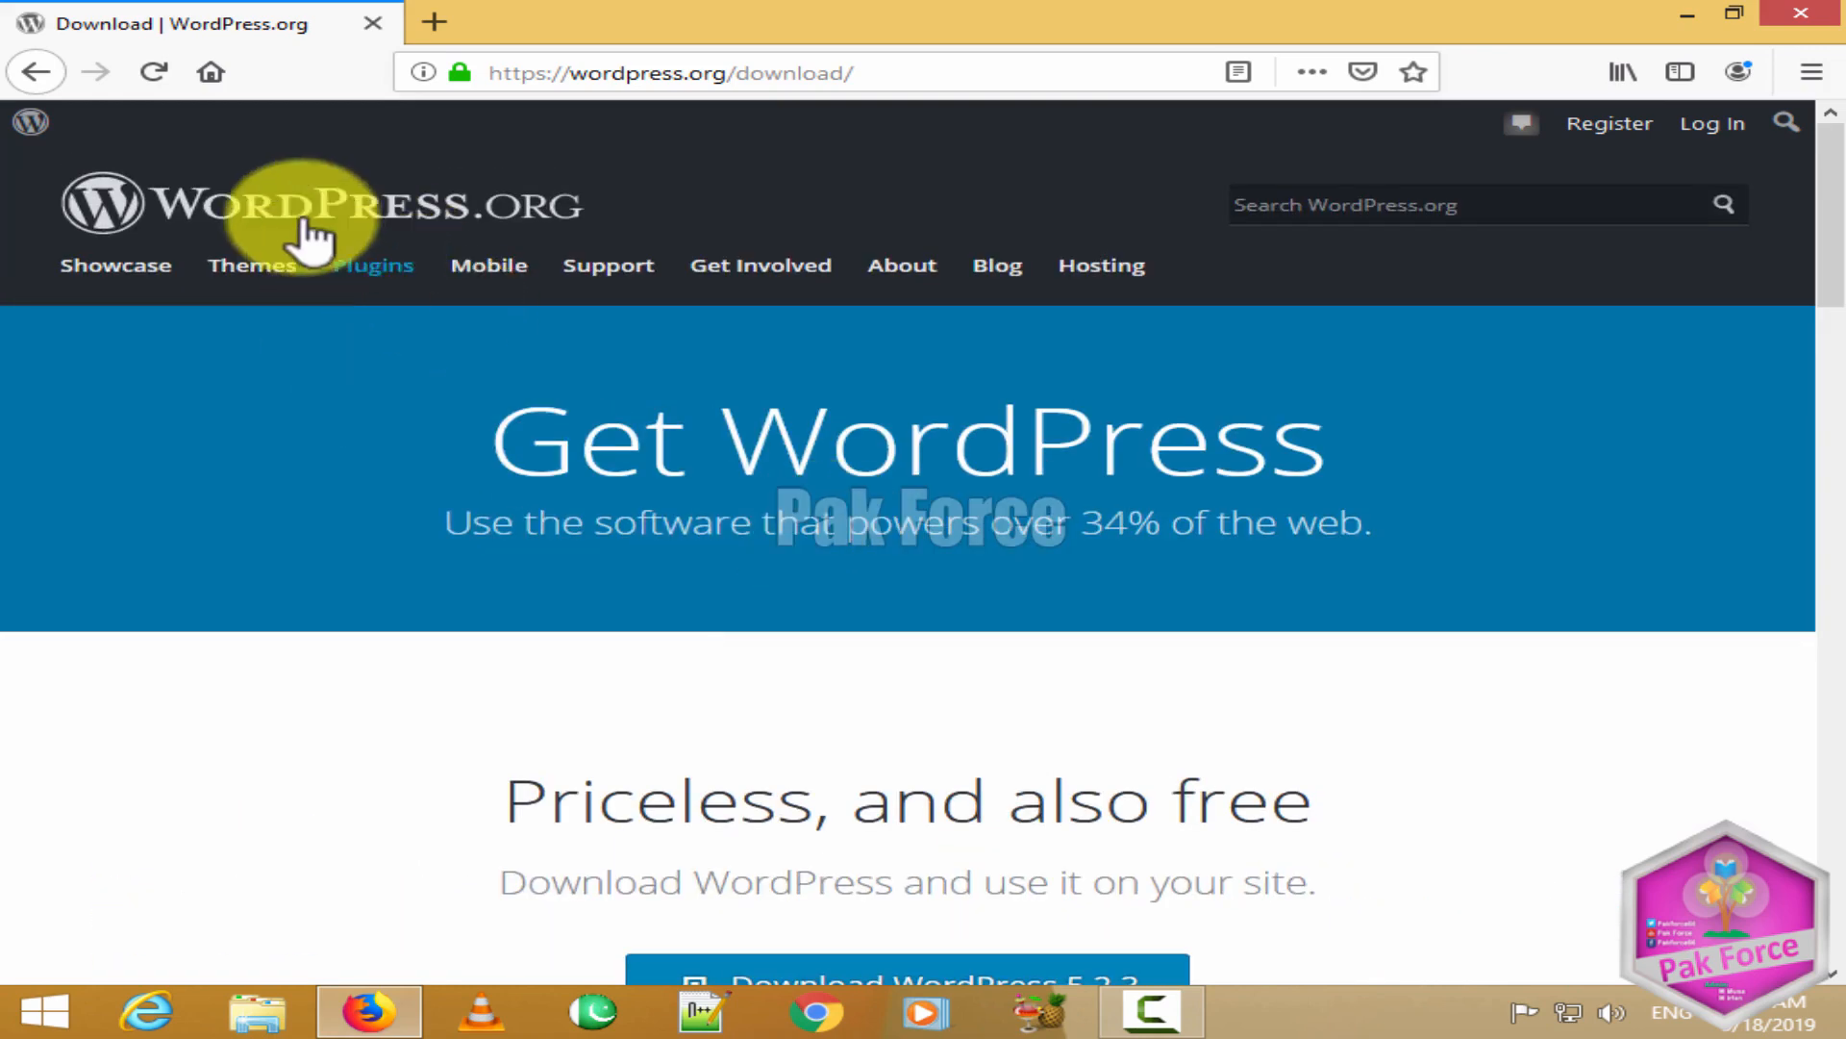
scroll(877, 514, "down", 2)
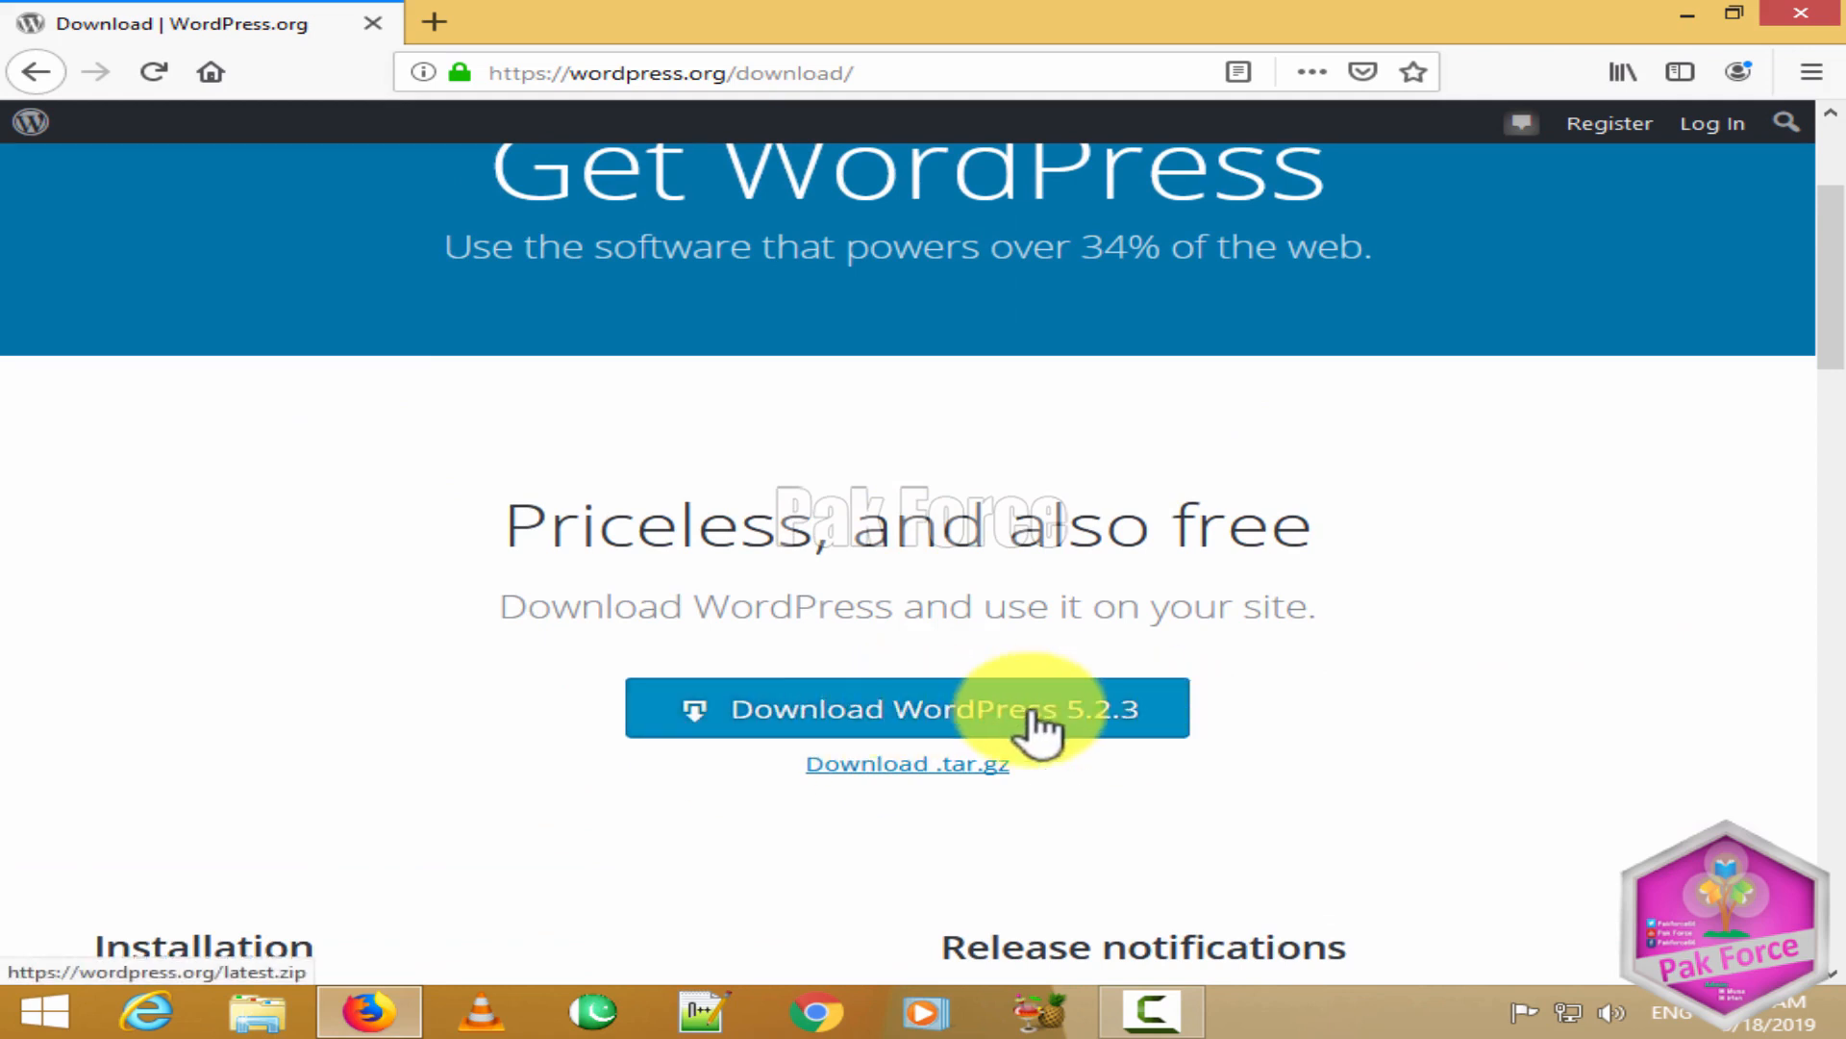
Step: Download and save wordpress-5.2.3.zip, then show it in the Downloads folder
left_click(928, 726)
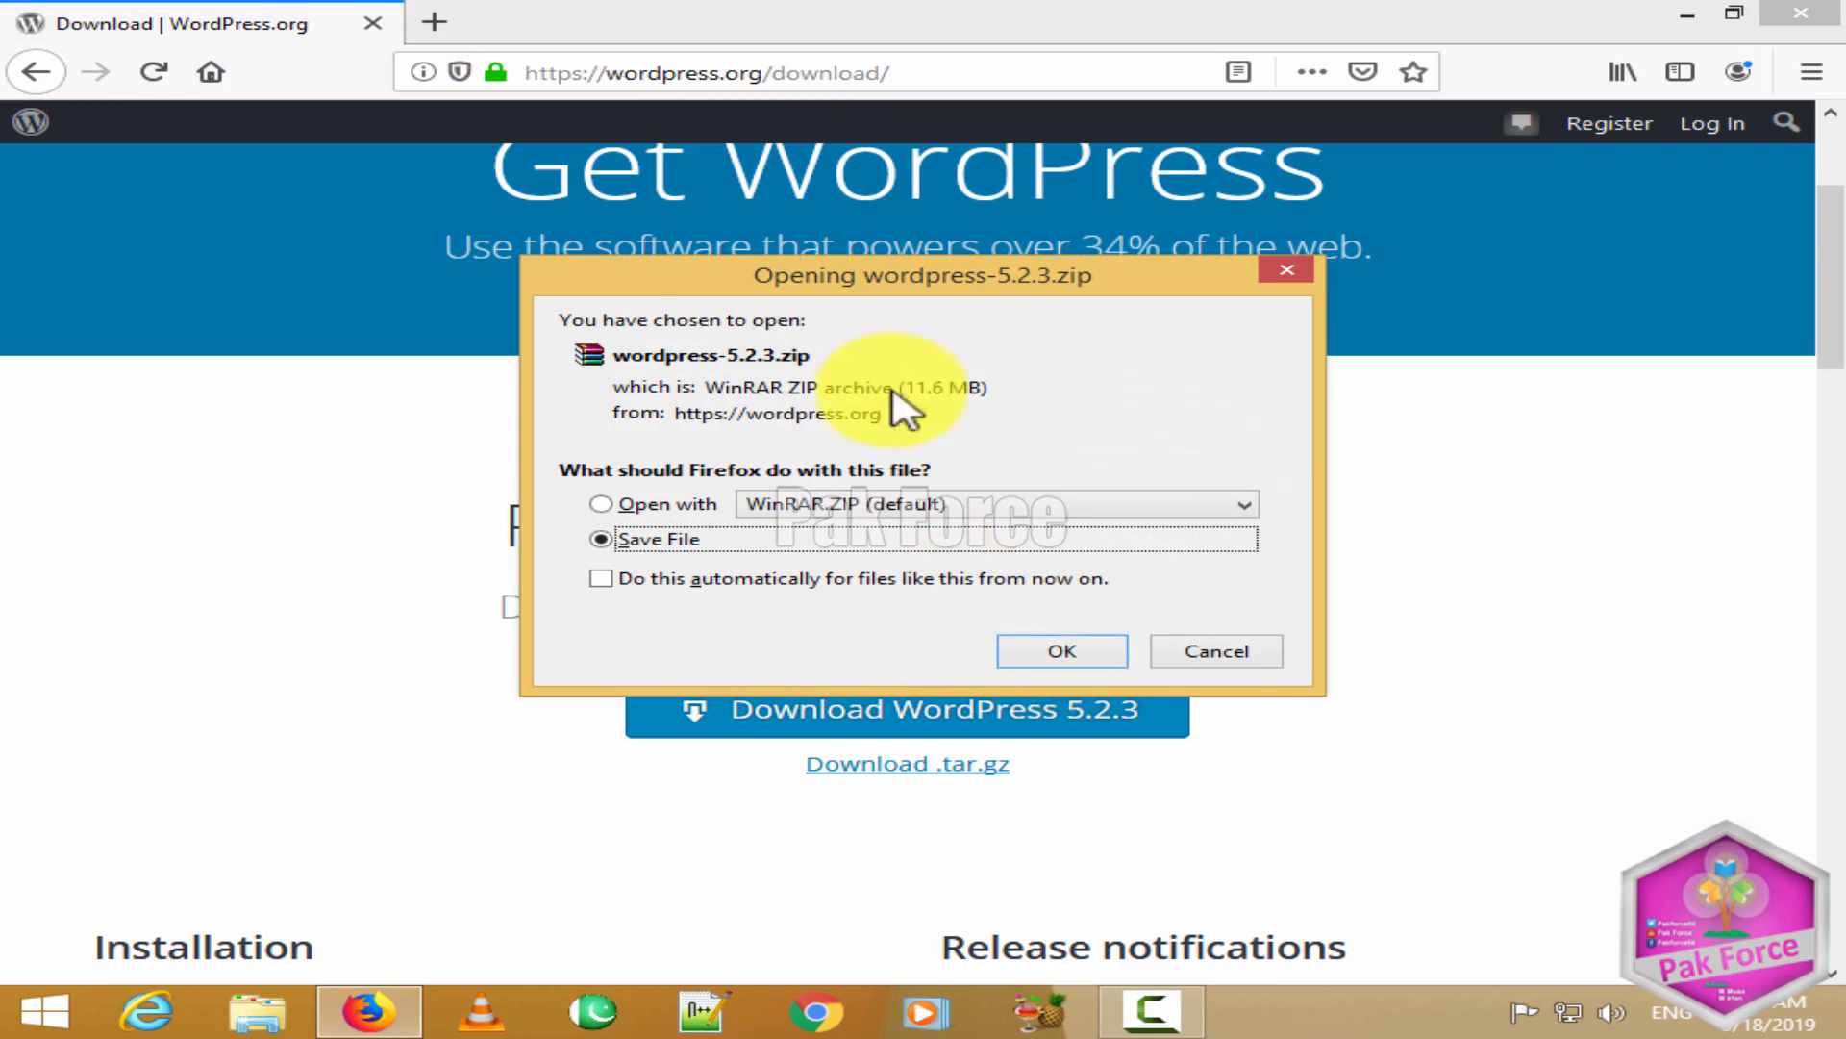
left_click(1064, 656)
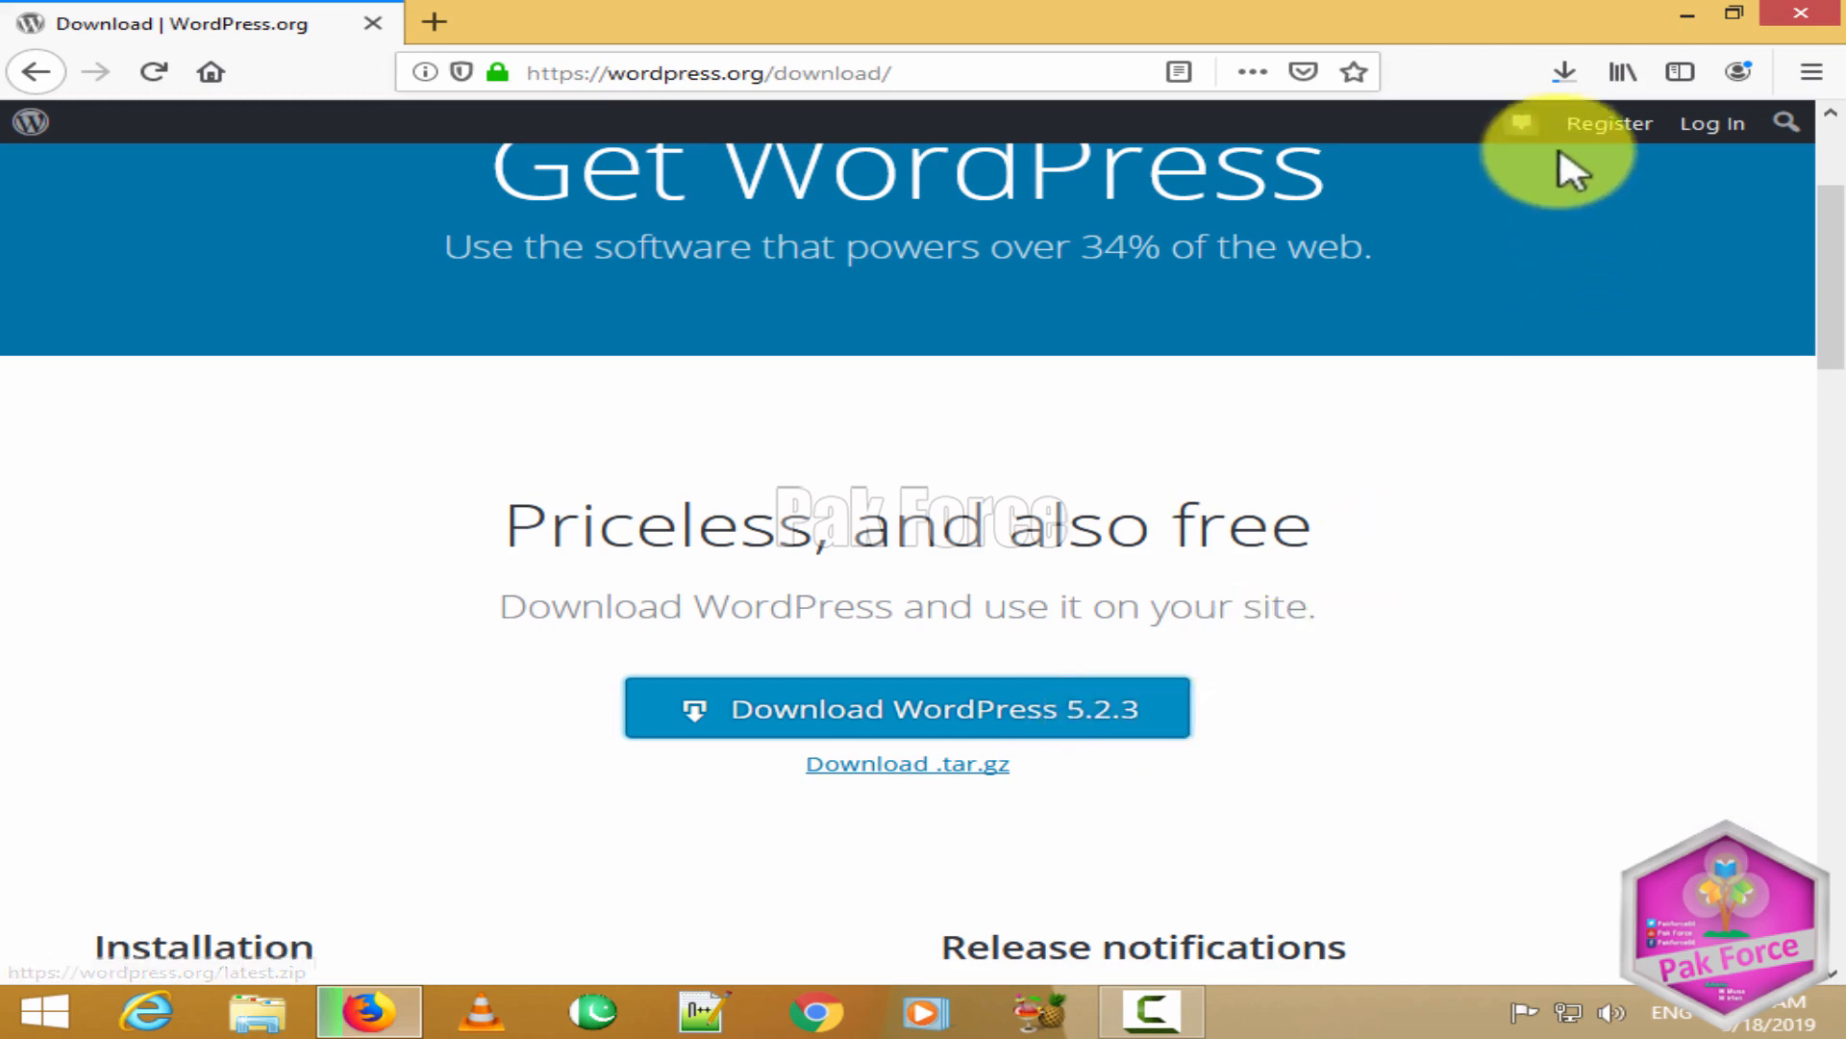
left_click(1563, 74)
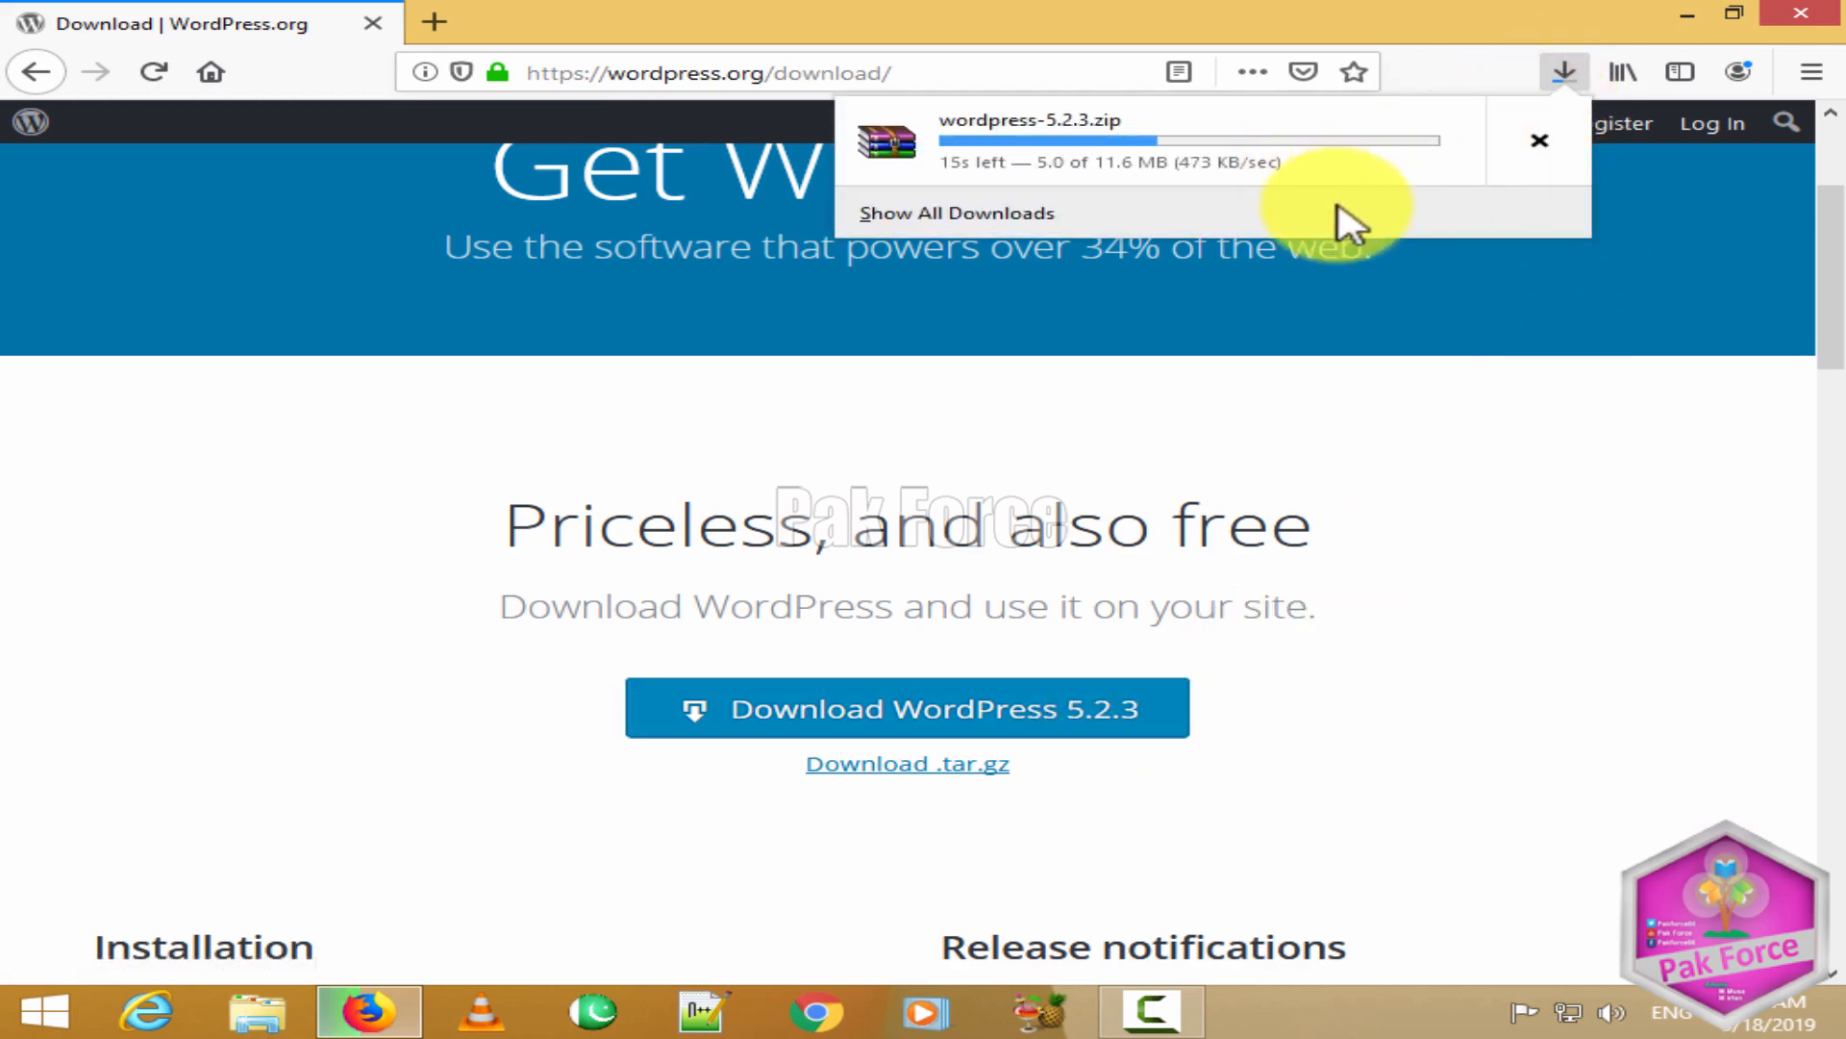
scroll(874, 626, "up", 3)
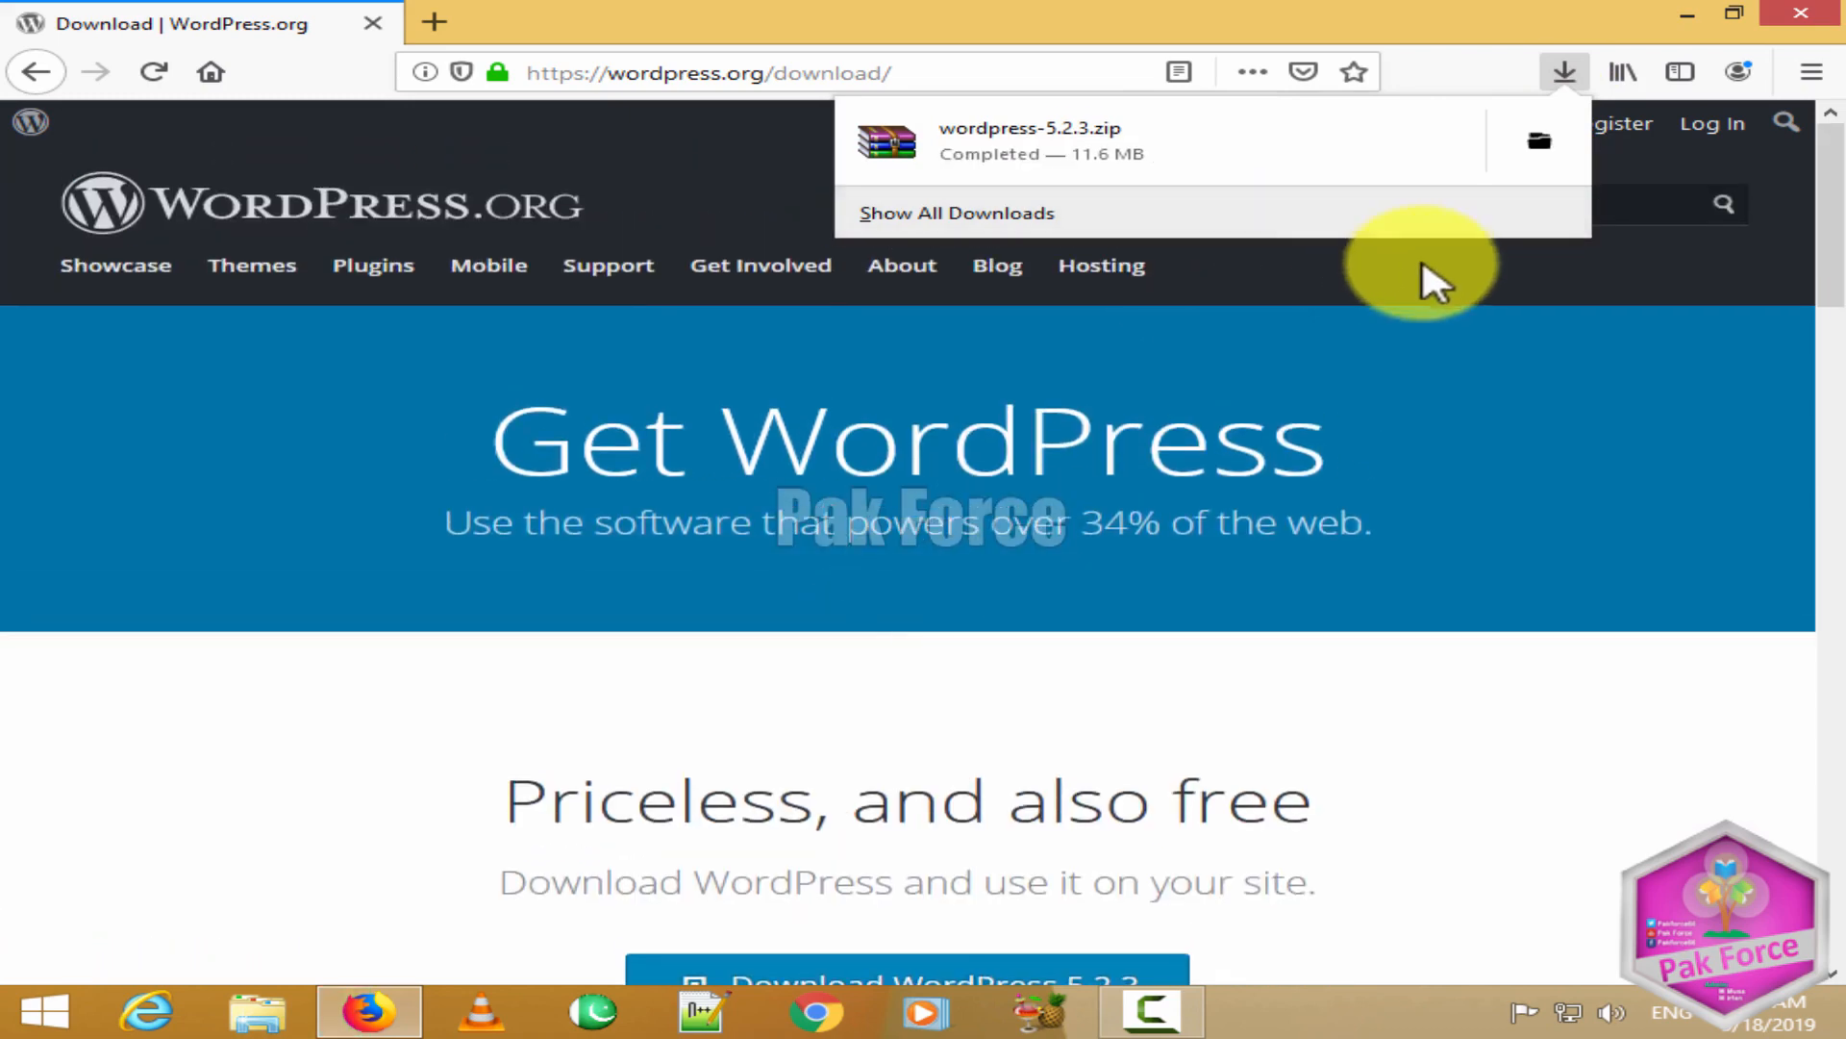
left_click(1542, 139)
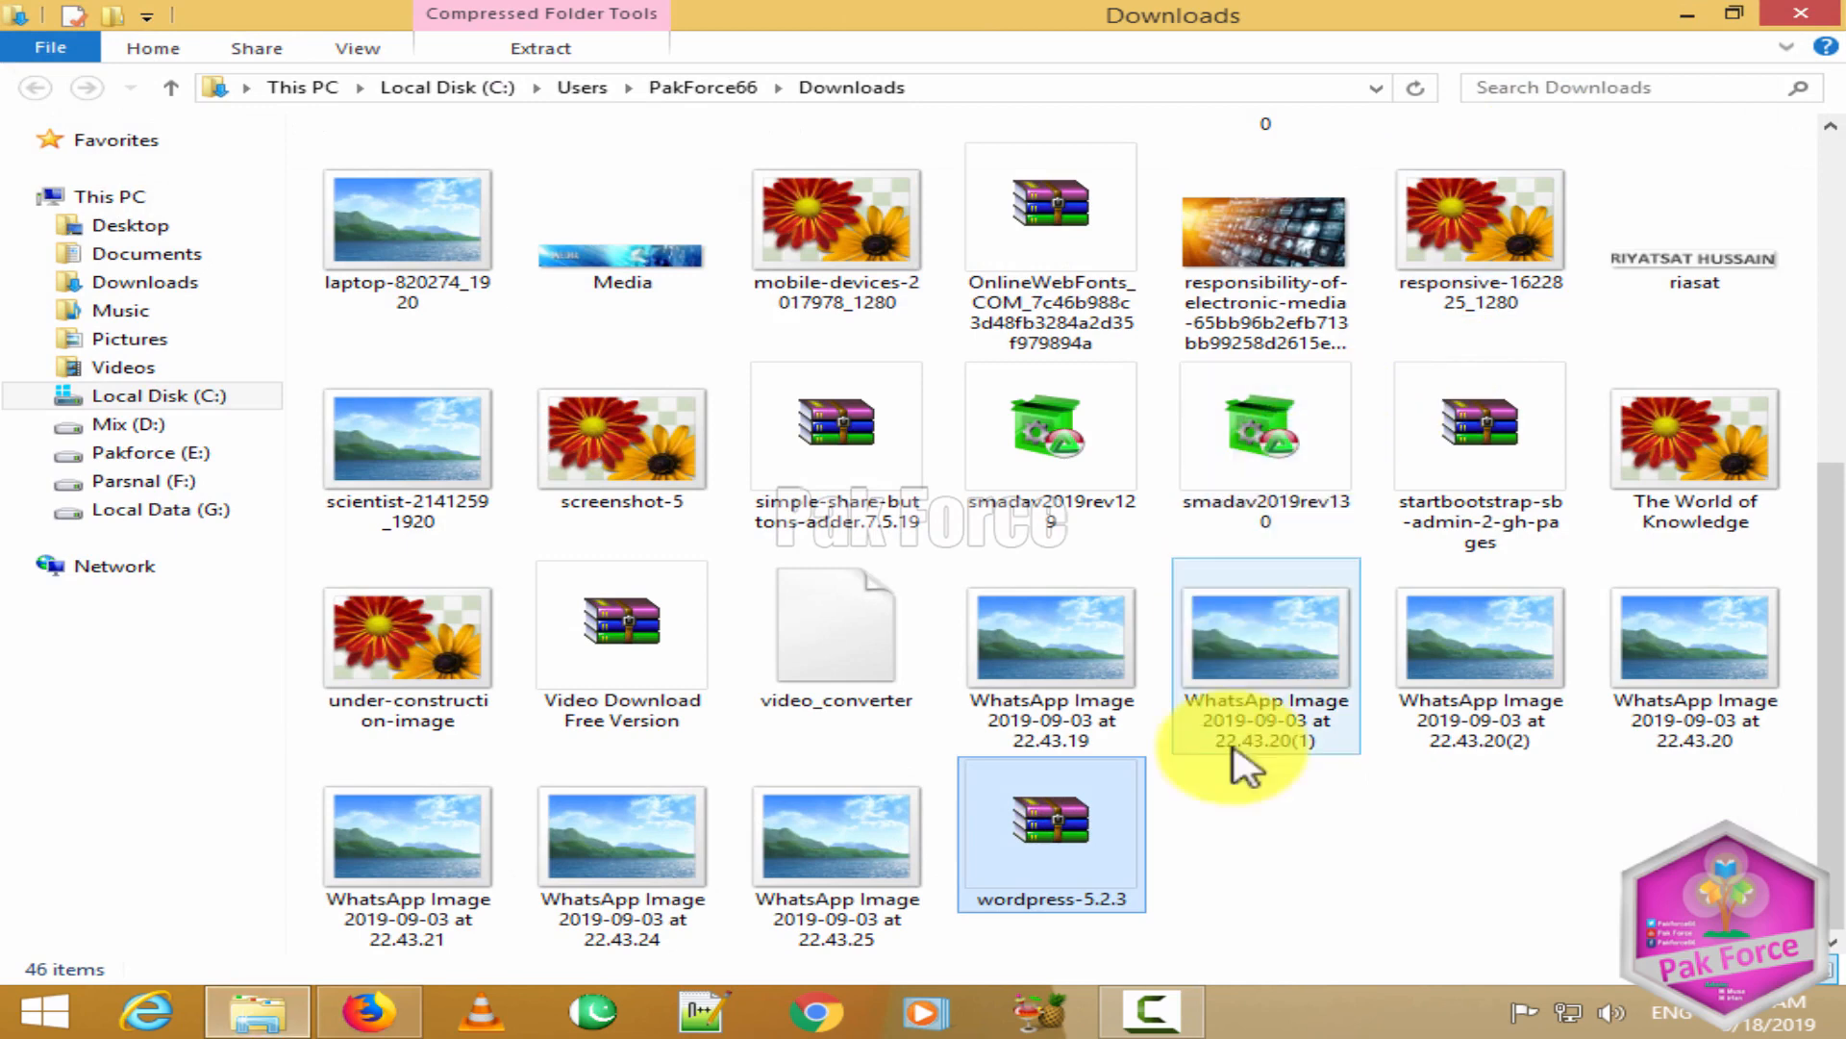
Step: Extract wordpress-5.2.3.zip into a wordpress-5.2.3 folder and open that folder
right_click(1063, 844)
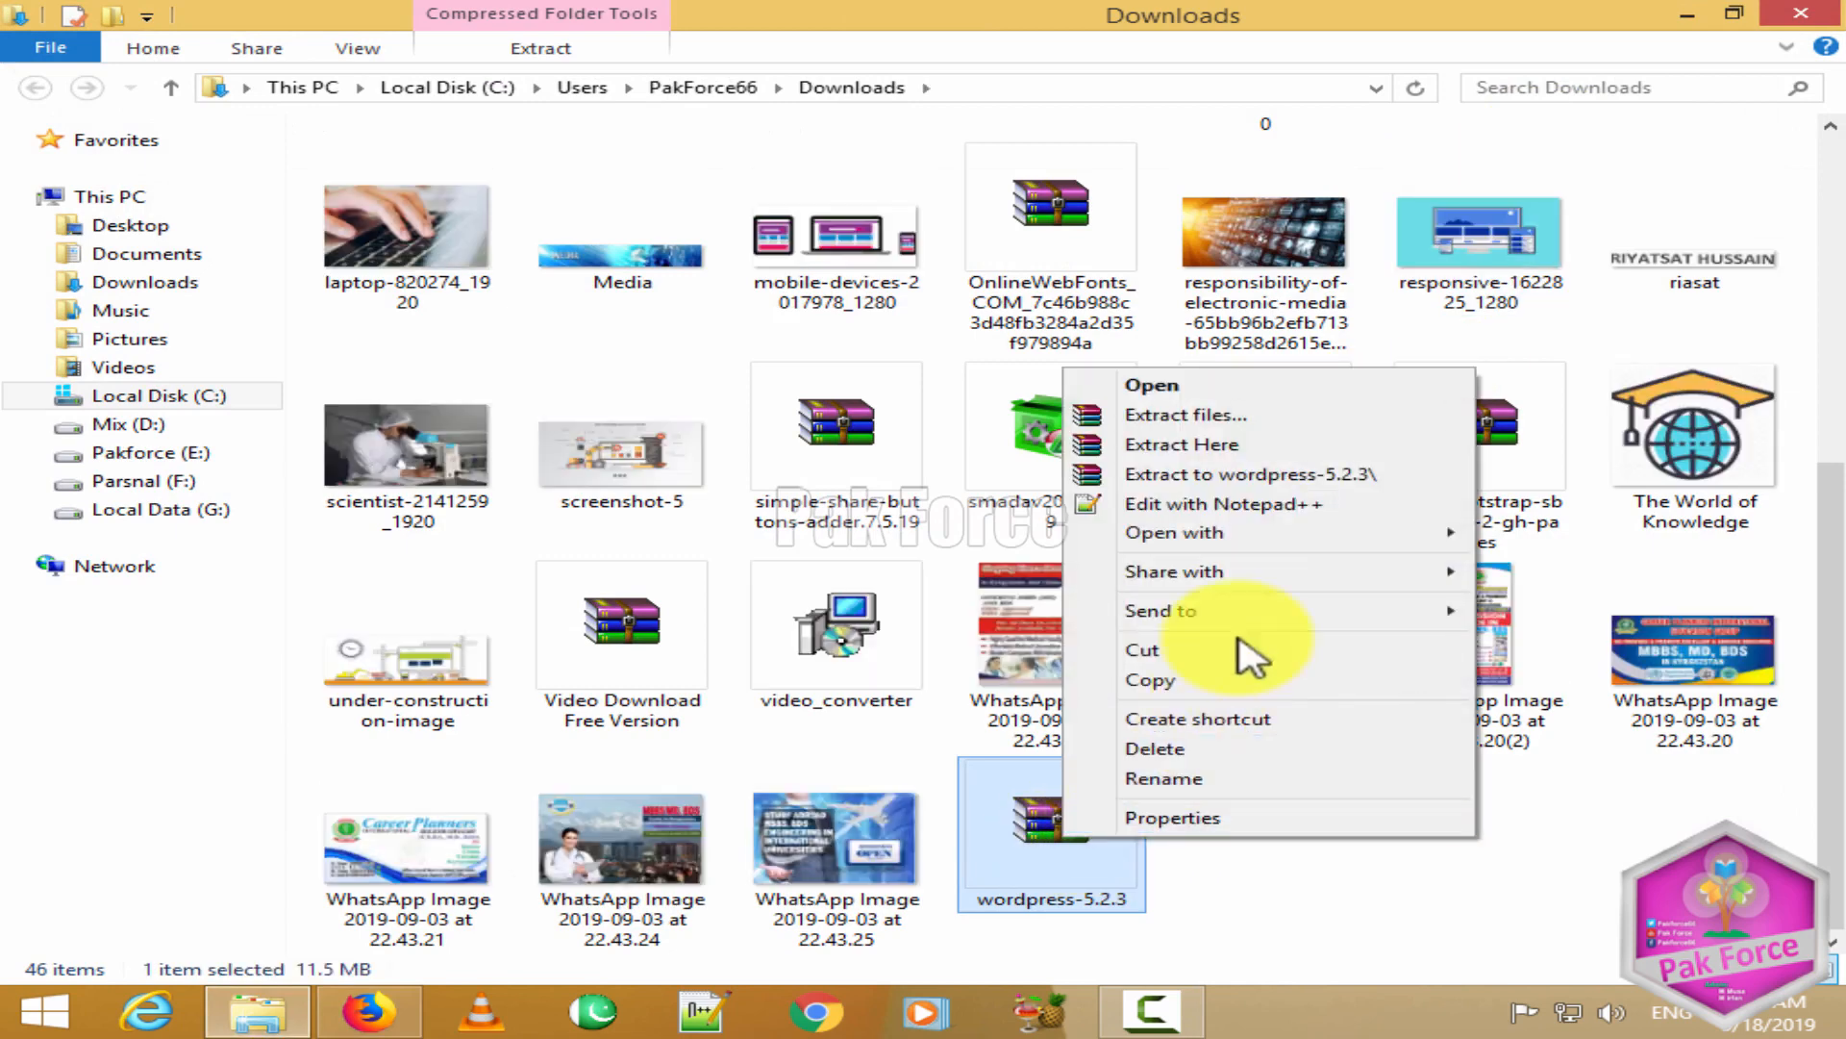
left_click(1236, 474)
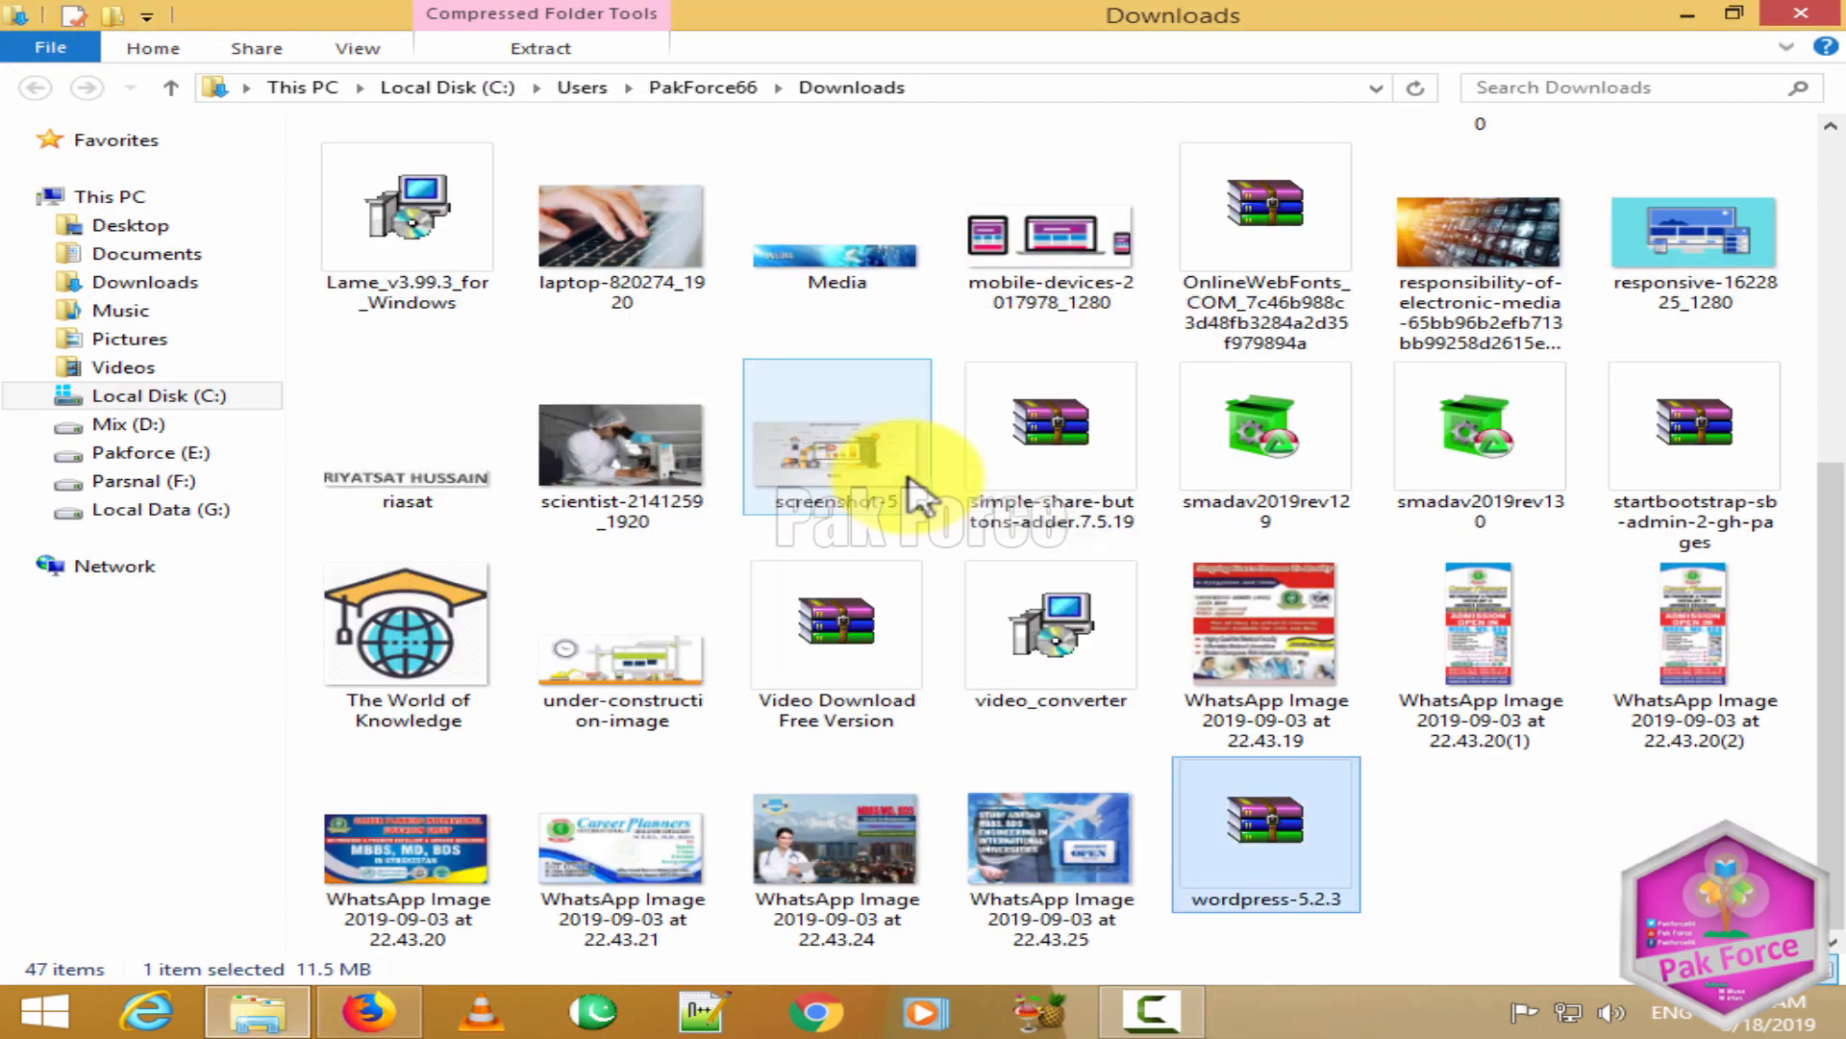
left_click(699, 545)
scroll(700, 546, "up", 5)
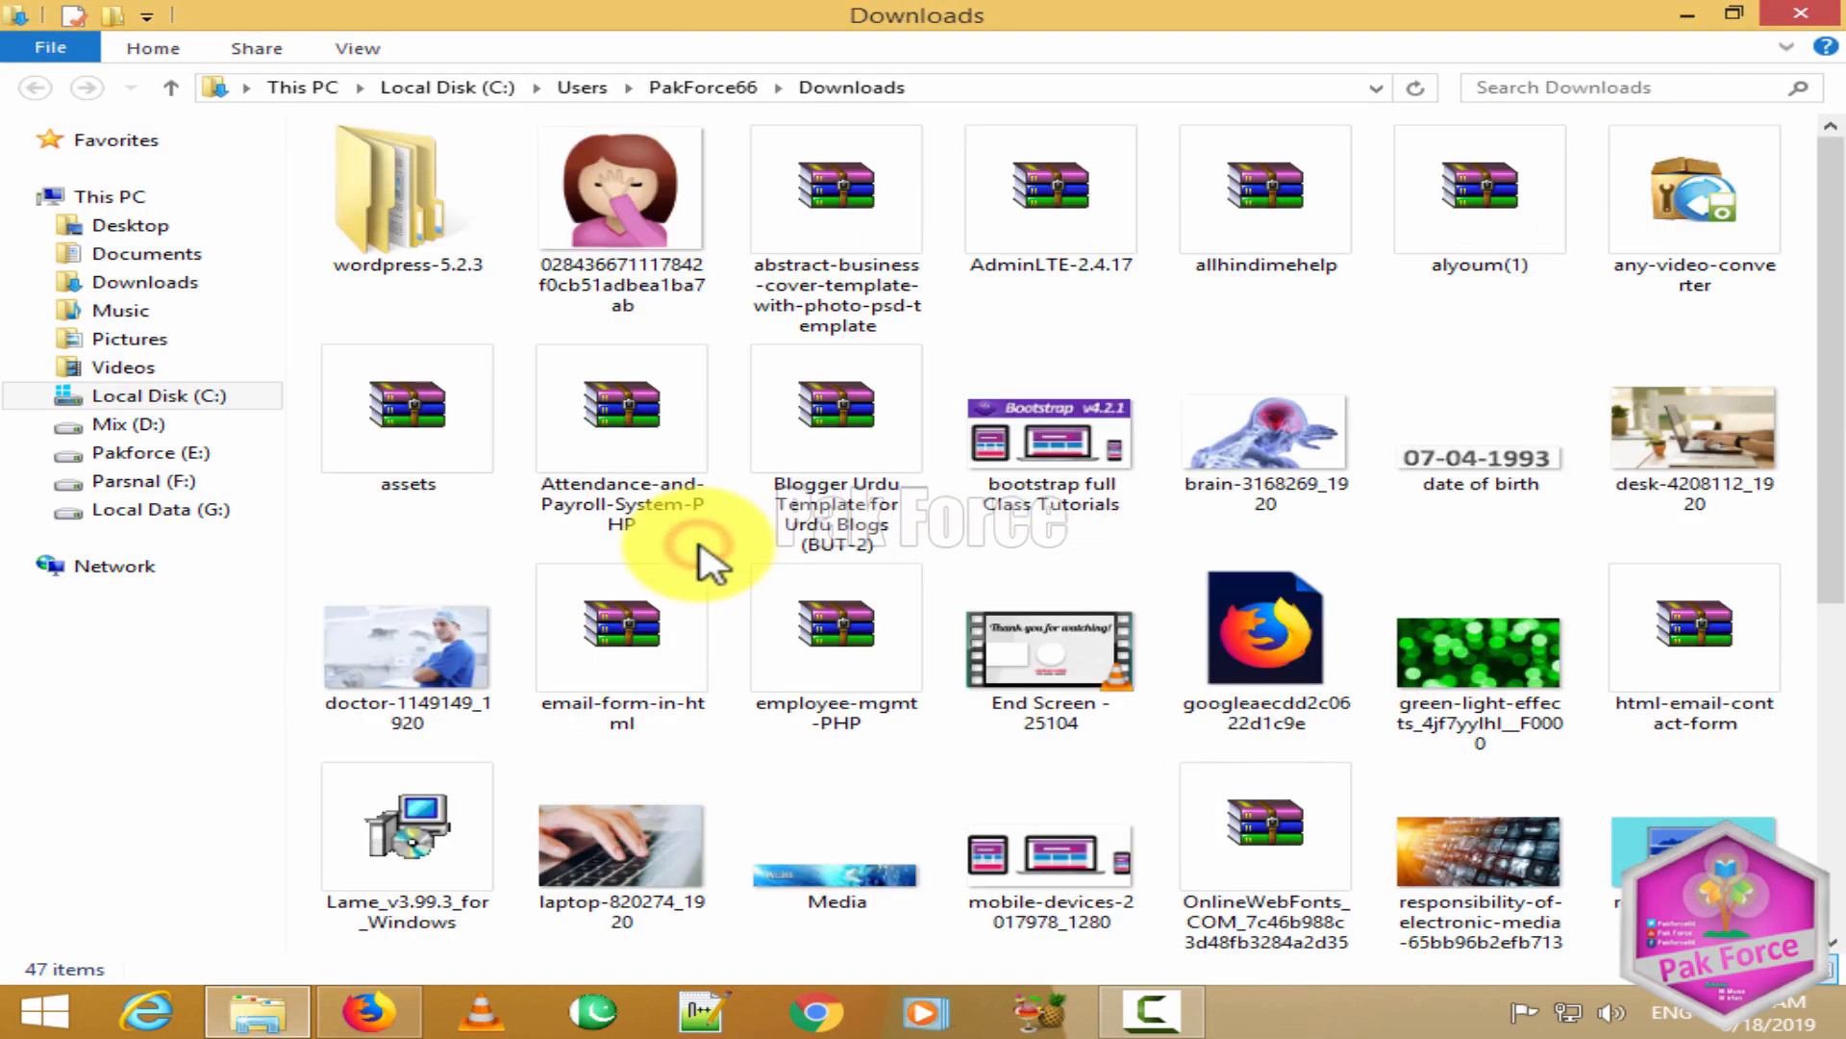
left_click(394, 204)
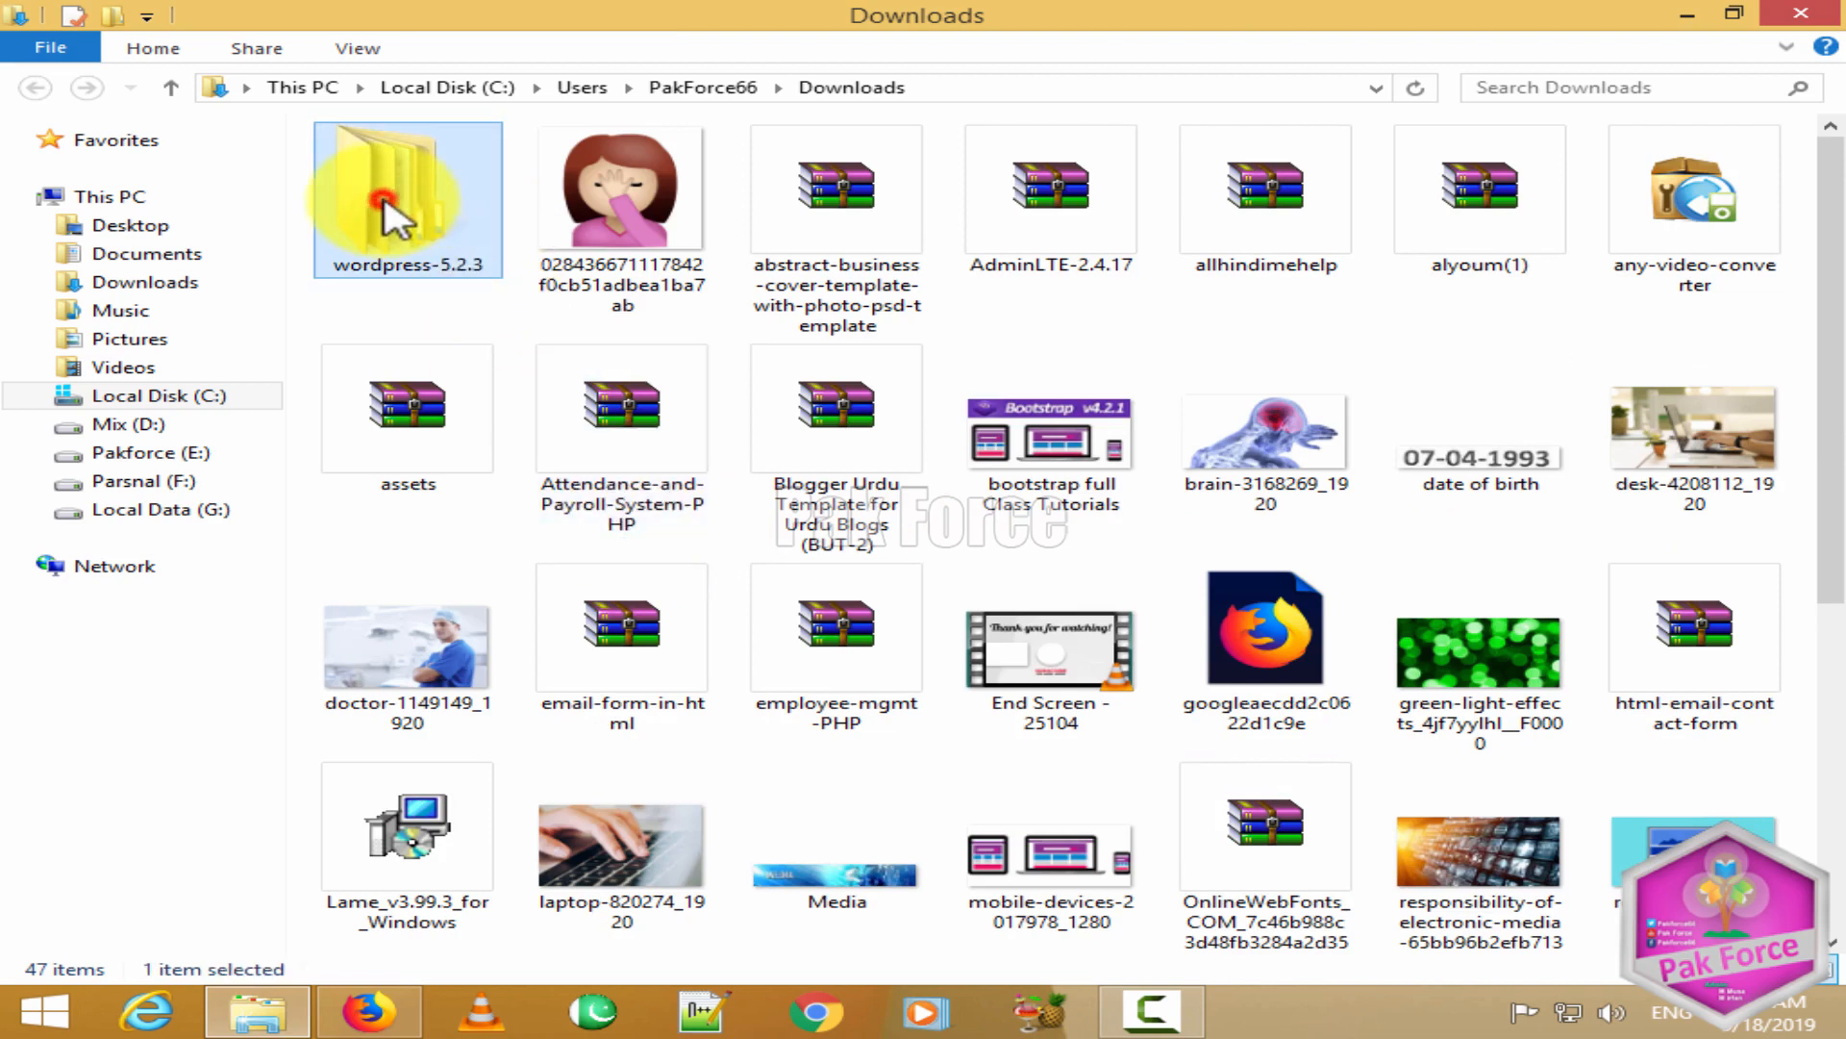
double_click(387, 204)
Step: Switch the folder view to Large icons and open the wordpress subfolder
left_click(408, 179)
right_click(424, 217)
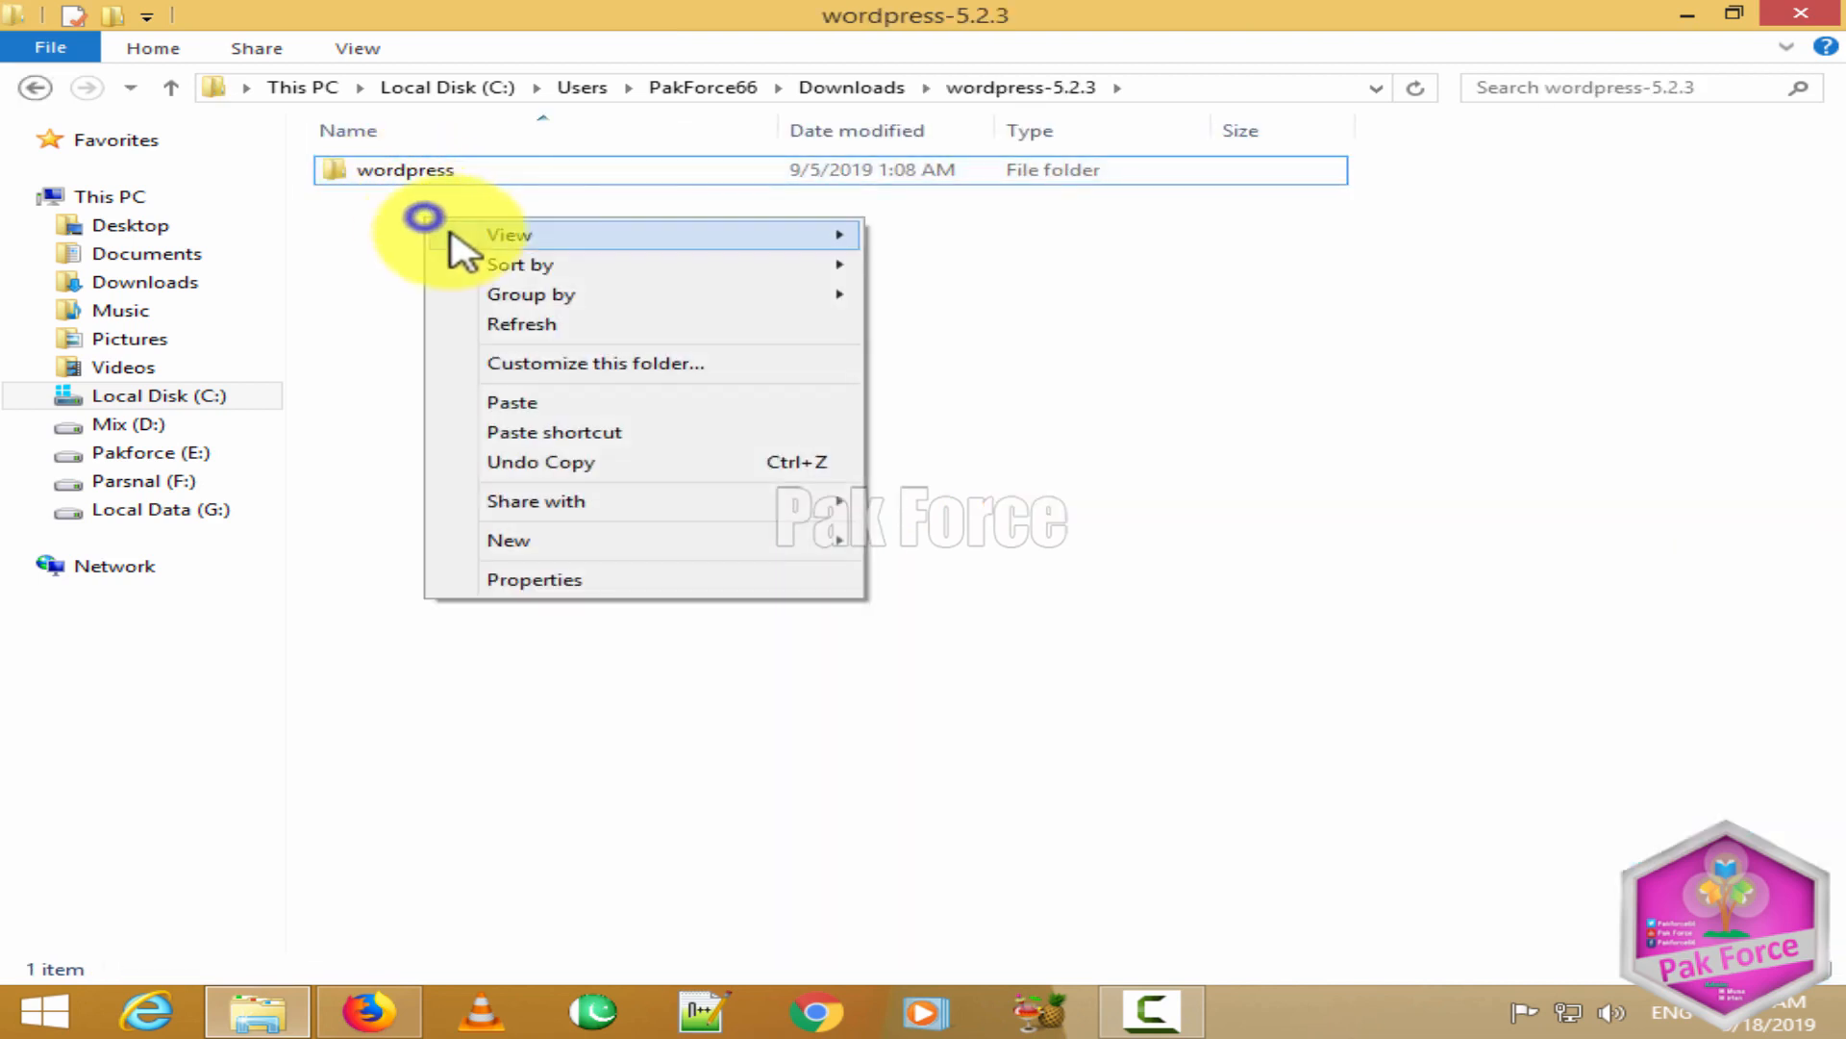
mouse_move(449, 234)
left_click(1017, 264)
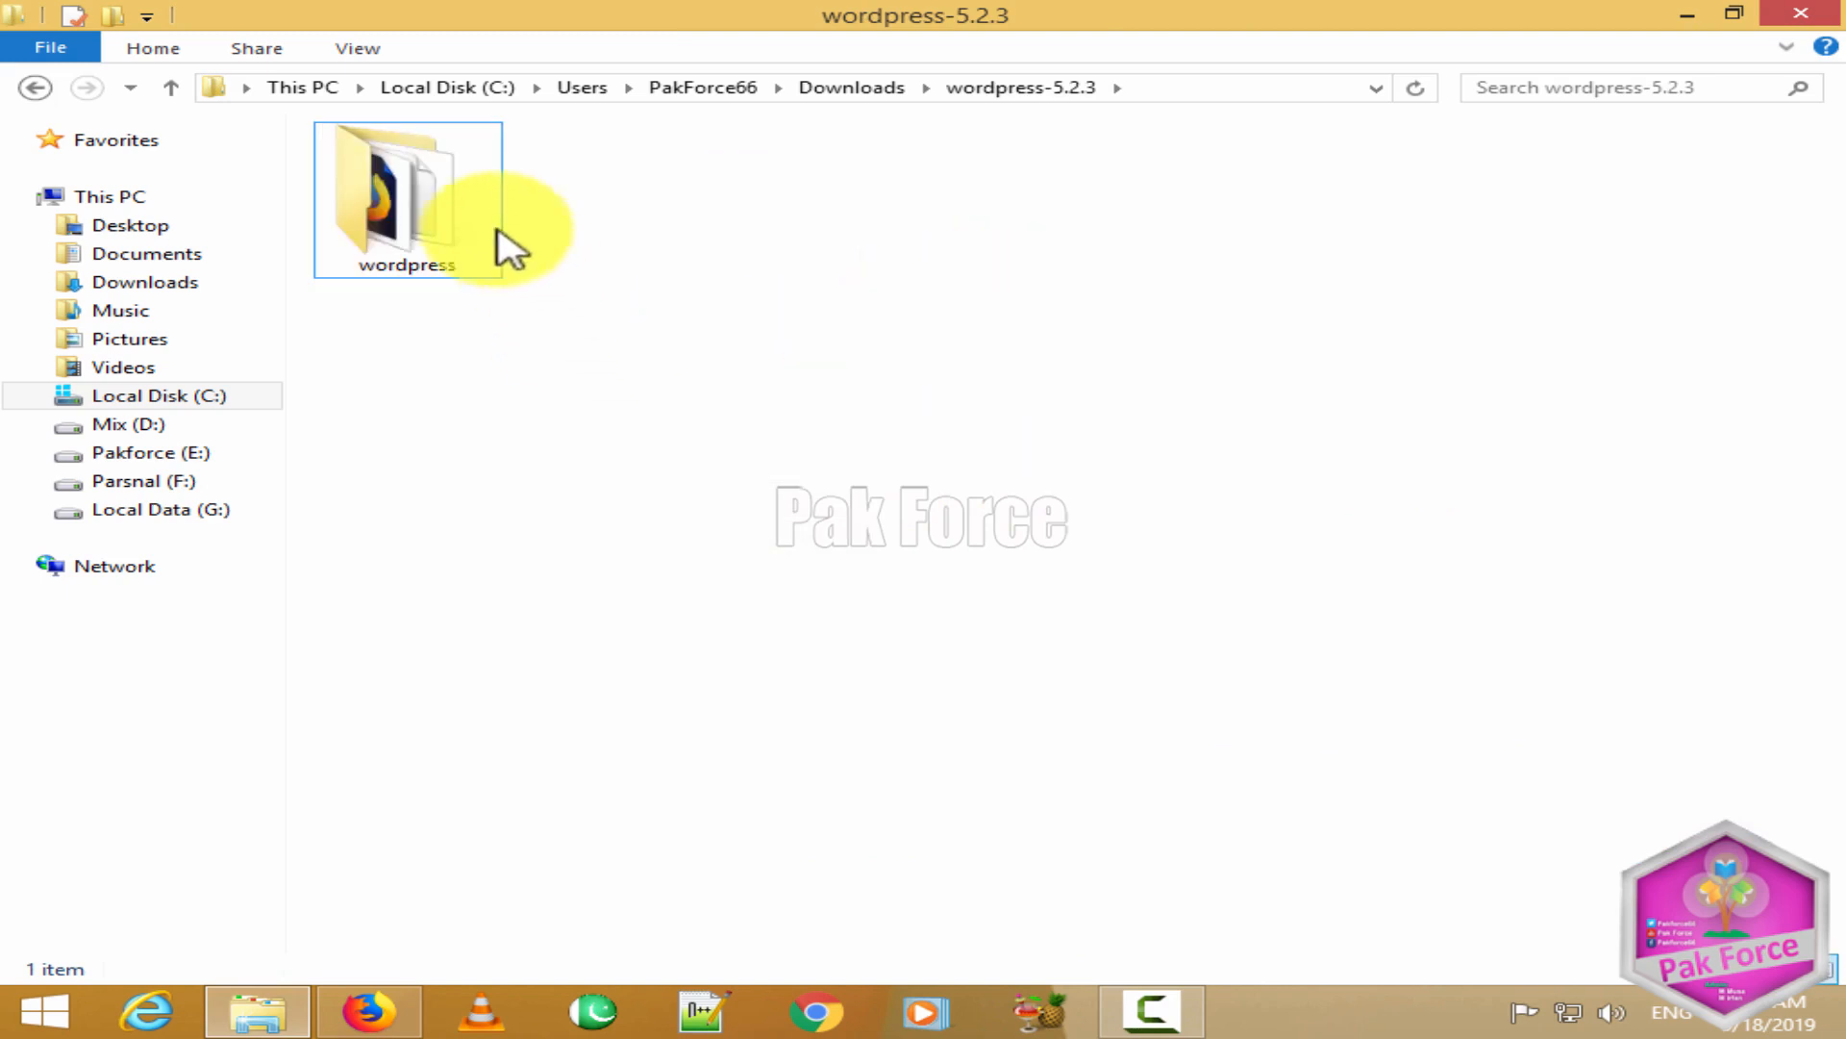
double_click(435, 182)
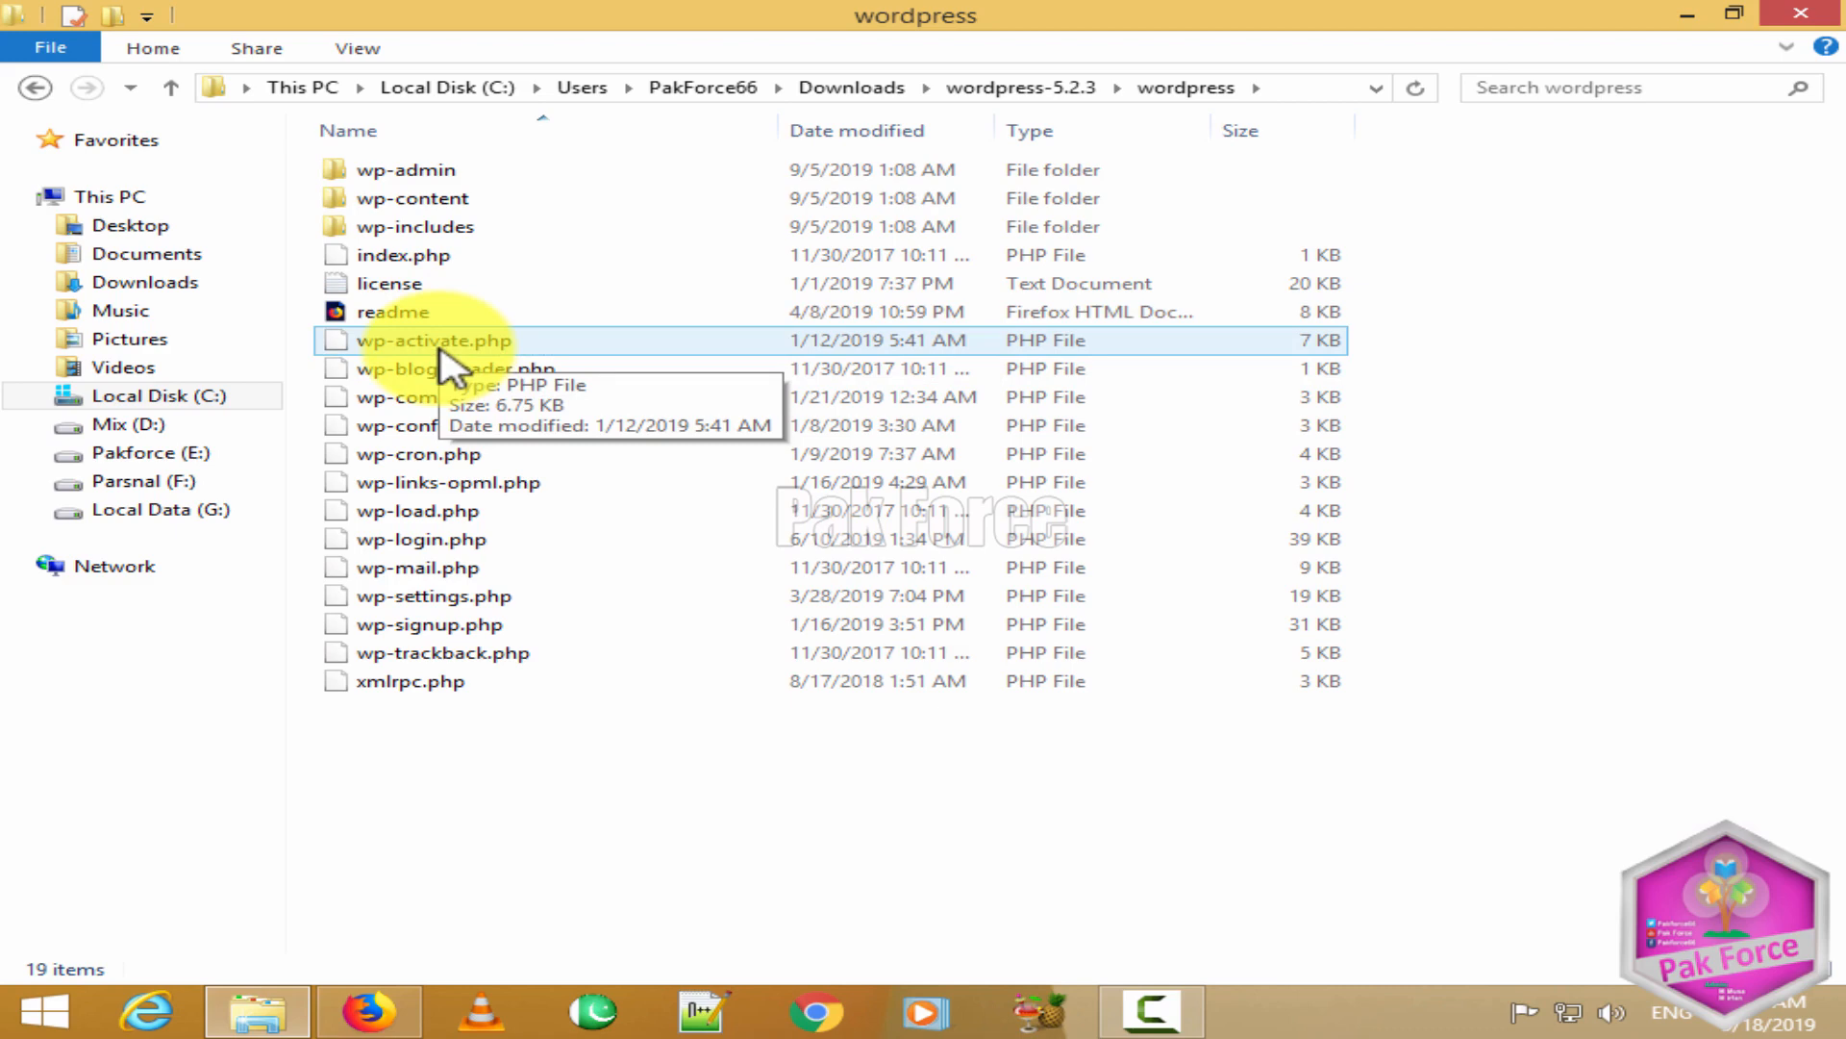
Step: Open the readme in Firefox, scroll through its install instructions, then minimize the browser
double_click(433, 312)
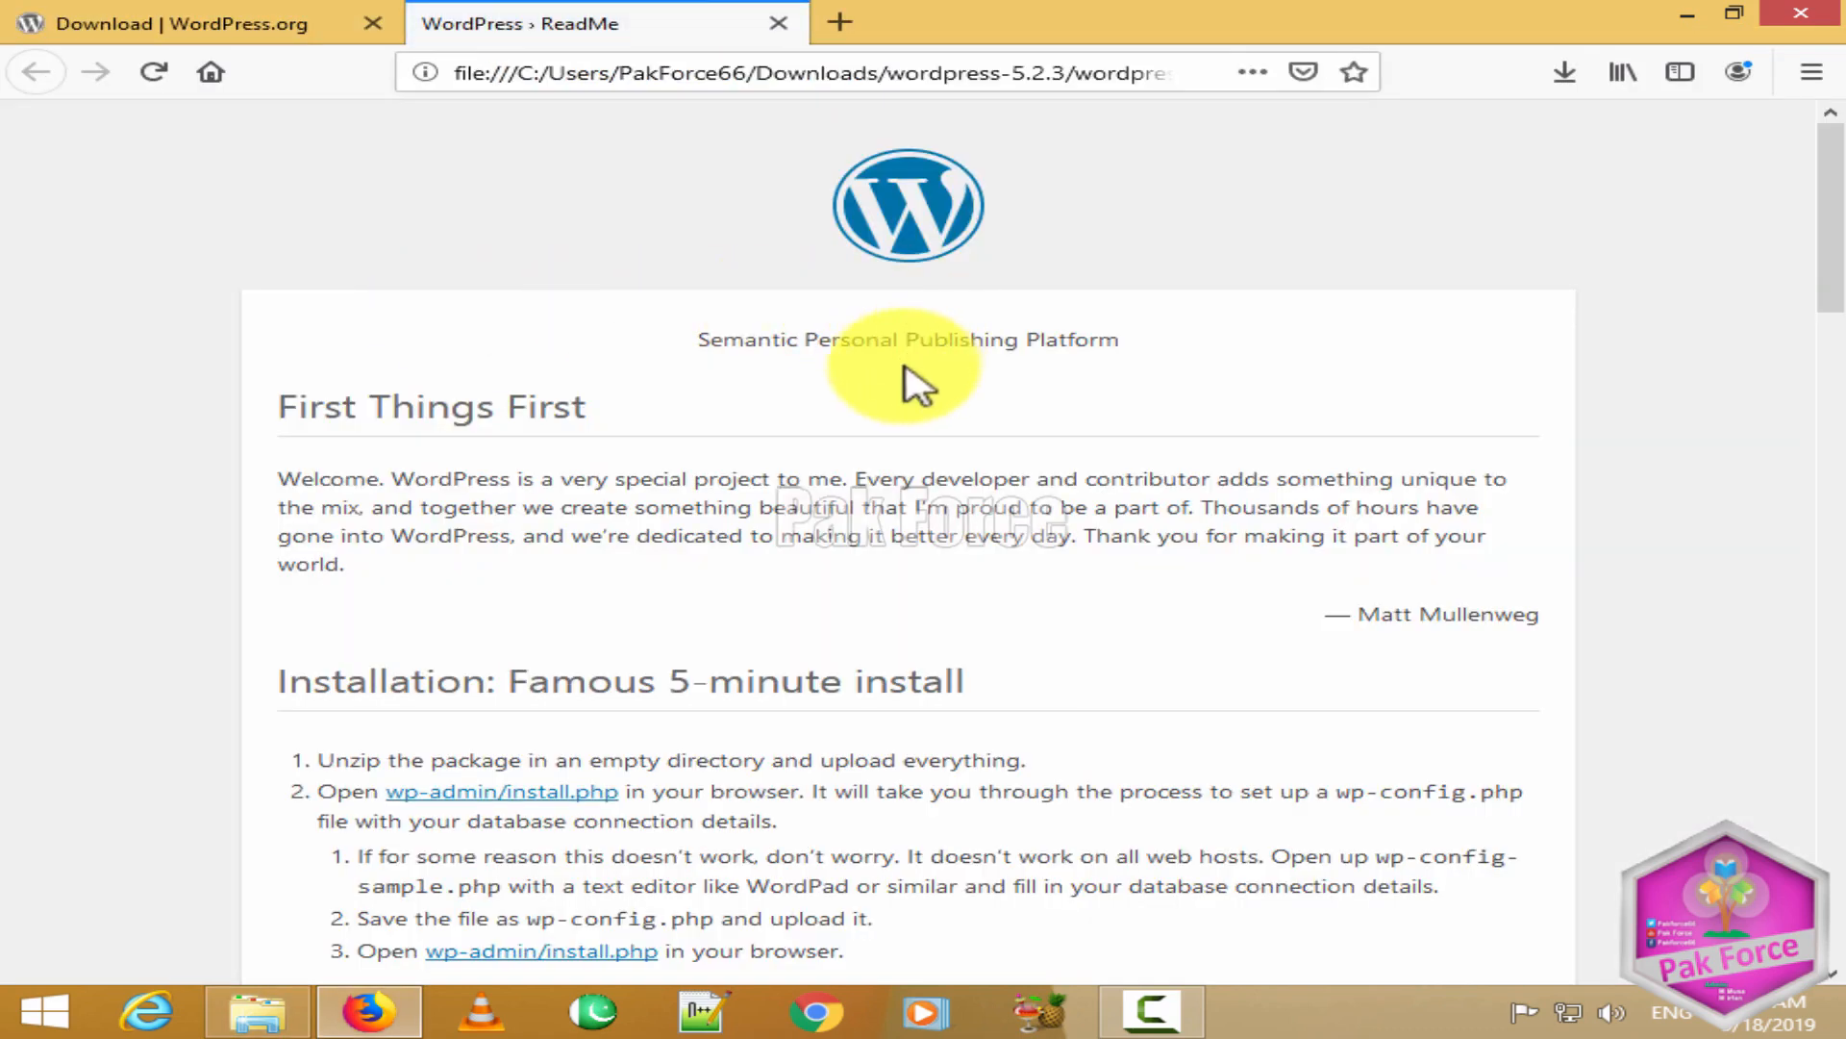
scroll(871, 394, "down", 5)
scroll(878, 406, "down", 8)
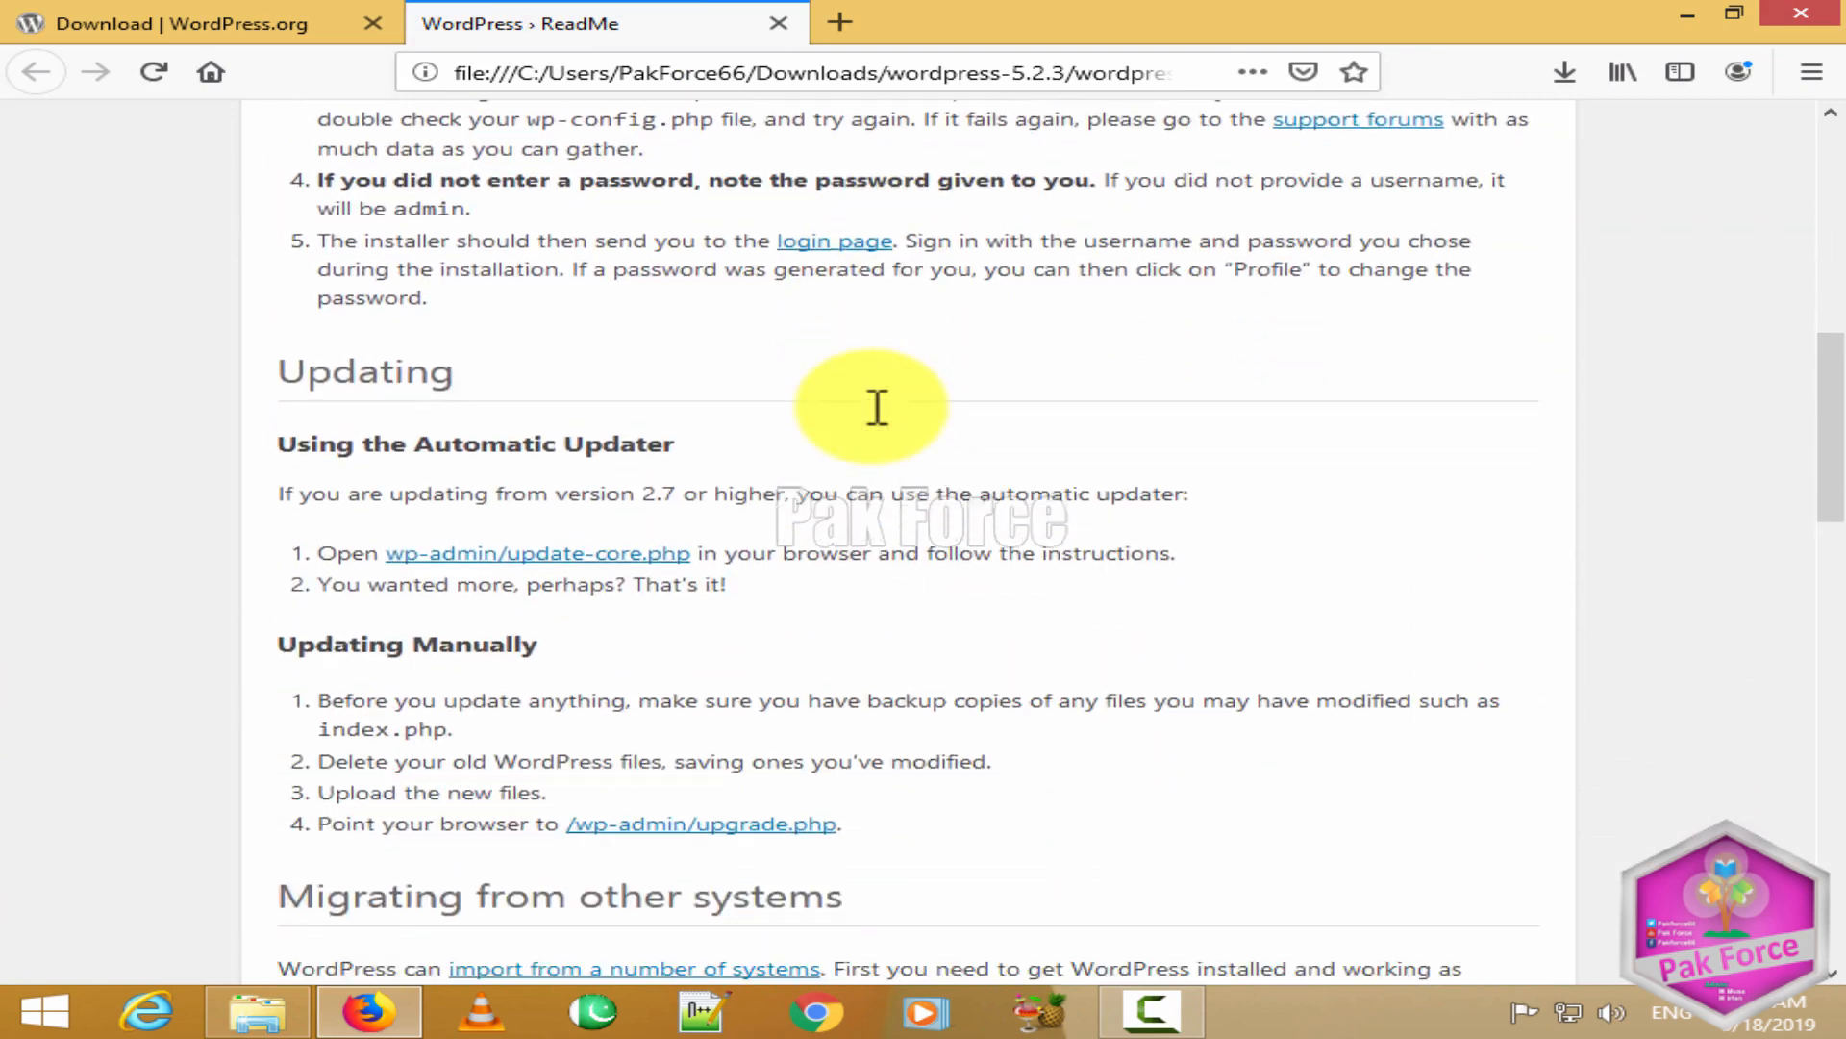
scroll(877, 419, "up", 13)
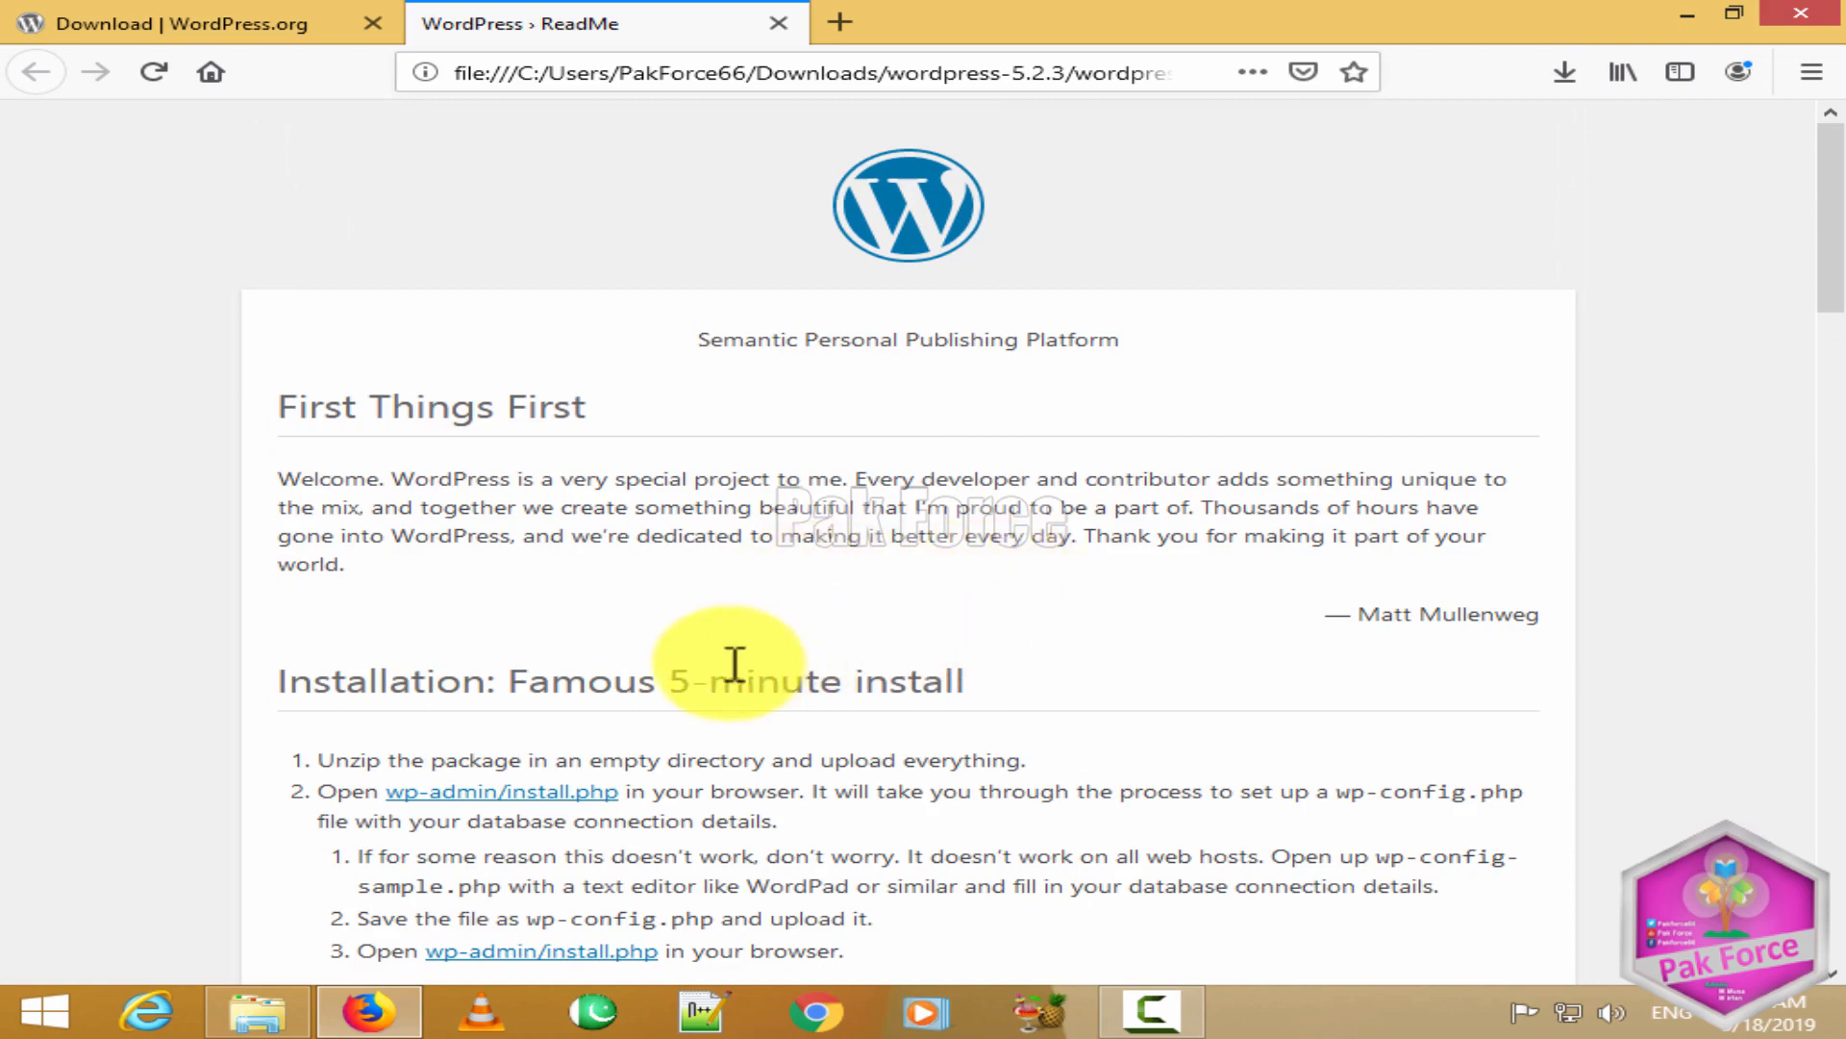
scroll(842, 685, "down", 3)
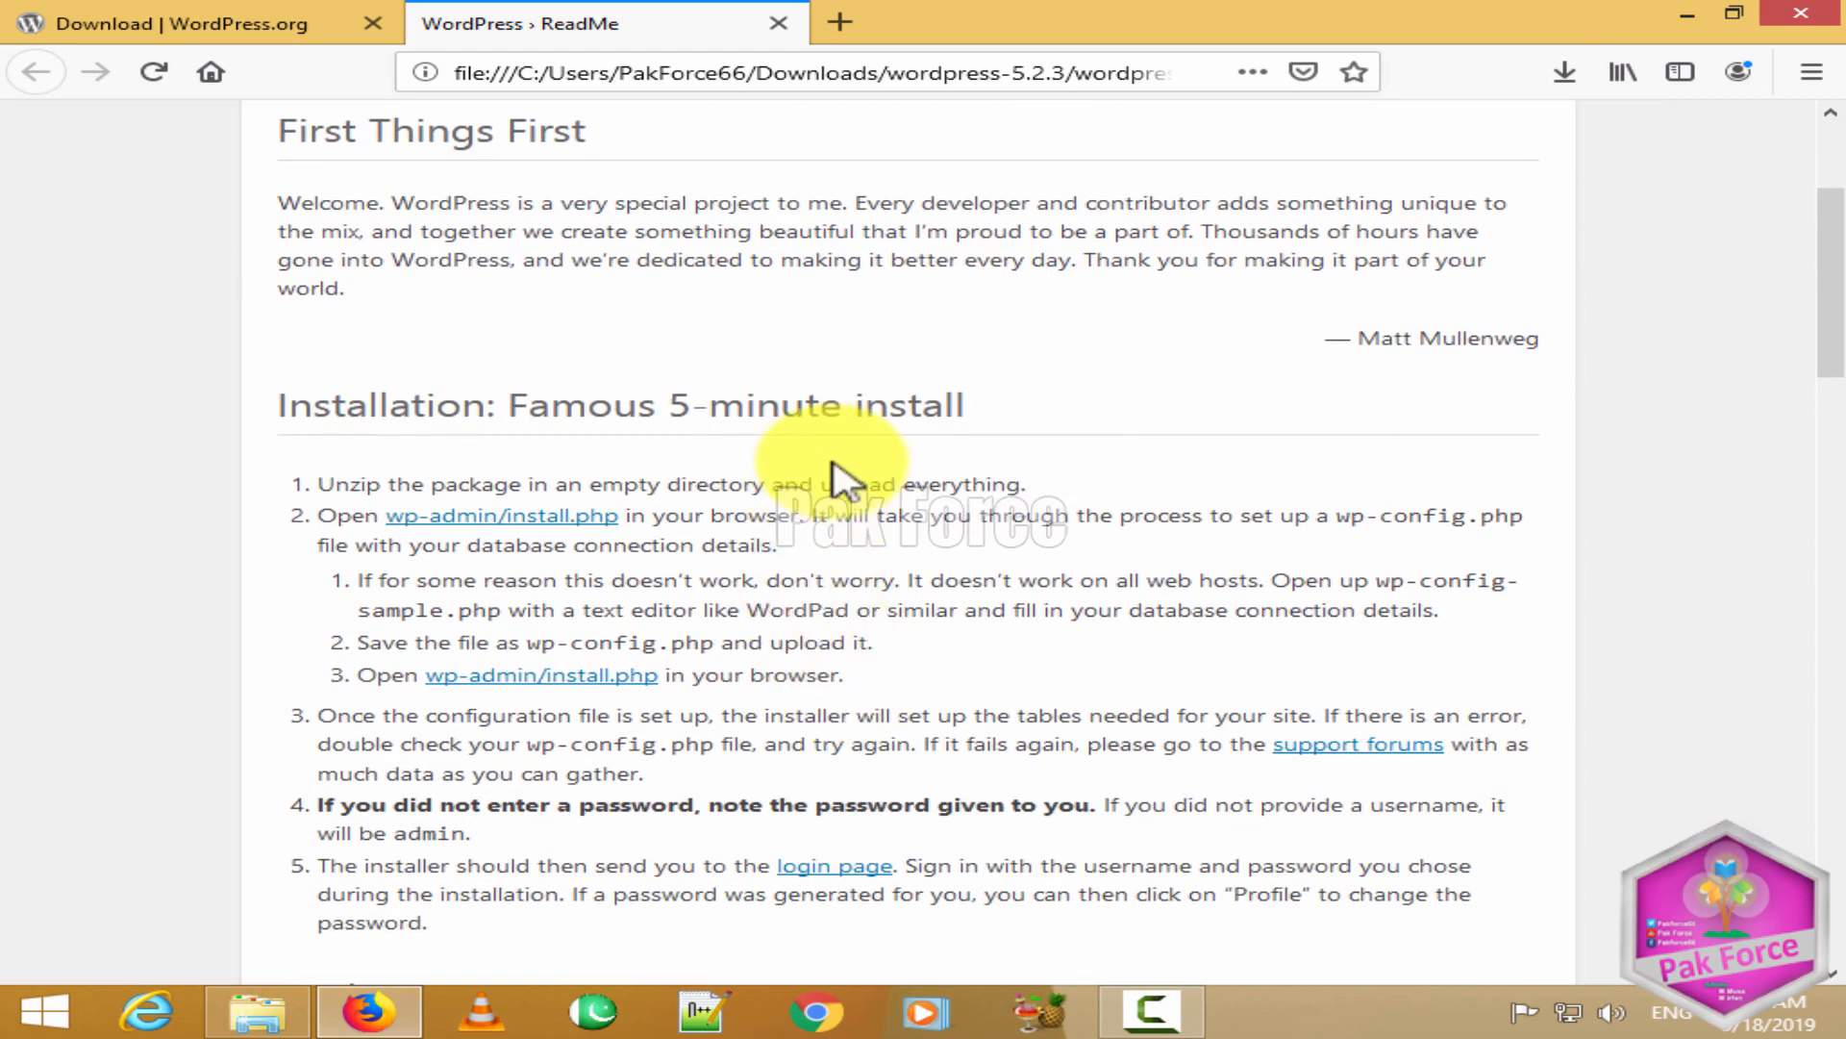
scroll(887, 705, "down", 5)
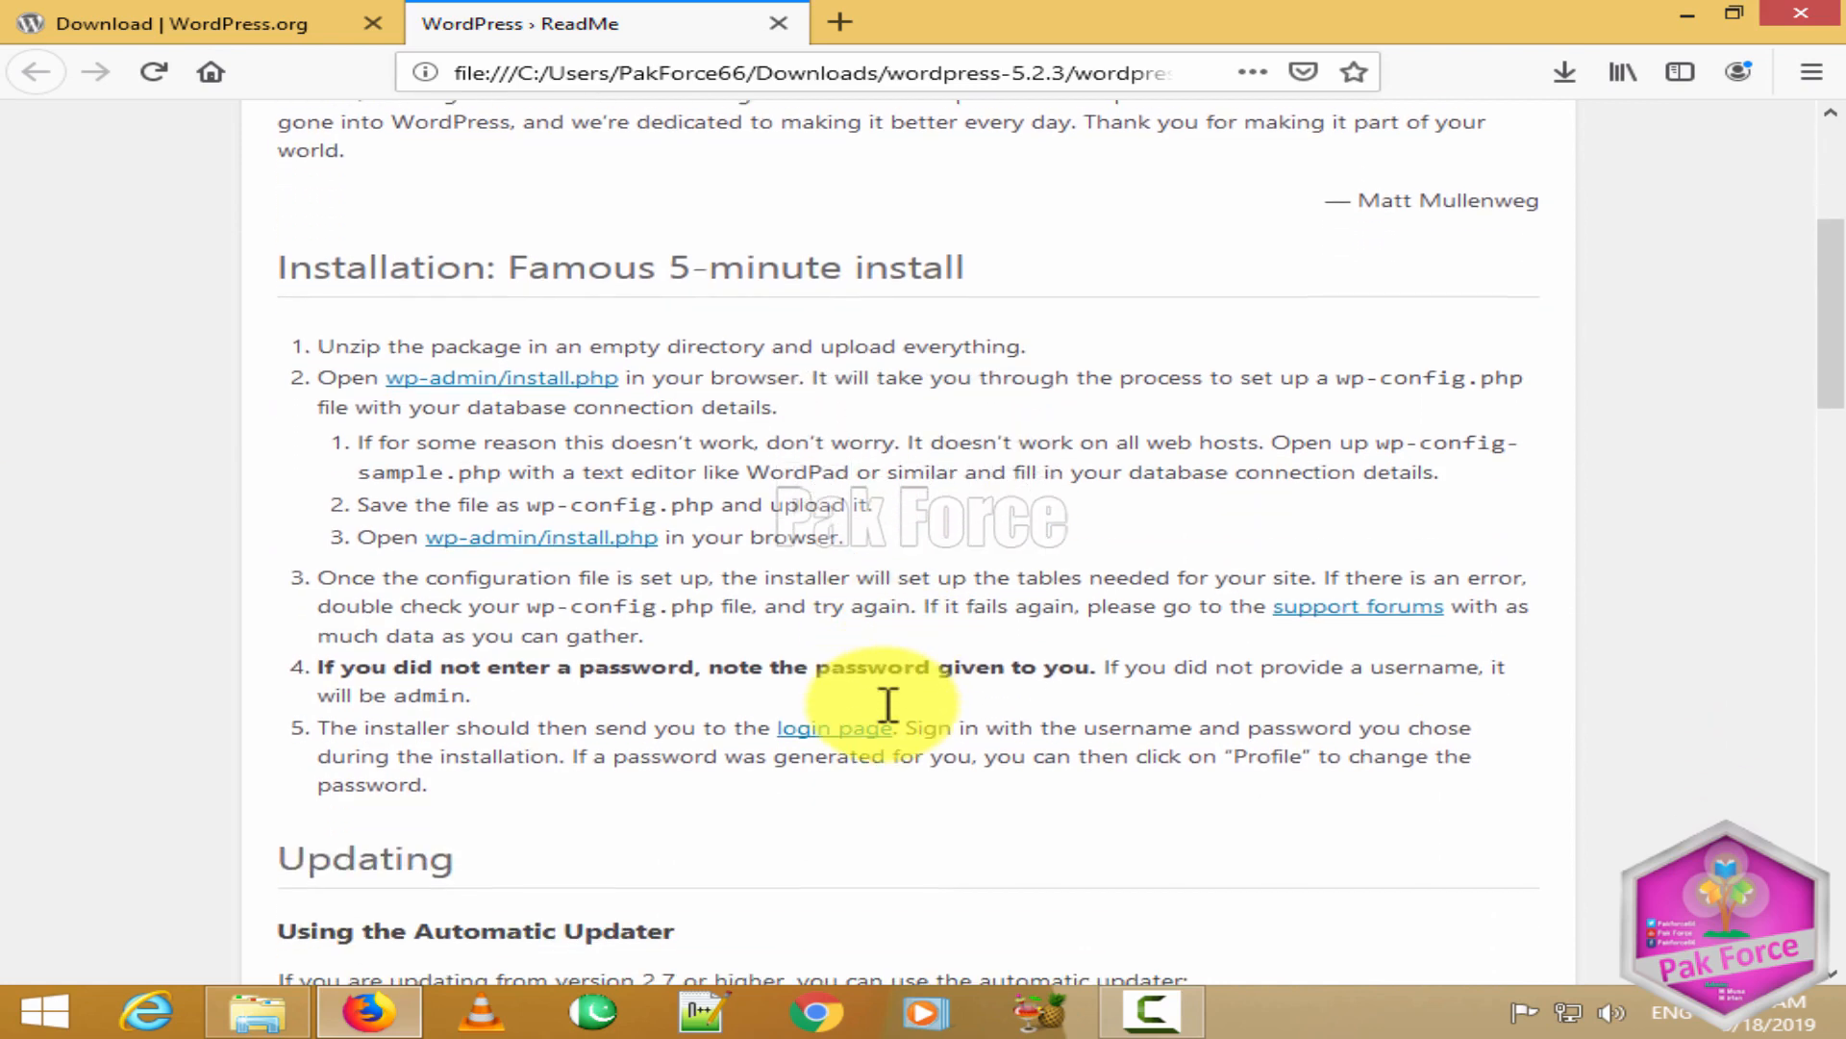
scroll(533, 659, "down", 2)
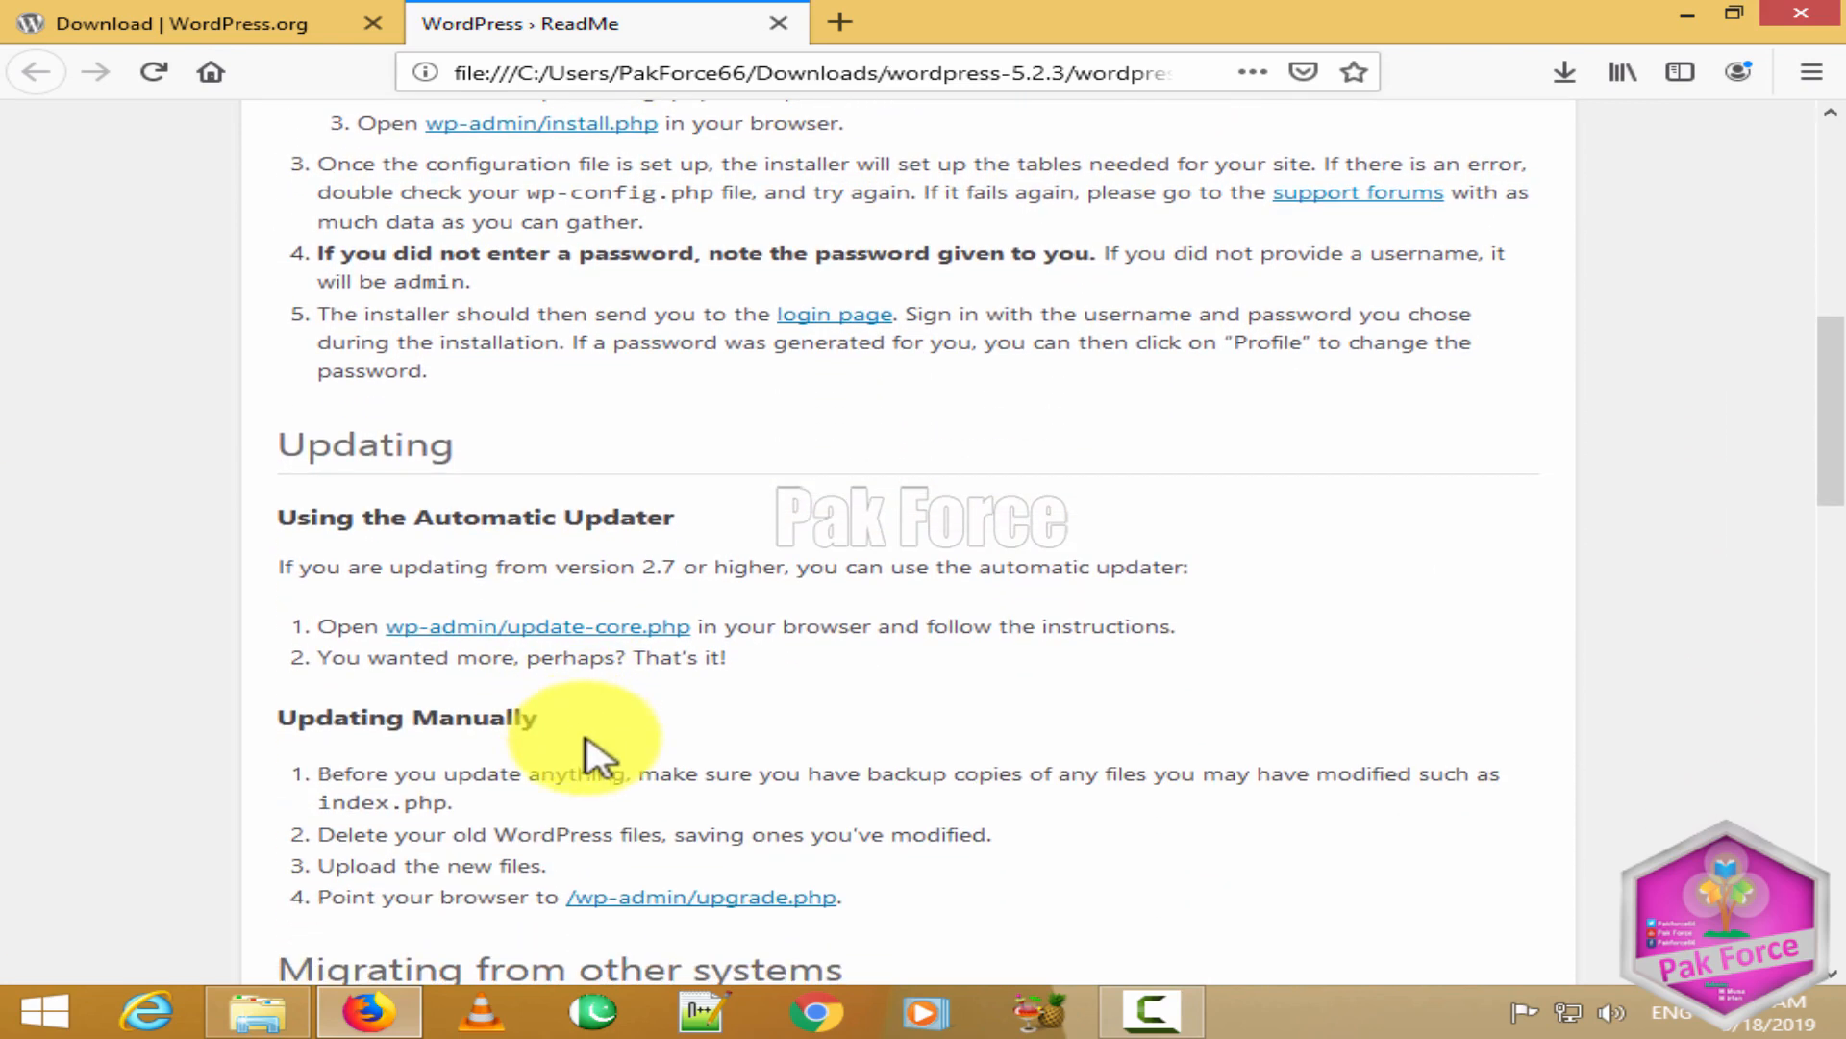
scroll(808, 807, "down", 5)
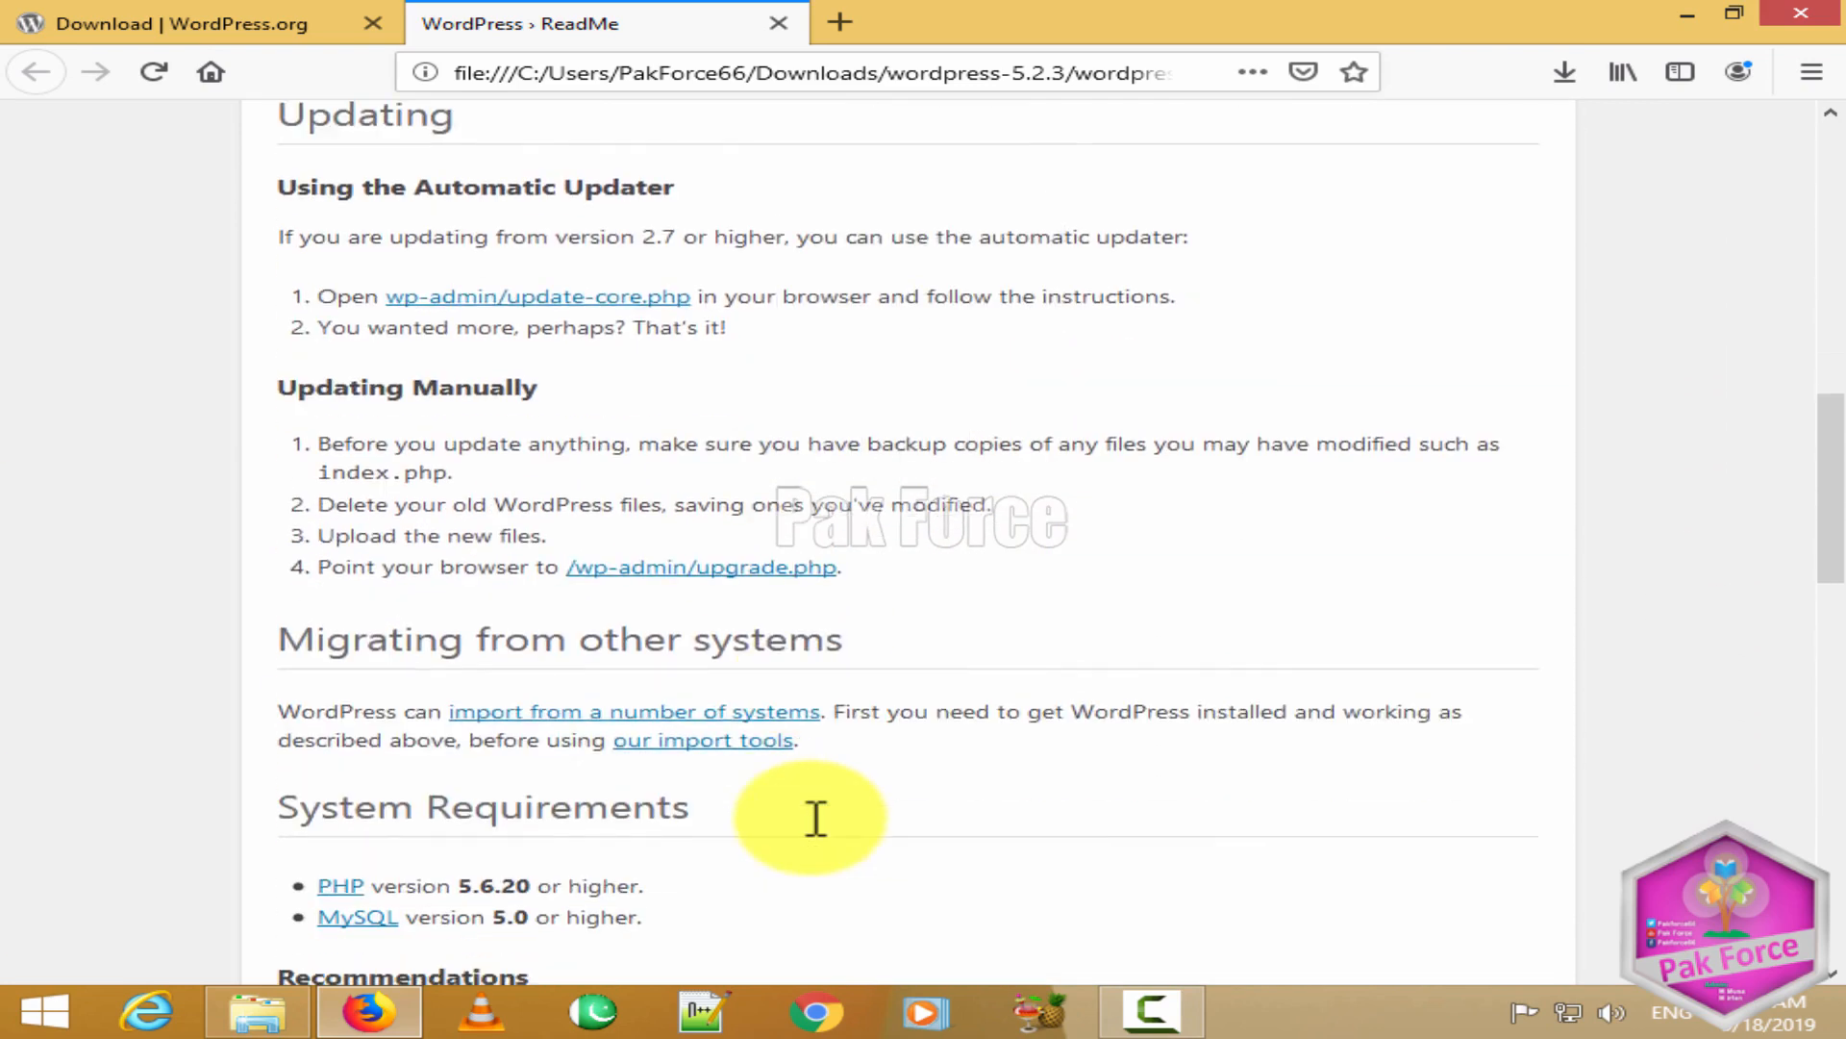
scroll(884, 616, "down", 20)
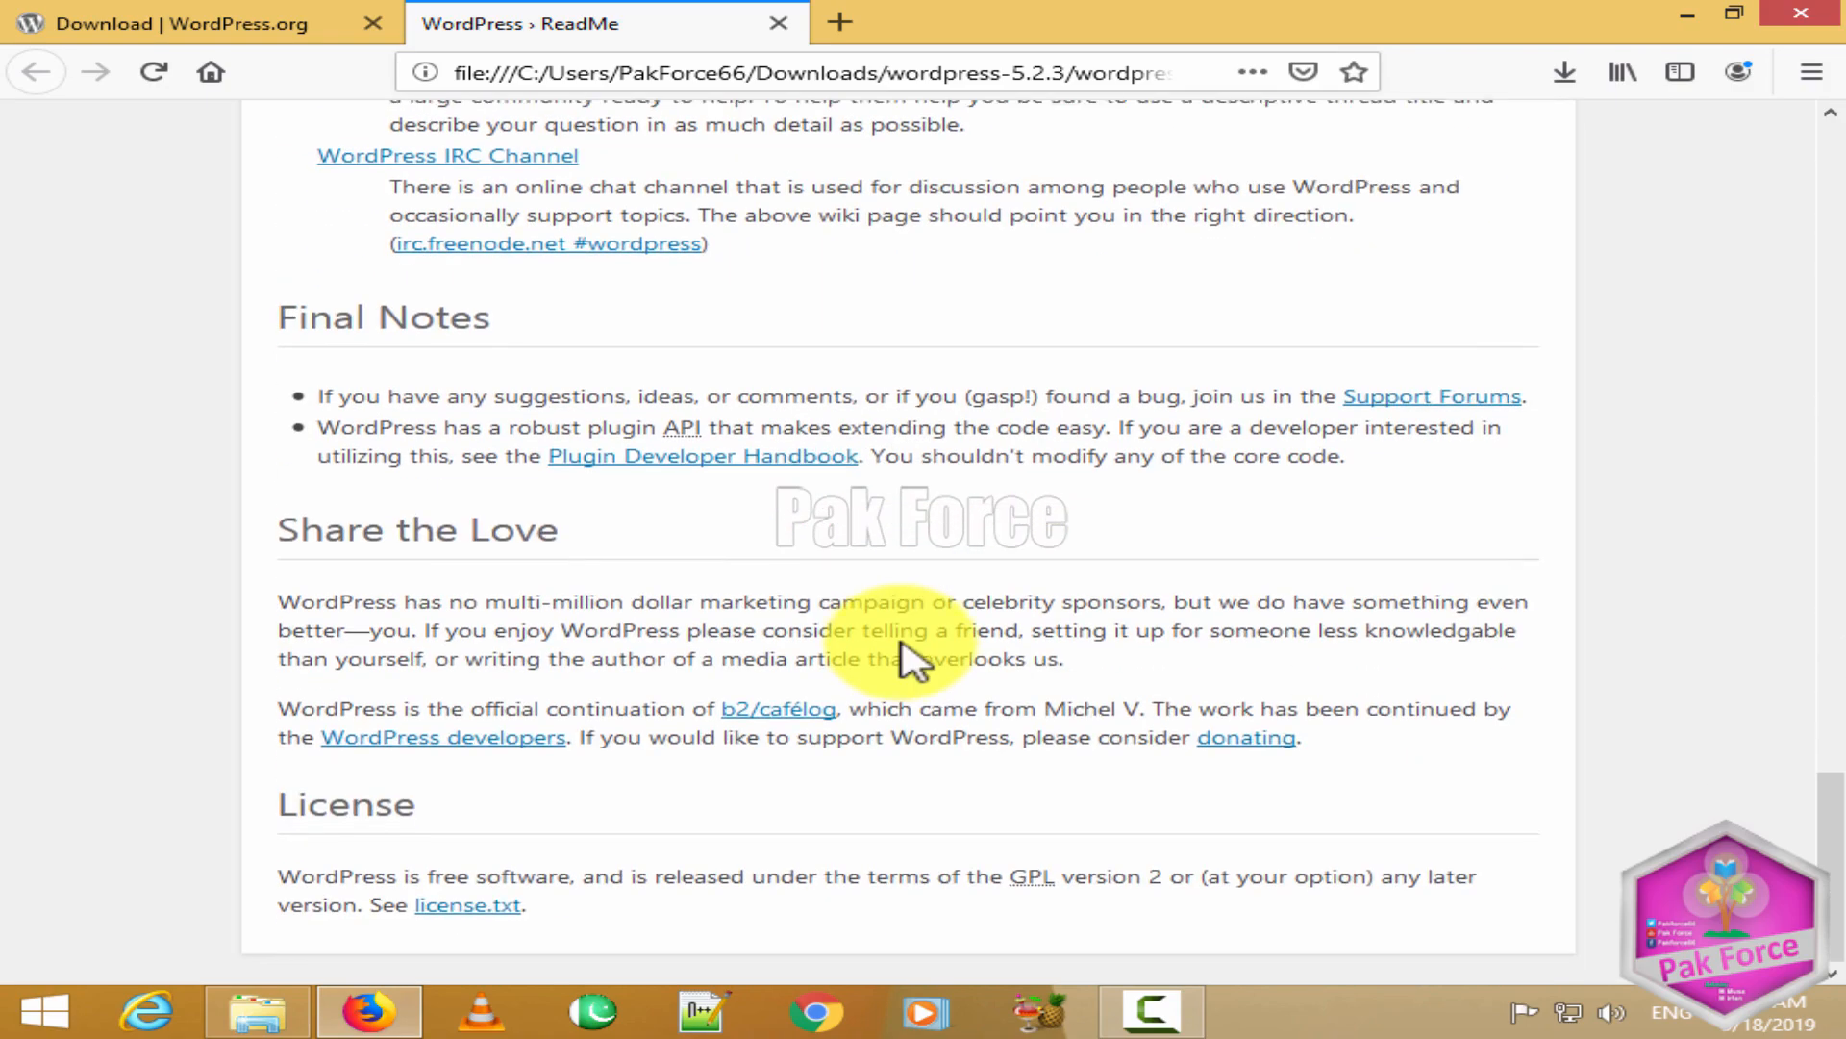
scroll(904, 653, "up", 20)
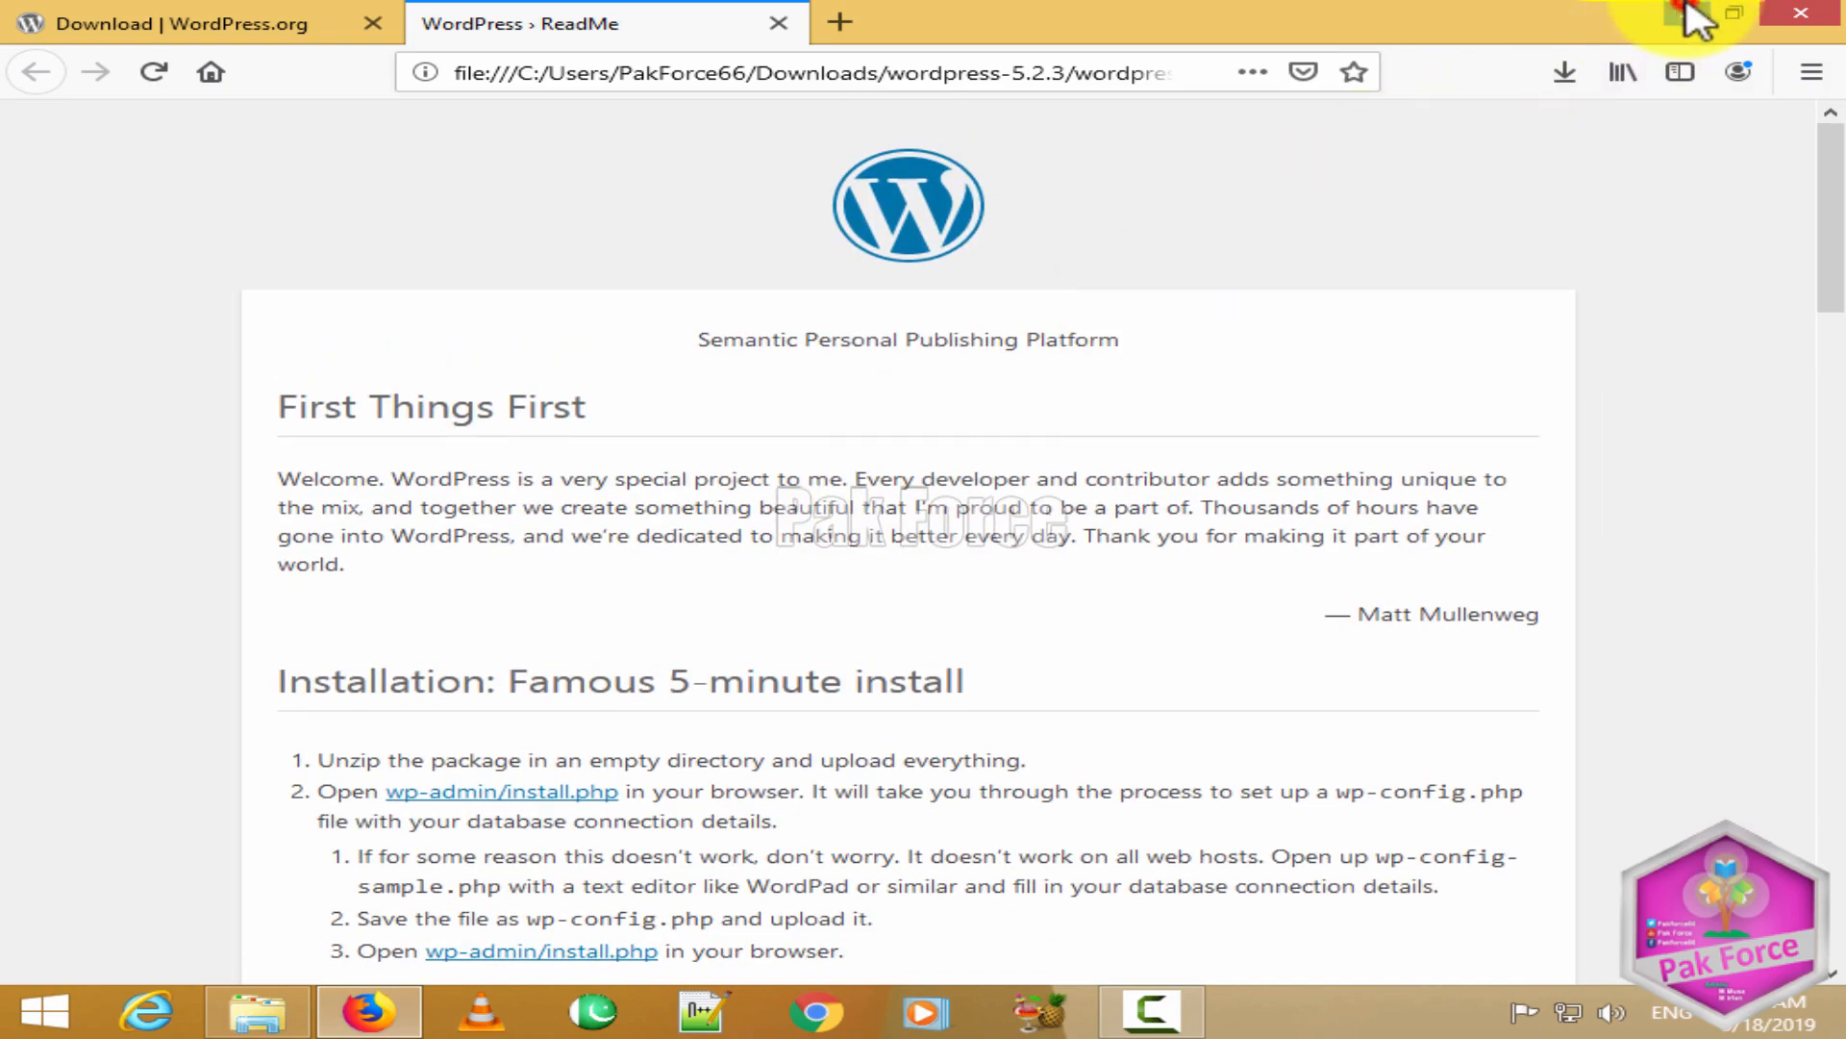
left_click(1689, 14)
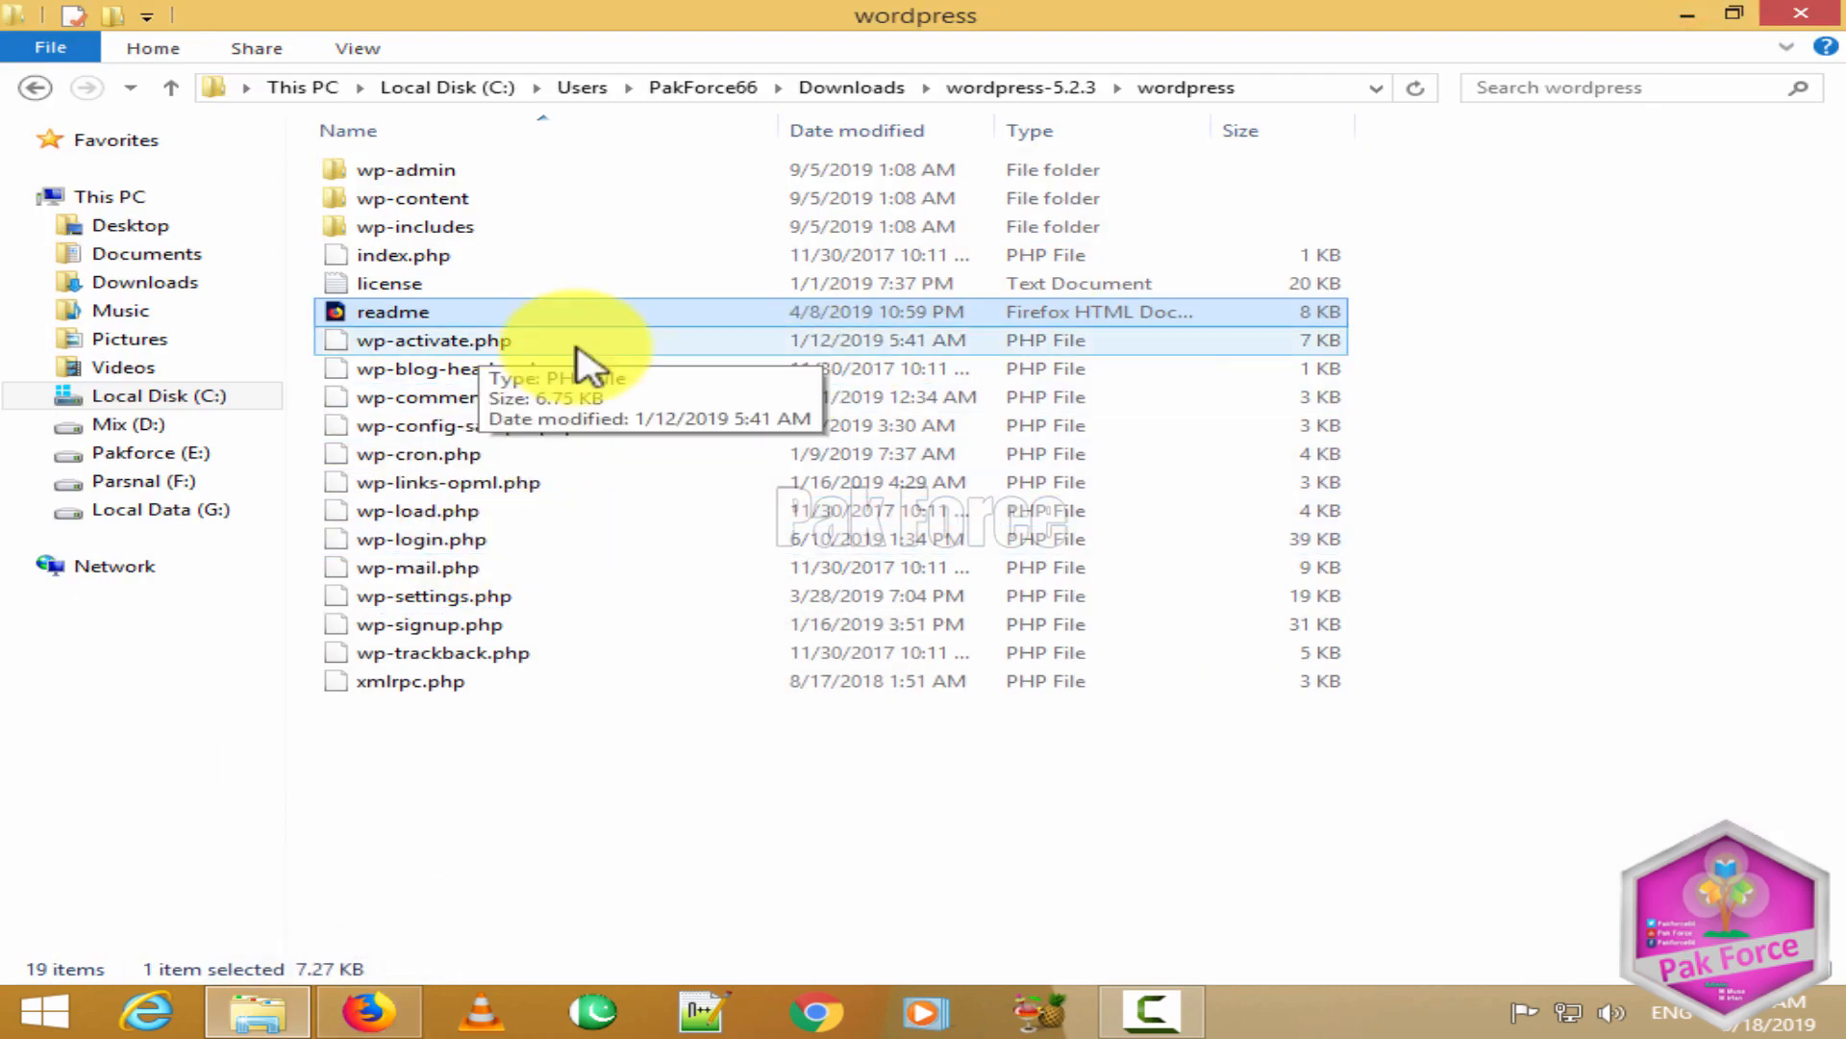
double_click(537, 346)
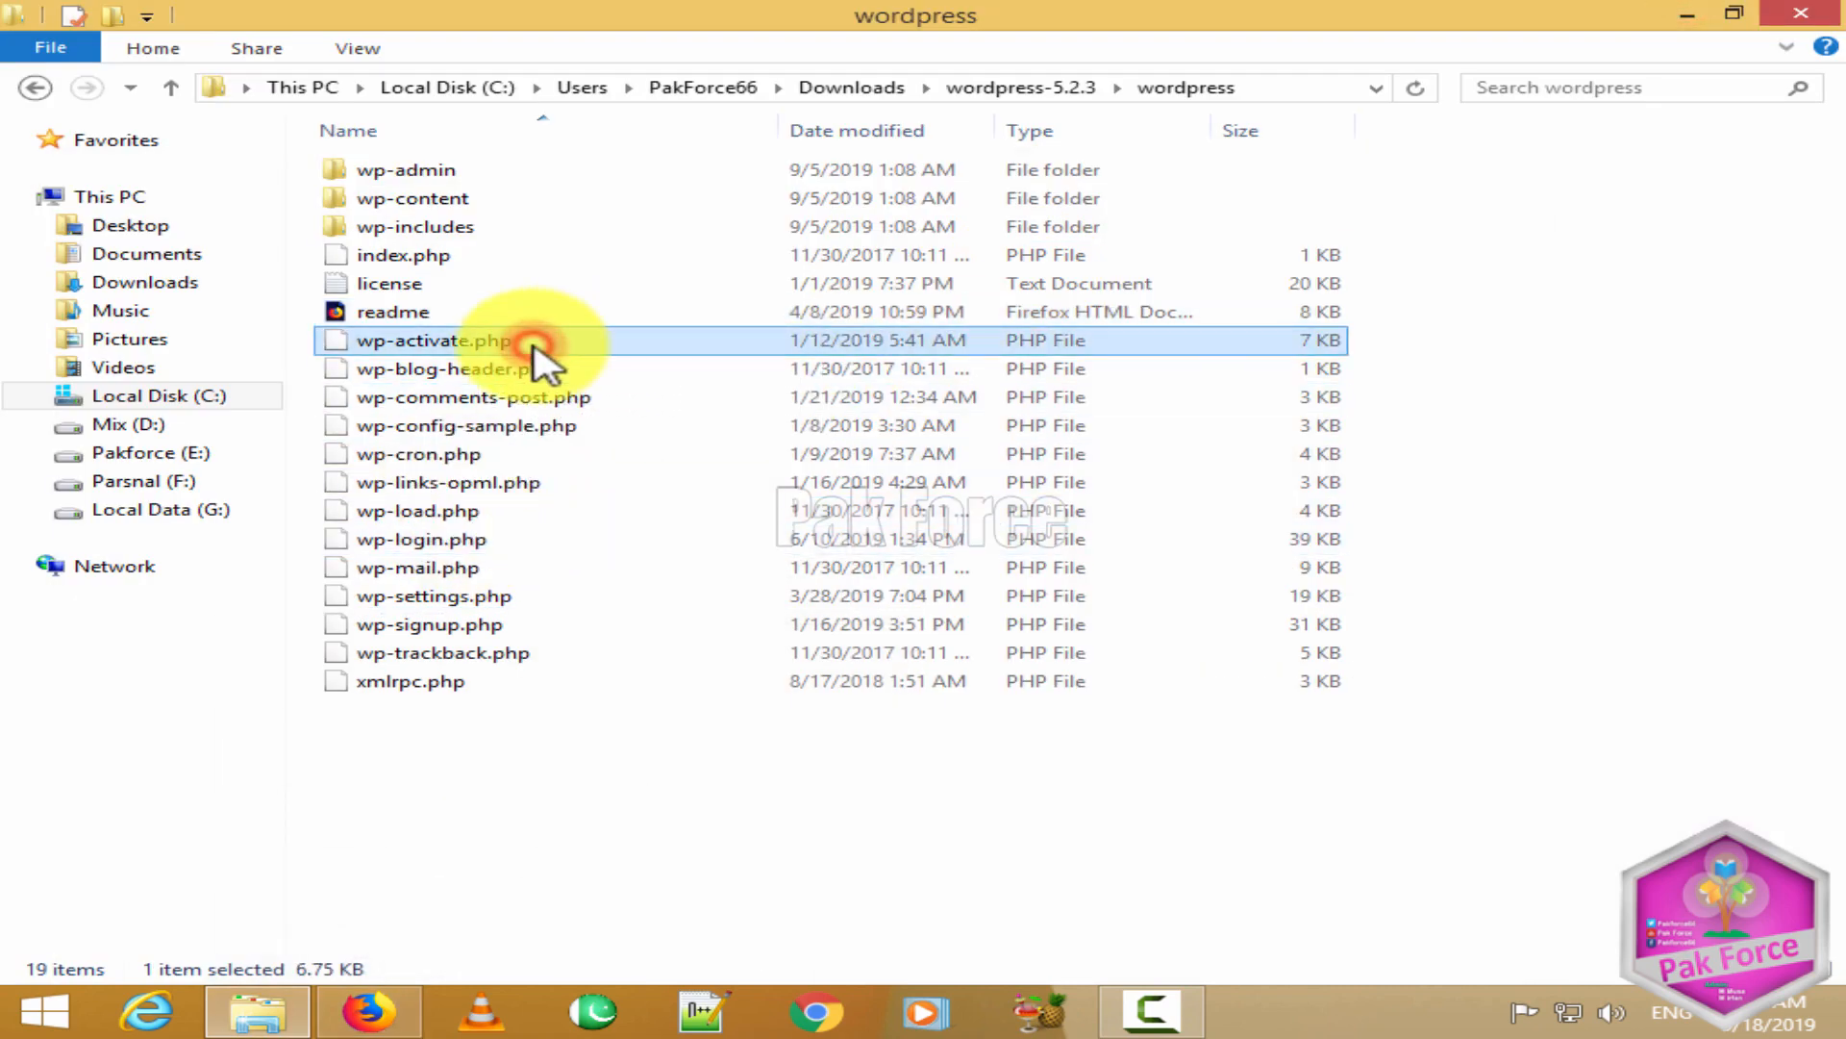
left_click(697, 477)
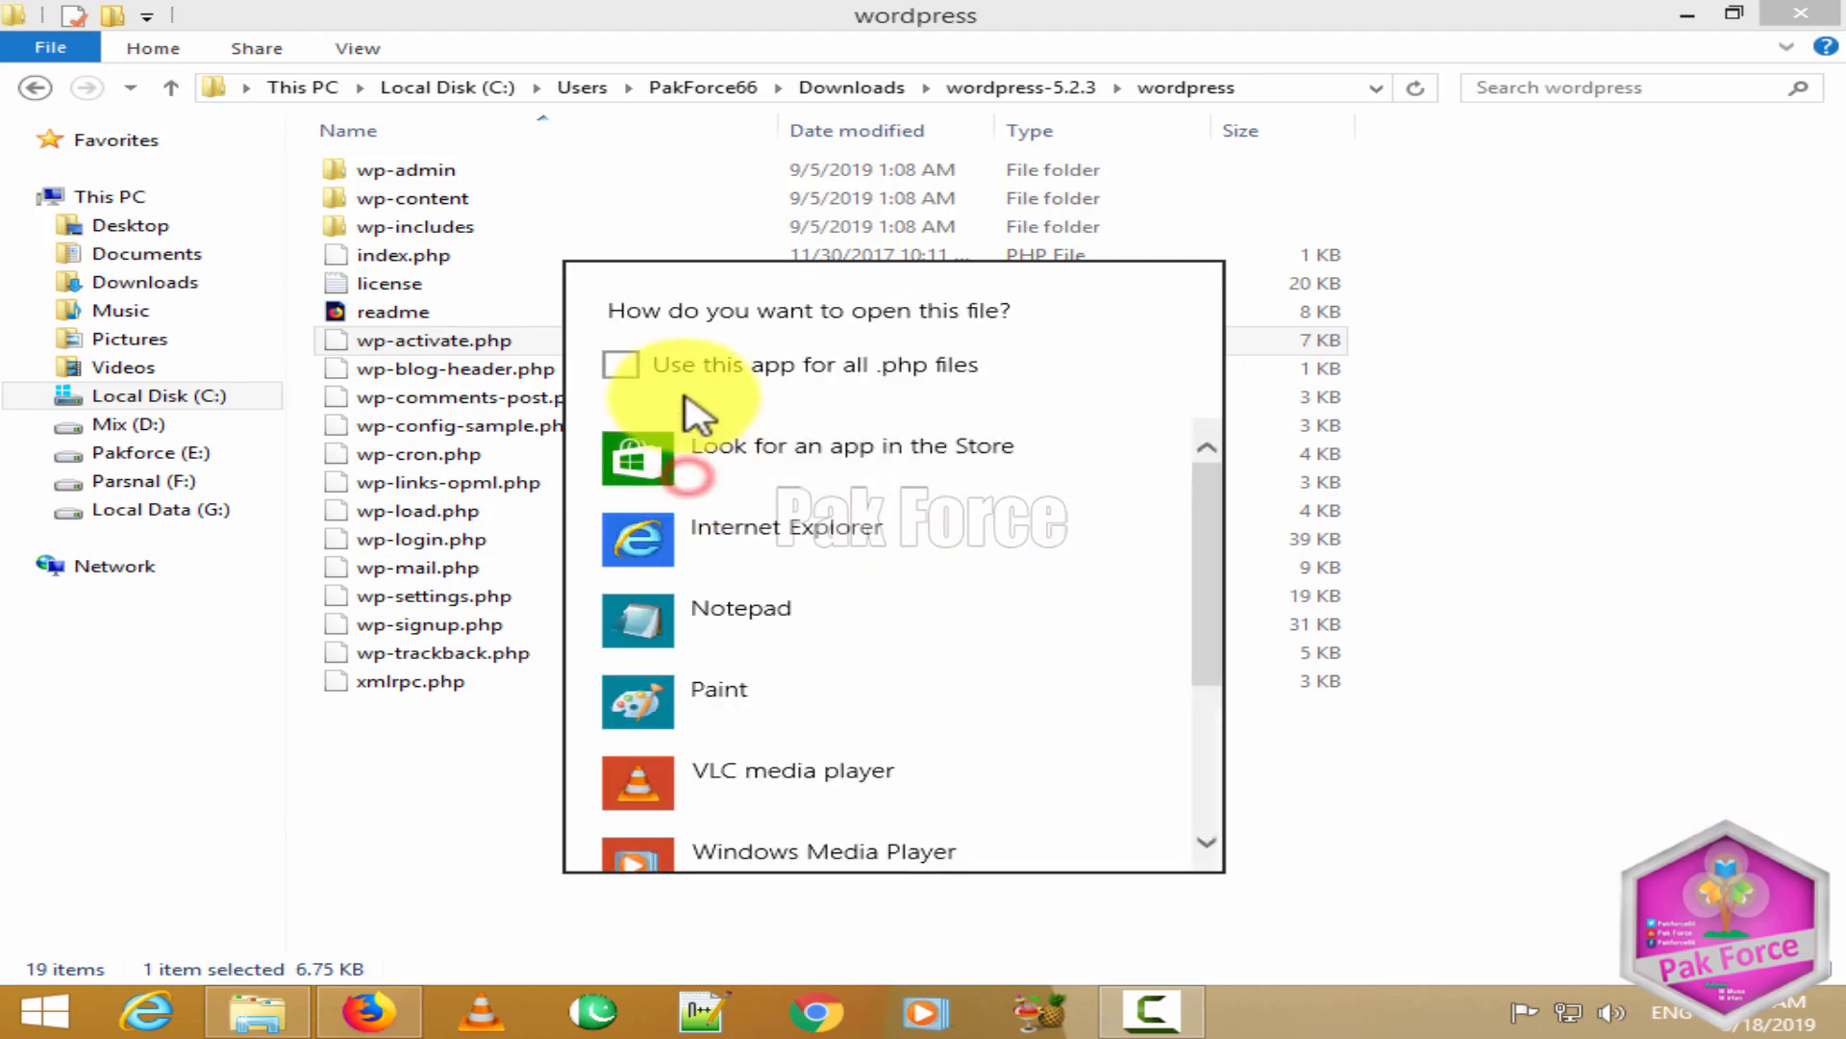
scroll(654, 808, "down", 3)
scroll(659, 442, "up", 1)
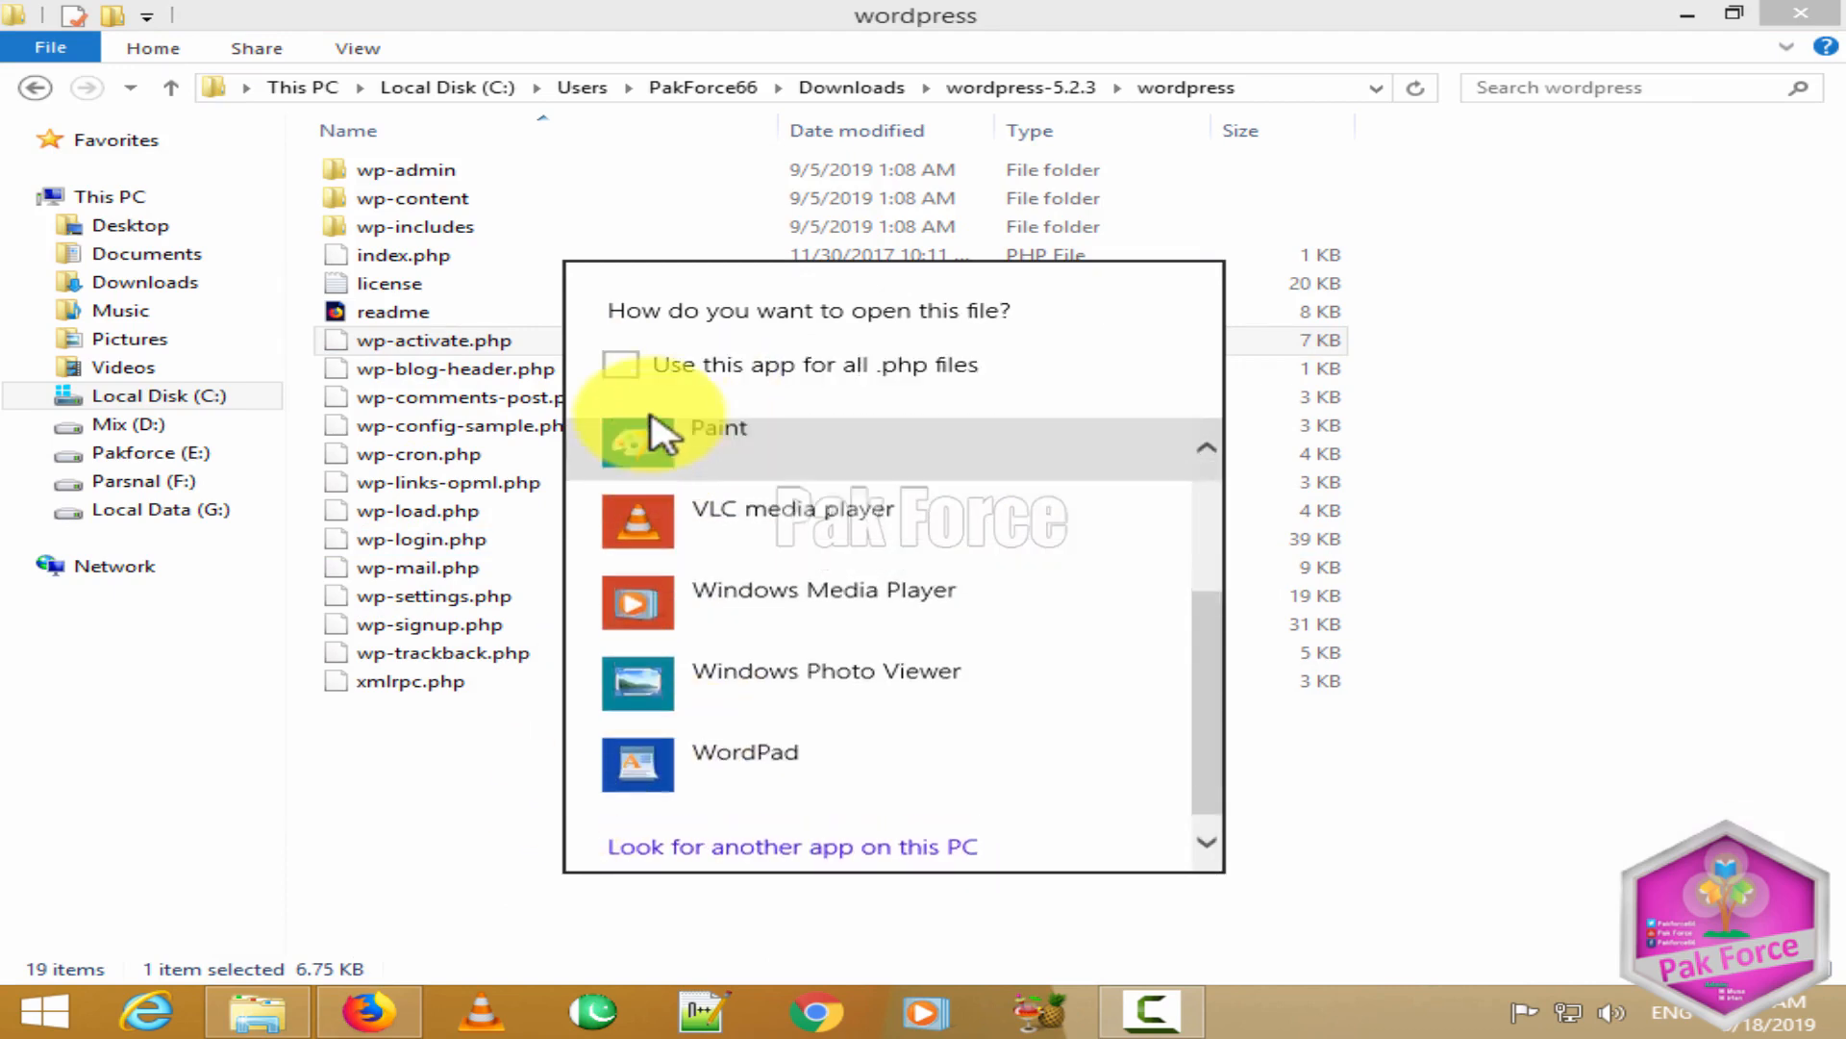
left_click(429, 750)
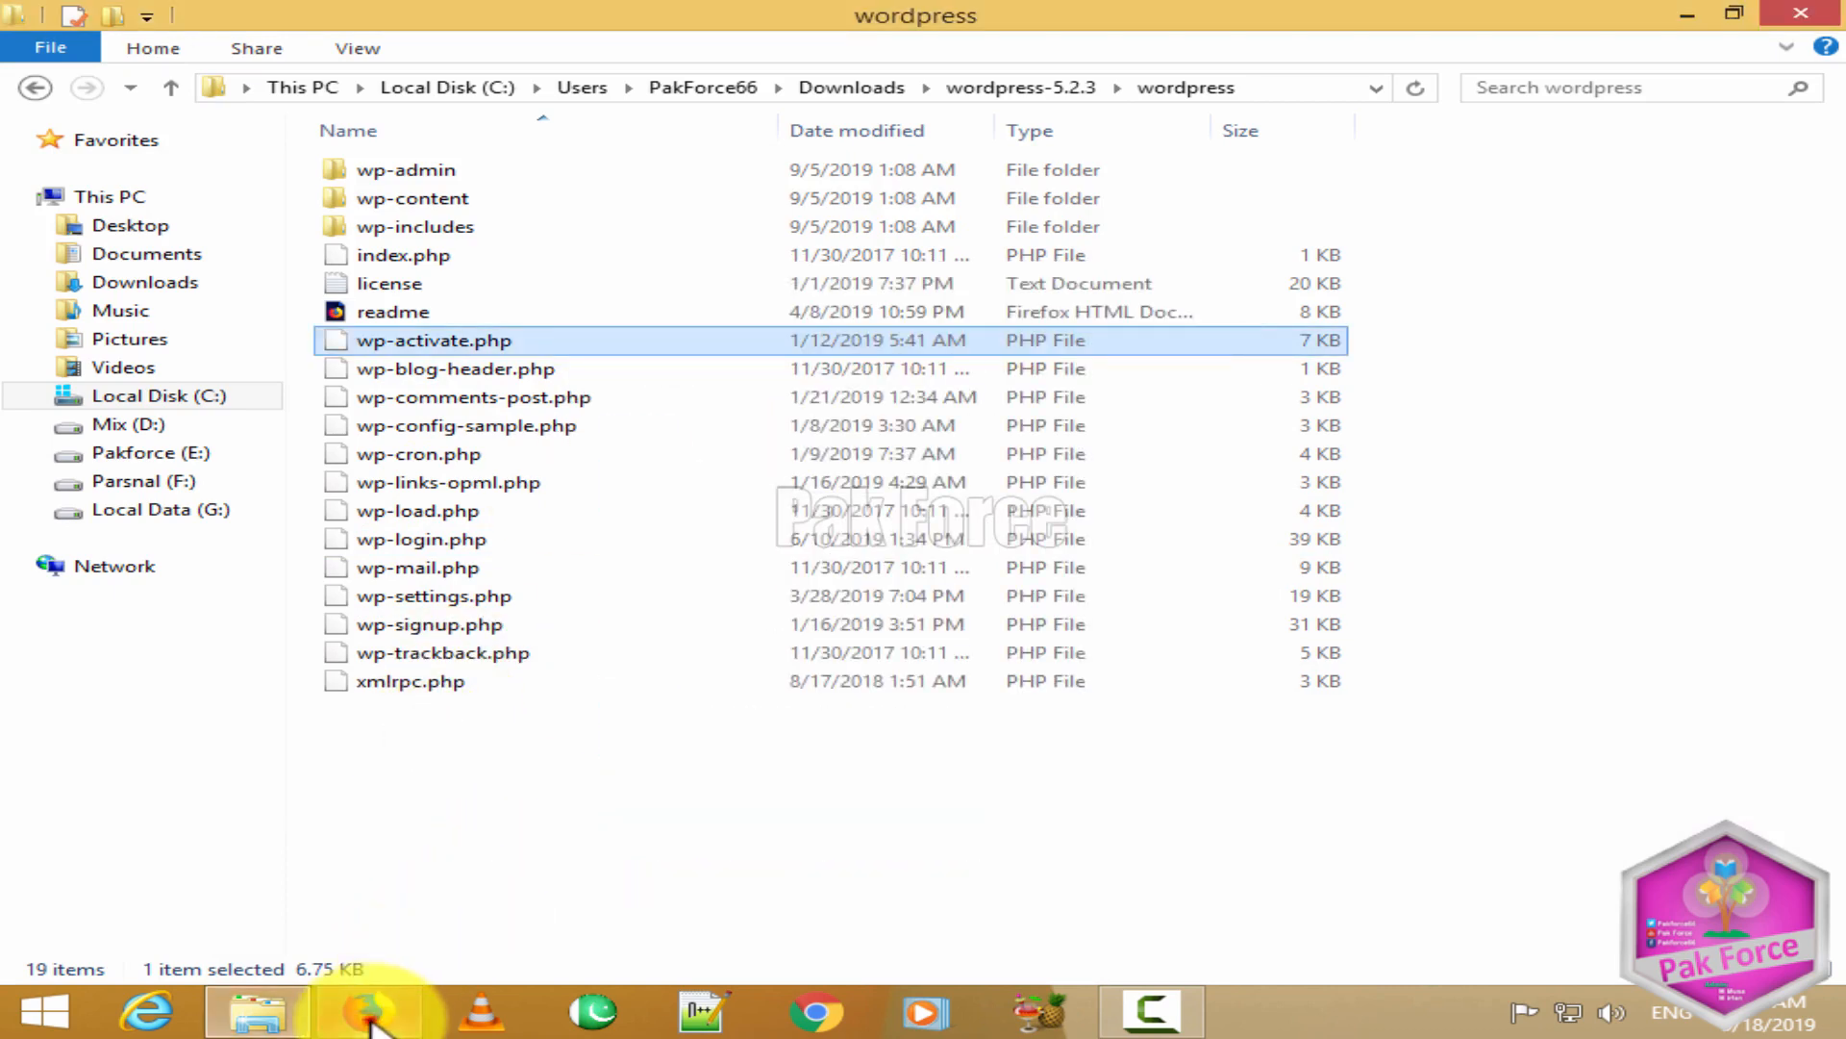
left_click(366, 1010)
left_click_drag(865, 21, 1159, 179)
left_click_drag(473, 457, 1293, 524)
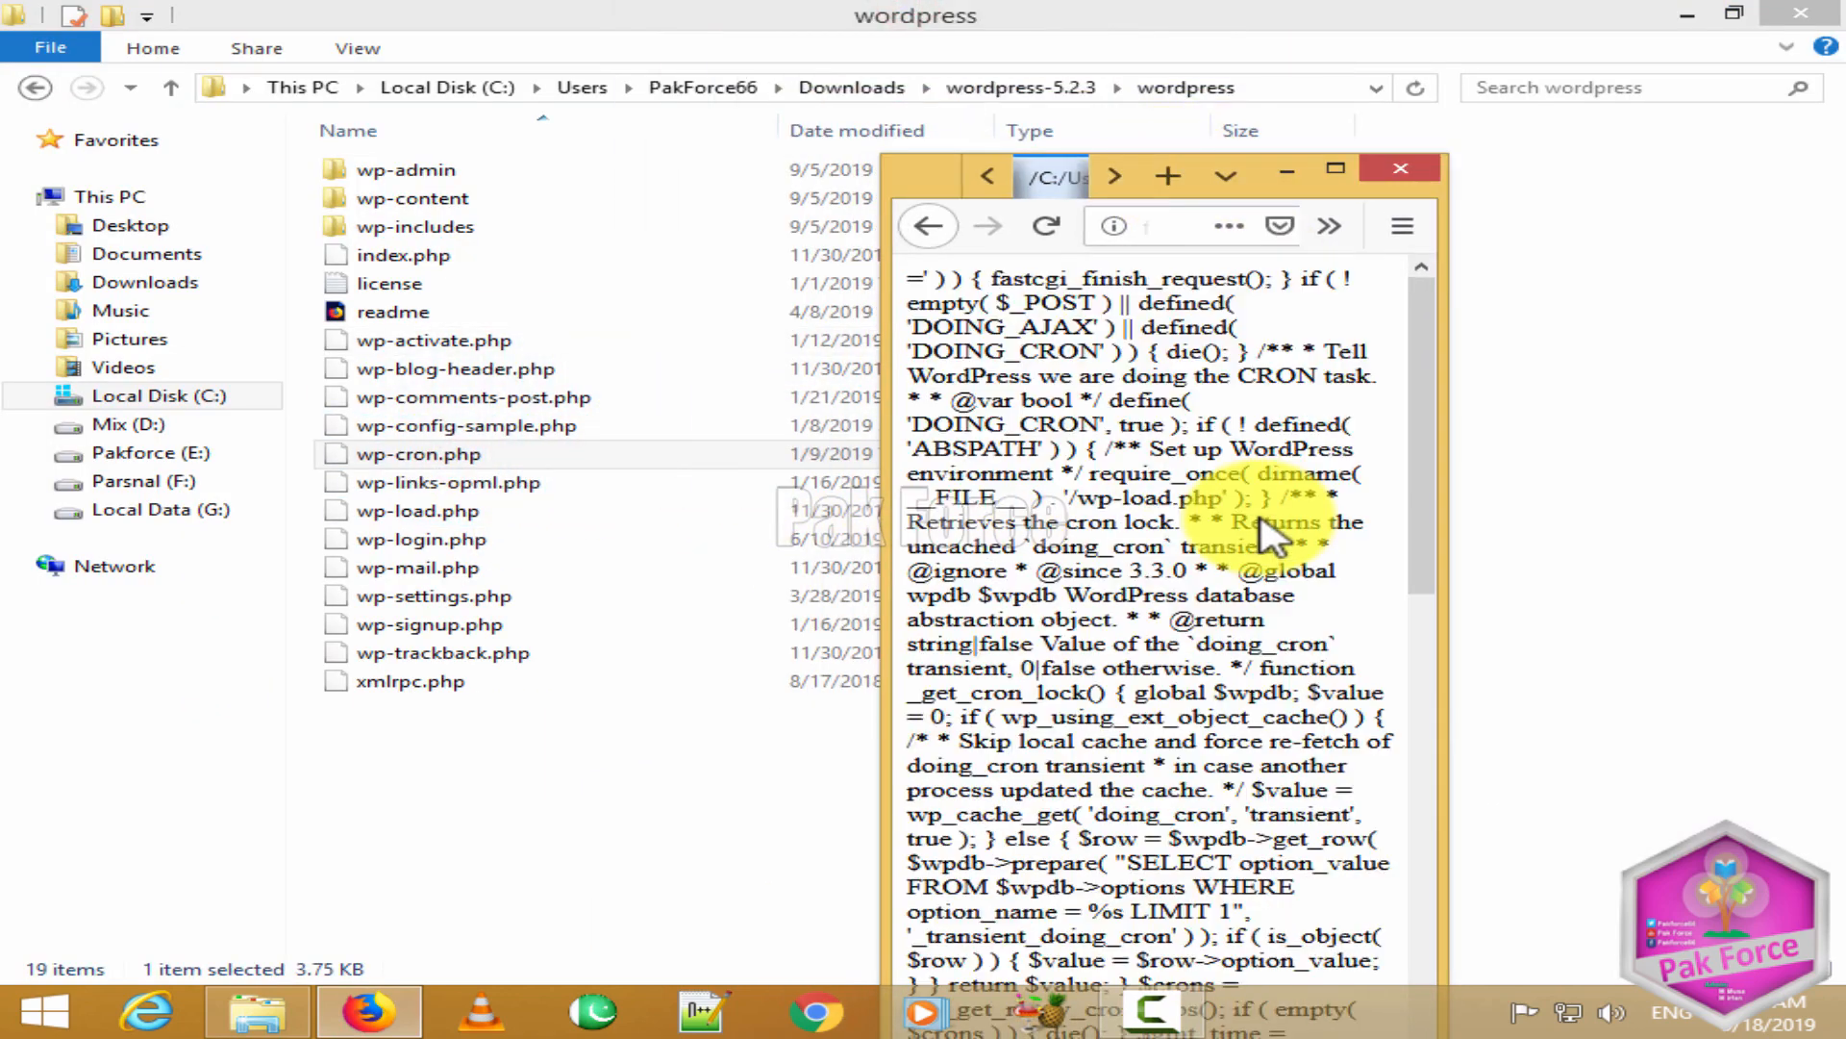
left_click(1335, 170)
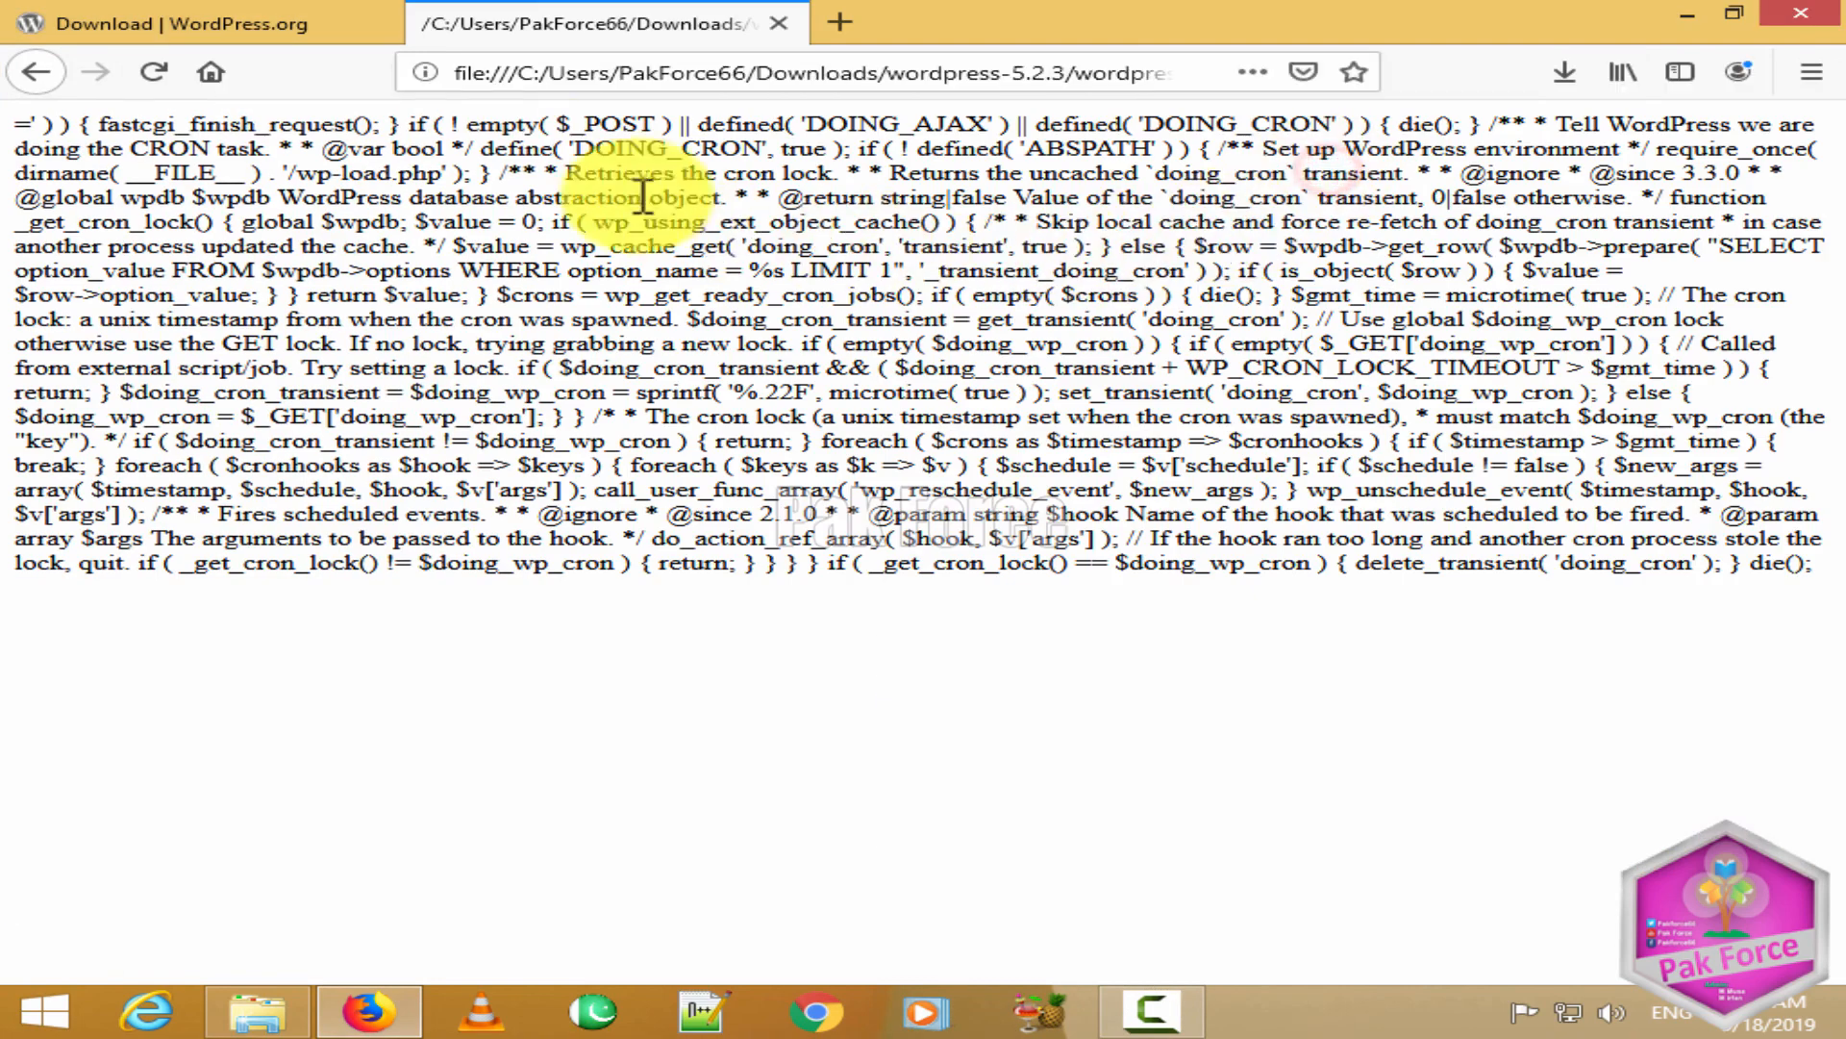
left_click_drag(29, 125, 1462, 734)
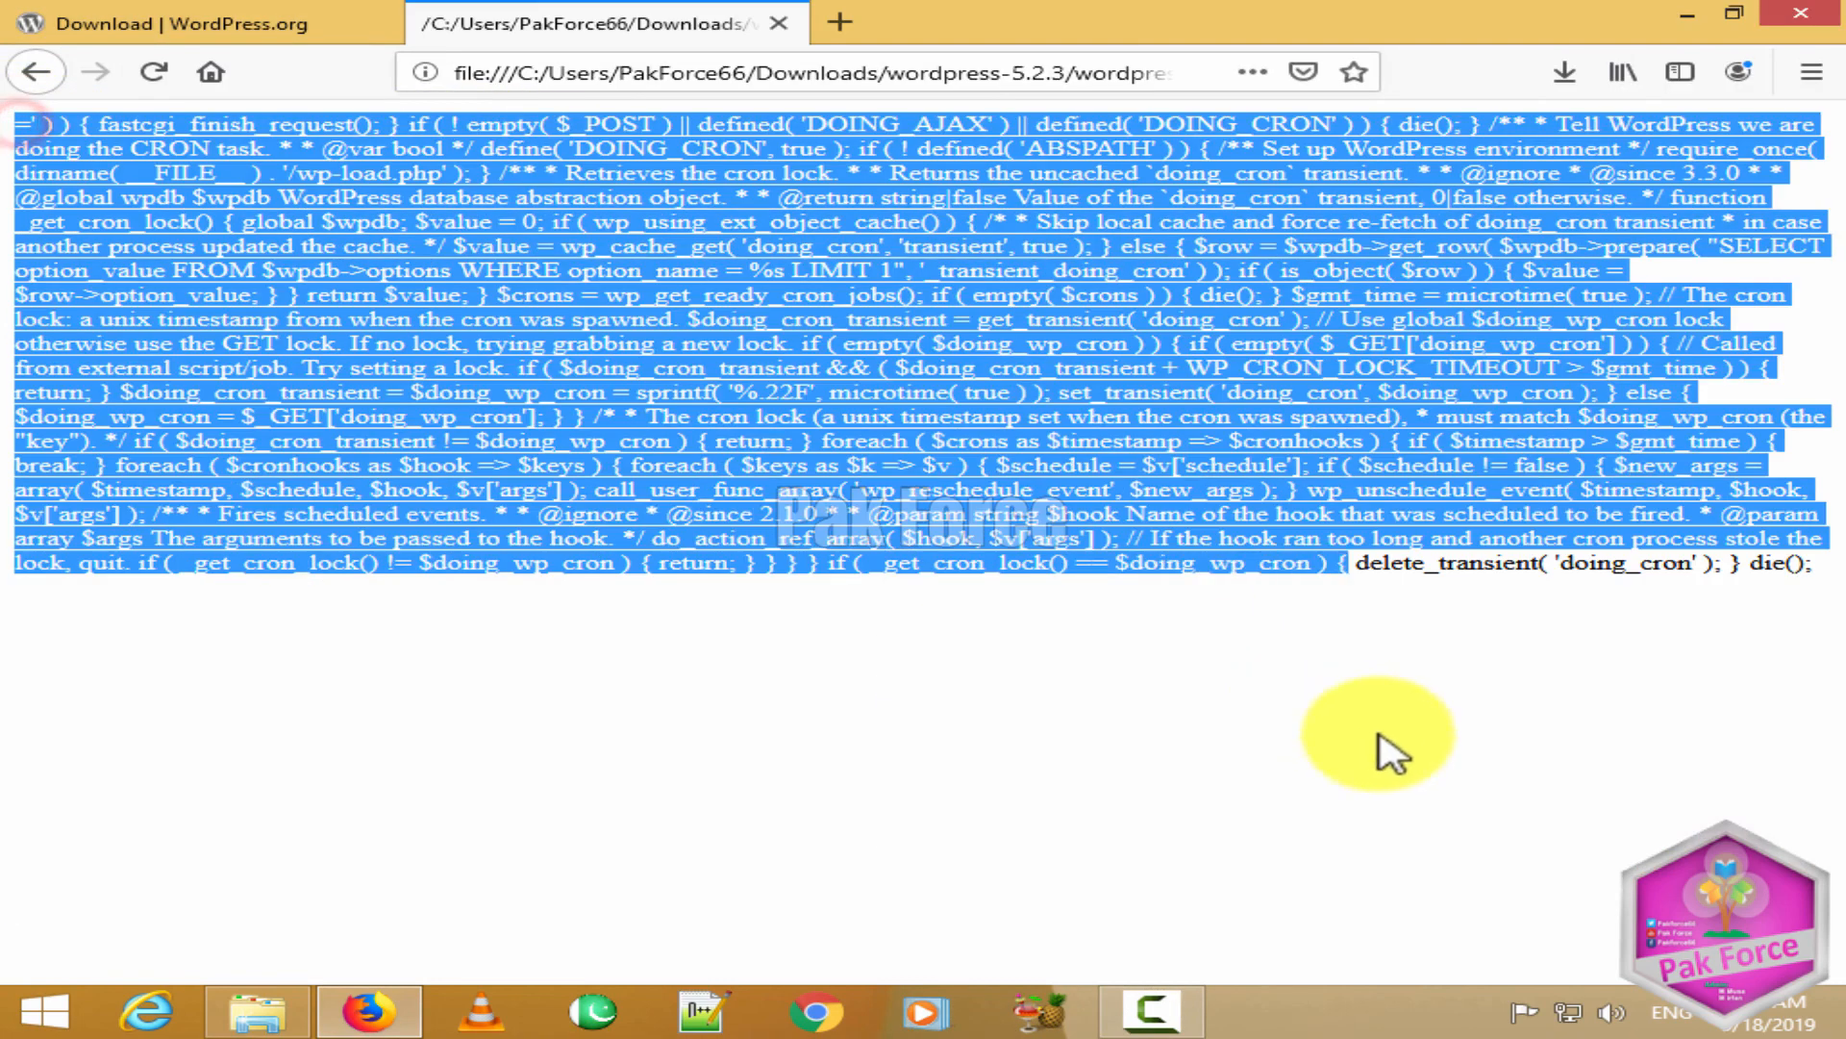
left_click(1471, 737)
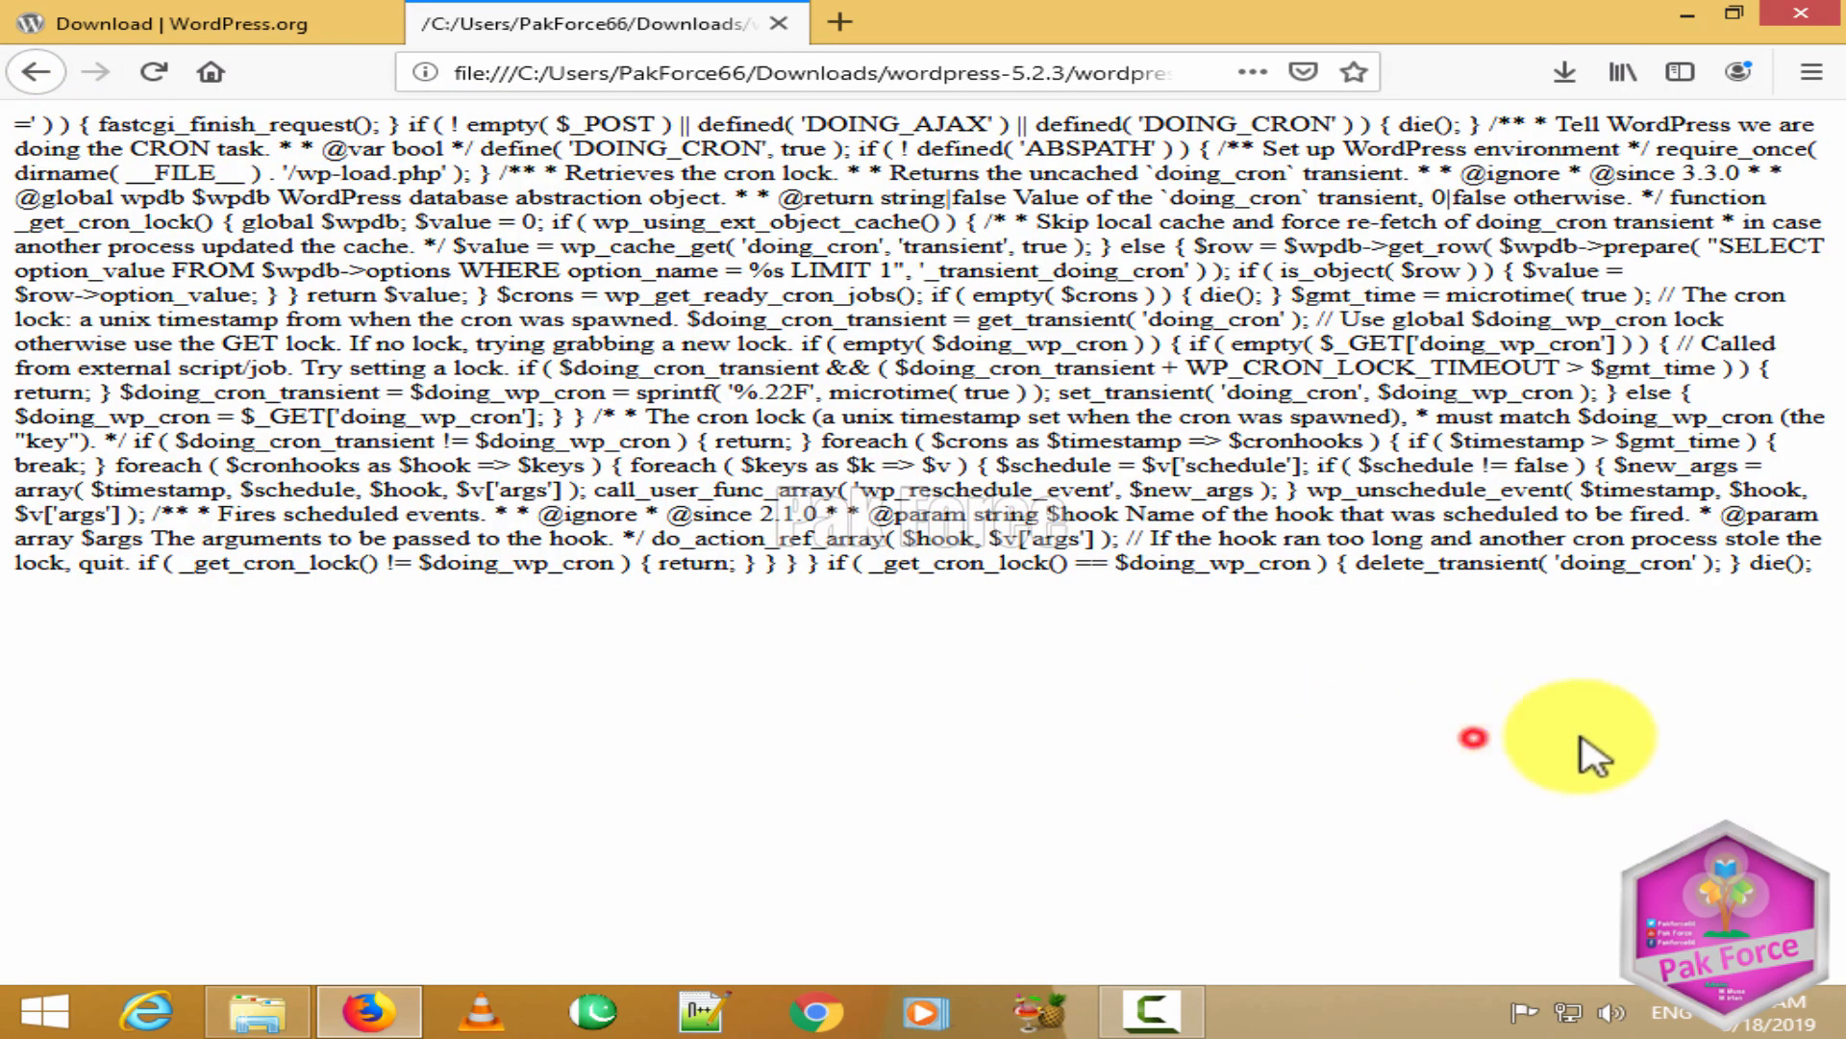
left_click(774, 21)
left_click(1688, 18)
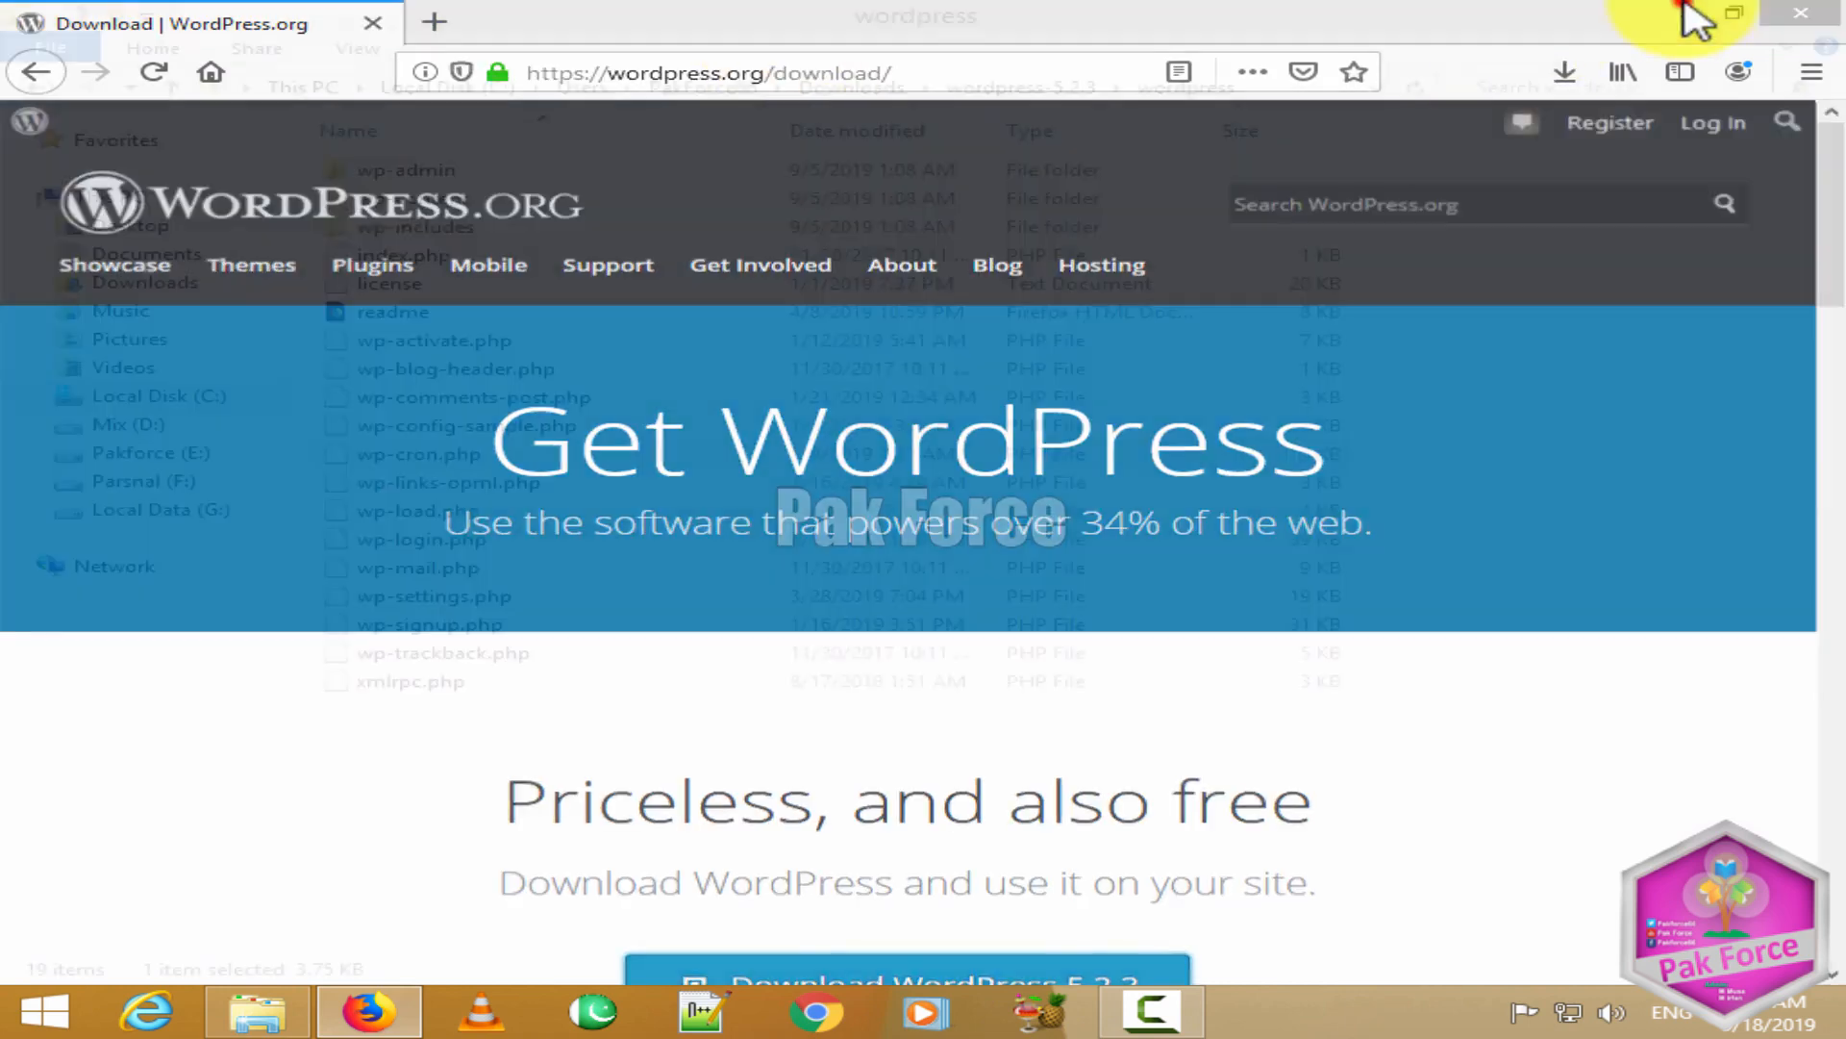
double_click(487, 310)
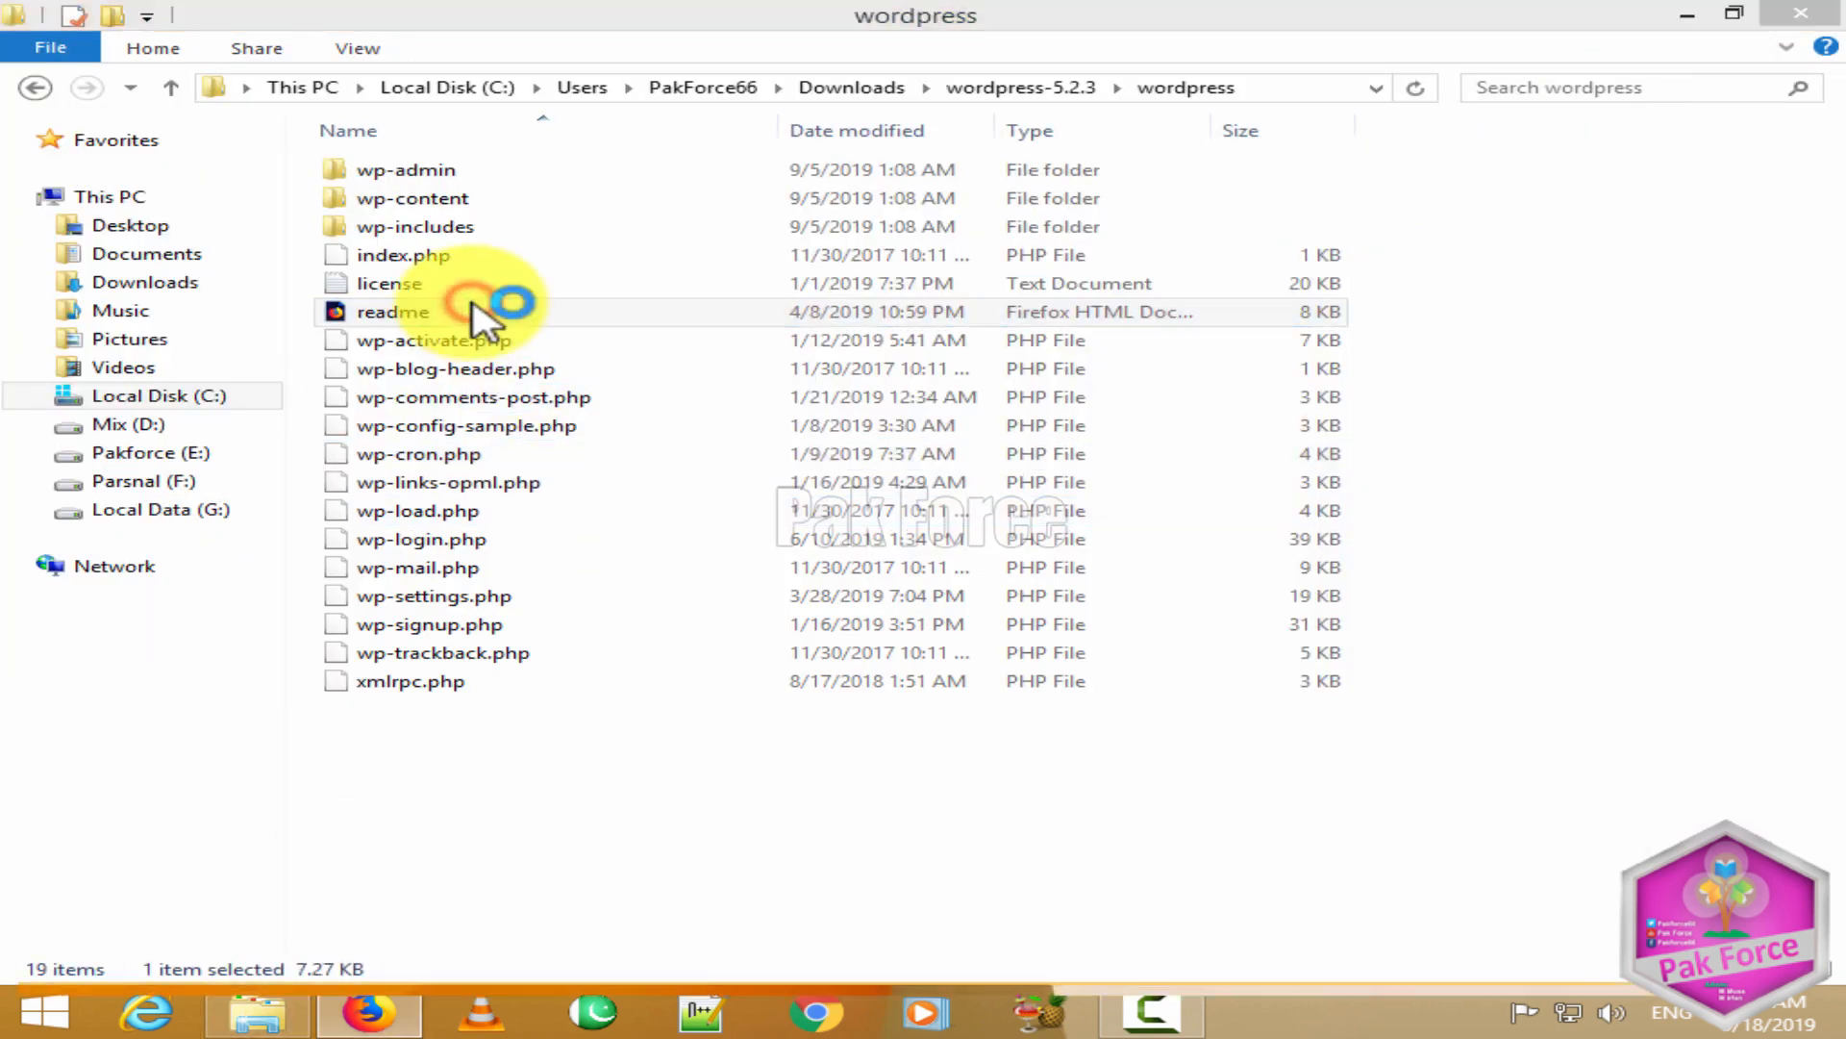
scroll(882, 490, "down", 15)
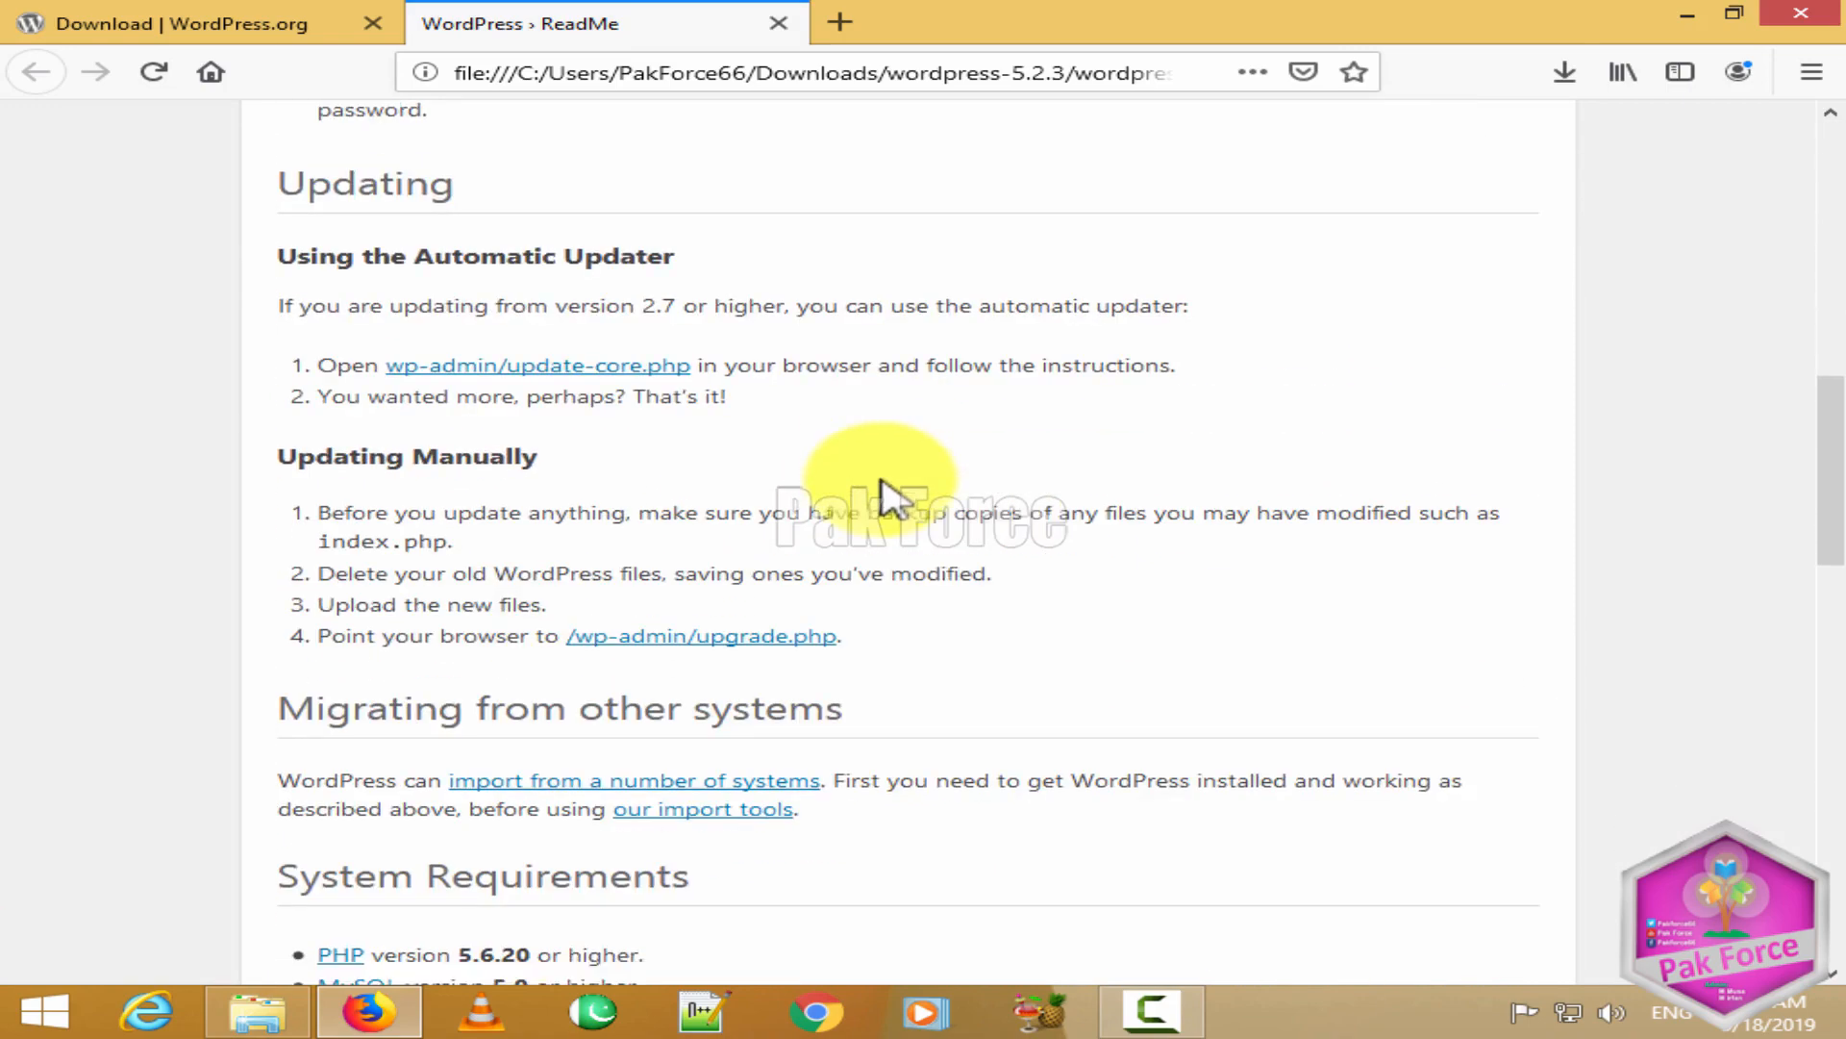
left_click(1685, 22)
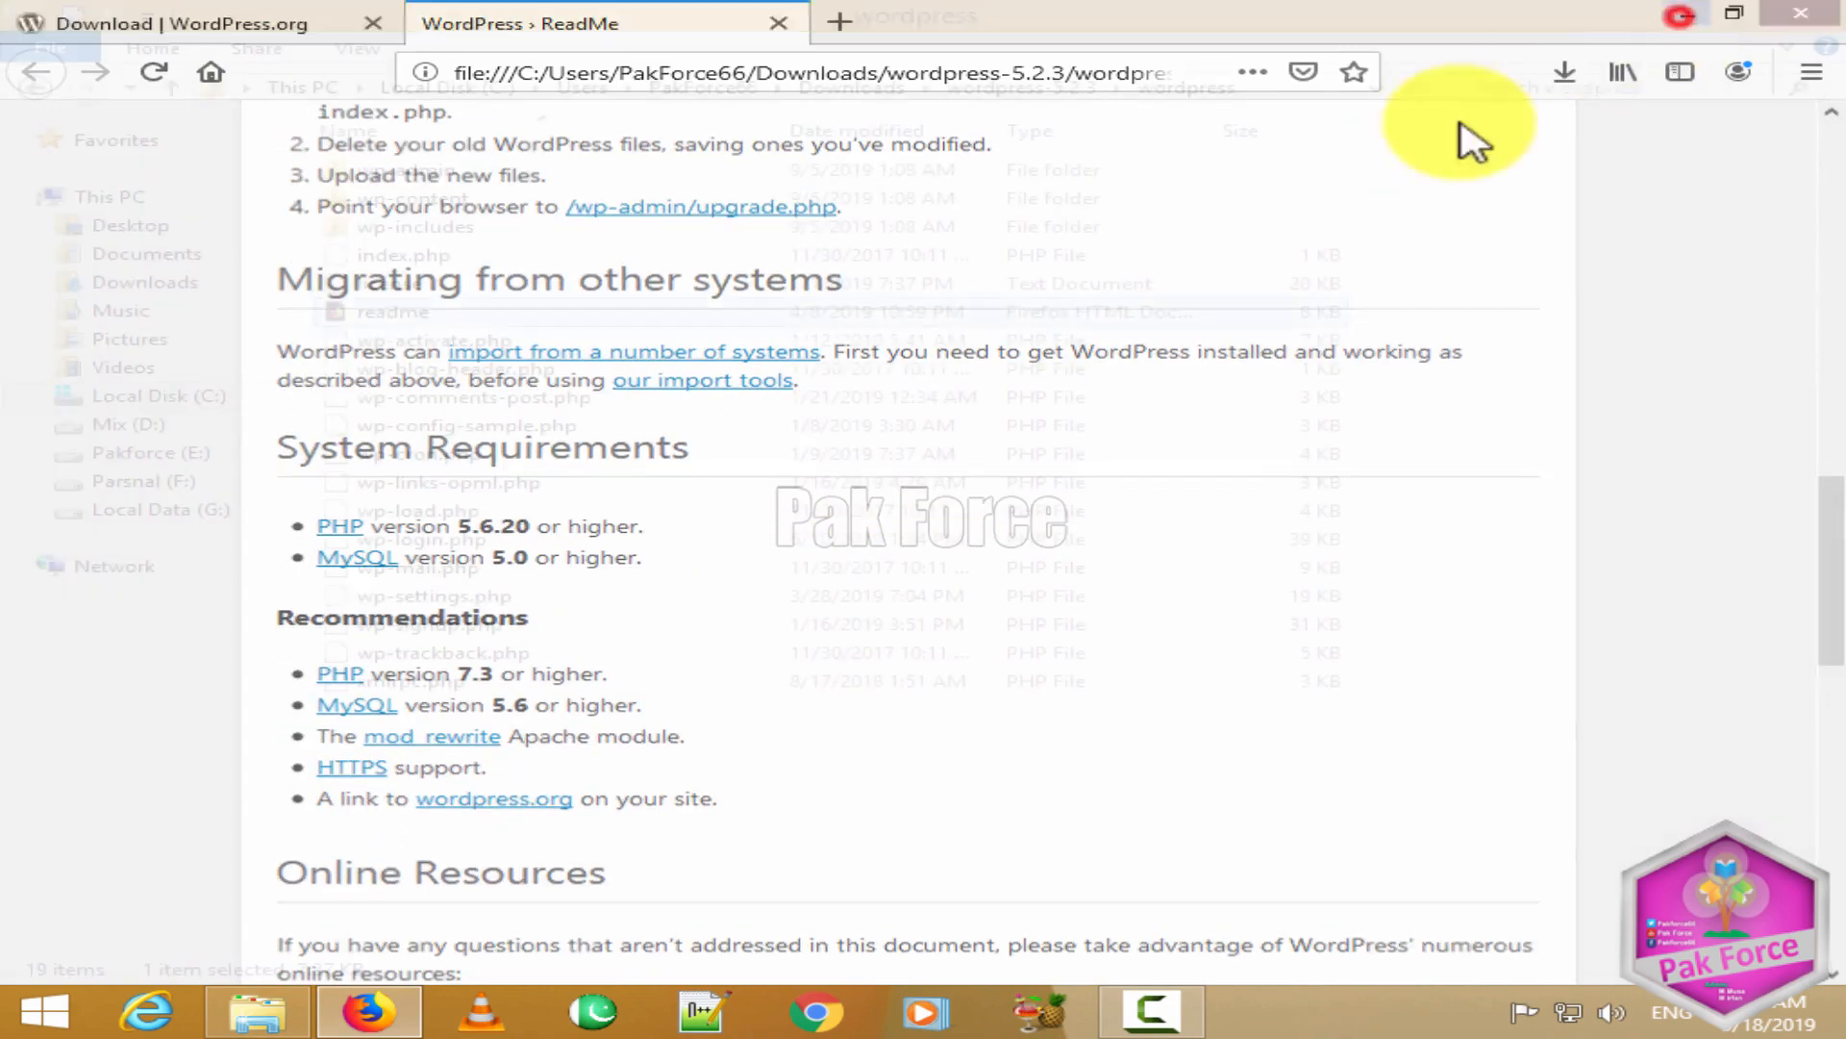
double_click(476, 342)
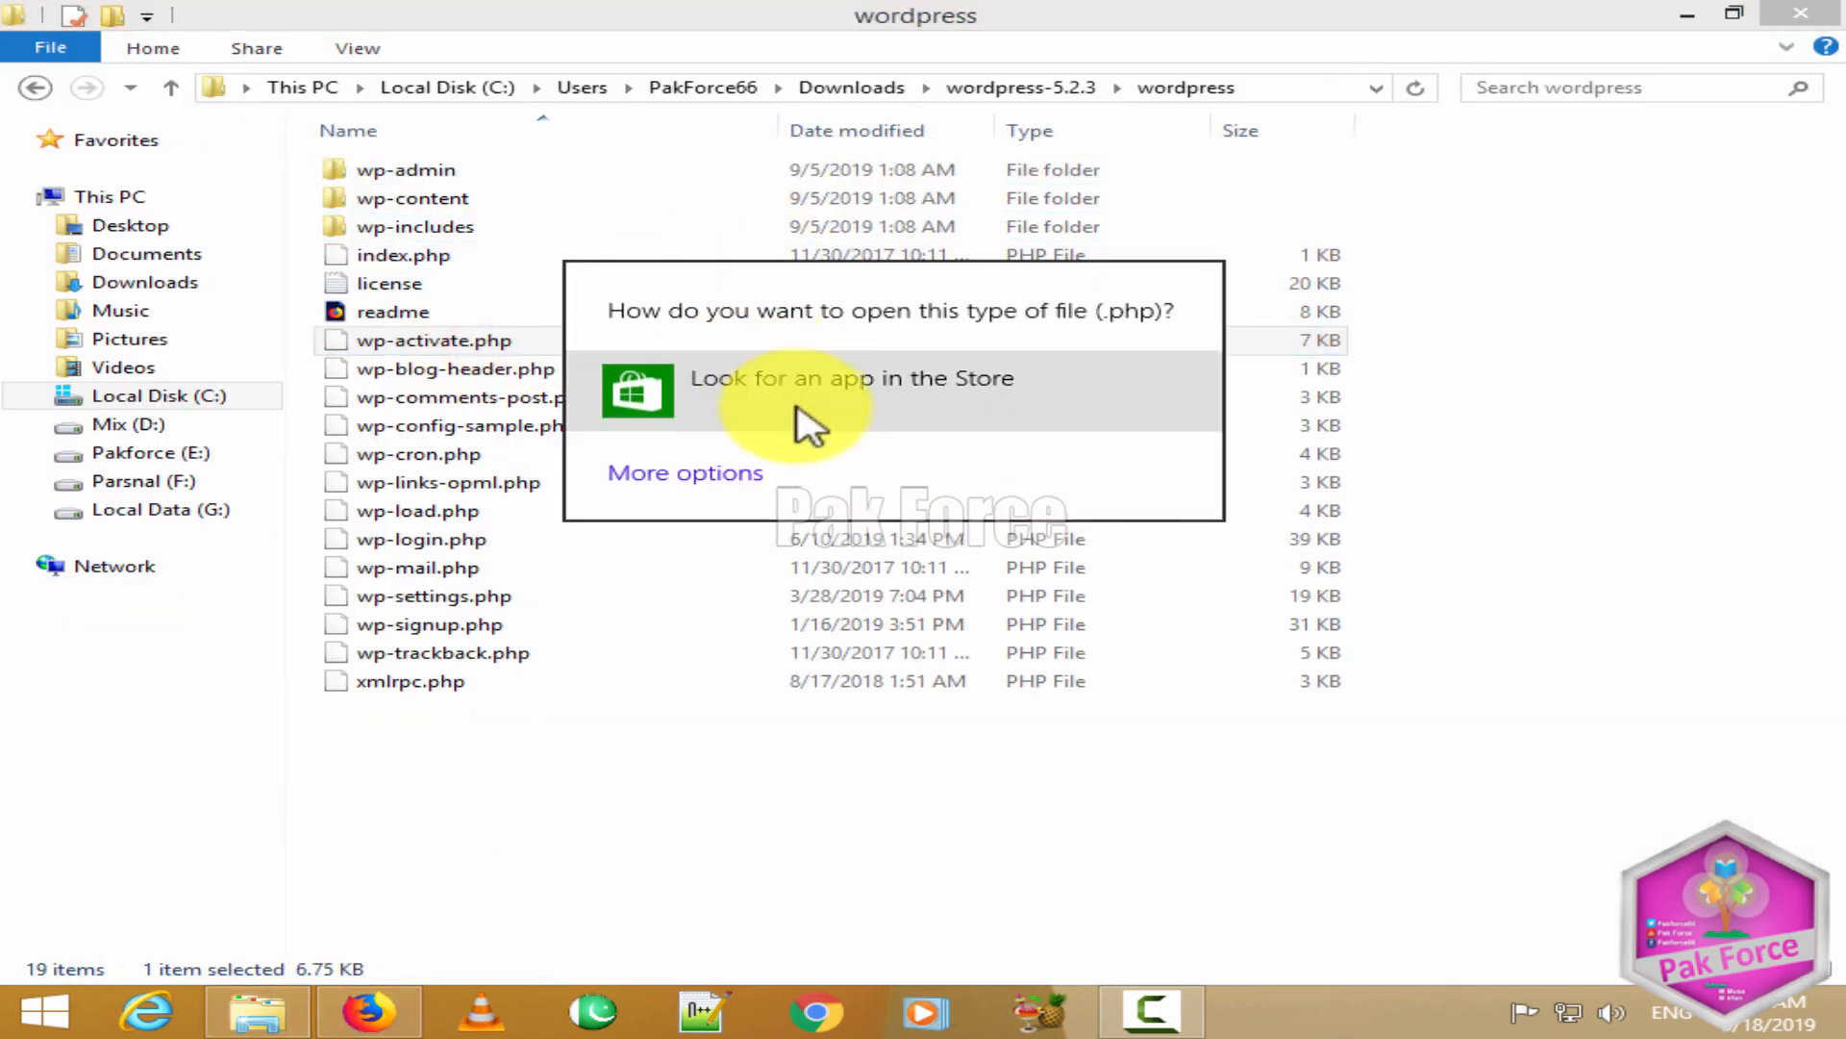
left_click(582, 710)
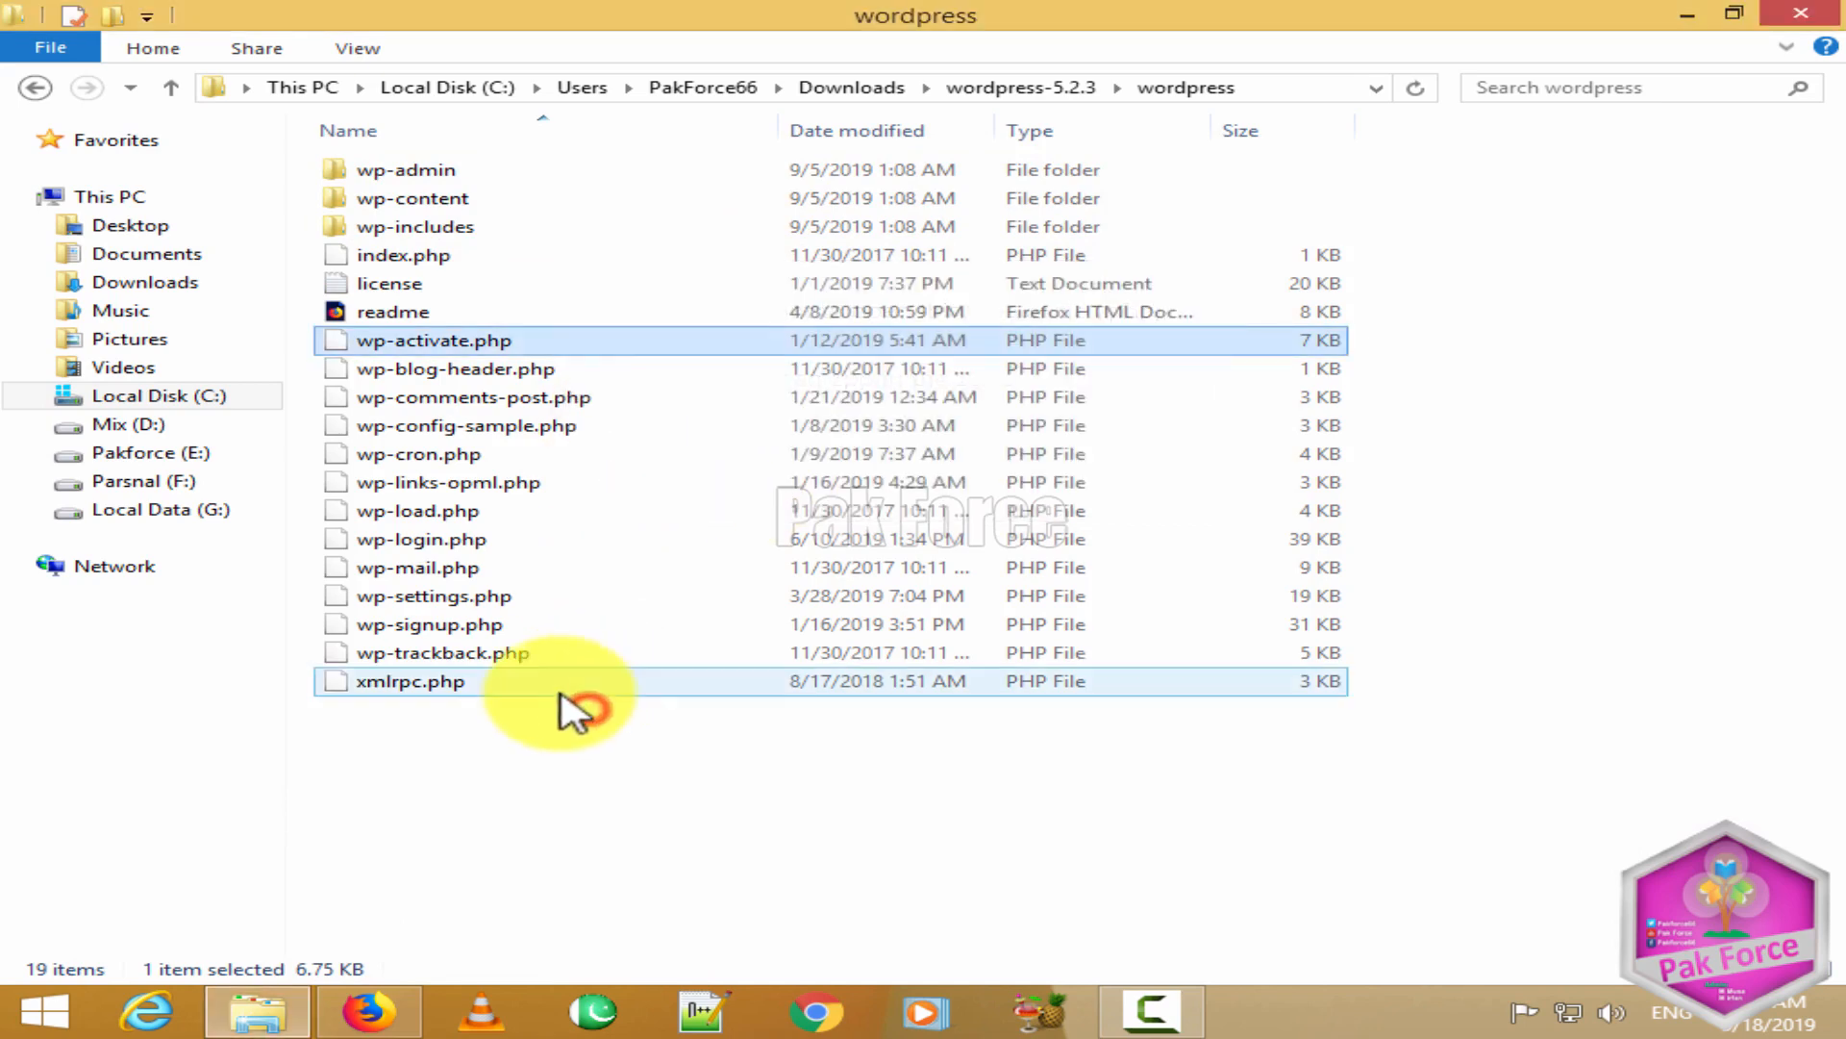
left_click(368, 1010)
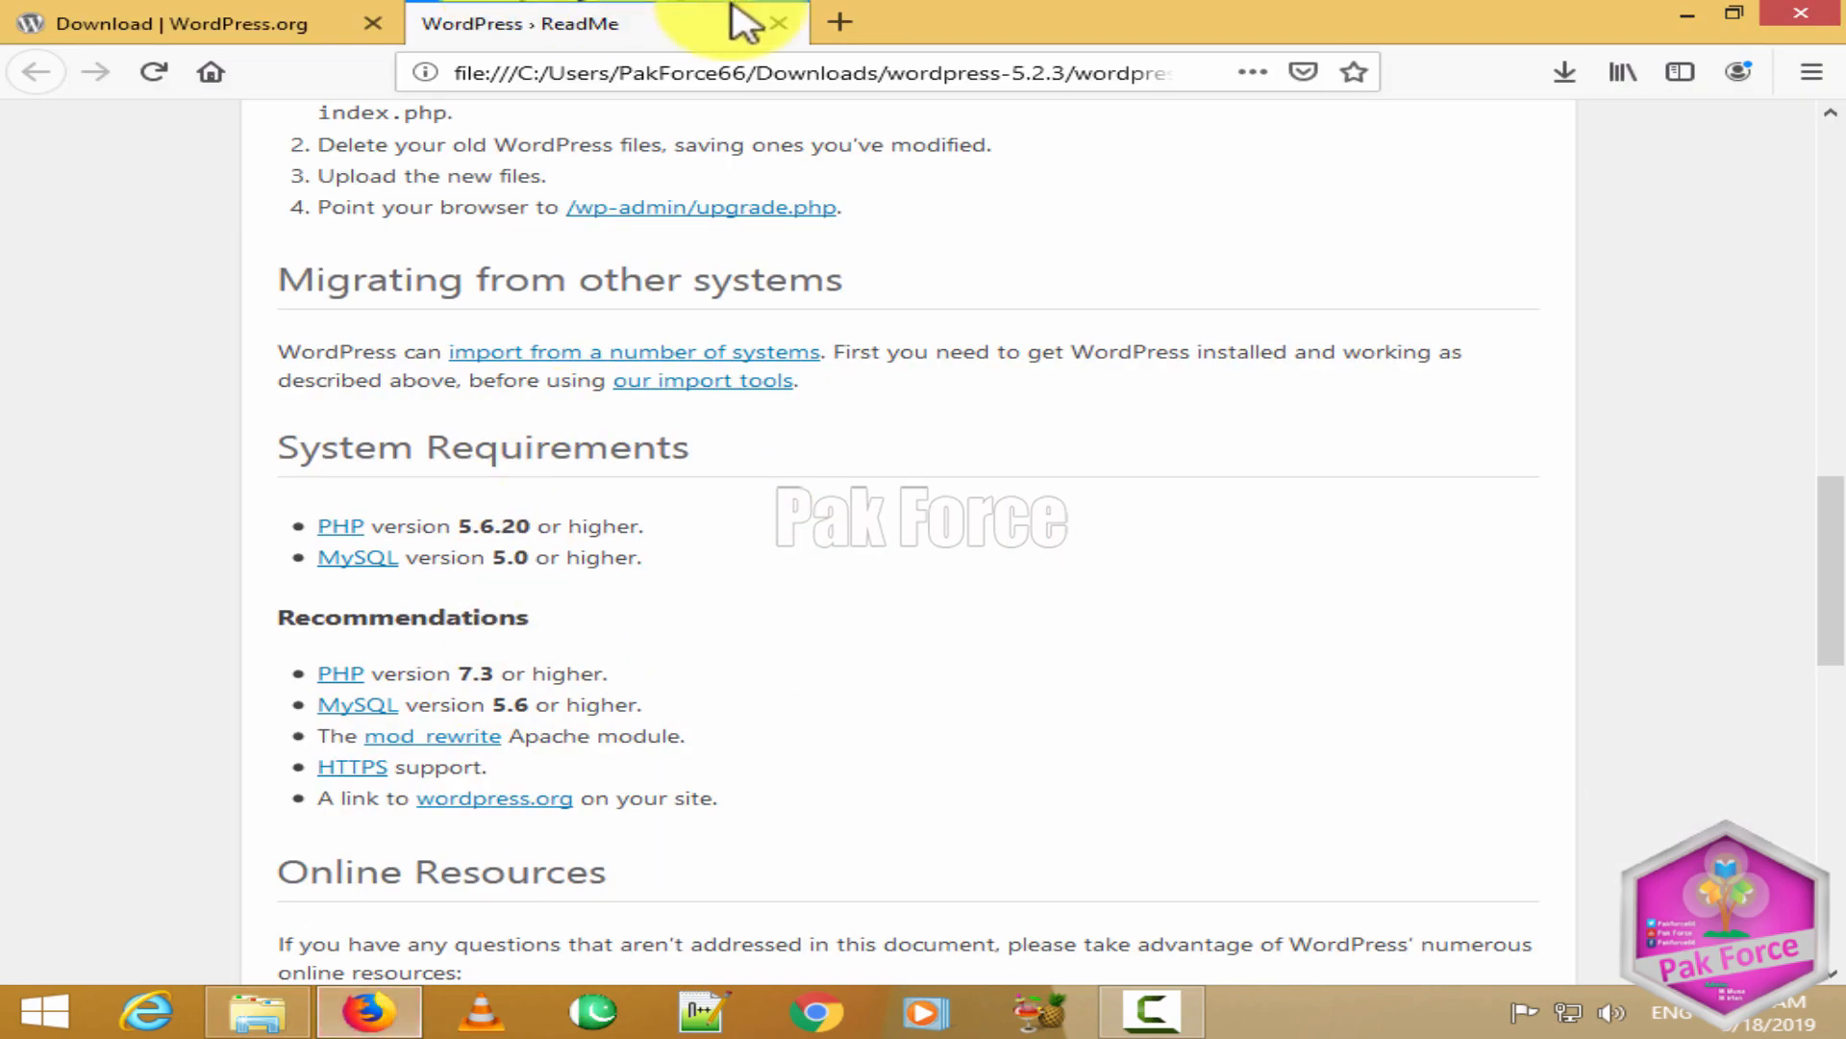
left_click(839, 21)
double_click(1431, 15)
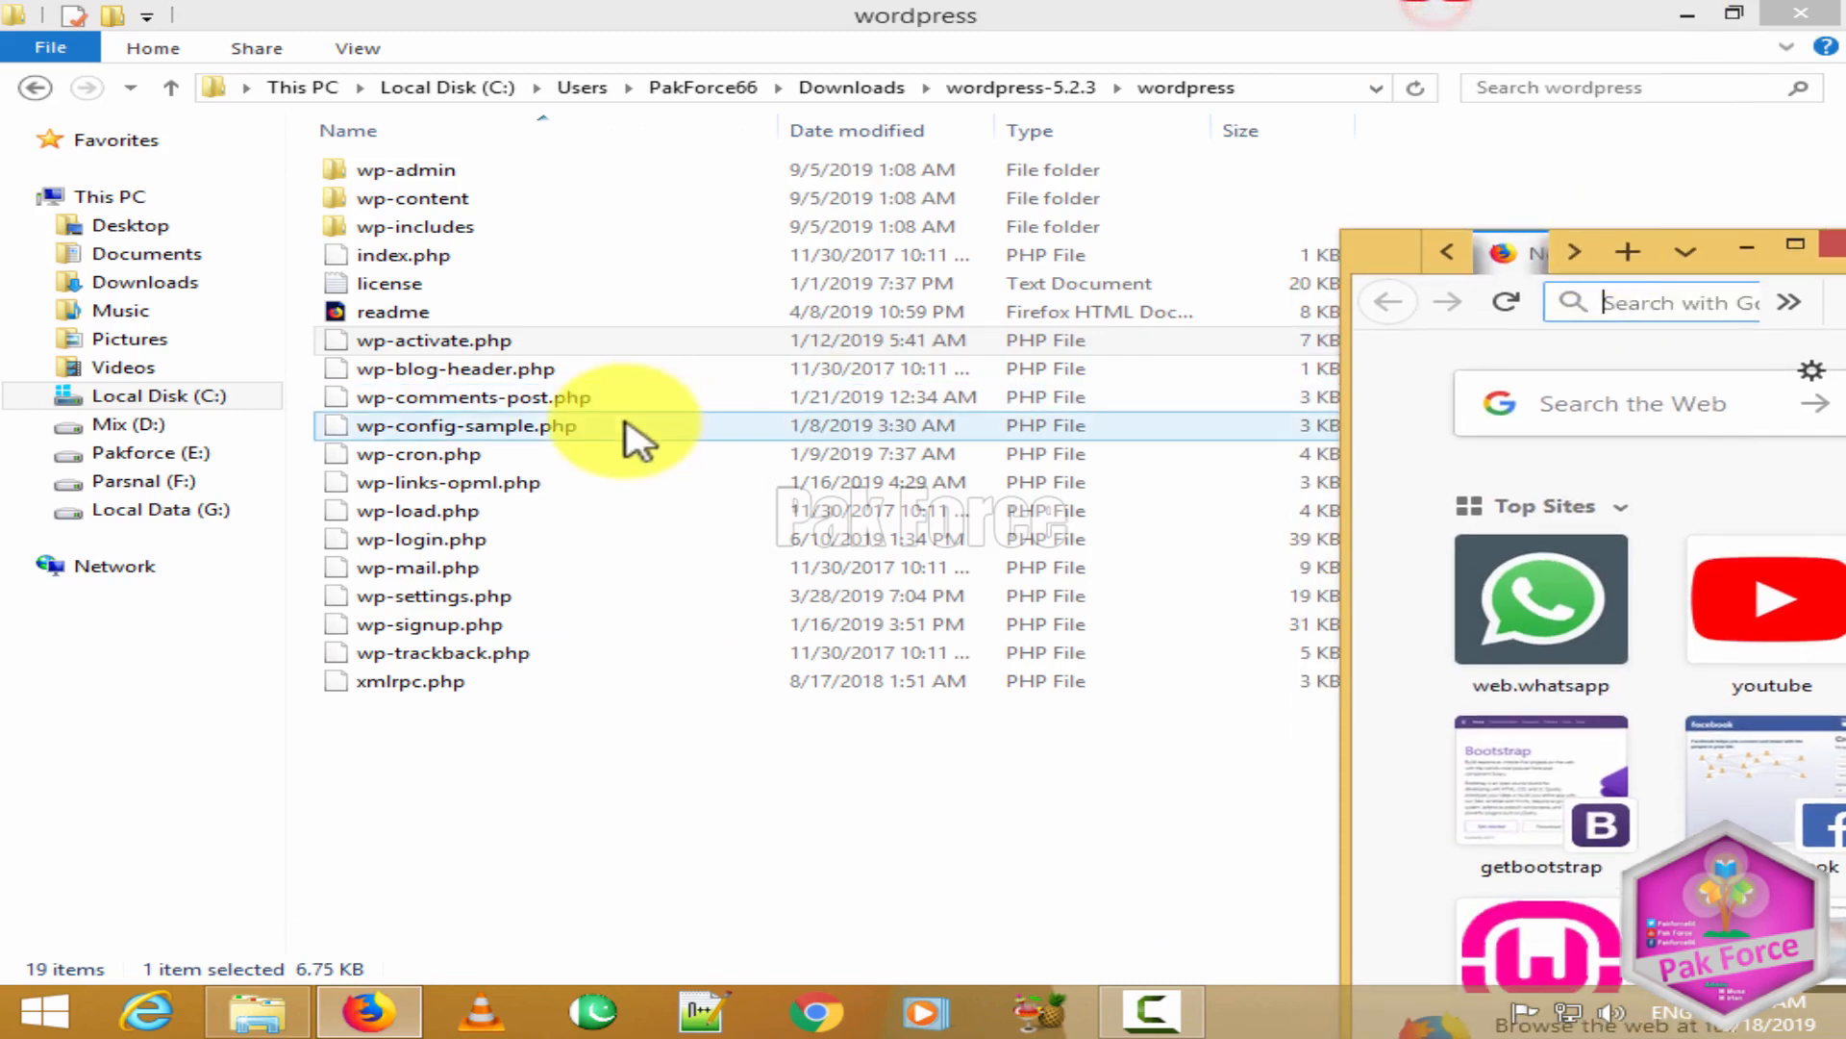
left_click_drag(528, 423, 1651, 582)
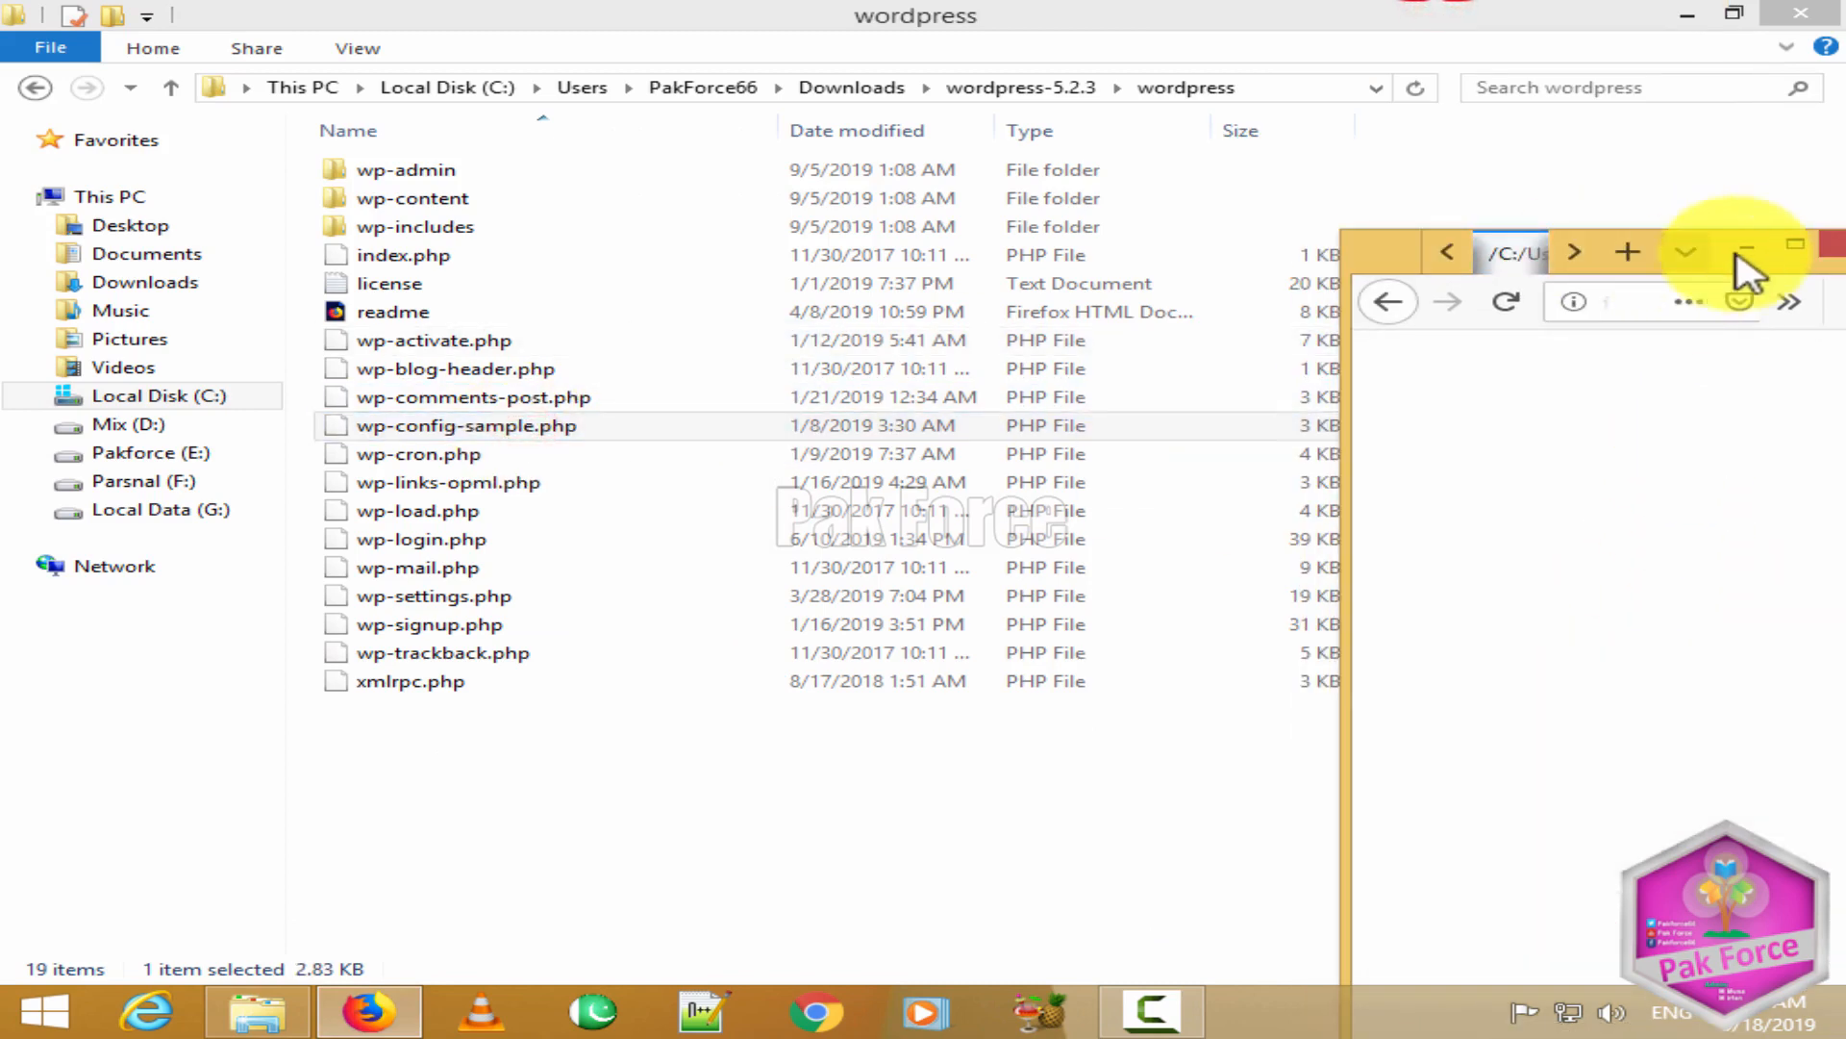
left_click(1791, 248)
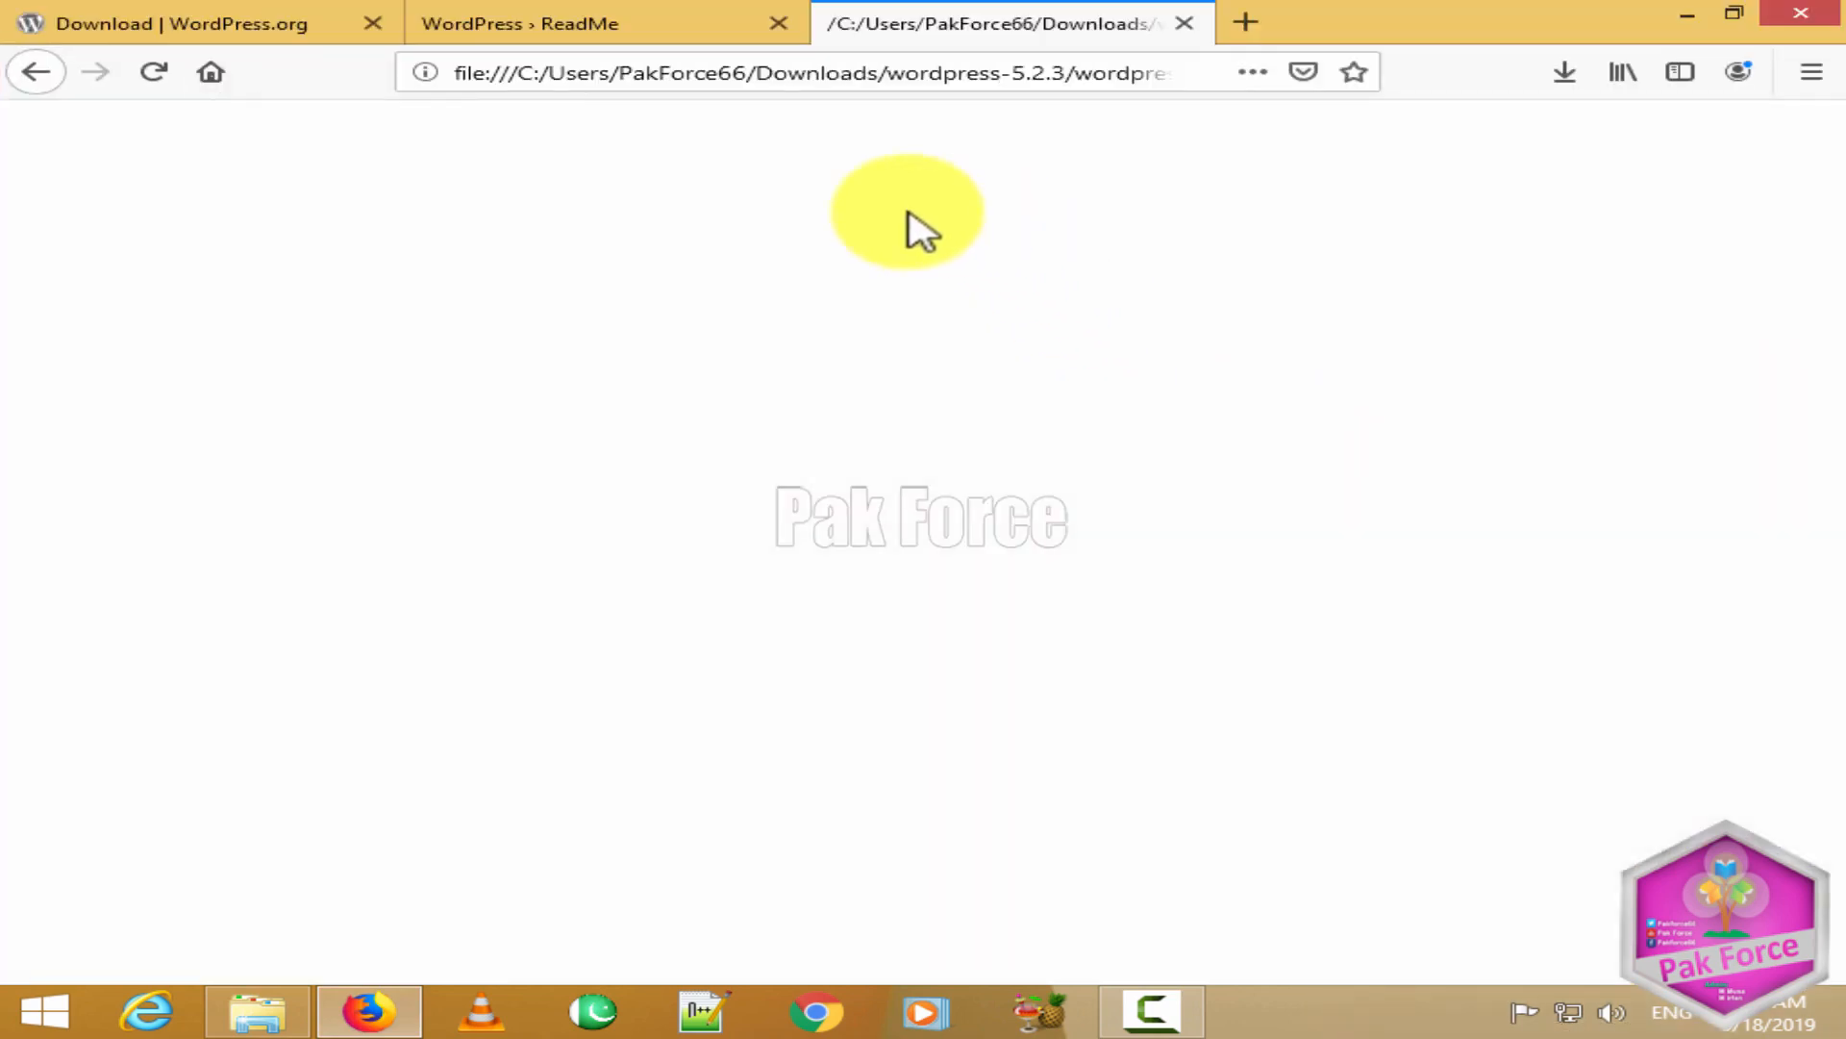
left_click(648, 193)
left_click(518, 312)
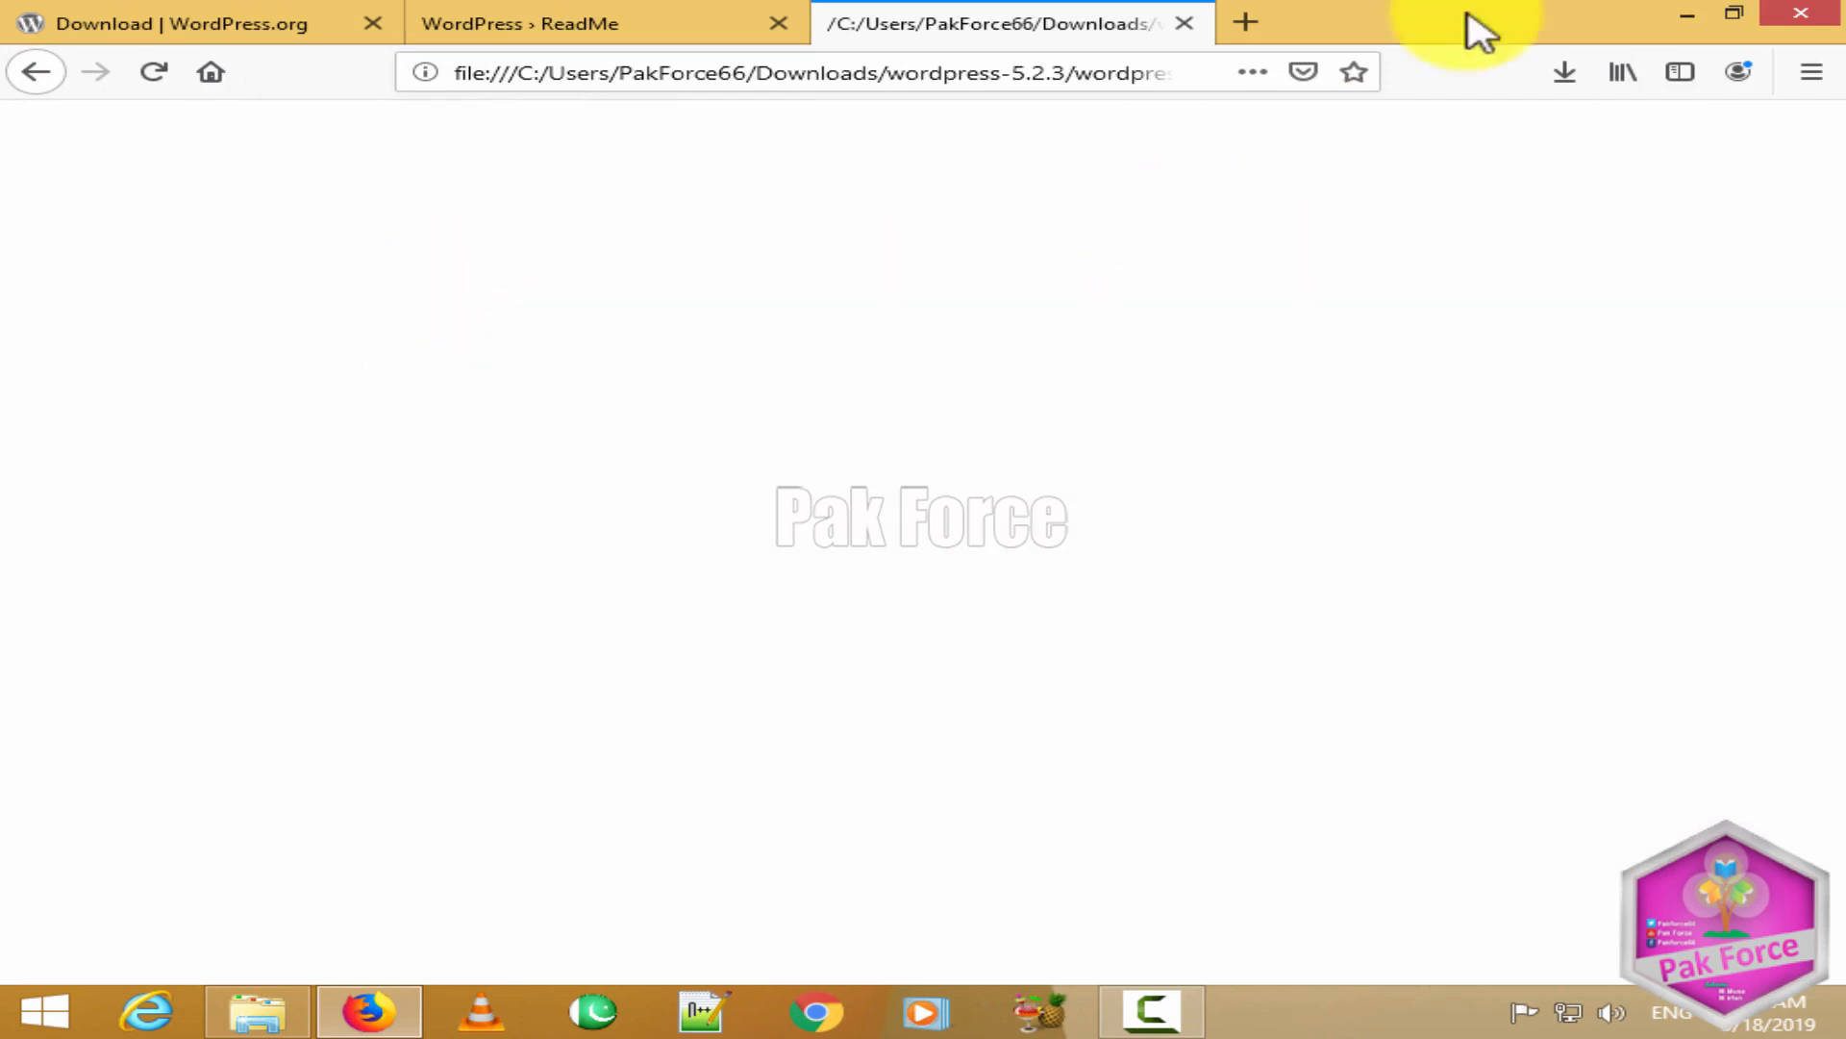
left_click(1186, 24)
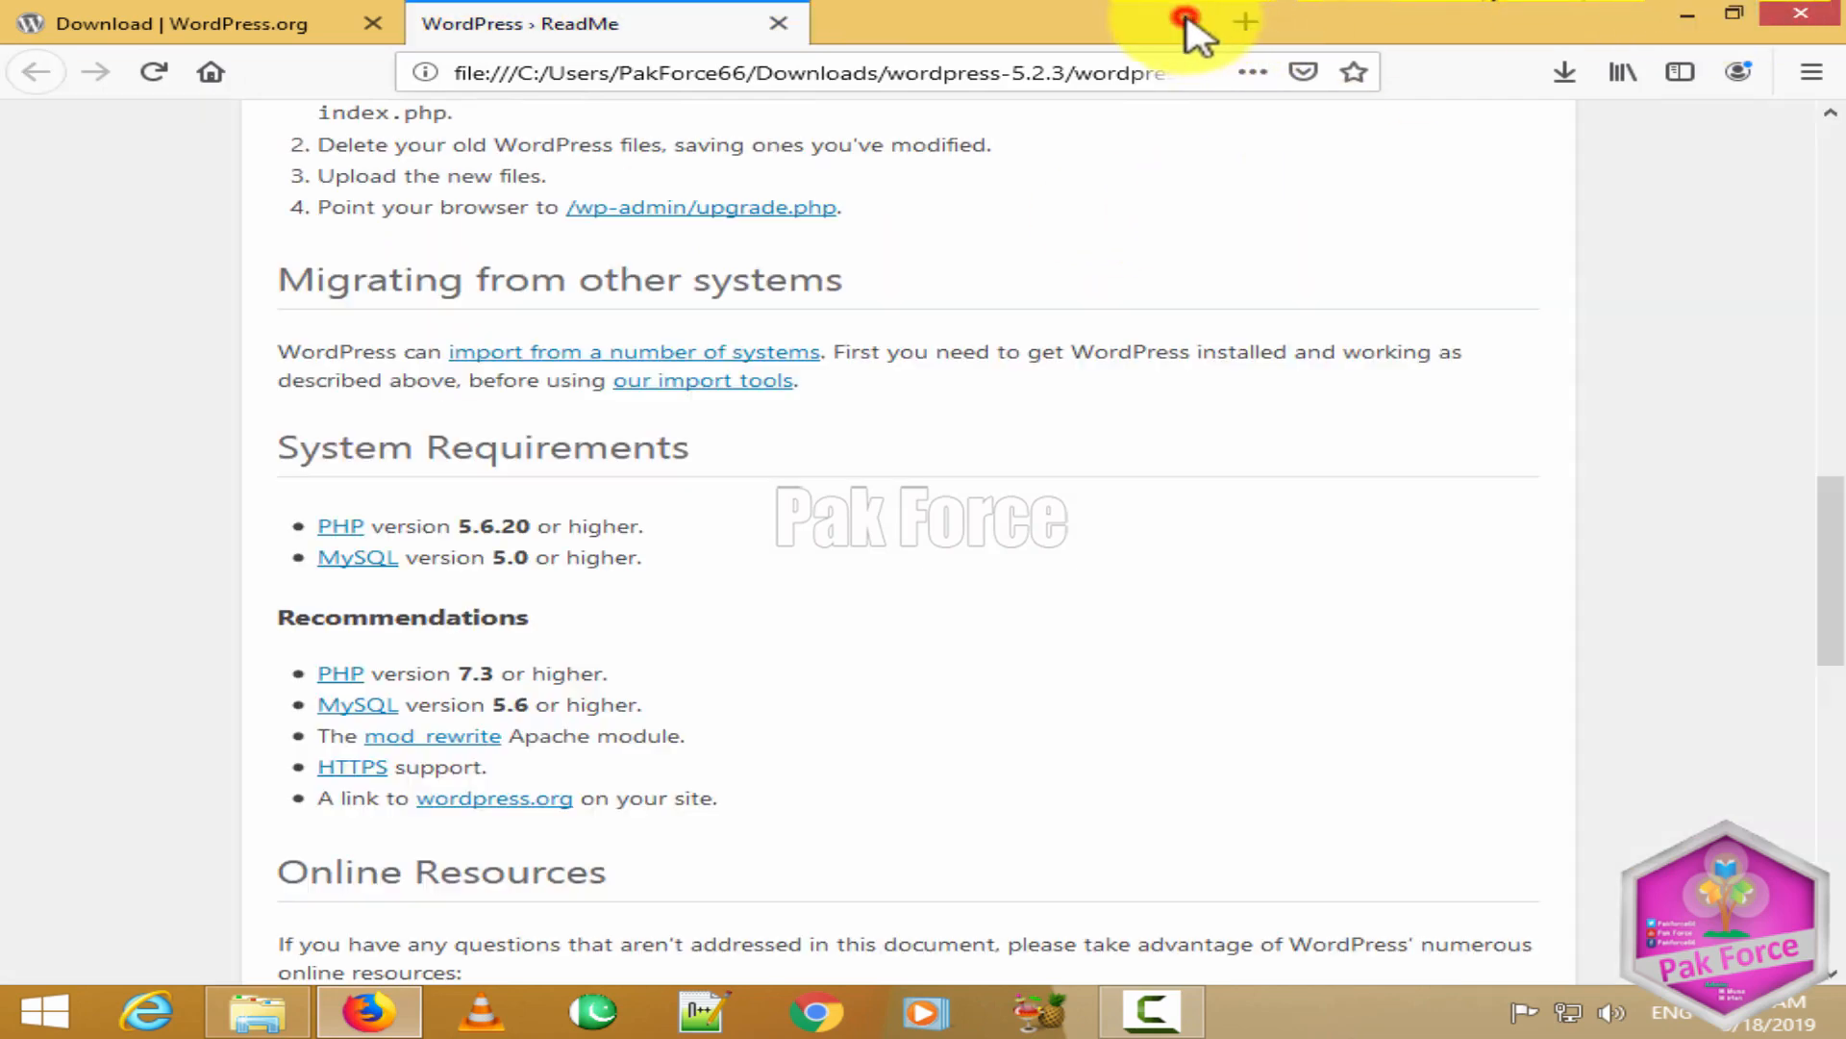
scroll(755, 353, "up", 10)
scroll(748, 354, "up", 5)
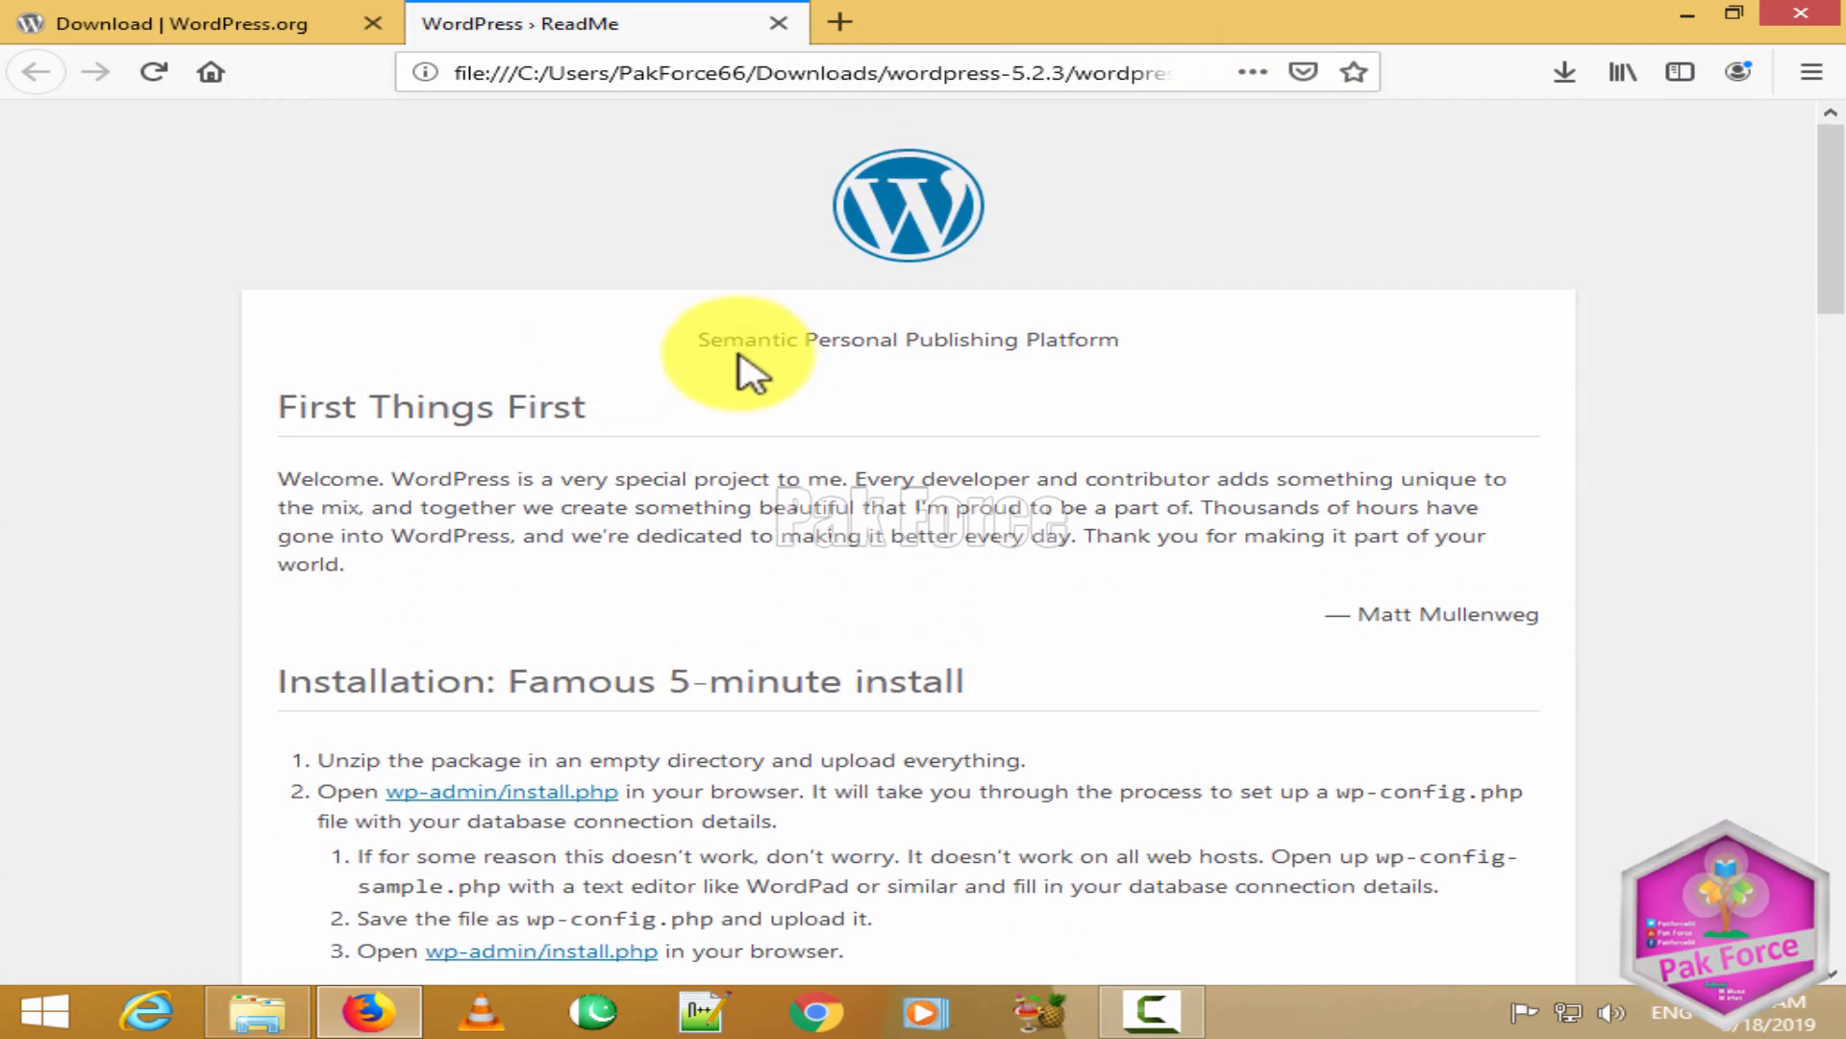
left_click(1690, 16)
right_click(733, 741)
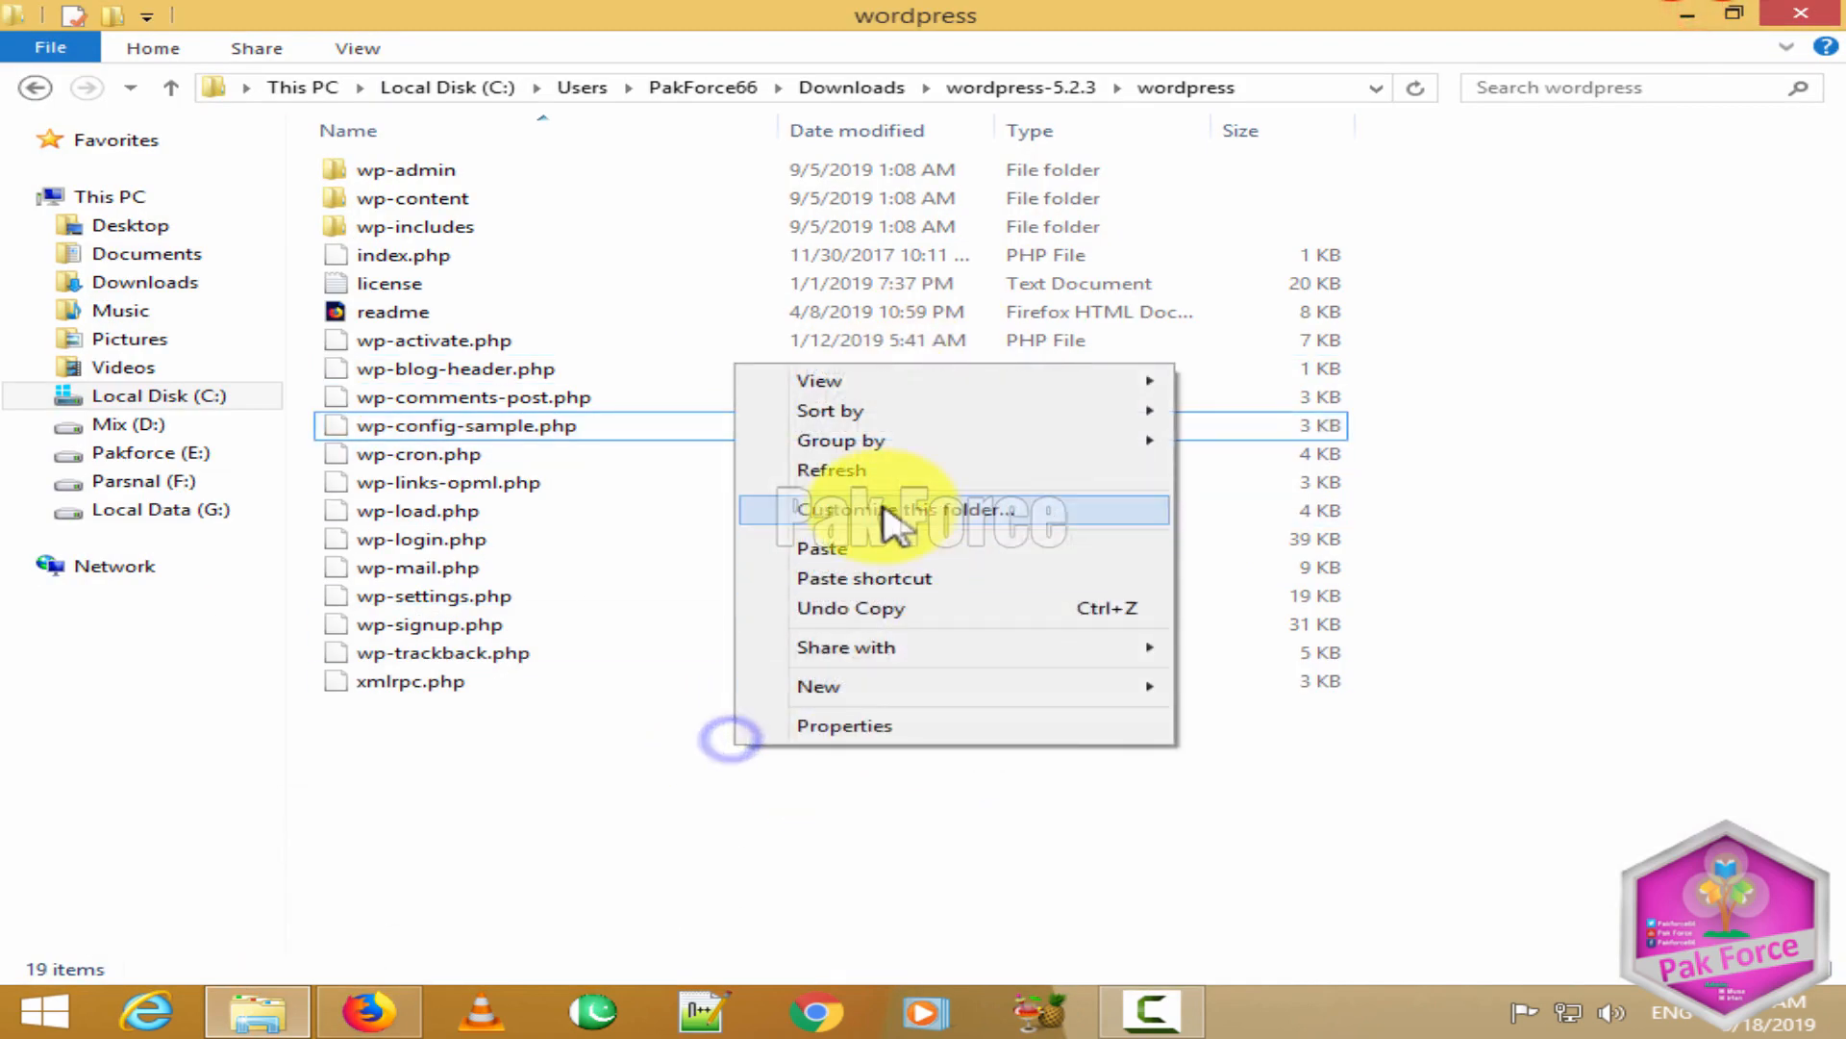
left_click(837, 465)
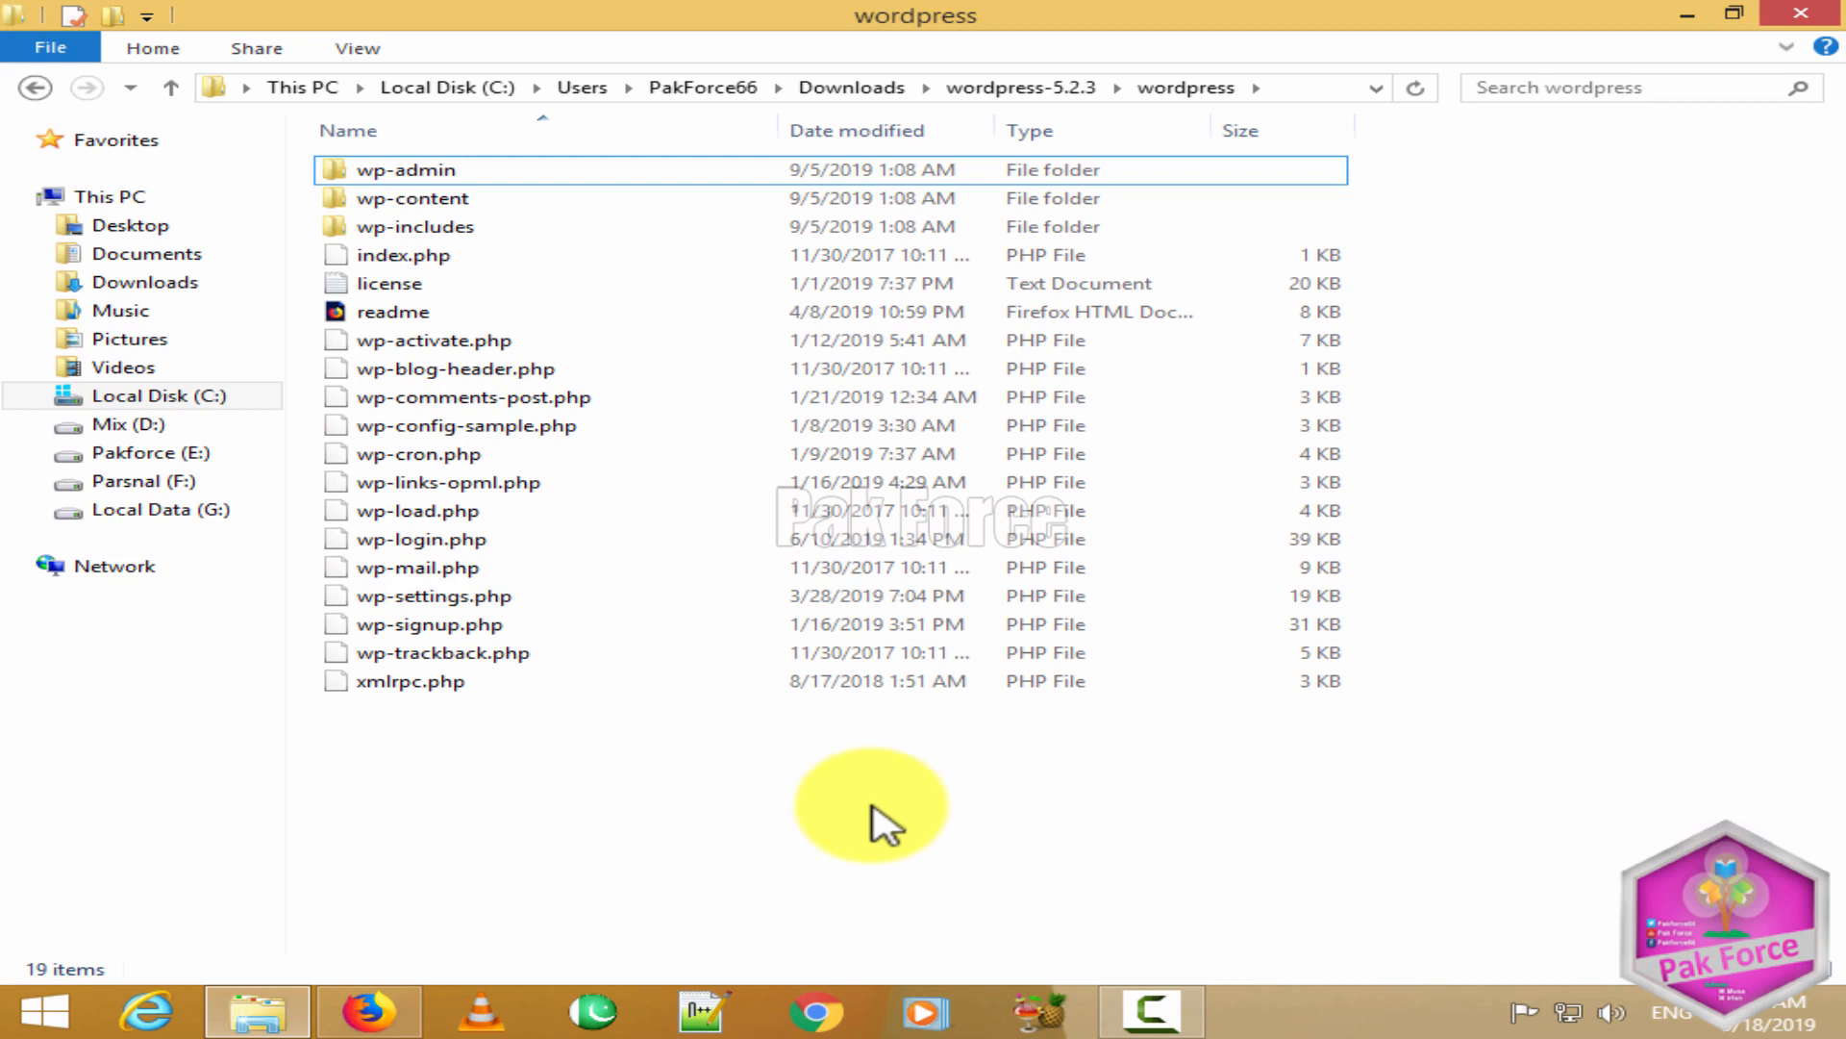
Step: In a new Firefox tab, search Google for 'wamp server' and open the wampserver.com result
left_click(366, 1012)
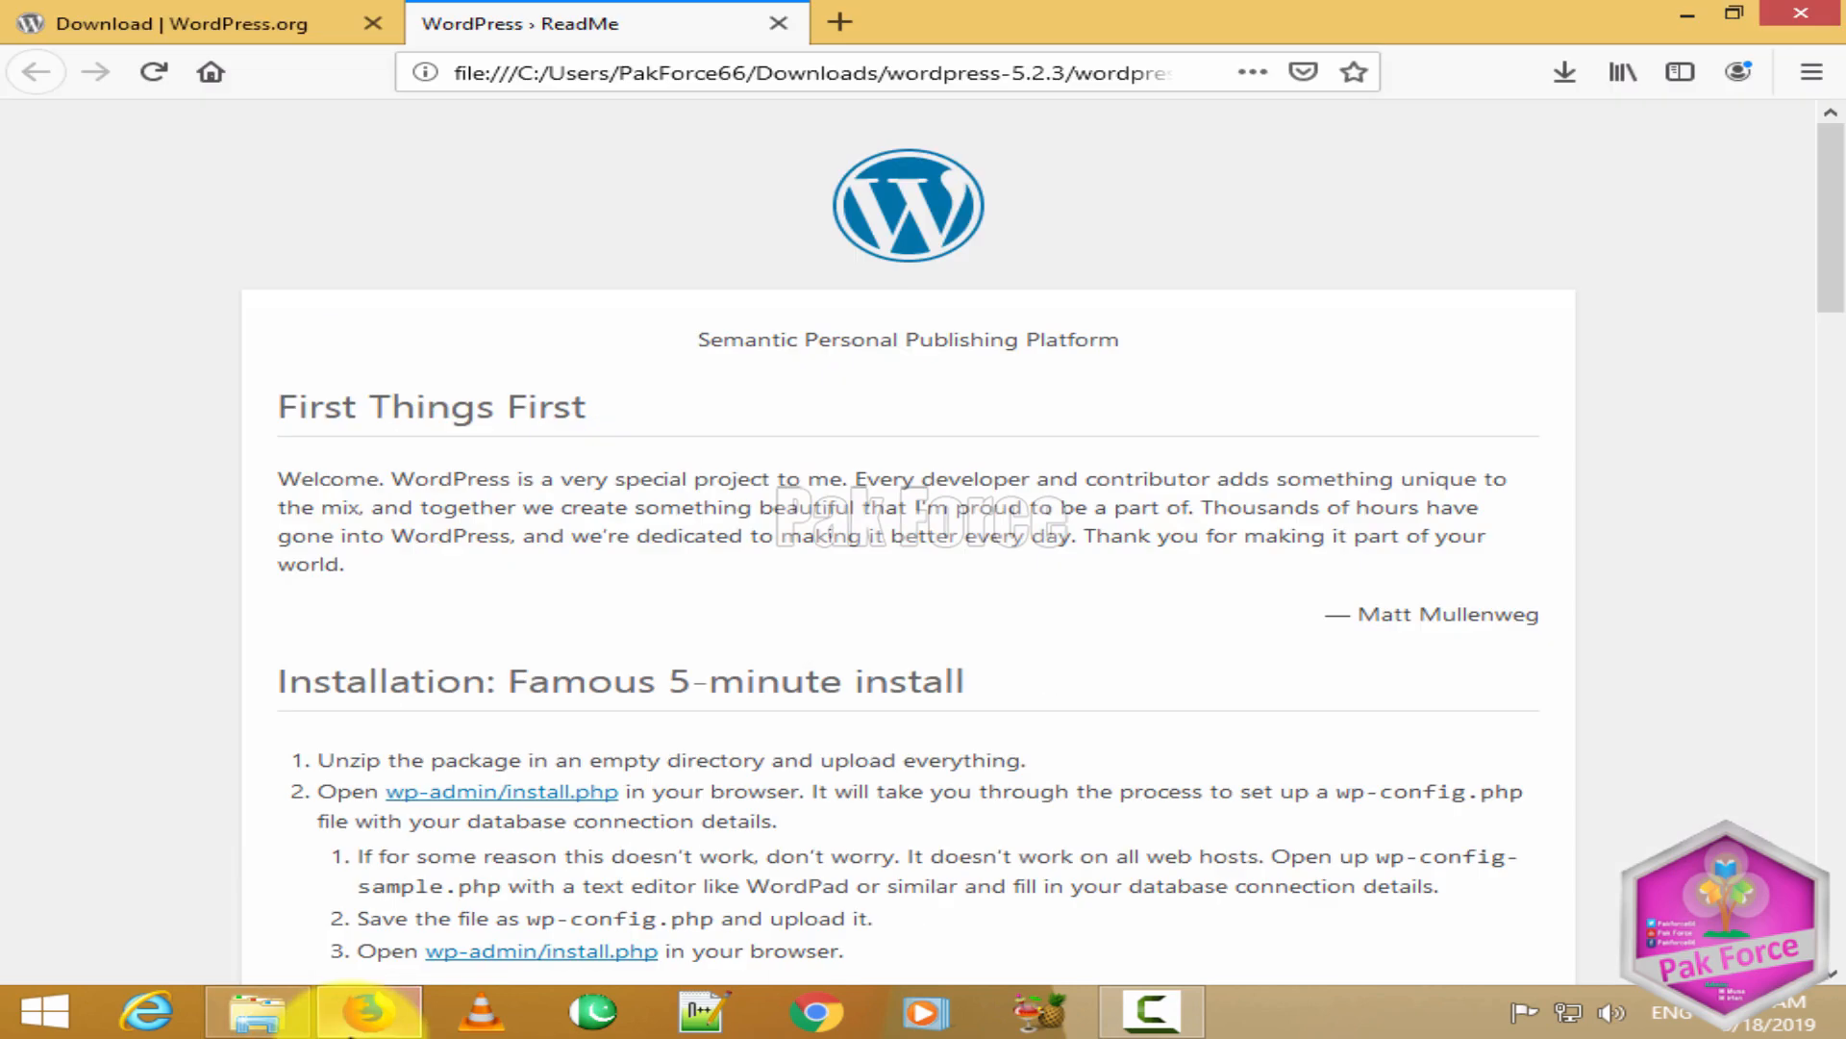
left_click(839, 23)
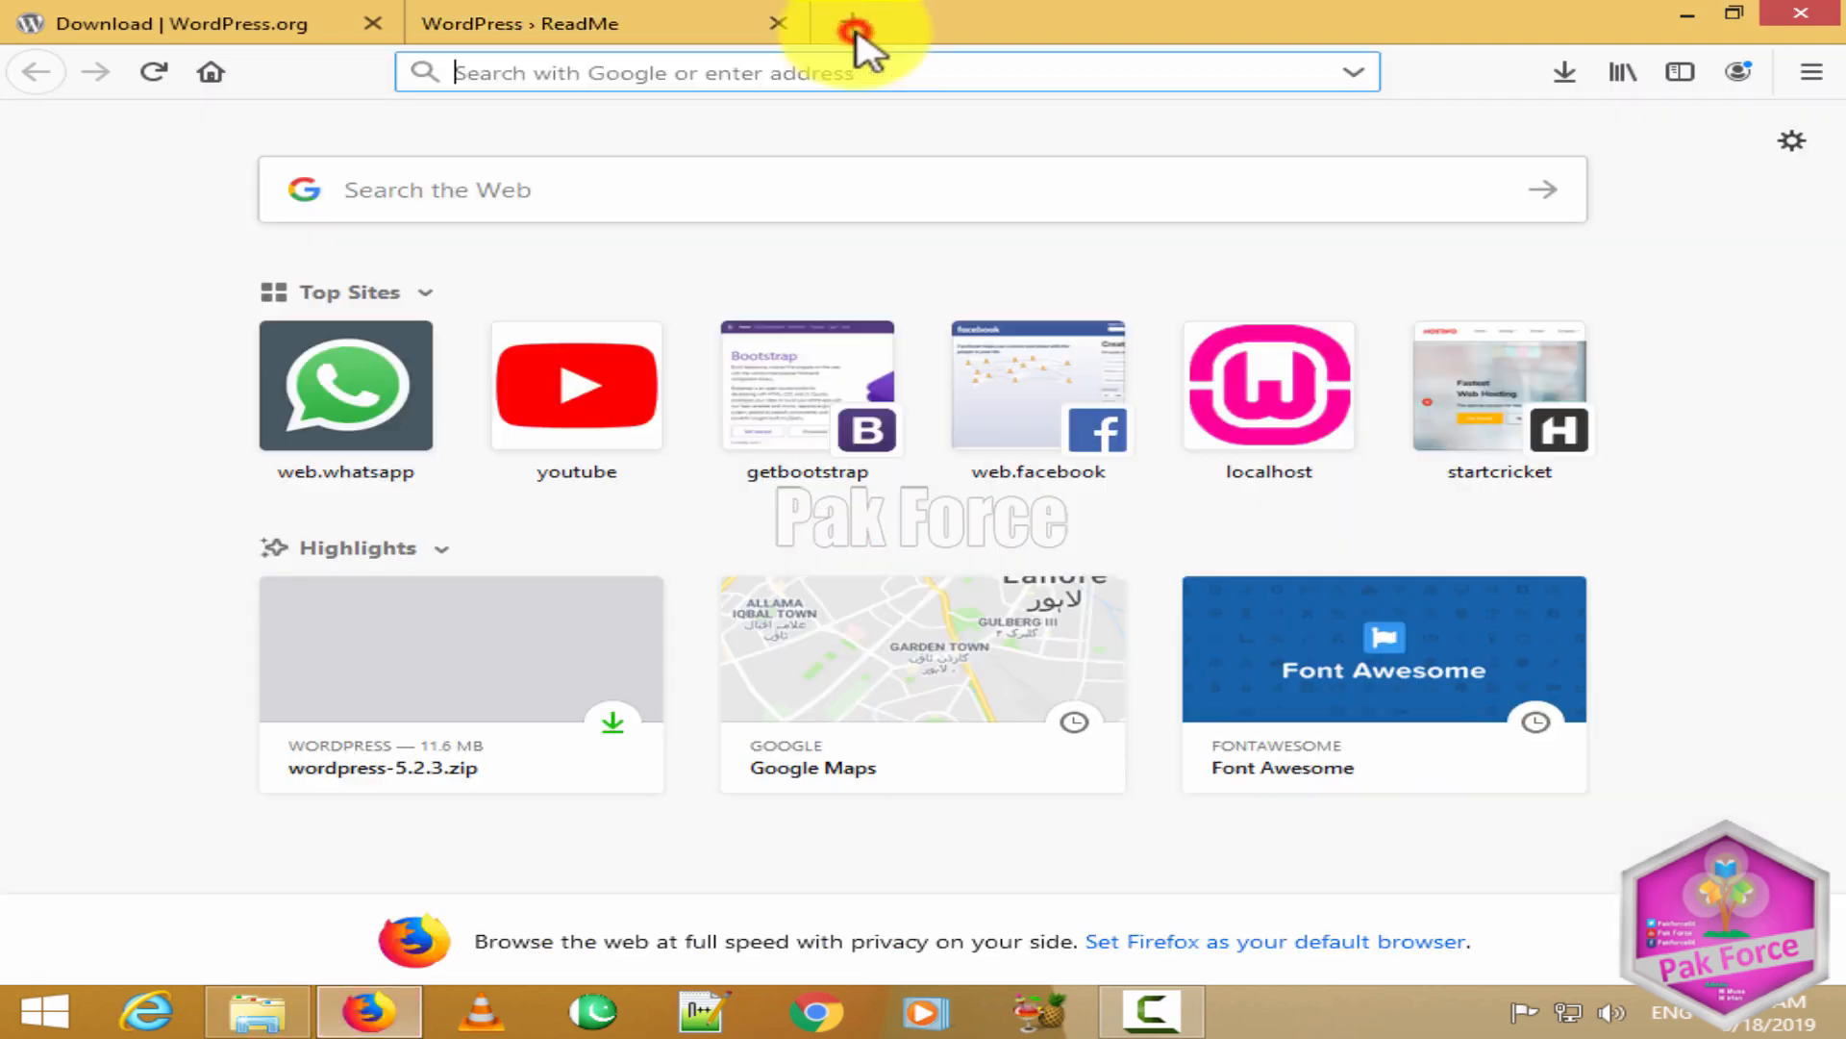
left_click(737, 196)
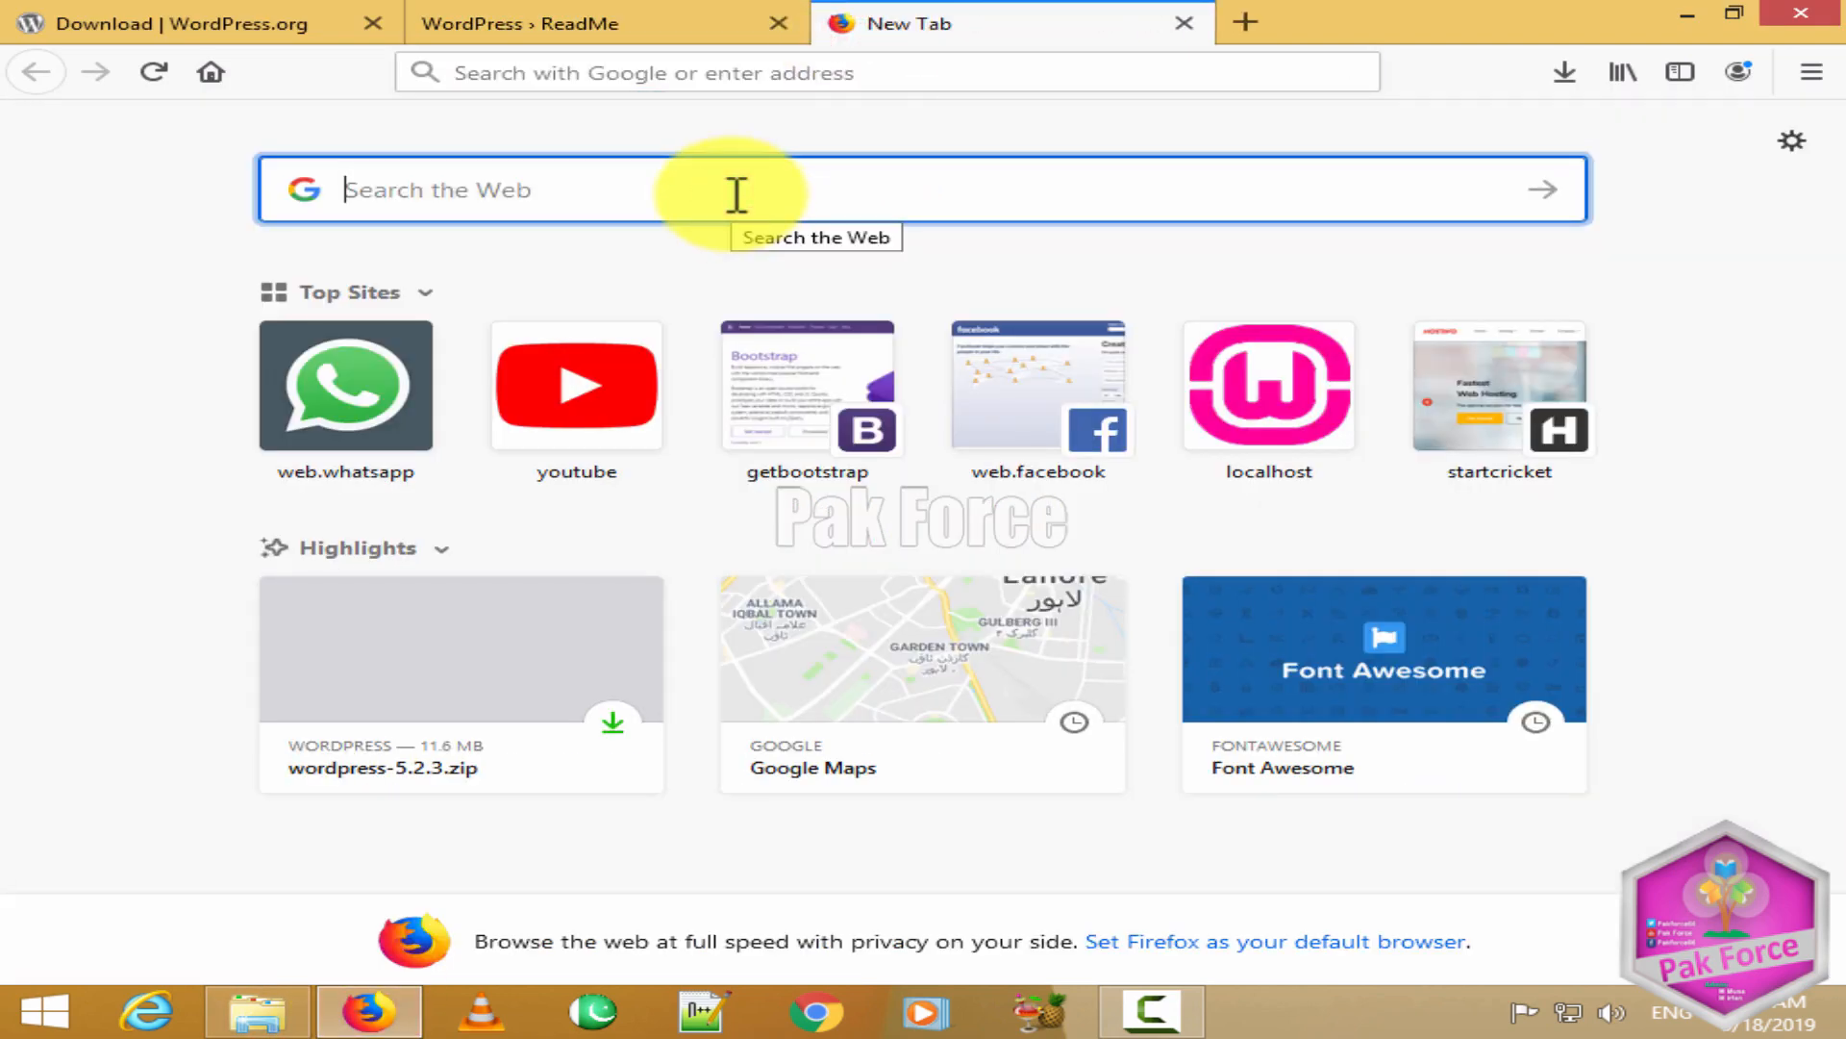
type("wamp")
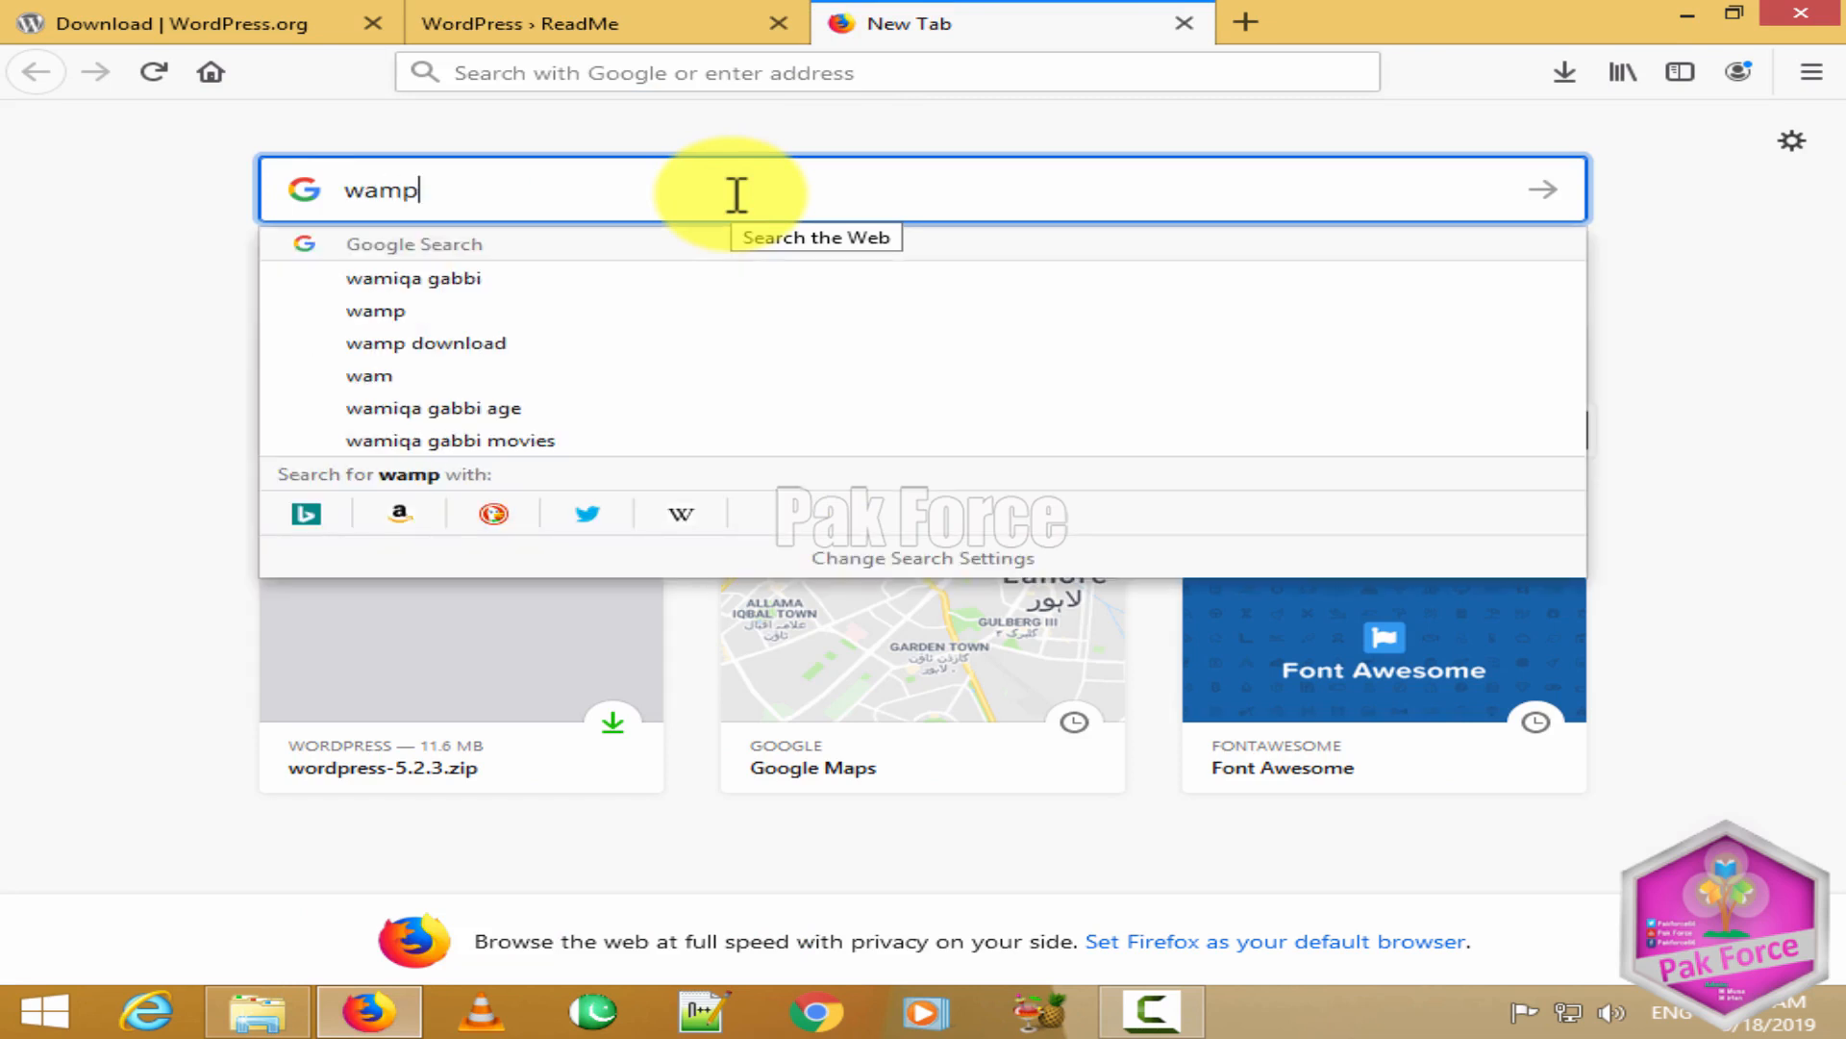
type(" ser")
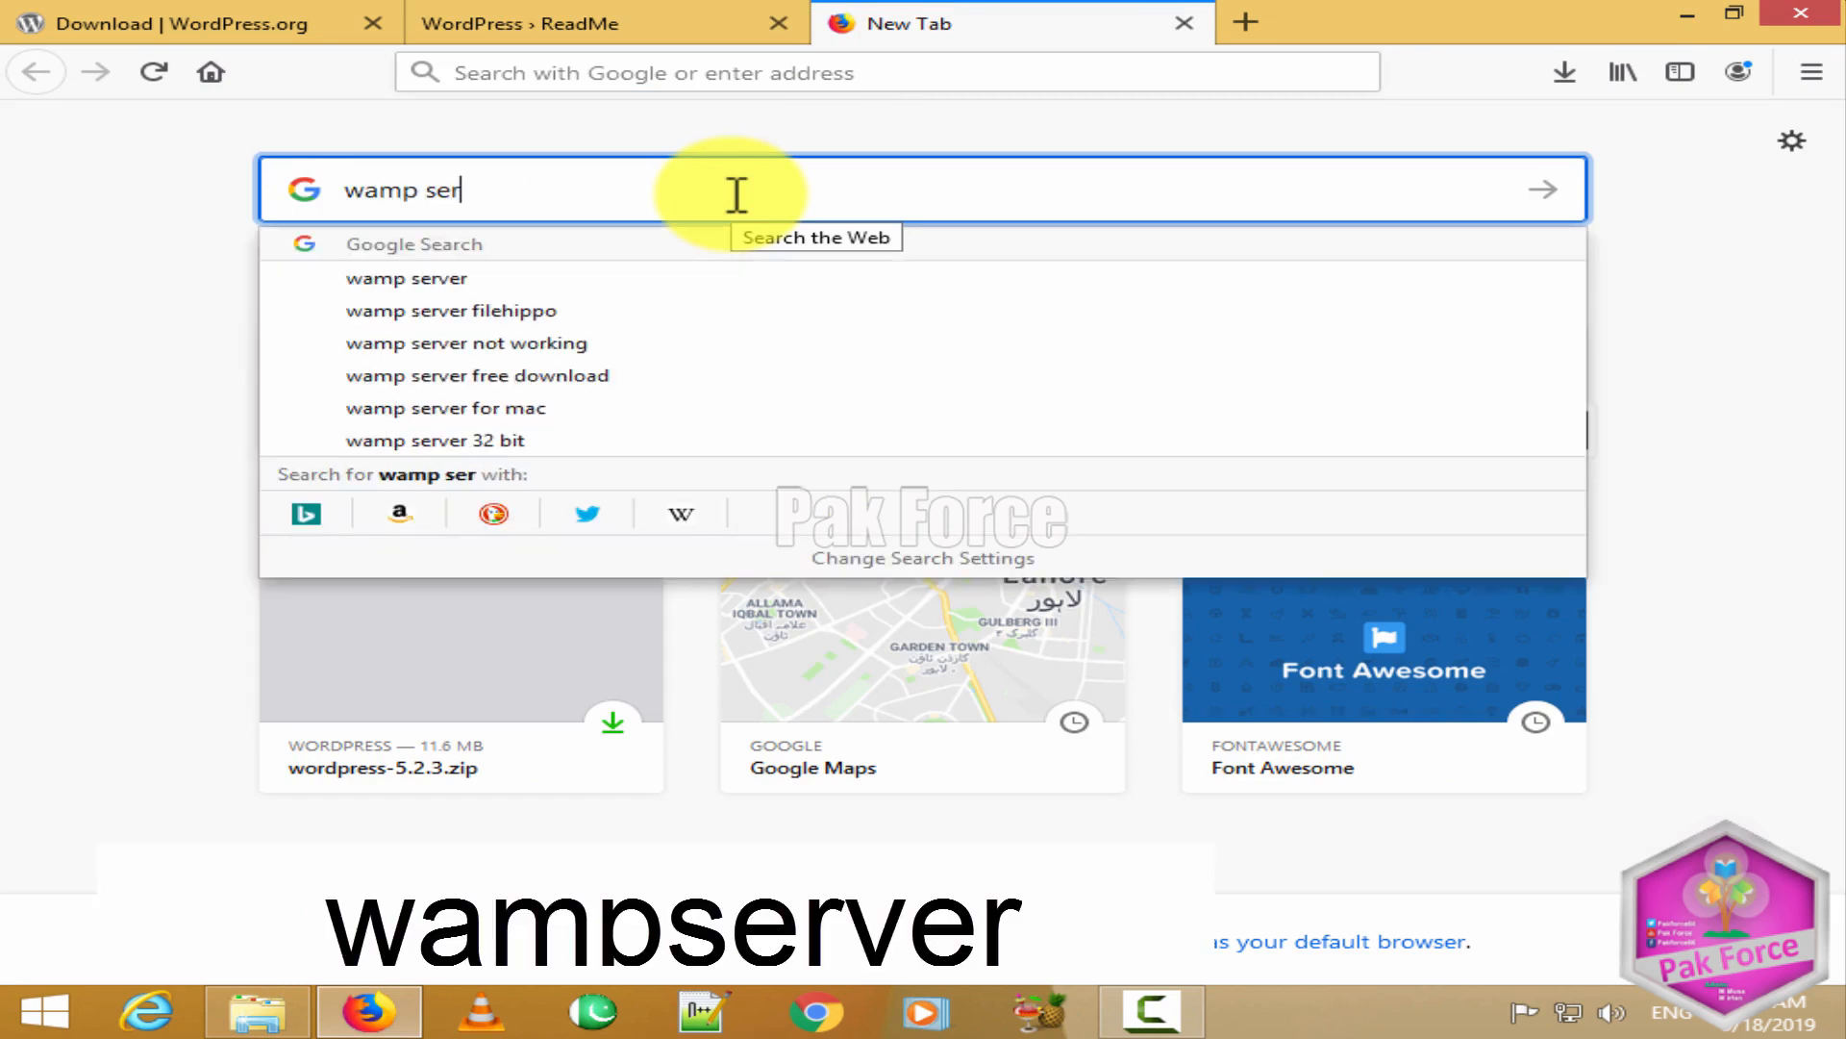
type("ver")
key("Return")
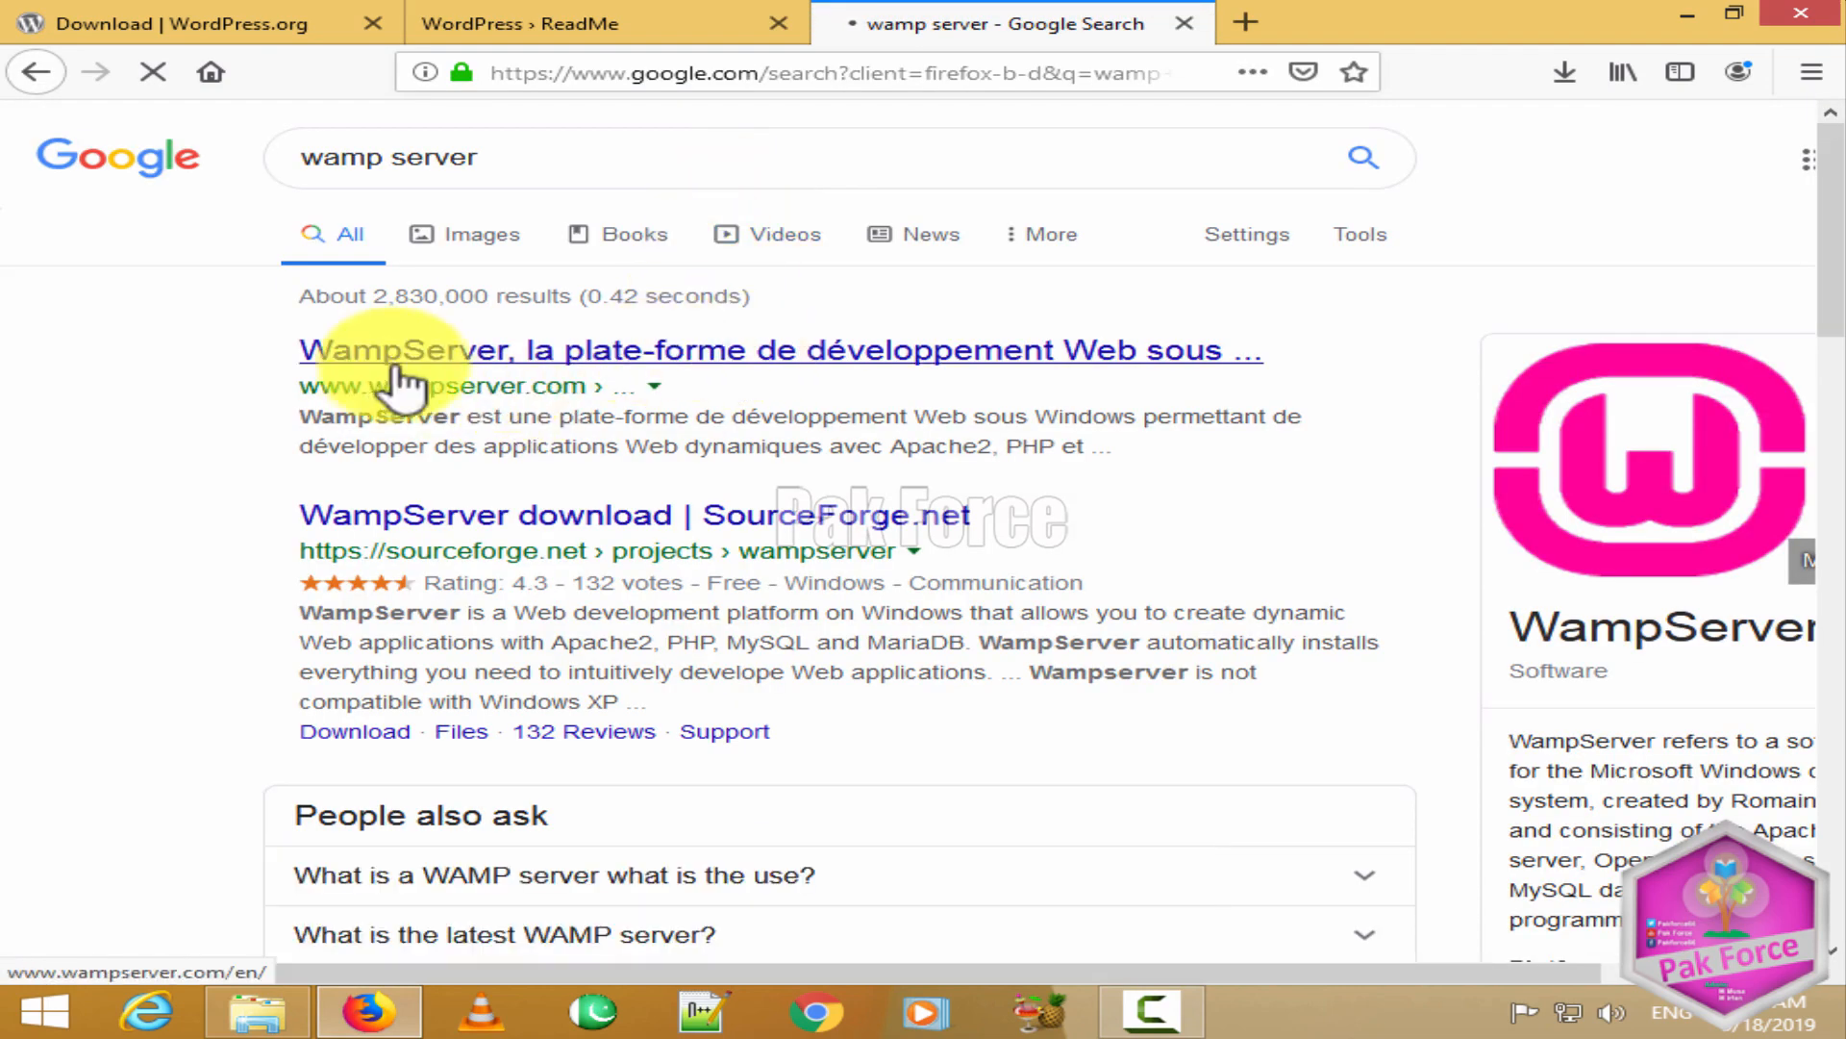
left_click(499, 352)
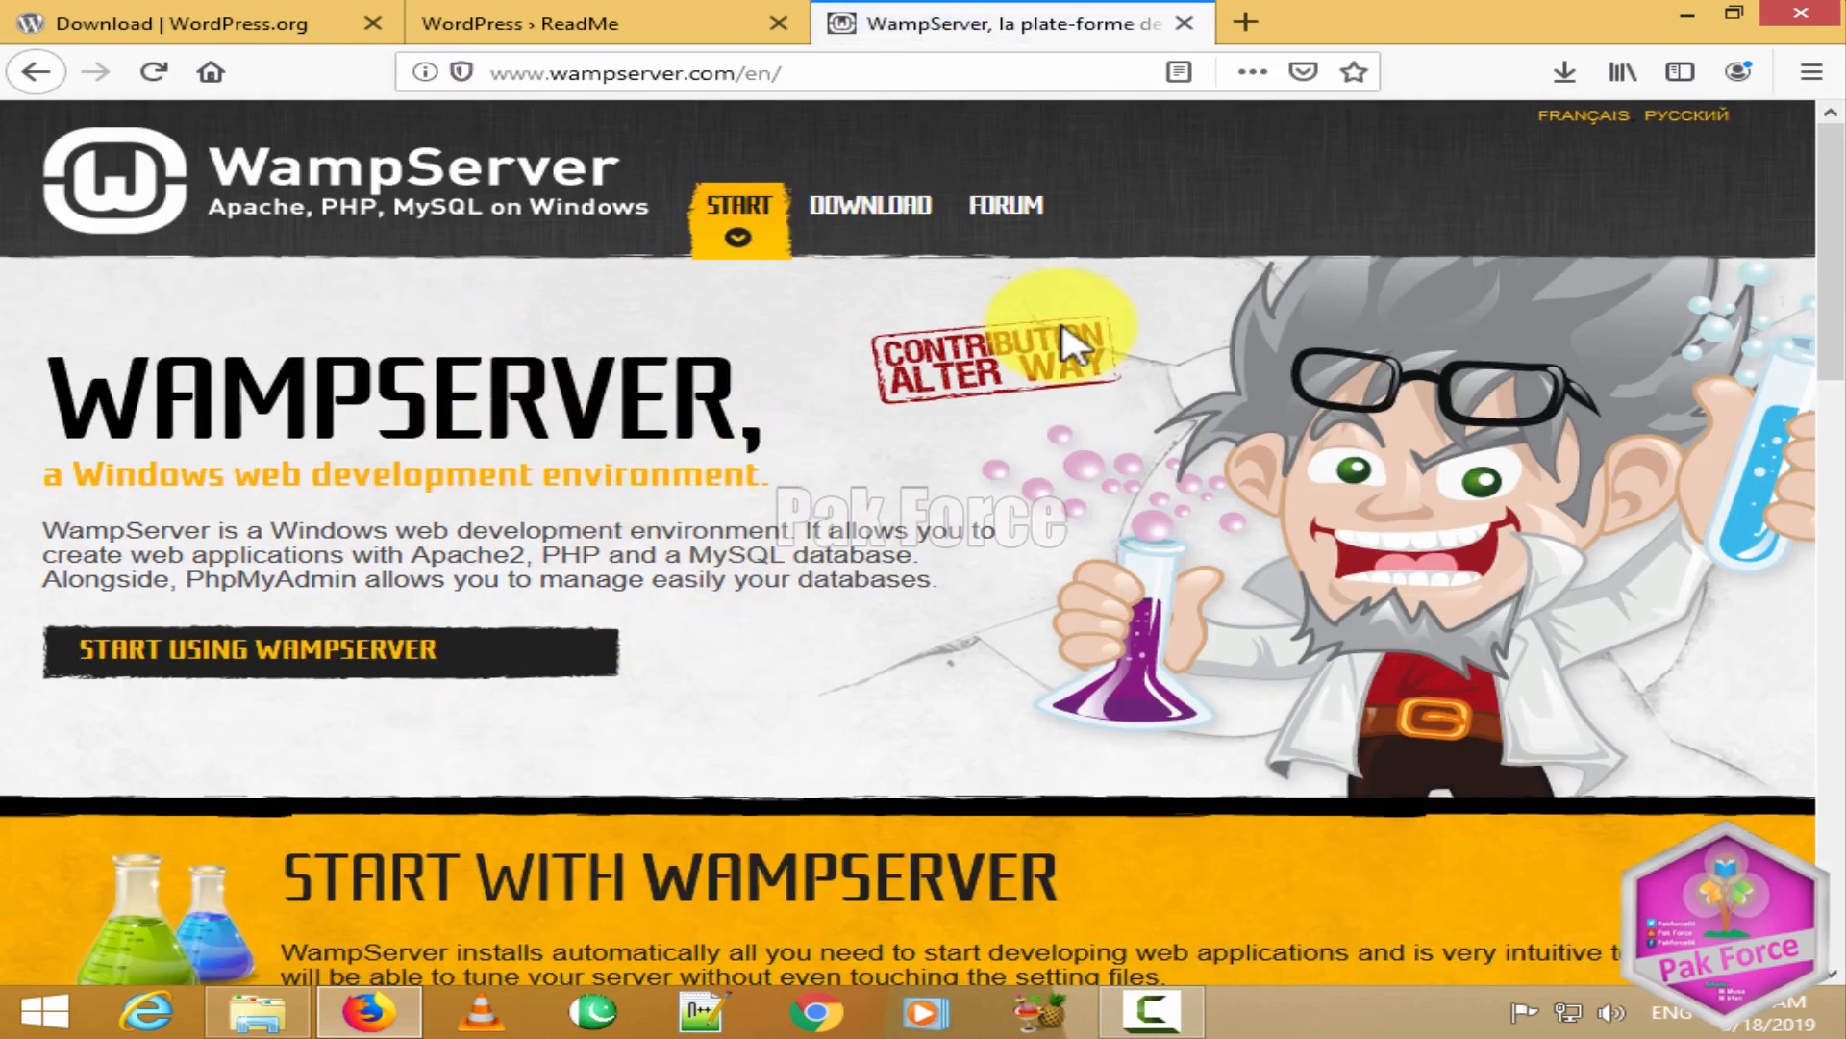
Step: From DOWNLOAD, choose WampServer 64 bits (x64) 3.17 and take the direct download link
left_click(865, 227)
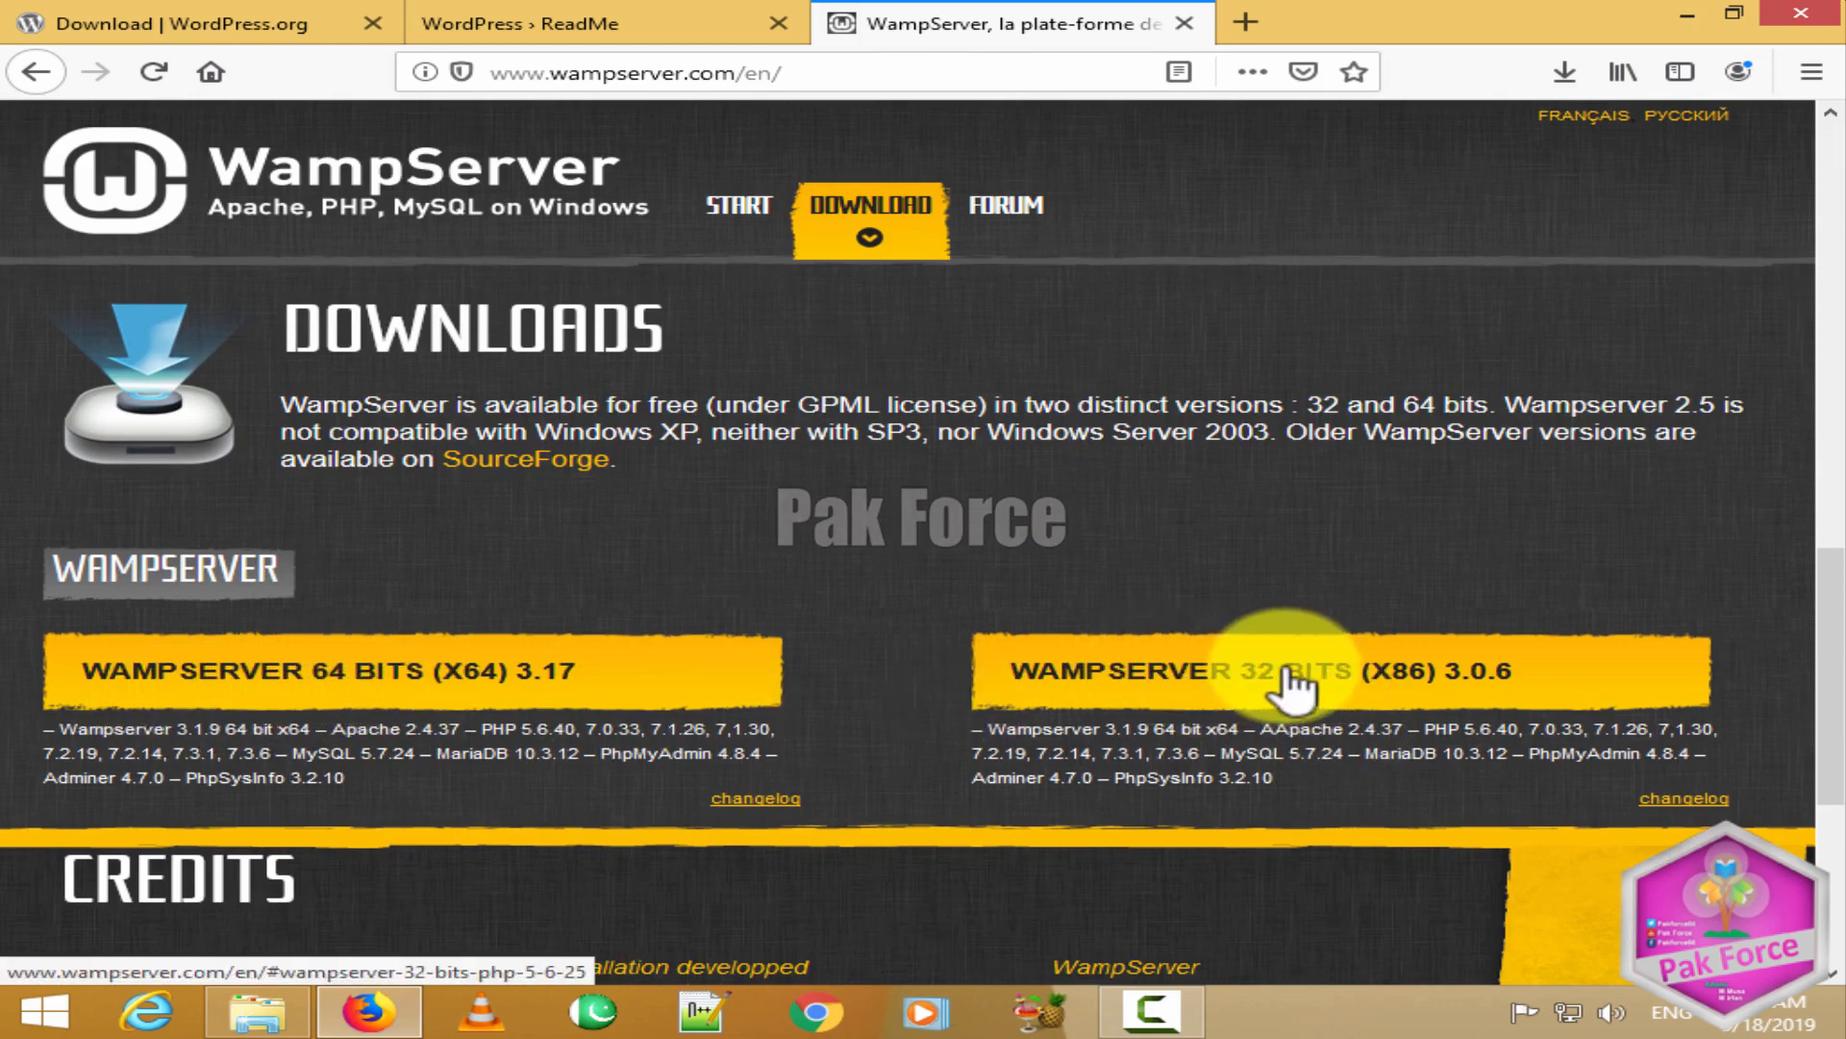
scroll(494, 546, "down", 1)
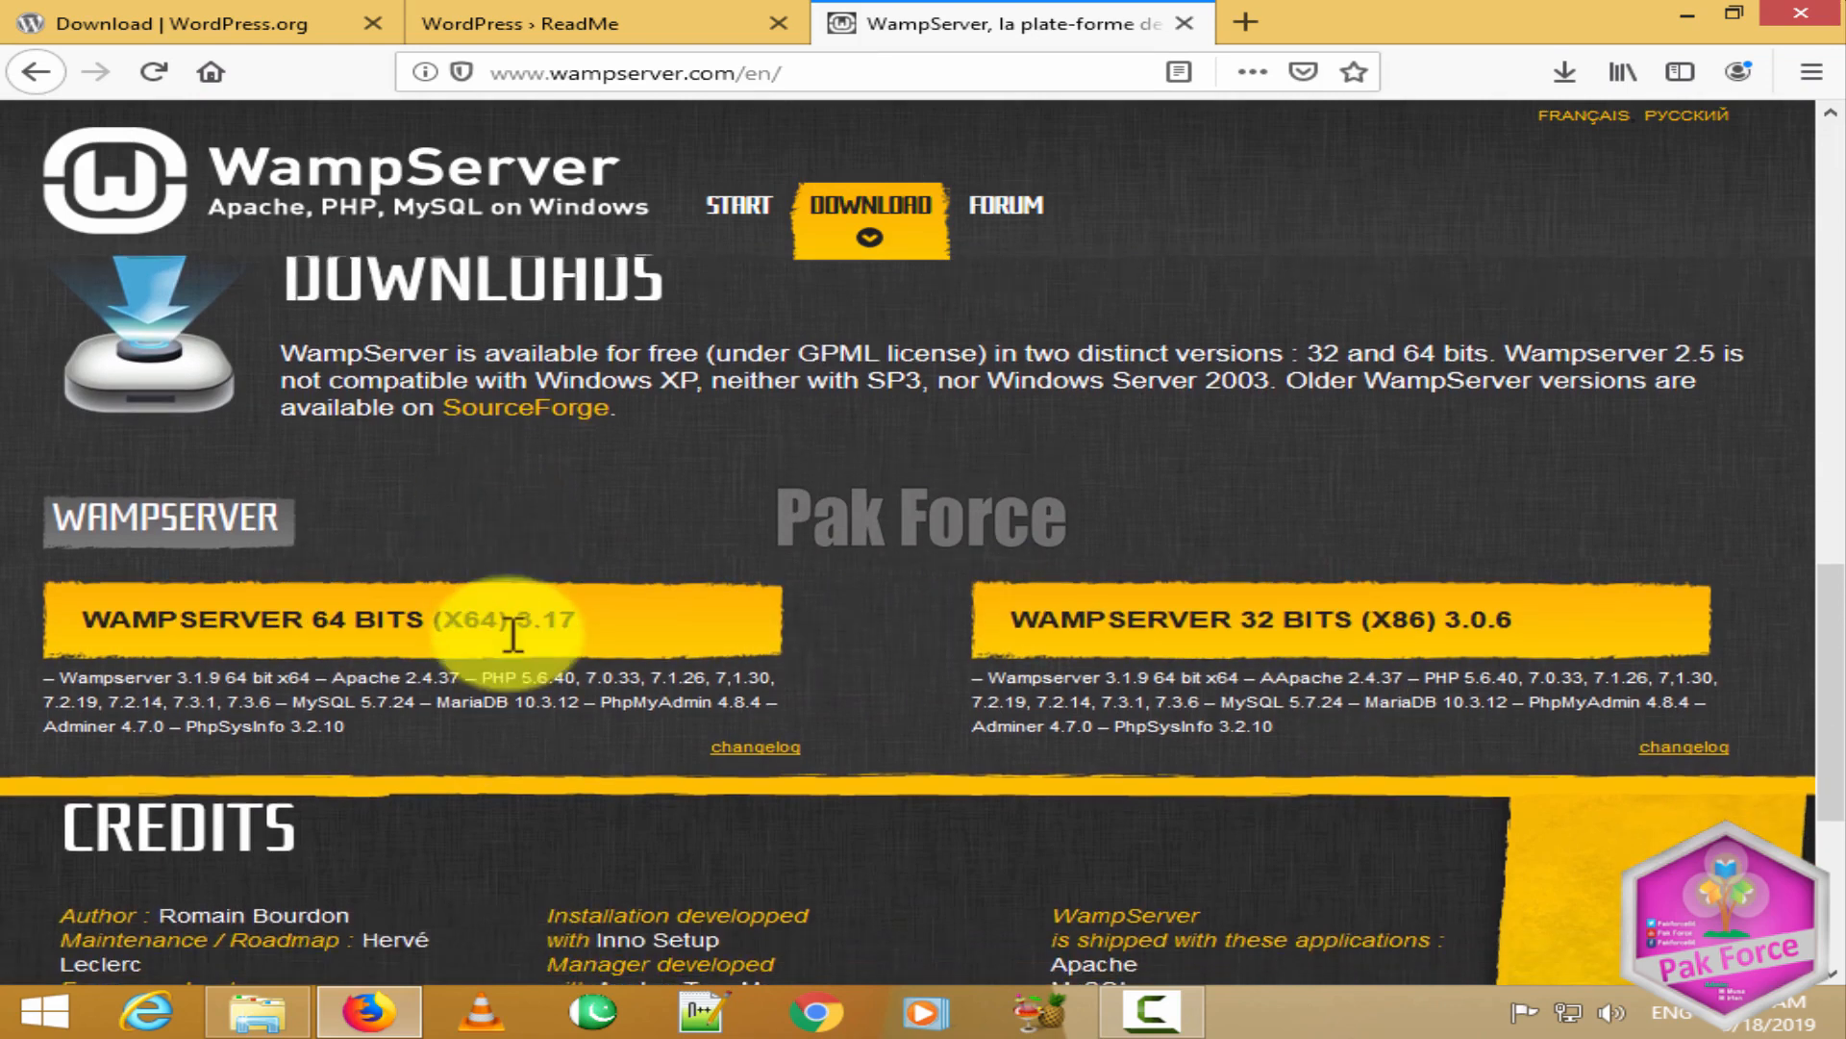
scroll(513, 634, "down", 2)
left_click(358, 531)
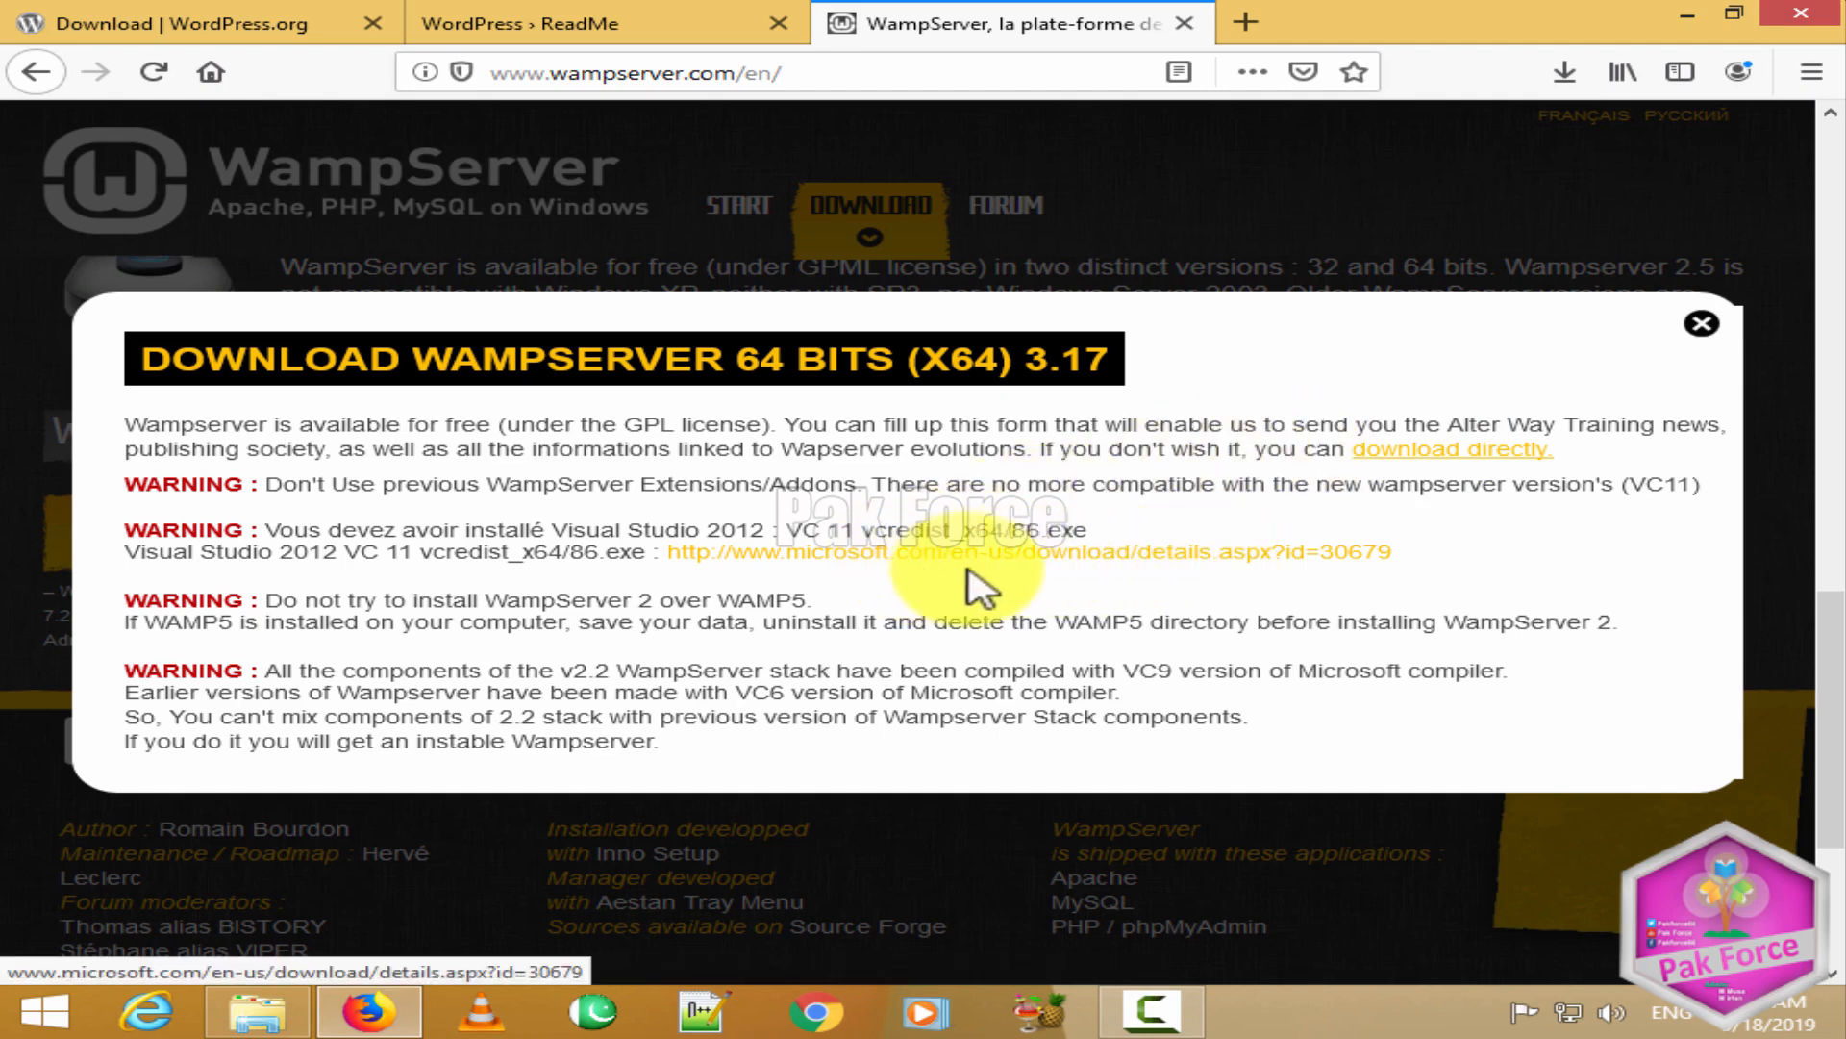
left_click(1454, 448)
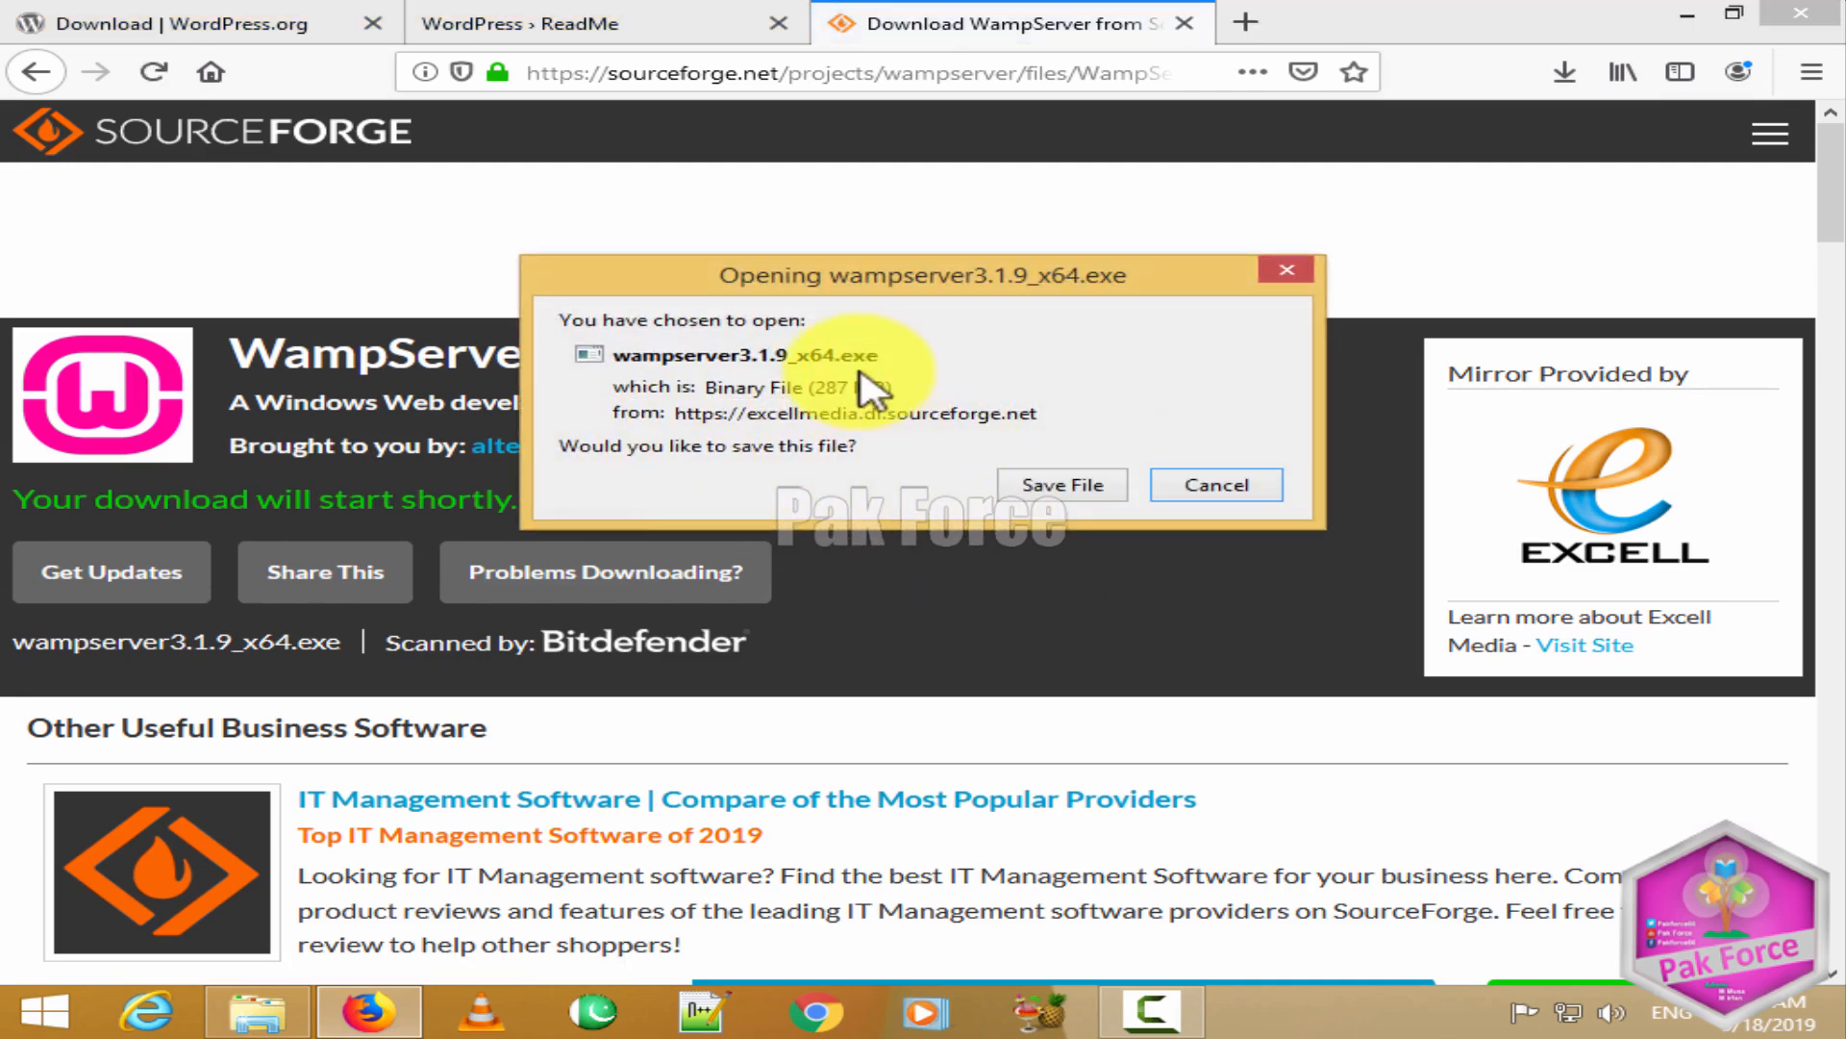
Step: Save wampserver3.1.9_x64.exe, cancel the slow download, and switch to File Explorer's E:\Software folder
left_click(1063, 489)
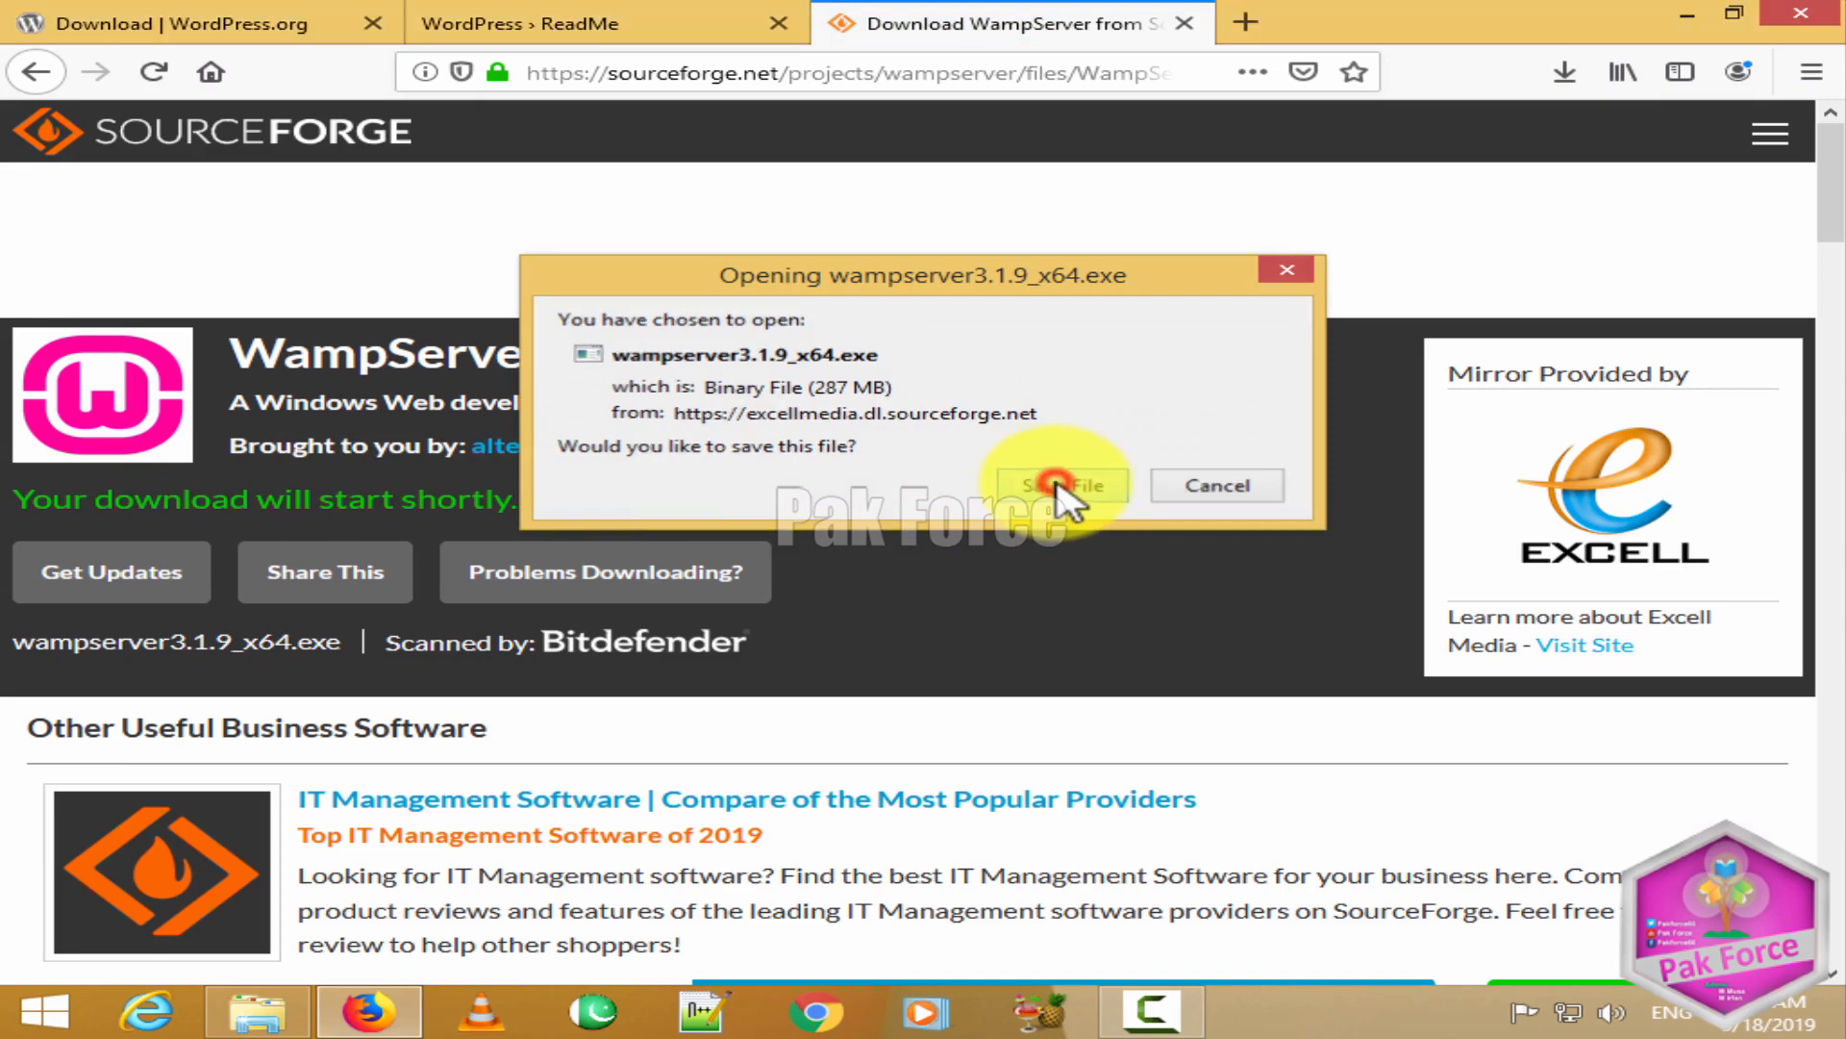
left_click(1565, 73)
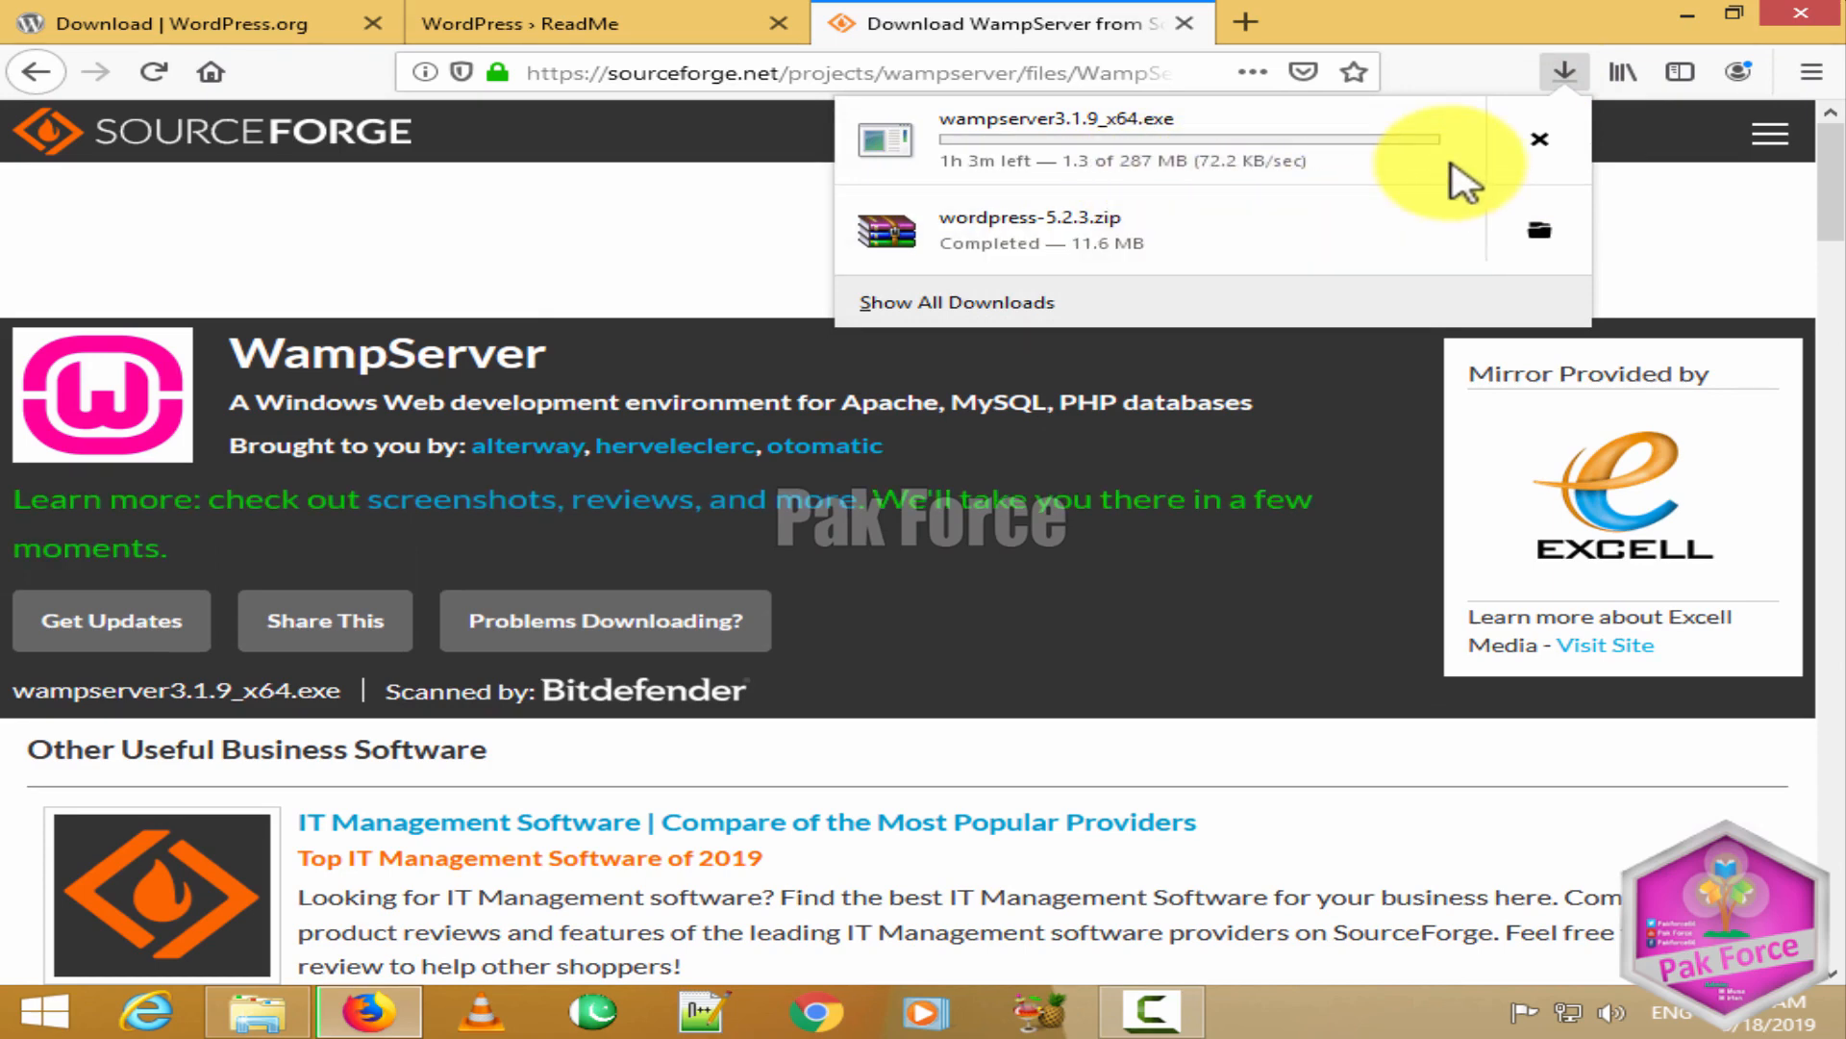
left_click(1540, 139)
left_click(264, 1010)
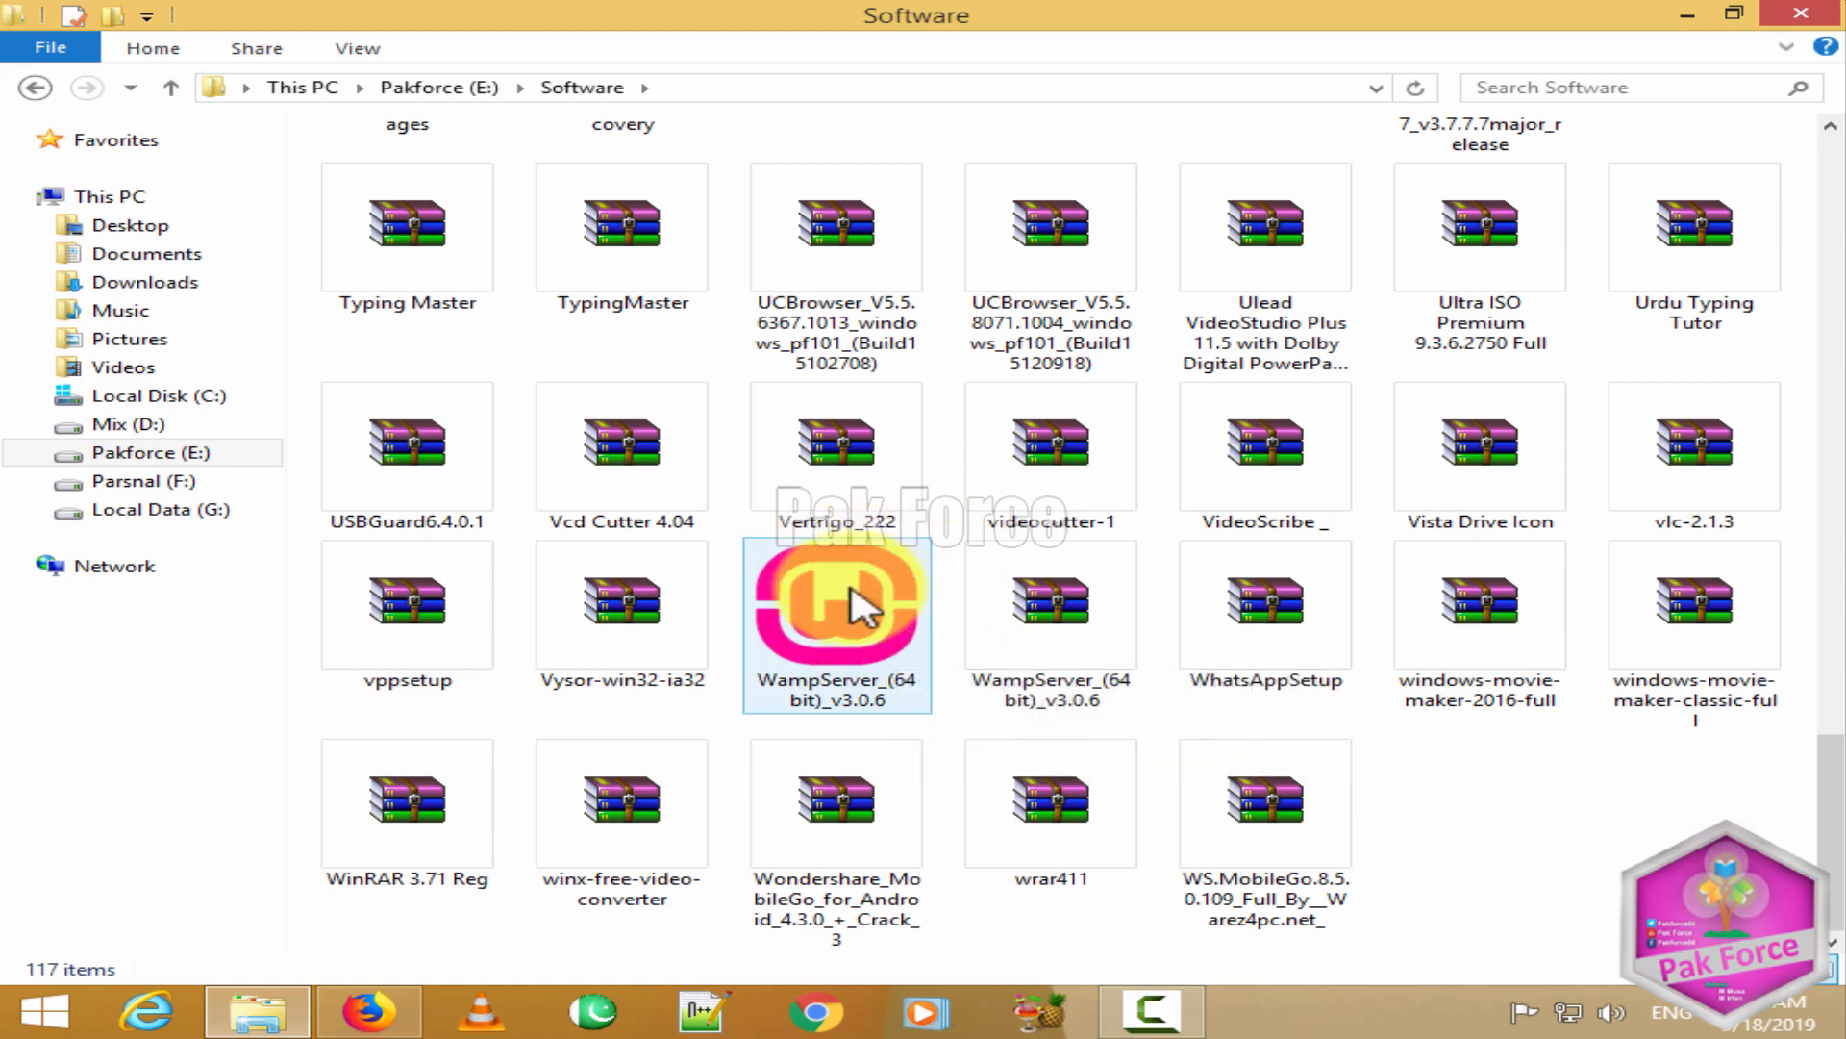
Step: Launch WampServer_(64 bit)_v3.0.6, confirm the language, accept the licence, and advance two pages
double_click(863, 610)
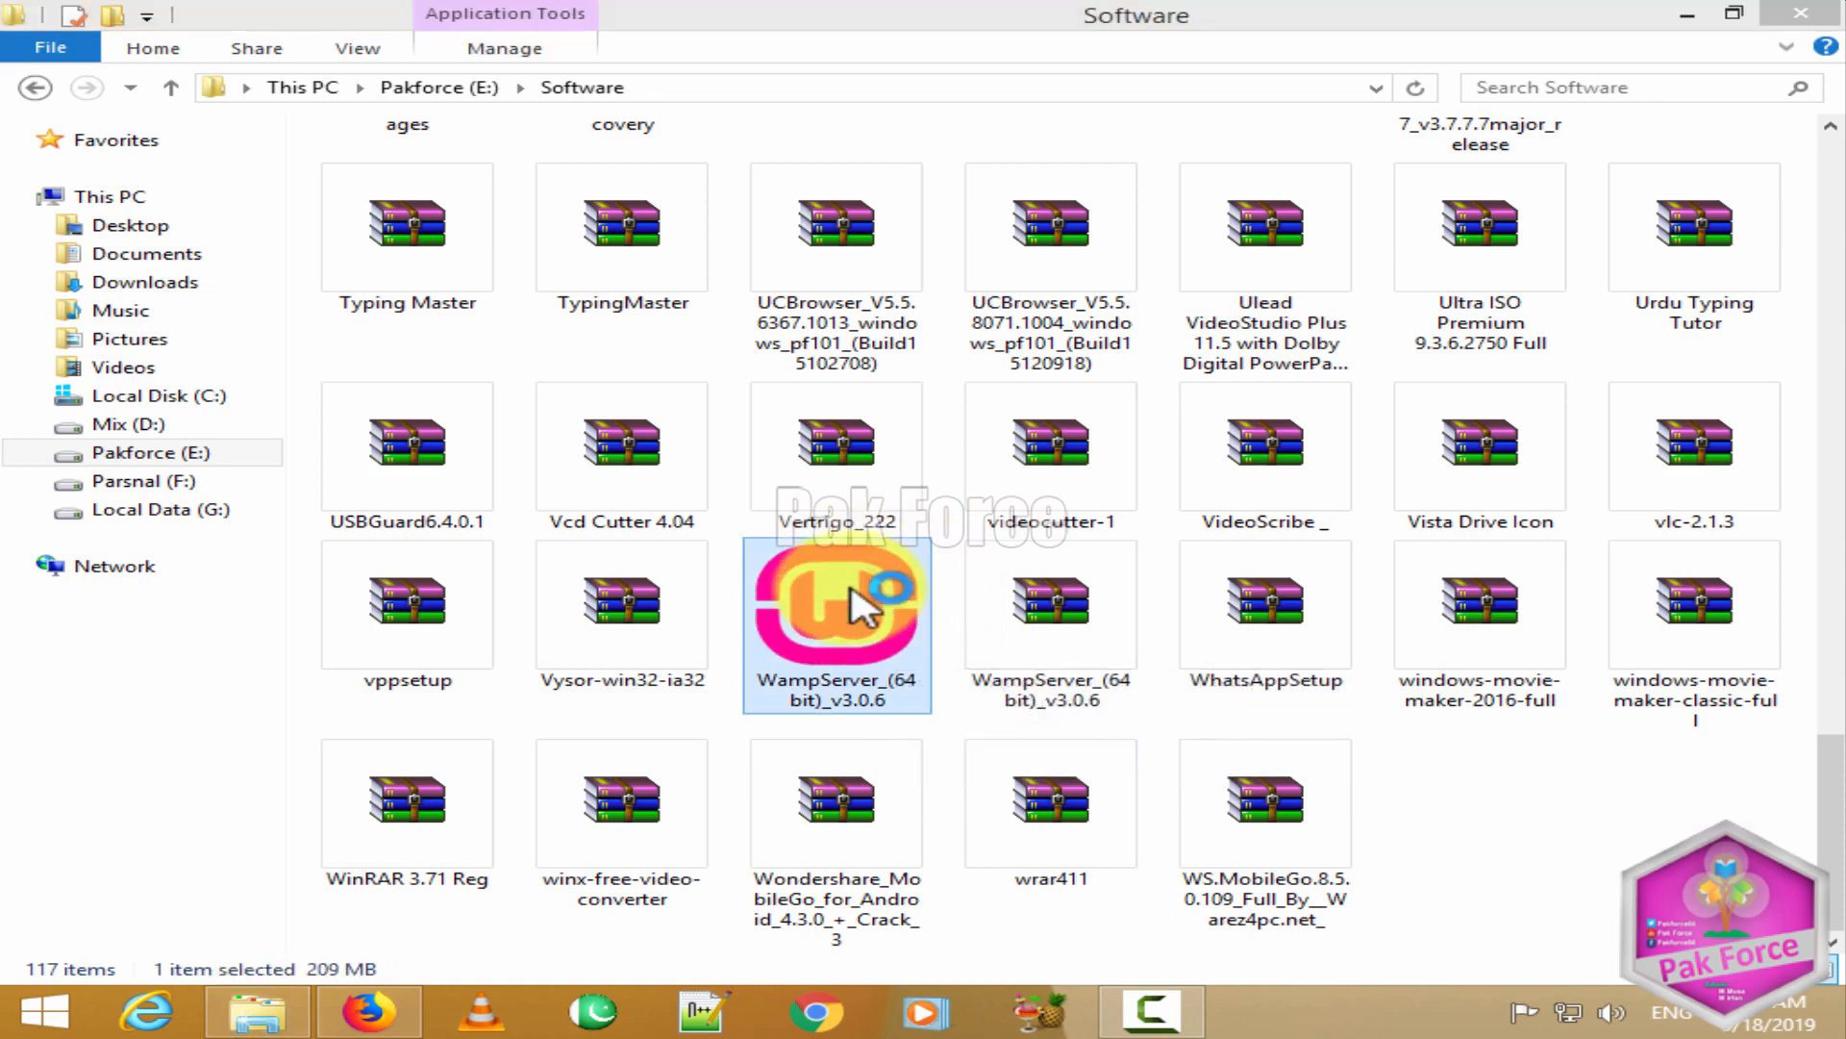
key("Right")
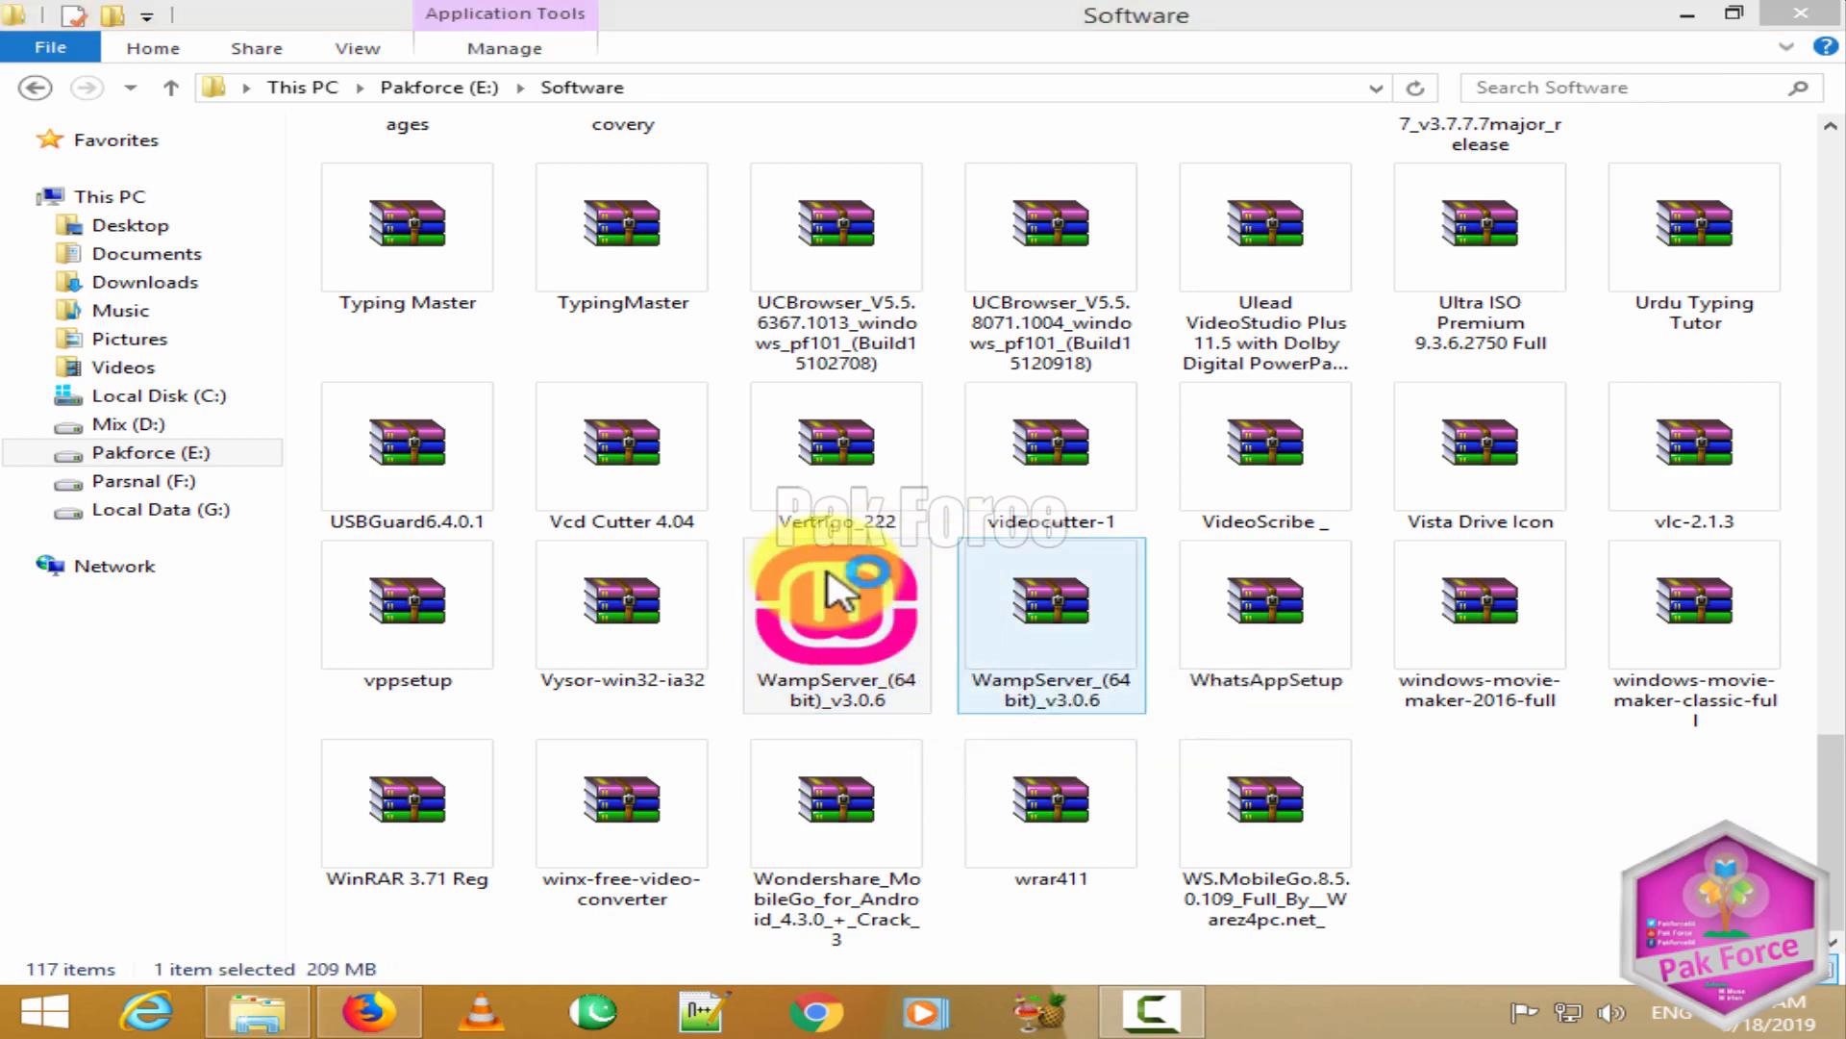
left_click(986, 577)
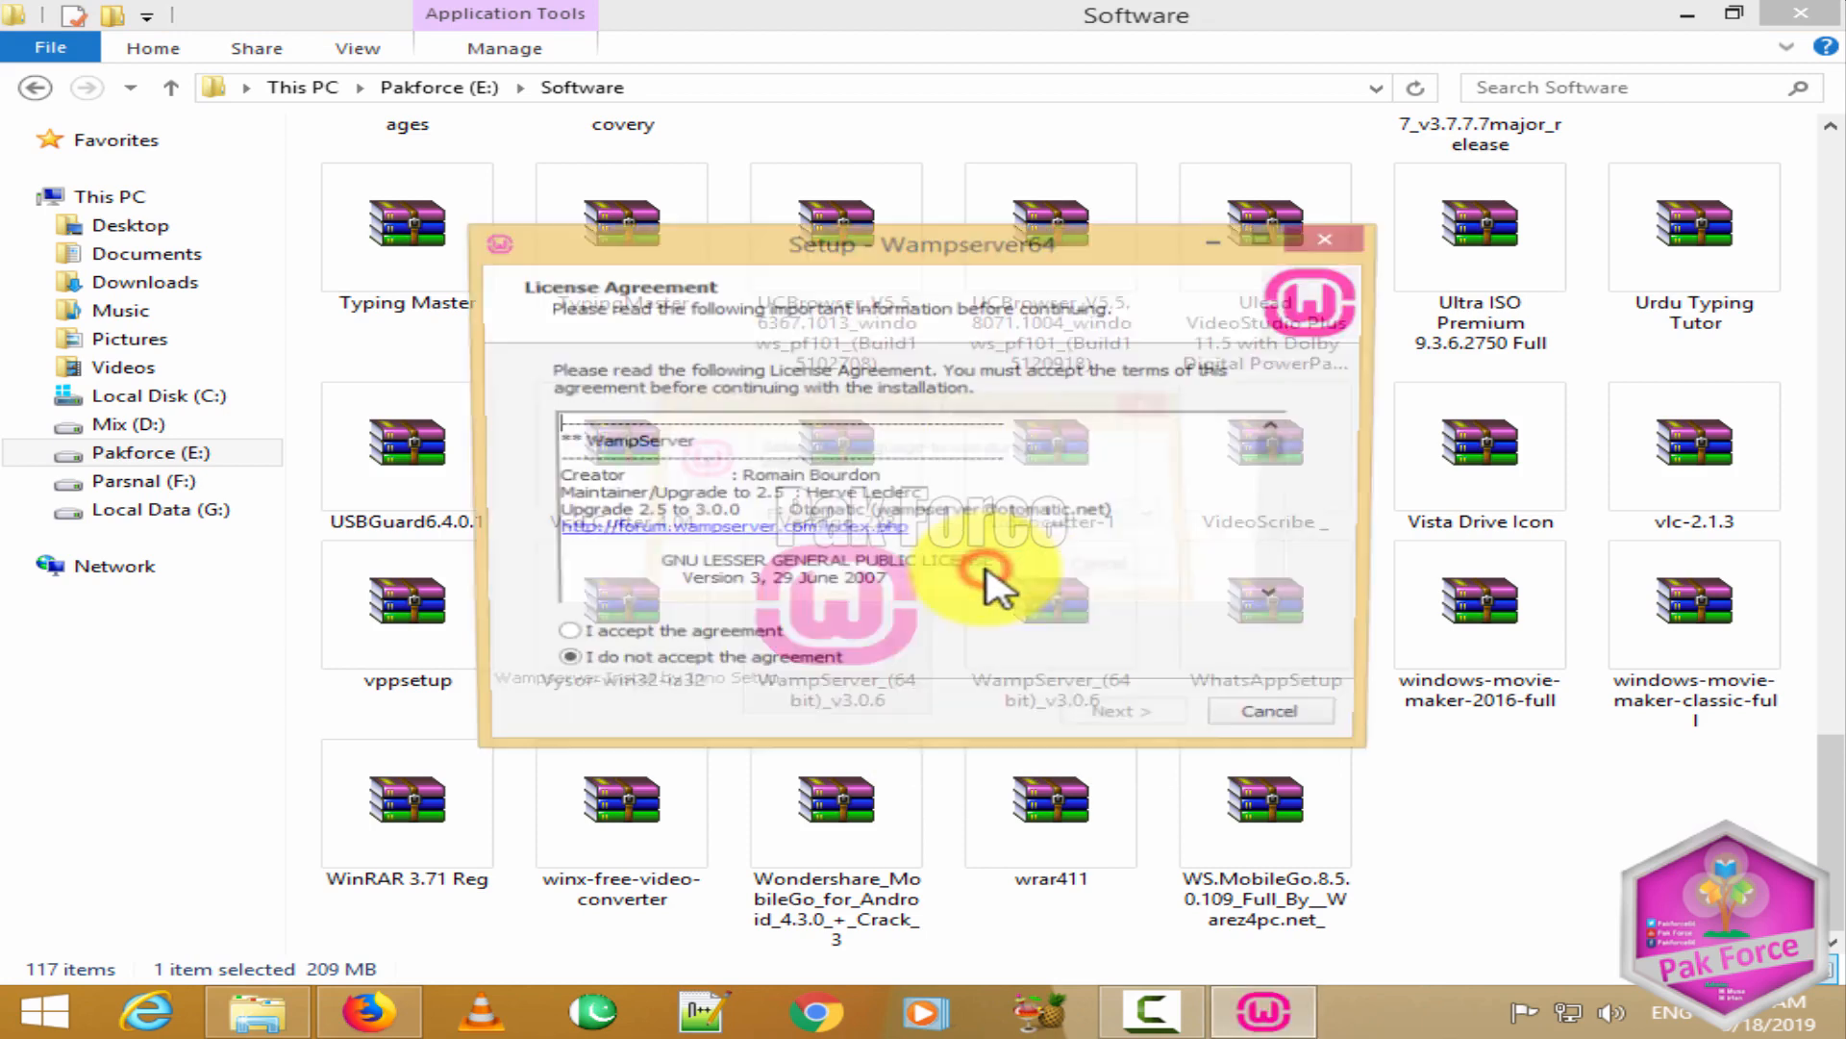
left_click(577, 638)
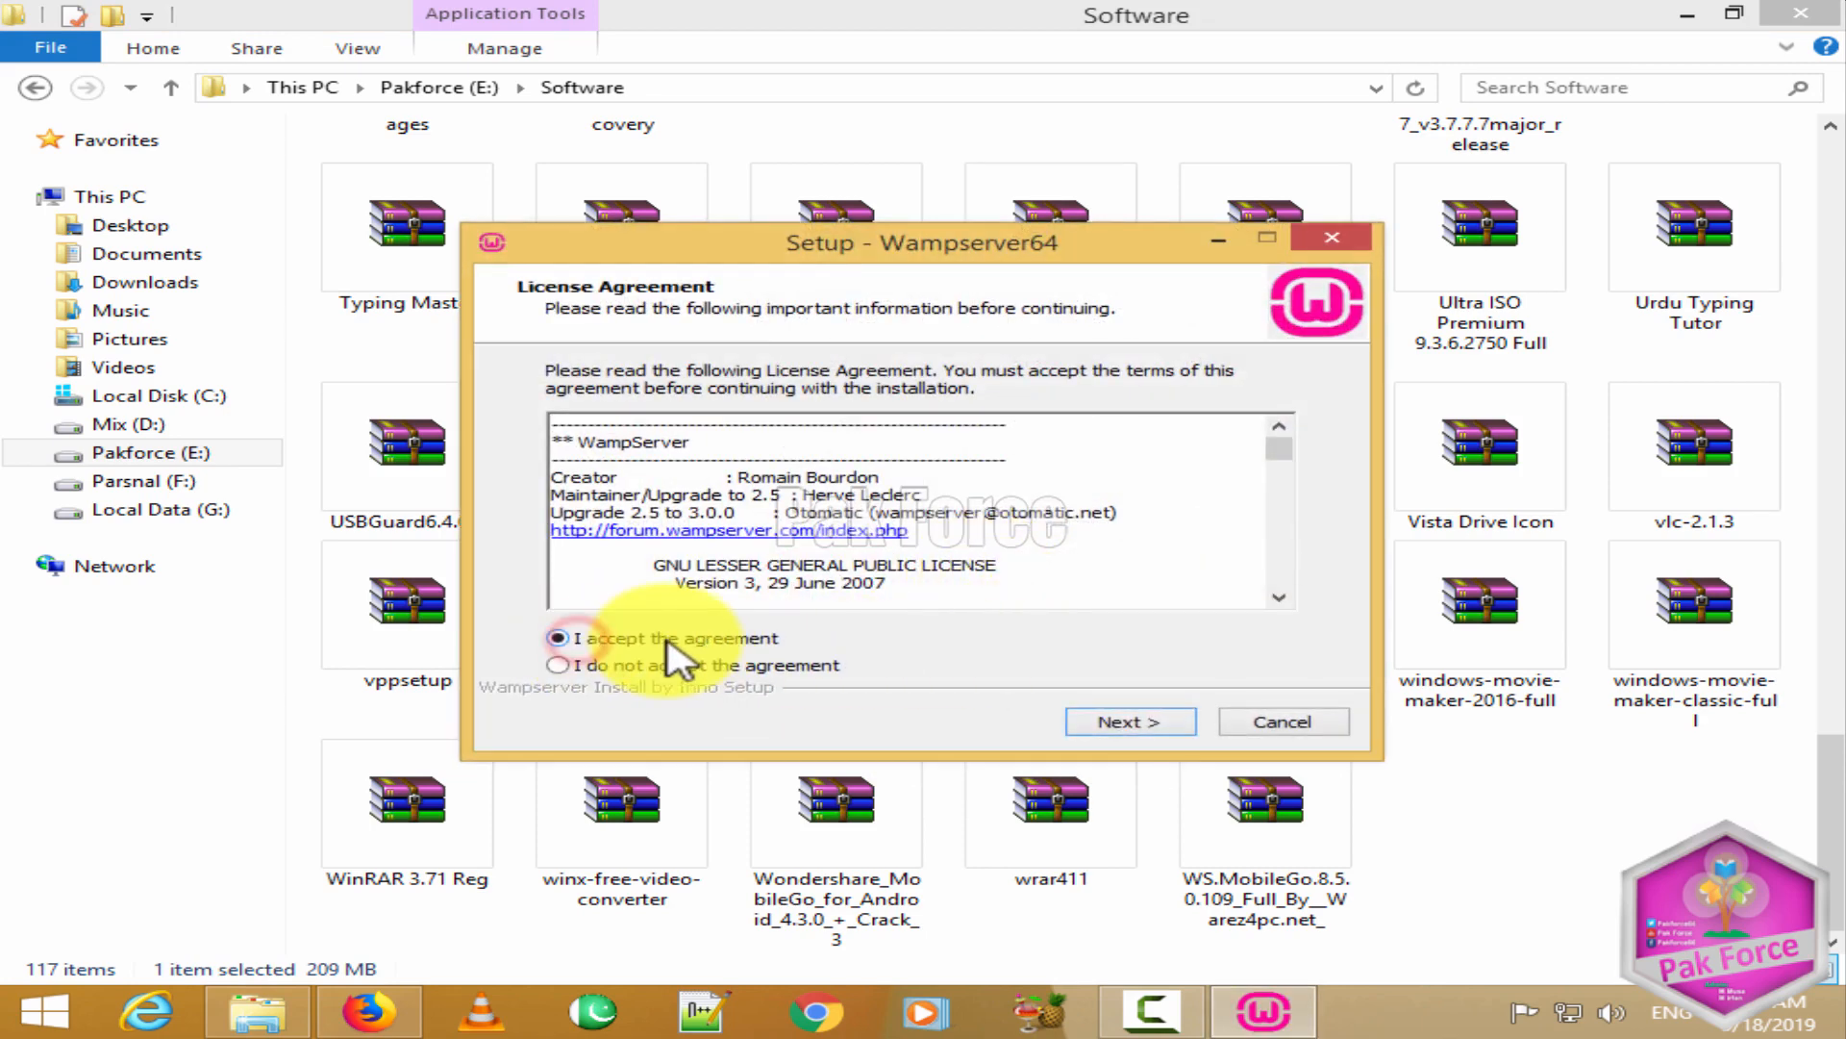
left_click(1125, 723)
left_click(1125, 723)
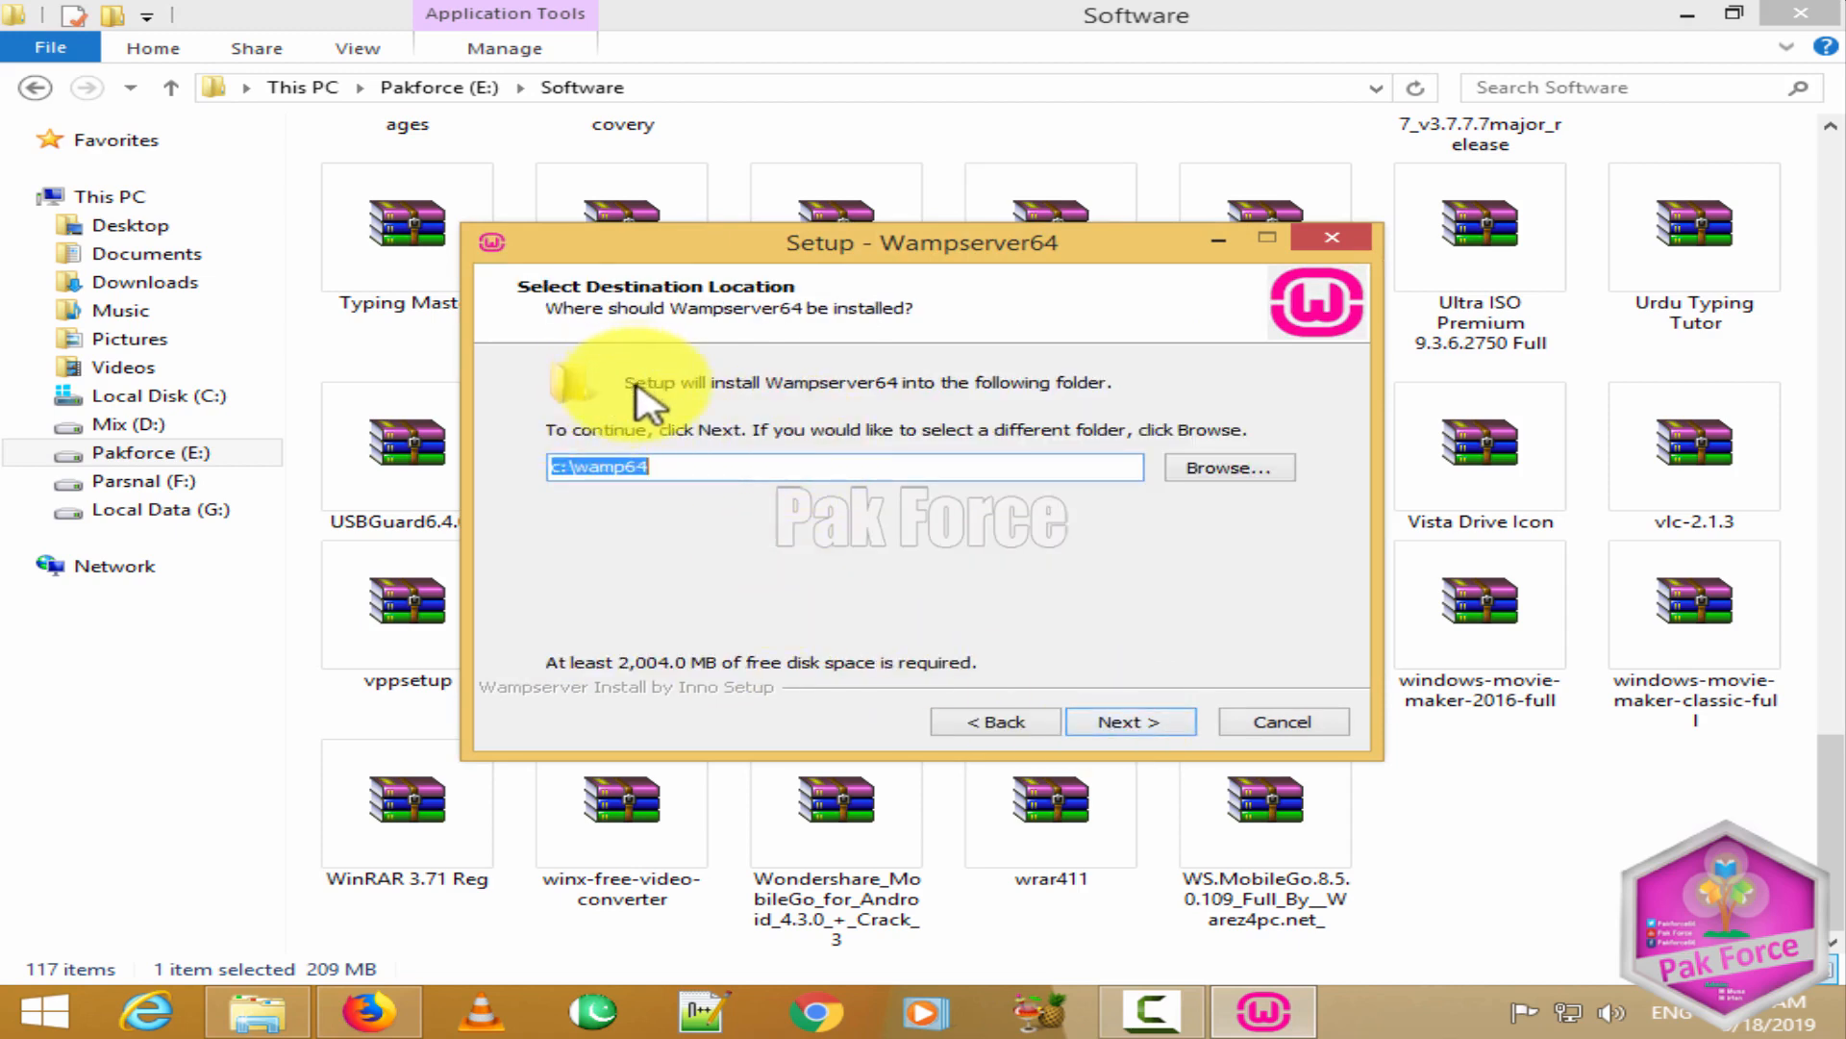
Step: Set the install folder to G:\wamp64, then answer No to the low disk-space warning
left_click(723, 466)
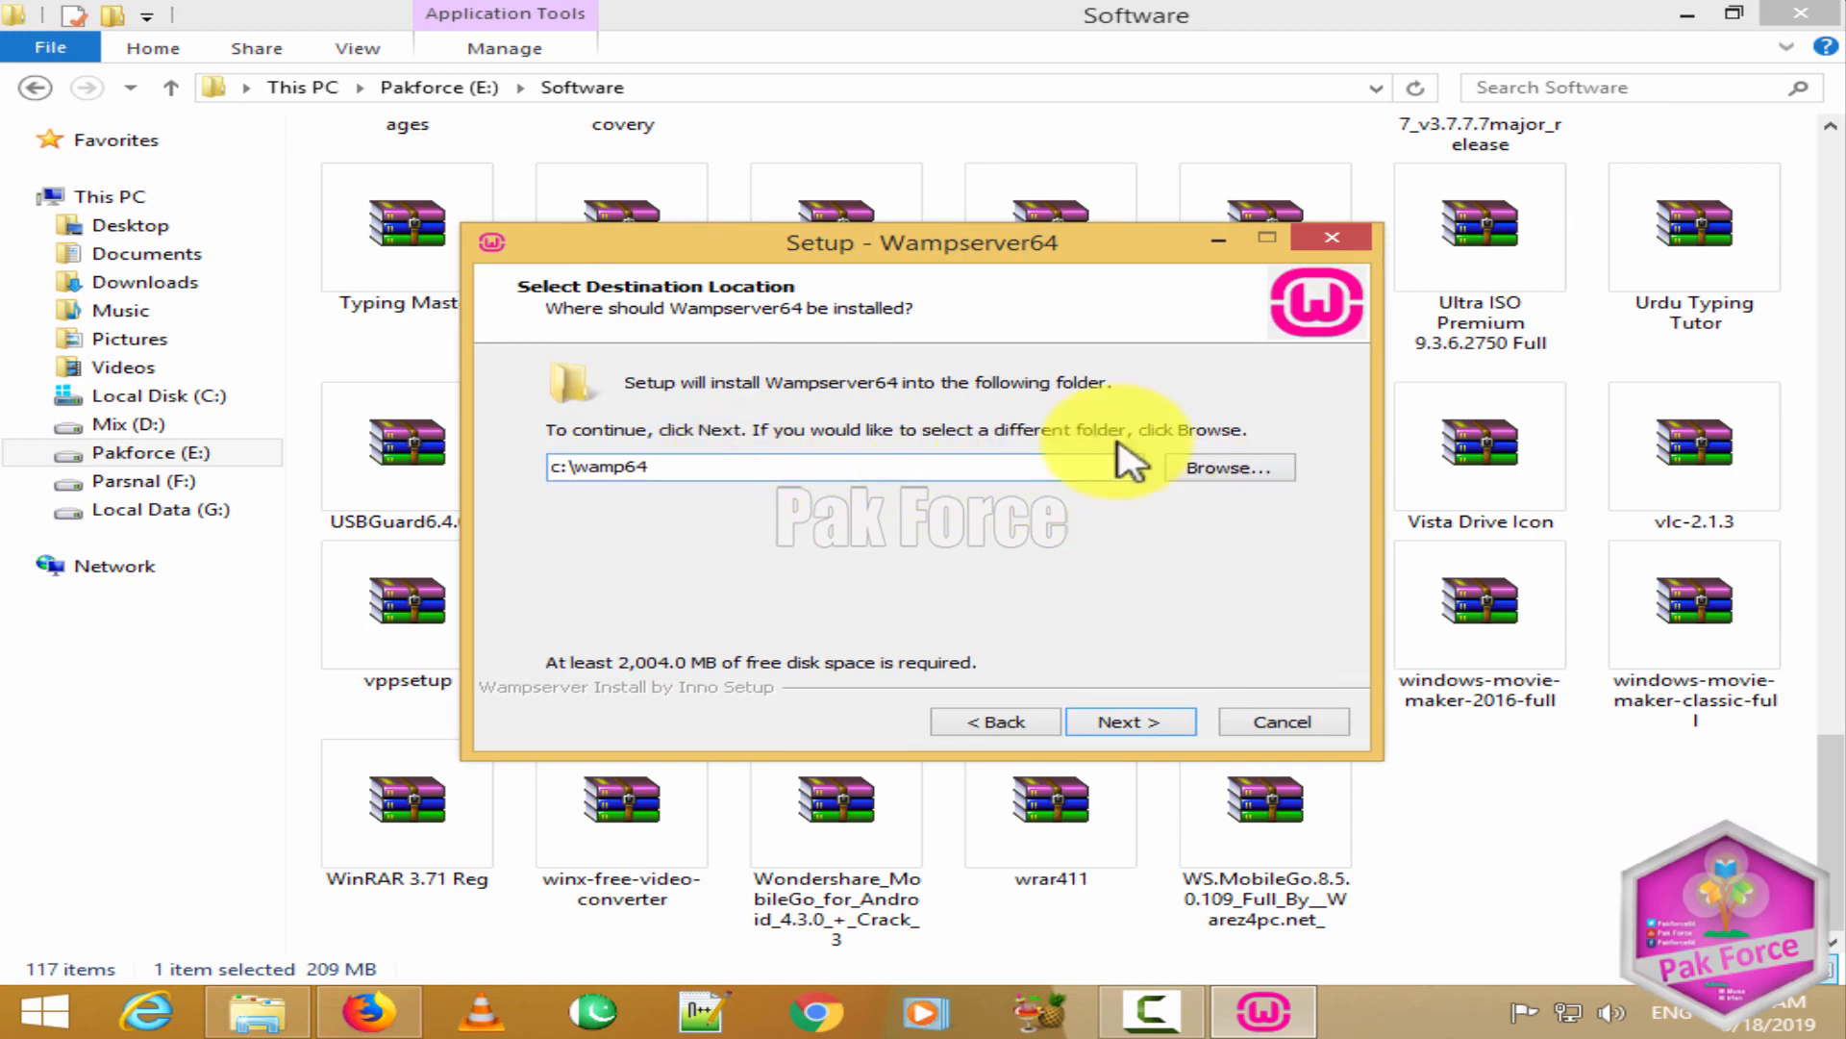
left_click(1221, 473)
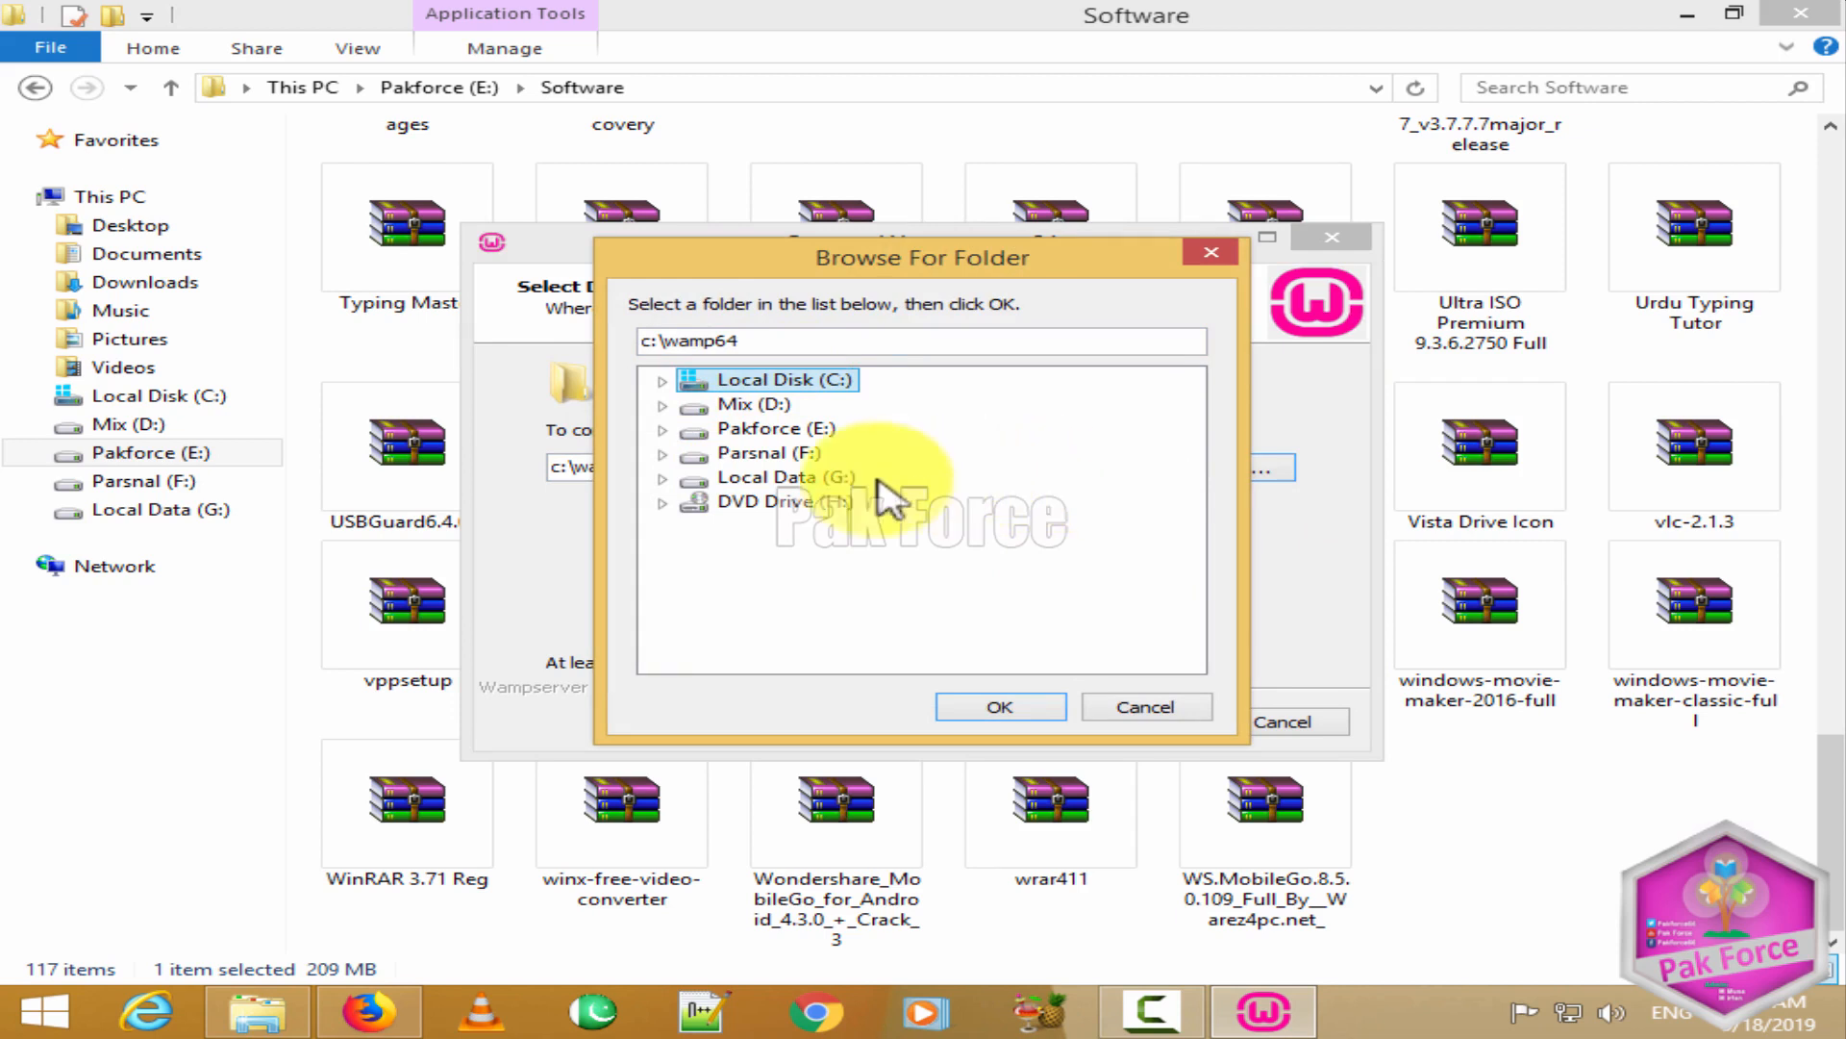
left_click(763, 477)
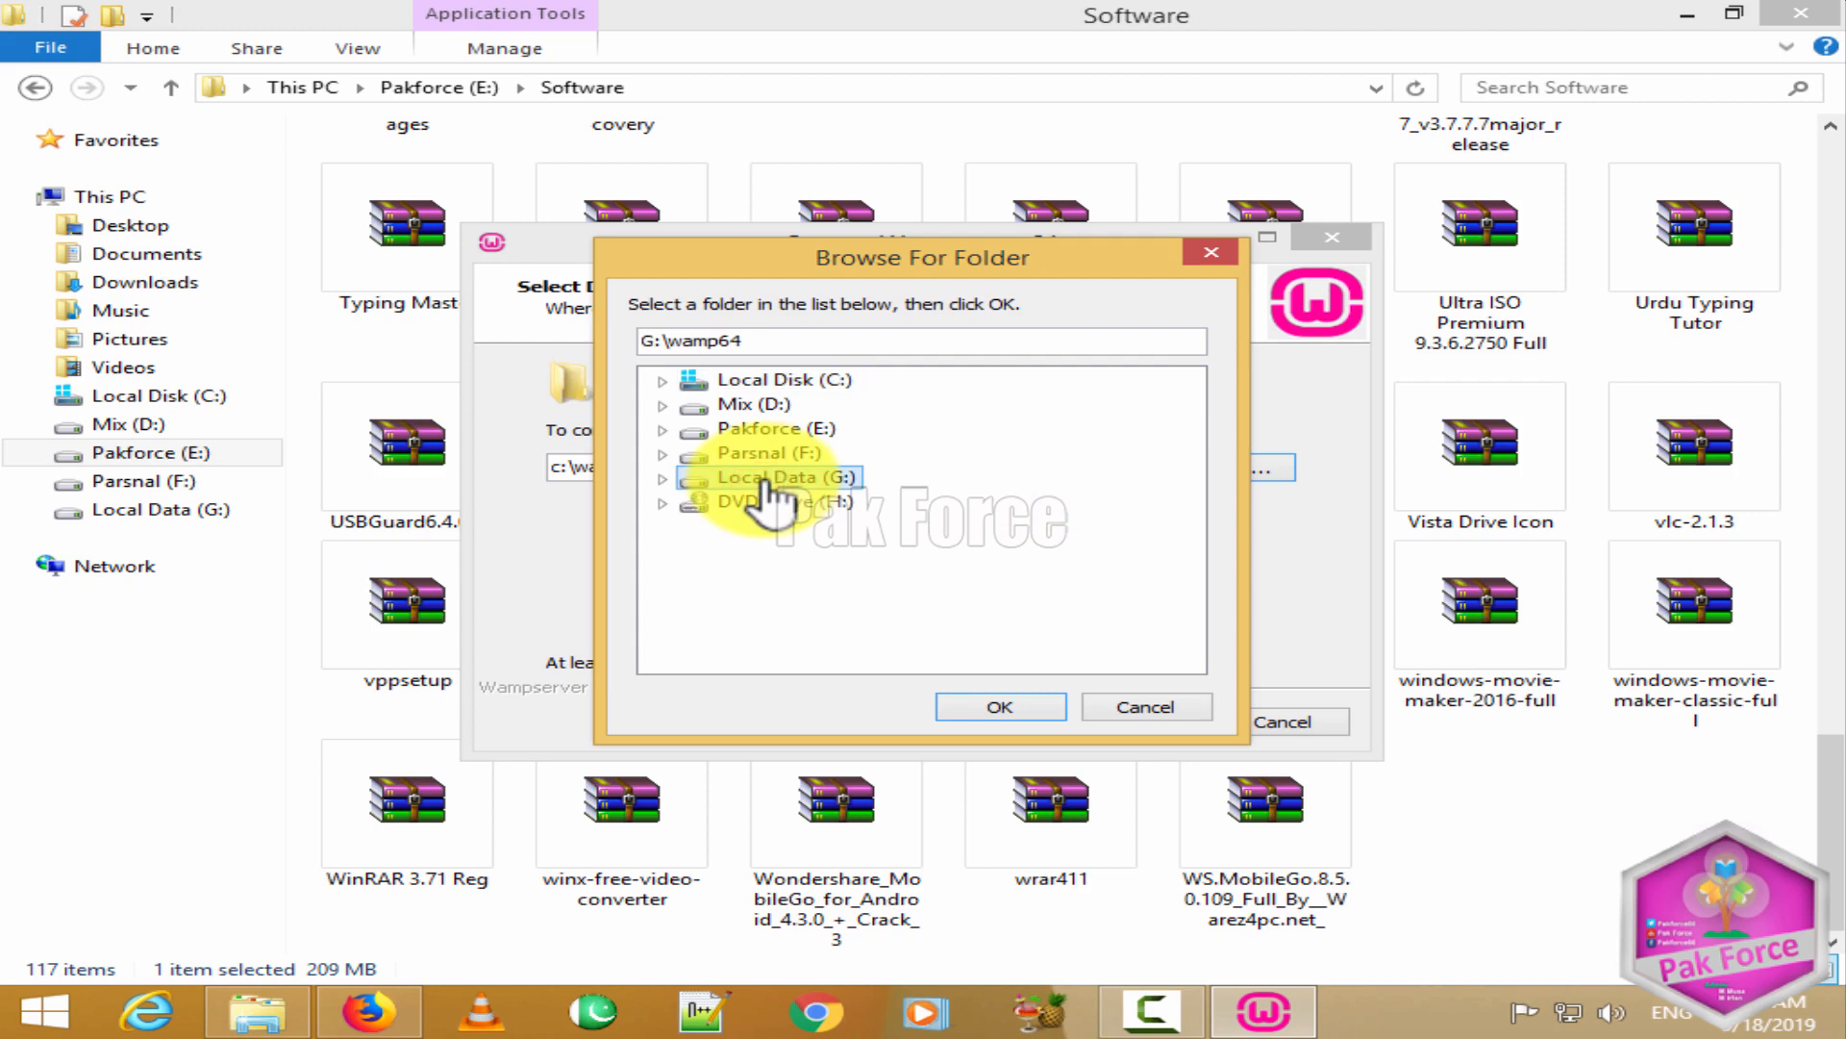
left_click(990, 712)
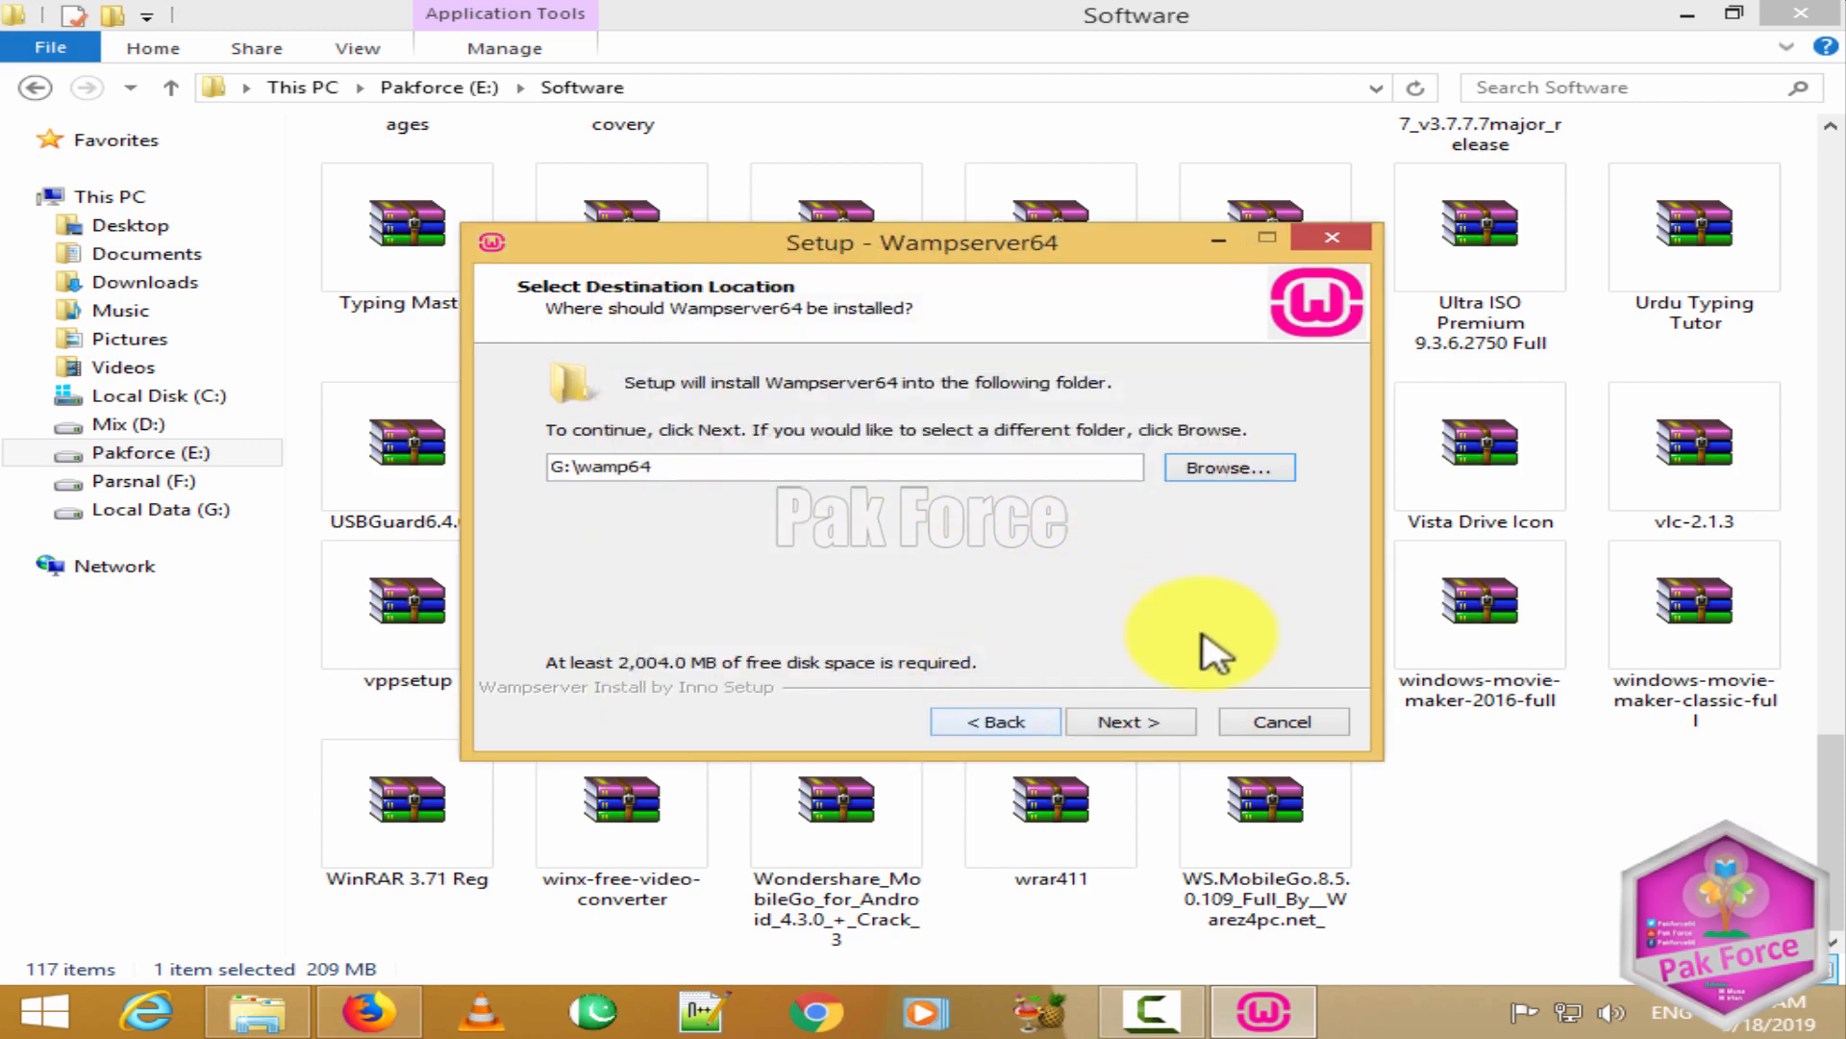
left_click(1113, 723)
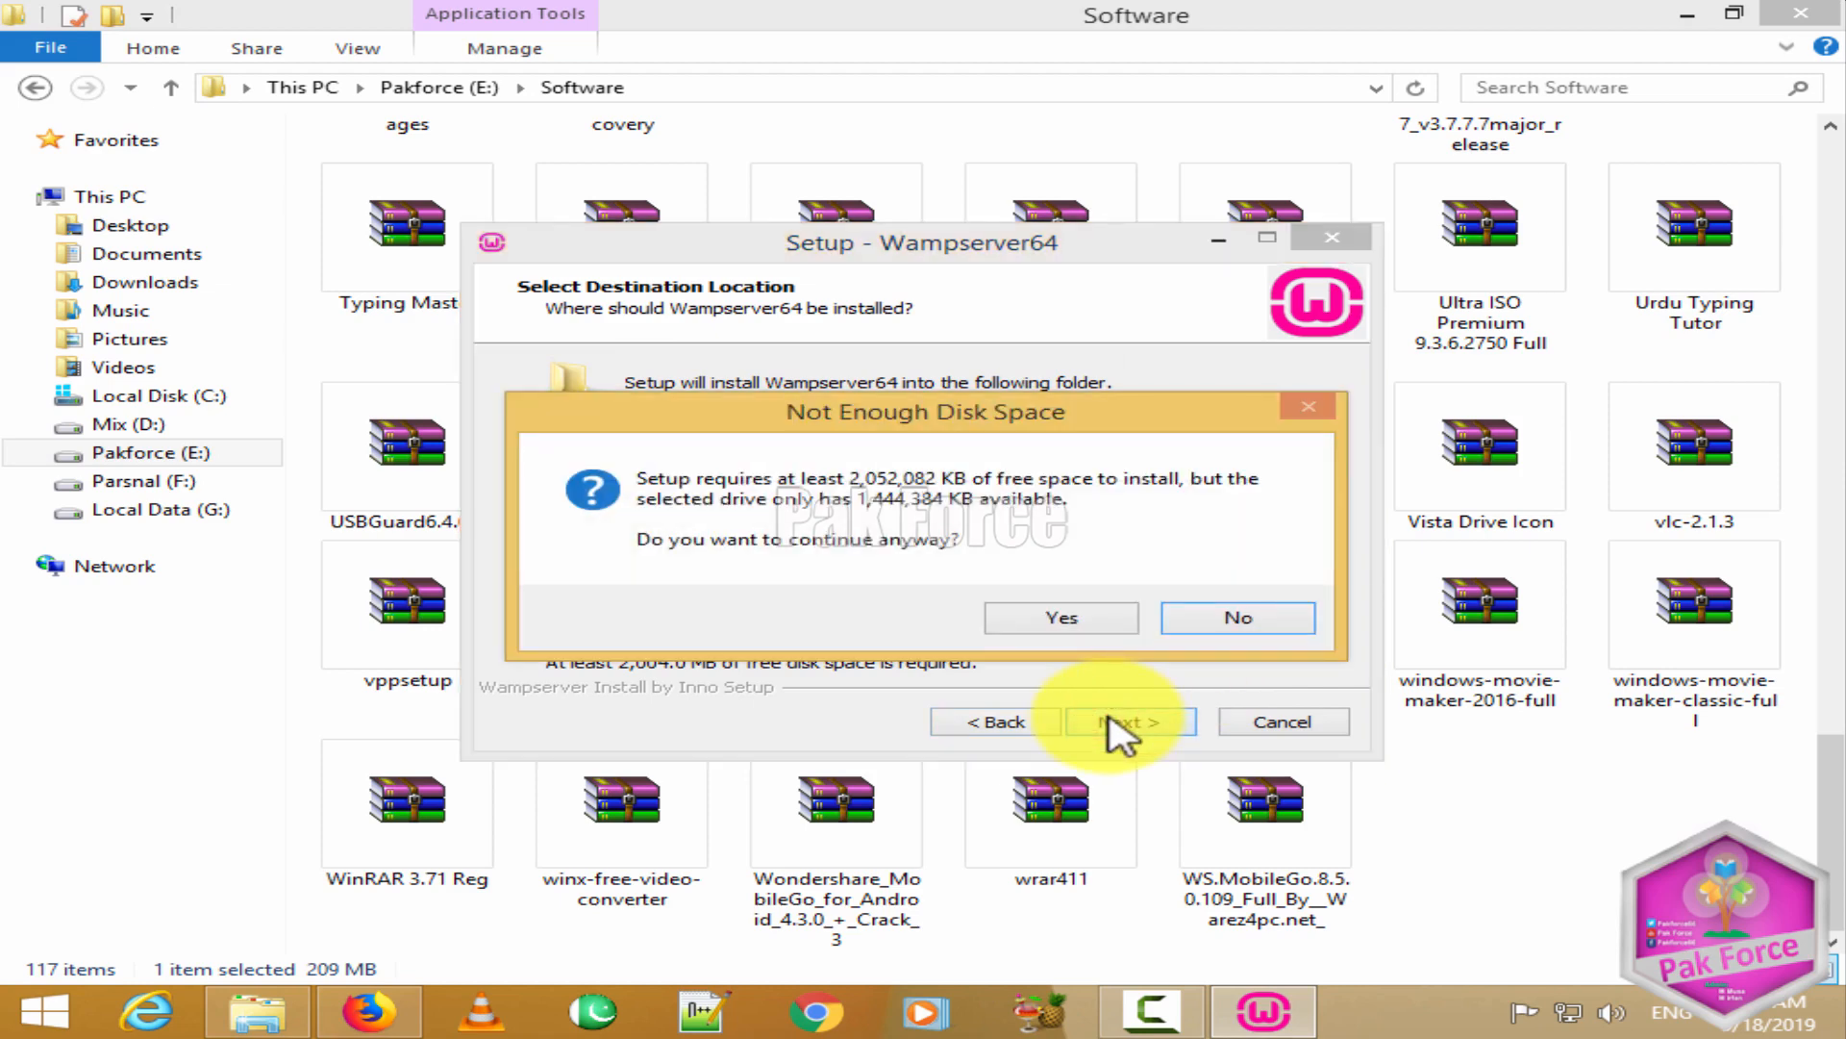
left_click(1195, 623)
Step: Browse again, expand Local Data (G:) and select the WebSite folder as install location
left_click(1195, 483)
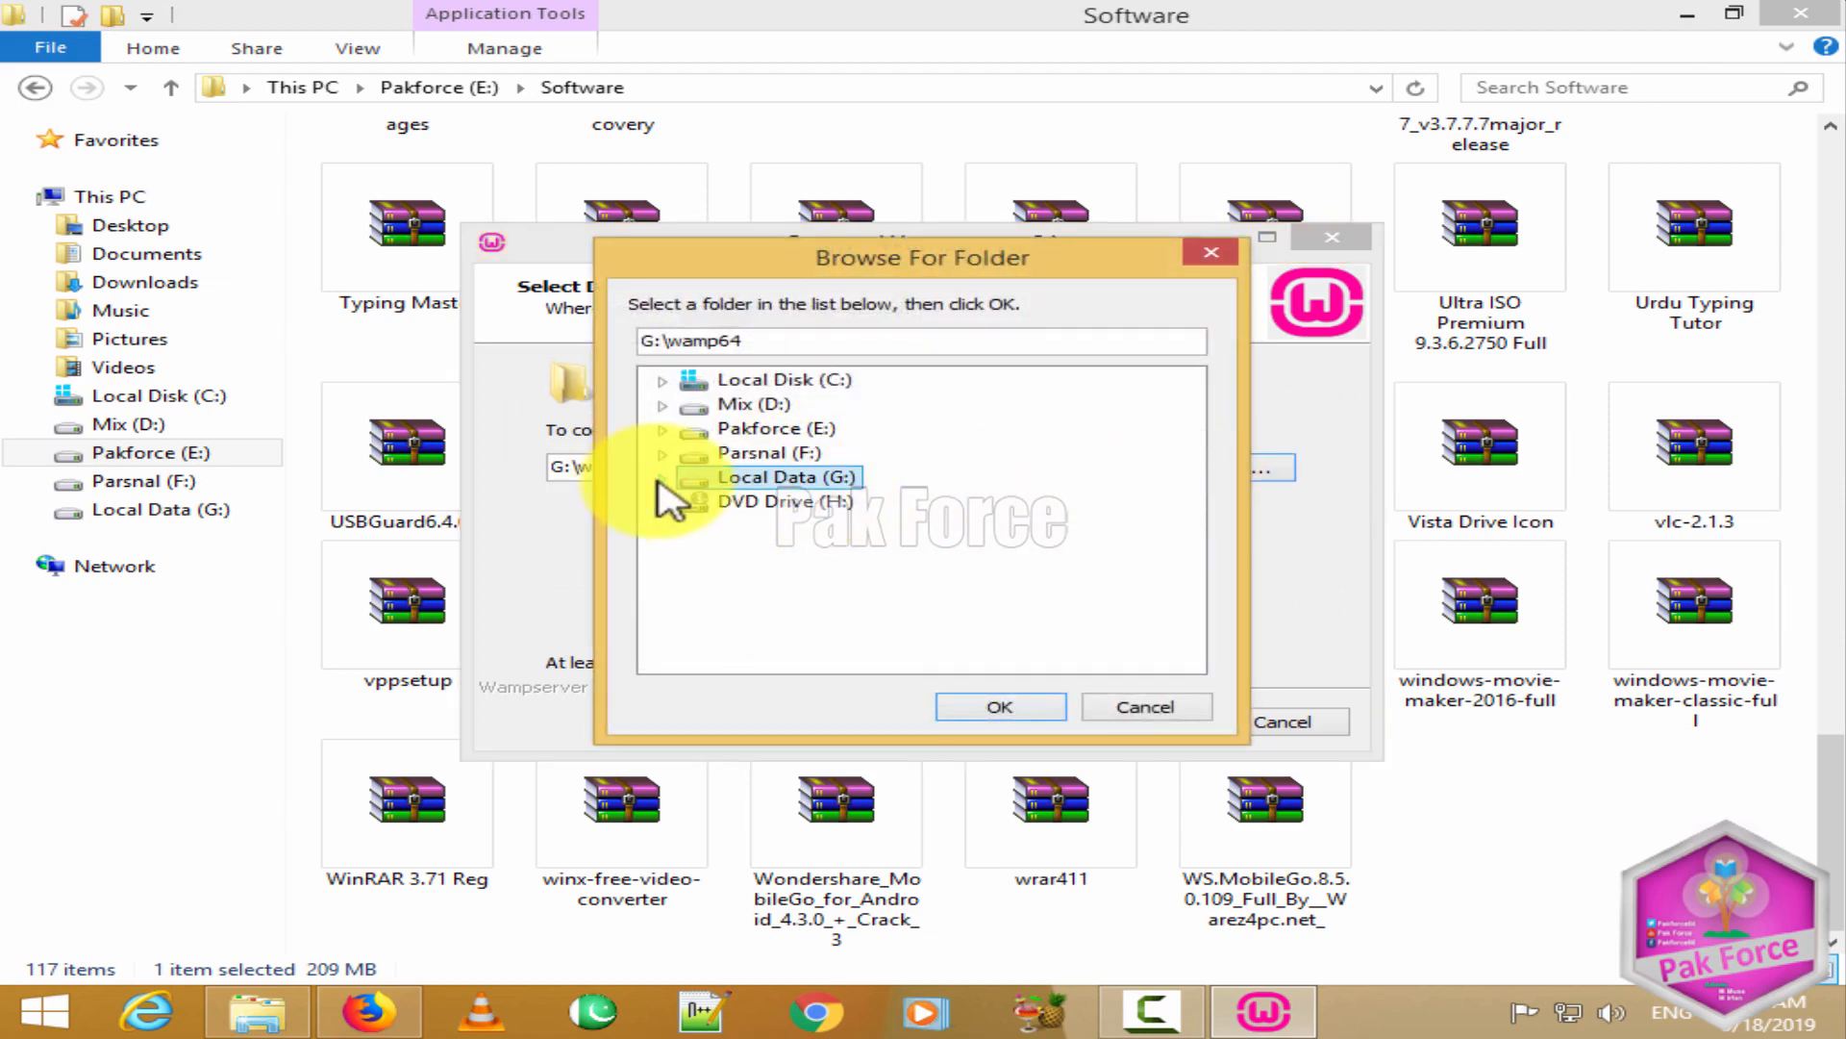
left_click(662, 478)
scroll(844, 539, "down", 1)
left_click(842, 575)
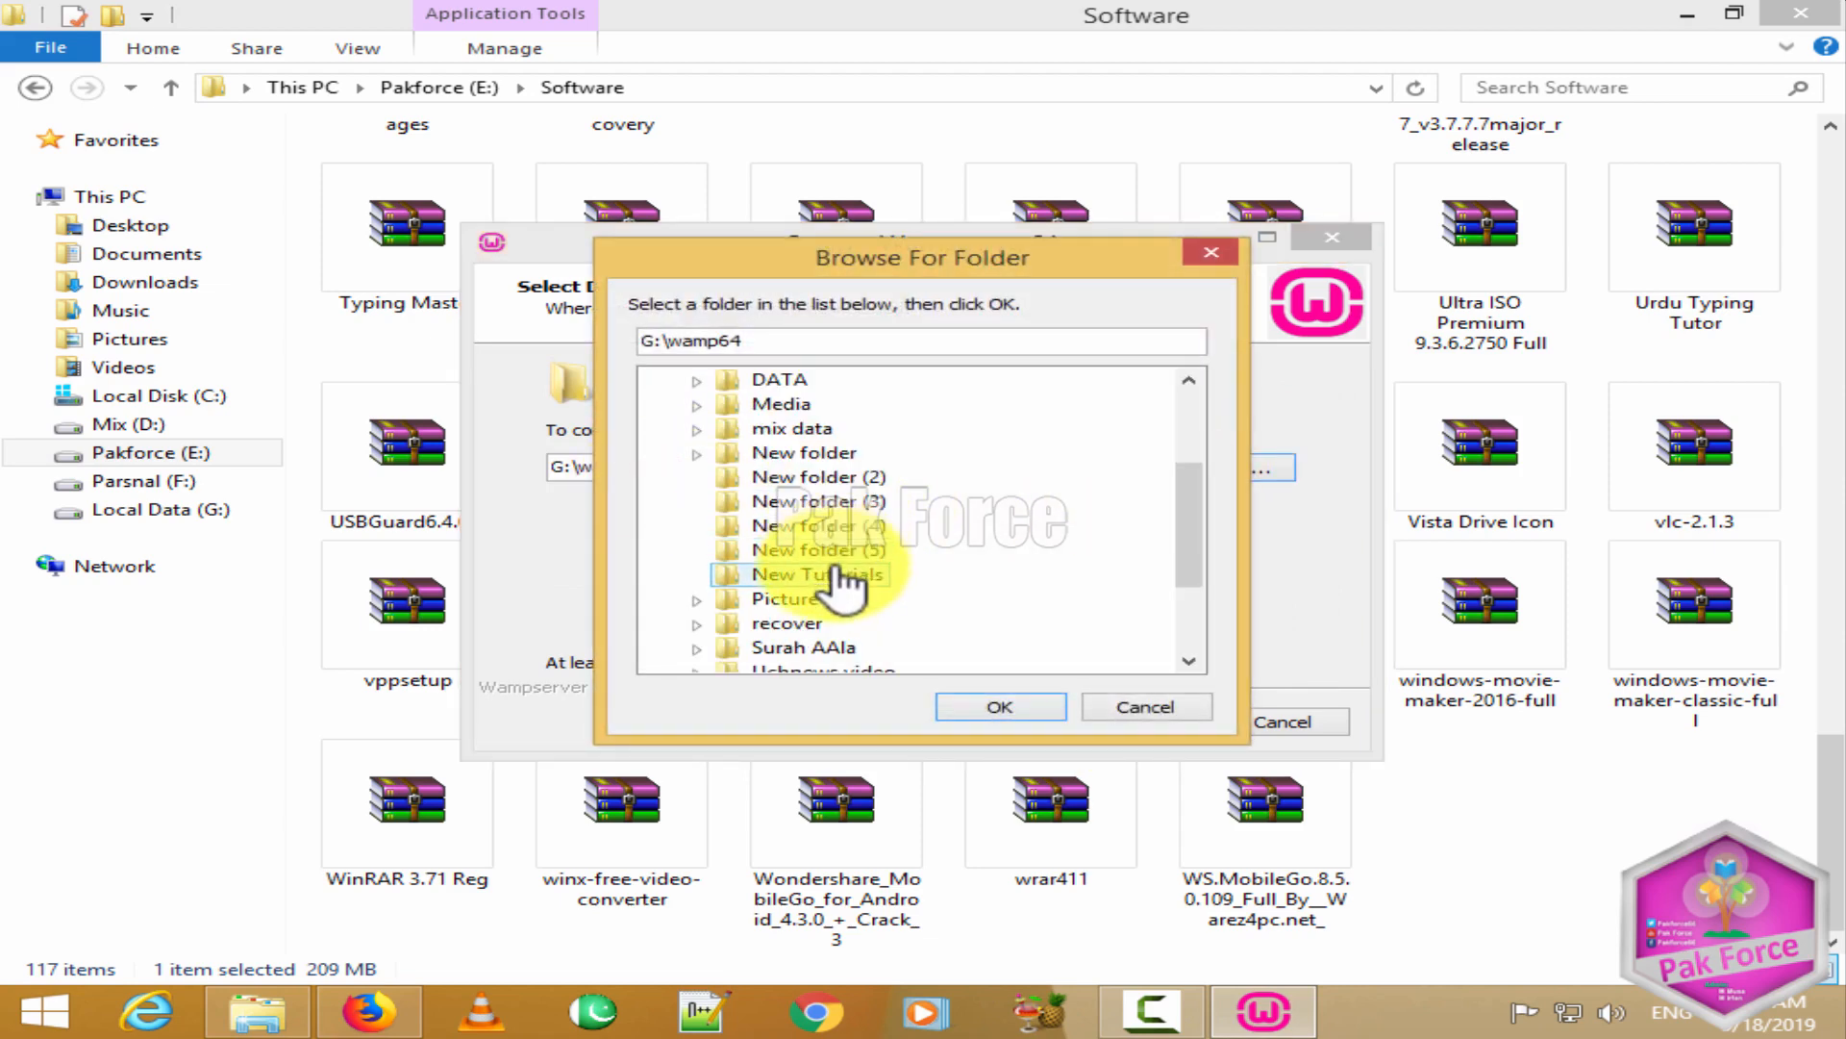
scroll(937, 623, "down", 1)
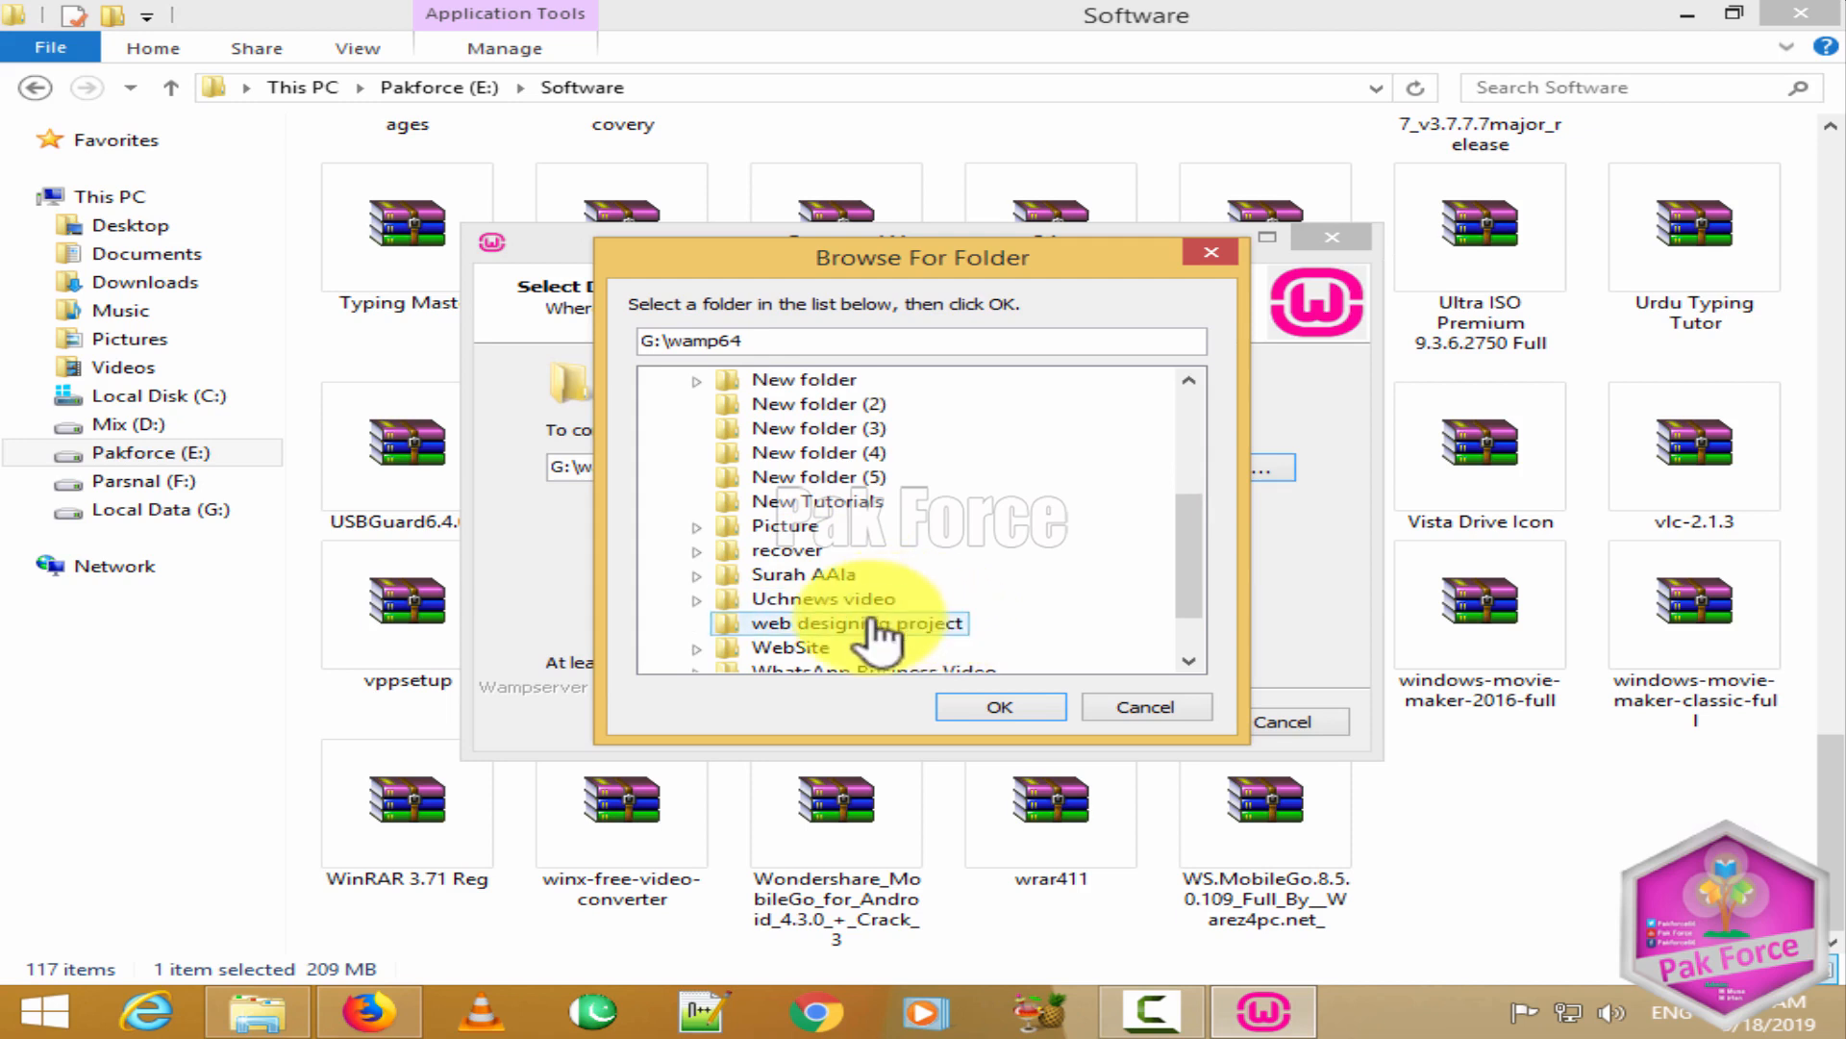
left_click(827, 646)
scroll(835, 662, "down", 1)
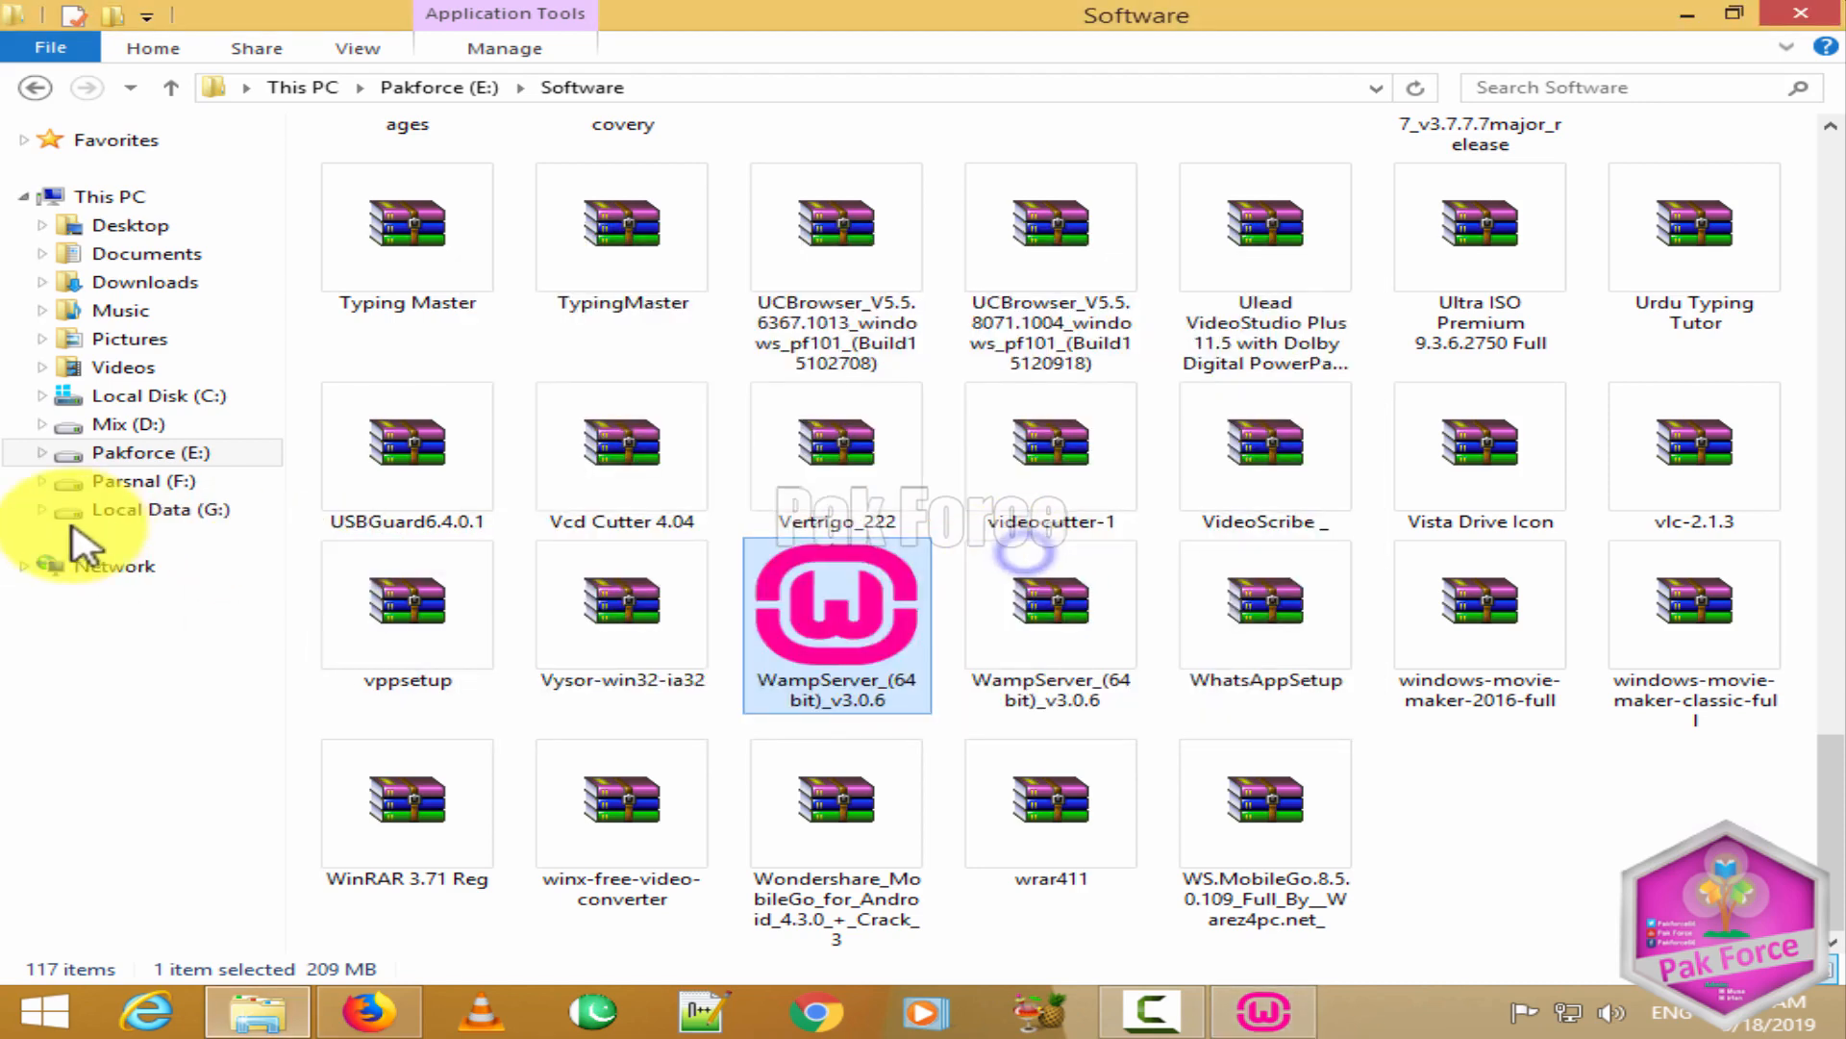
Step: Create a New folder inside G:\WebSite in File Explorer
left_click(92, 510)
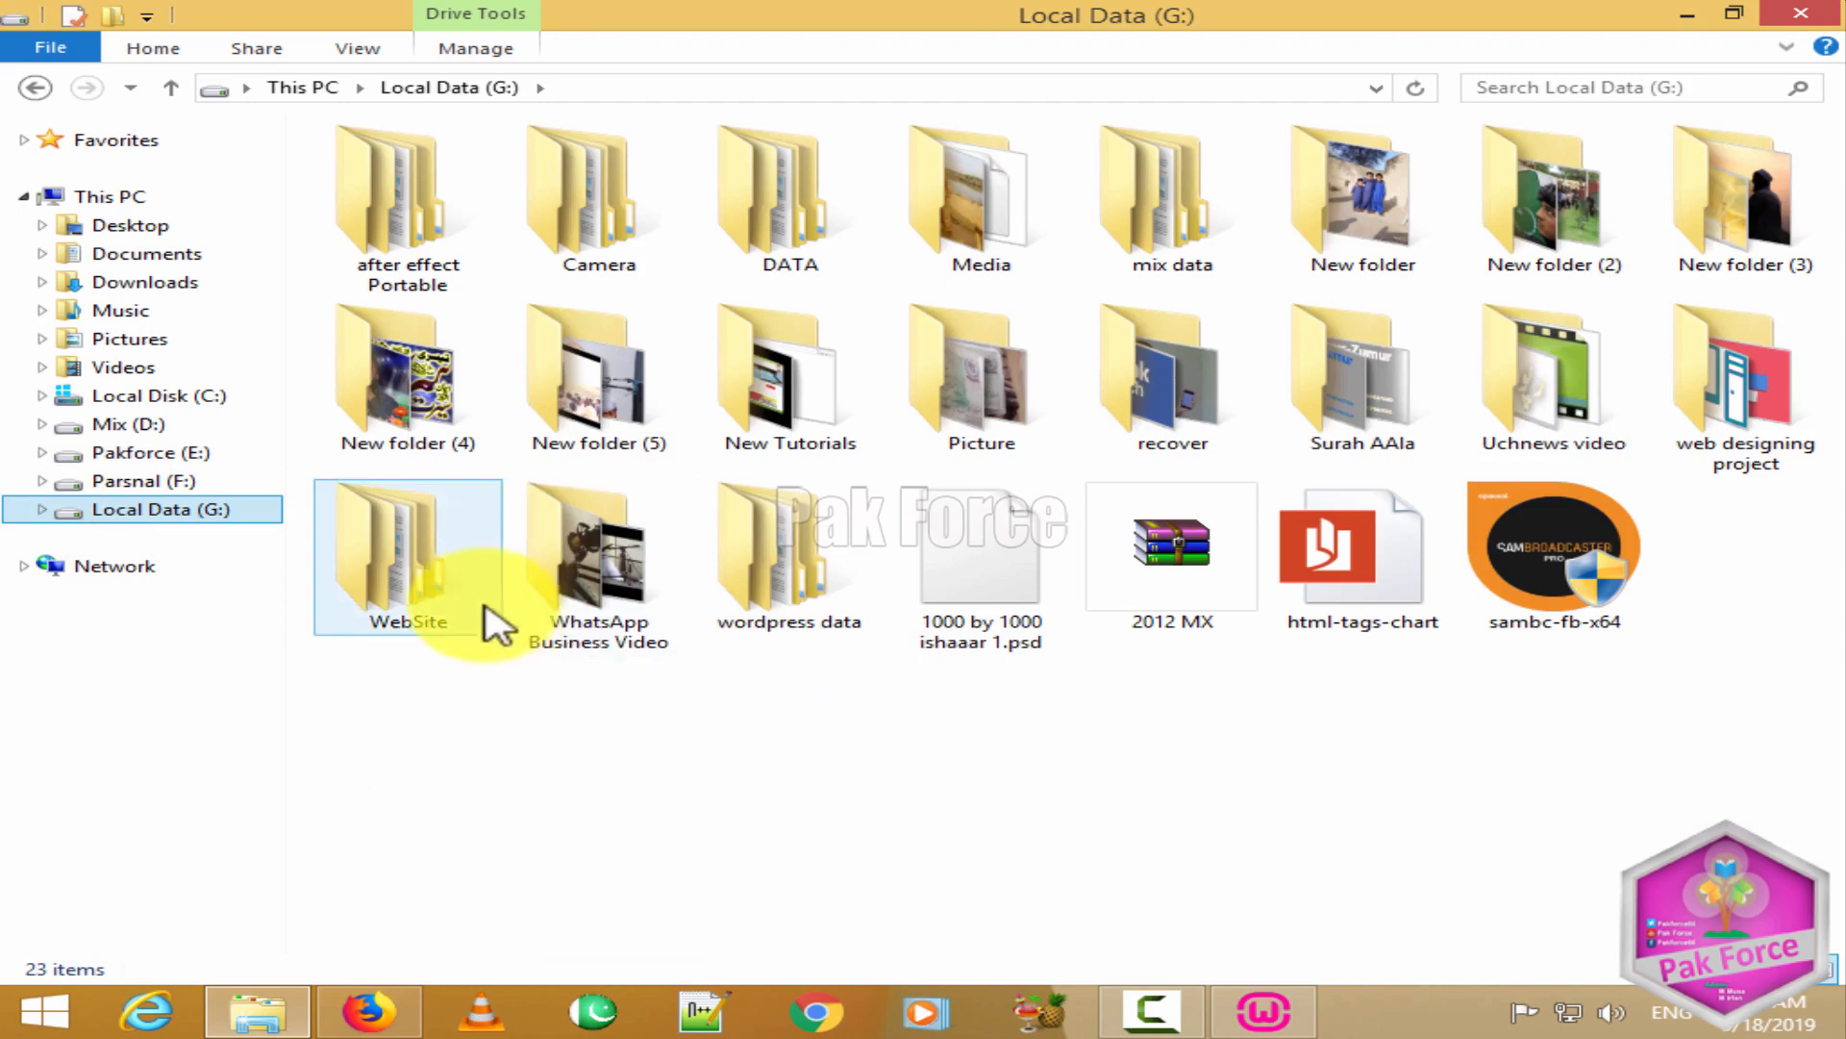
double_click(448, 563)
right_click(635, 333)
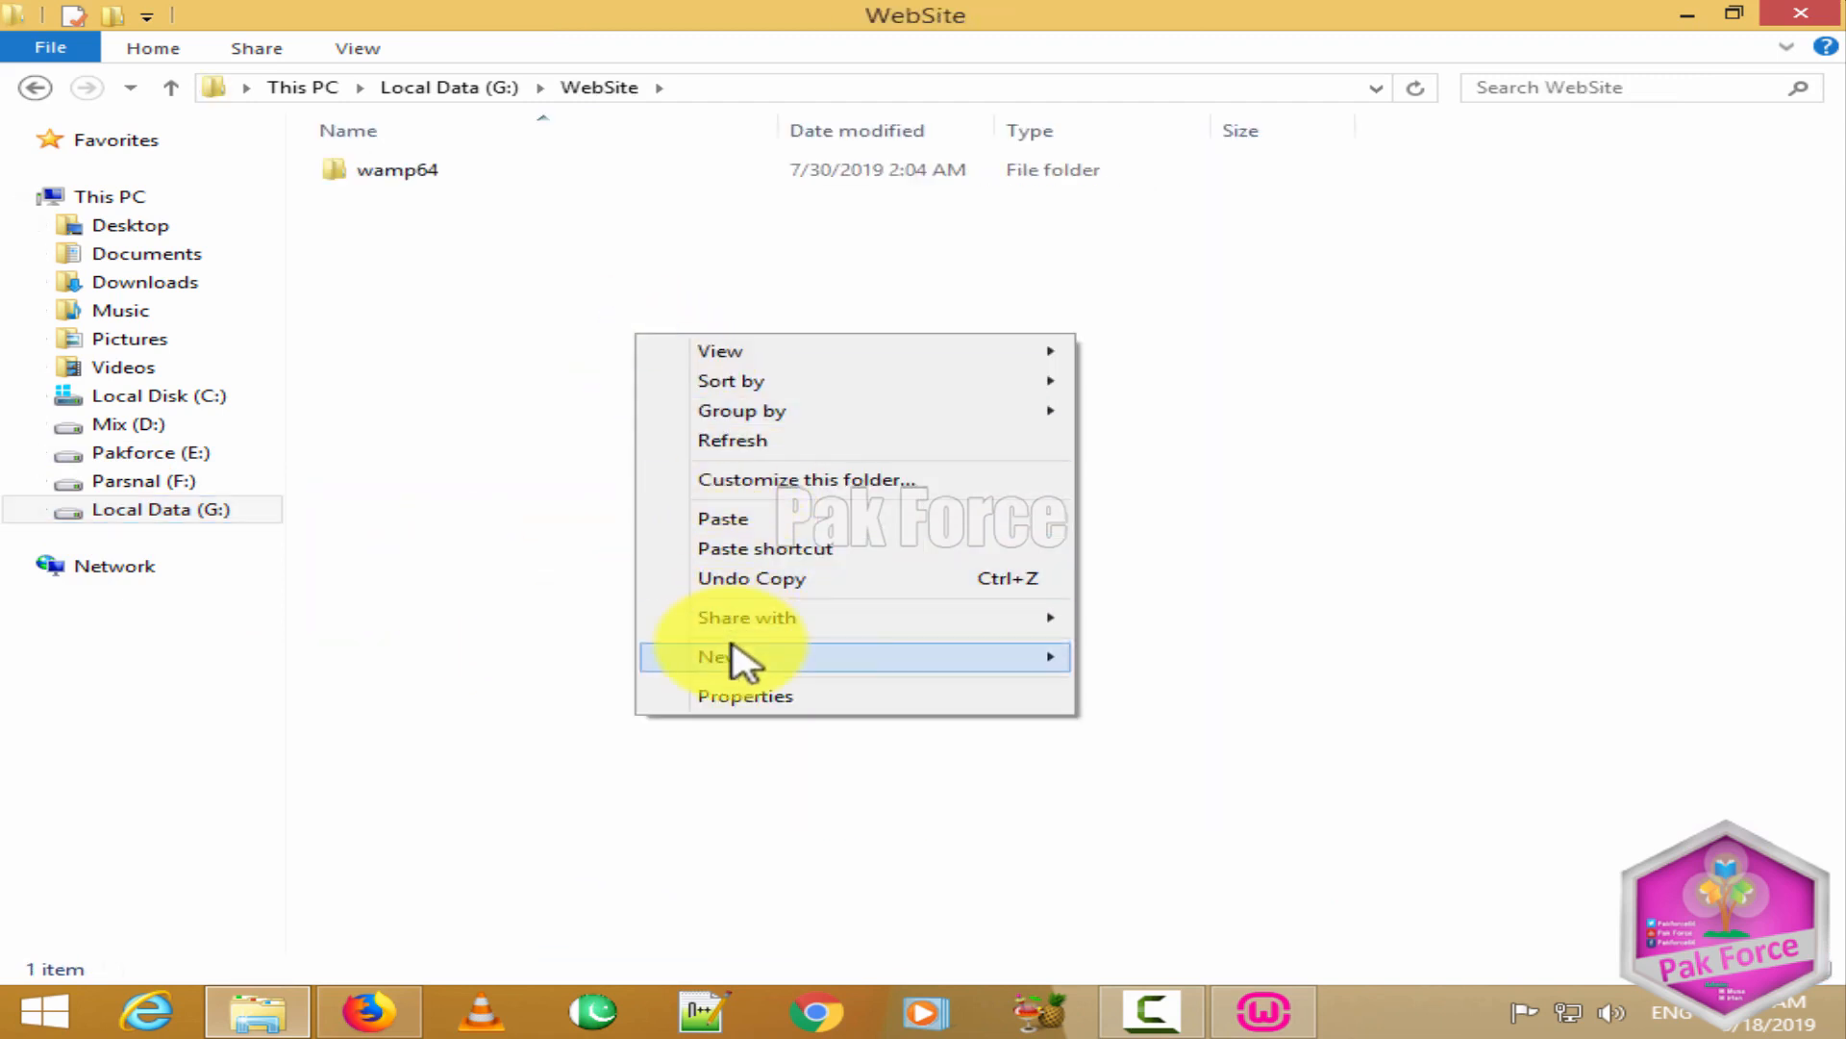
mouse_move(811, 667)
left_click(1158, 655)
left_click(598, 172)
left_click(610, 296)
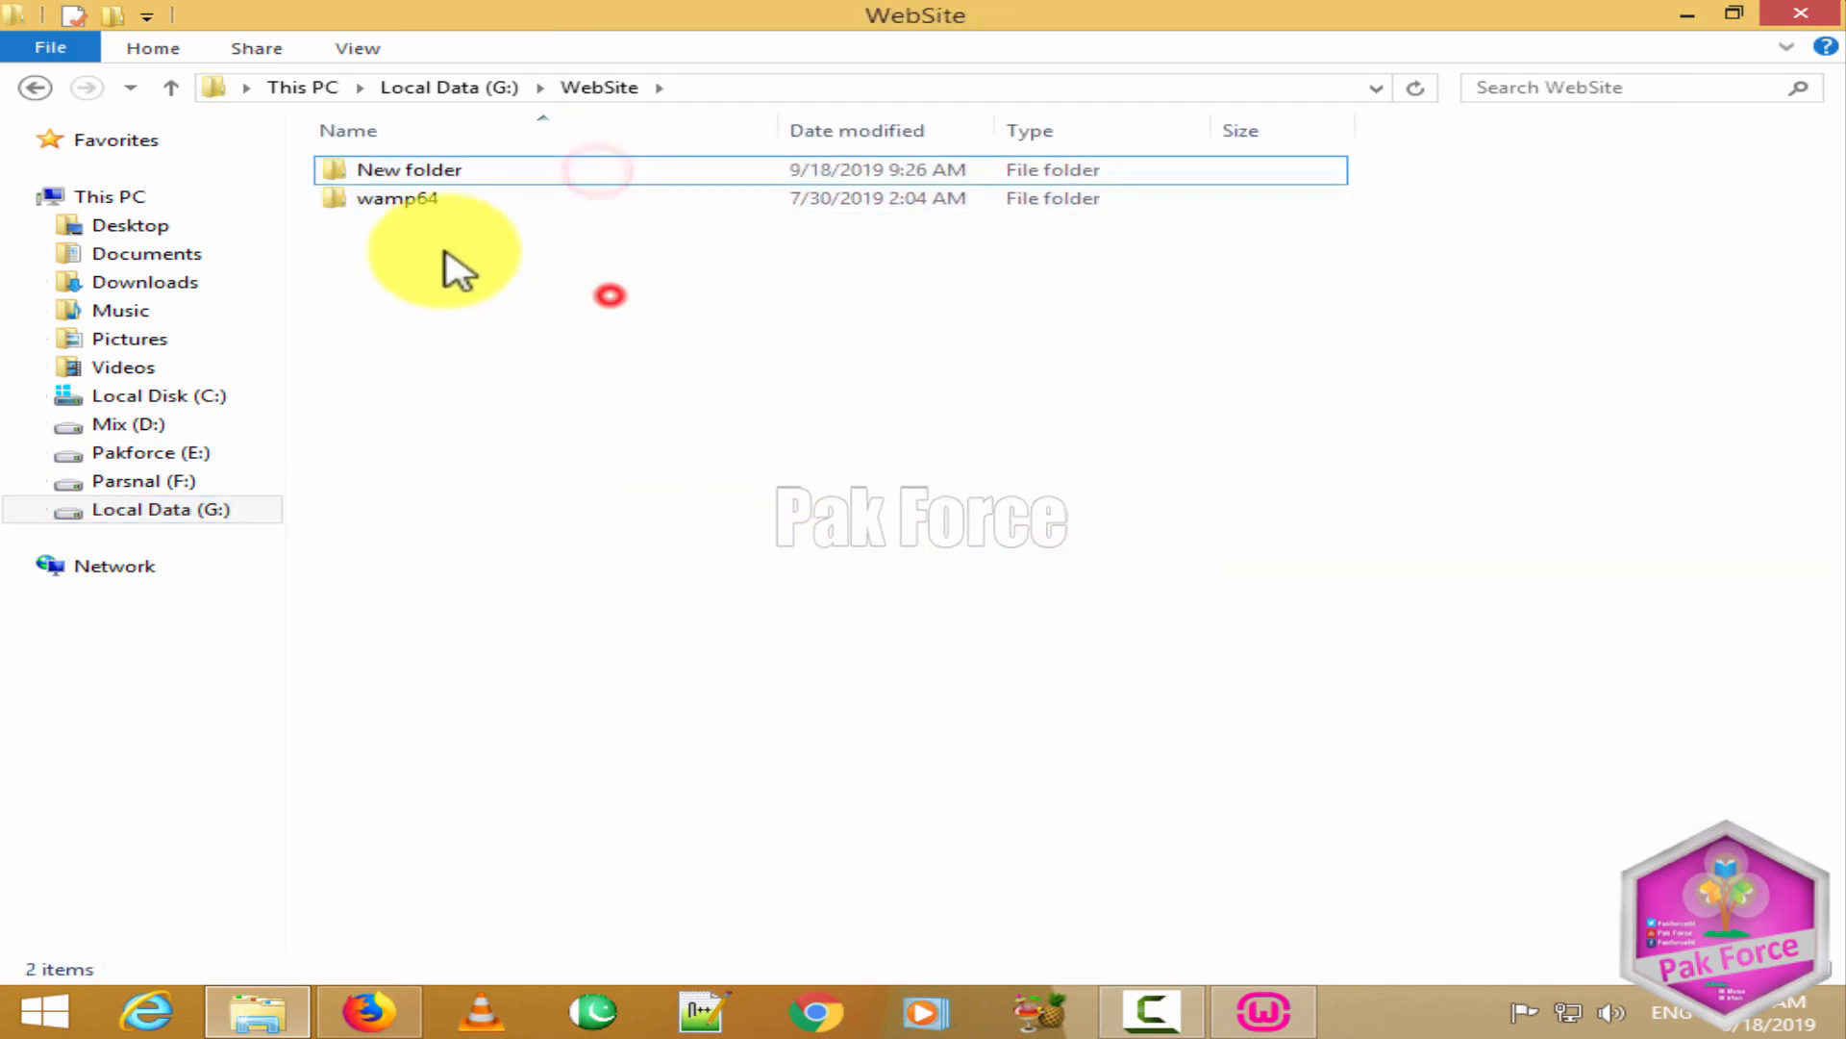
Step: Back in WampServer Setup, cancel the folder picker and reopen it at G:\wamp64
left_click(1274, 1015)
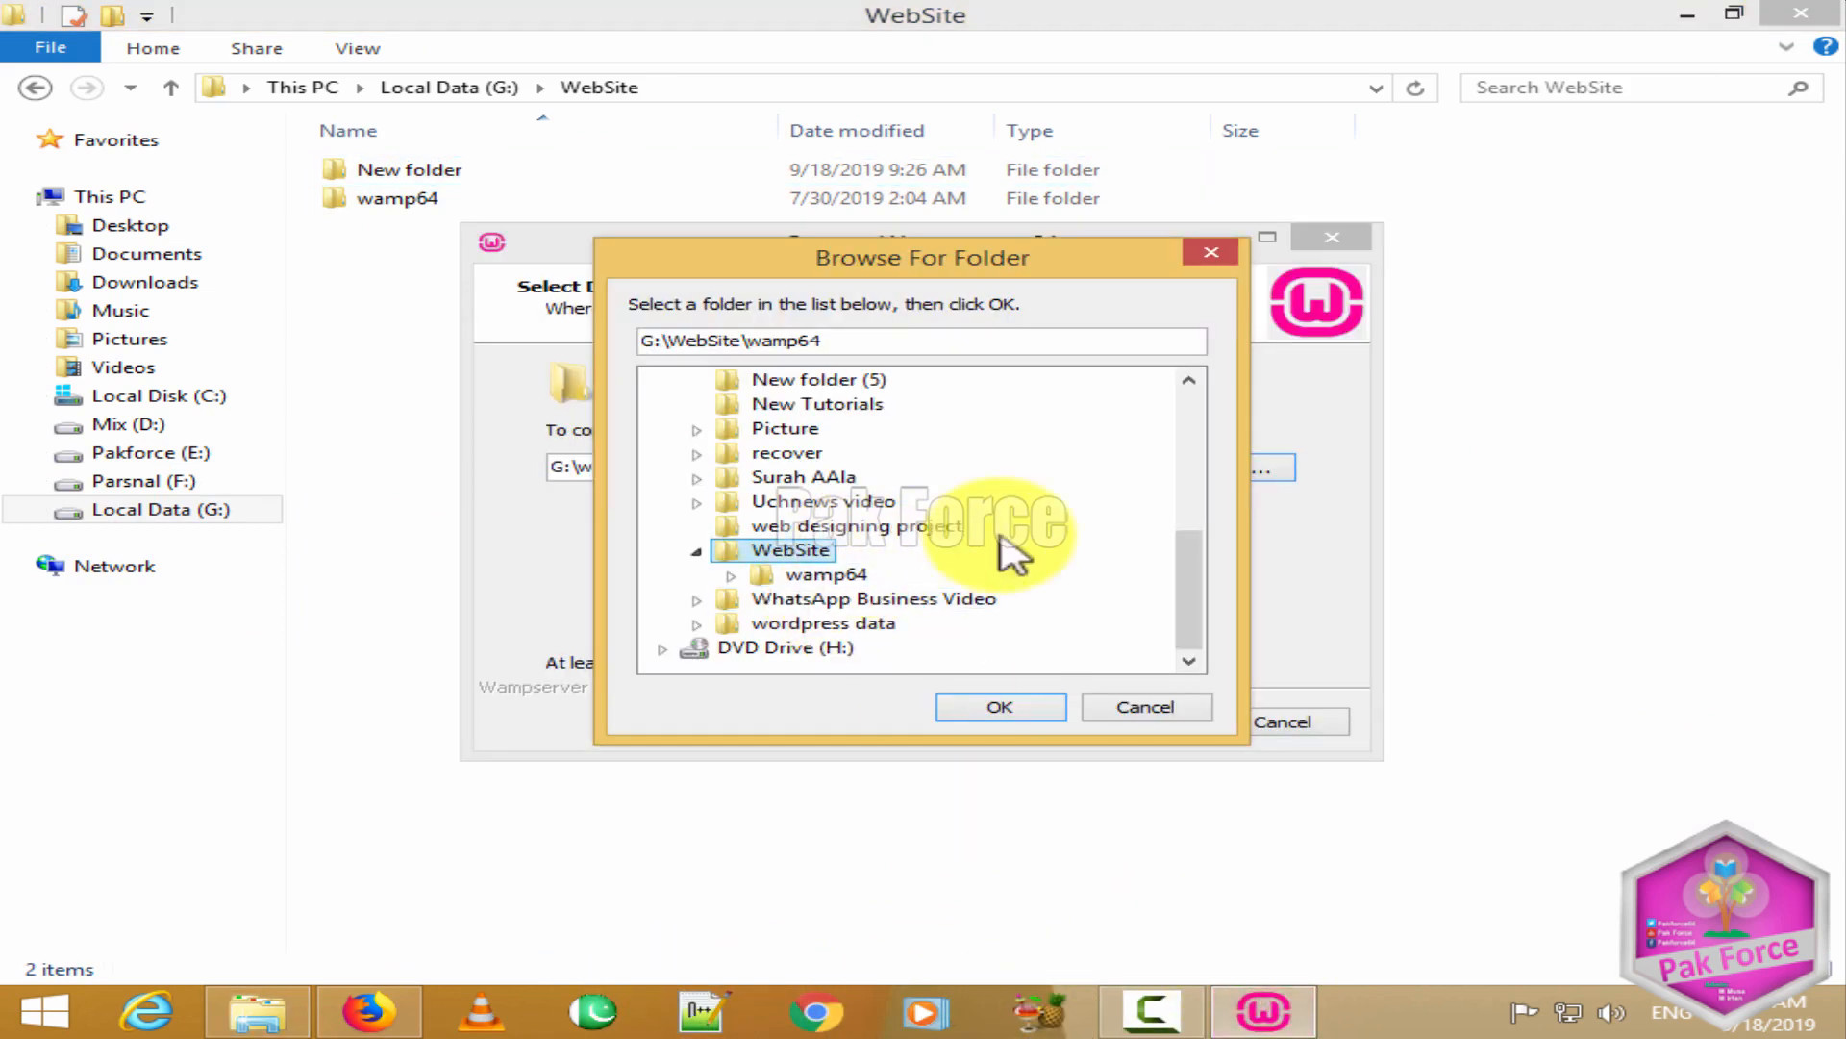
left_click(1120, 721)
left_click(1217, 475)
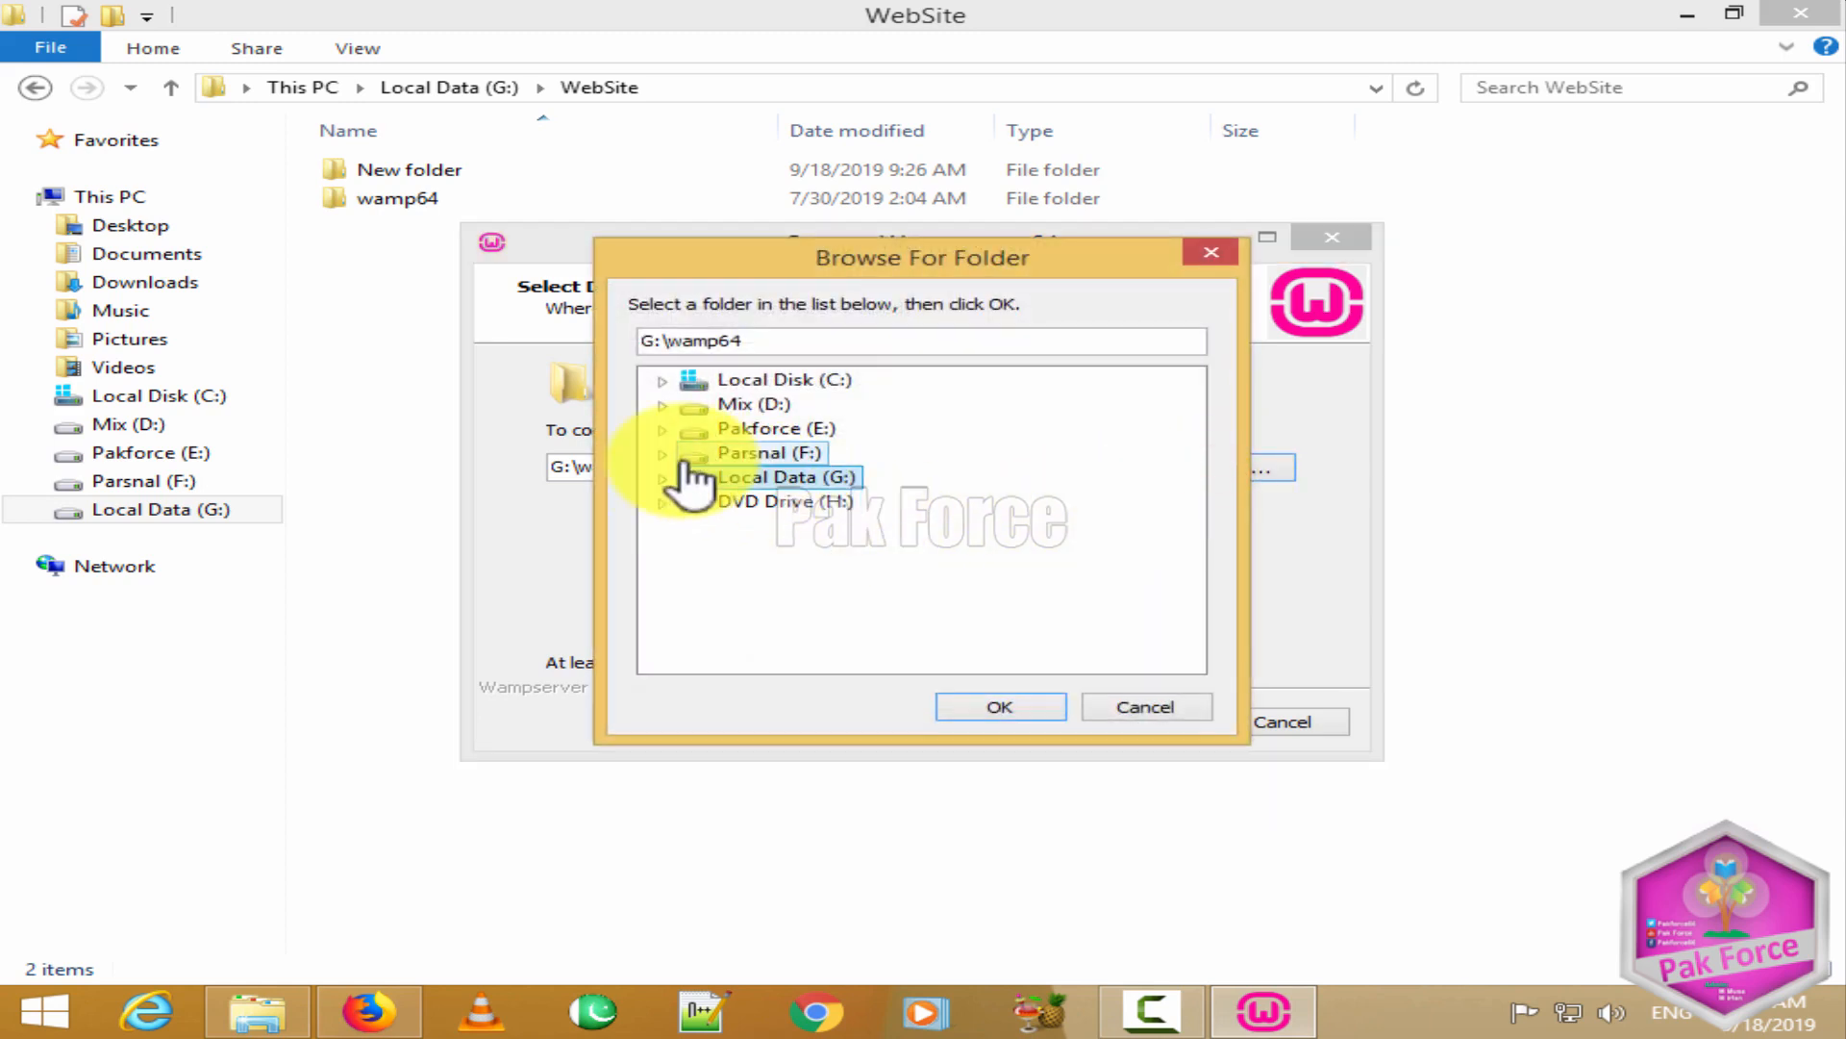
Step: Choose G:\WebSite\wamp64 as the install folder and accept the low disk space warning
left_click(662, 479)
scroll(875, 654, "down", 3)
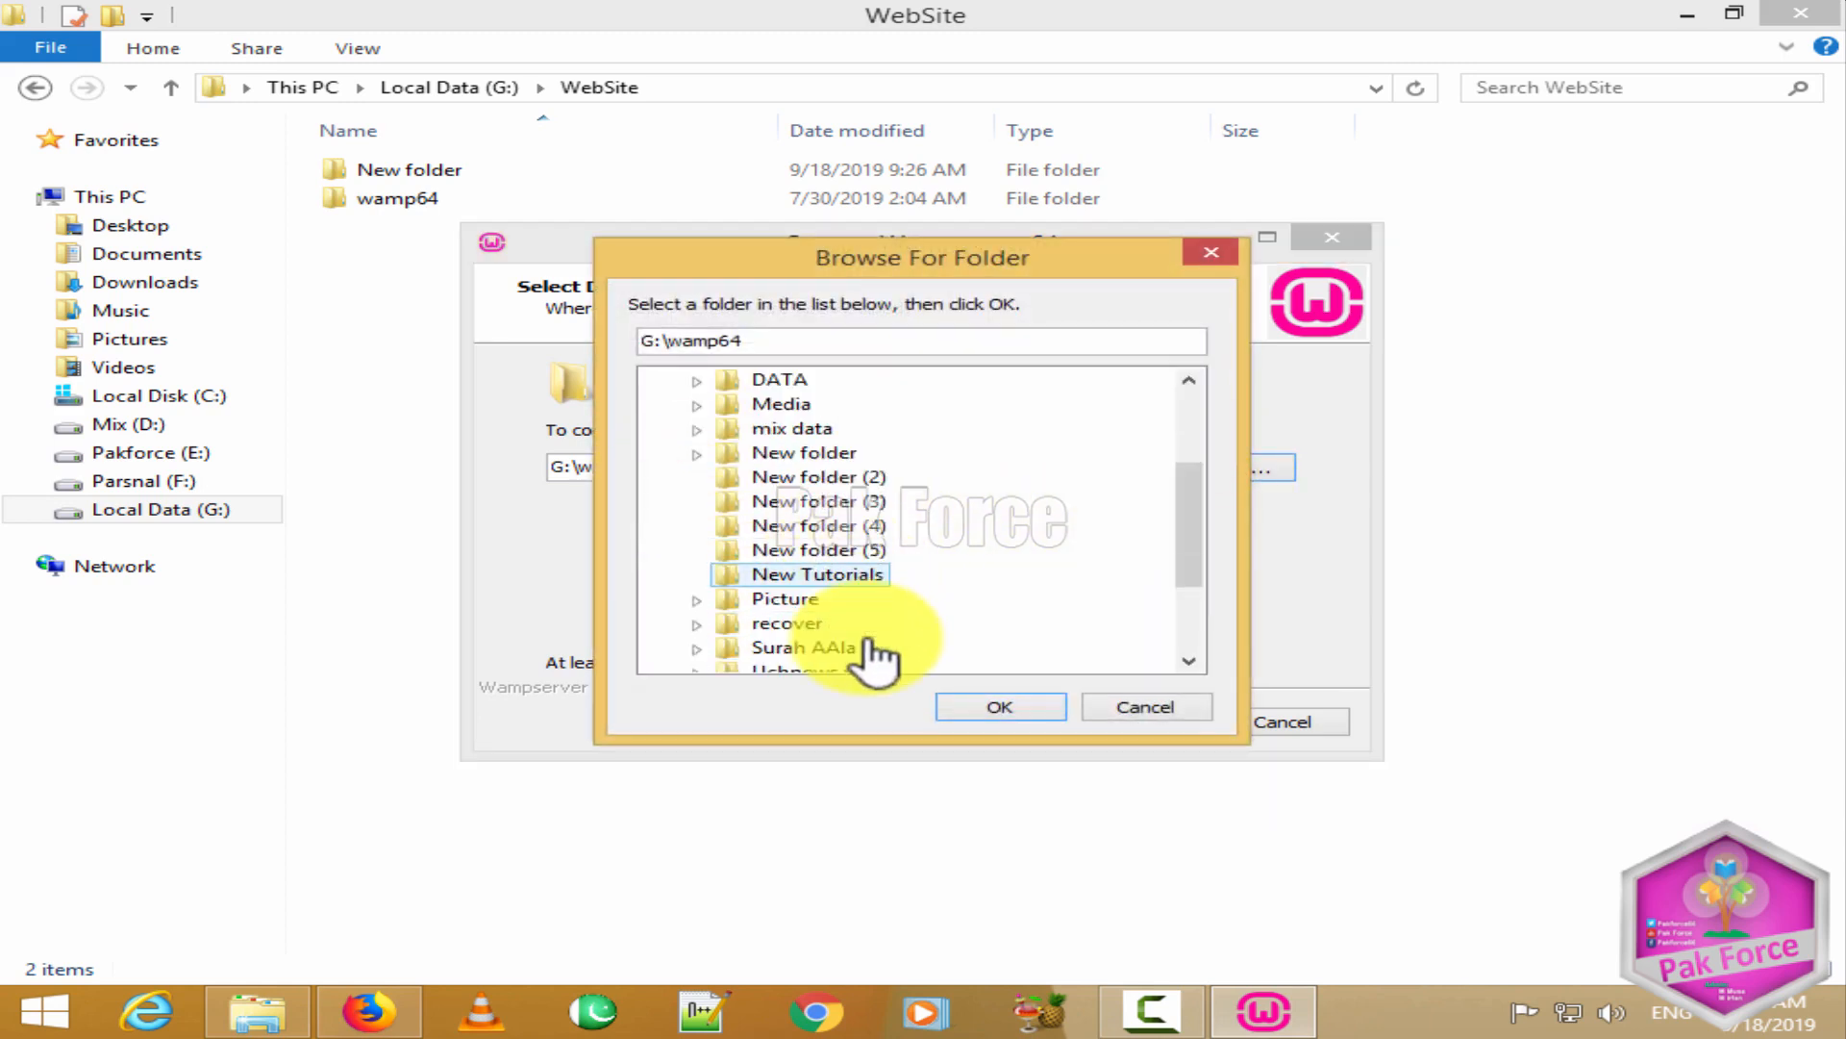
double_click(824, 575)
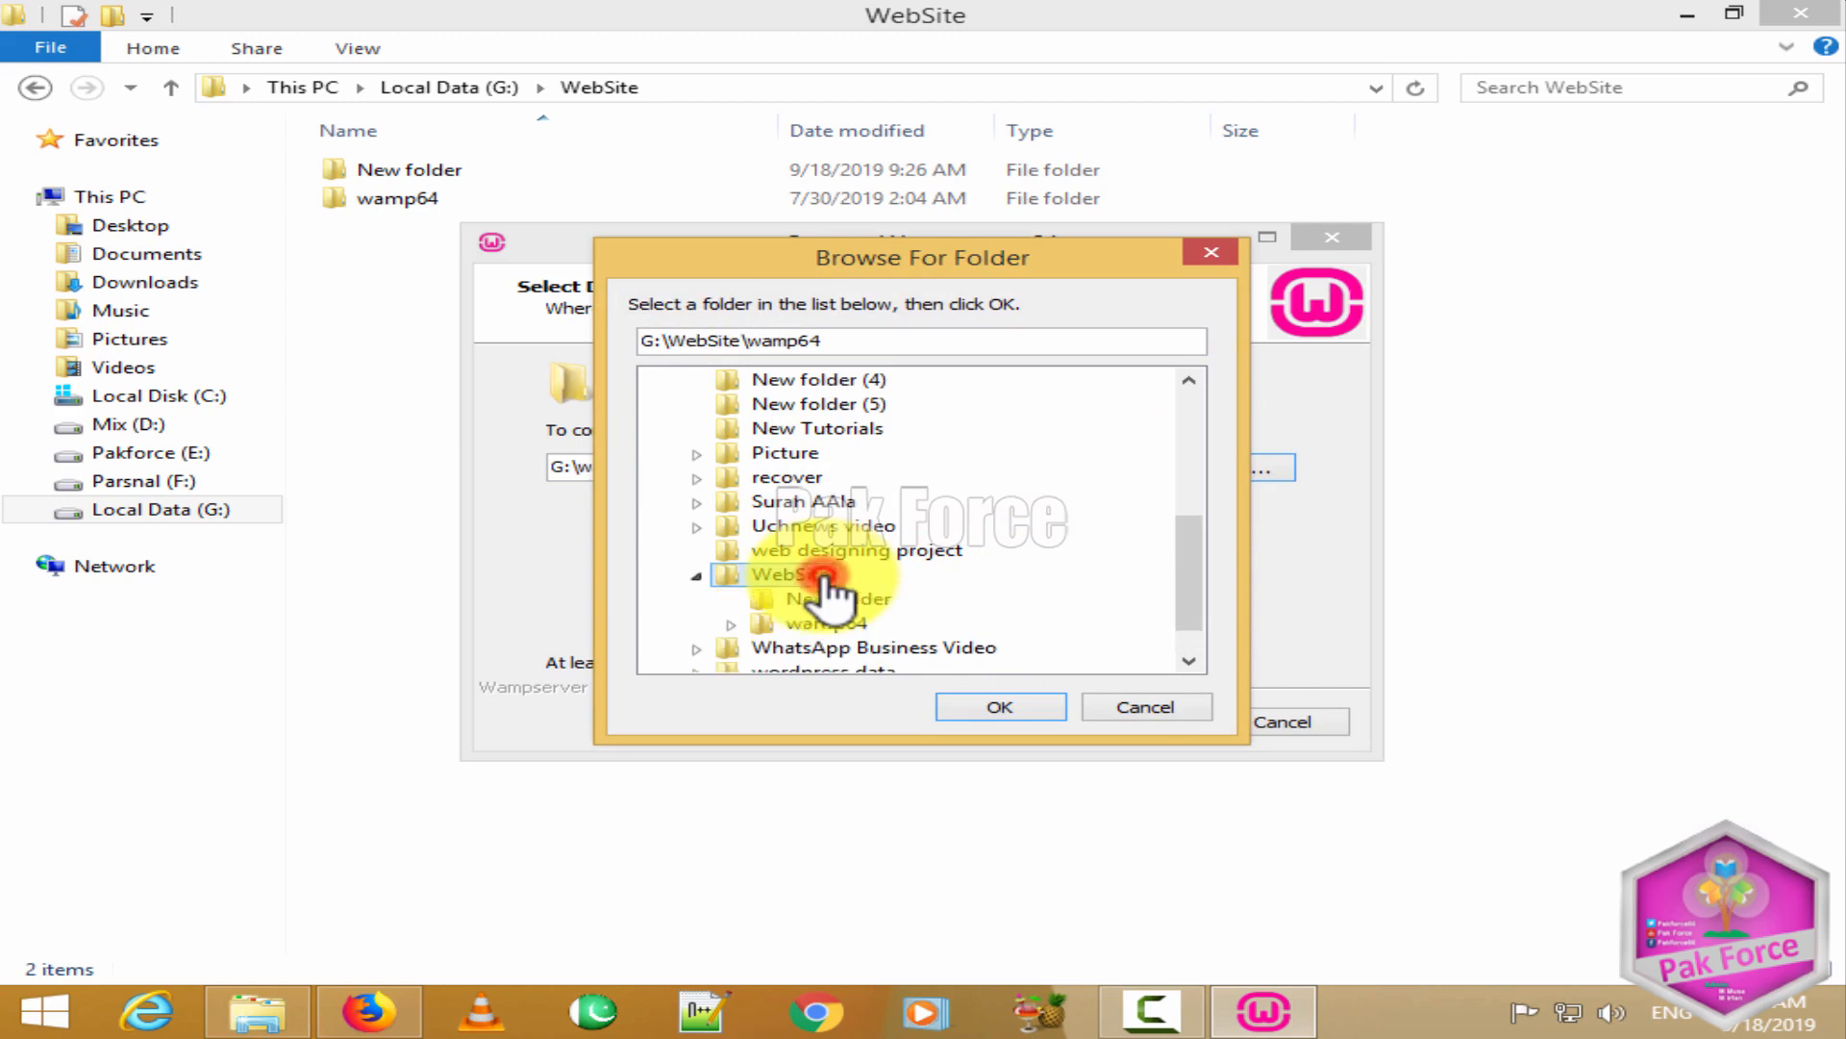
left_click(996, 710)
left_click(1127, 723)
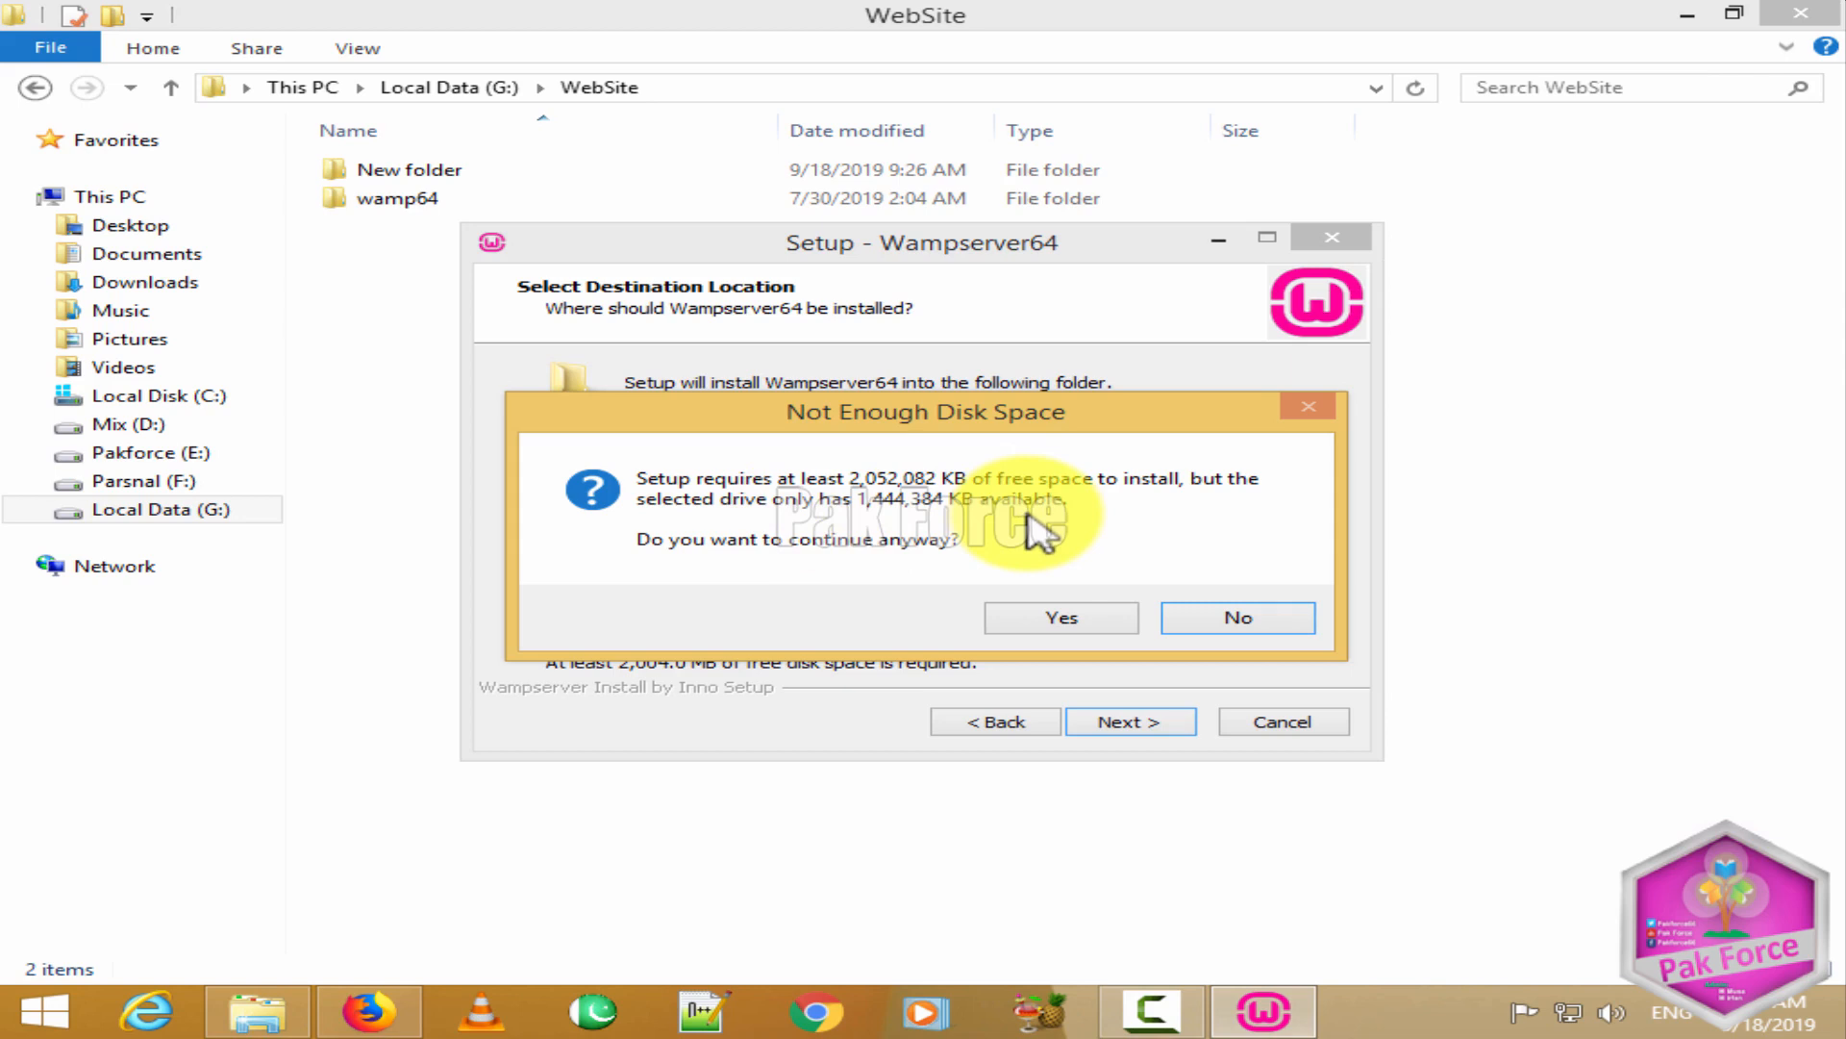
left_click(1064, 615)
Step: Start the install, acknowledge the path-contains-space warning, and begin exiting setup
left_click(1145, 733)
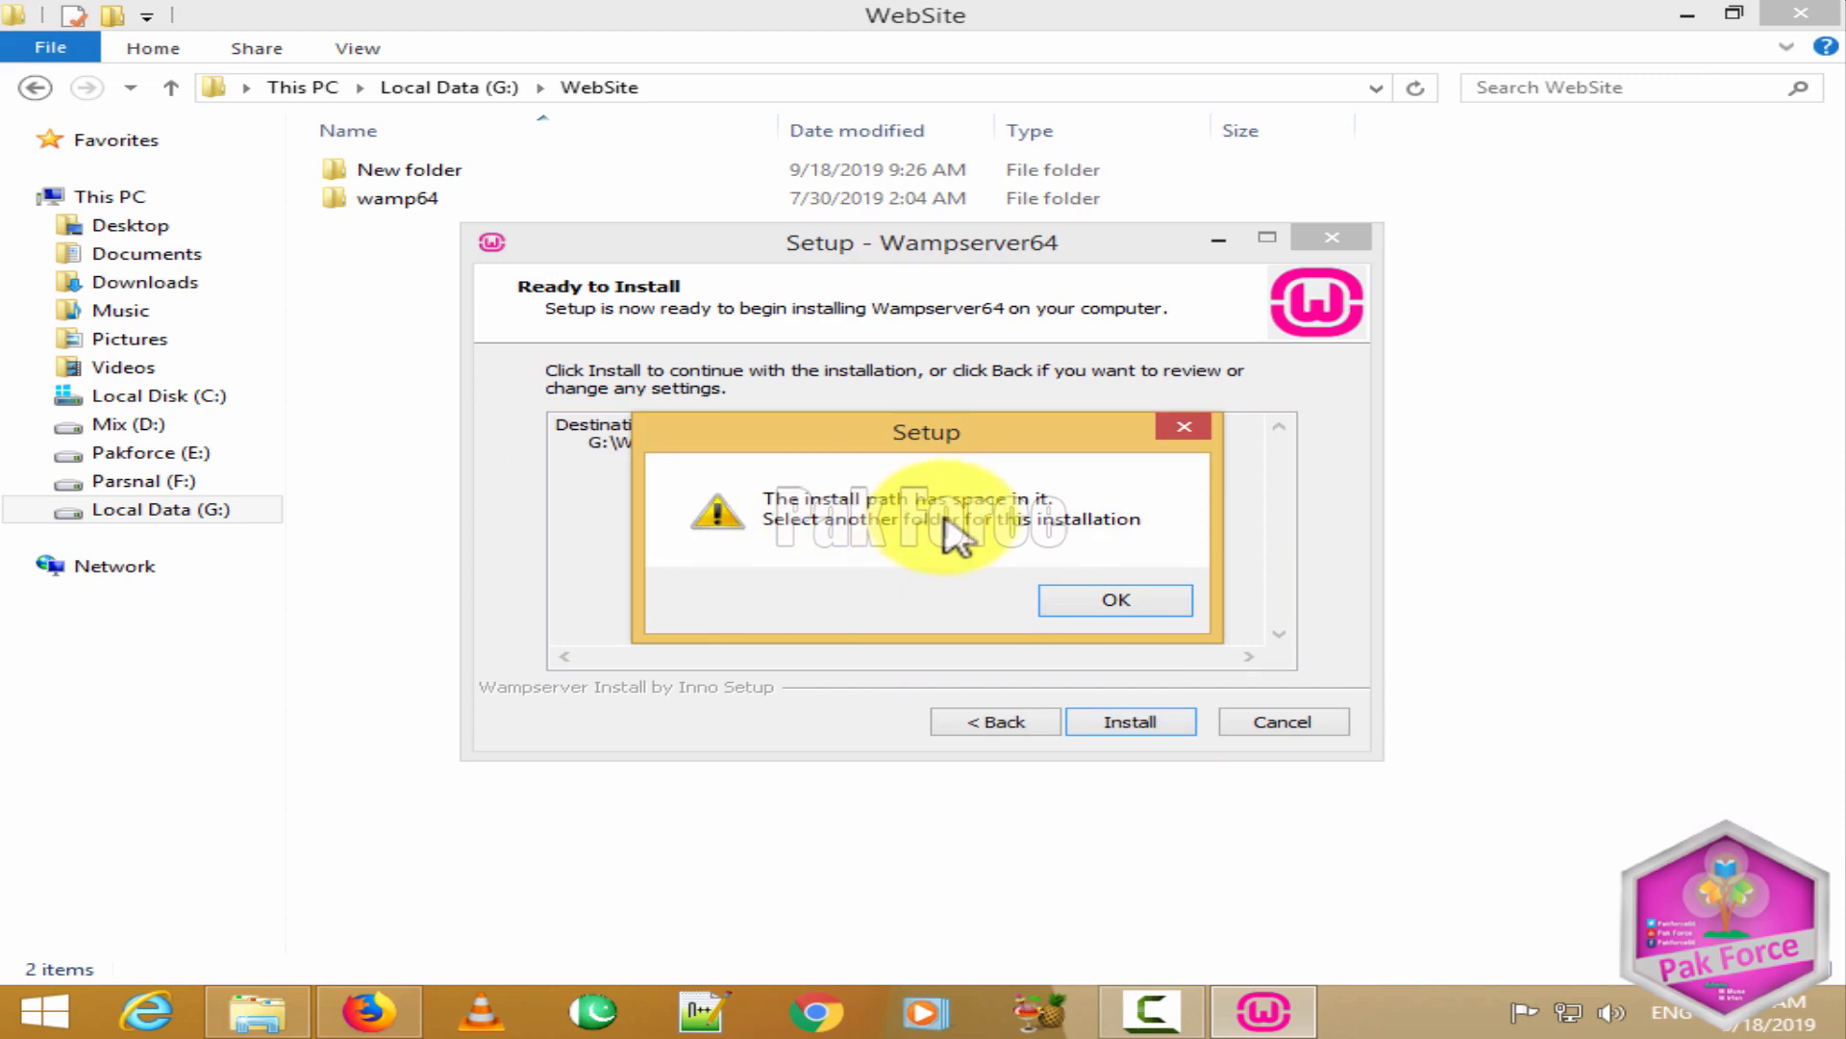
left_click(1077, 604)
left_click(1320, 237)
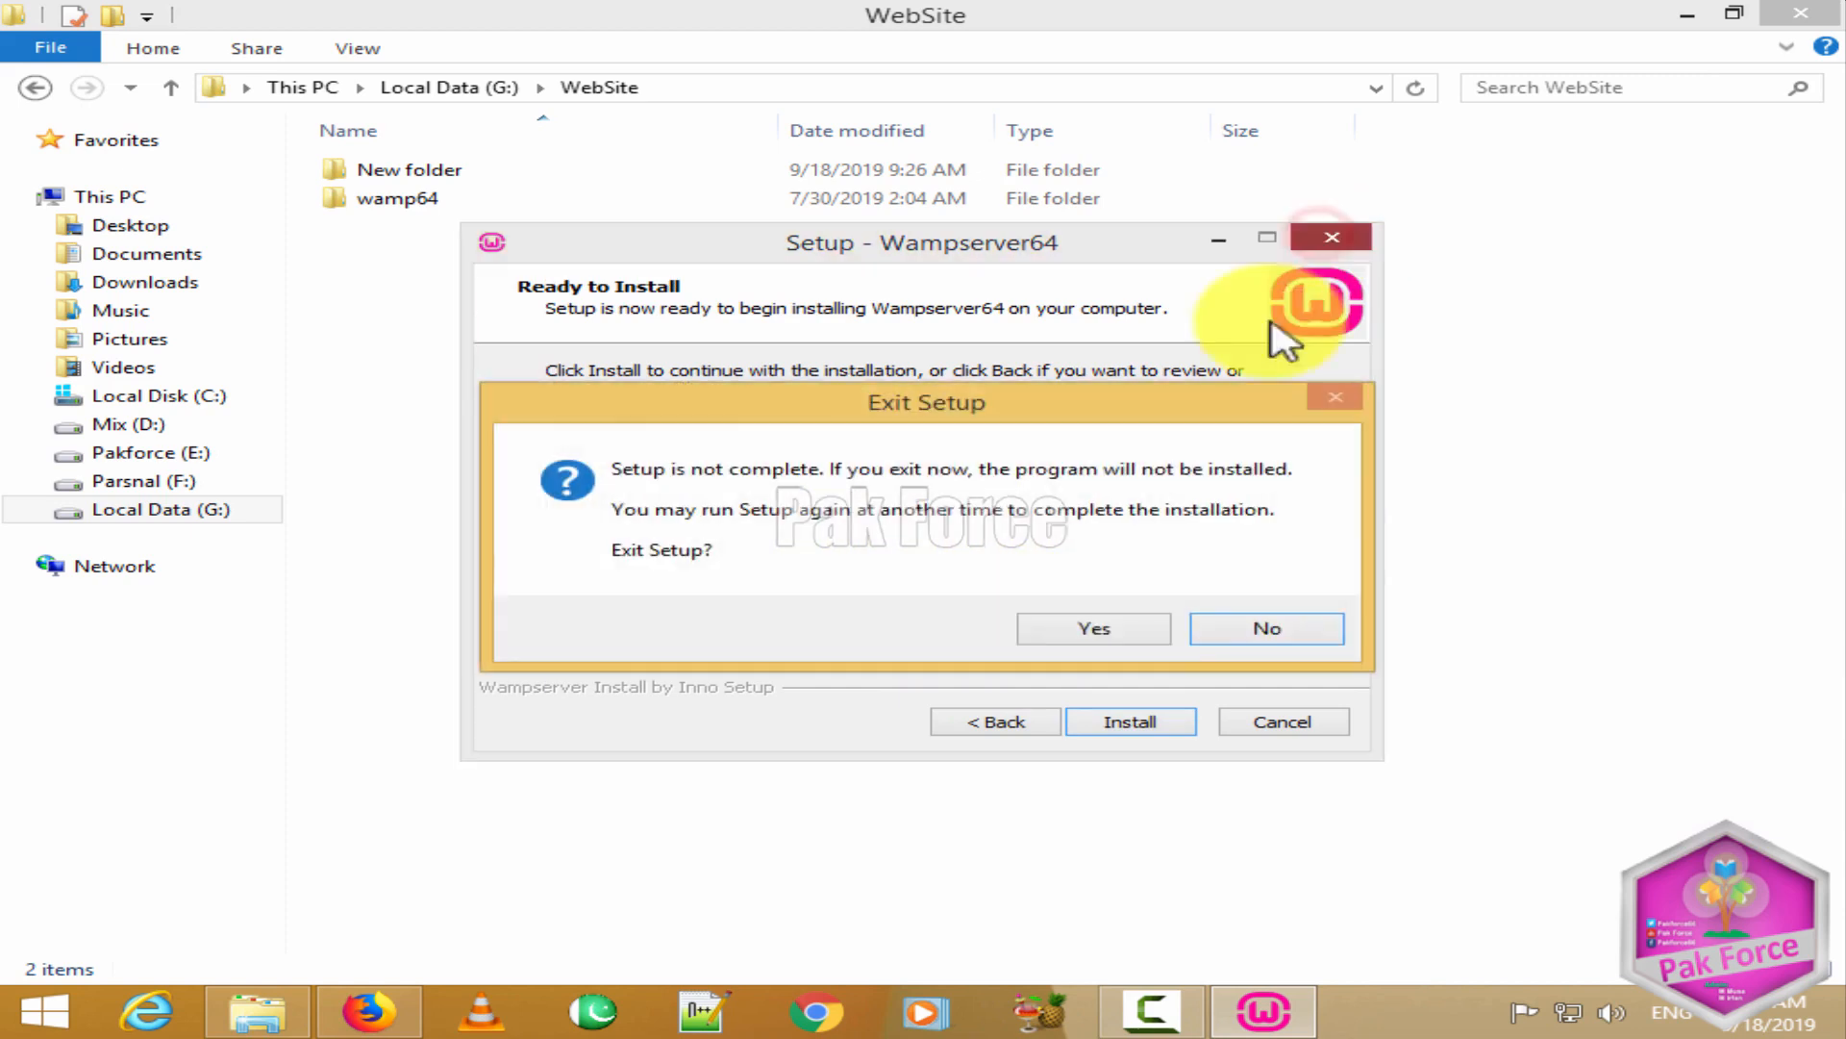
left_click(1262, 627)
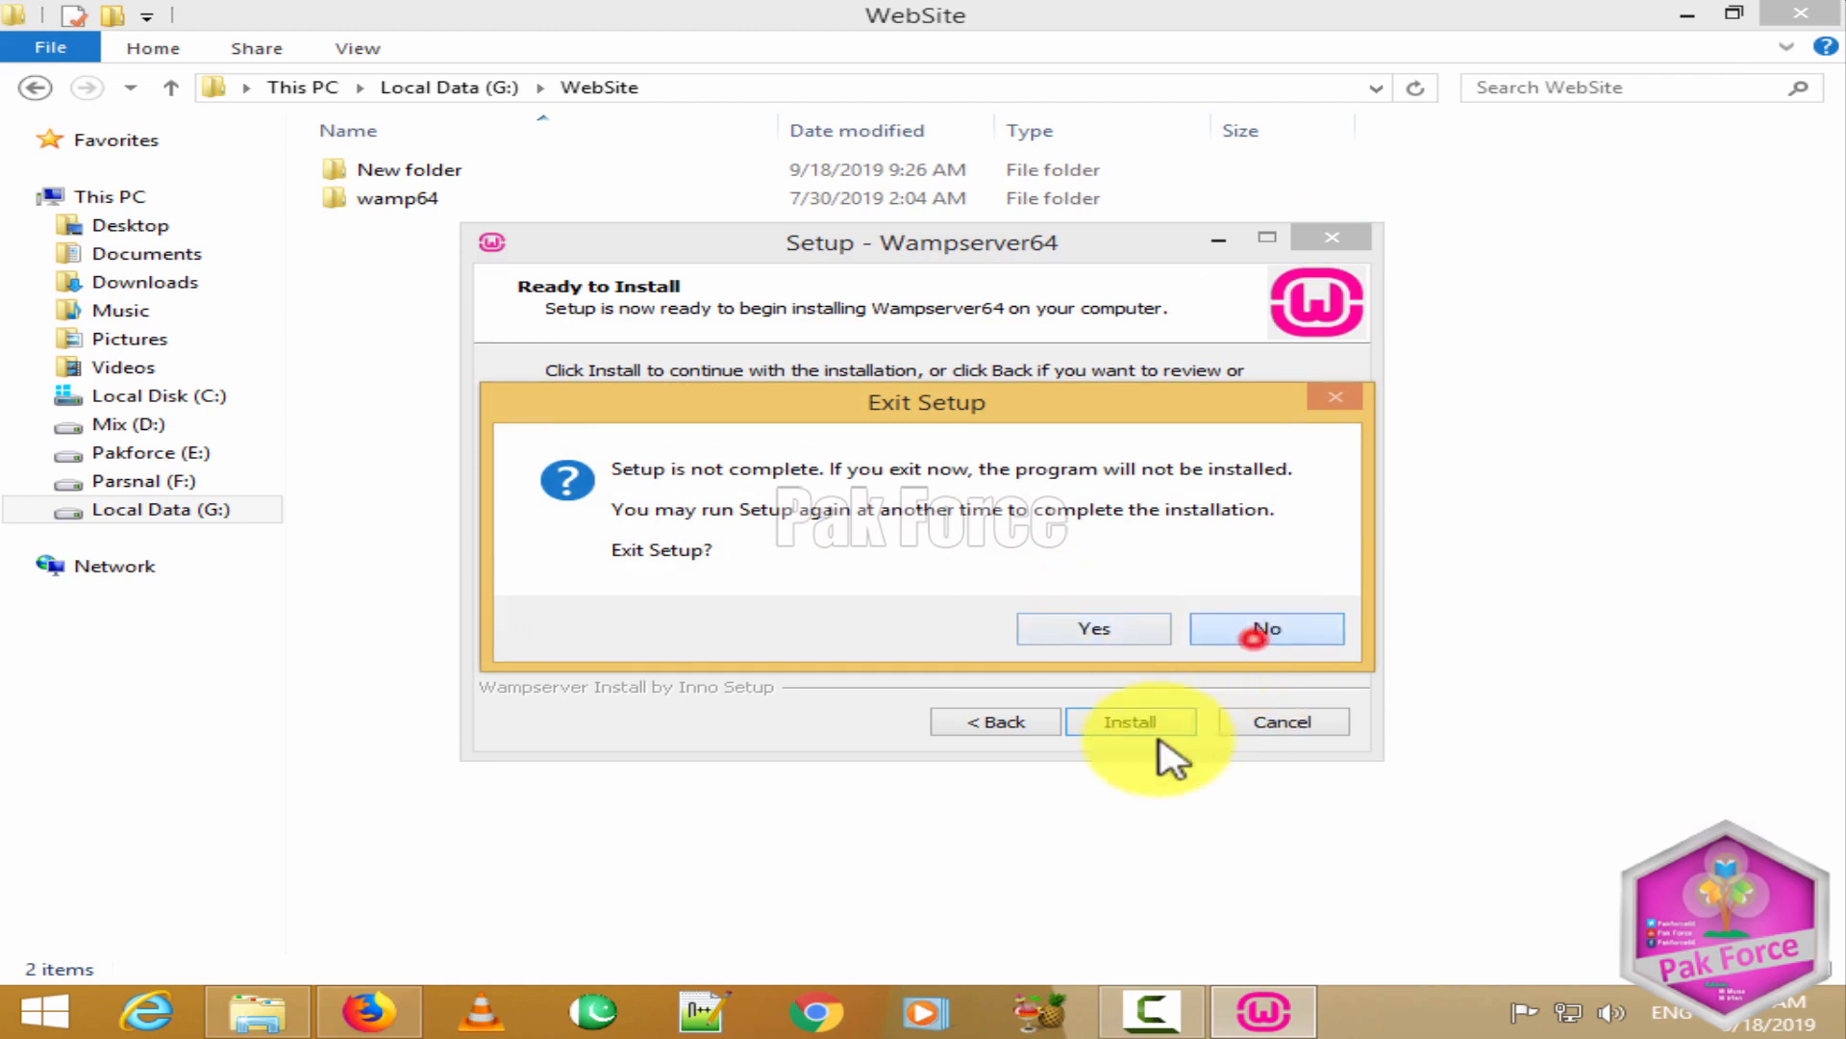
left_click(1332, 239)
Step: Quit WampServer setup and delete the leftover New folder from WebSite
left_click(1097, 632)
right_click(522, 371)
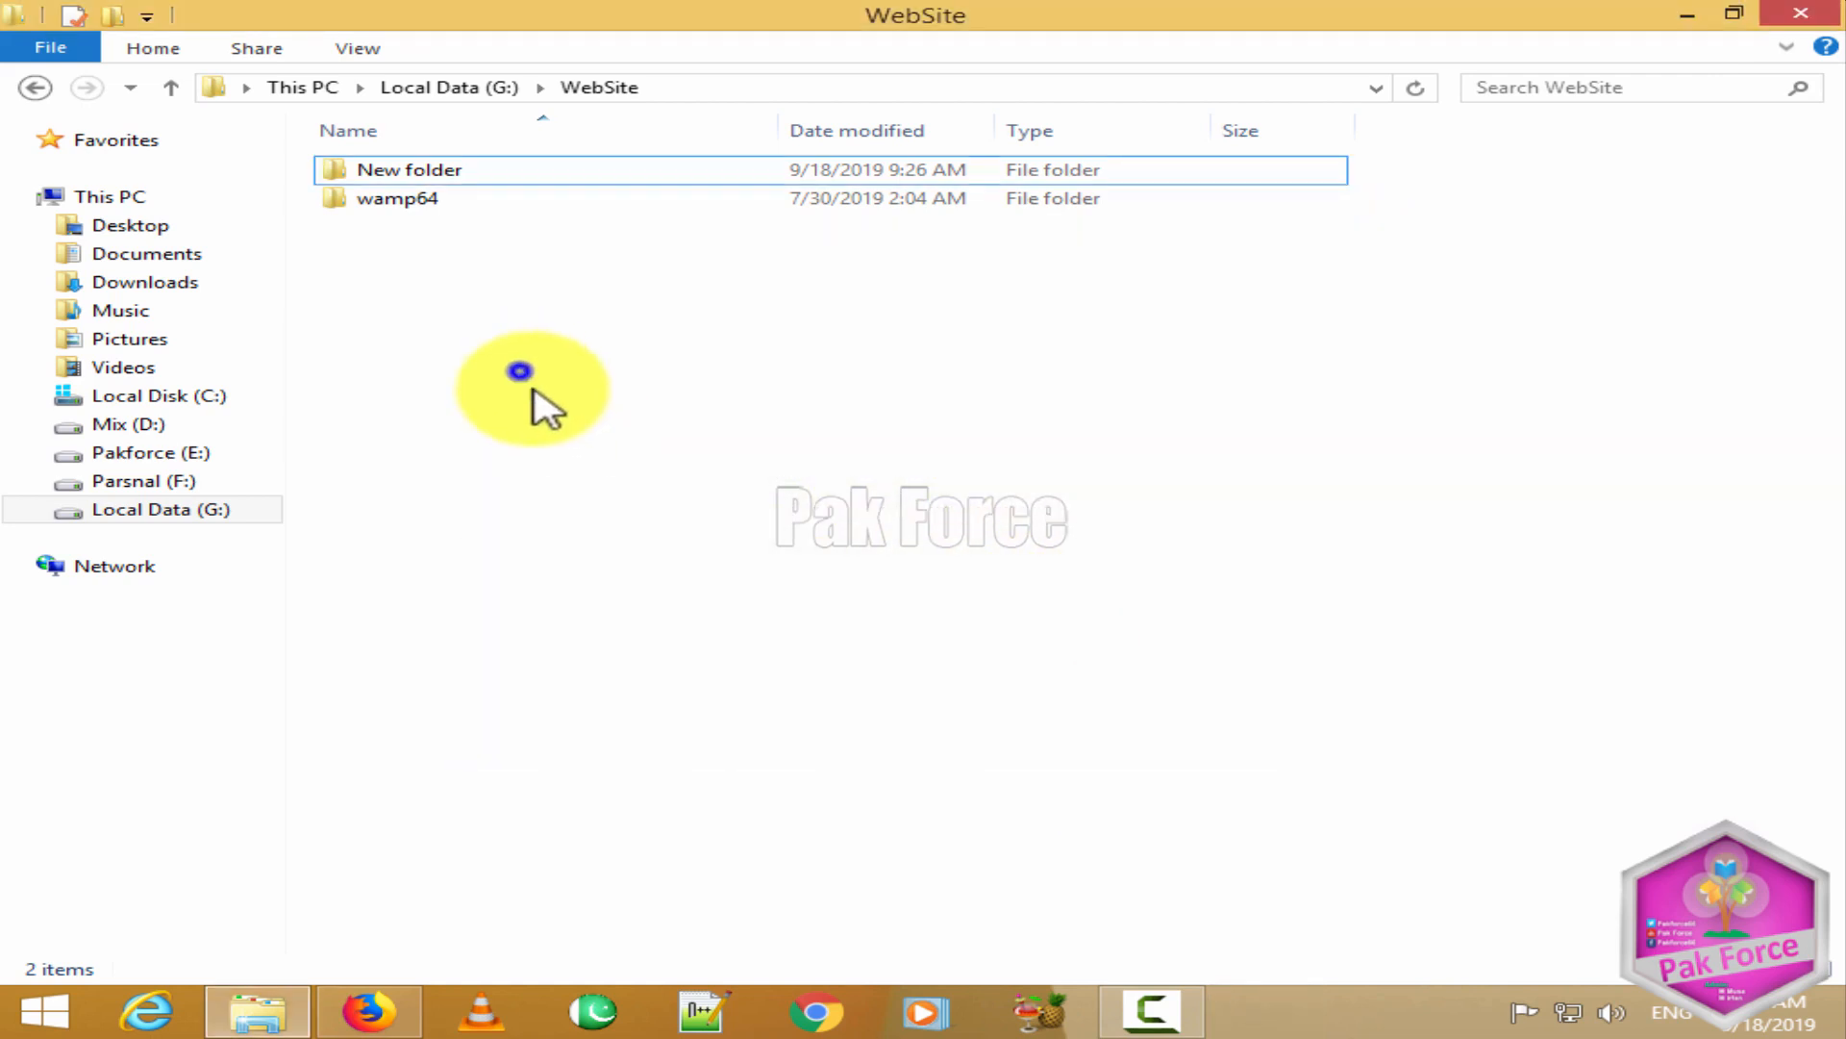
left_click(548, 484)
left_click(456, 169)
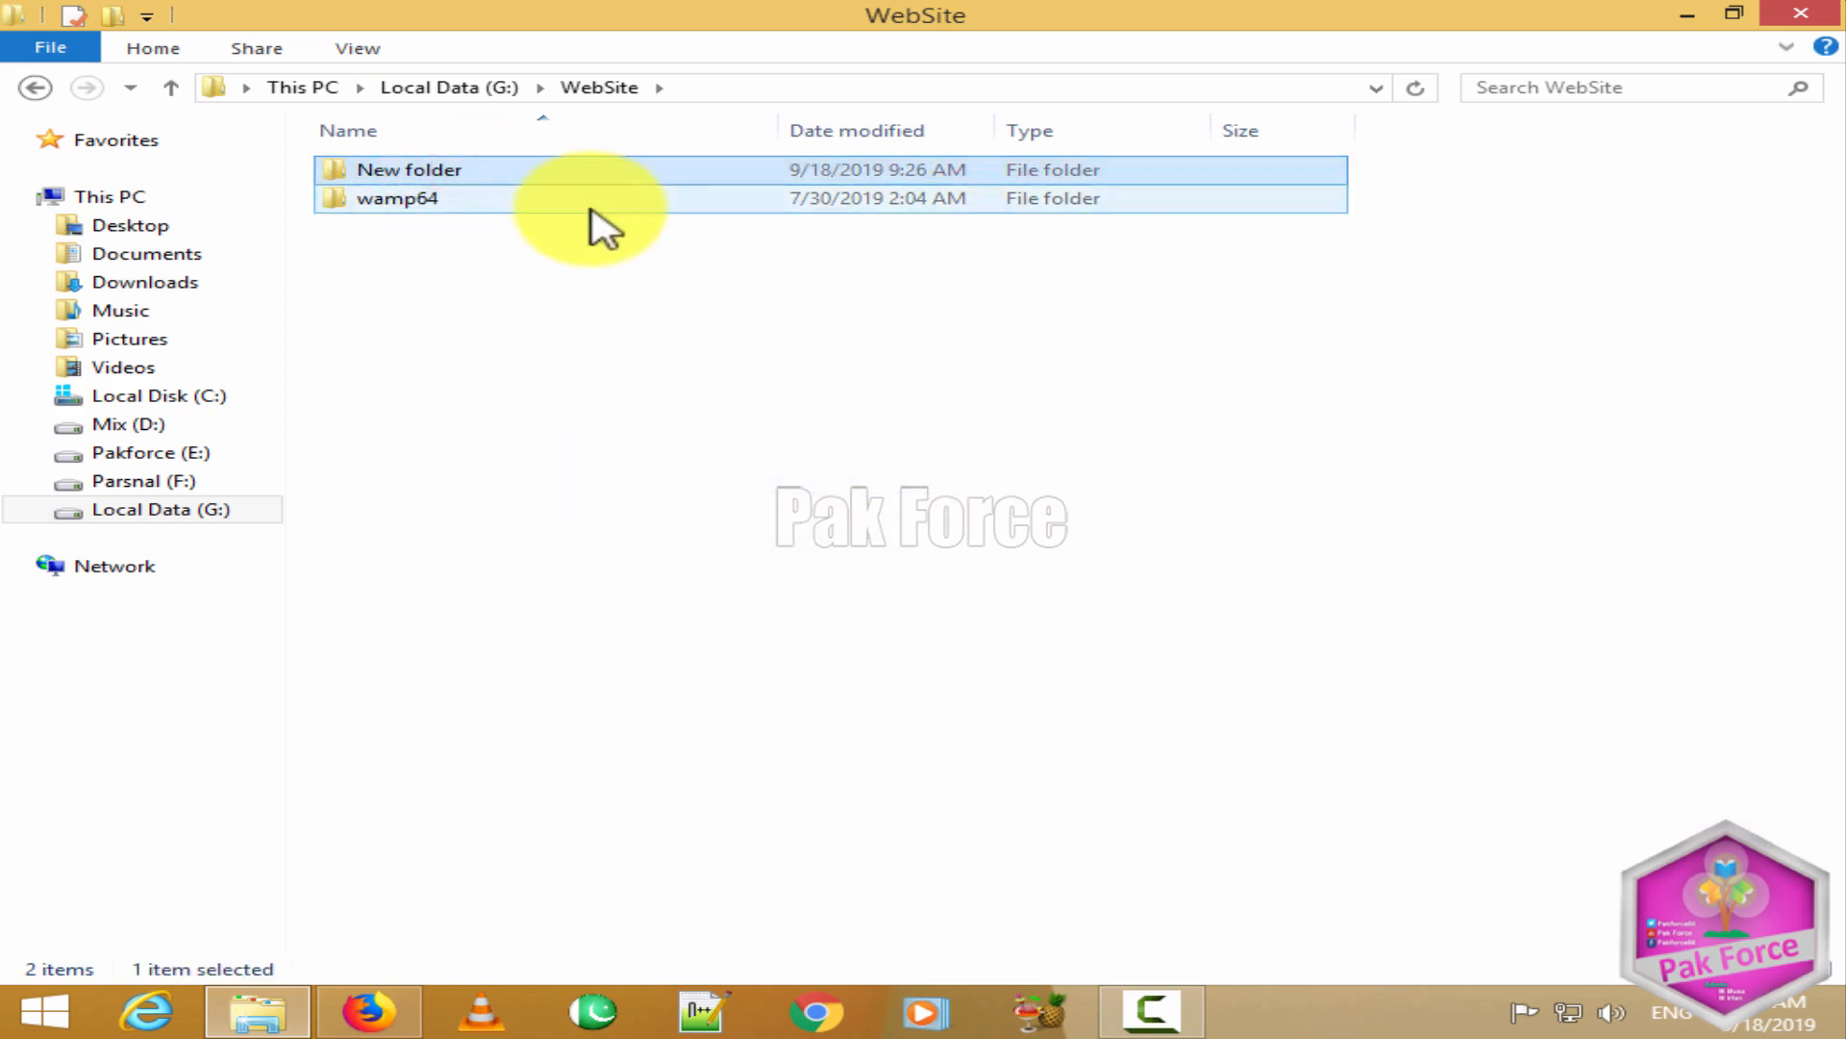
key("Delete")
right_click(486, 308)
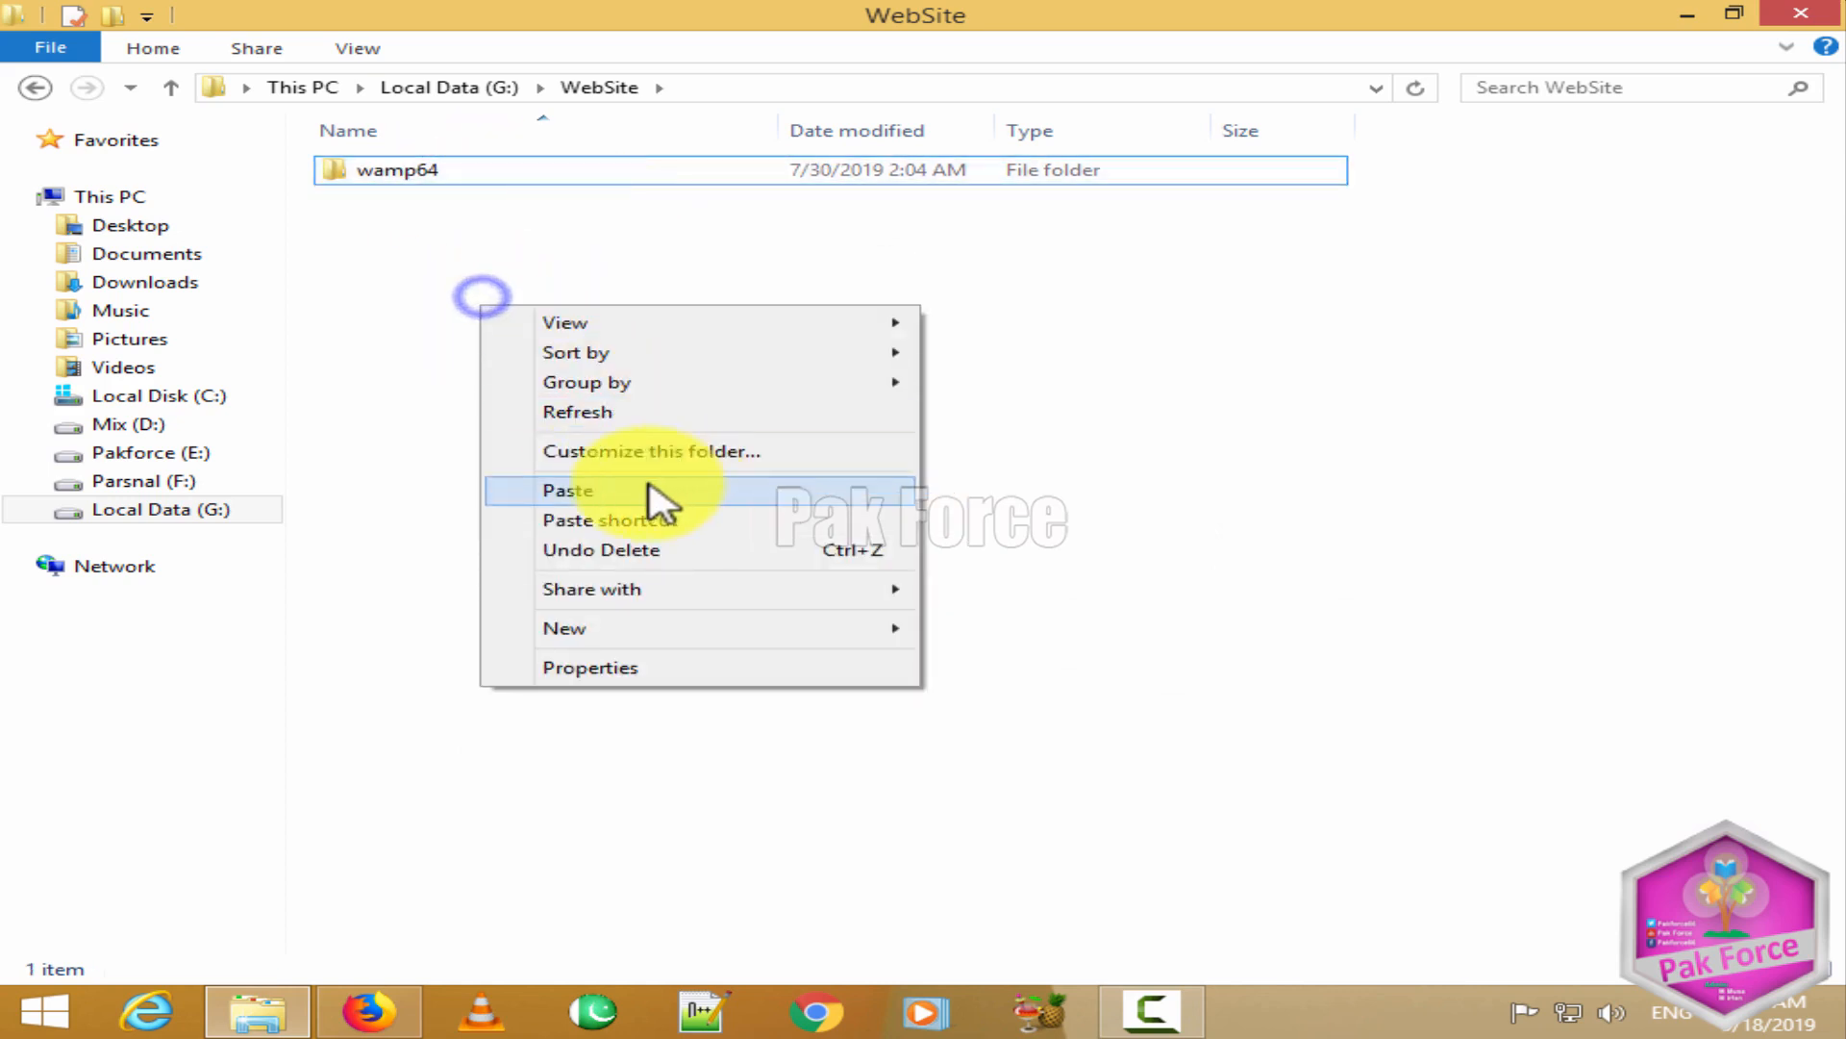
left_click(574, 414)
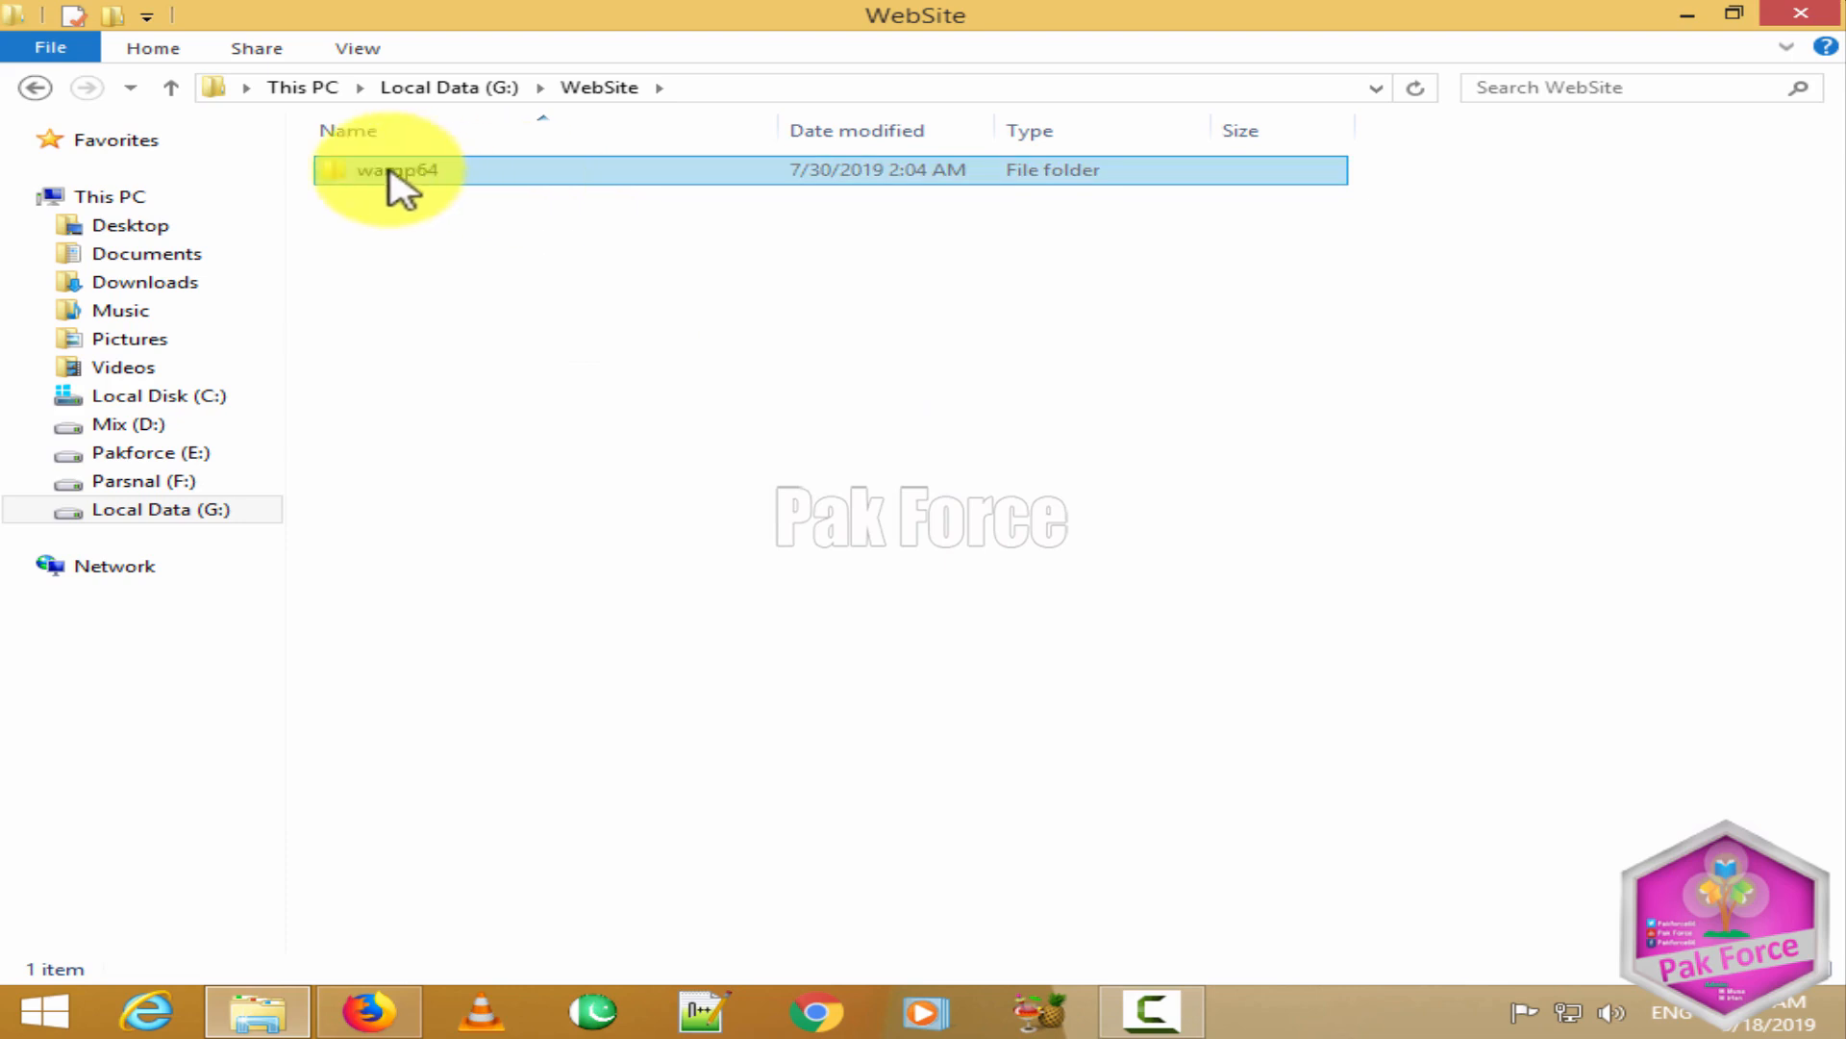
Step: Open the wamp64\www folder
double_click(486, 175)
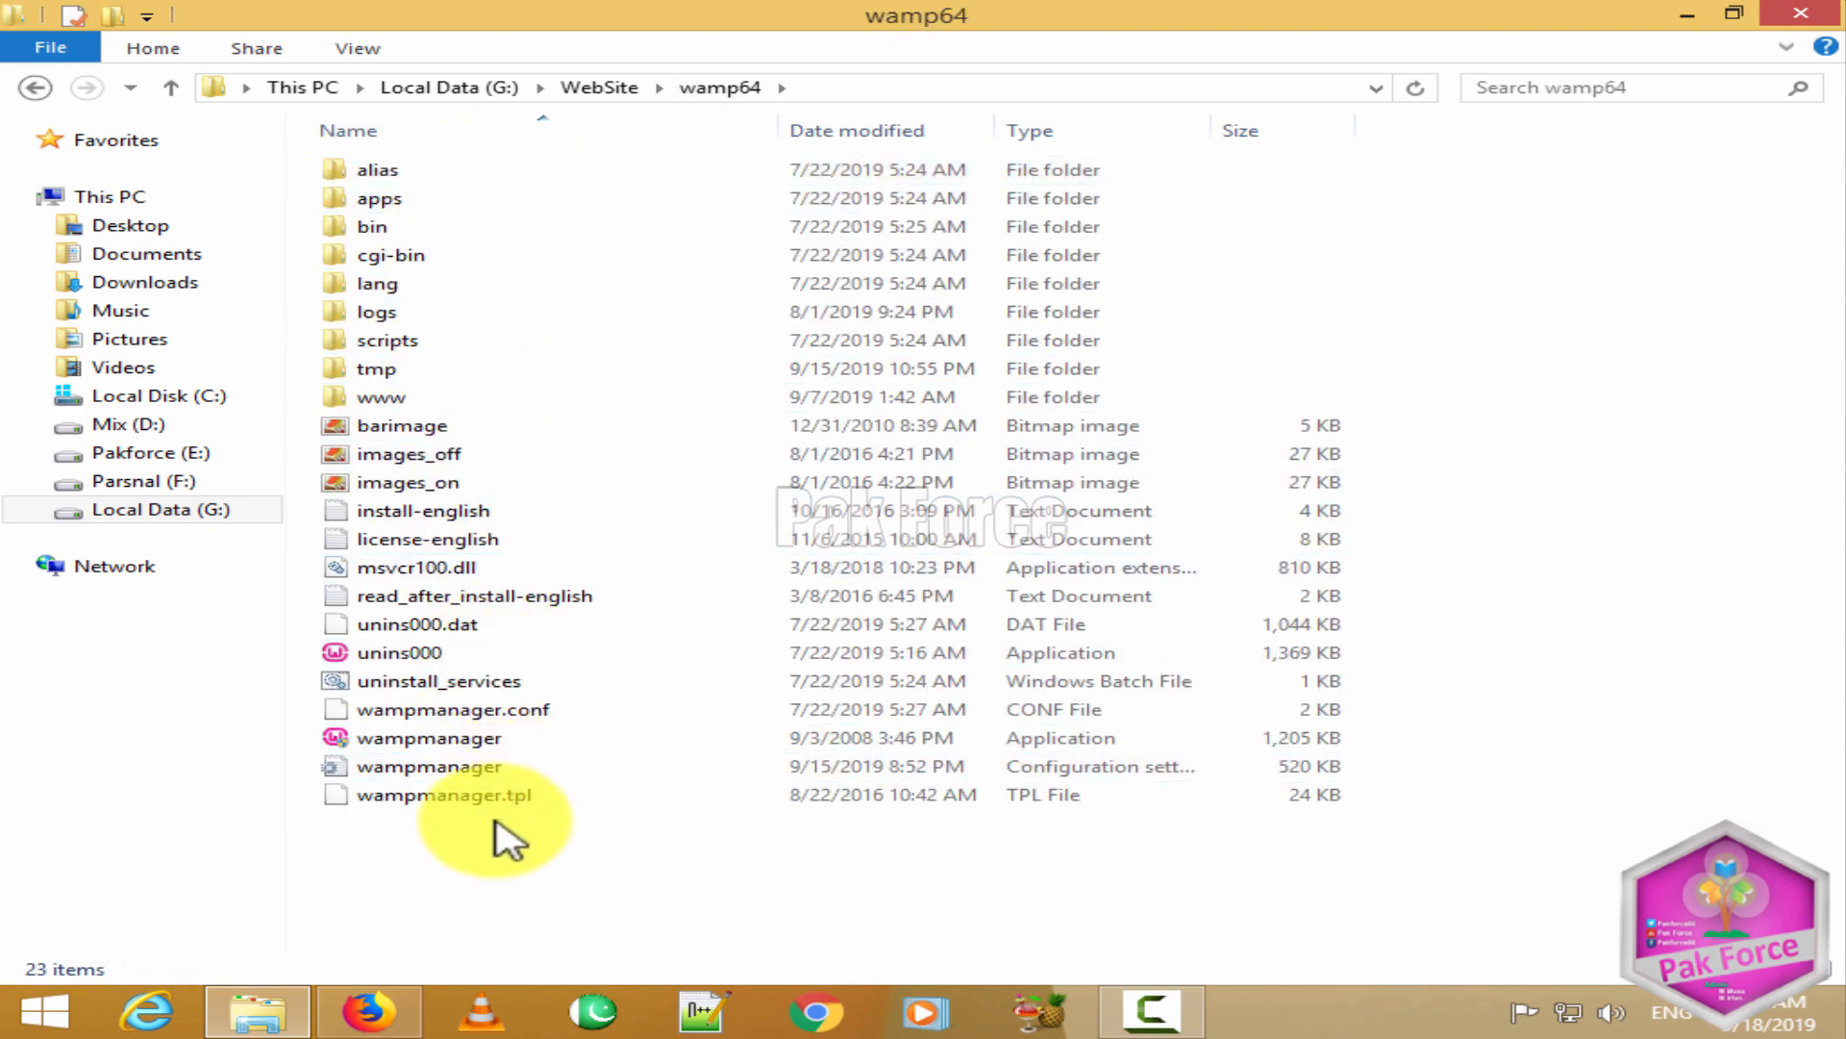
double_click(478, 400)
right_click(482, 404)
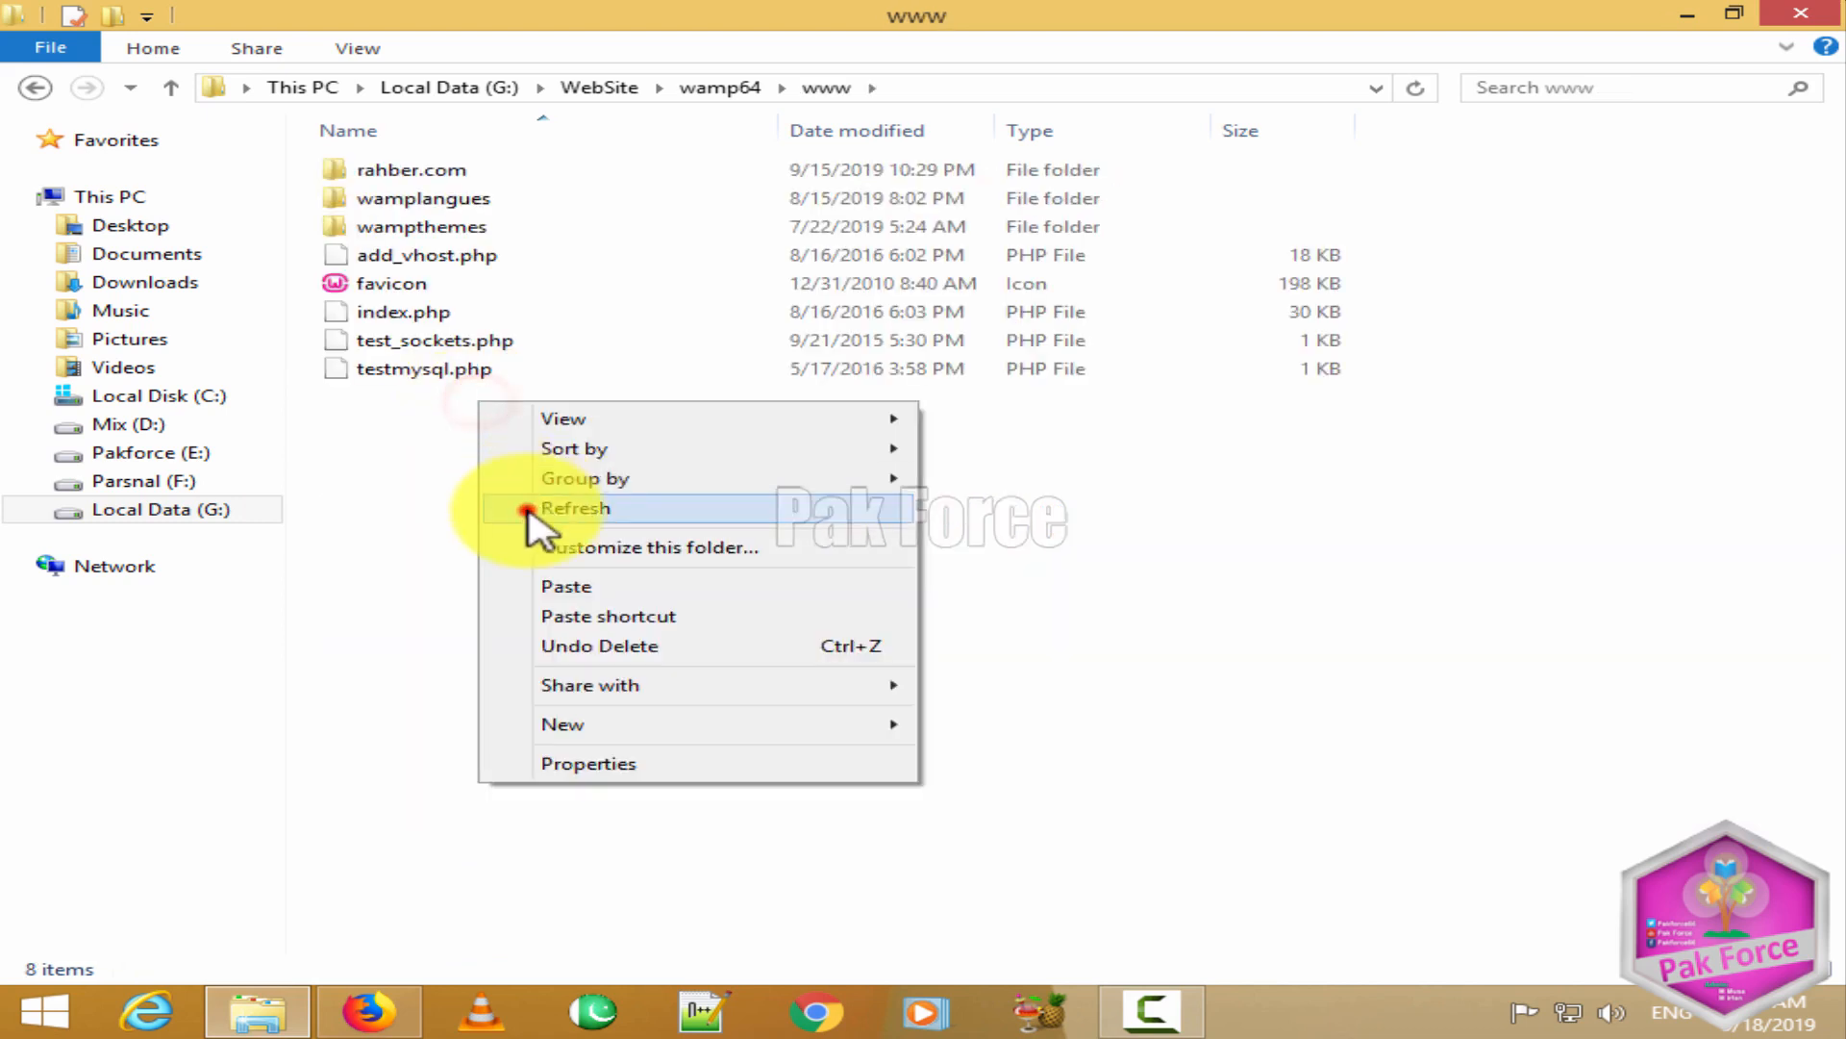
left_click(527, 510)
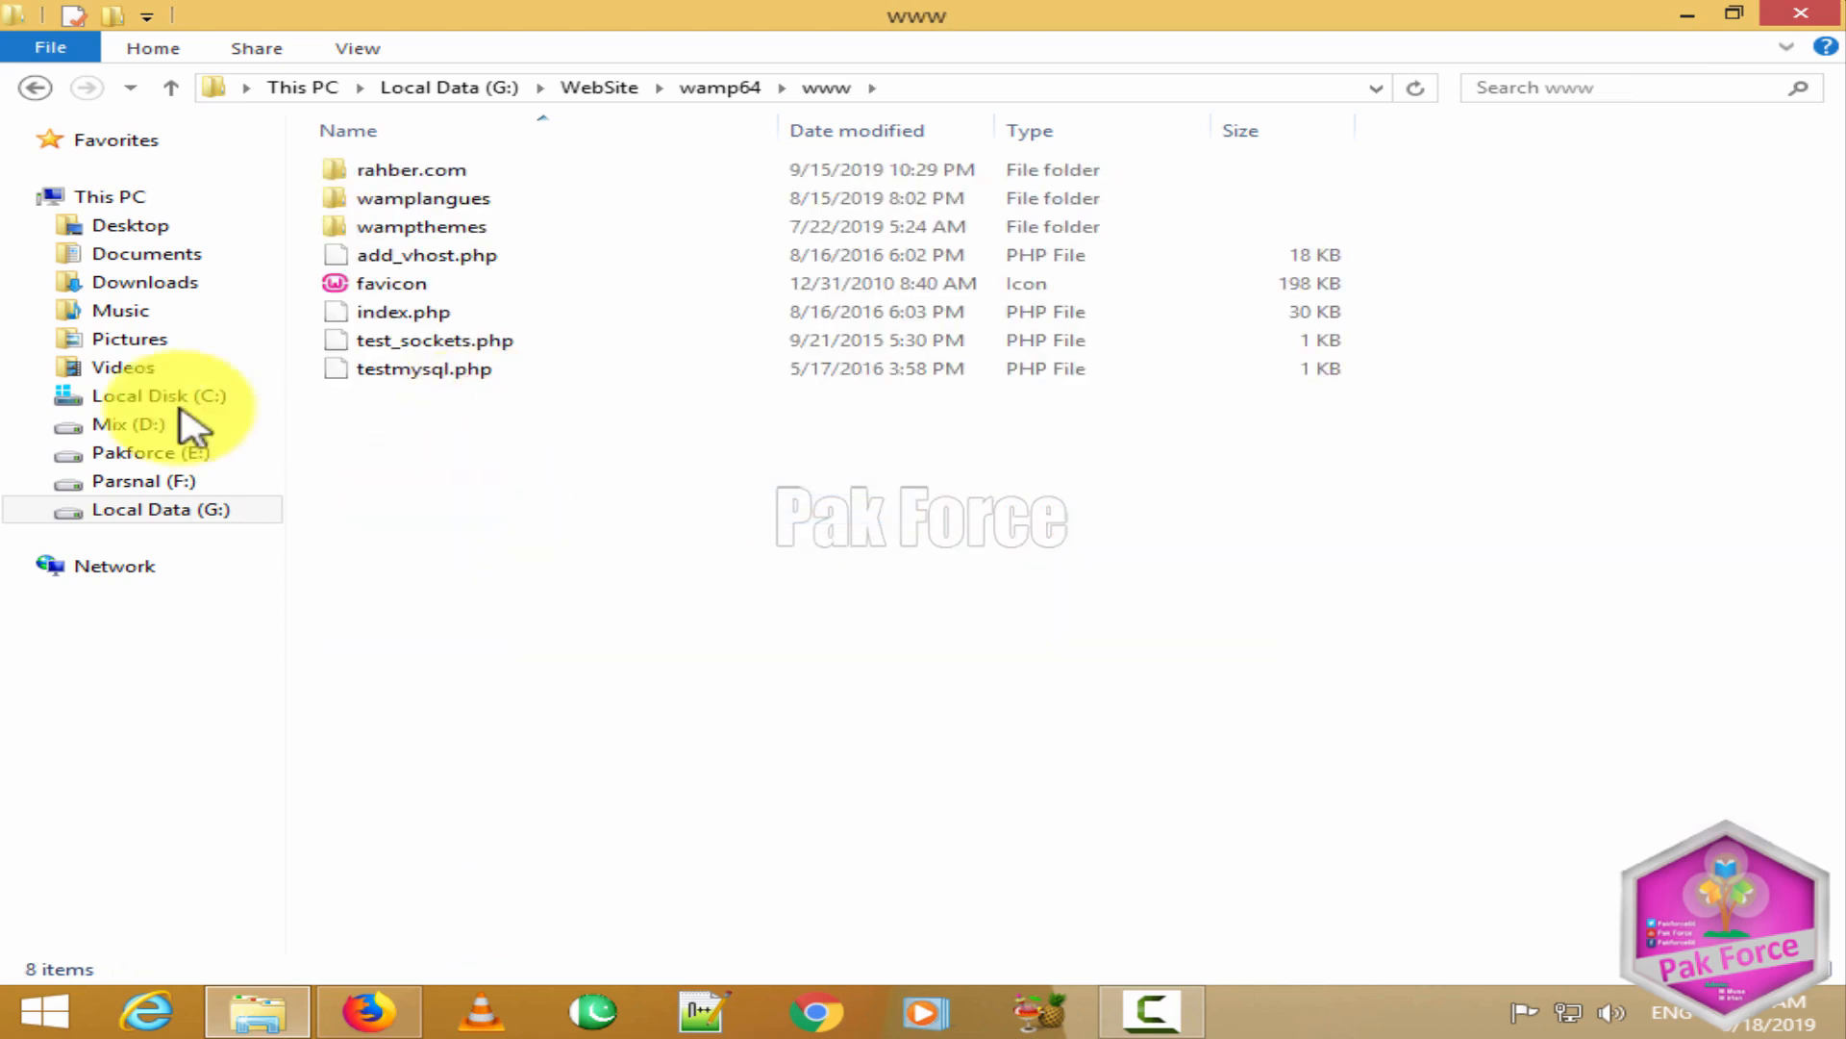
Step: Copy the wordpress folder from Downloads\wordpress-5.2.3
left_click(144, 281)
right_click(433, 205)
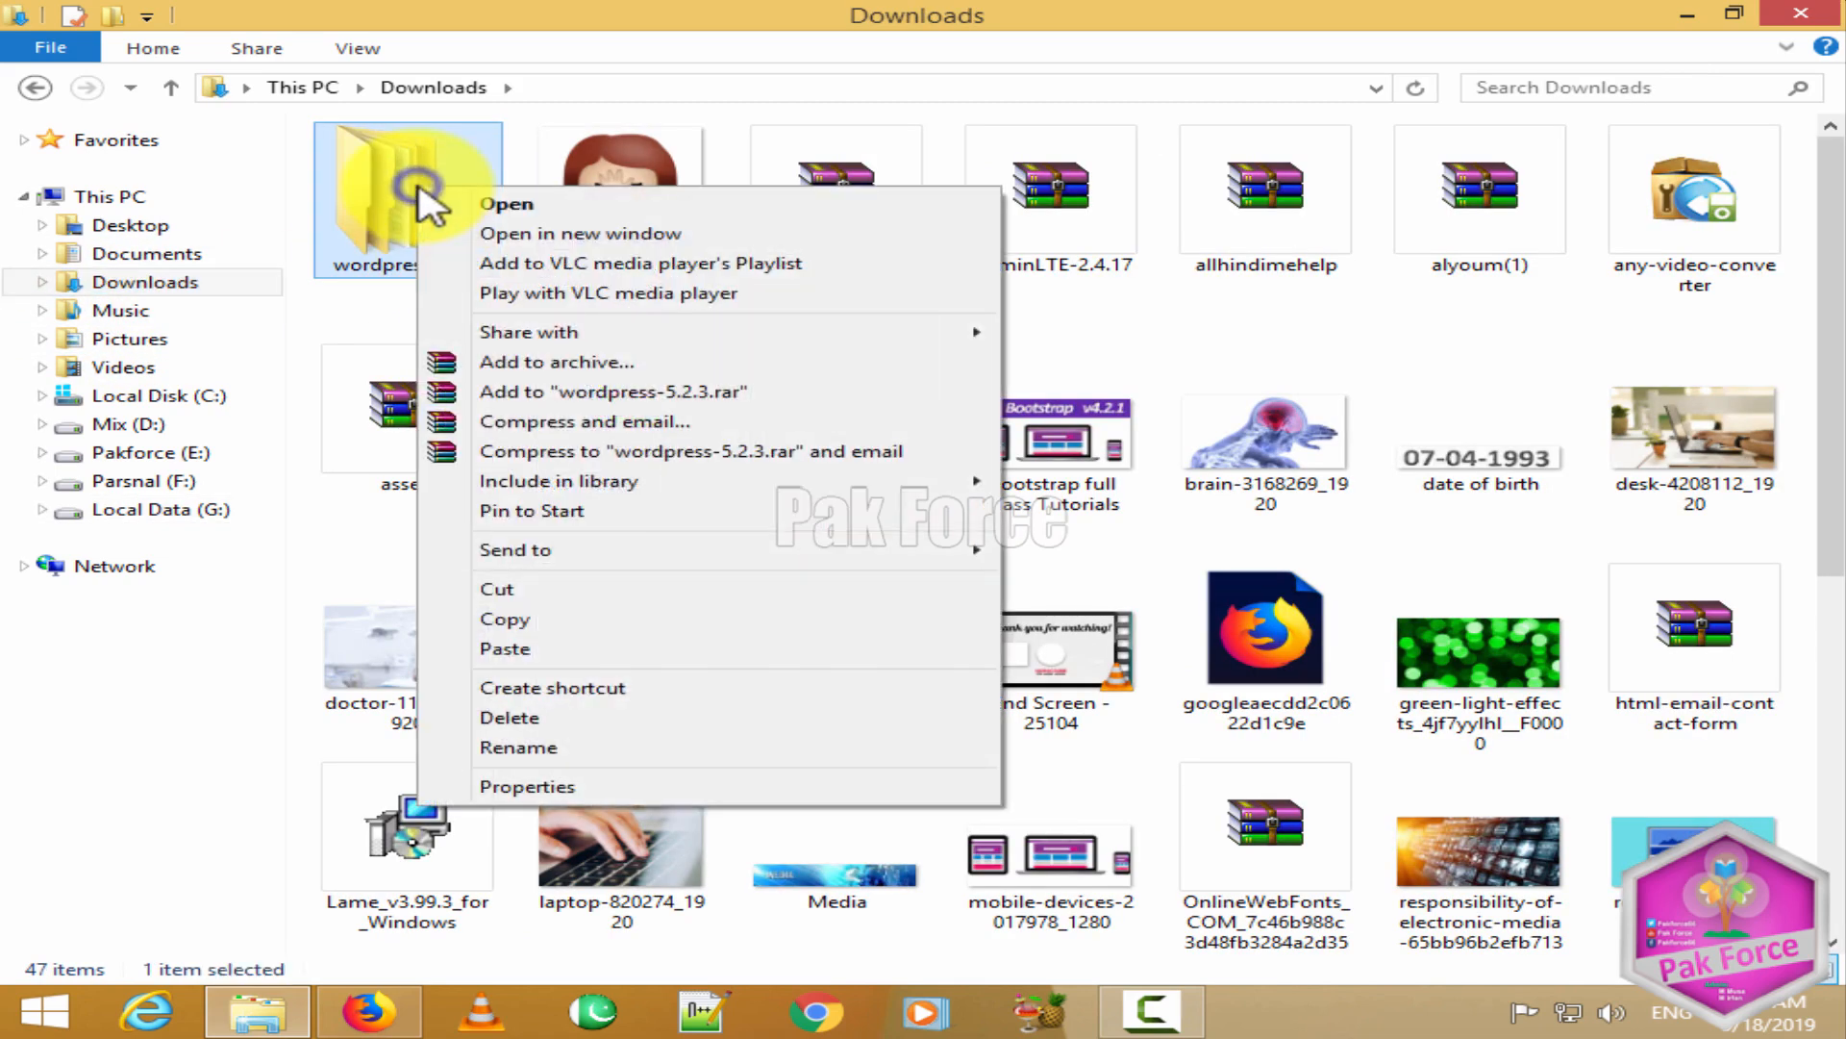
left_click(452, 198)
double_click(384, 172)
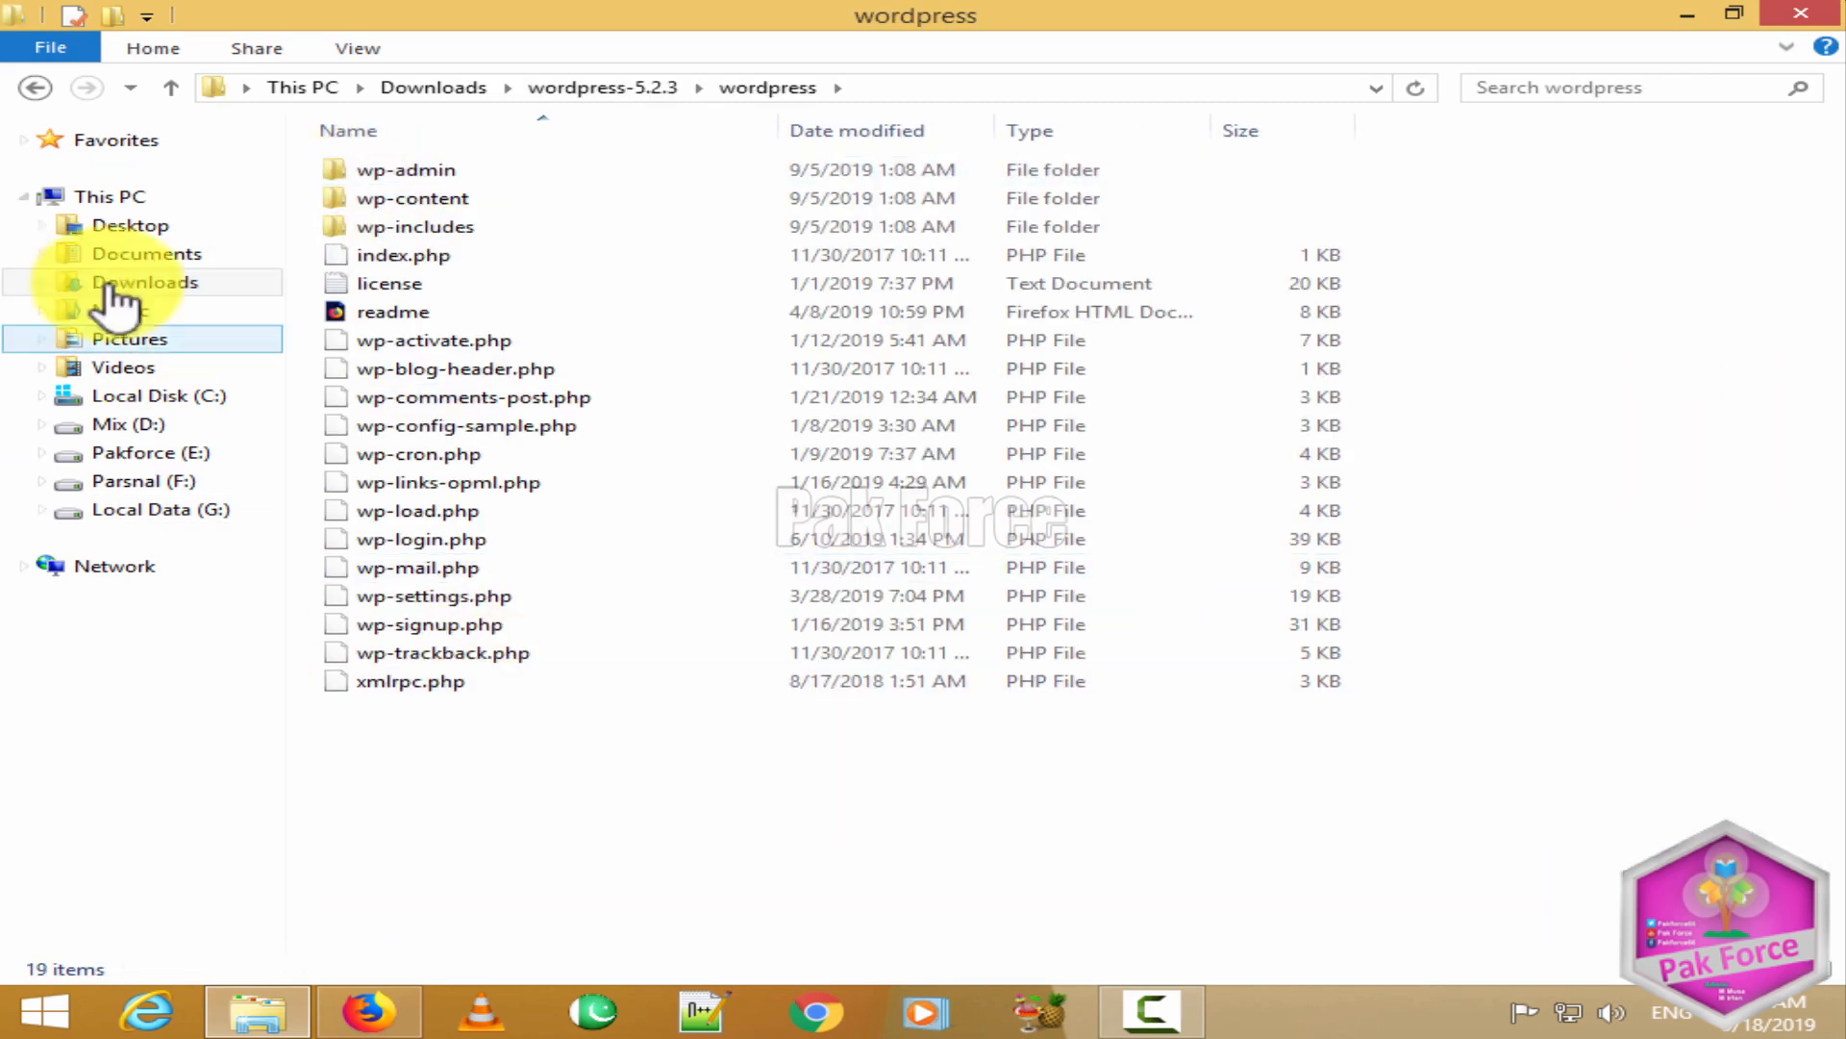
left_click(35, 88)
right_click(365, 176)
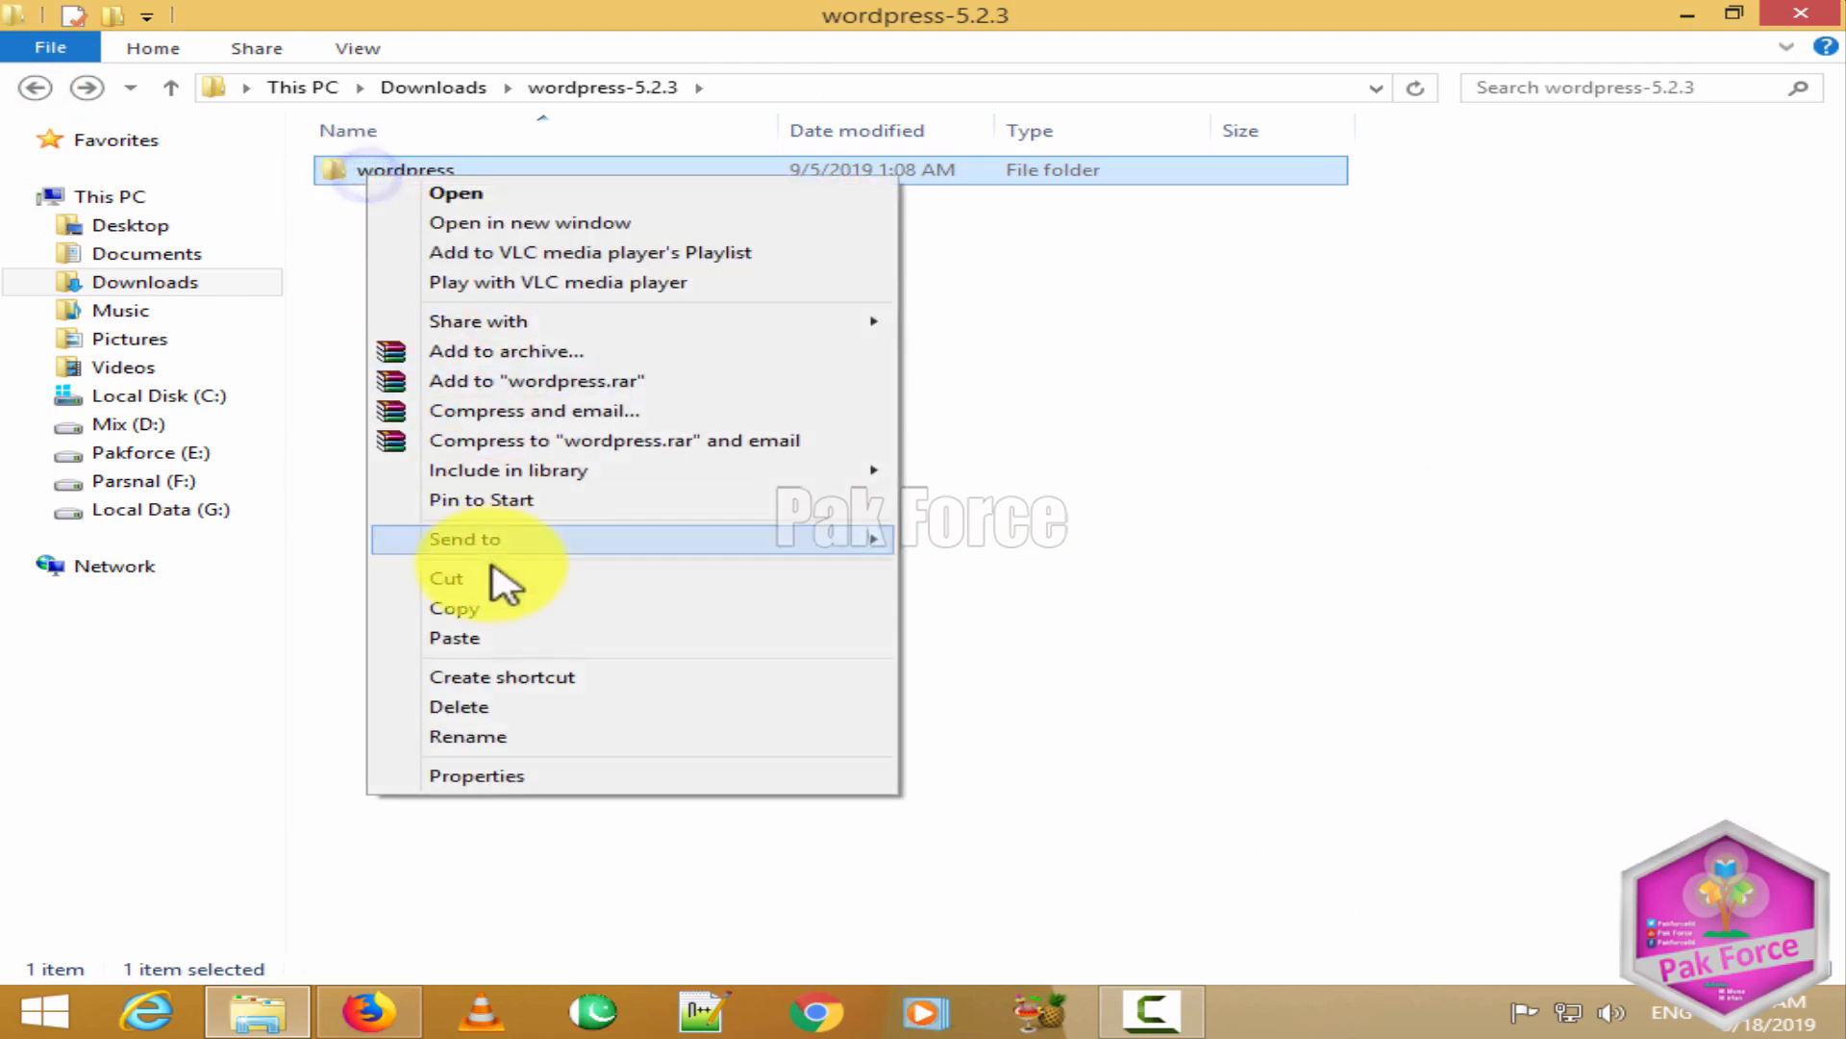
left_click(488, 608)
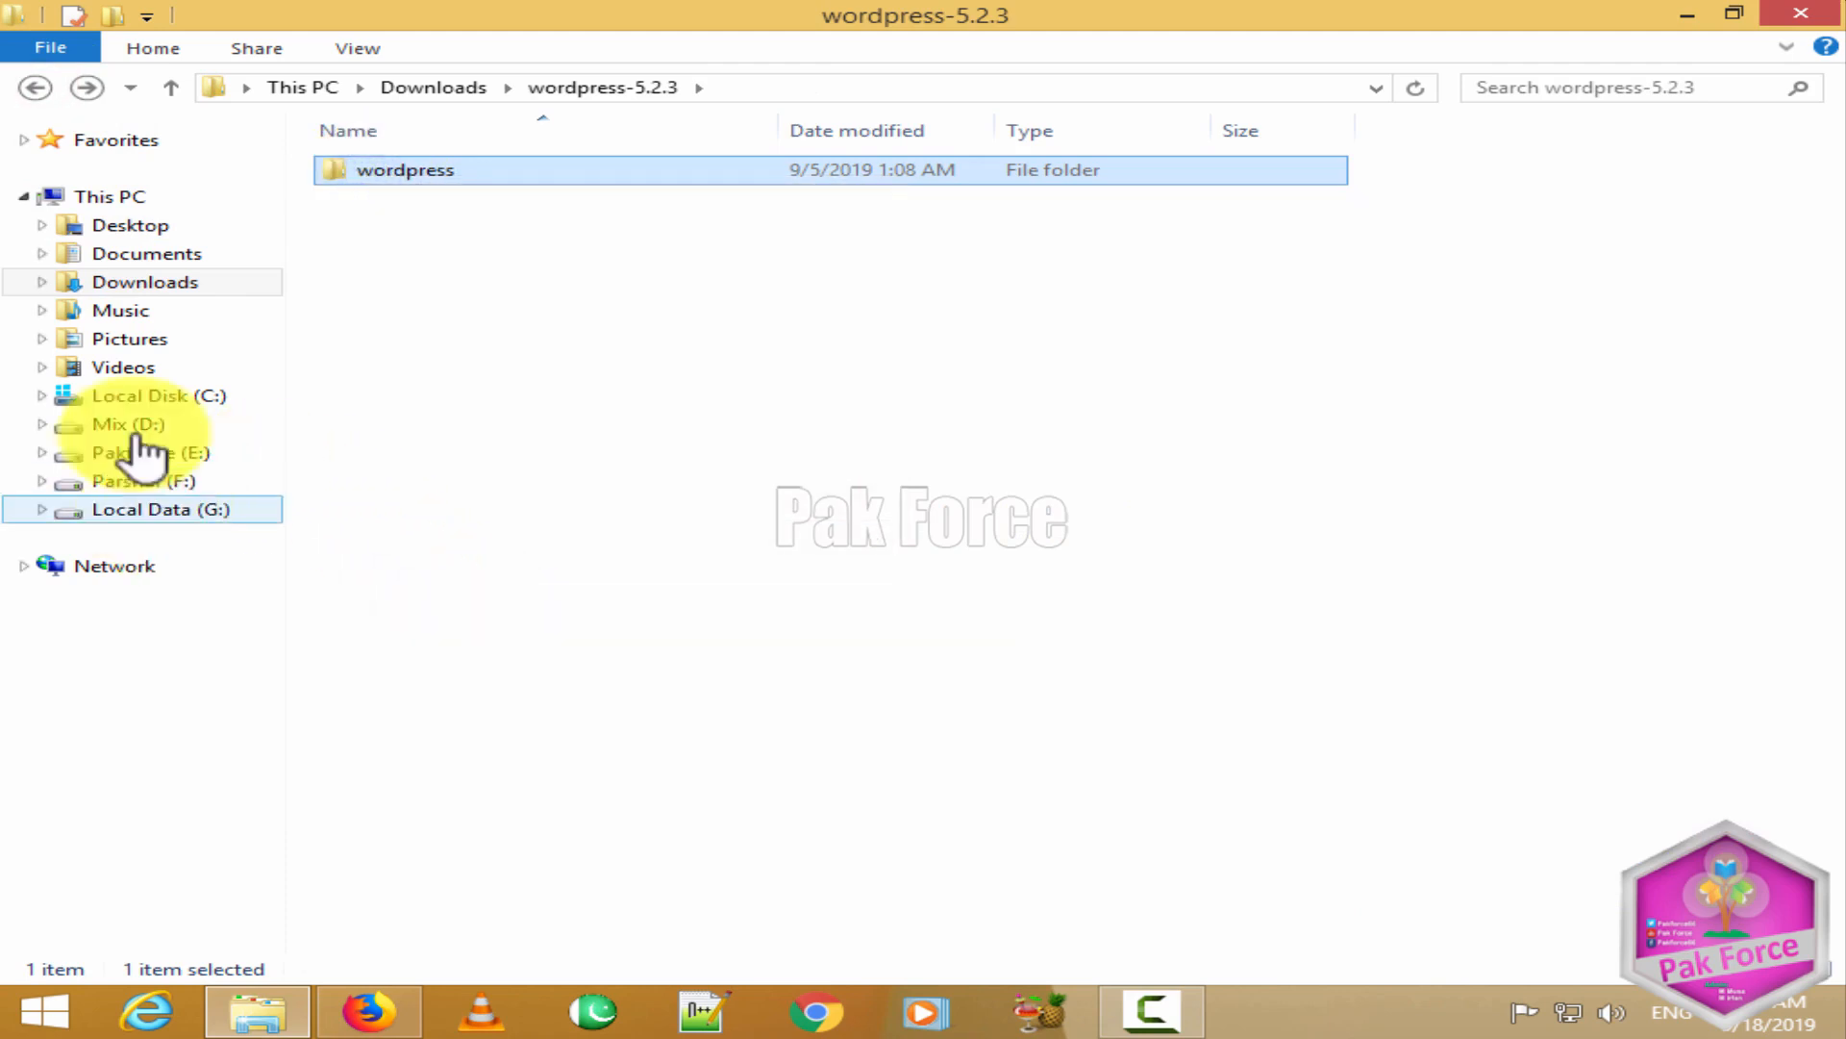
Step: Paste the wordpress folder into wamp64\www and let the 2,028-item copy finish
left_click(43, 91)
left_click(44, 92)
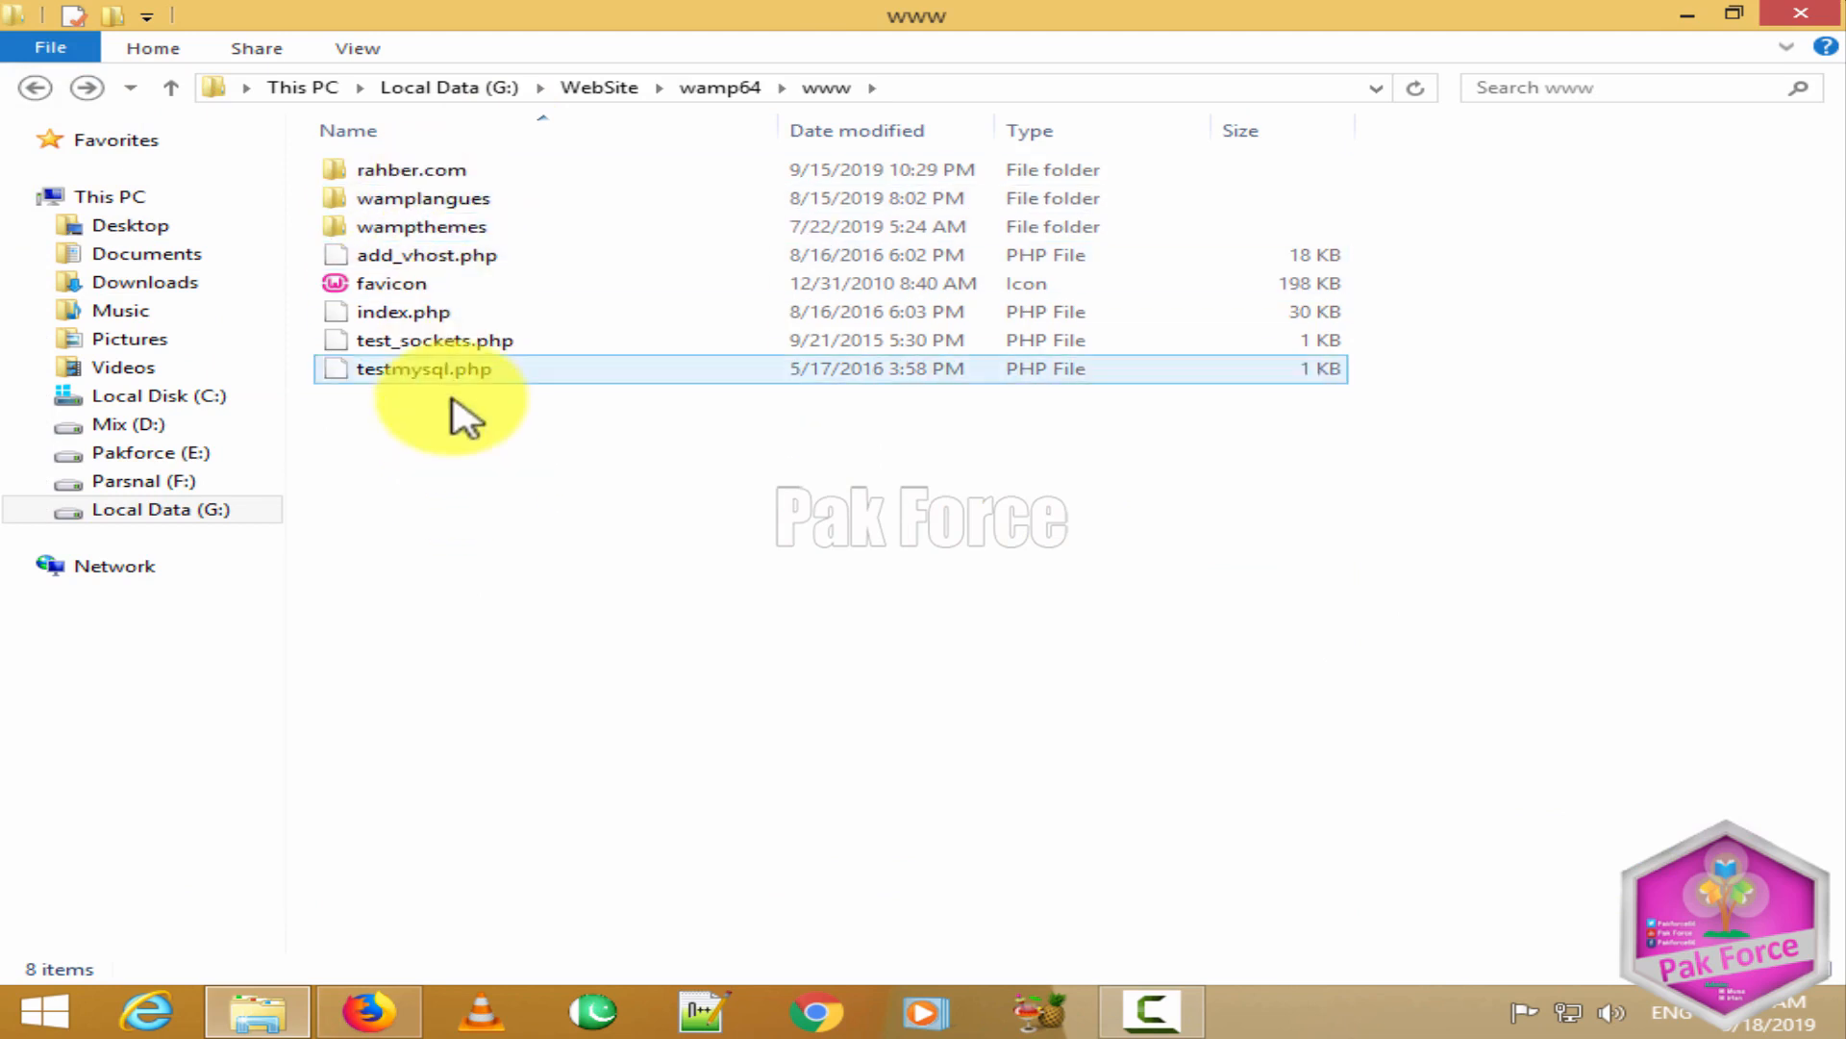
right_click(454, 454)
left_click(548, 637)
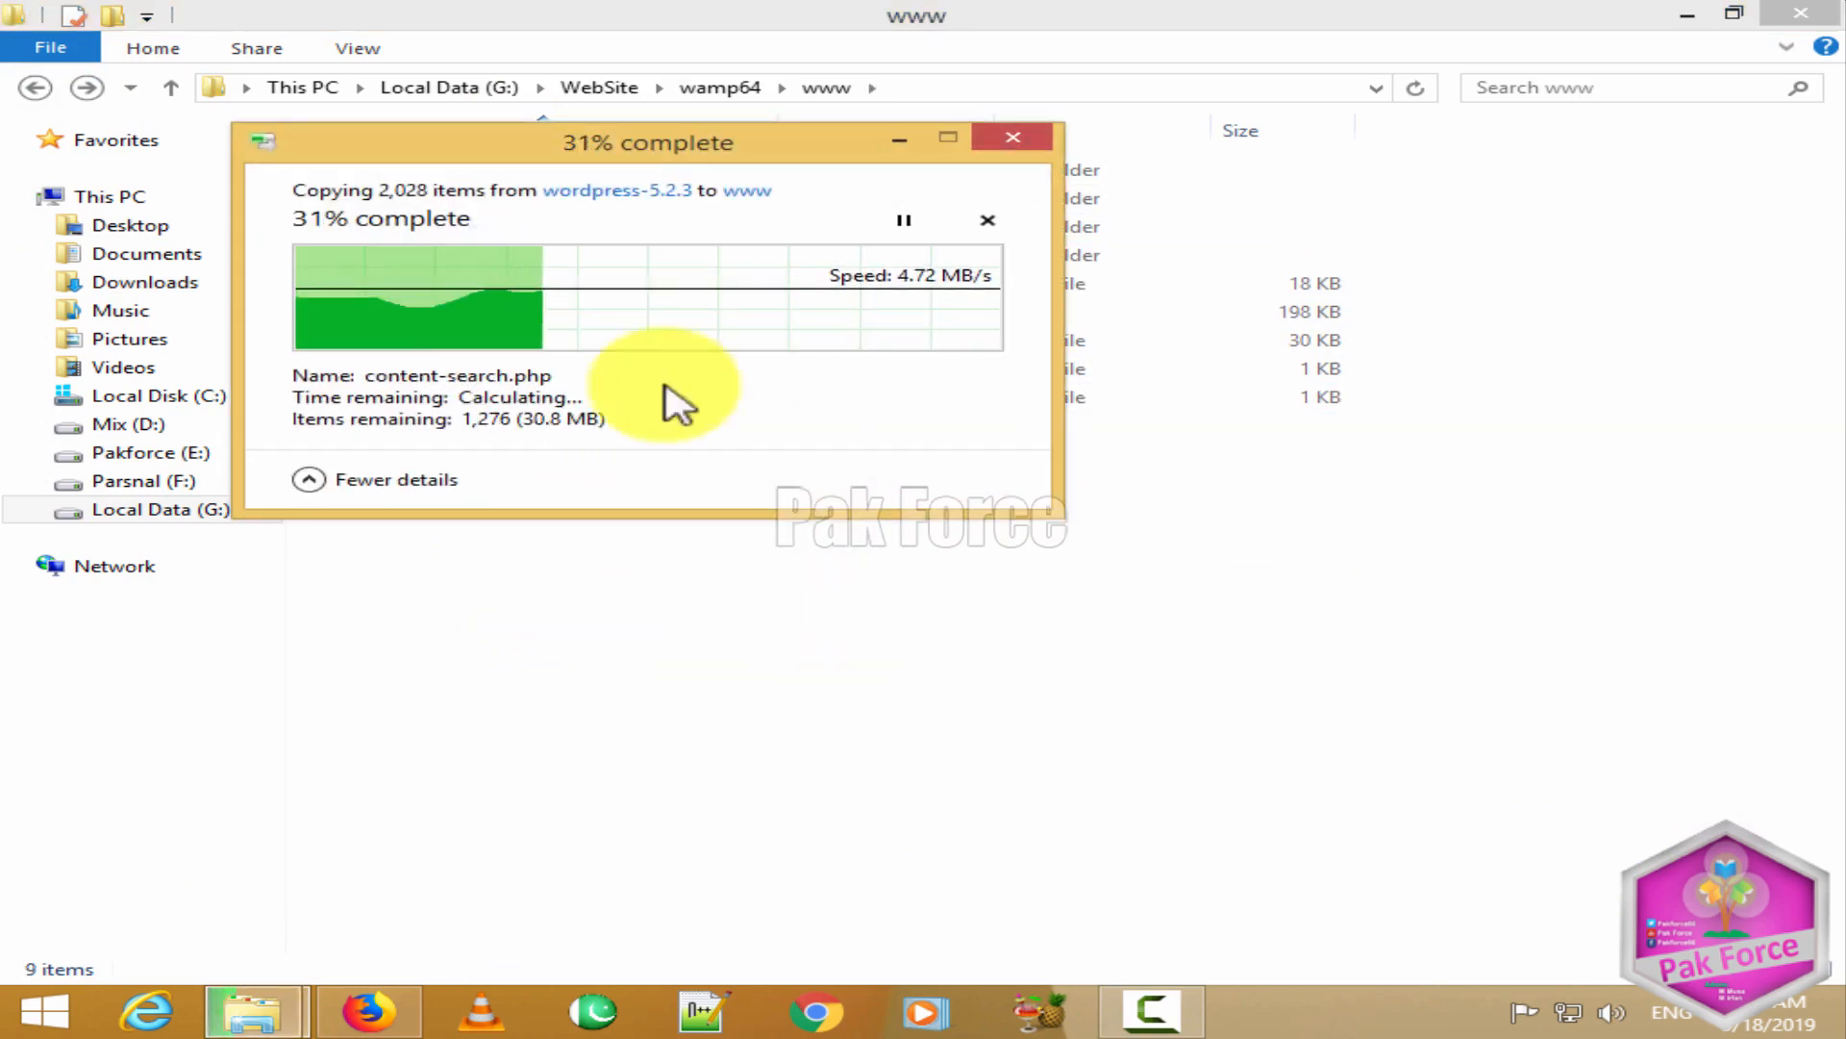
left_click_drag(581, 173, 957, 485)
left_click(953, 476)
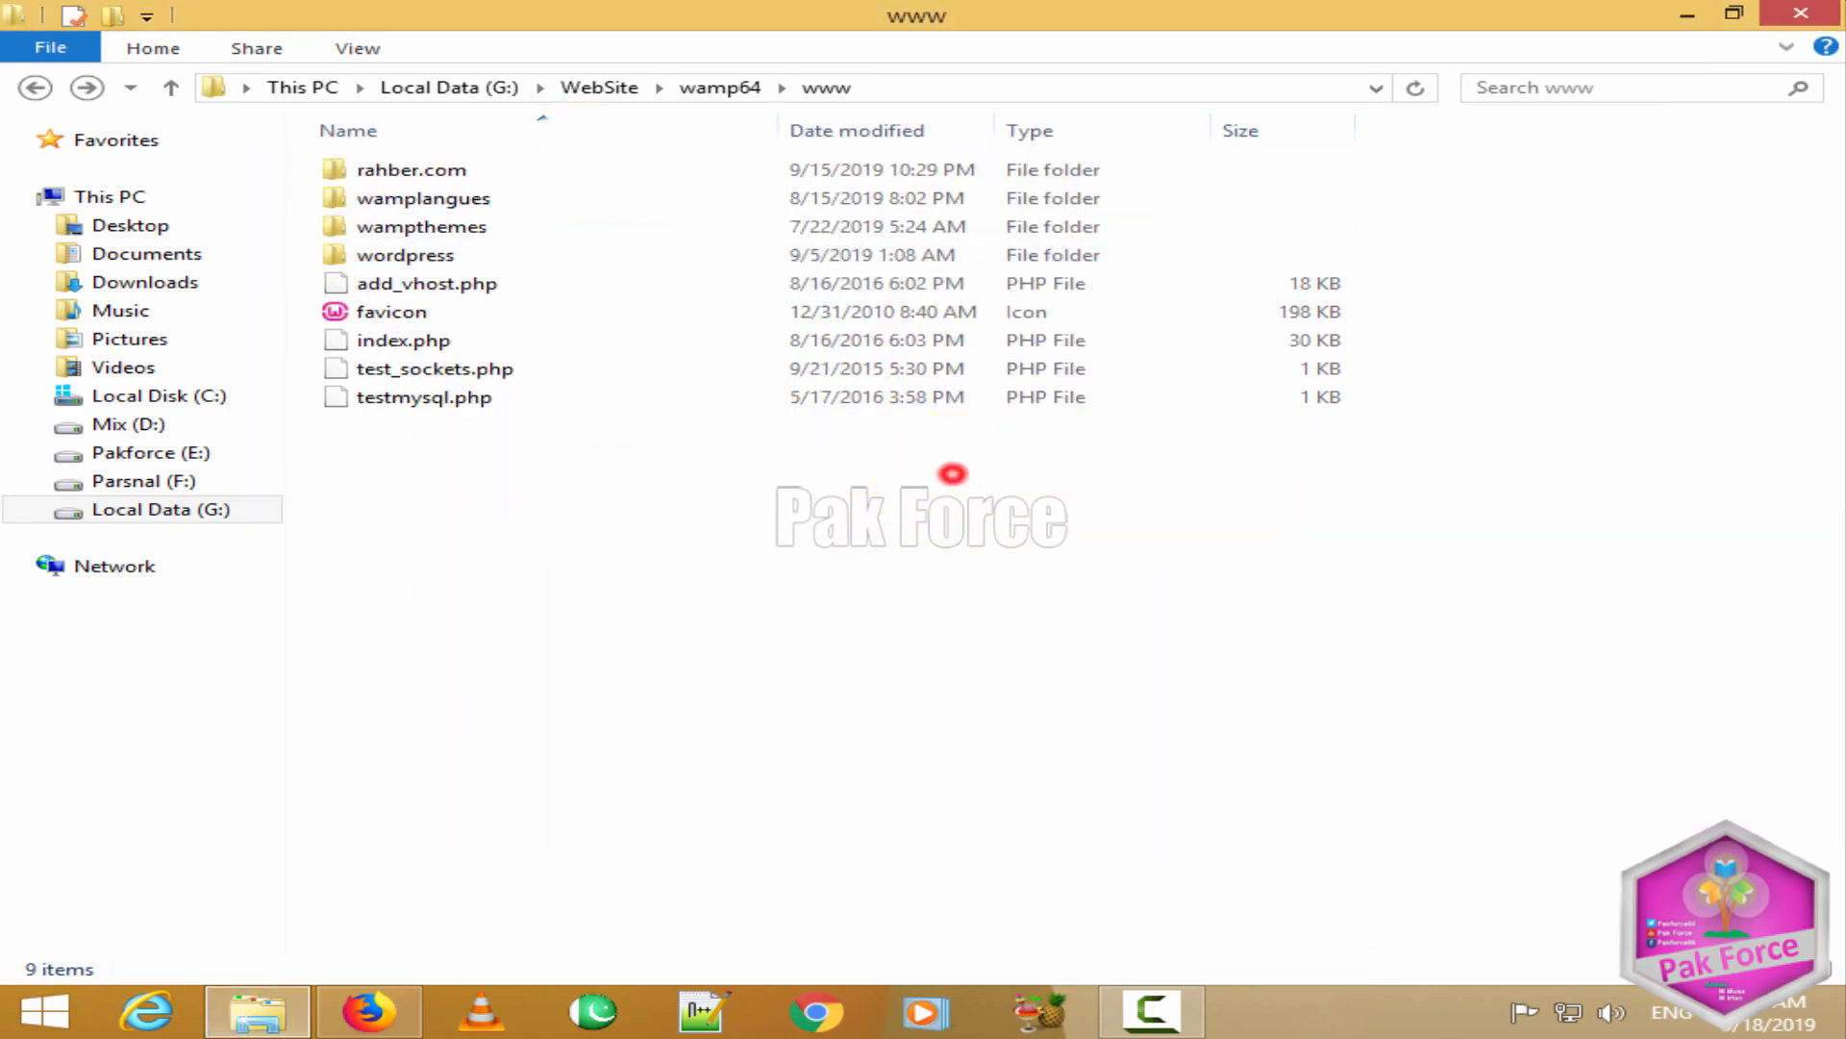
left_click(1701, 13)
Step: Launch Wampserver64 from the Start screen and wait until its tray icon reports all services running
left_click(1699, 17)
right_click(859, 240)
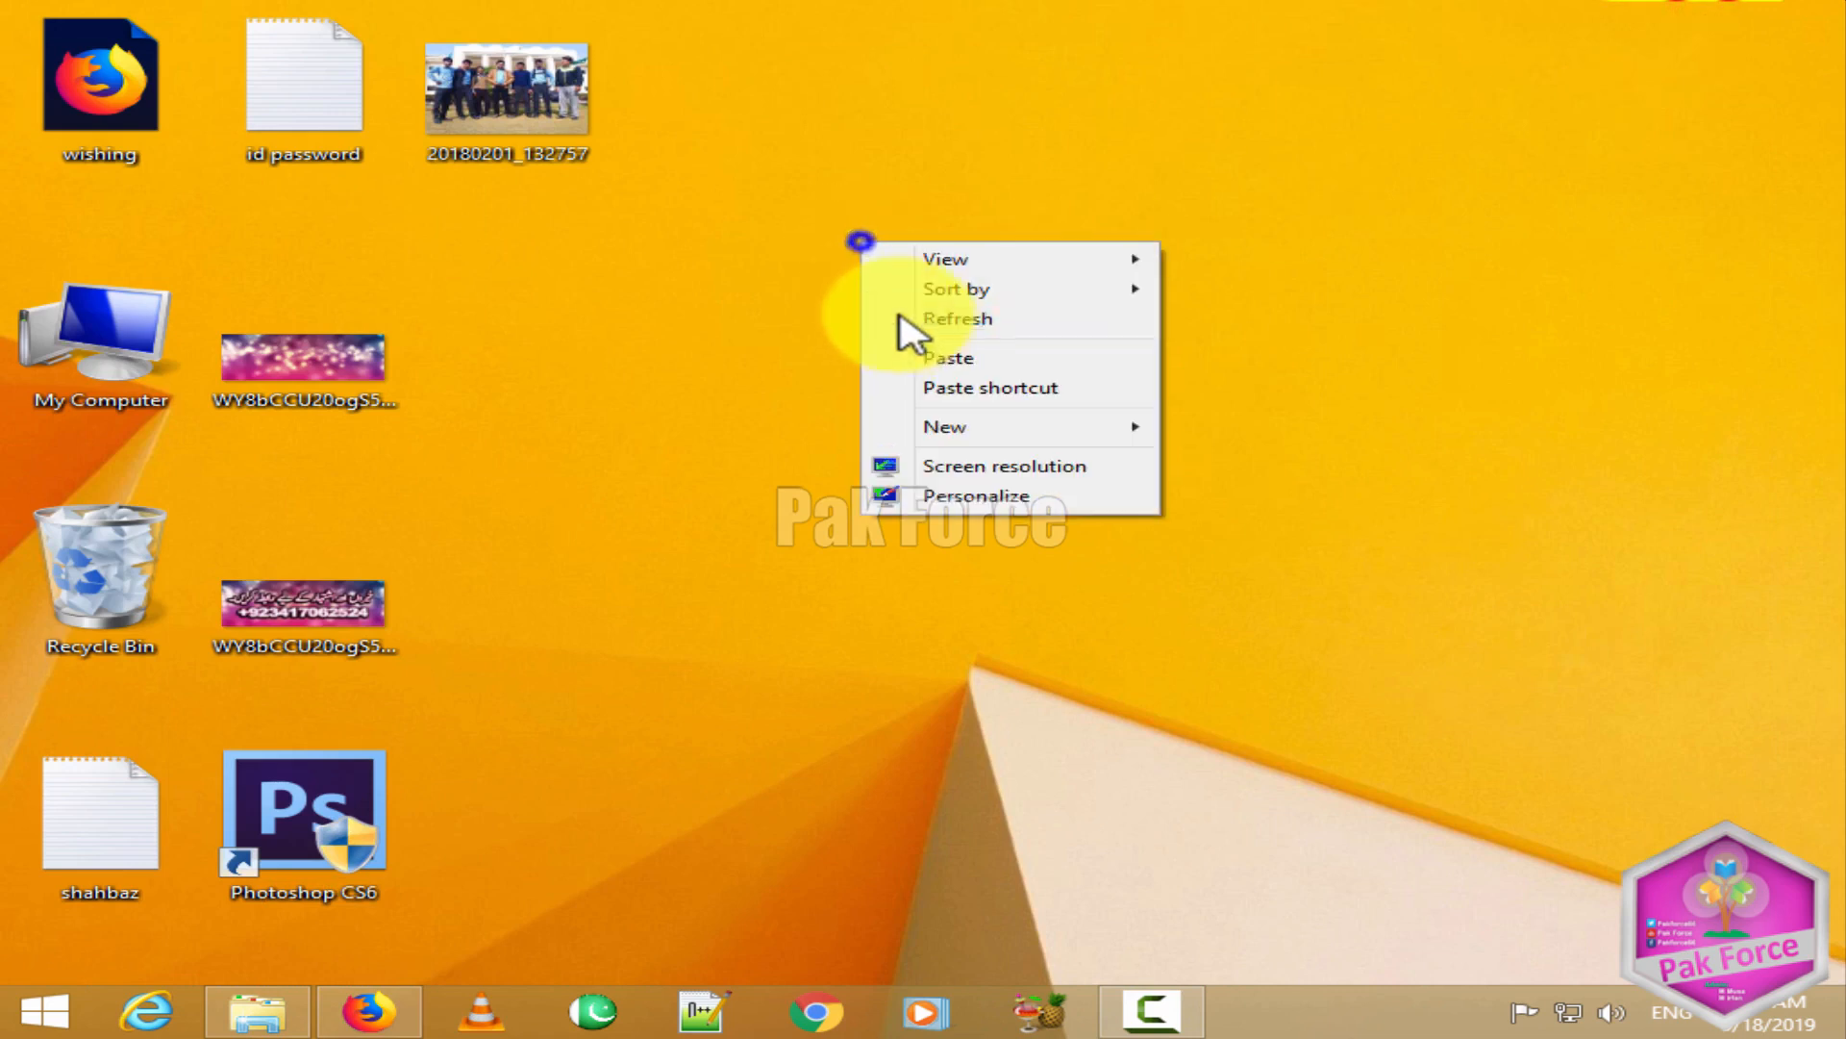
left_click(894, 324)
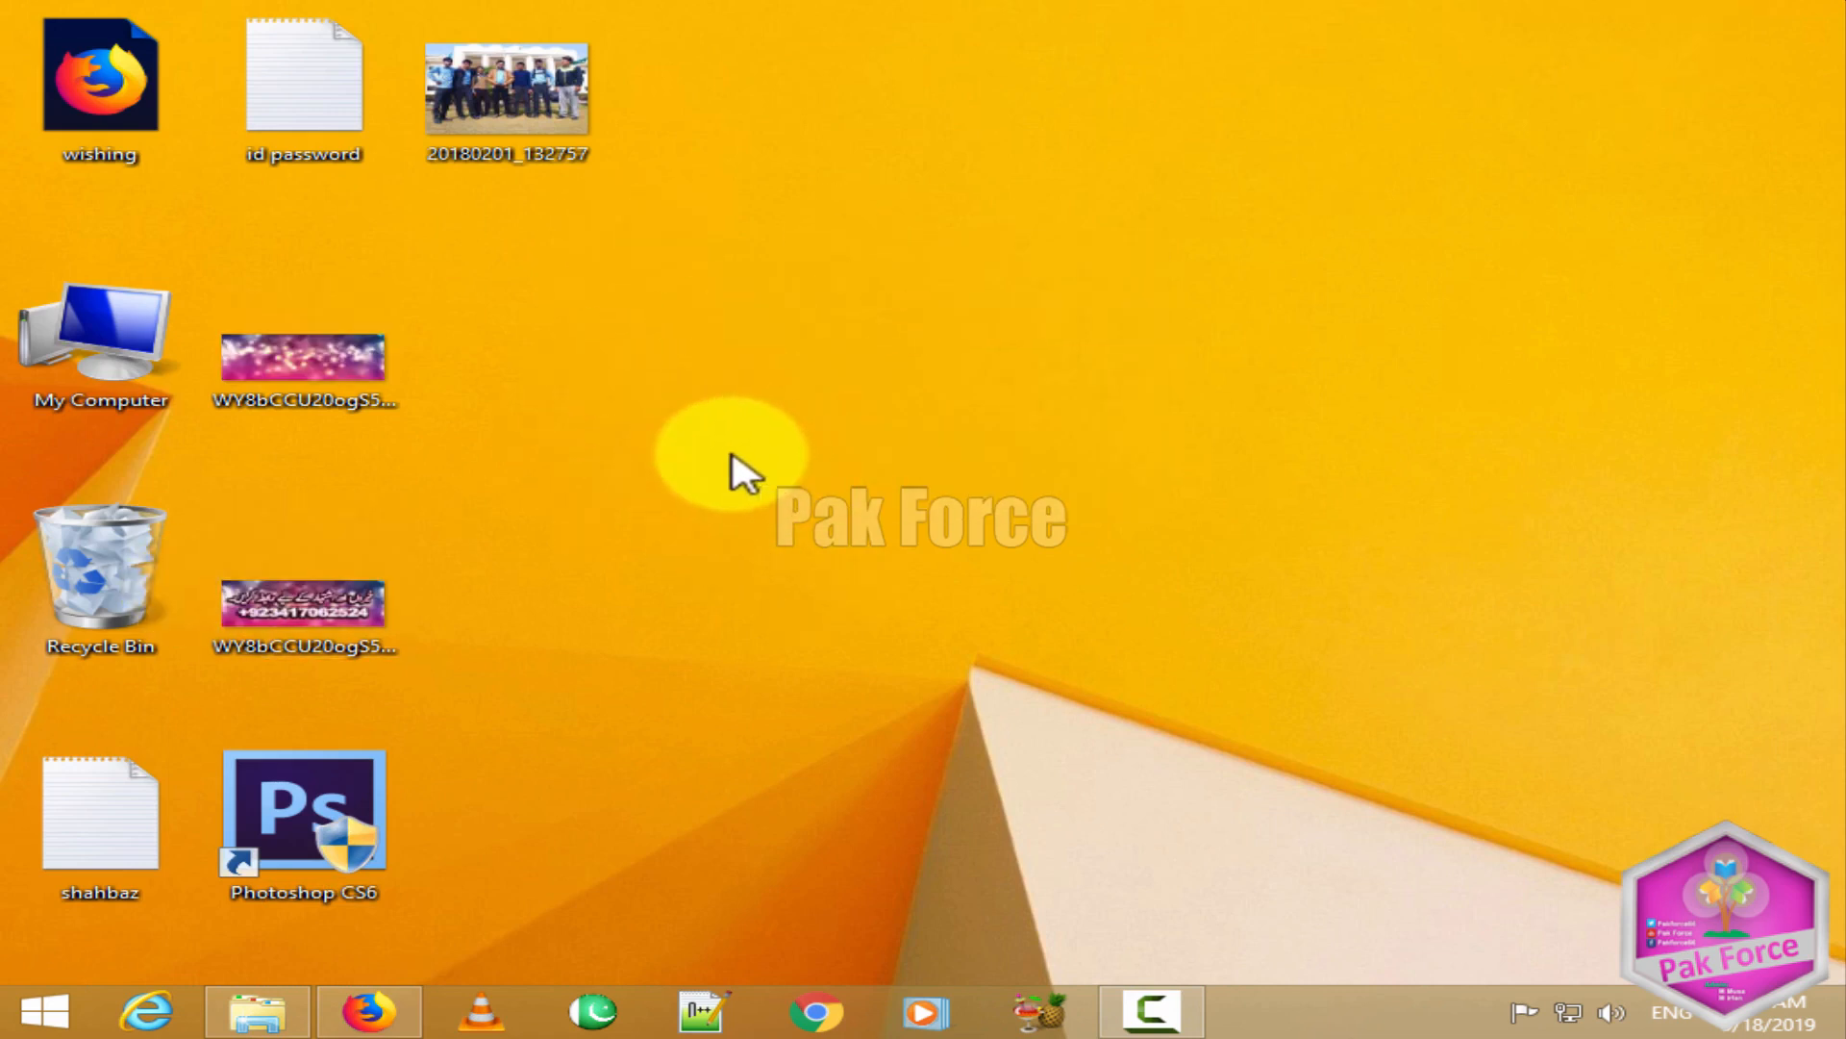
left_click(57, 1010)
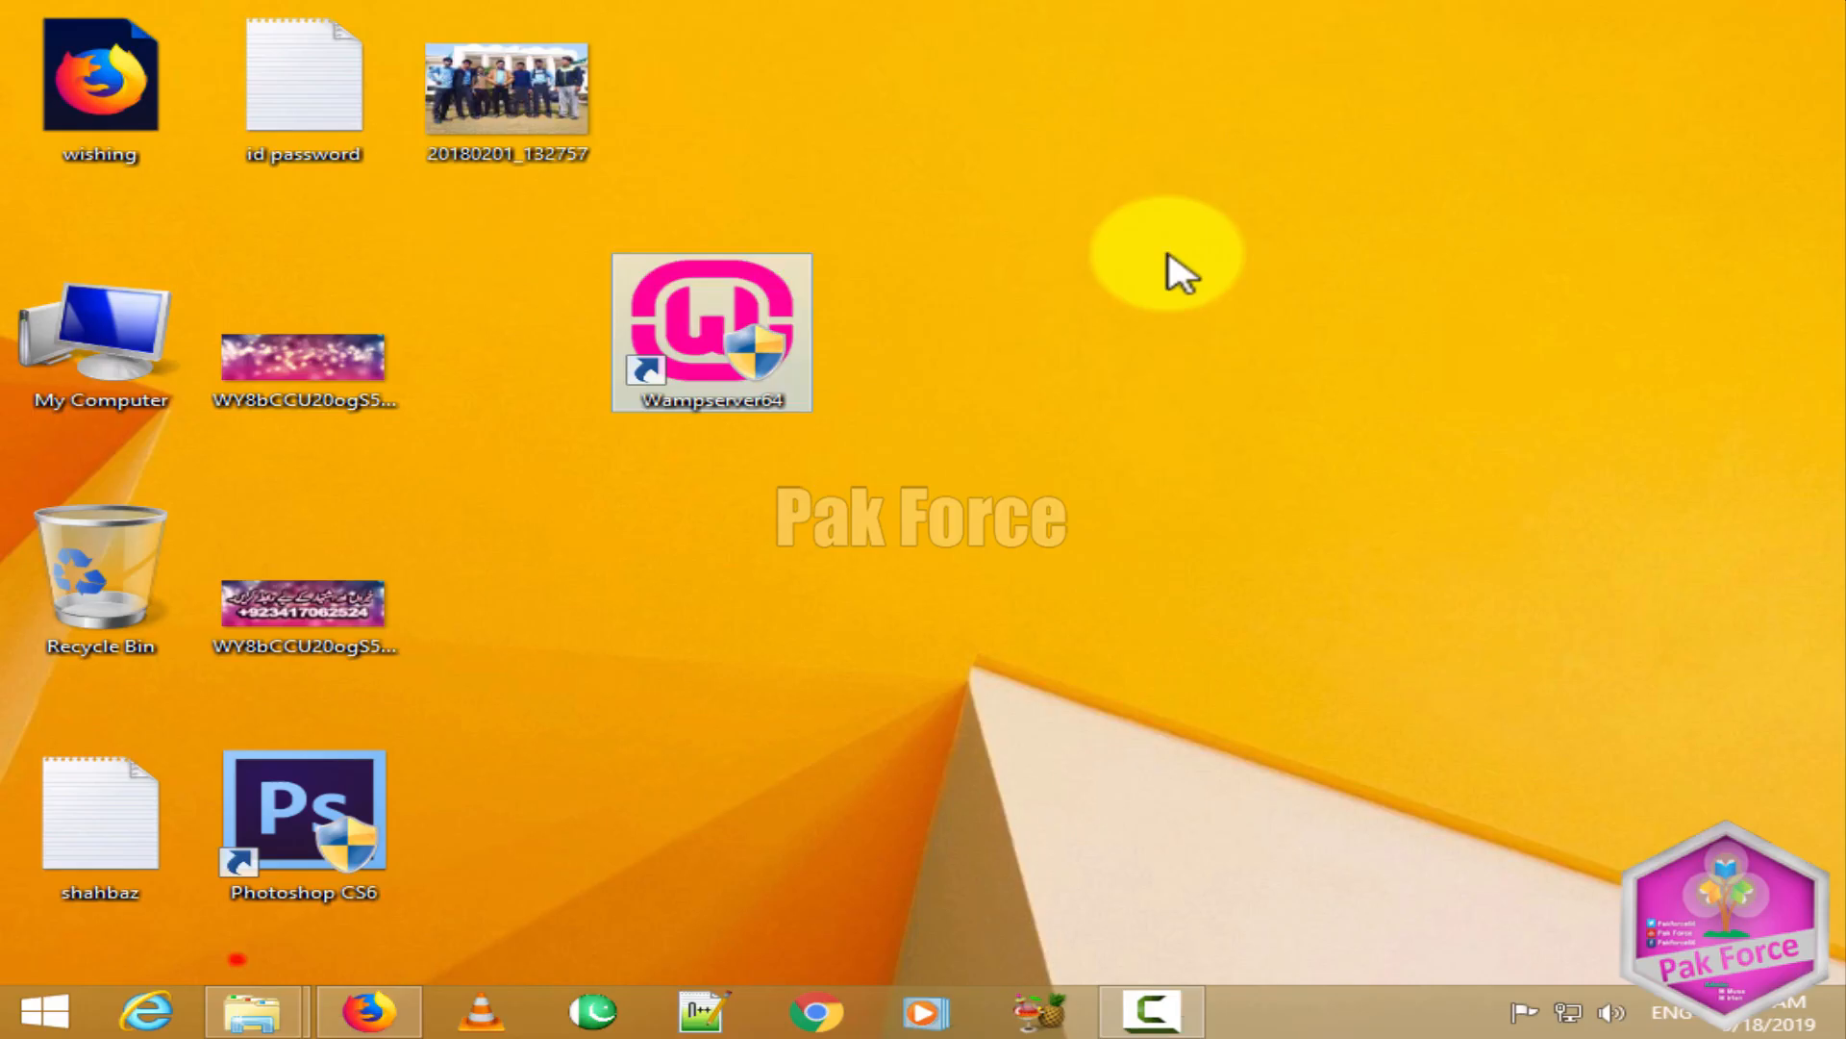
left_click(1168, 255)
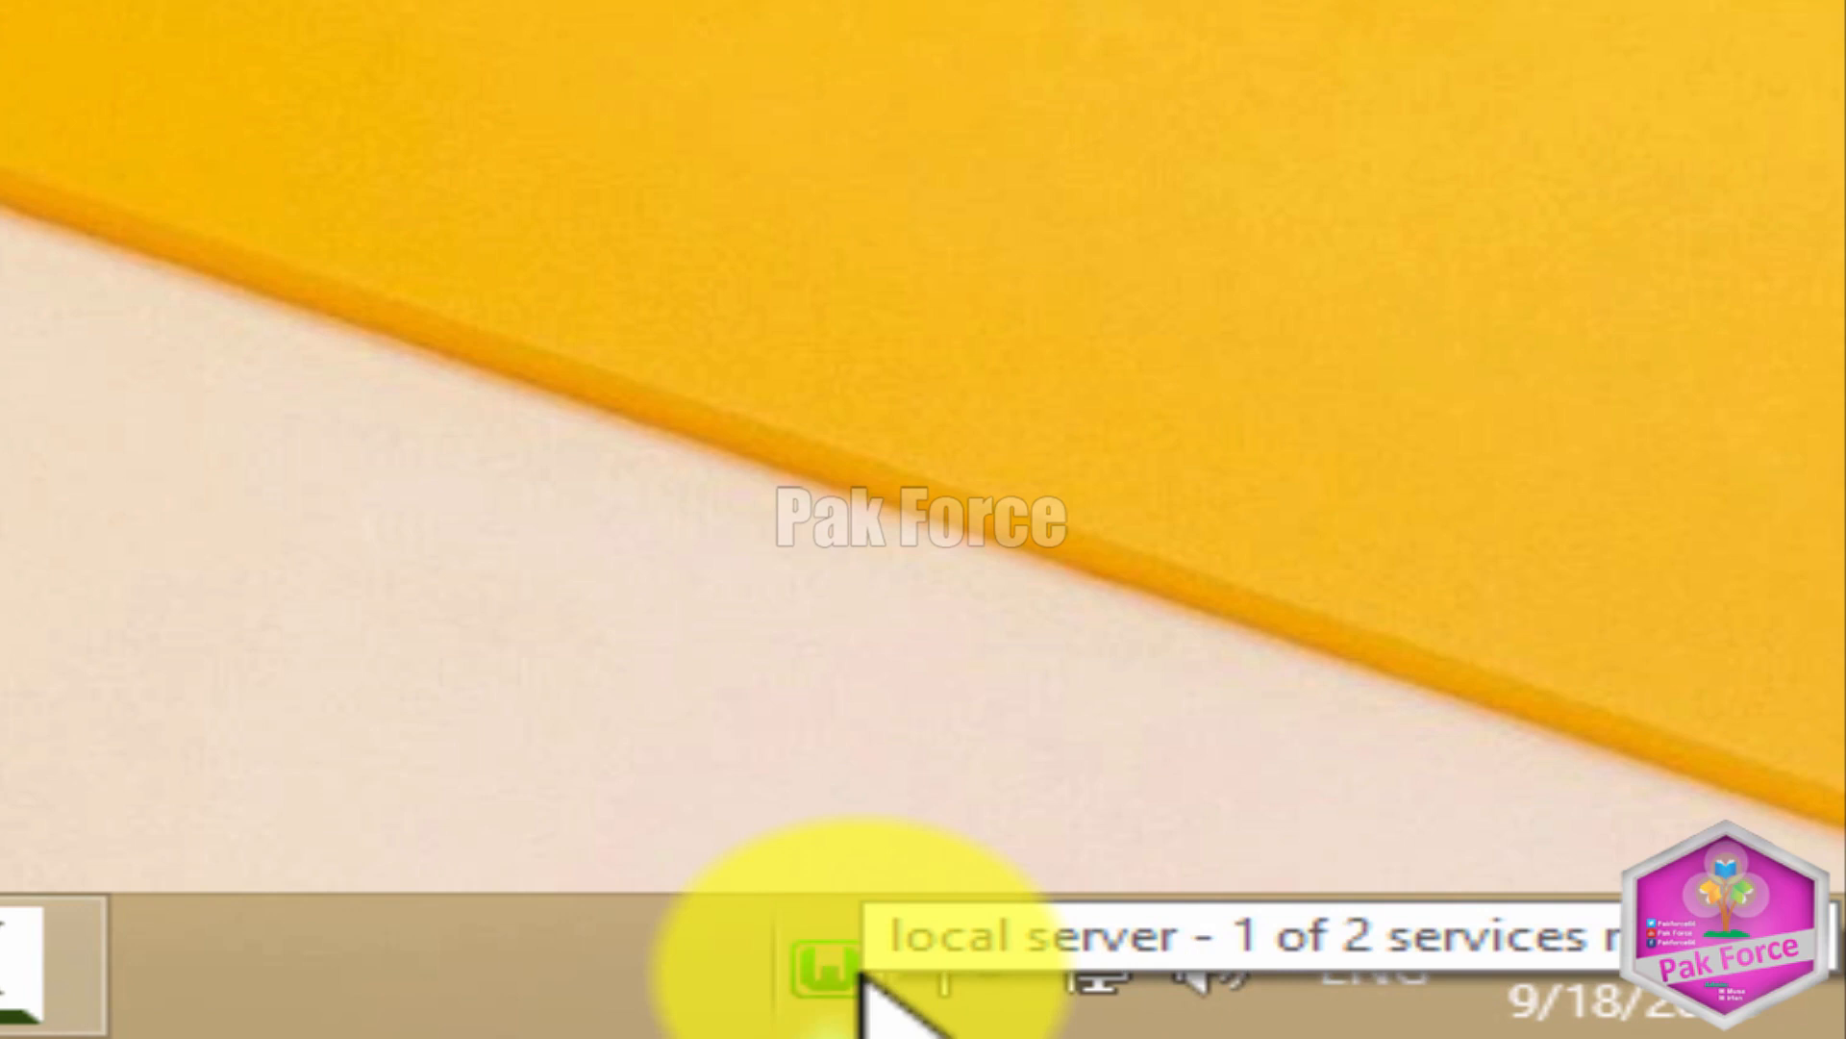
left_click(373, 384)
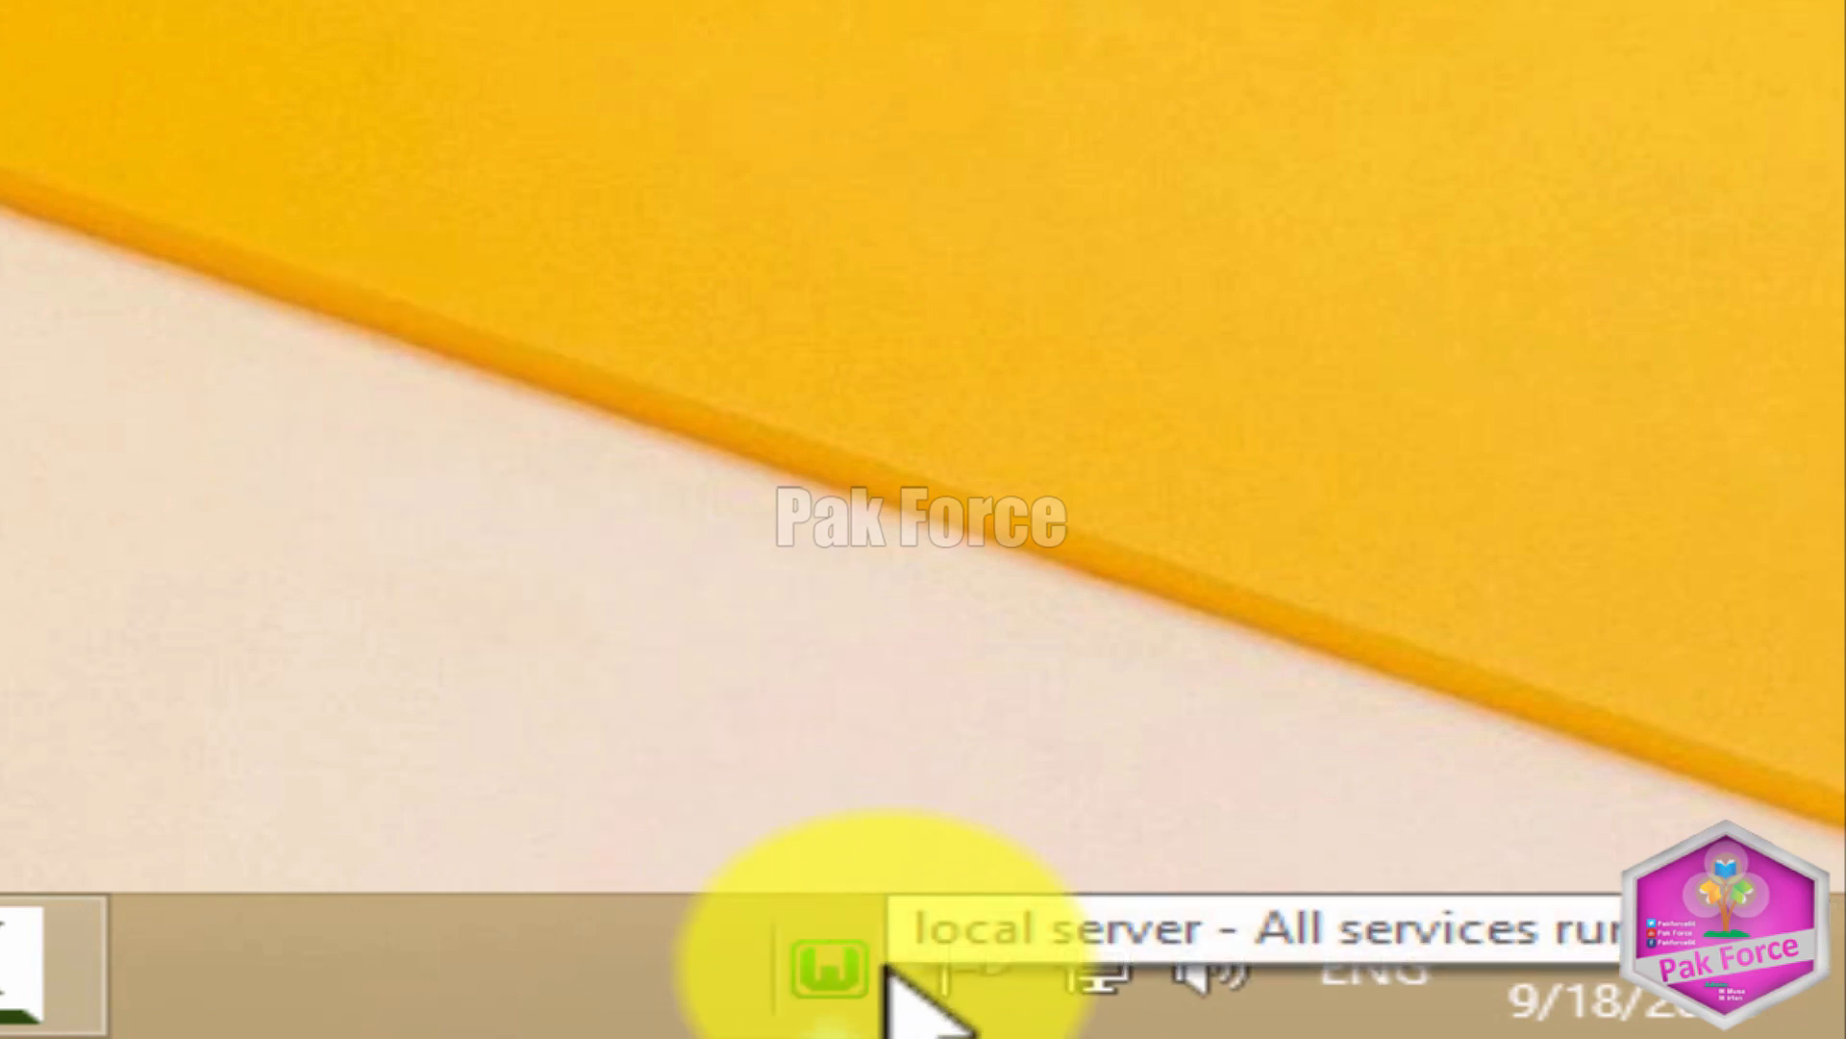
right_click(2, 2)
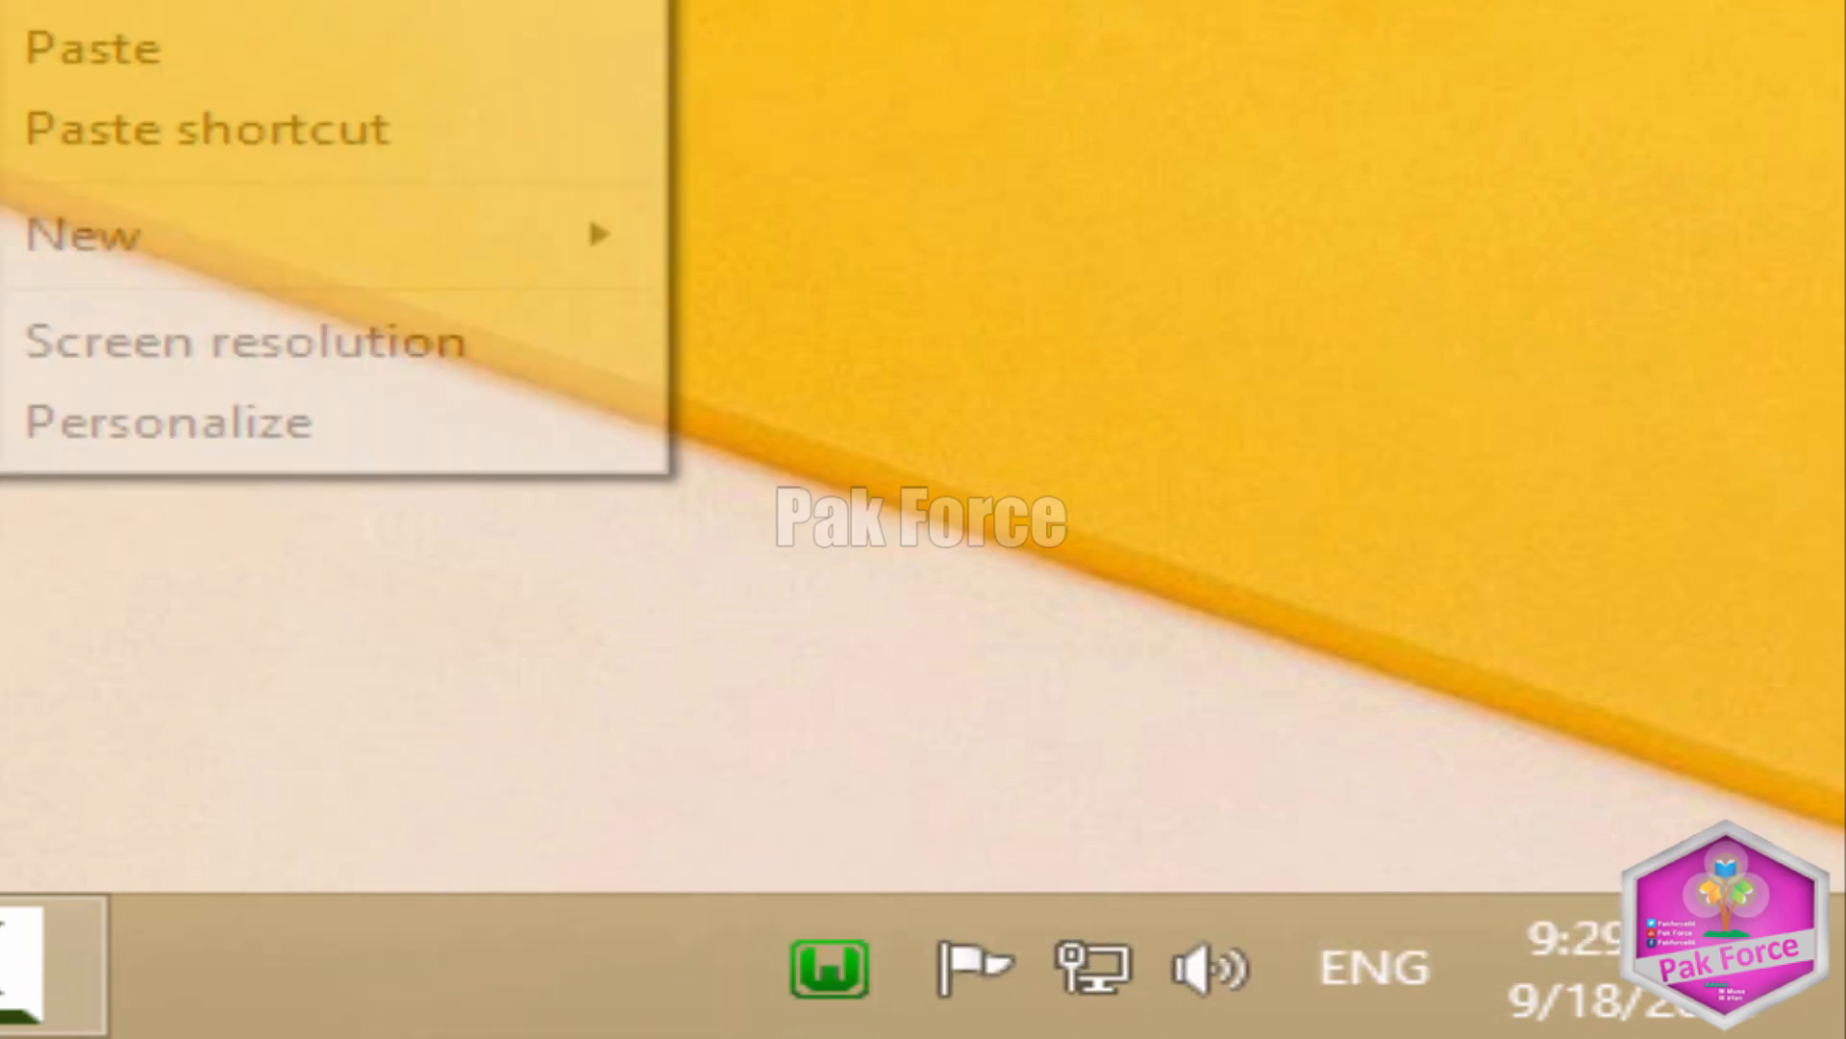
left_click(2, 2)
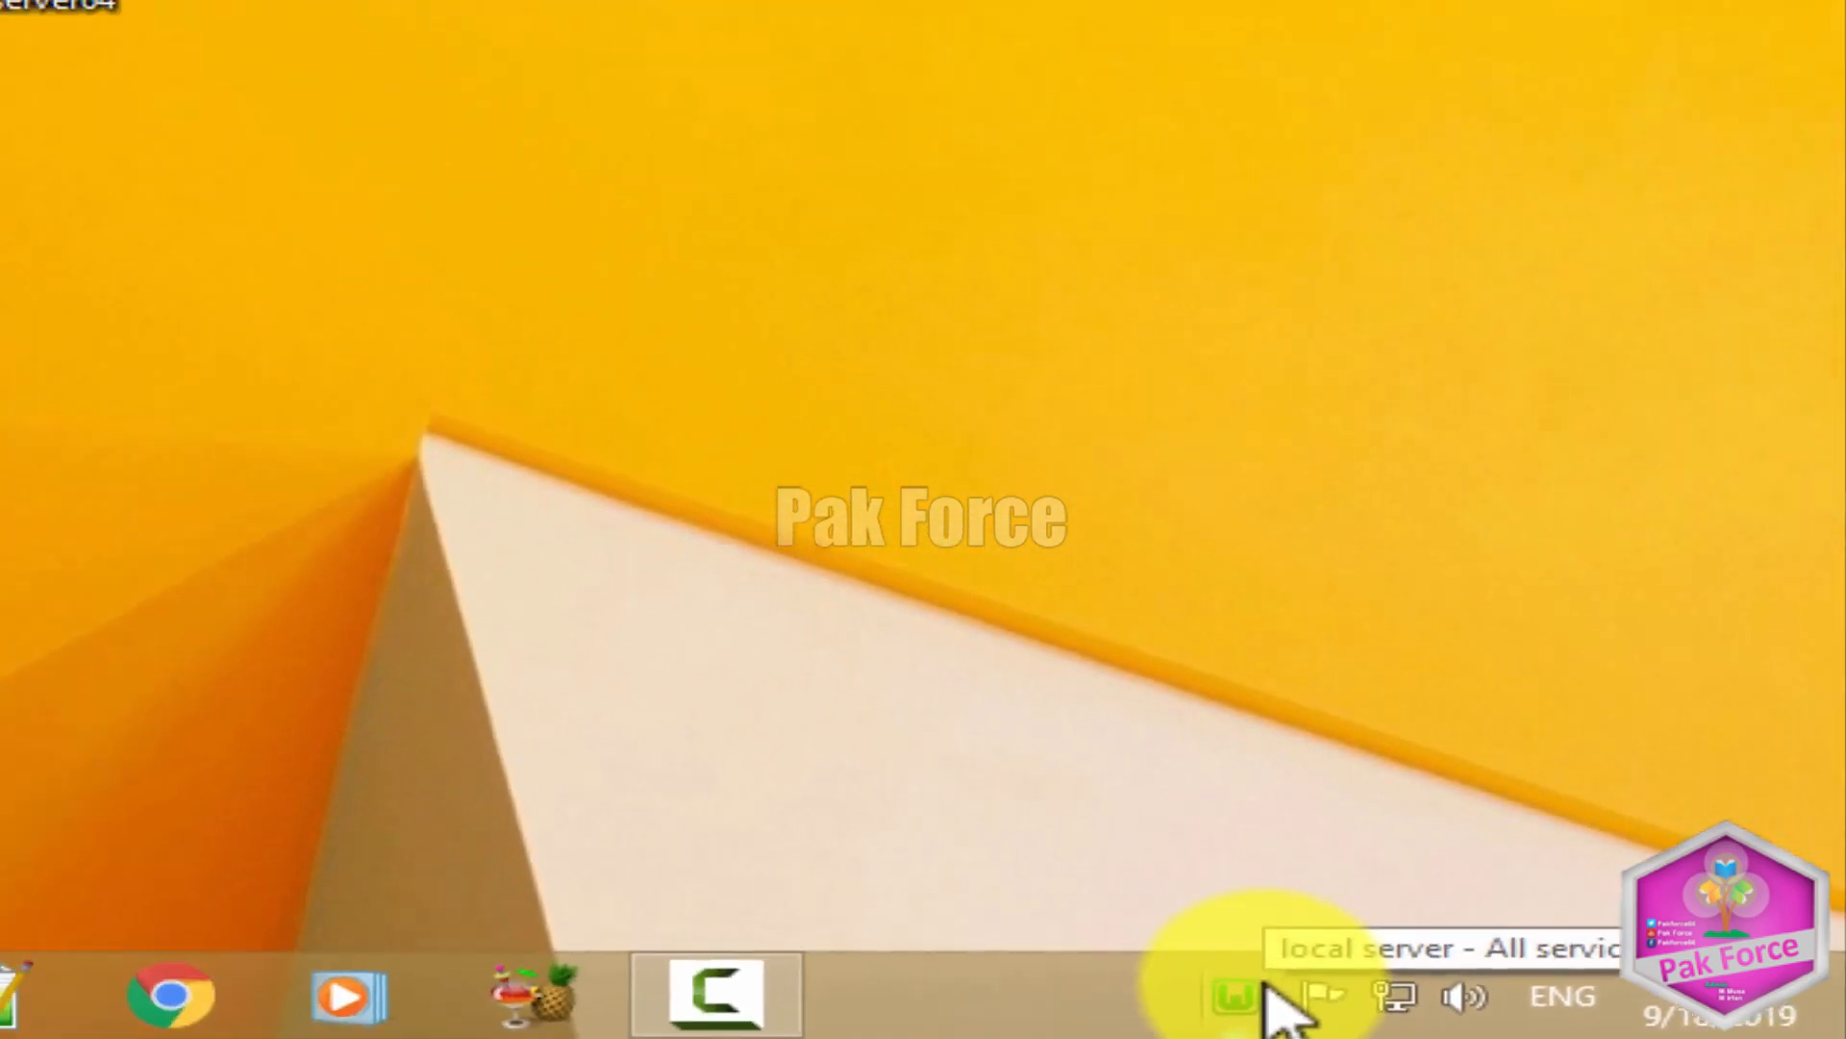
right_click(1108, 486)
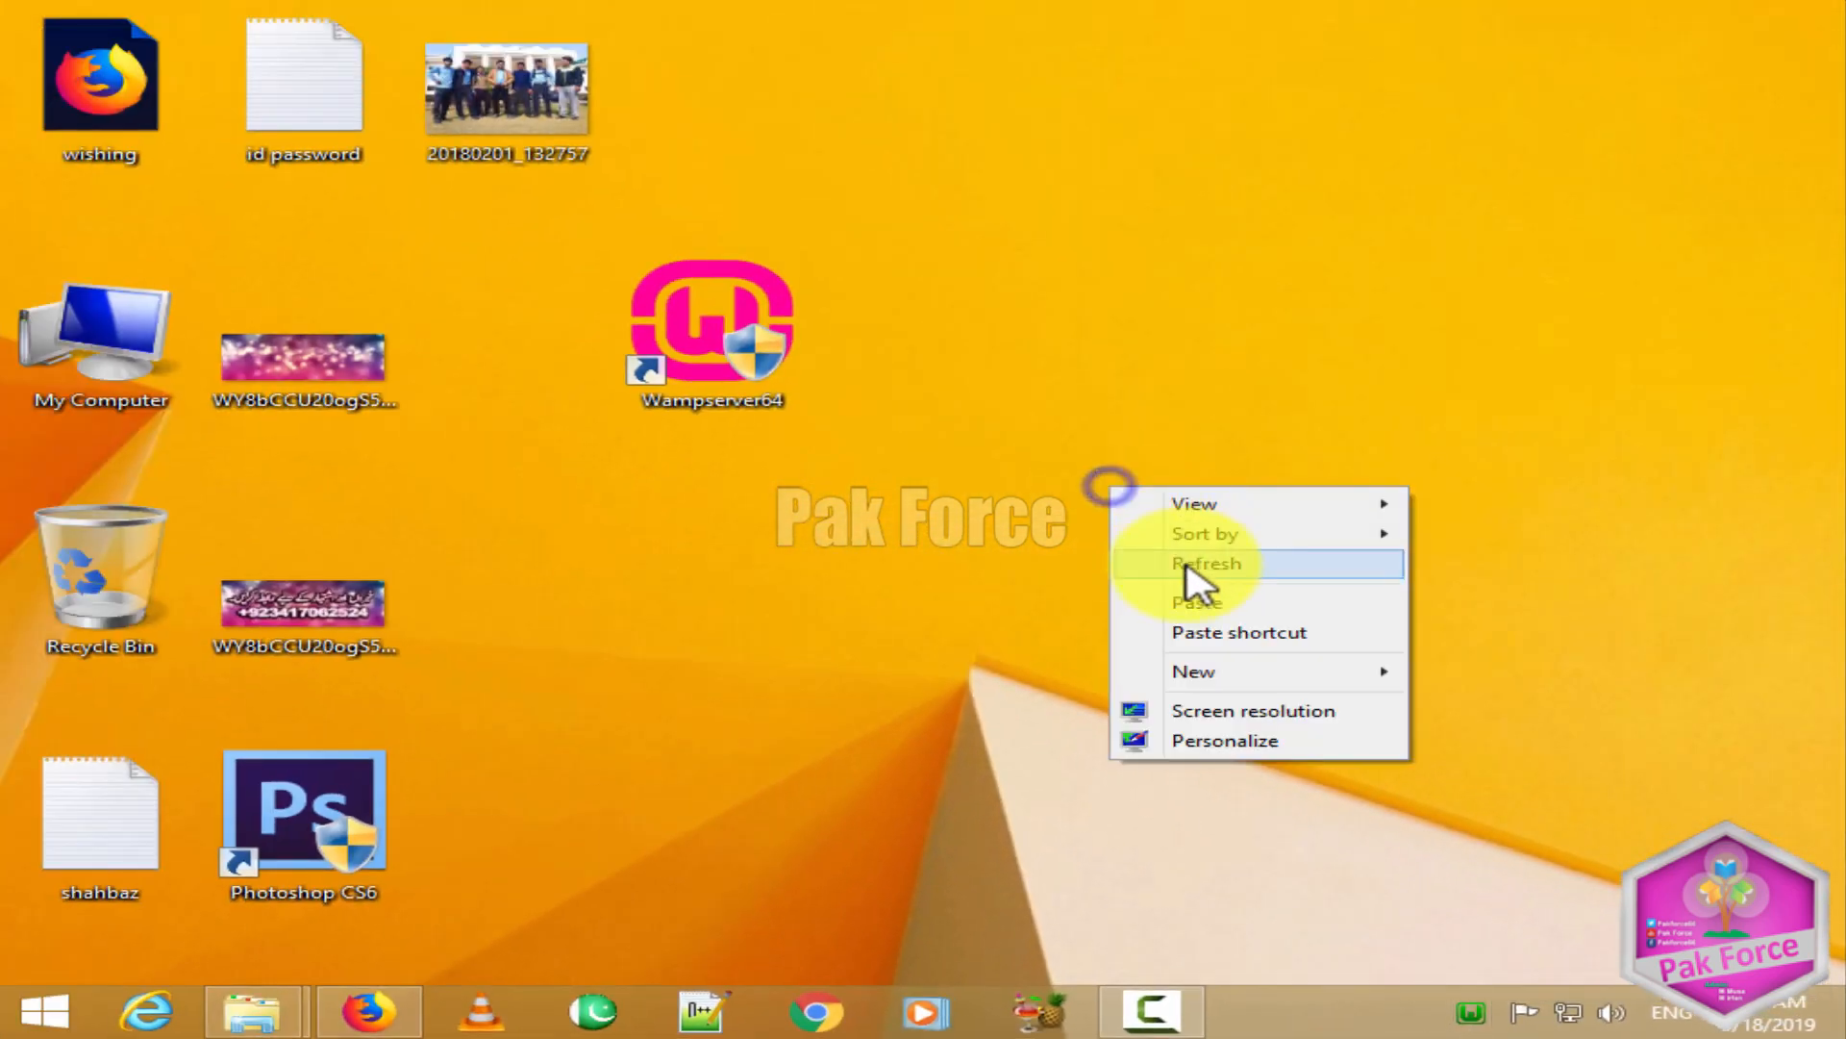
left_click(1188, 565)
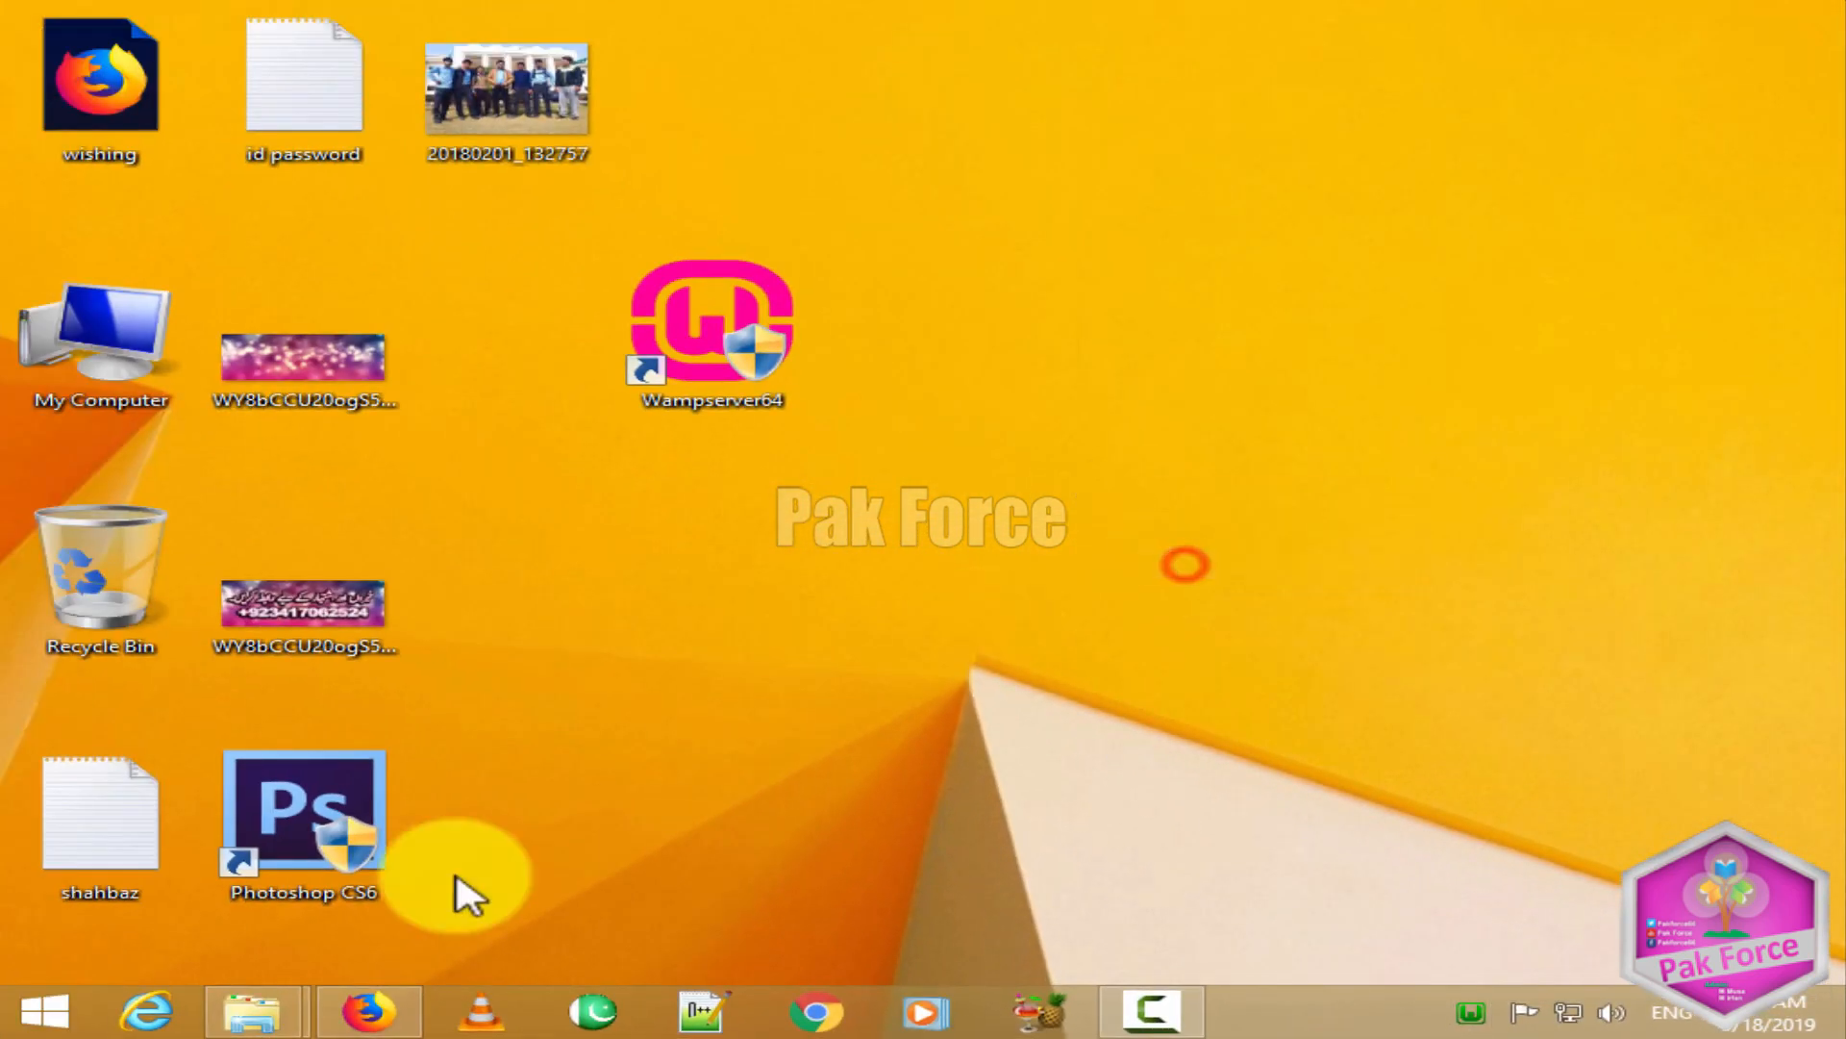
Step: Close the SourceForge download tab and load localhost in Firefox
left_click(380, 1005)
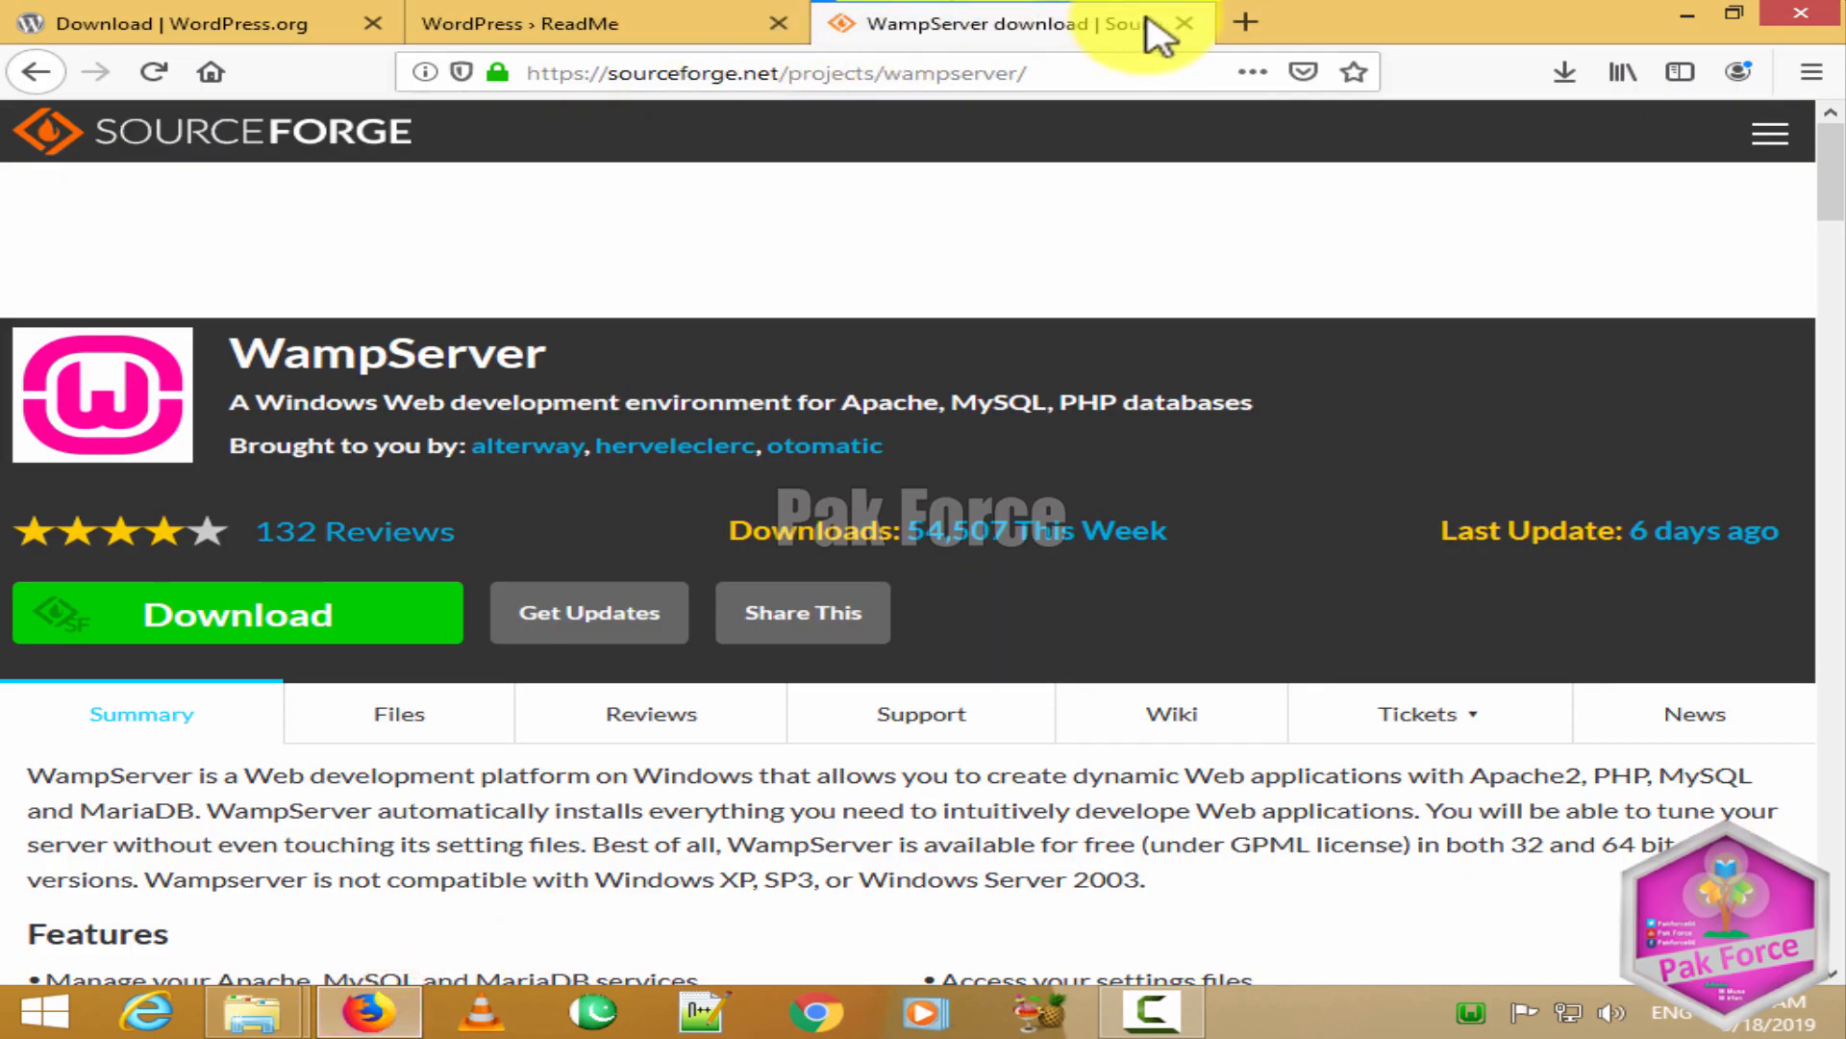
left_click(1193, 22)
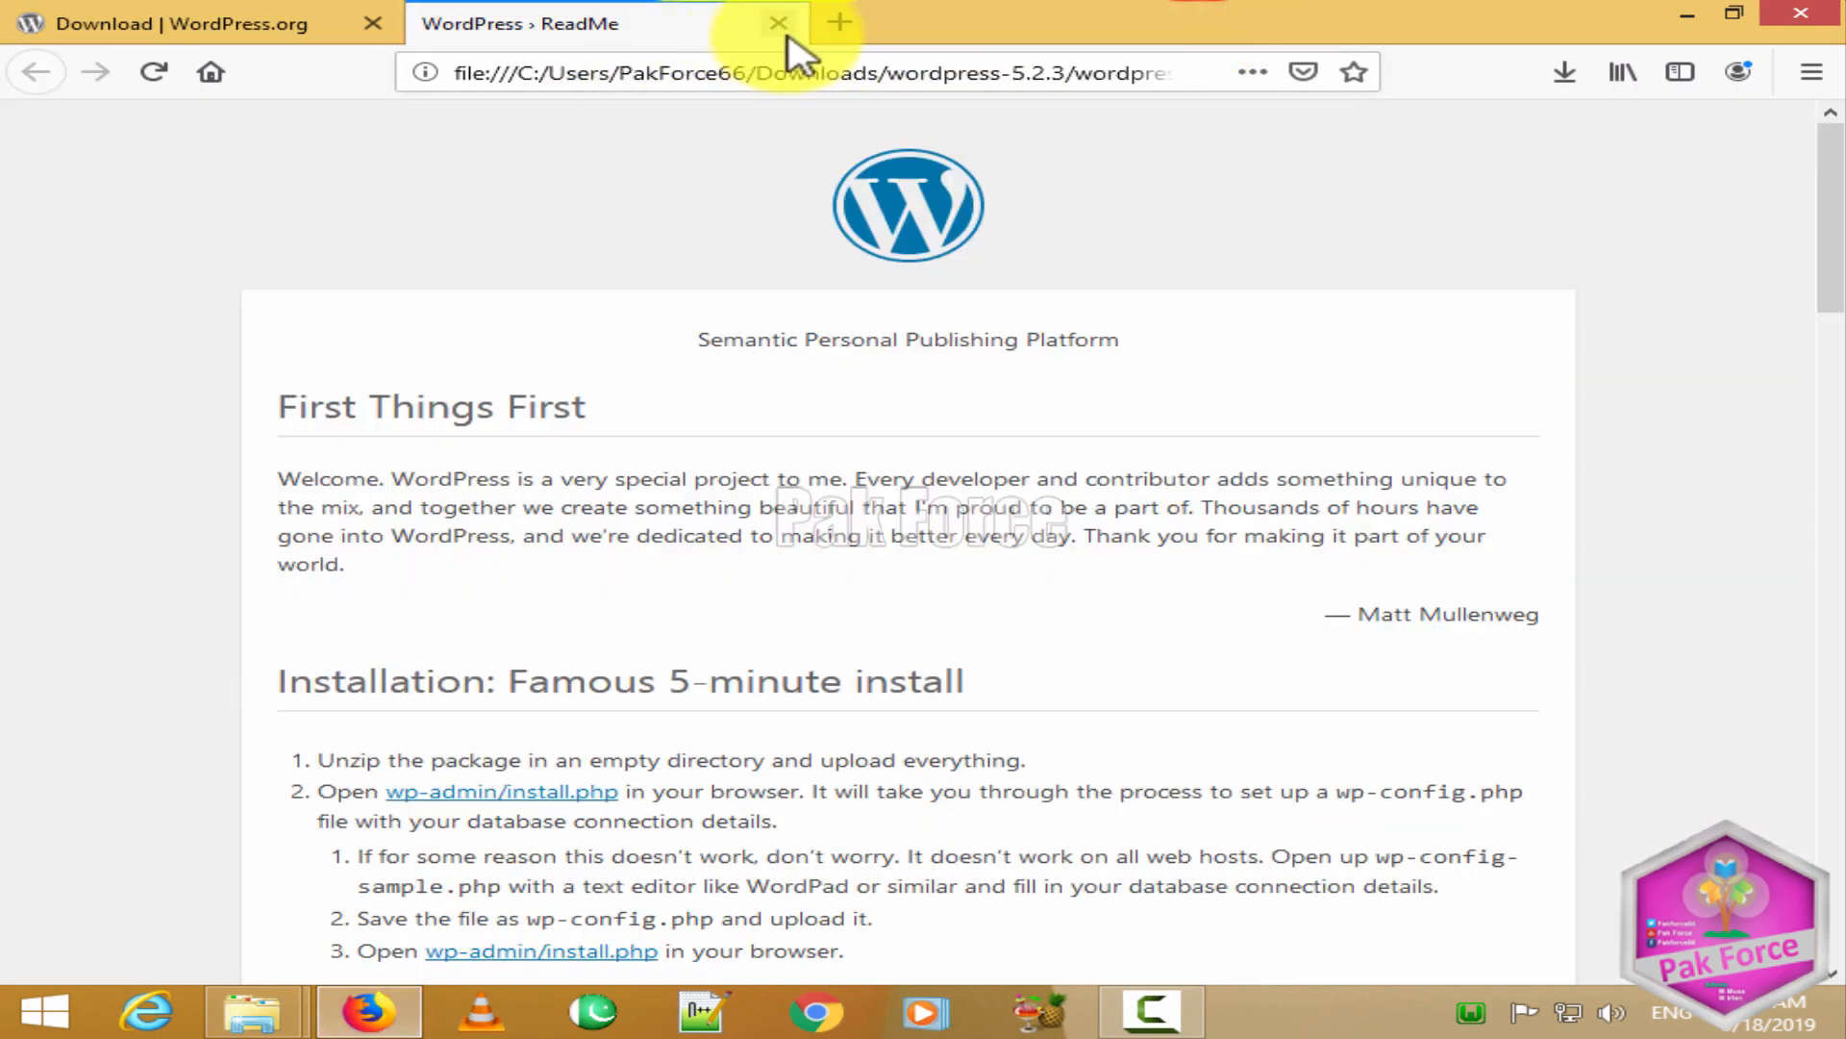
left_click(787, 65)
key("BackSpace")
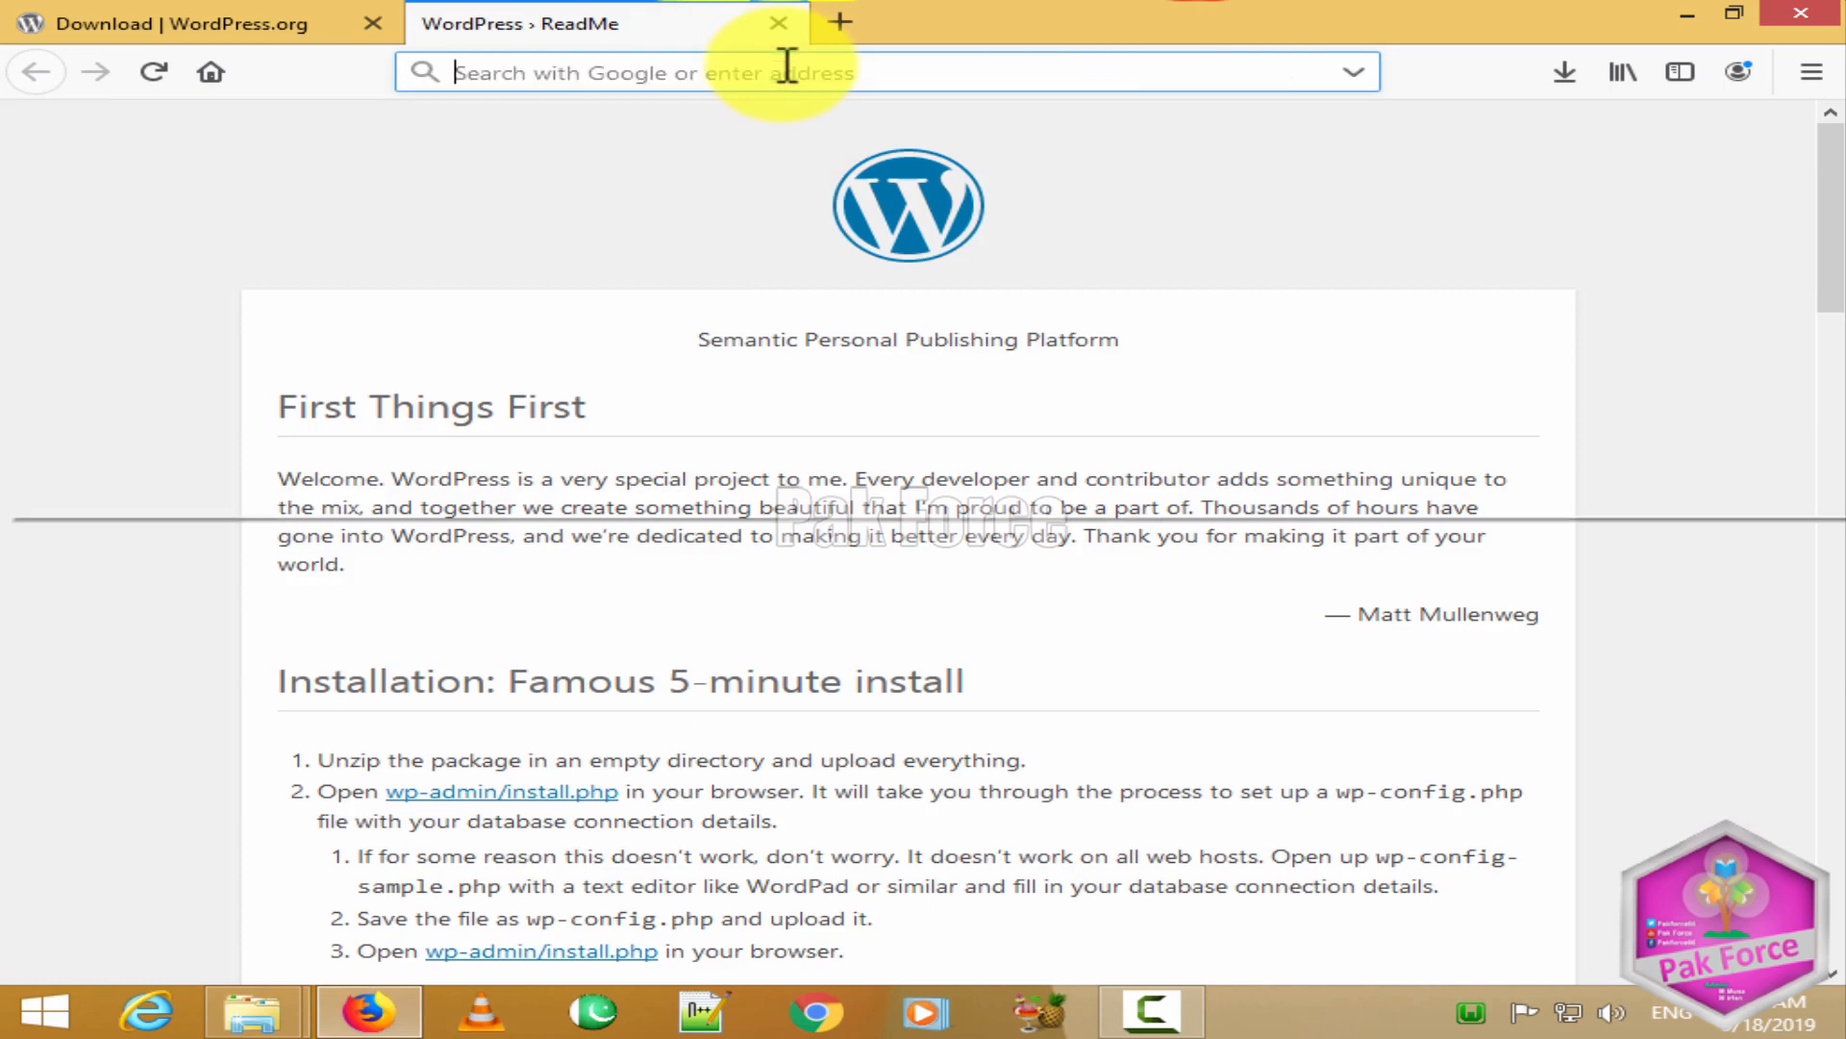
type("localho")
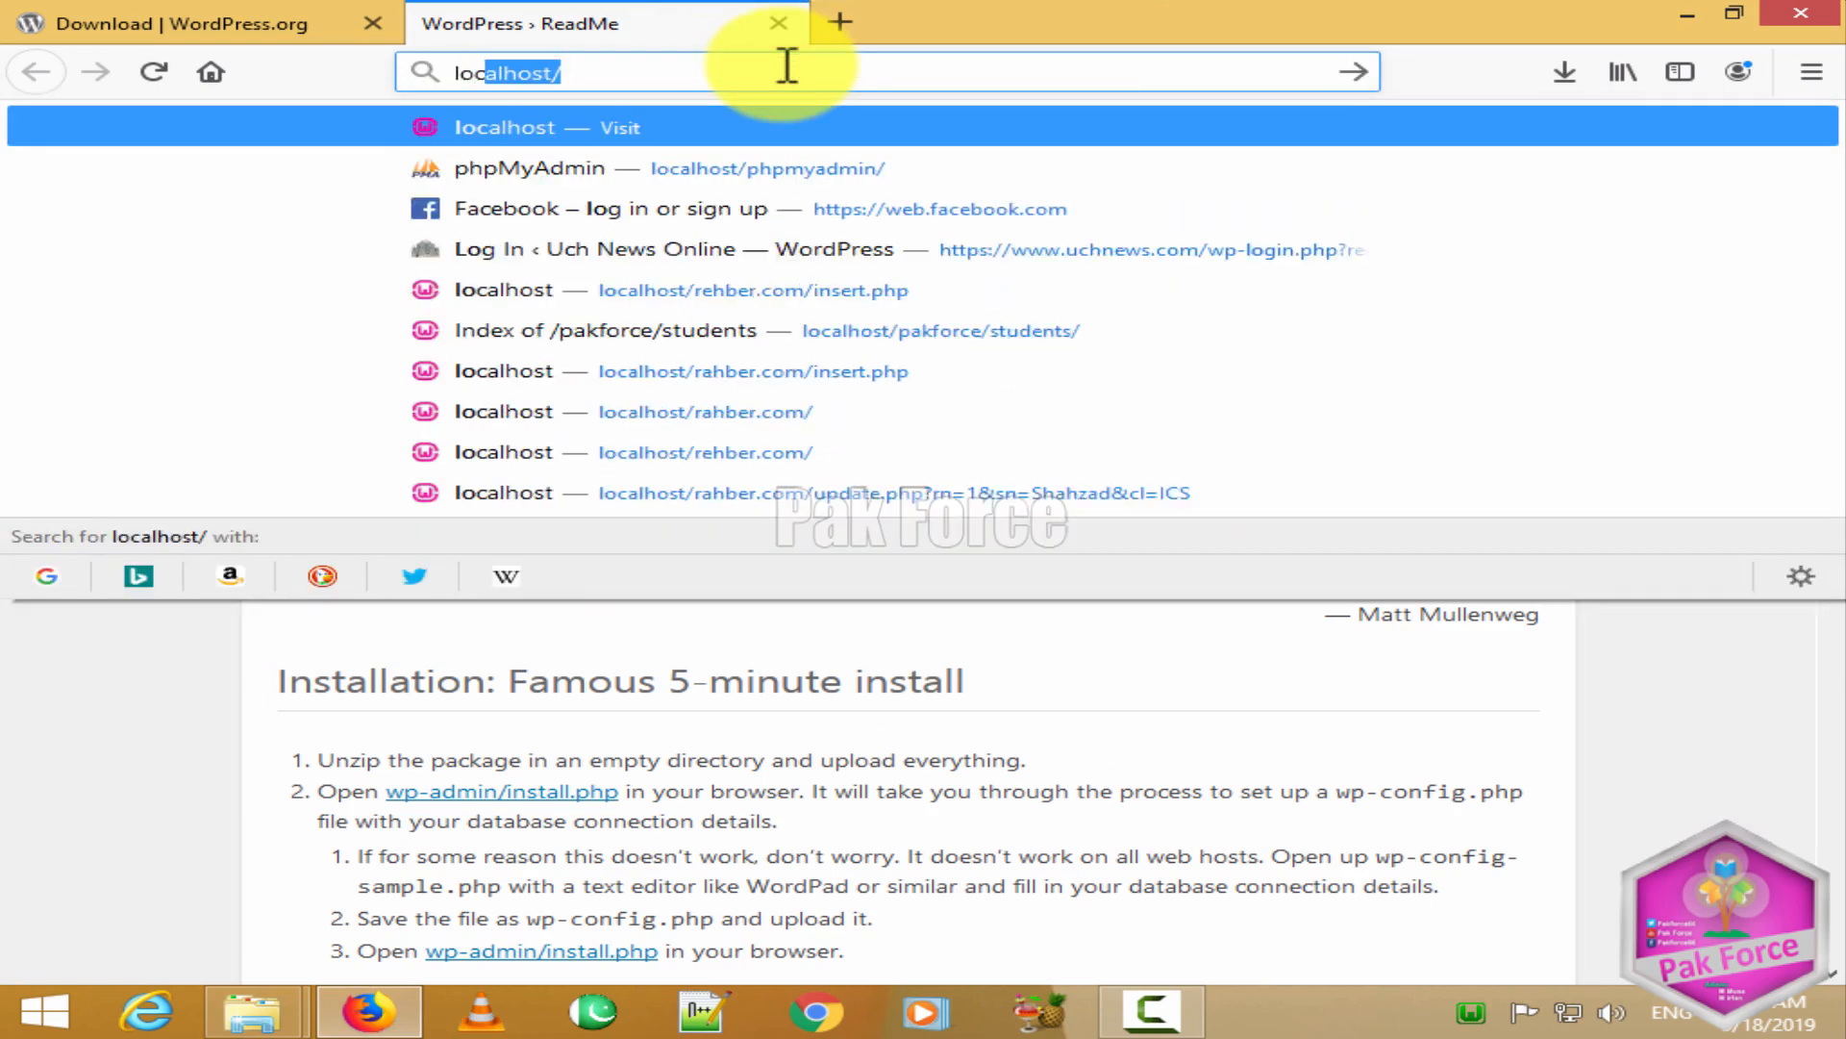
type("st")
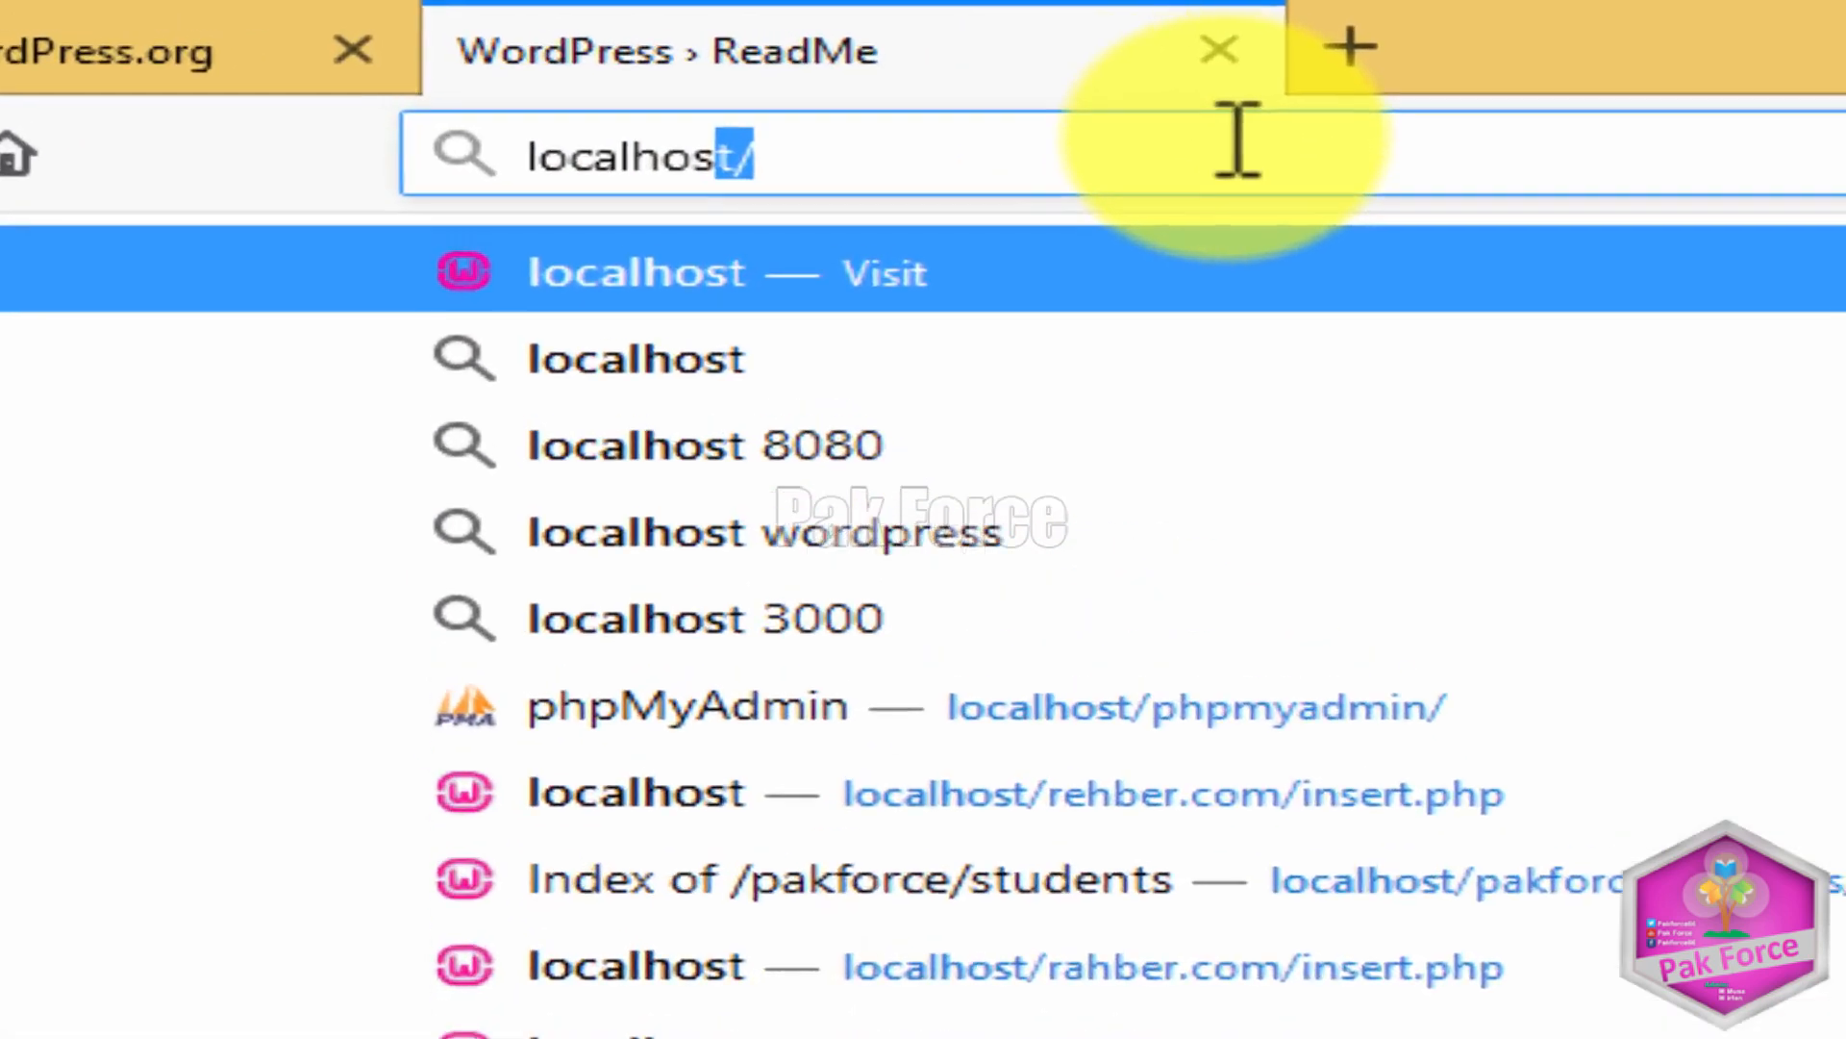
key("Return")
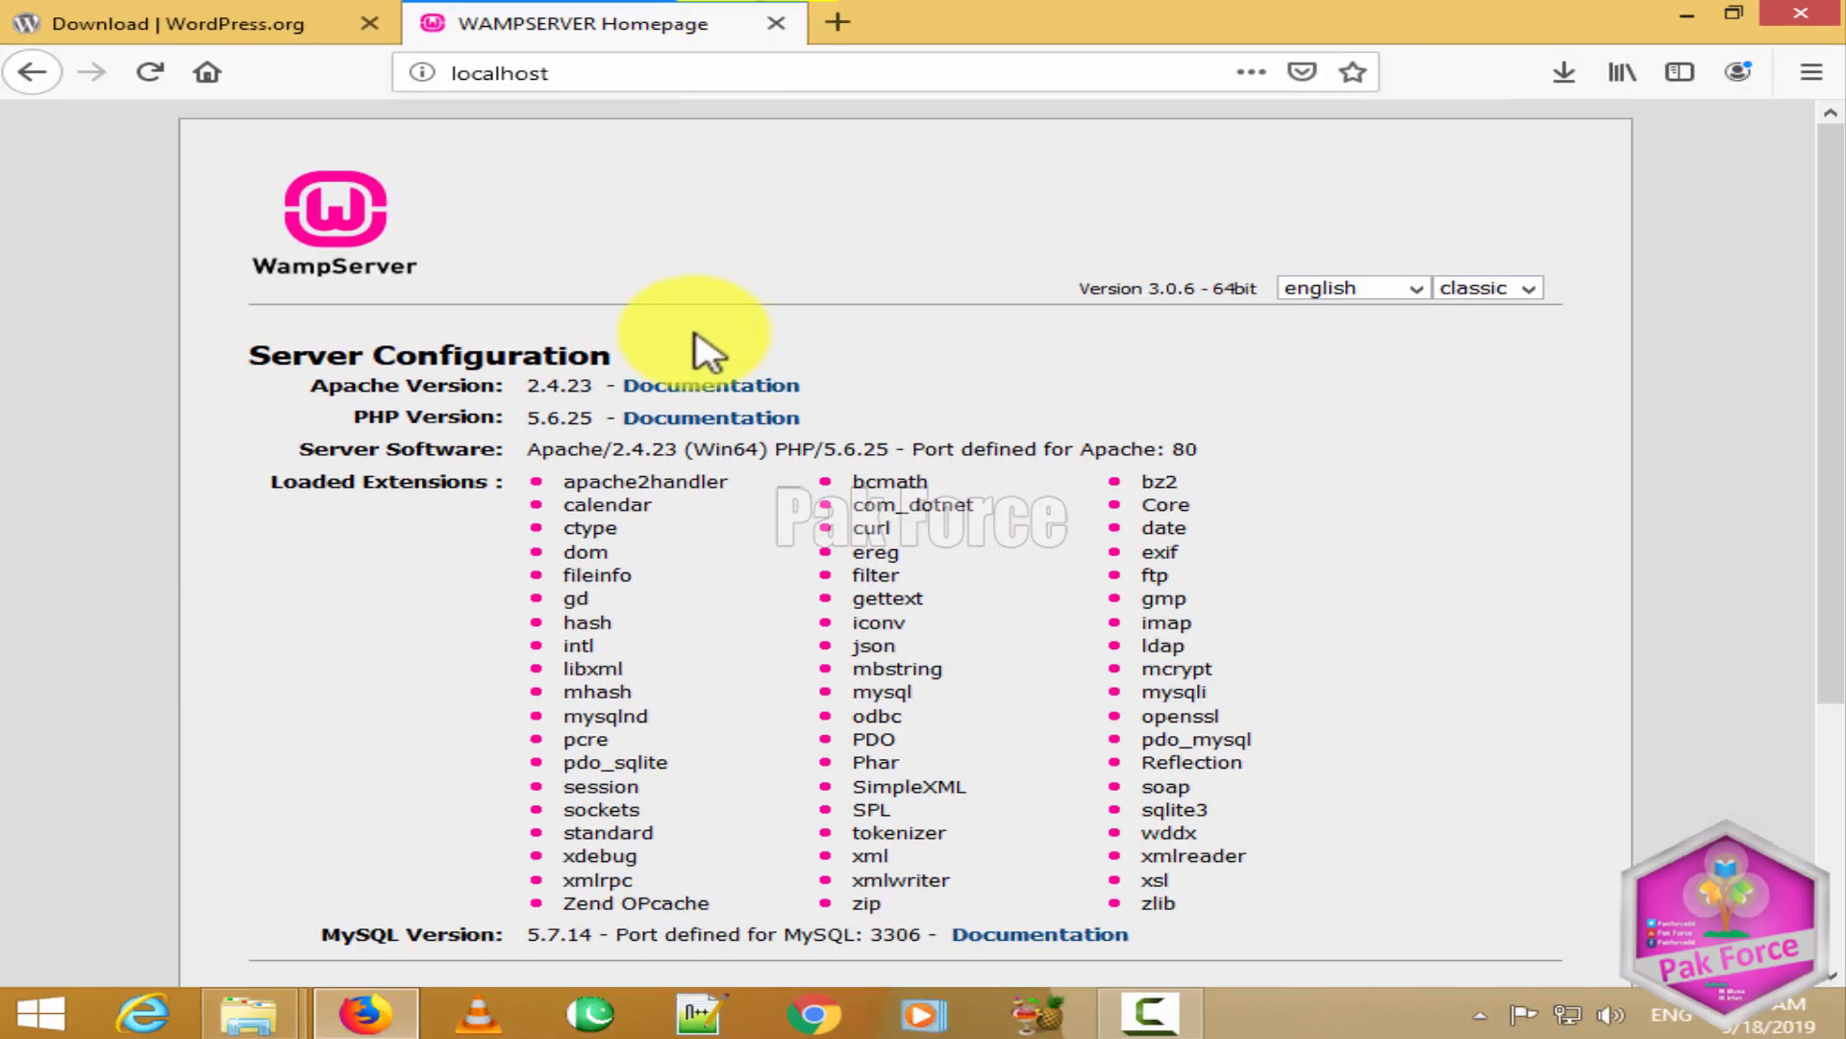
Step: Review the Apache and PHP versions and the Your Projects list showing wordpress
scroll(731, 308, "down", 5)
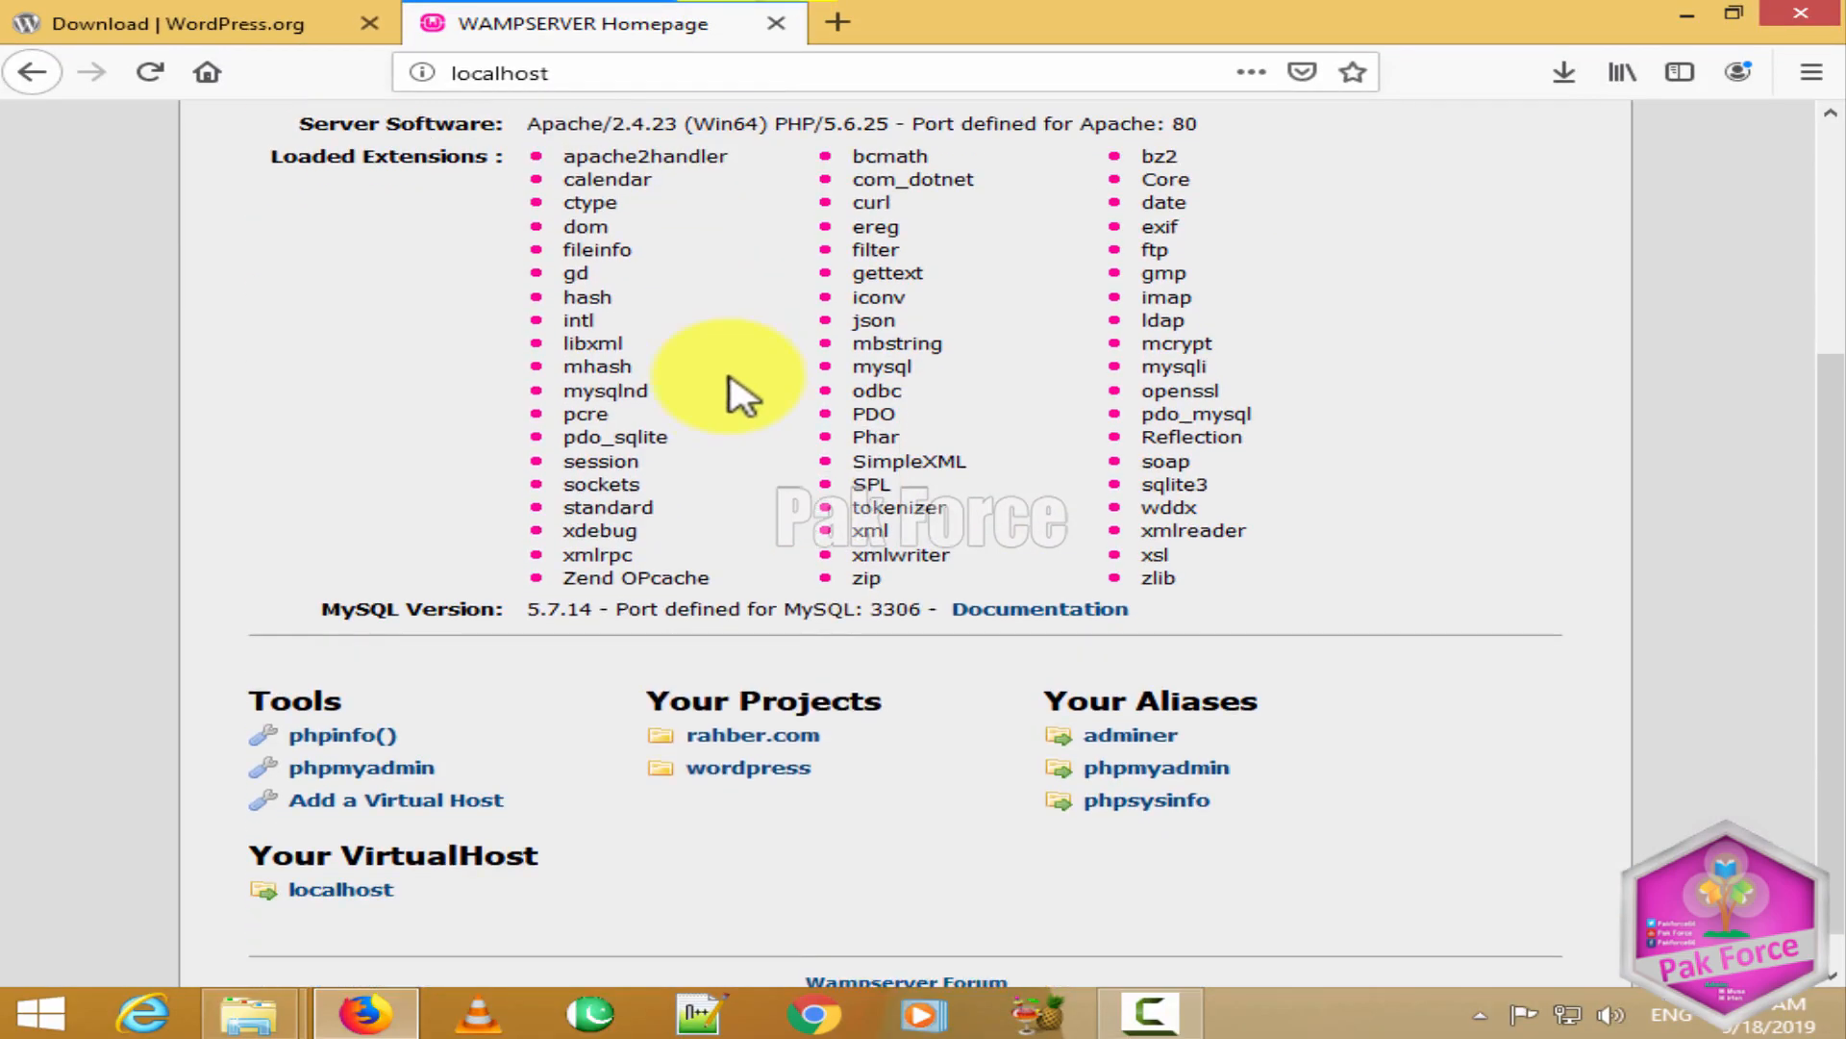
scroll(806, 697, "up", 5)
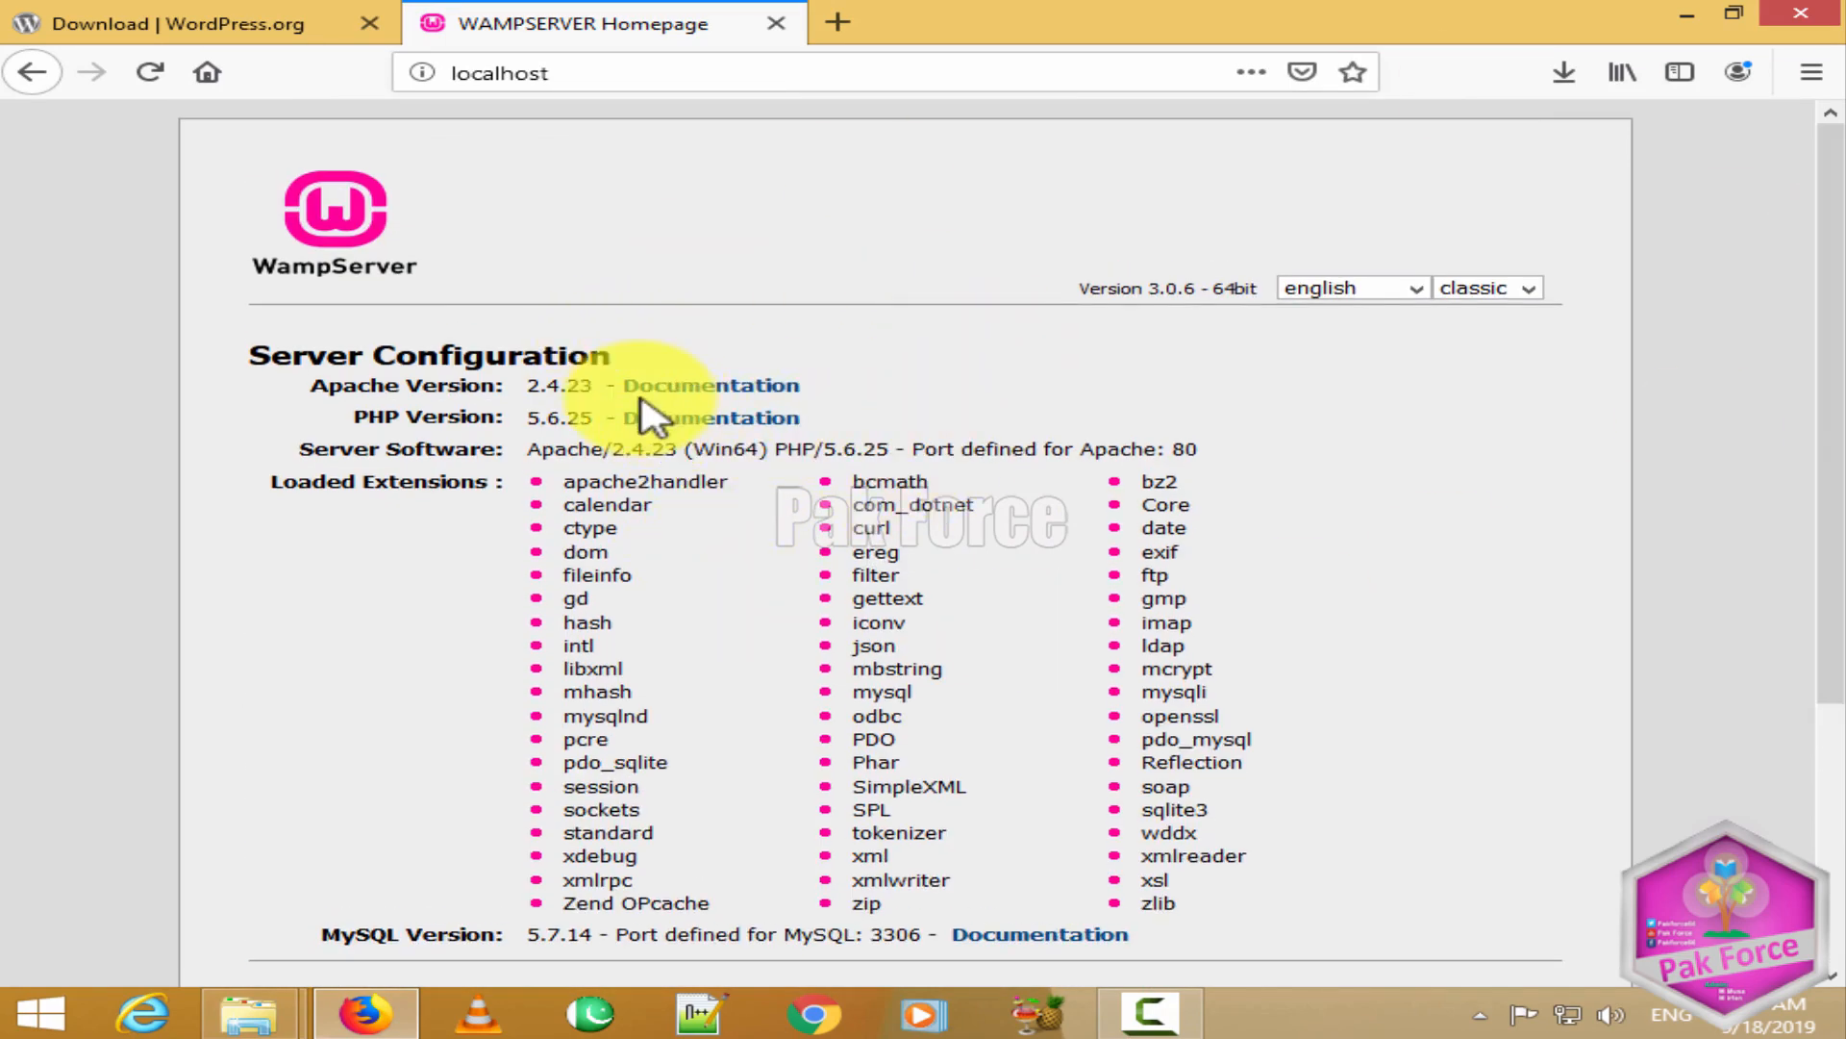
left_click_drag(404, 391, 516, 412)
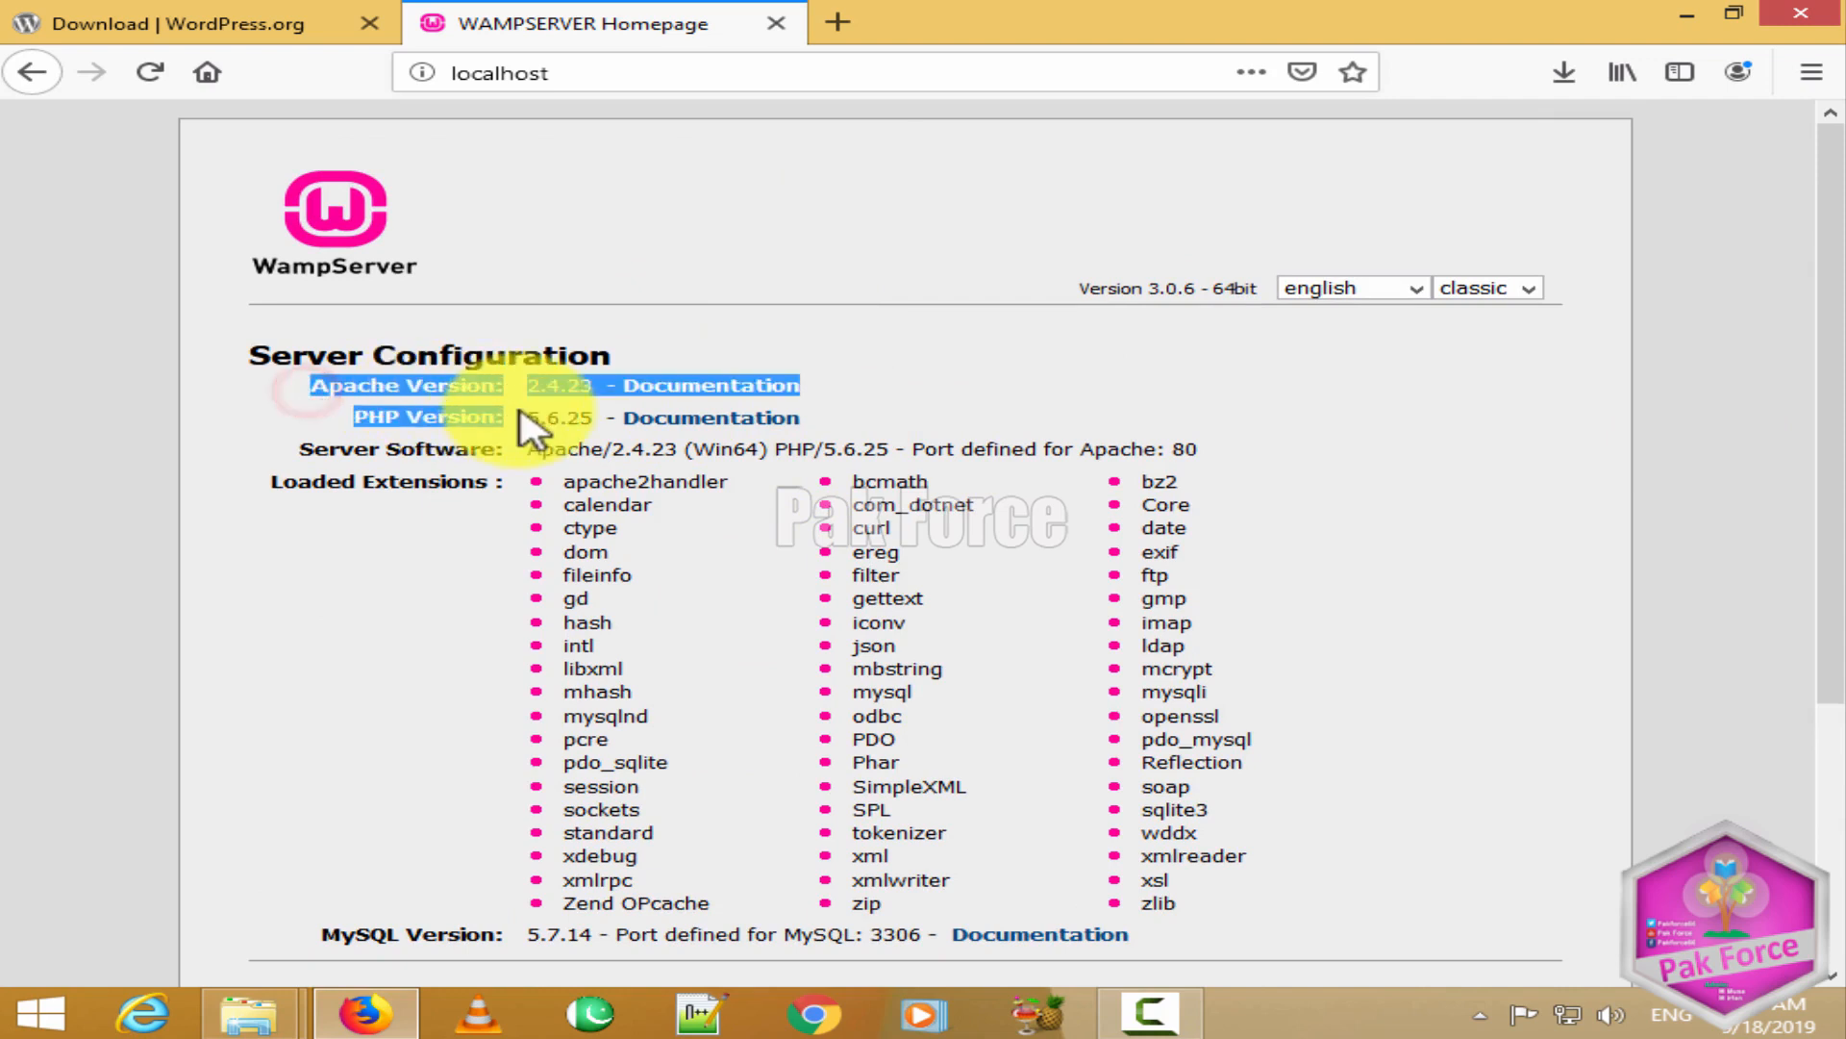
left_click(375, 415)
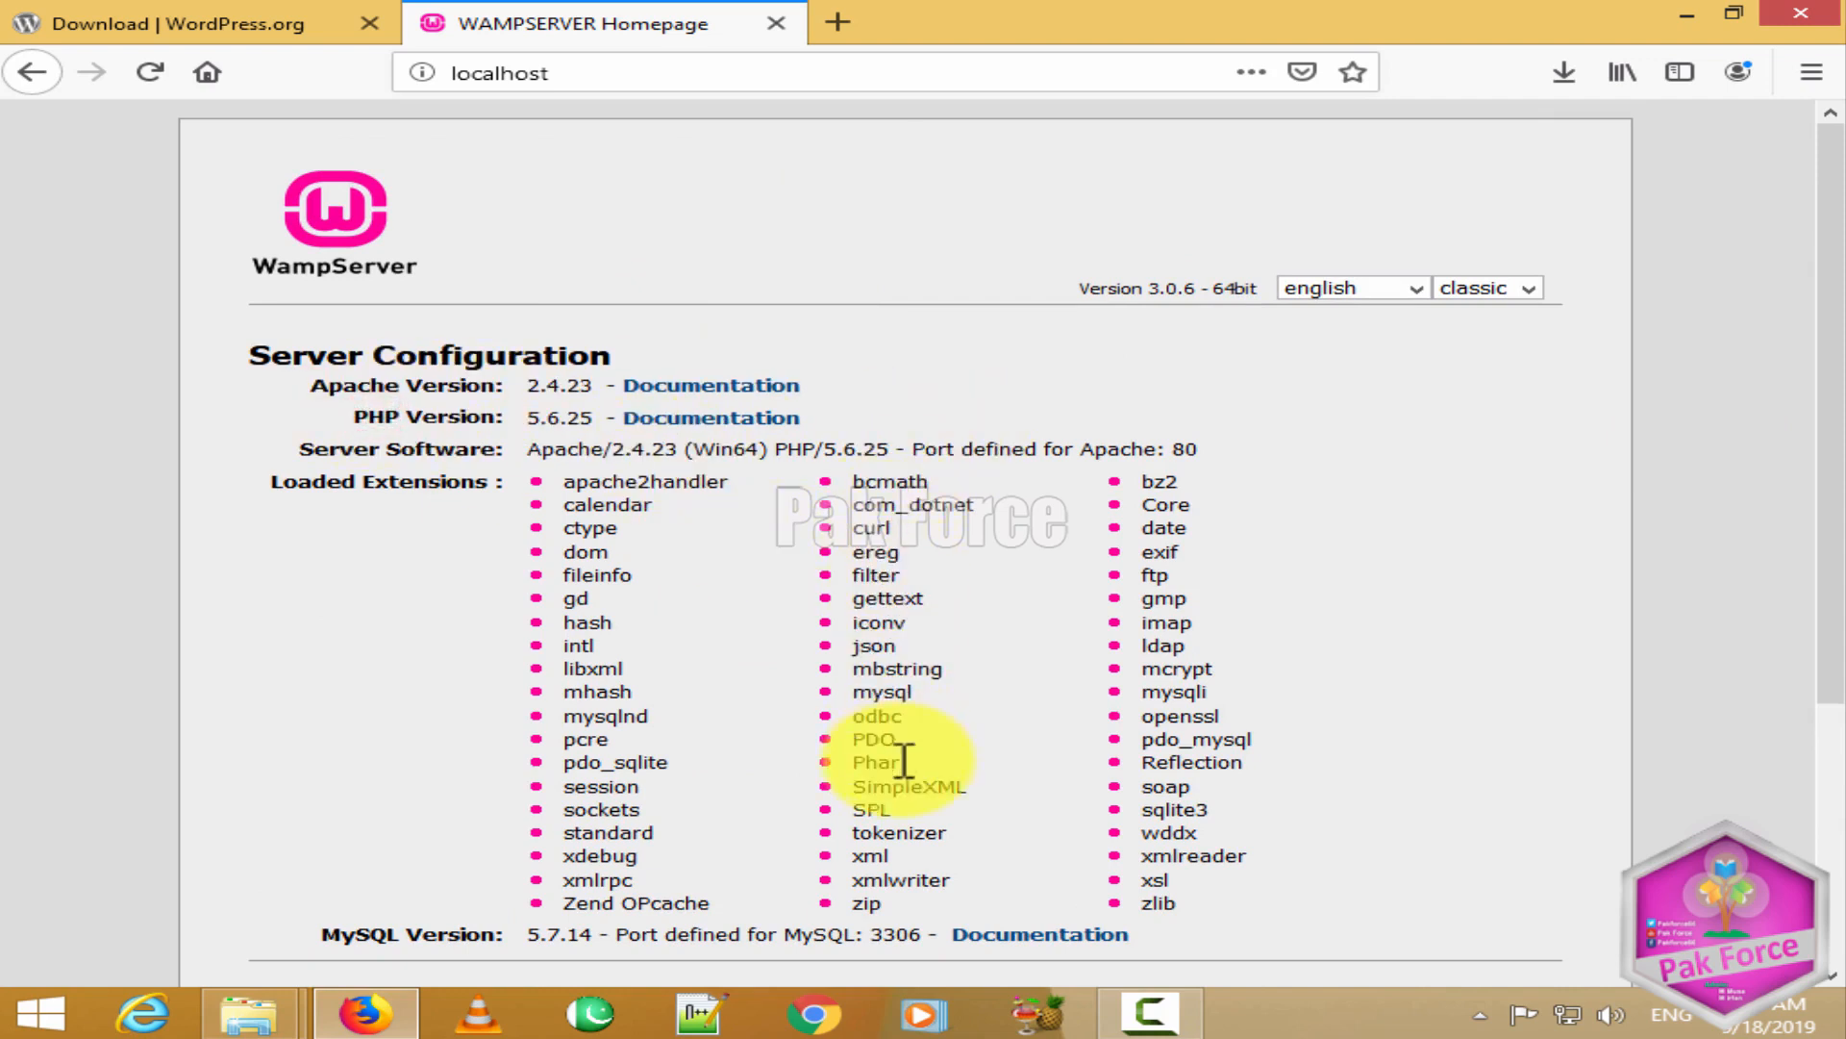
scroll(904, 759, "down", 2)
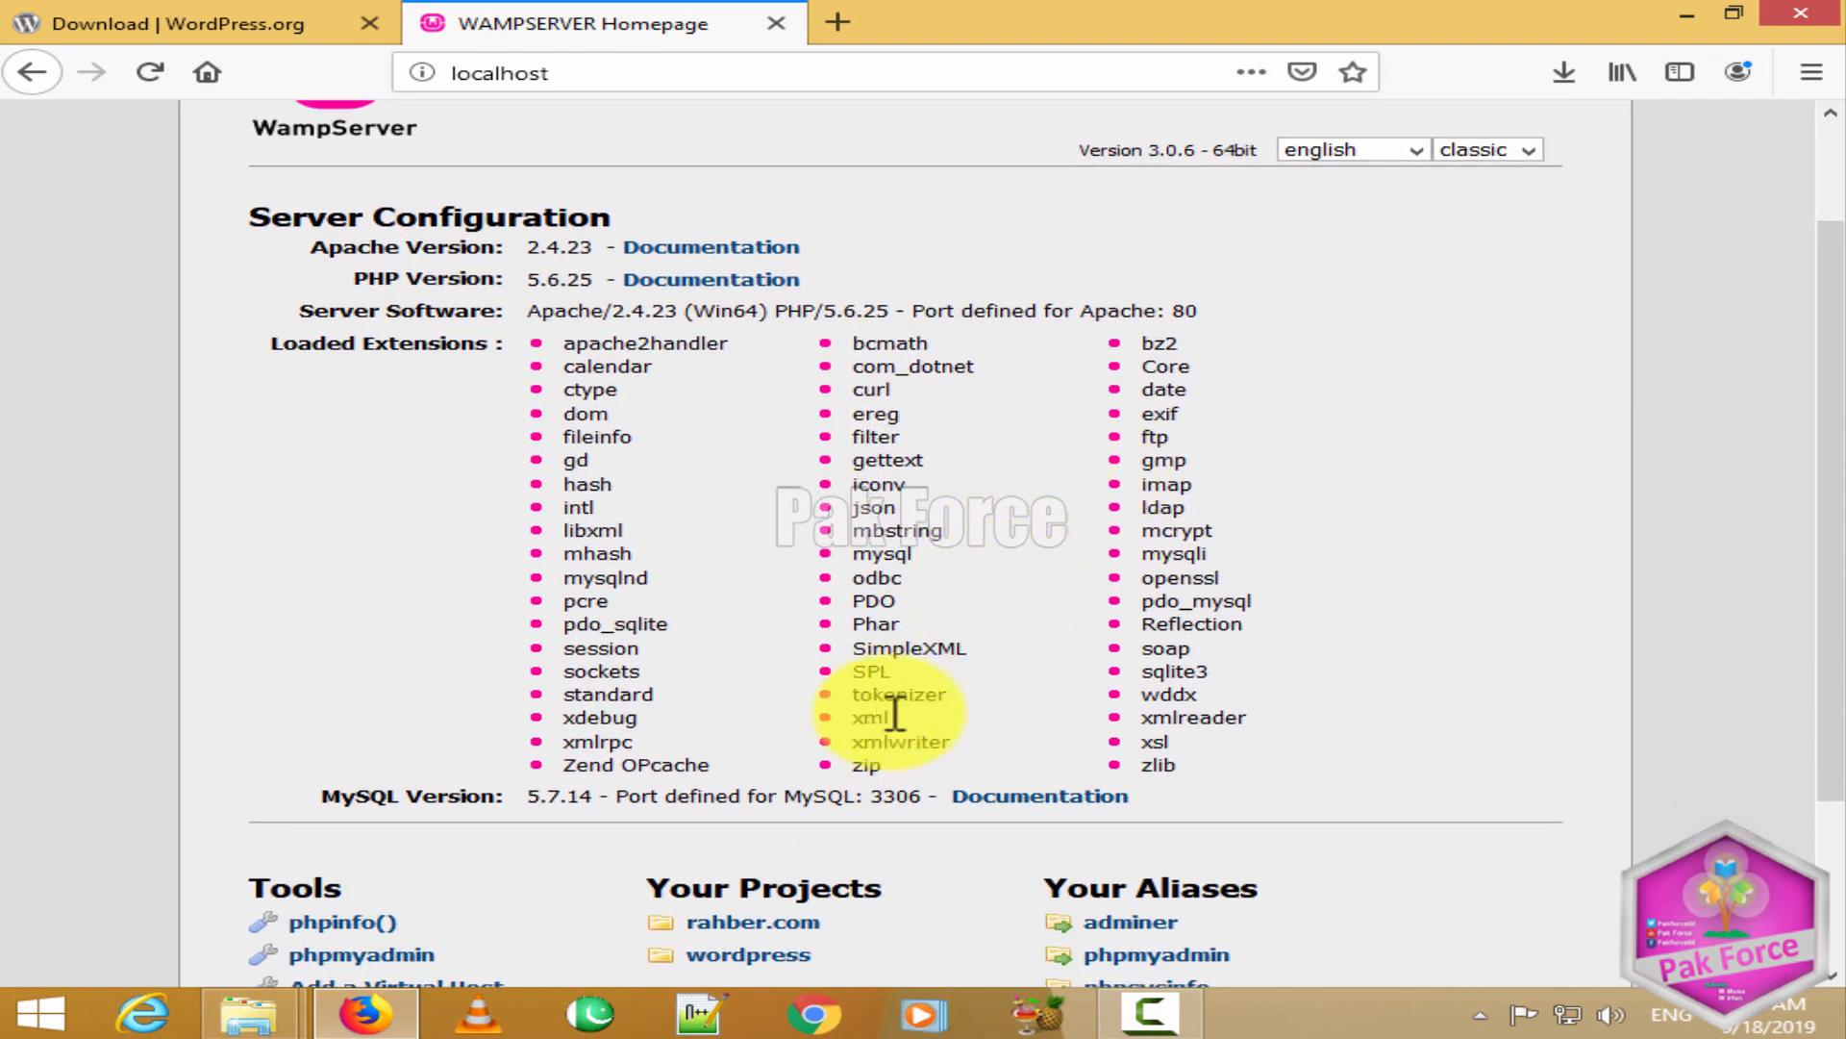
scroll(923, 531, "down", 3)
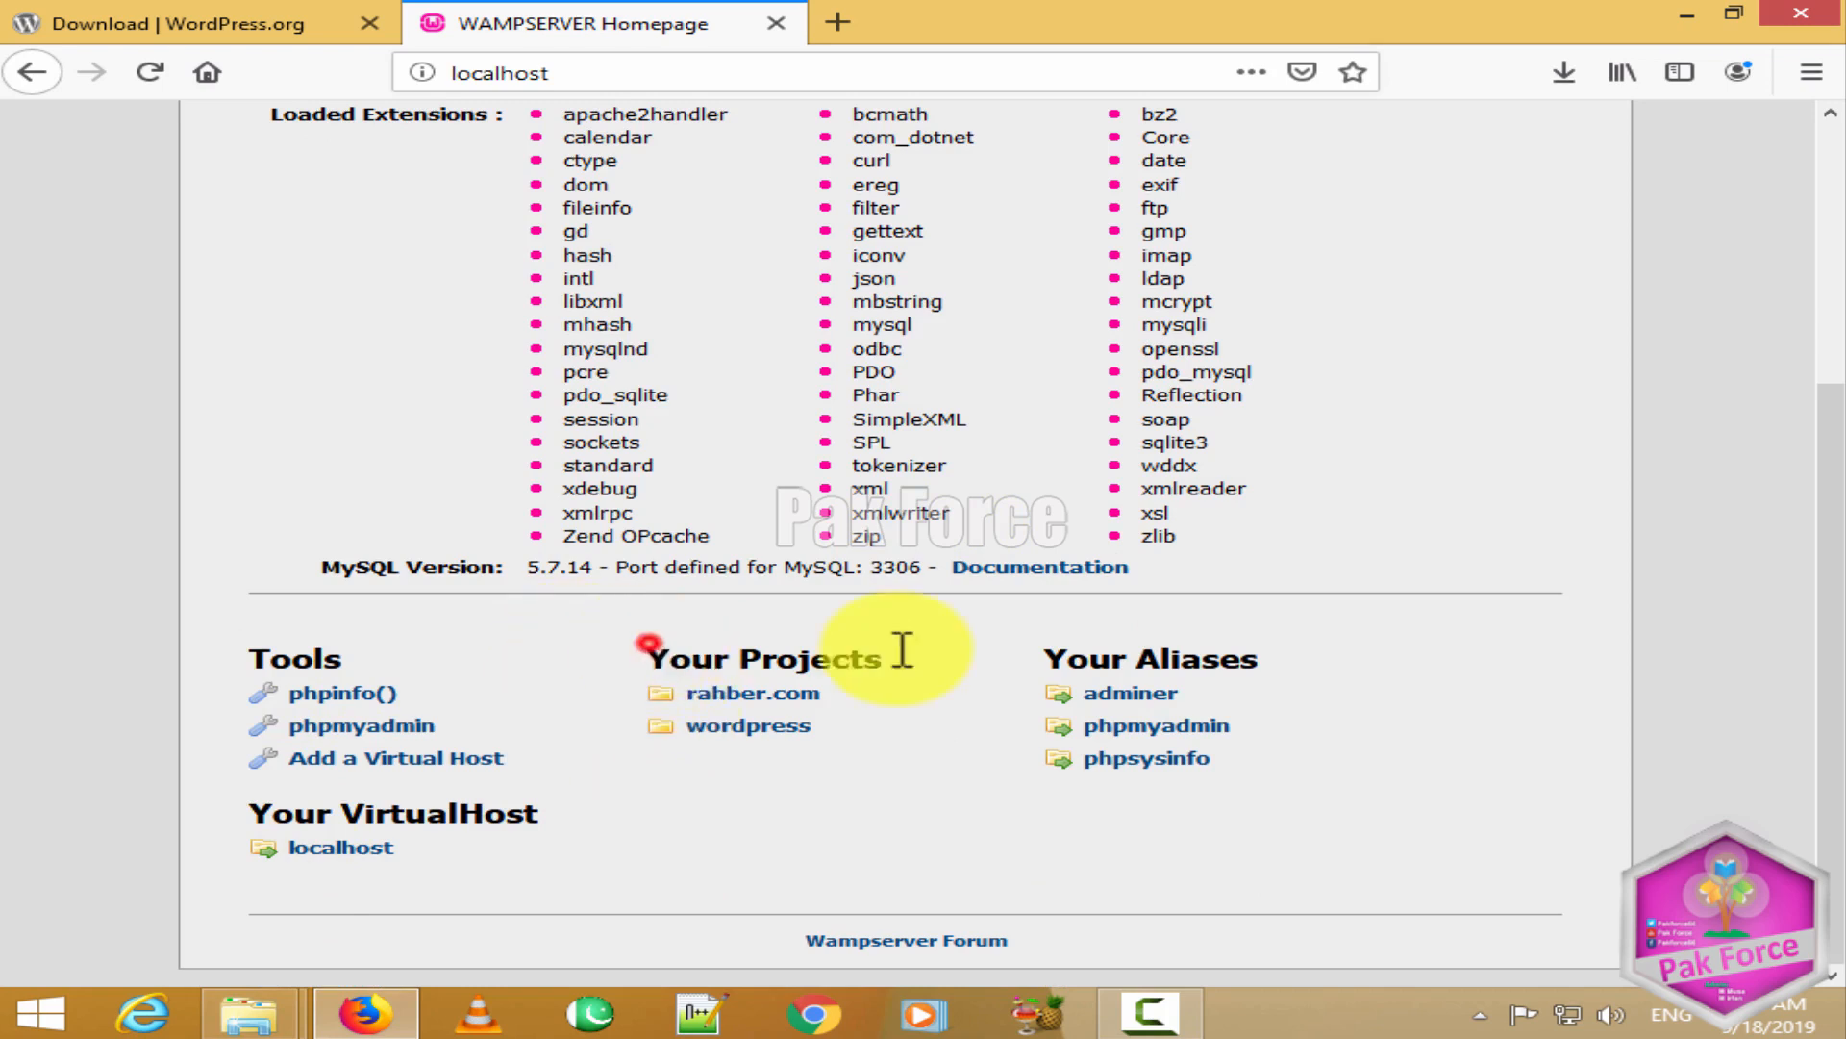
left_click_drag(902, 649, 1063, 672)
left_click(1032, 691)
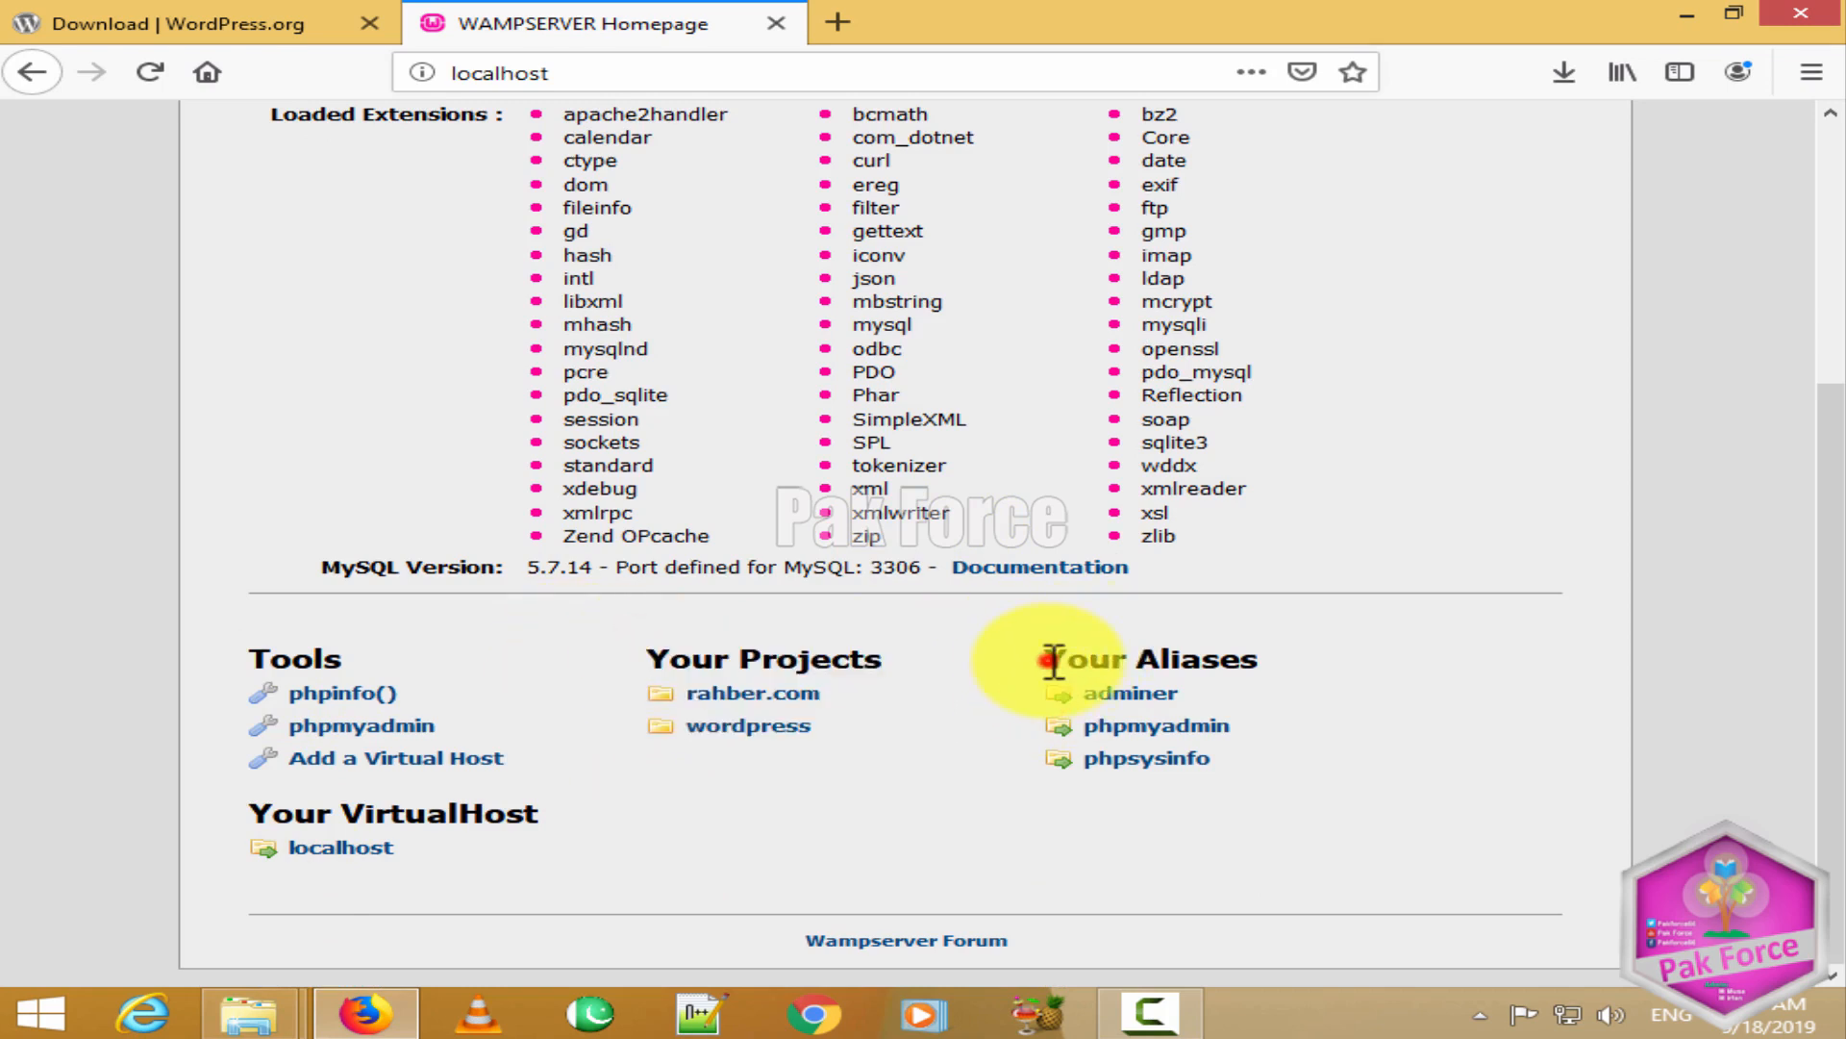
left_click(1346, 654)
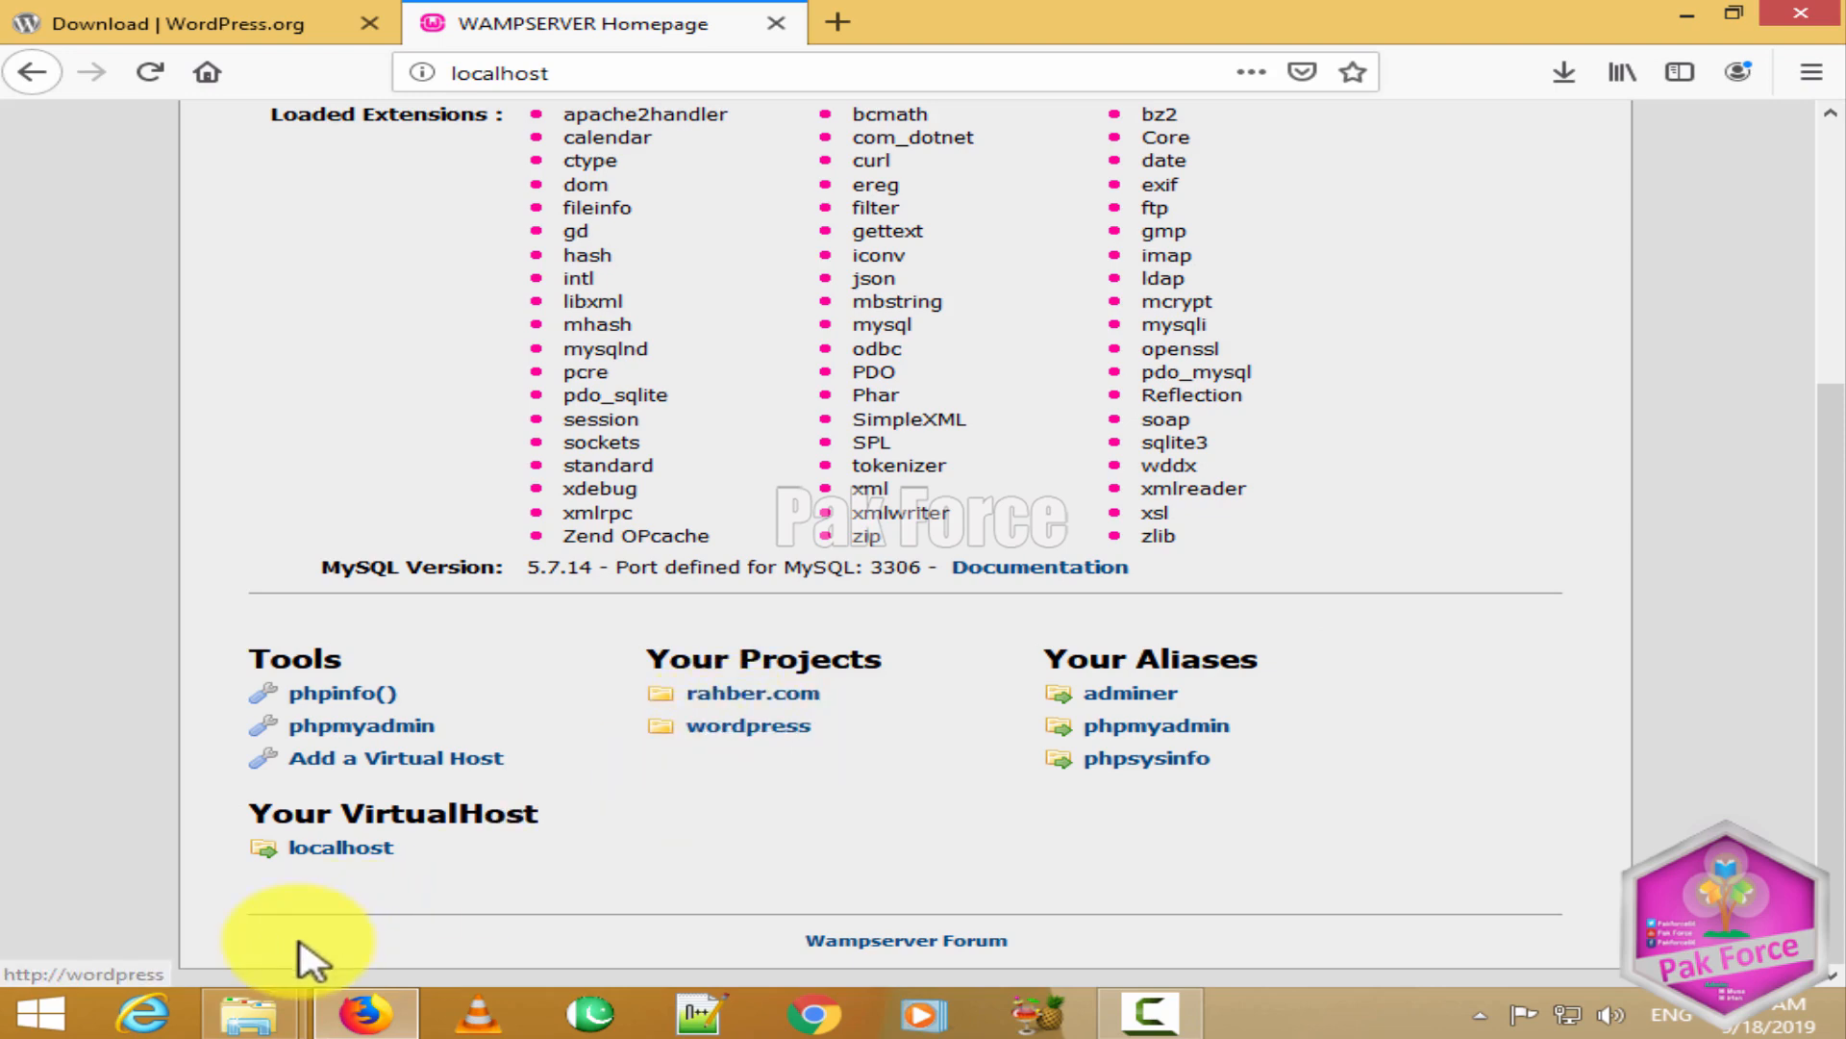
Step: Switch back to the File Explorer window showing the www folder
mouse_move(248, 1010)
left_click(536, 829)
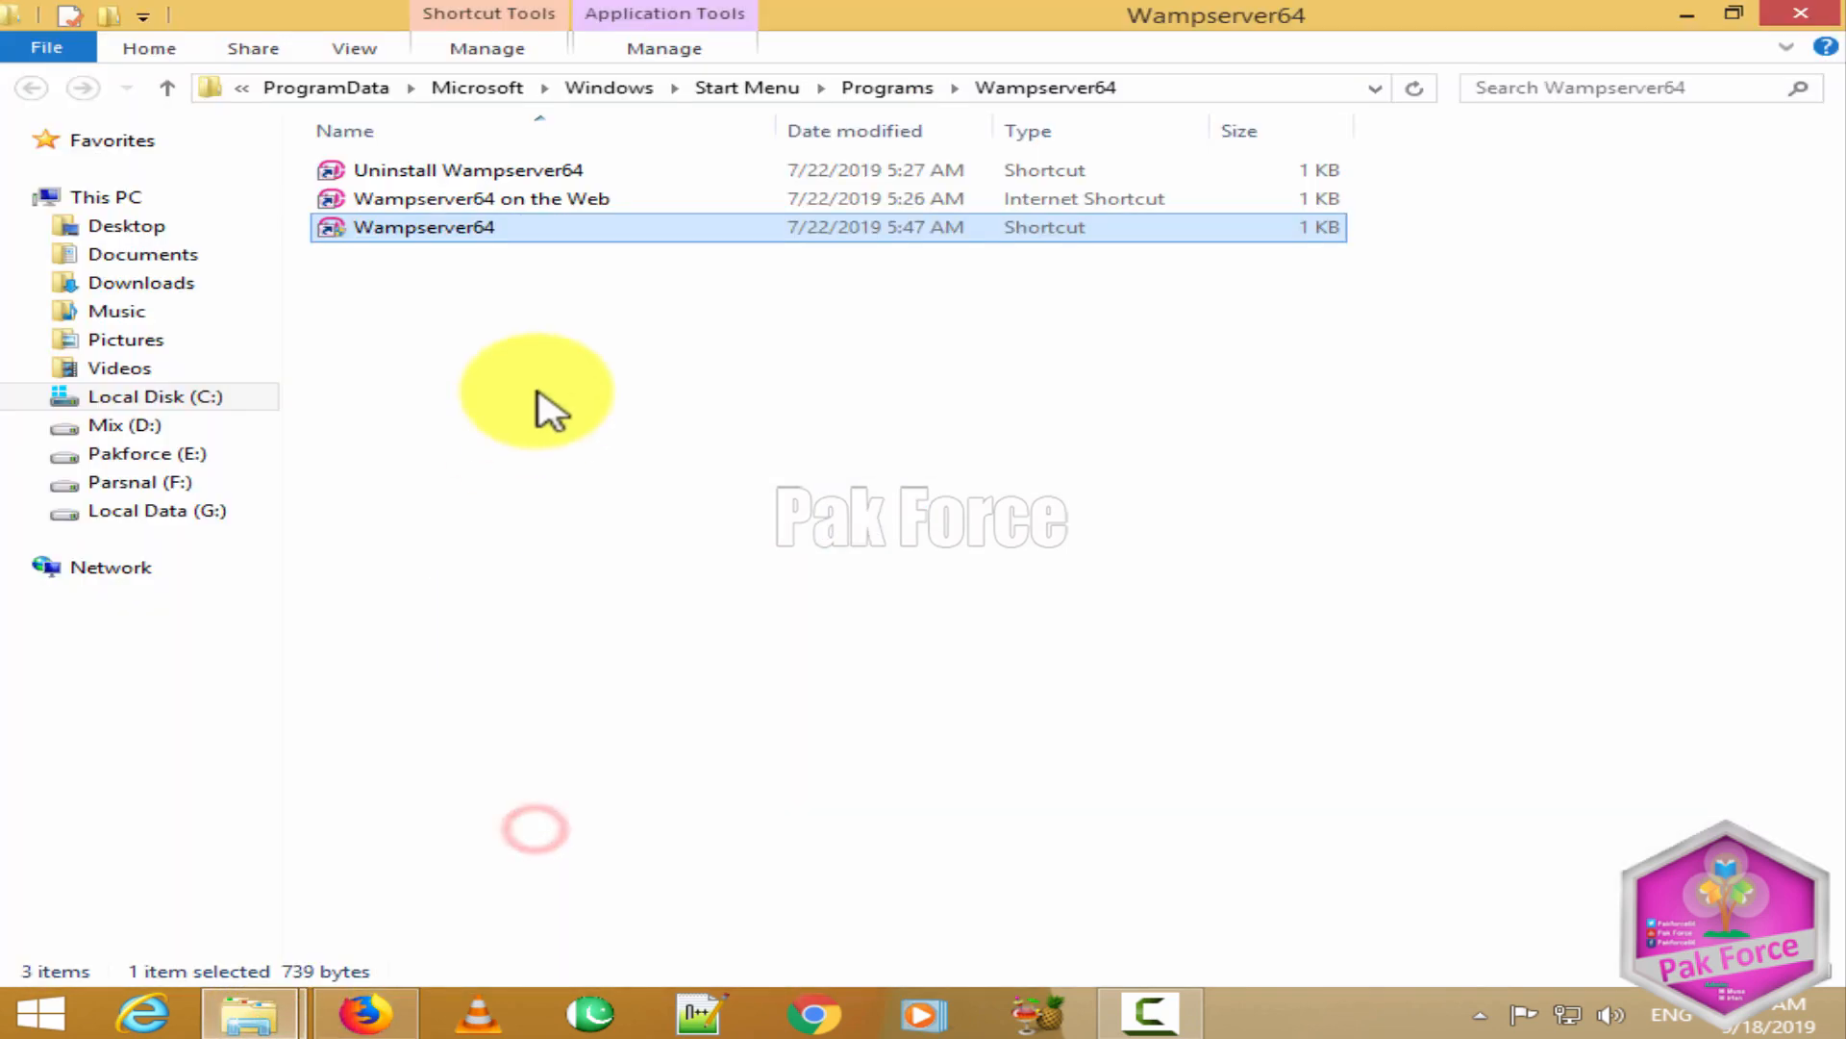
left_click(215, 1012)
left_click(229, 813)
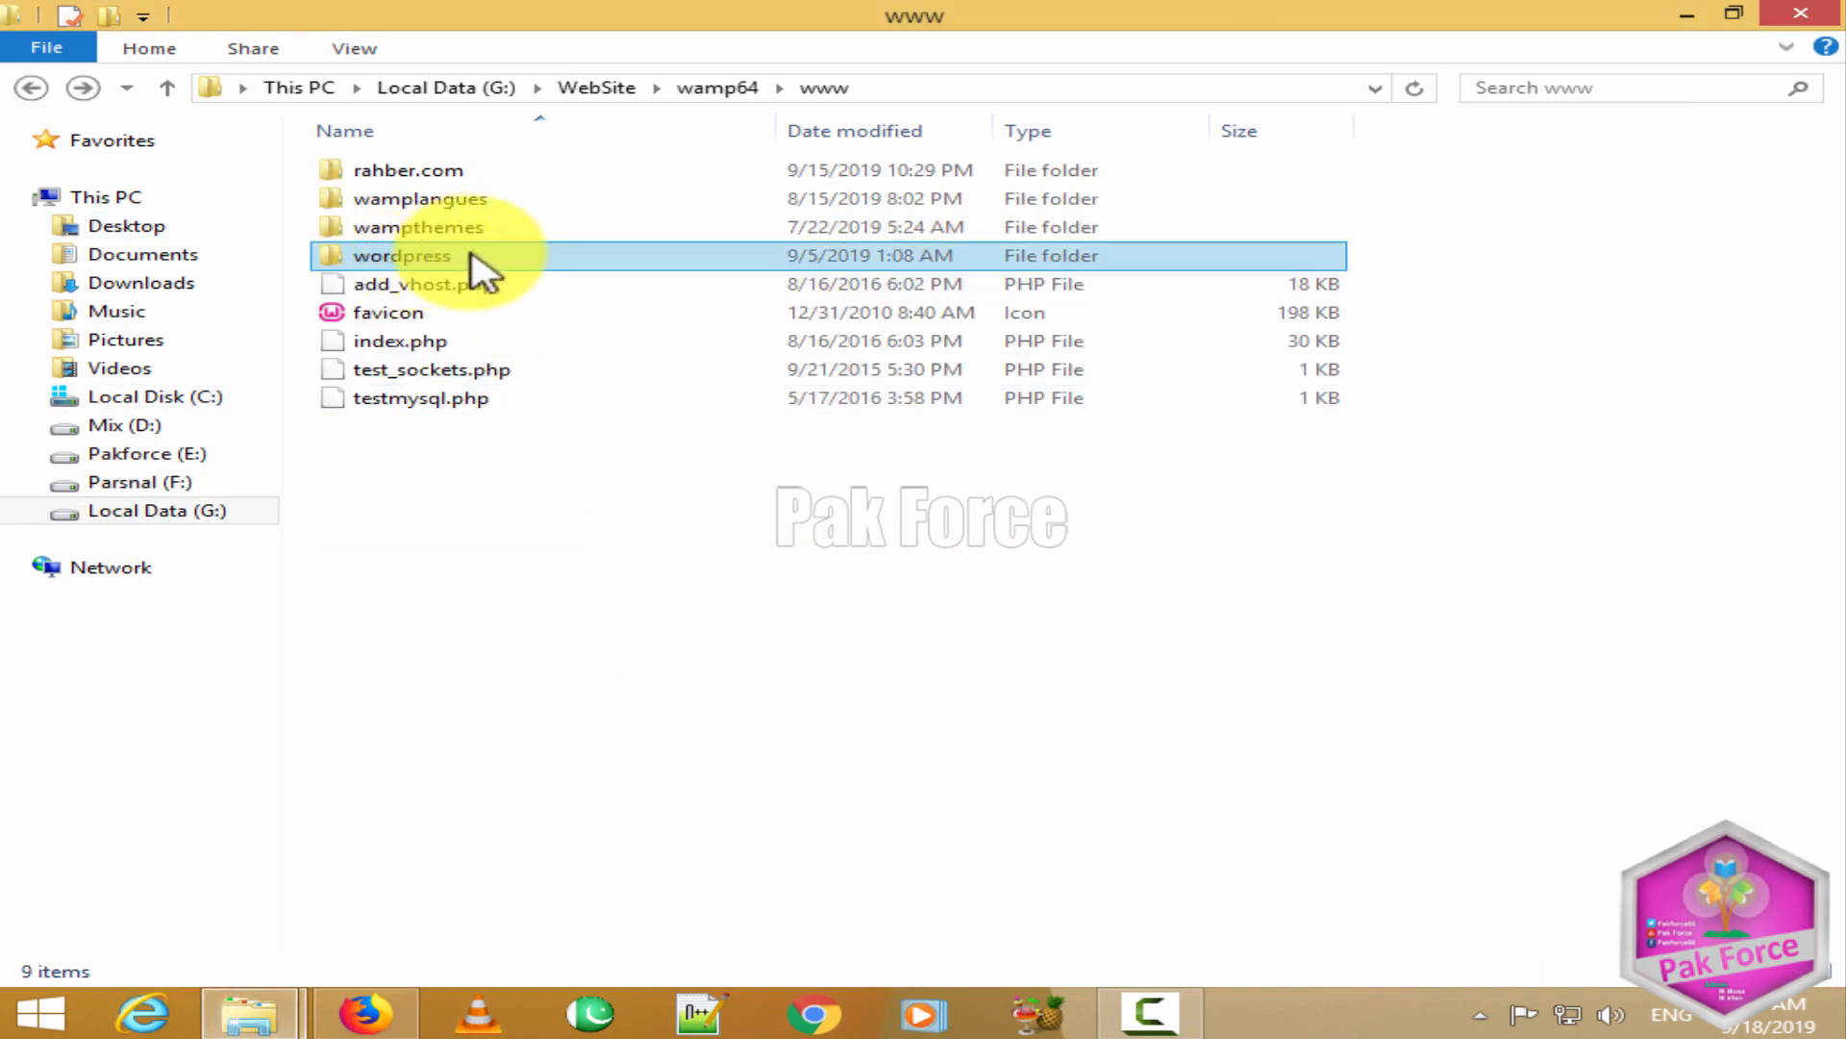
Step: Create a folder named New folder in G:\WebSite\wamp64\www, then return to Firefox
right_click(462, 489)
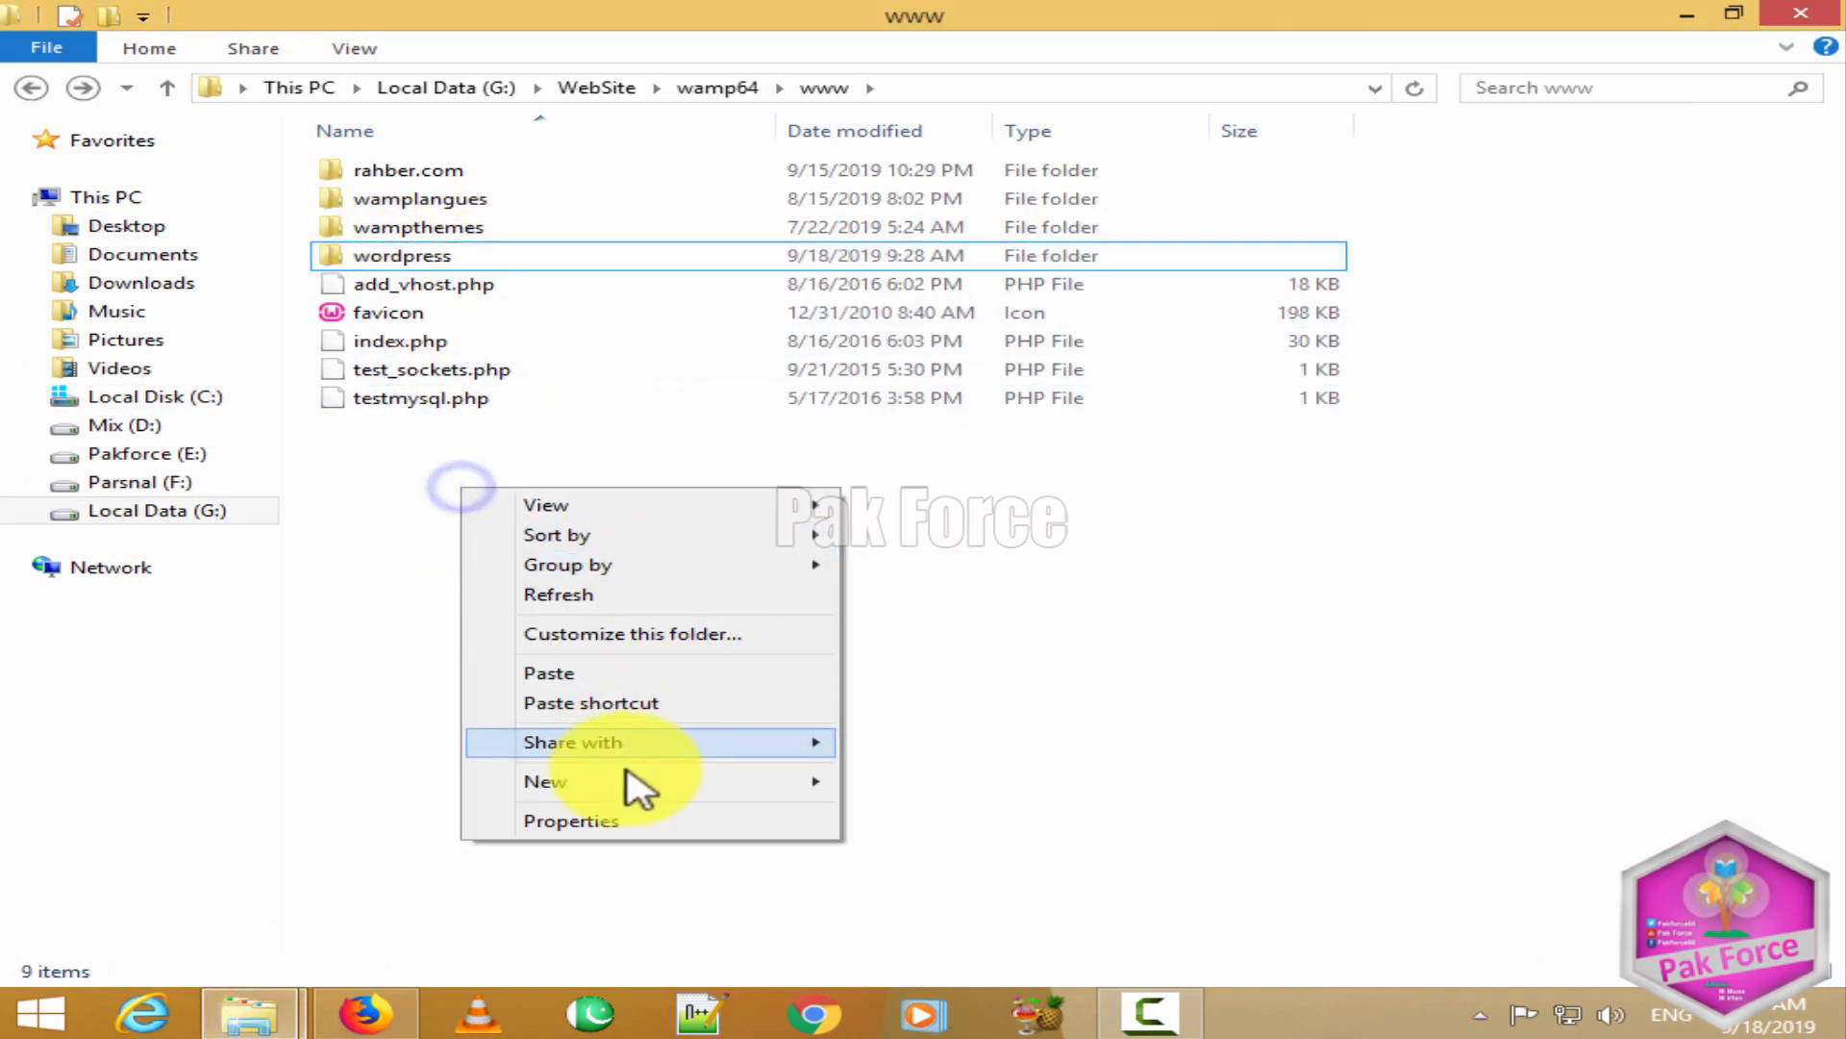
mouse_move(639, 783)
left_click(1000, 497)
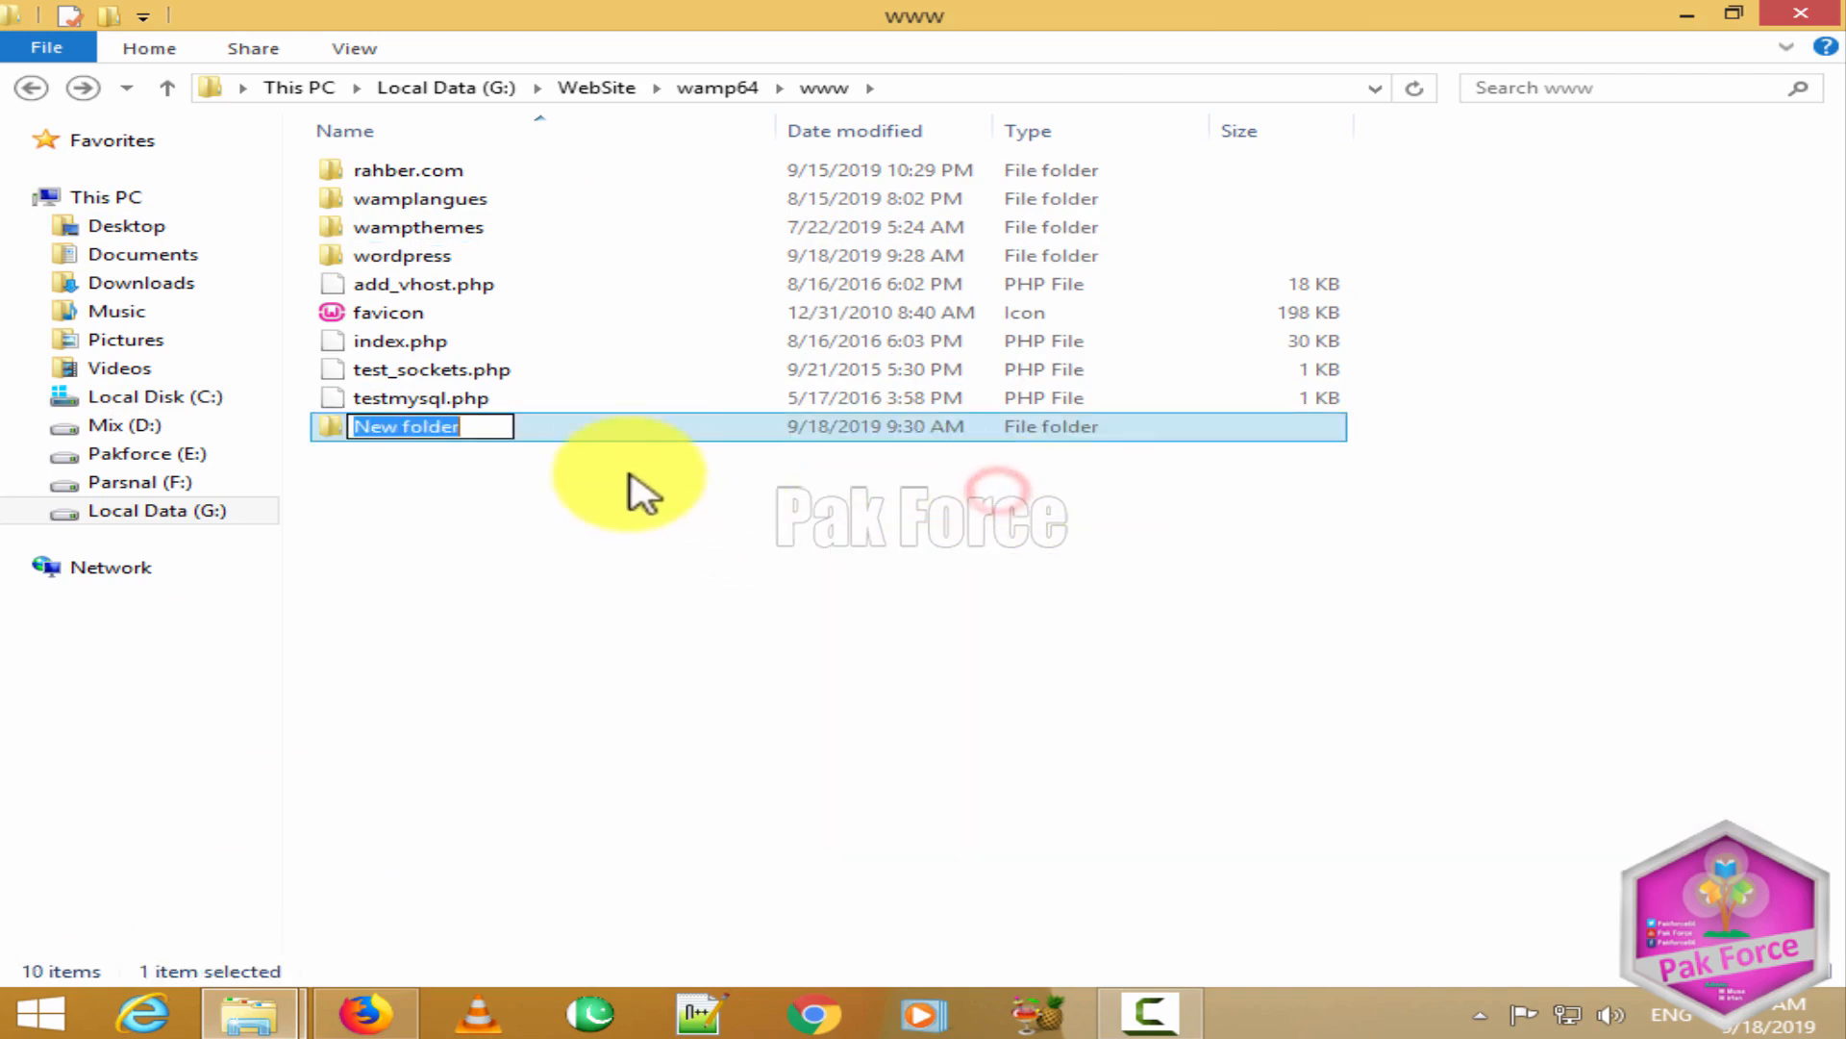
left_click(629, 437)
left_click(366, 1011)
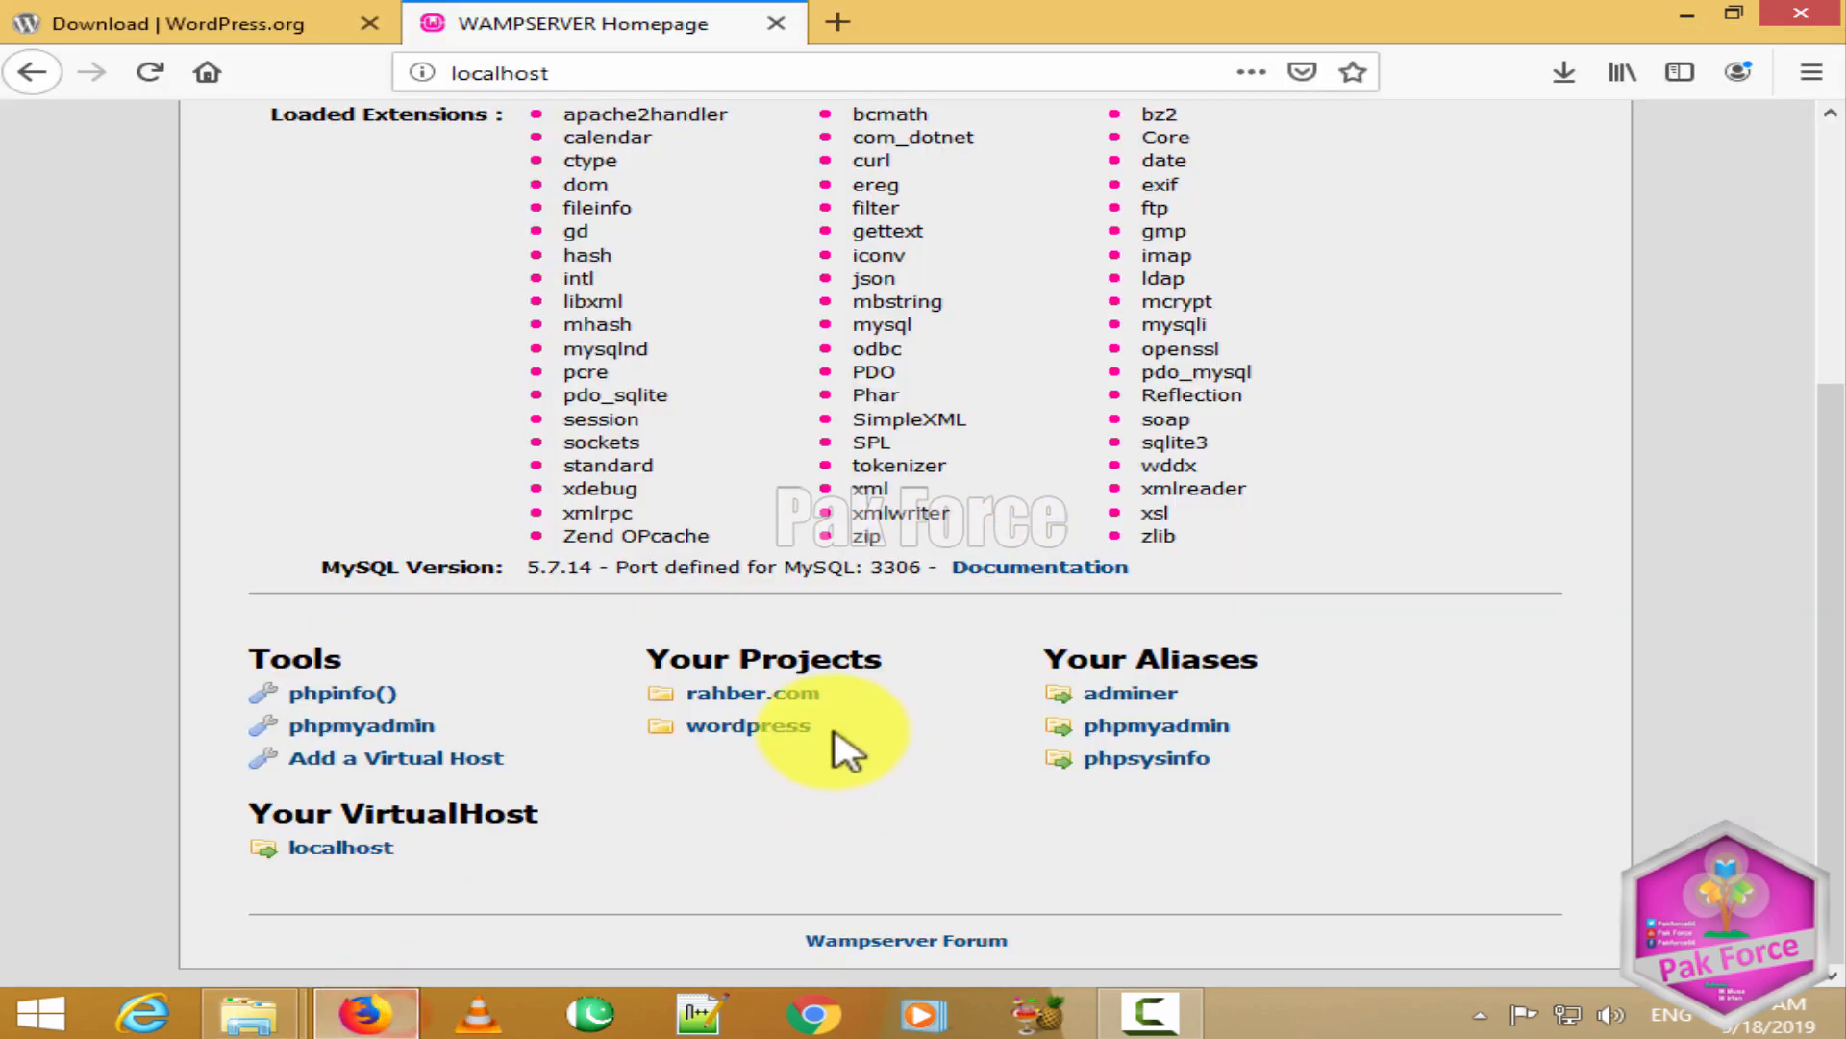
Step: Reload localhost, go back from the error page, and load localhost/wordpress
left_click(149, 73)
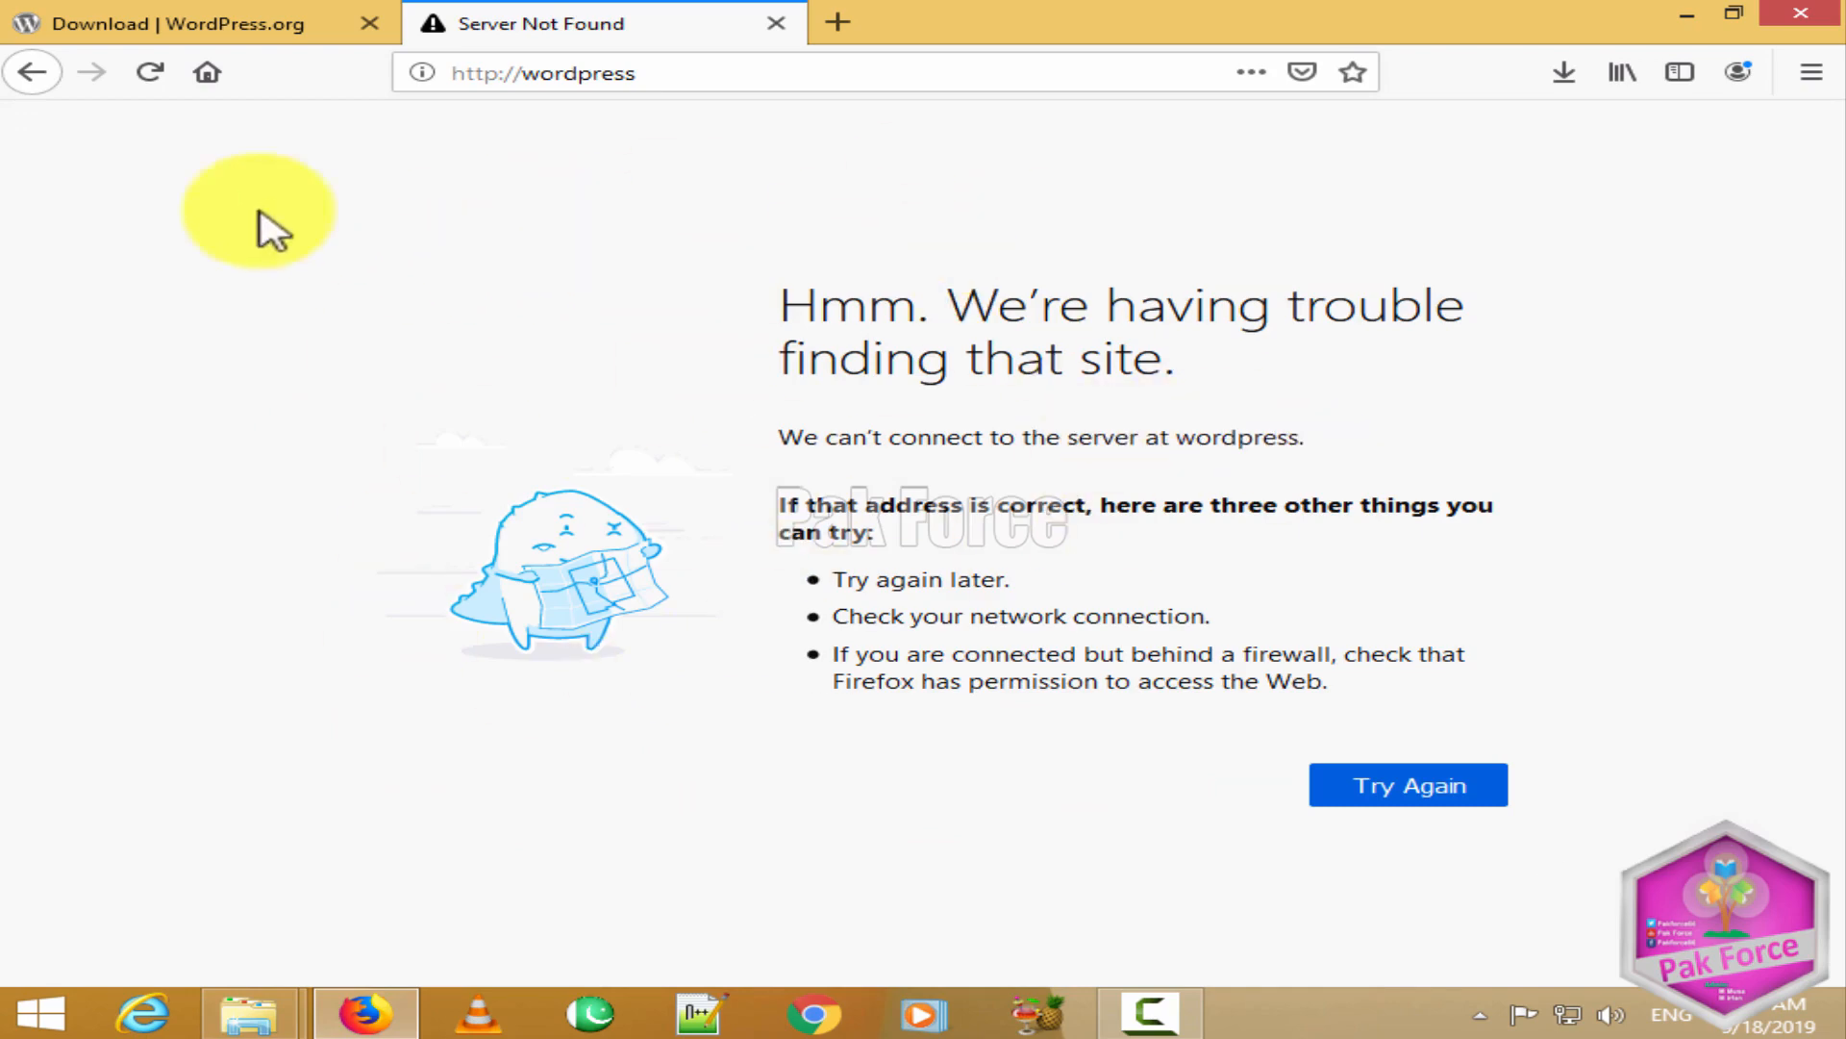
left_click(32, 72)
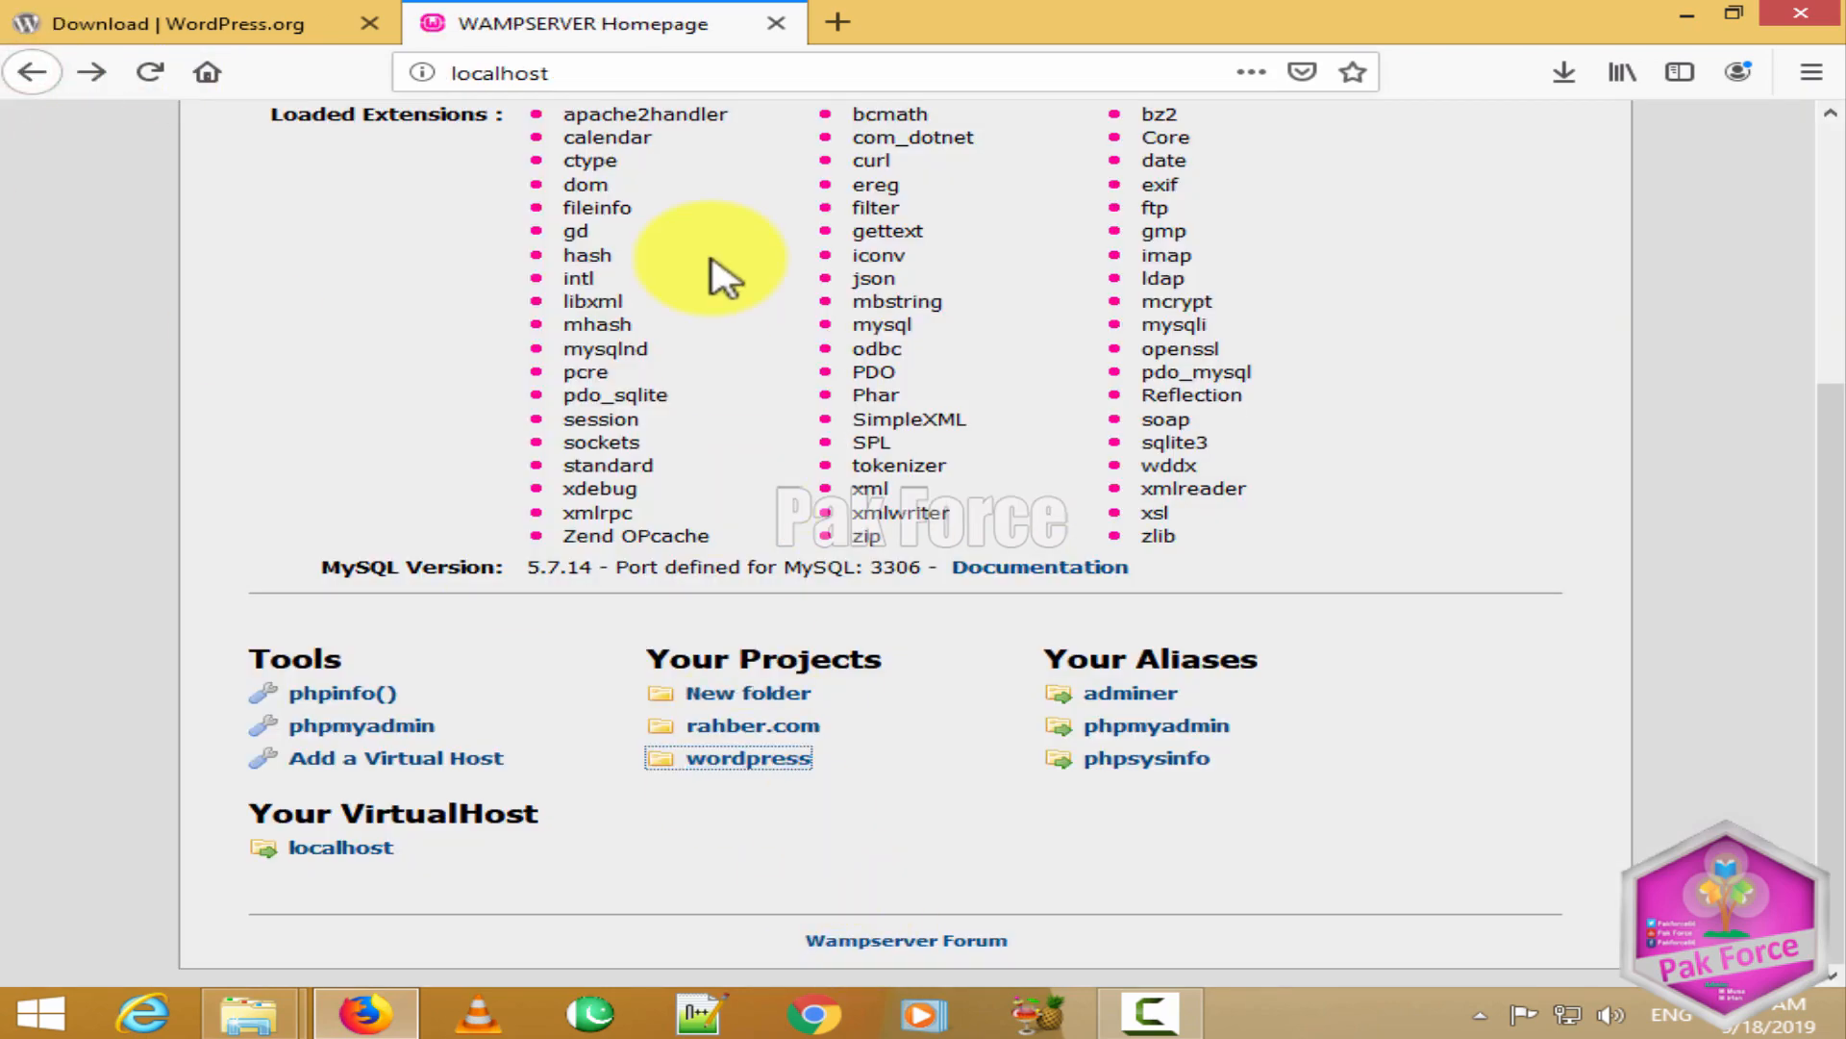
scroll(721, 272, "up", 4)
left_click(646, 66)
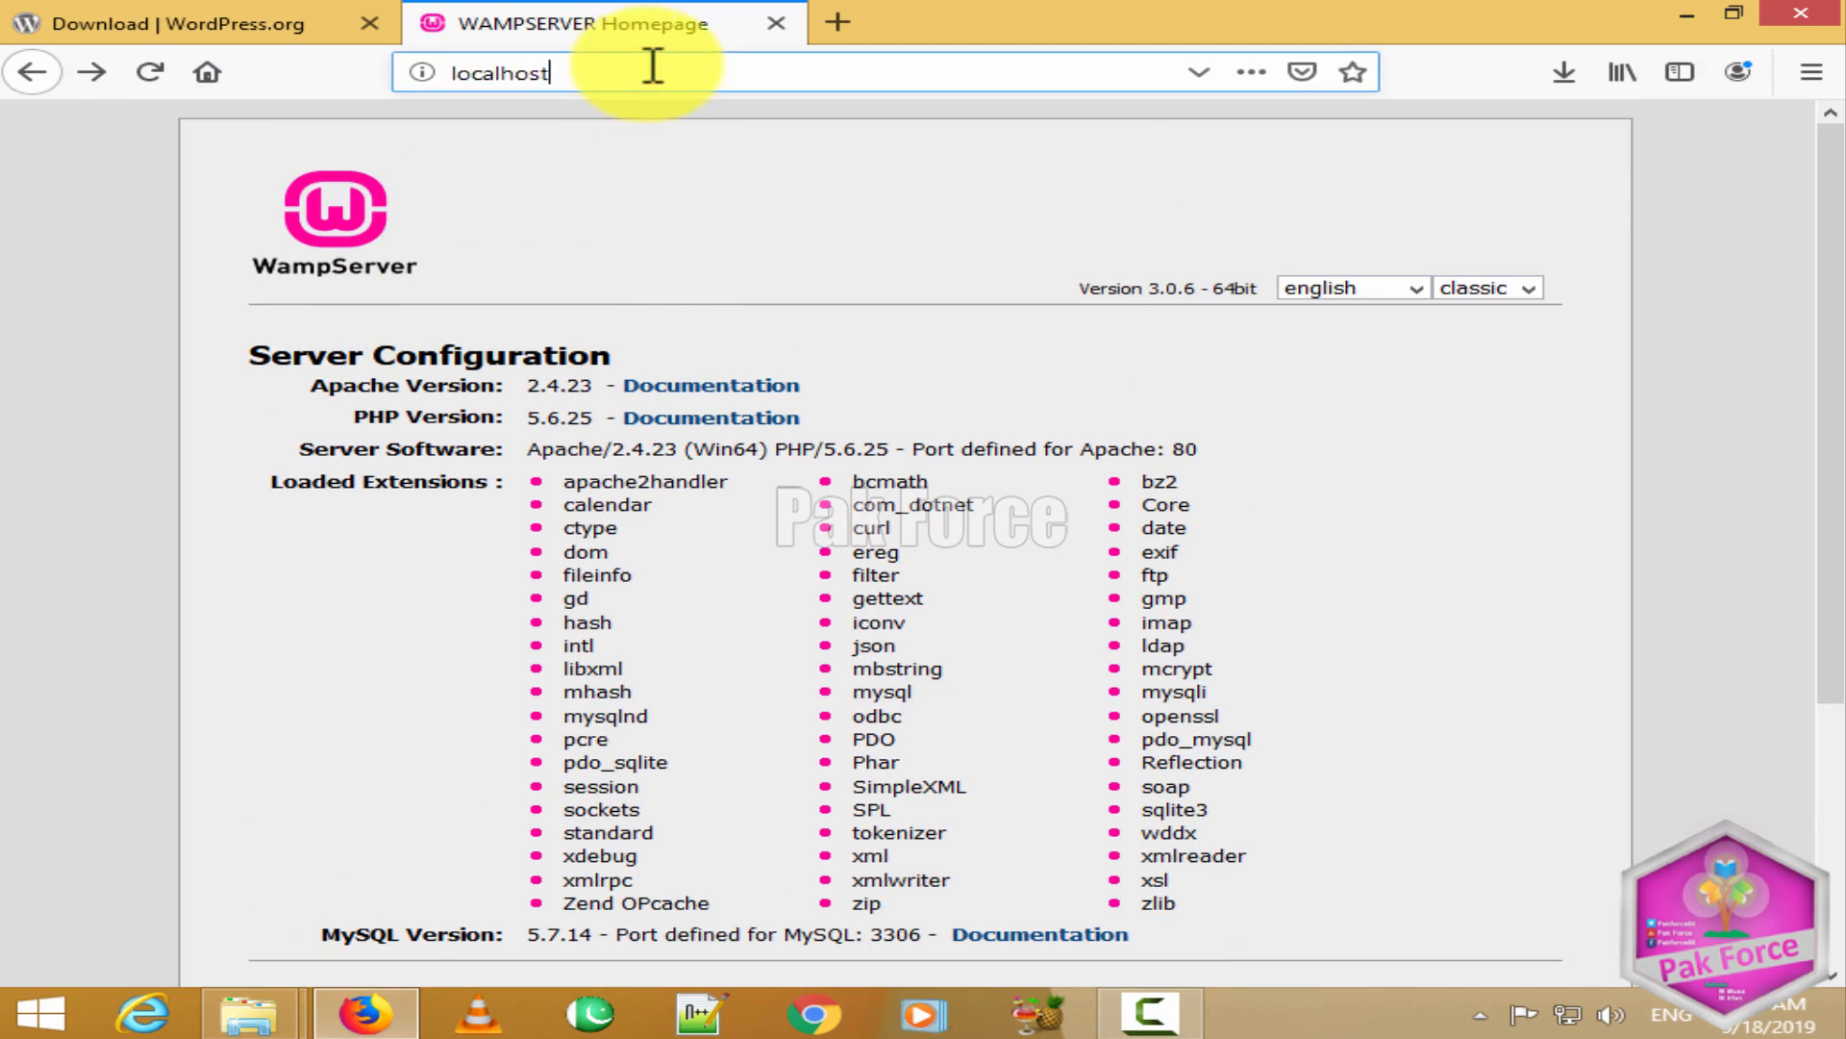
type("/")
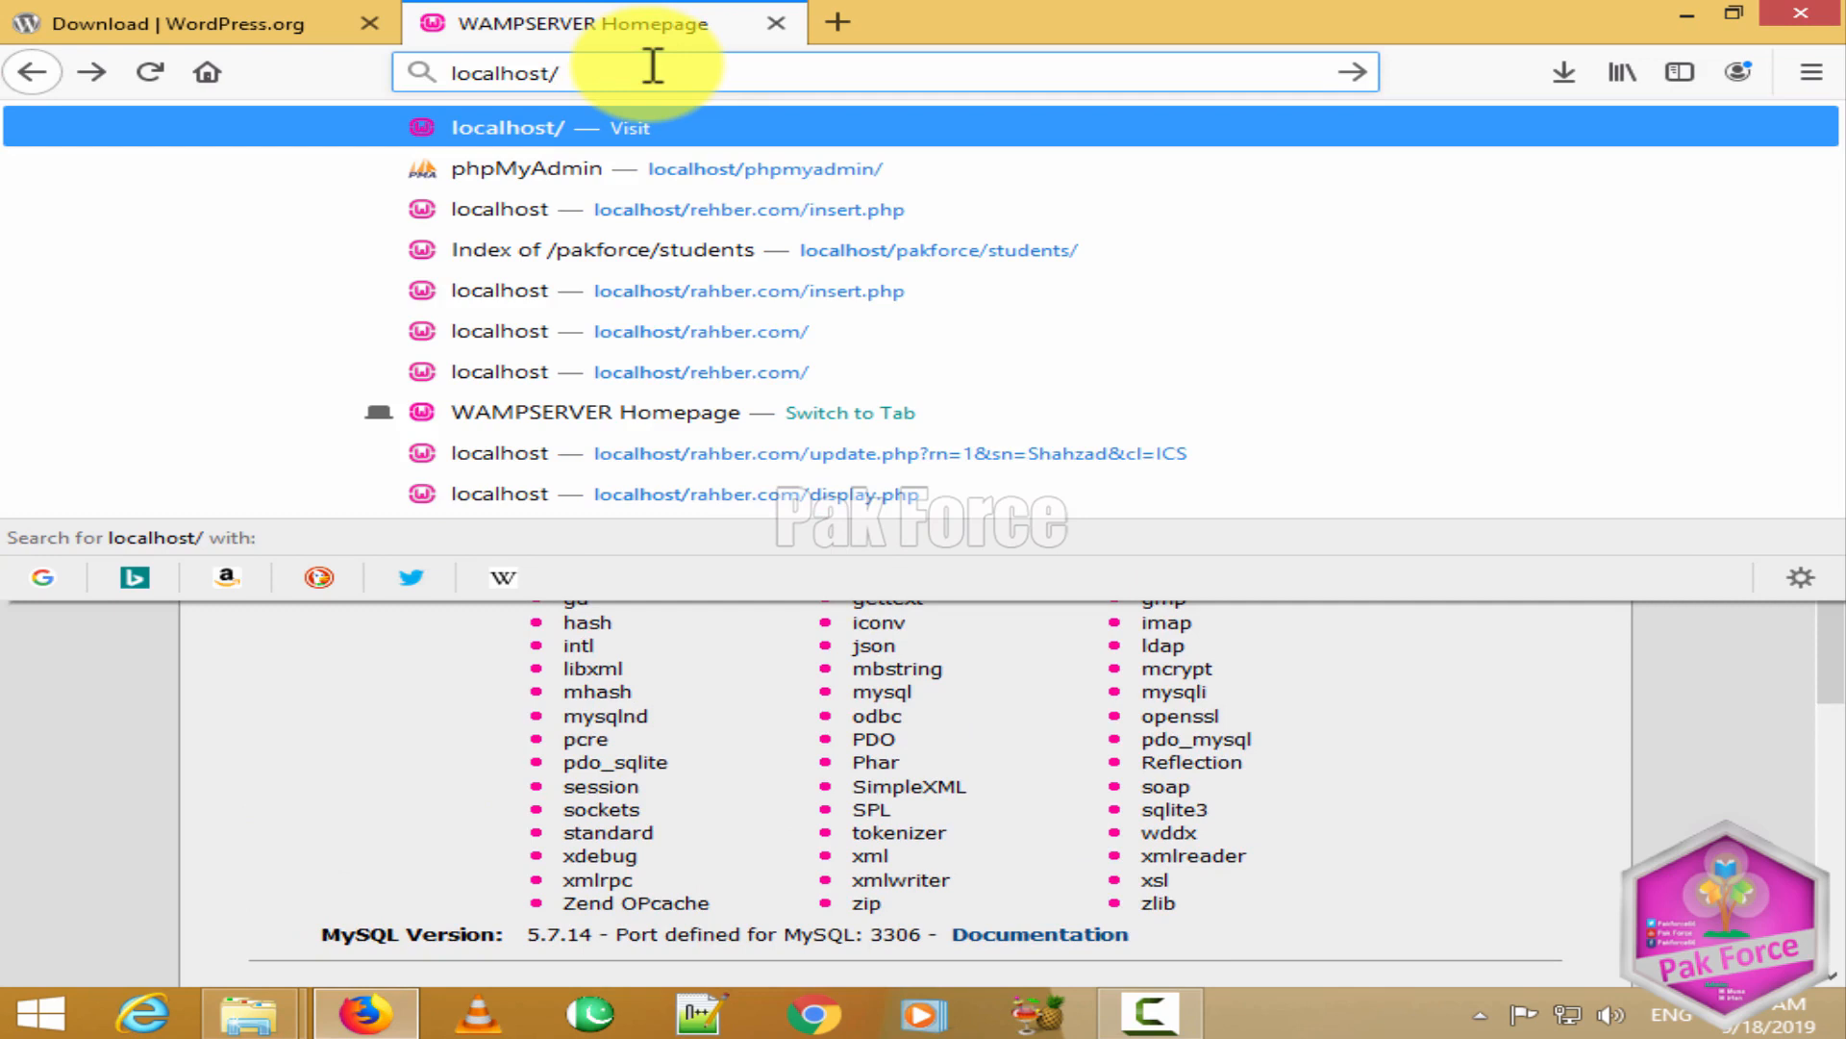
type("wordpress")
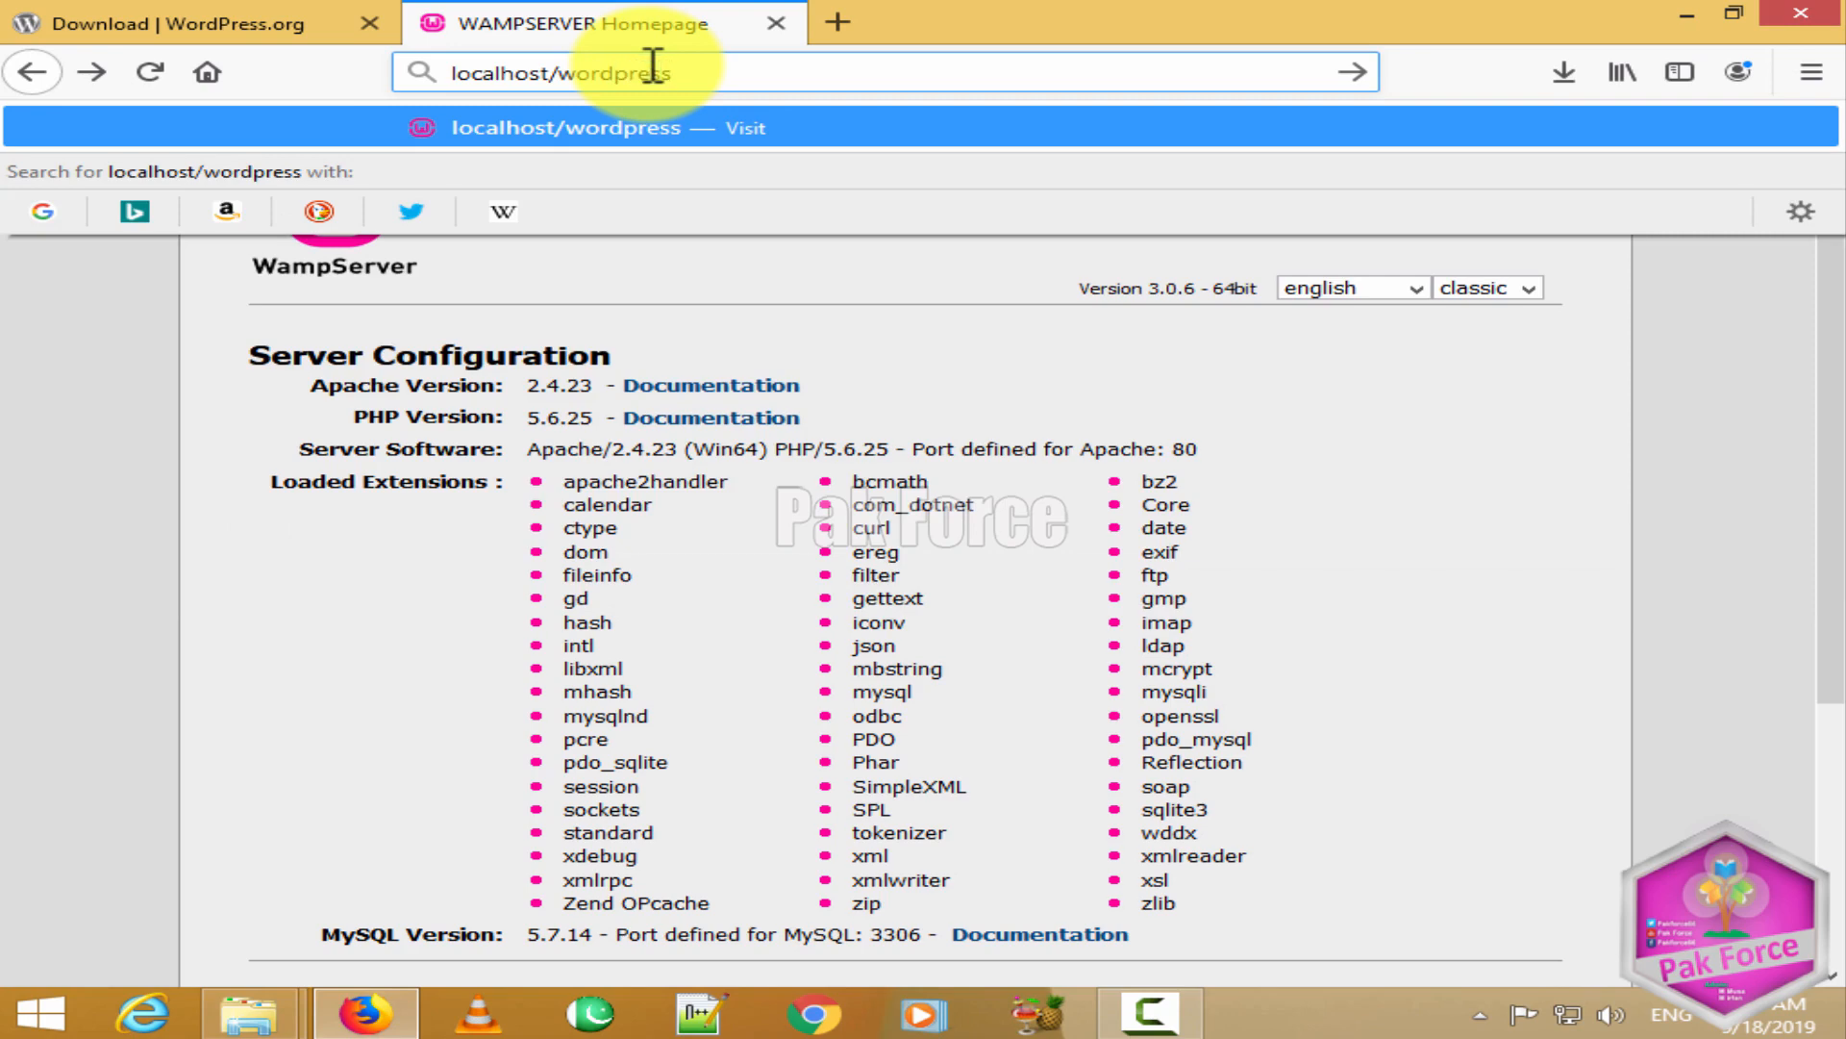
key("Return")
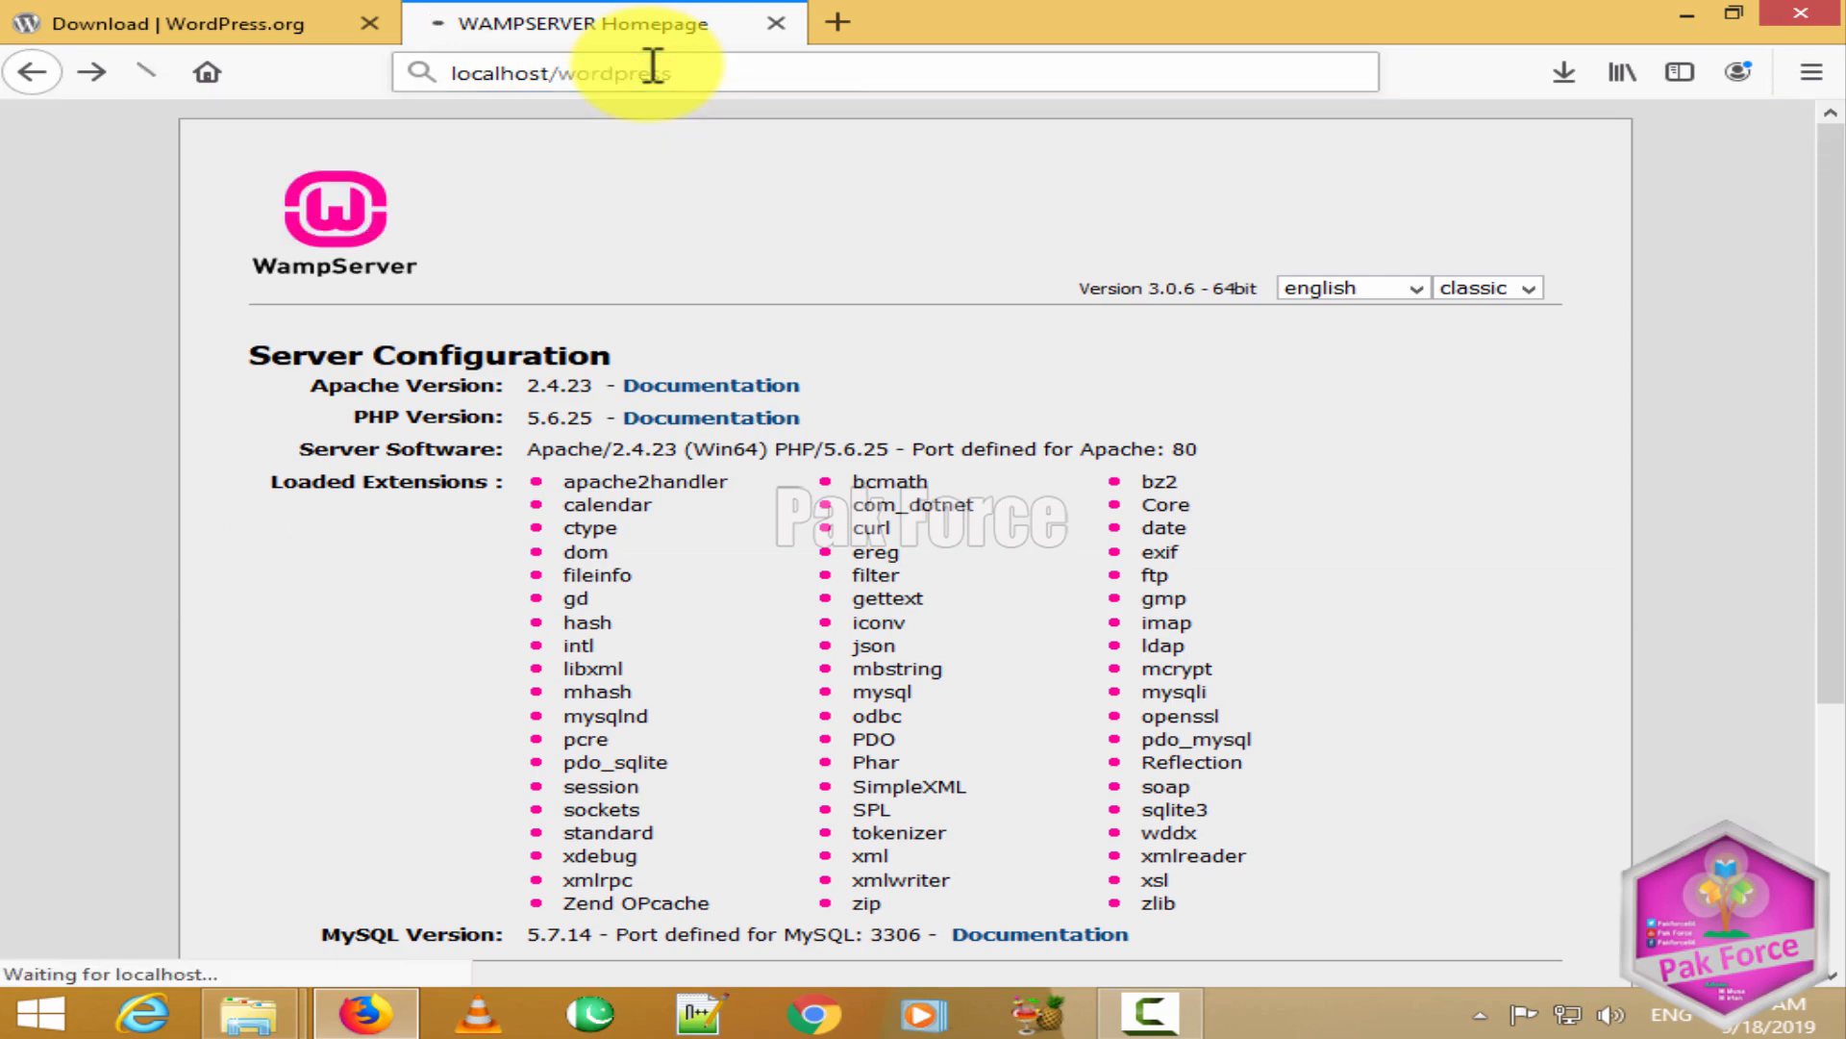
Step: Look over the WordPress language page, then switch to the www folder window
left_click(1240, 199)
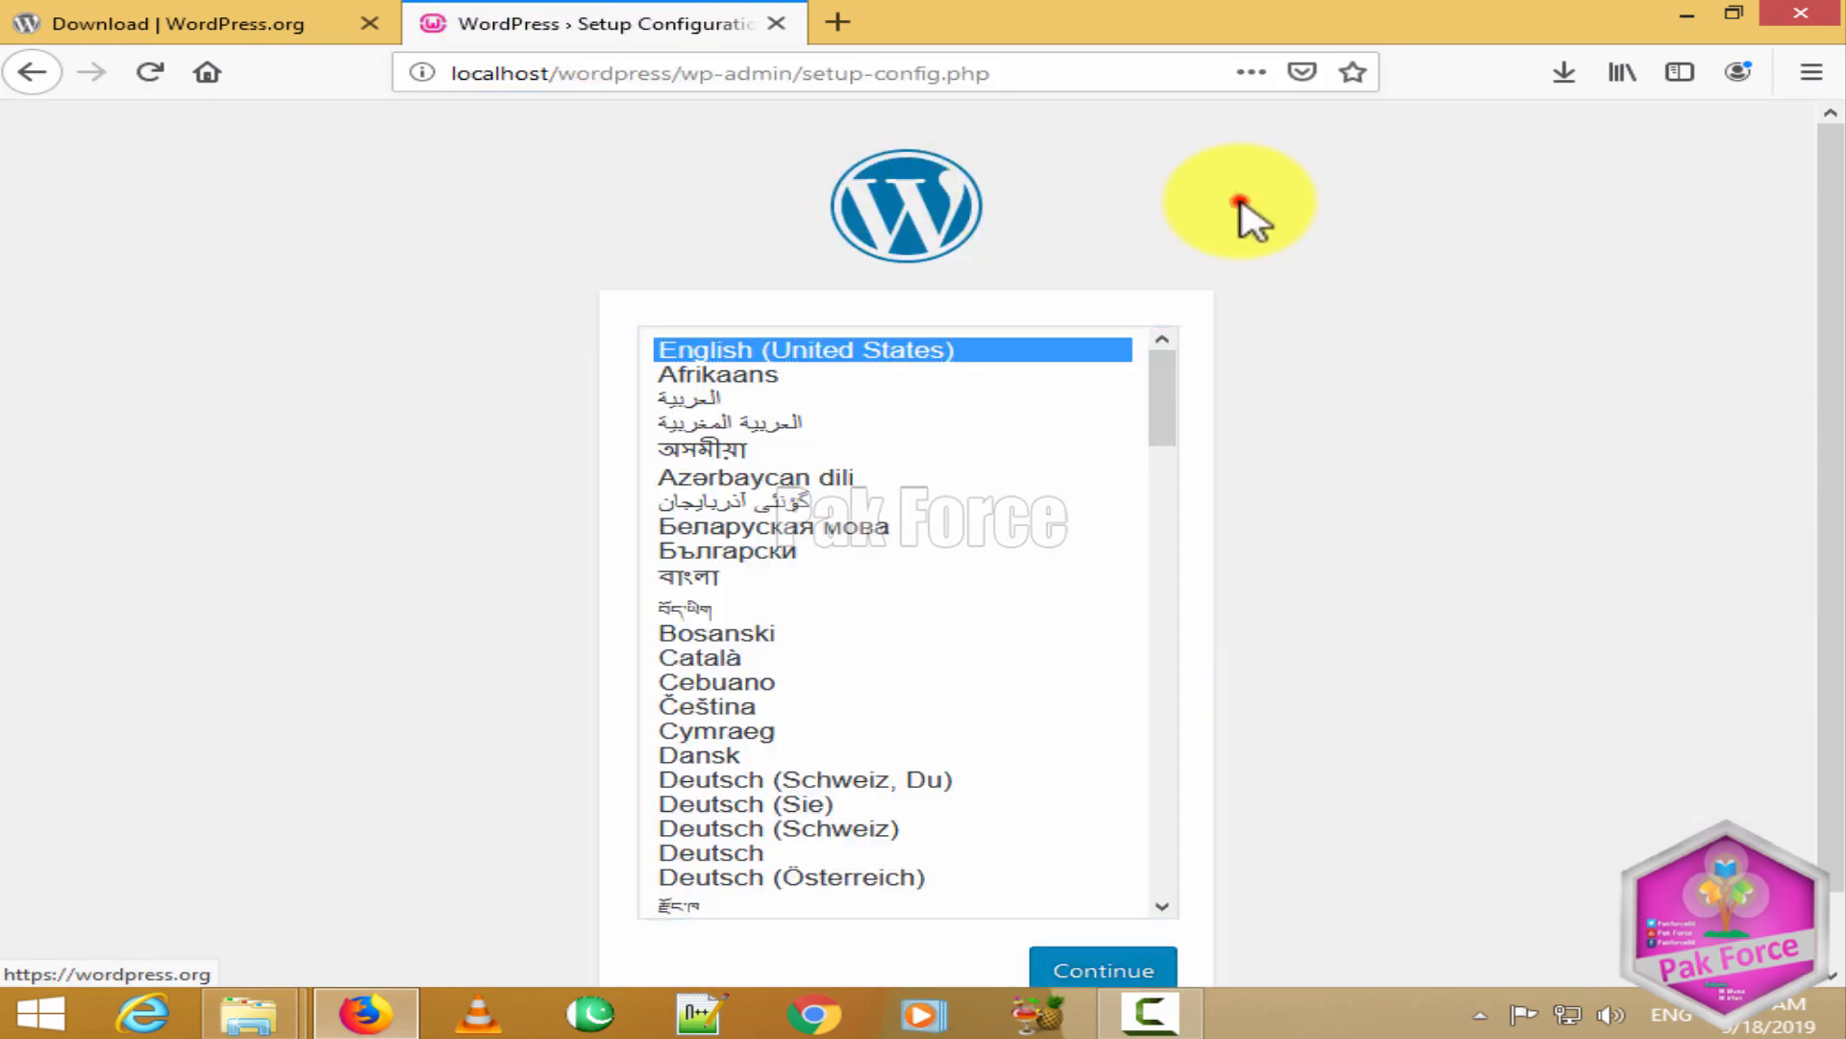
scroll(1272, 370, "down", 2)
scroll(1241, 731, "up", 2)
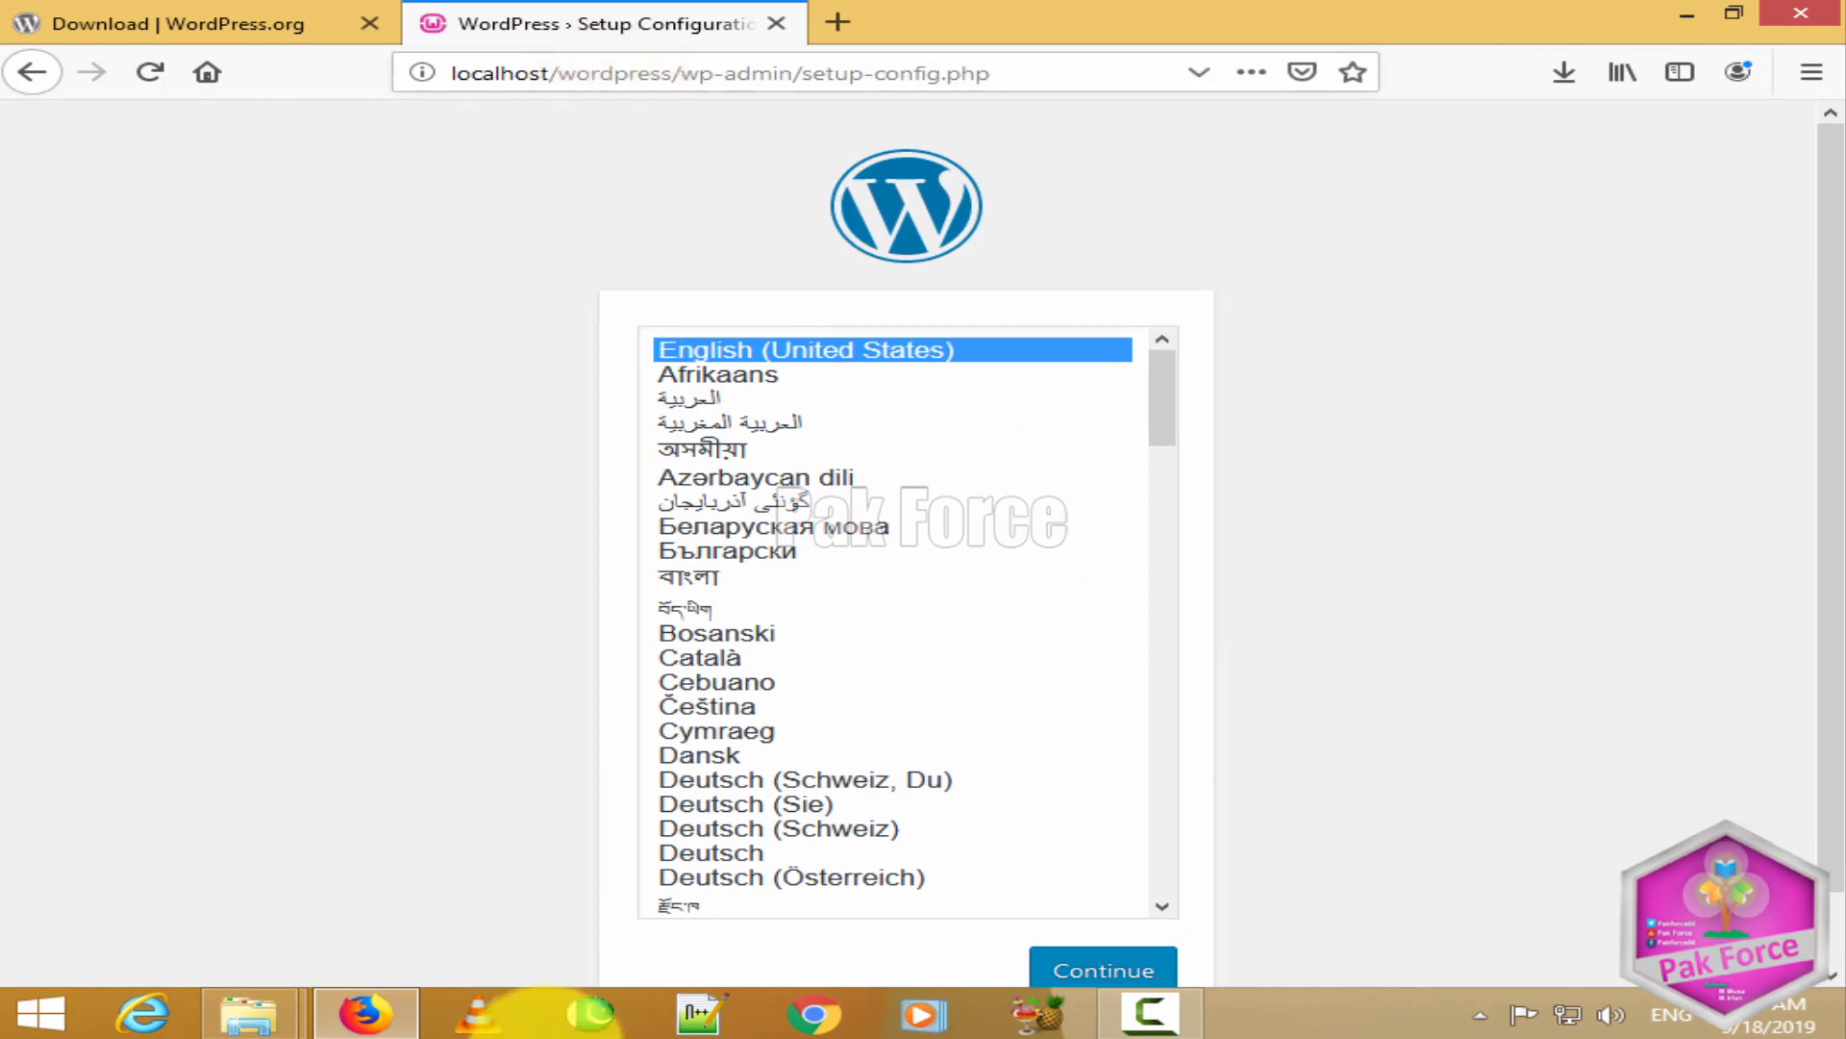
left_click(255, 1010)
left_click(325, 827)
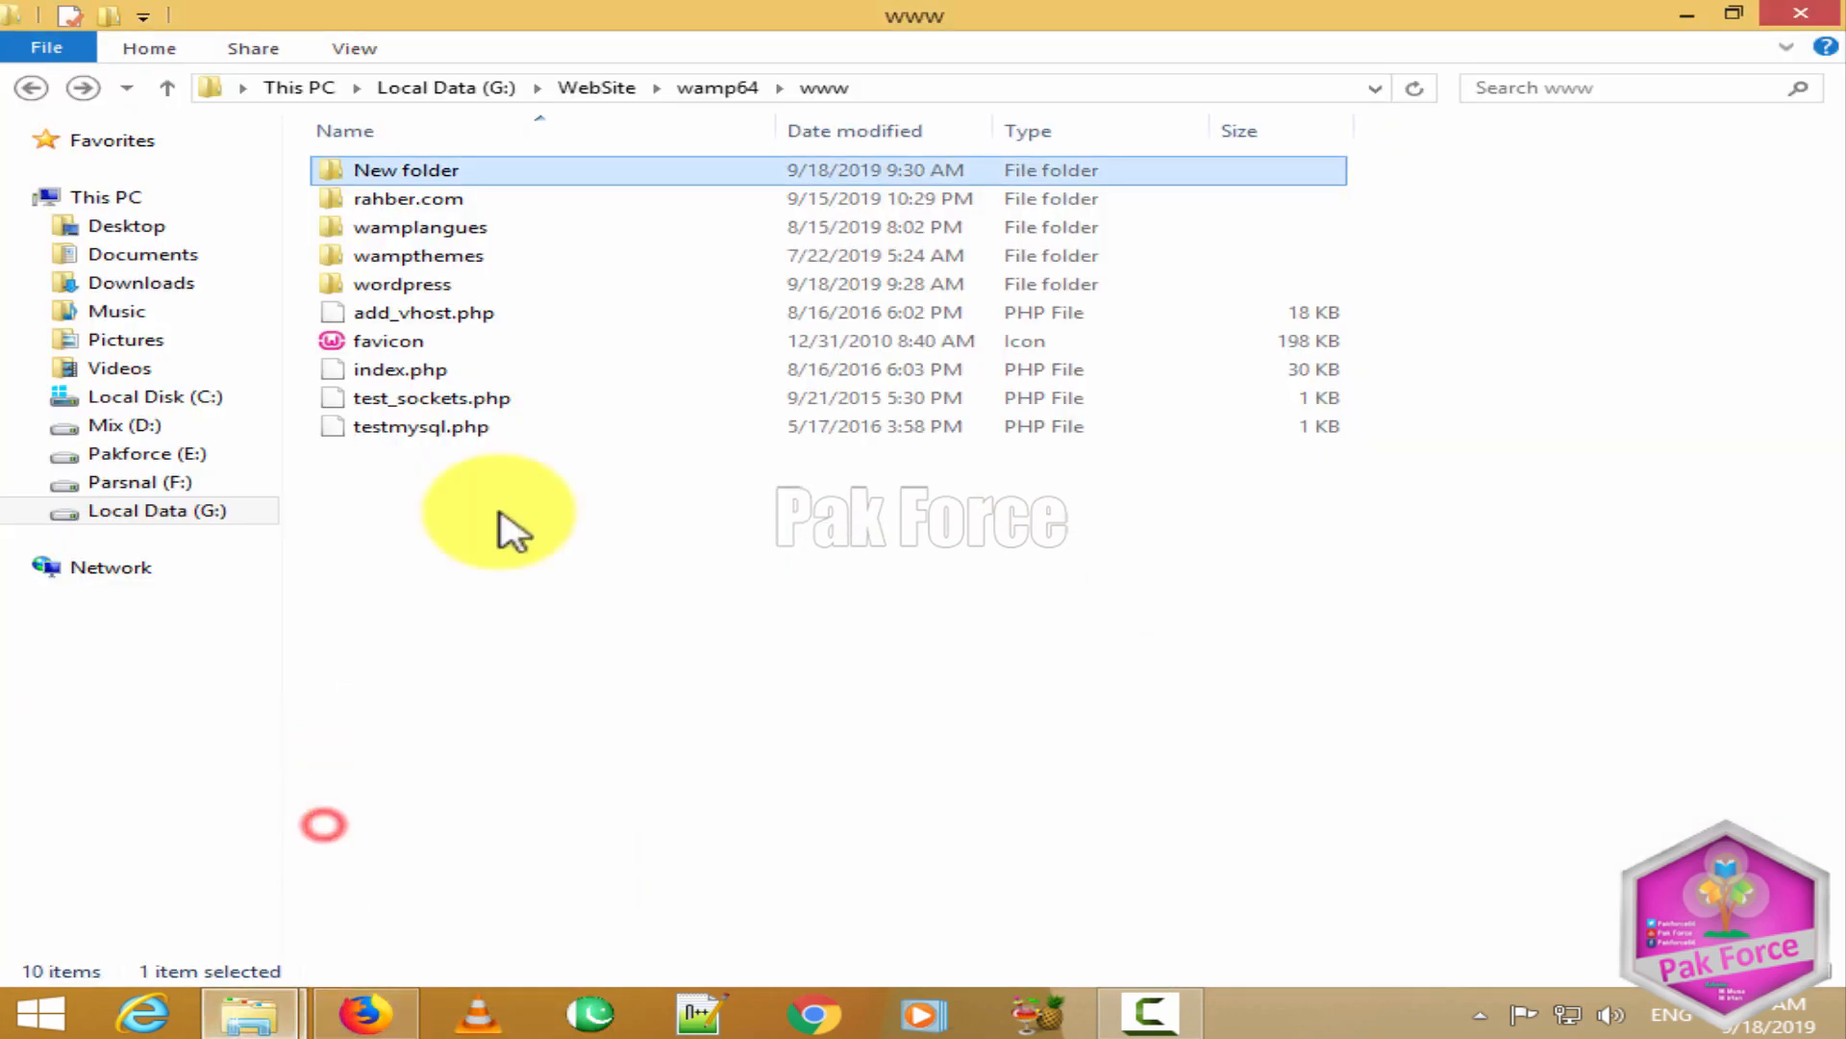
Step: Rename the wordpress folder to rahber.com
right_click(412, 285)
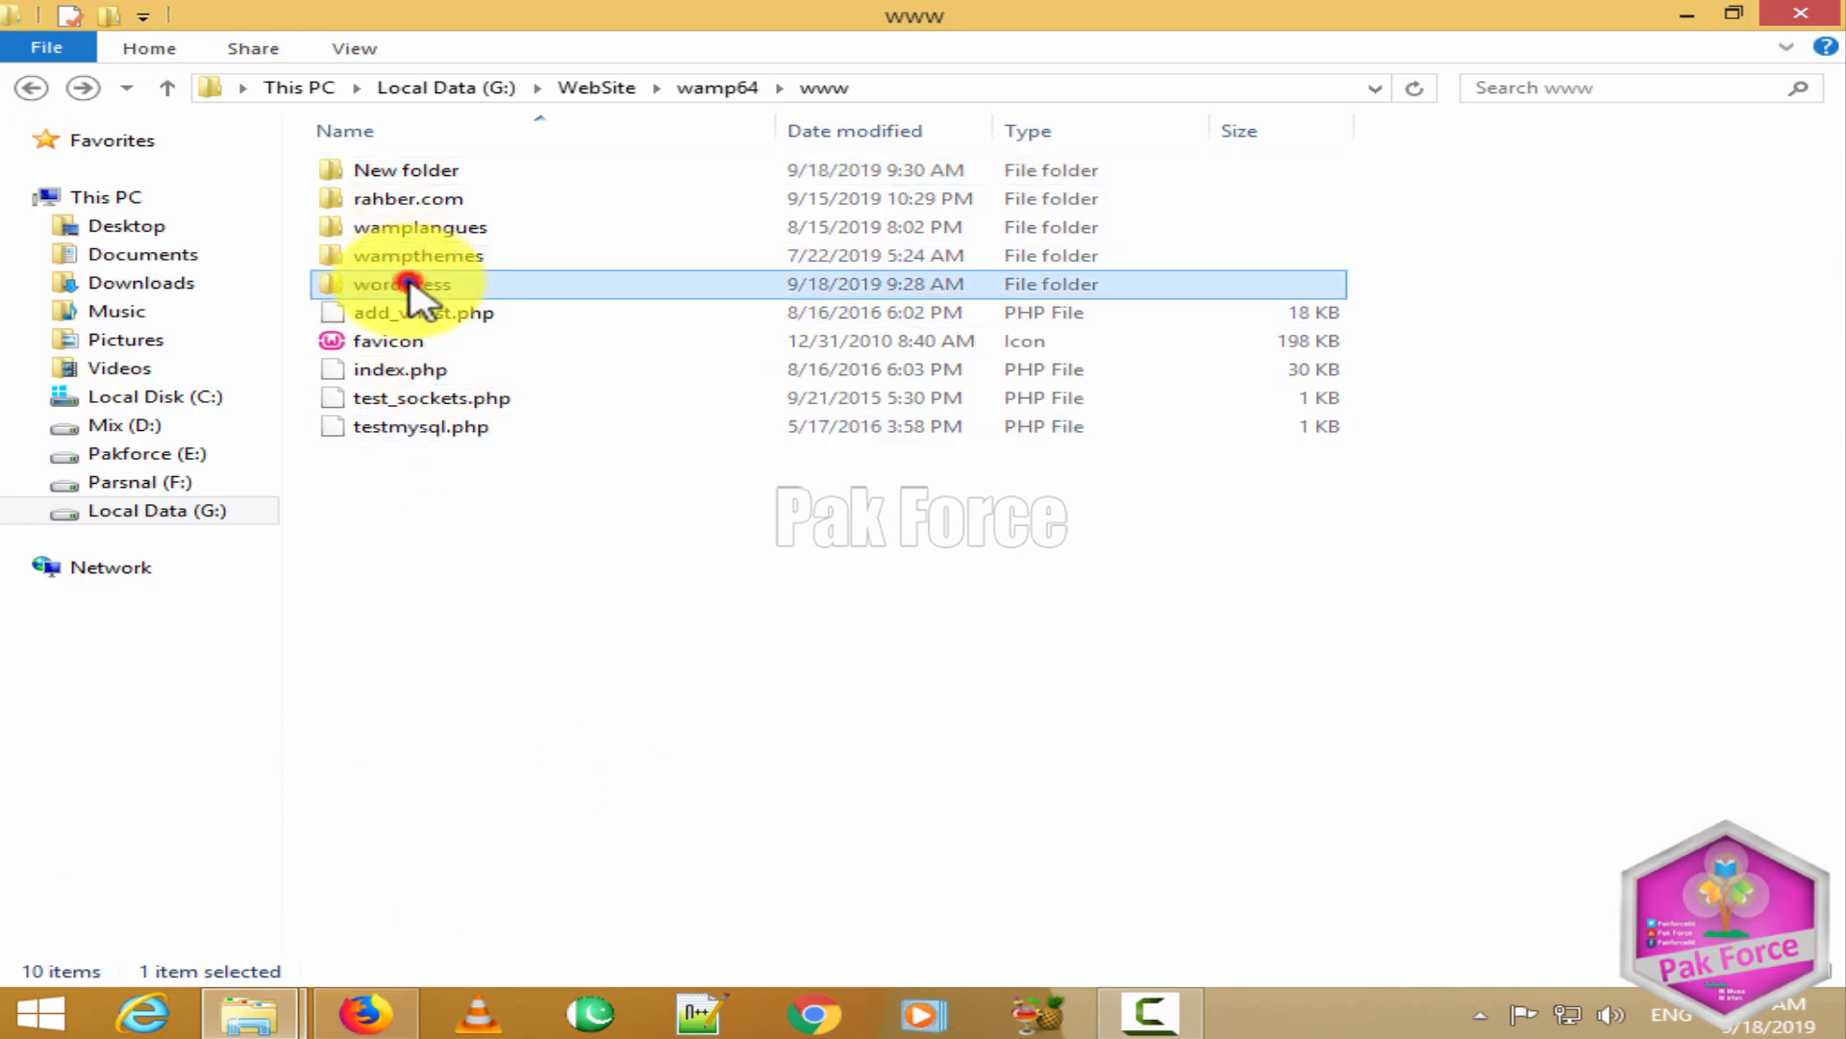
left_click(585, 836)
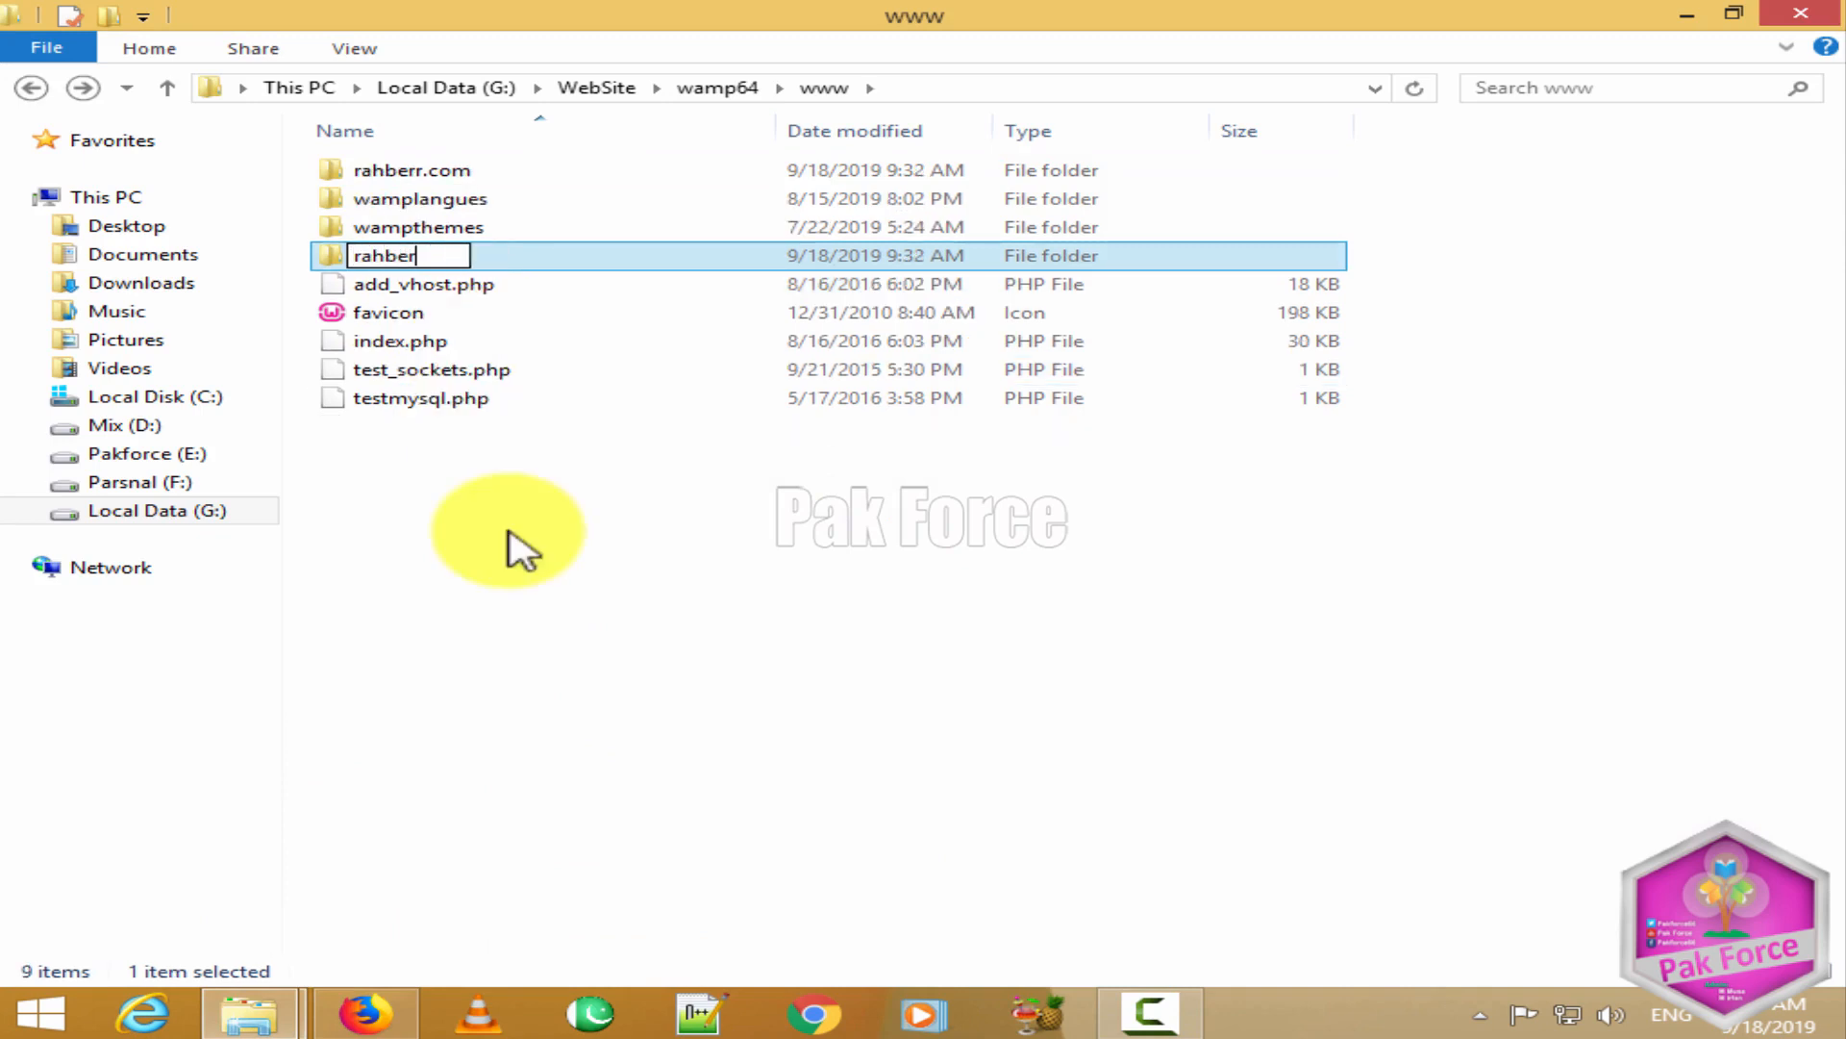
key("Return")
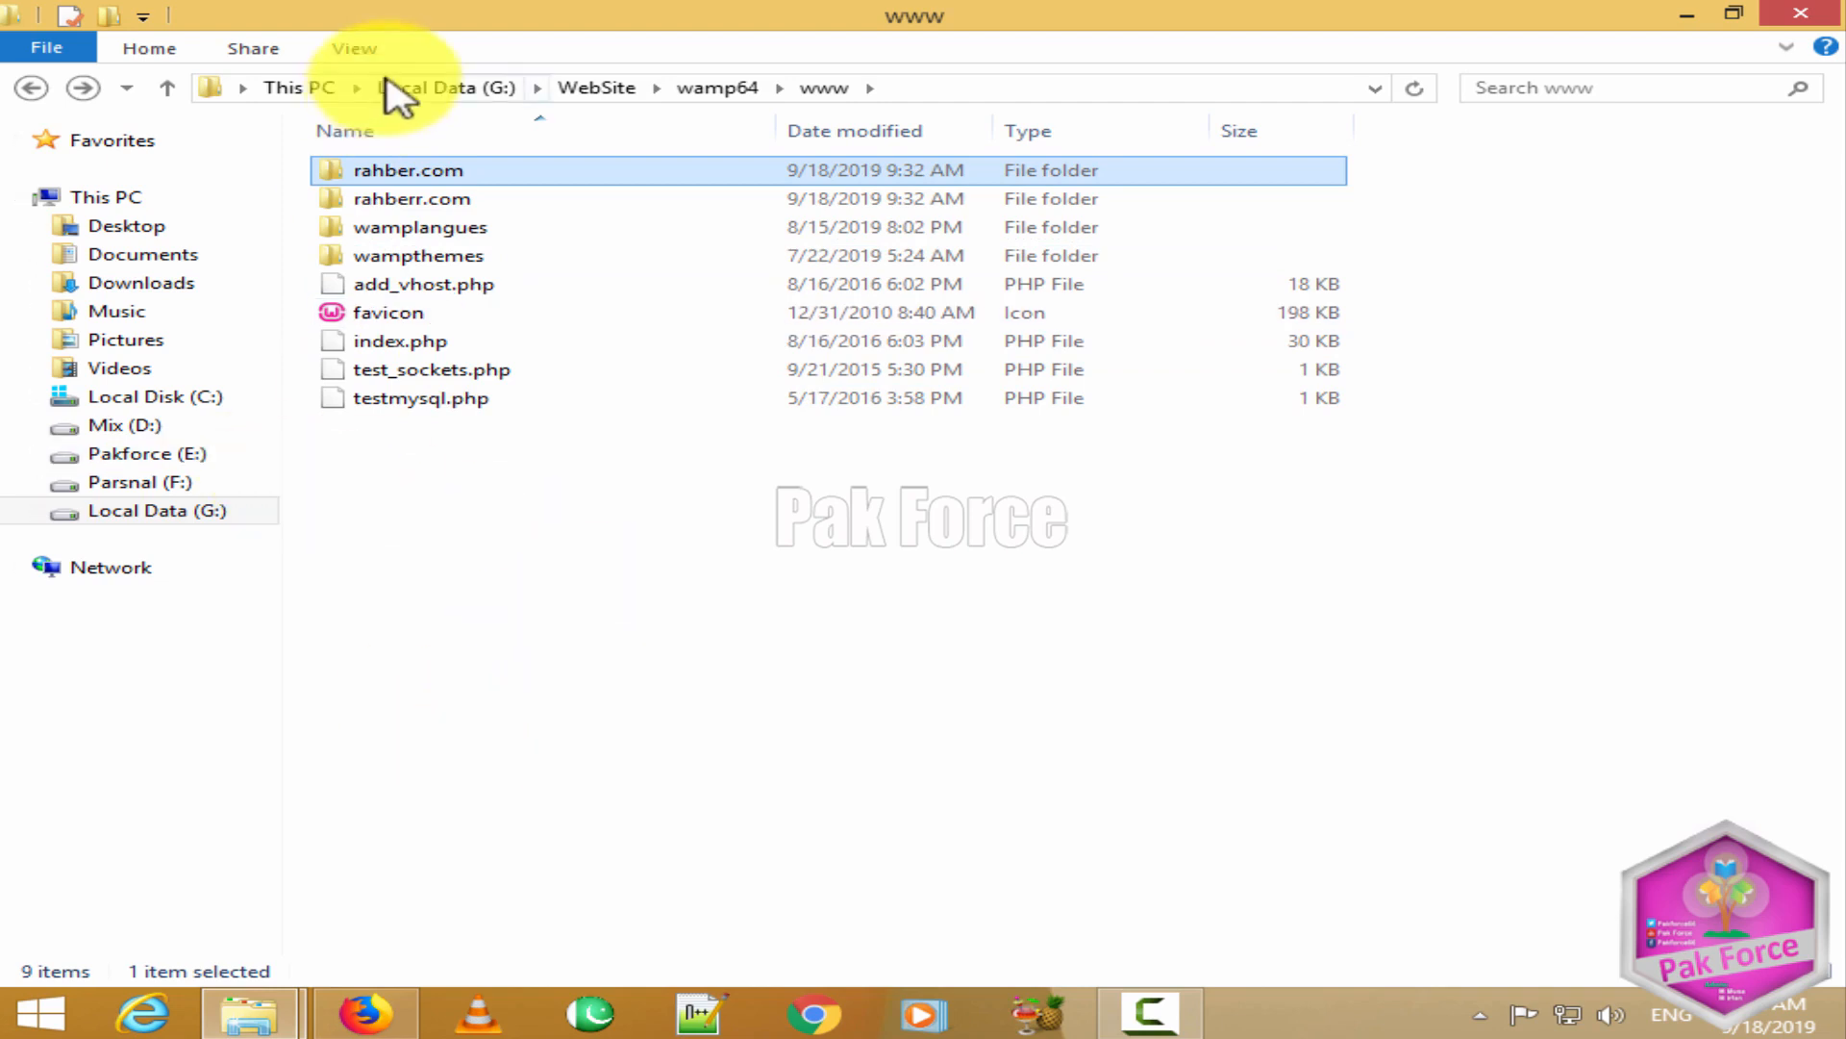
left_click(451, 200)
left_click(466, 169)
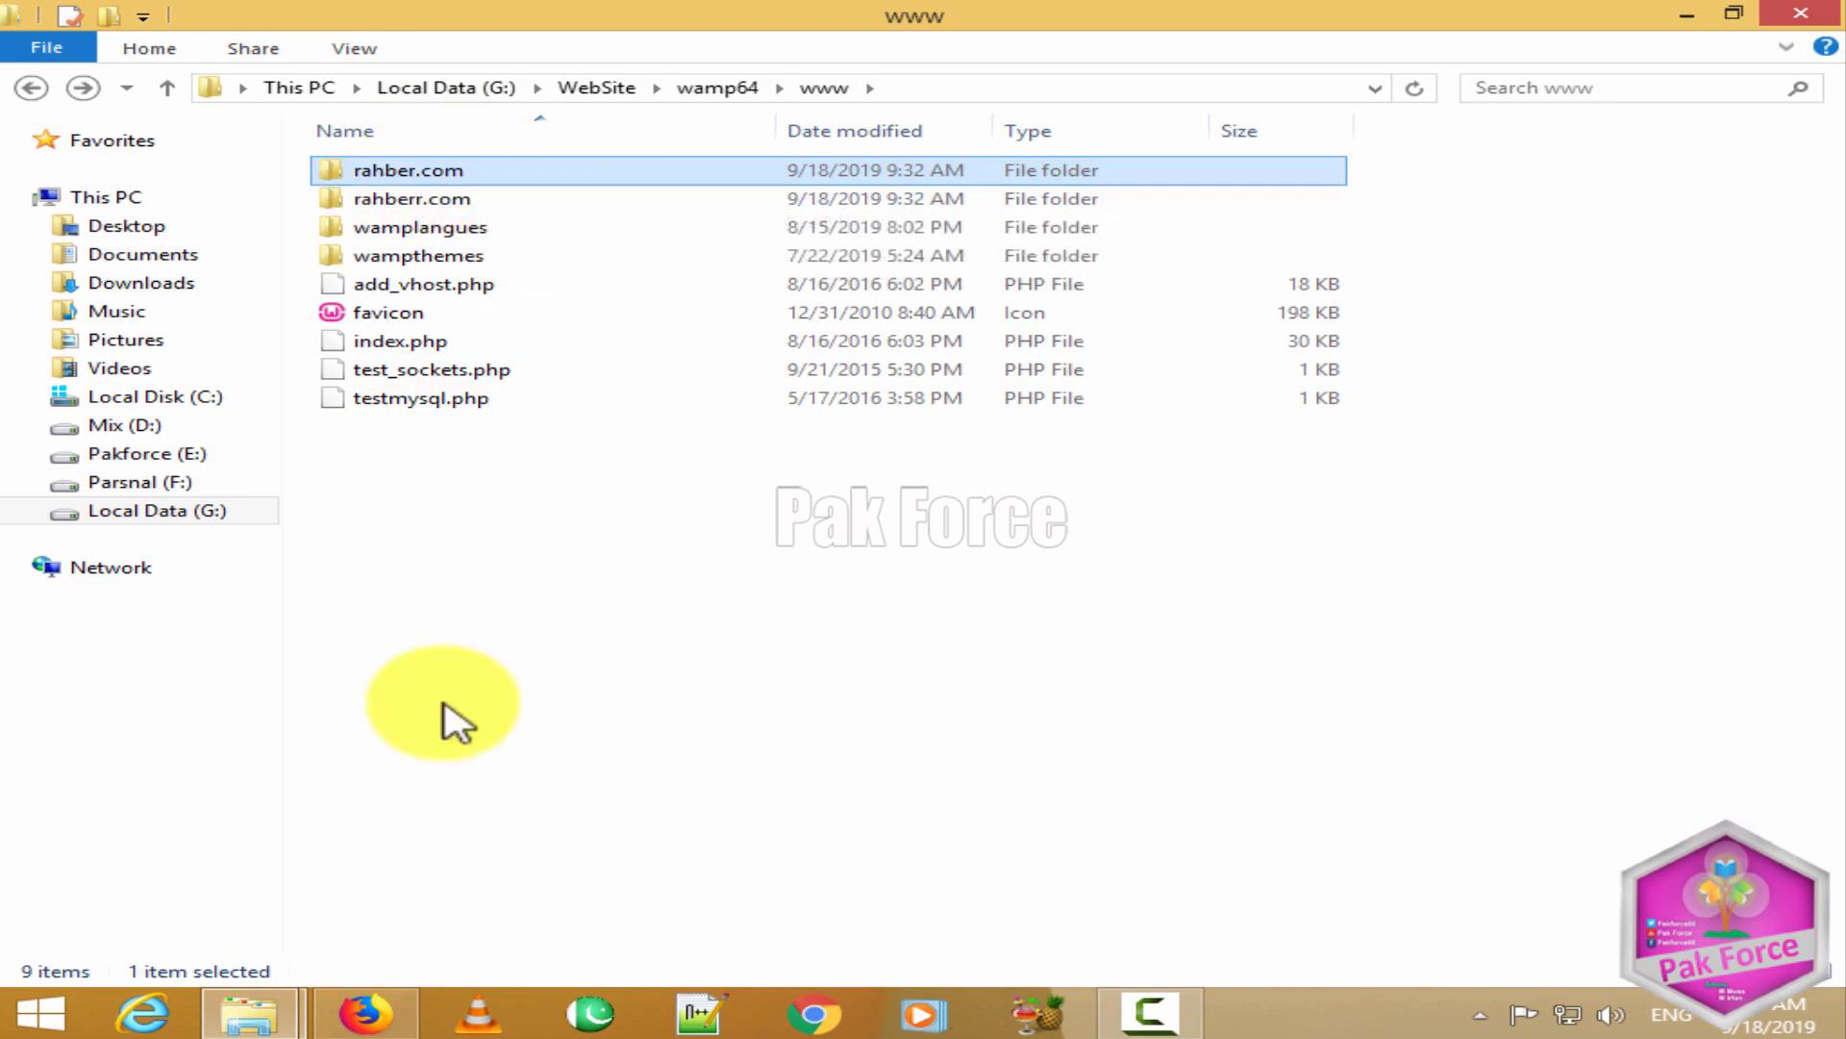
Step: Rename the rahberr.com folder to irfan and bring Firefox back to the front
right_click(452, 200)
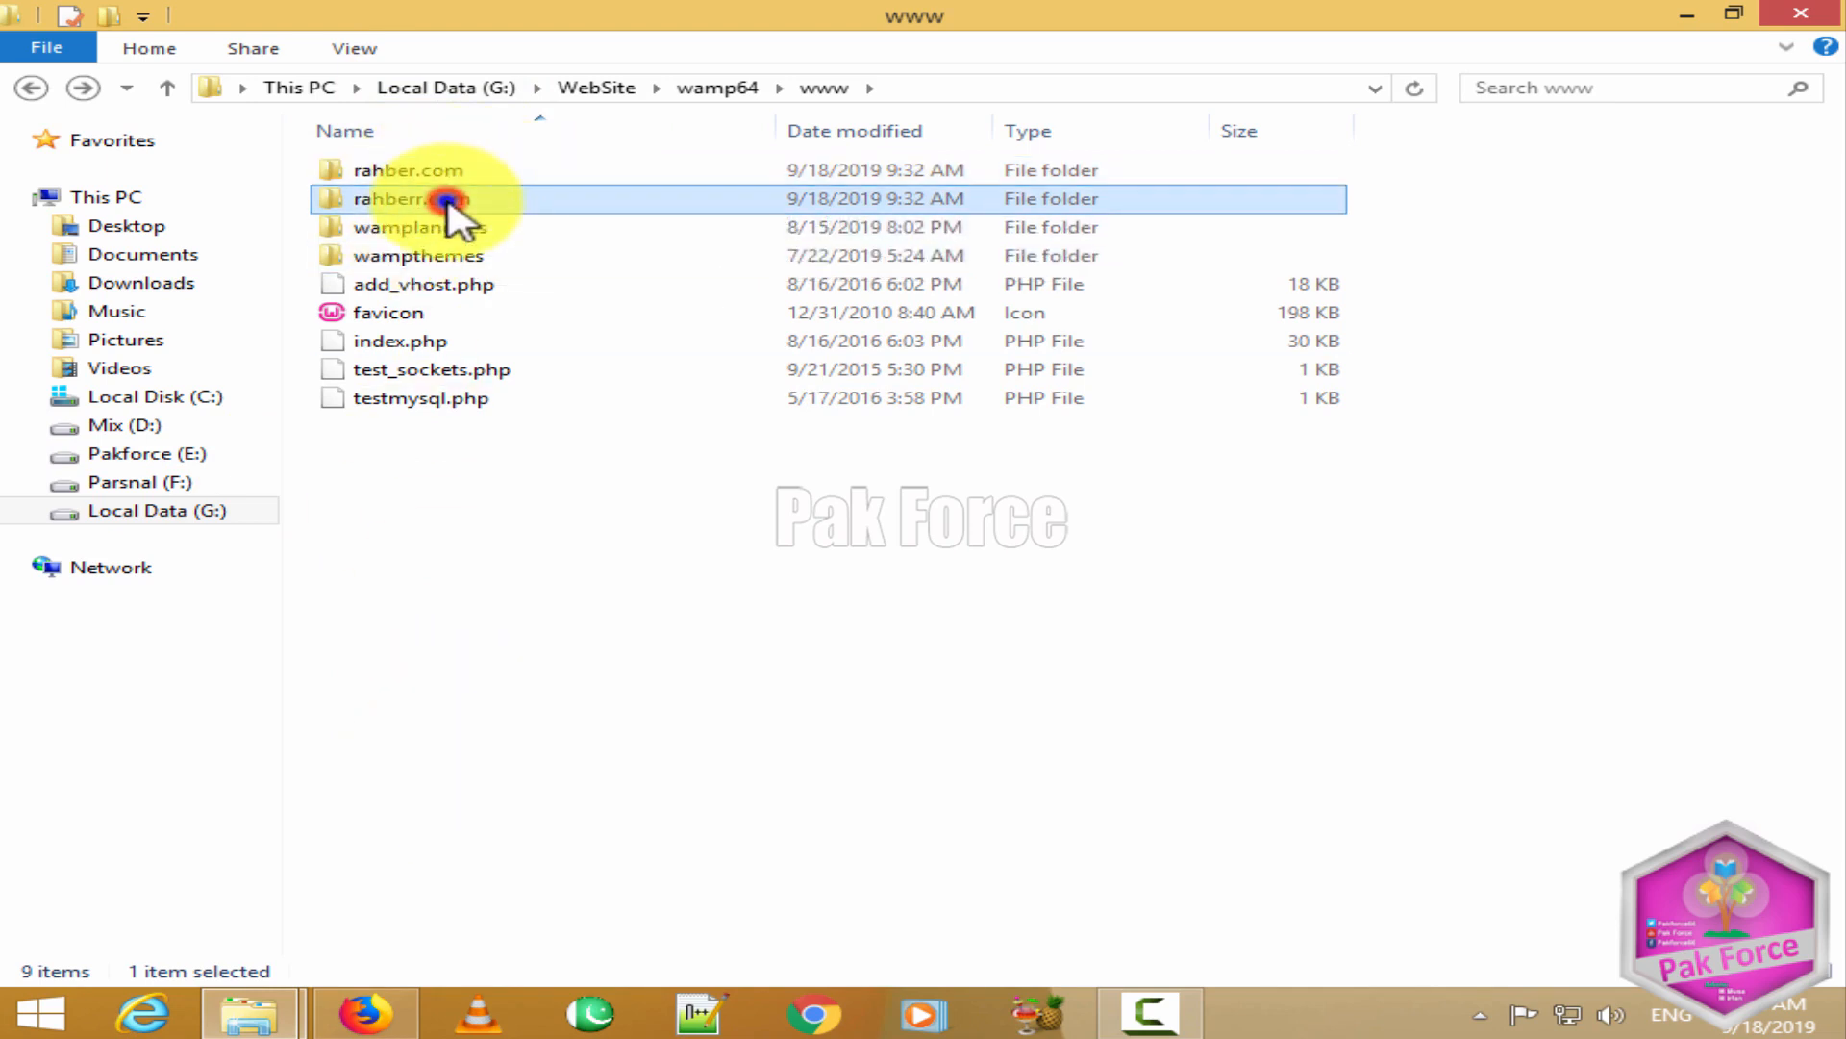
left_click(588, 762)
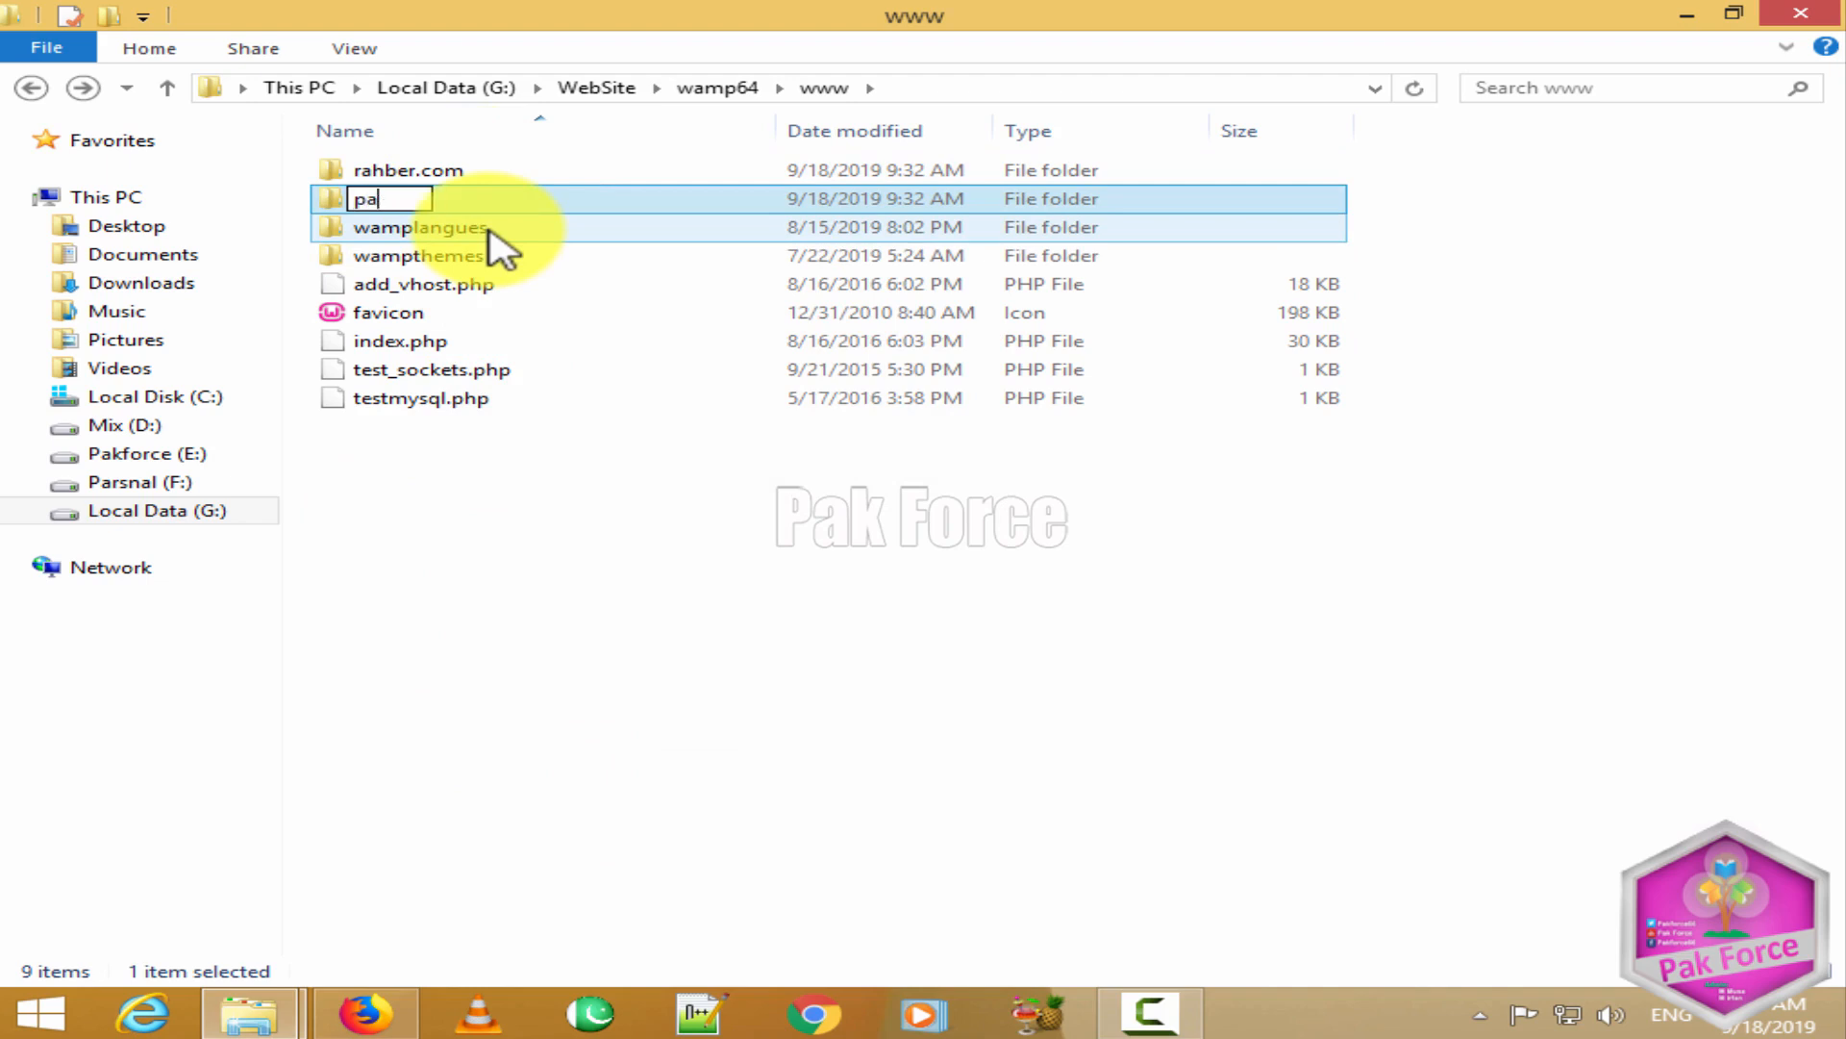
type("irfan")
key("Return")
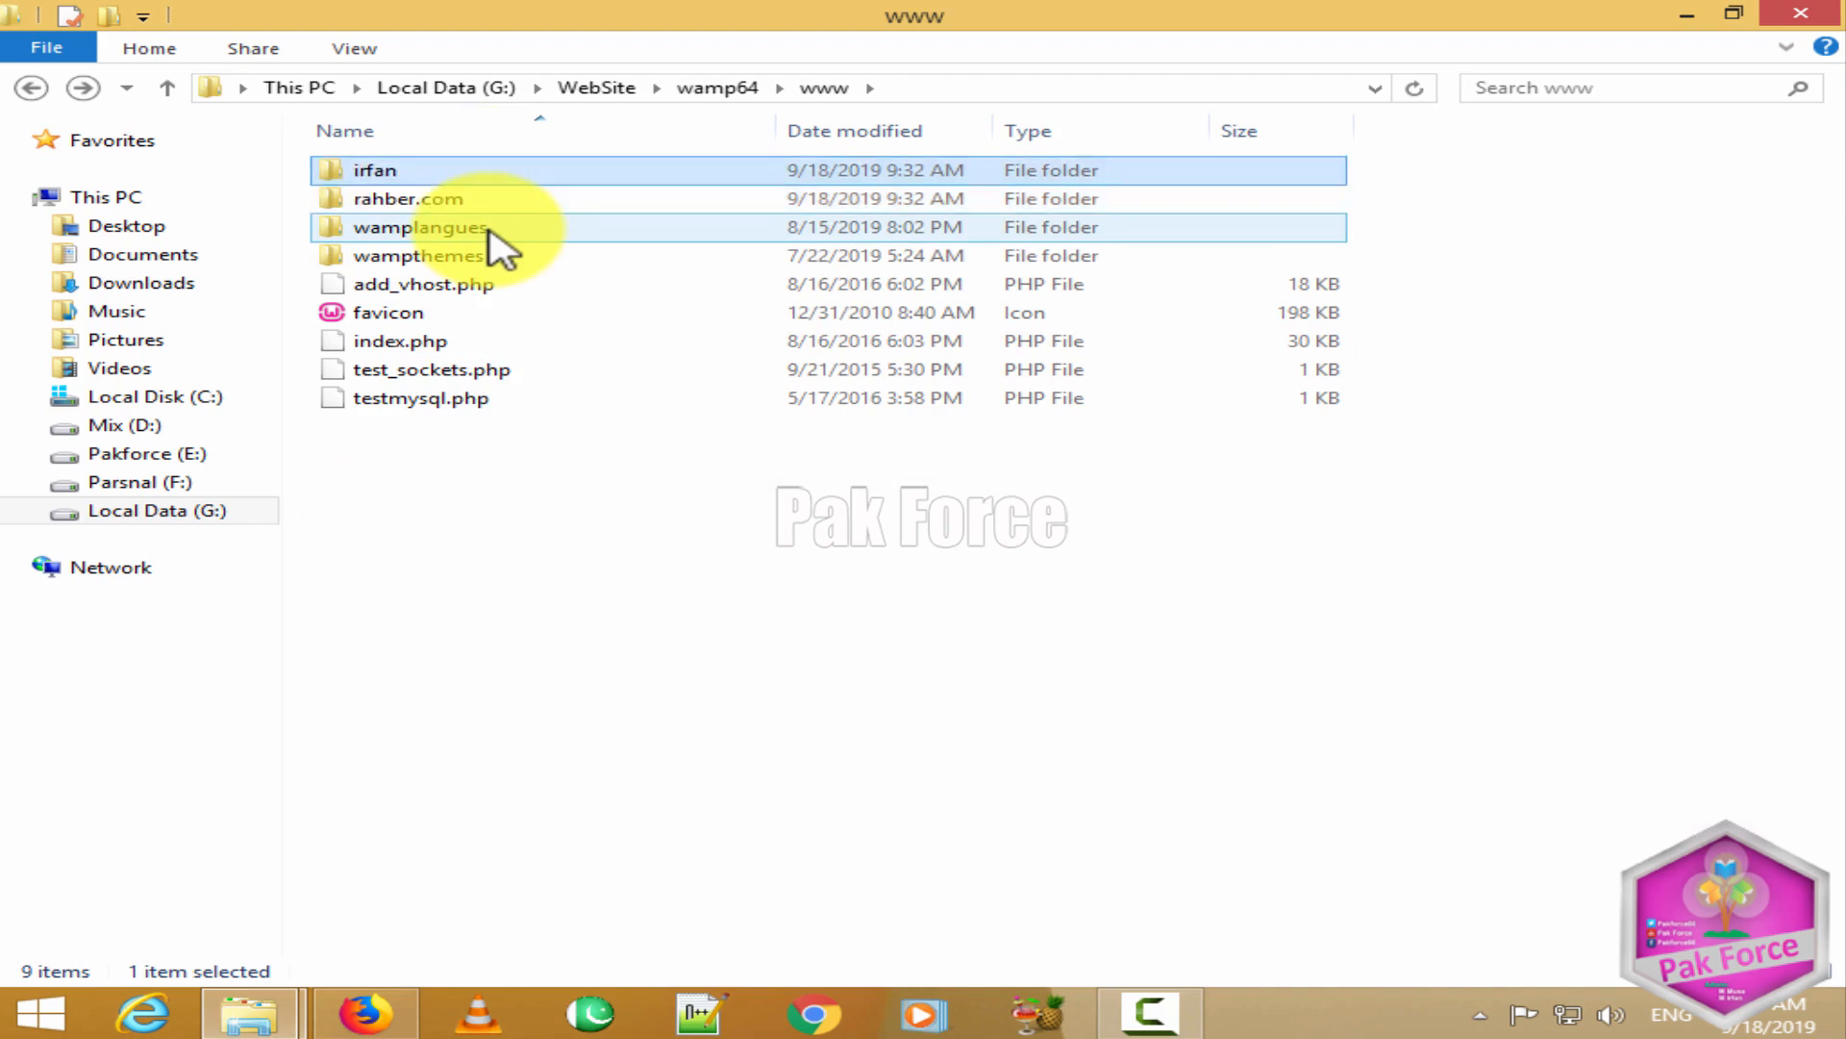
left_click(483, 200)
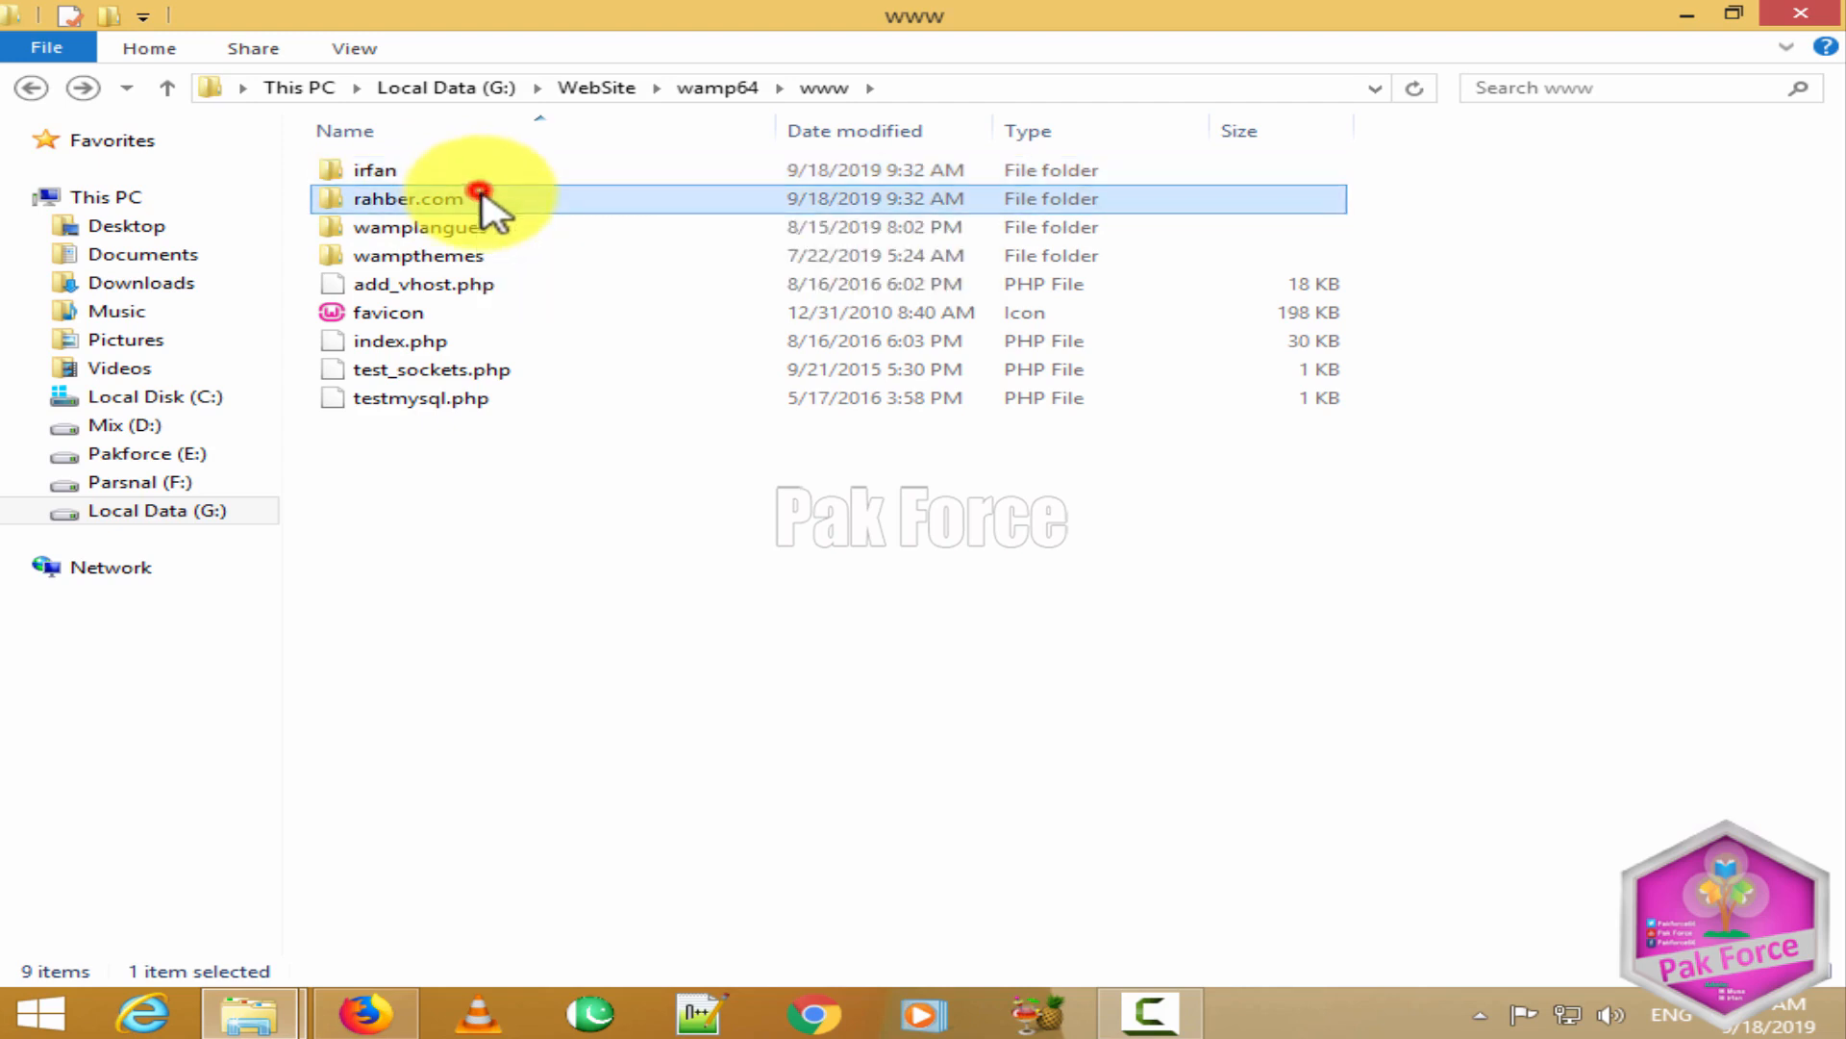
left_click(748, 892)
left_click(394, 1005)
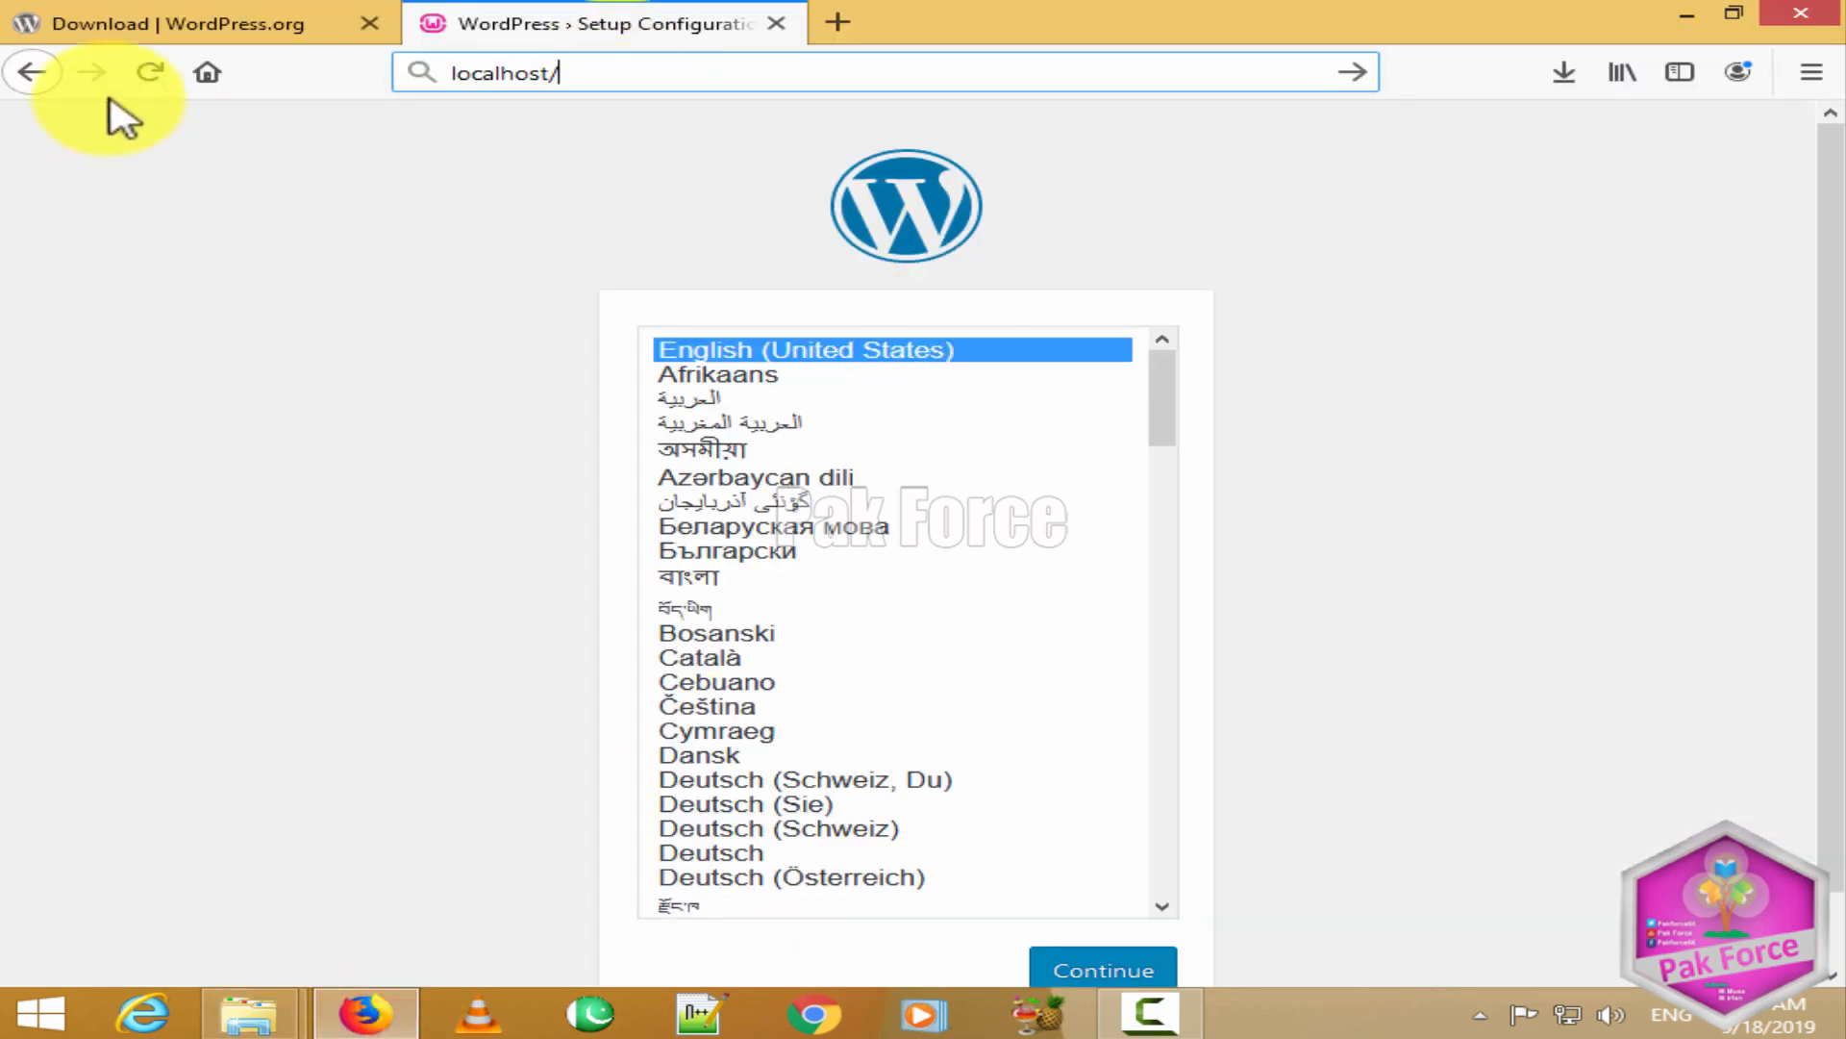
Step: Load localhost/rahber.com/ to bring up the WordPress setup language page
left_click(143, 72)
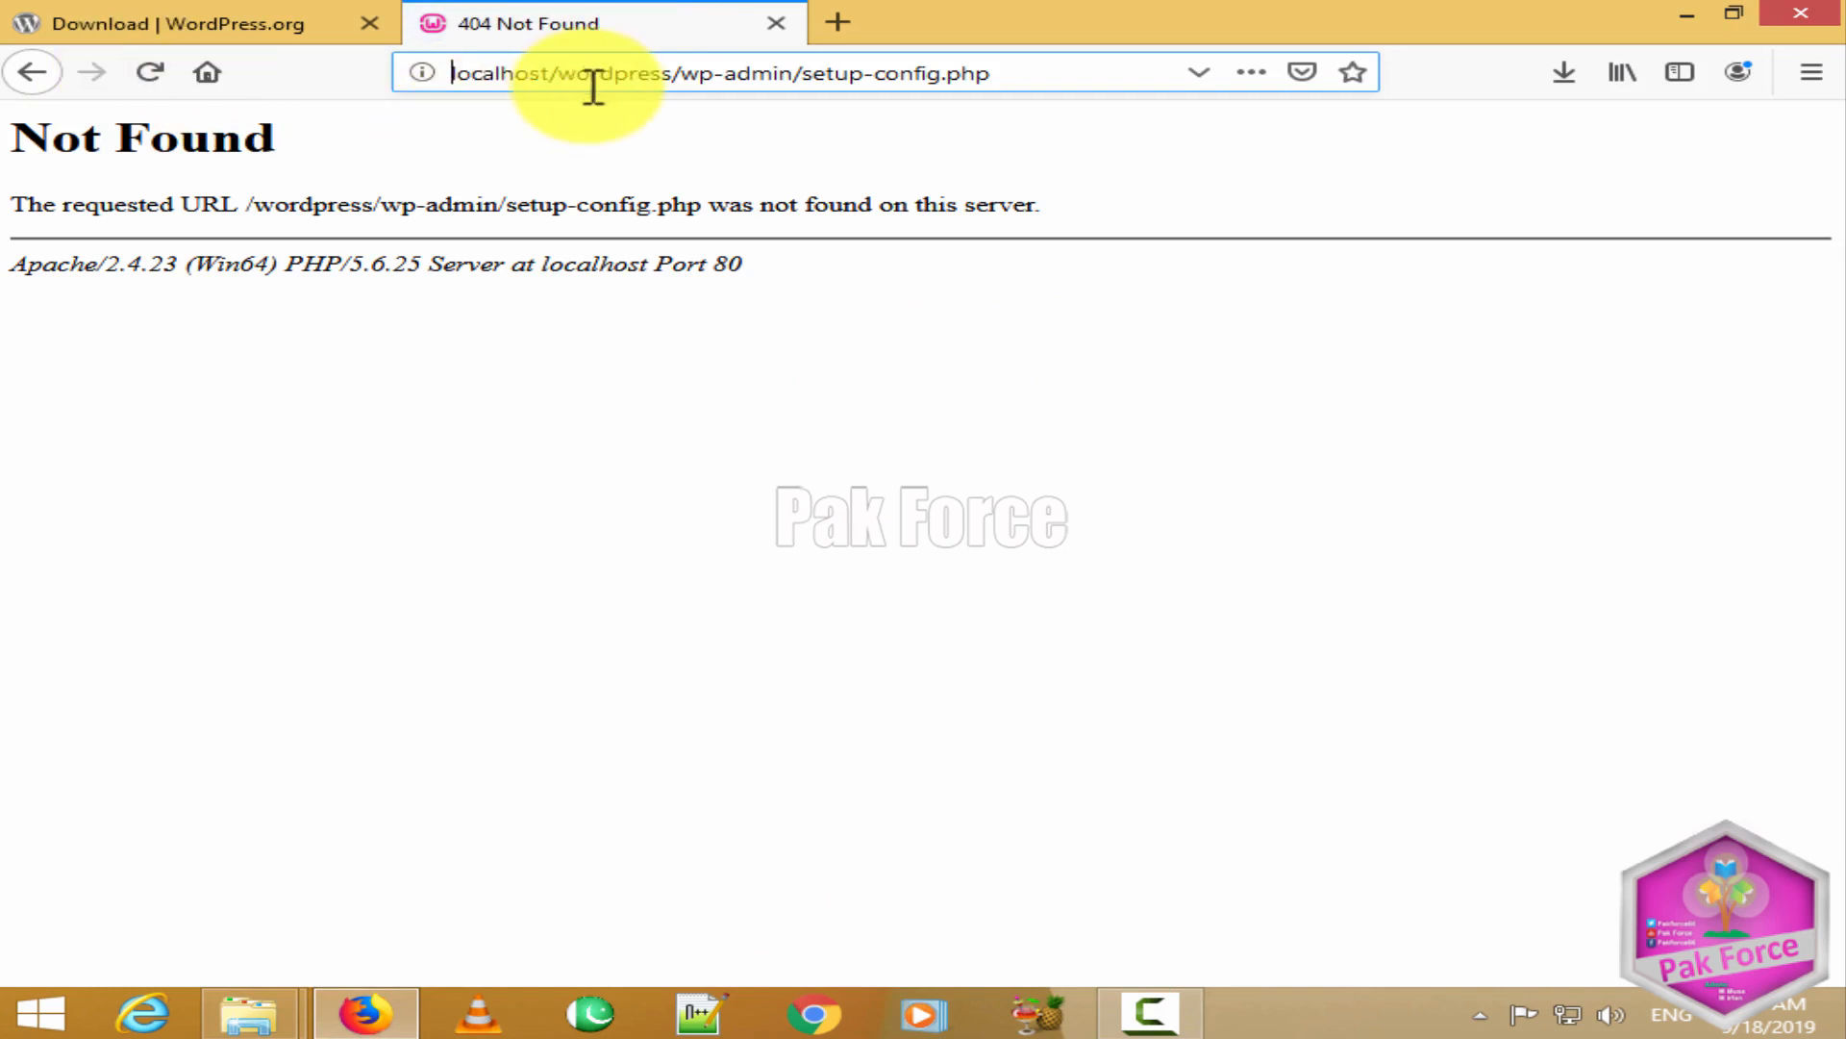
left_click(652, 73)
left_click(652, 72)
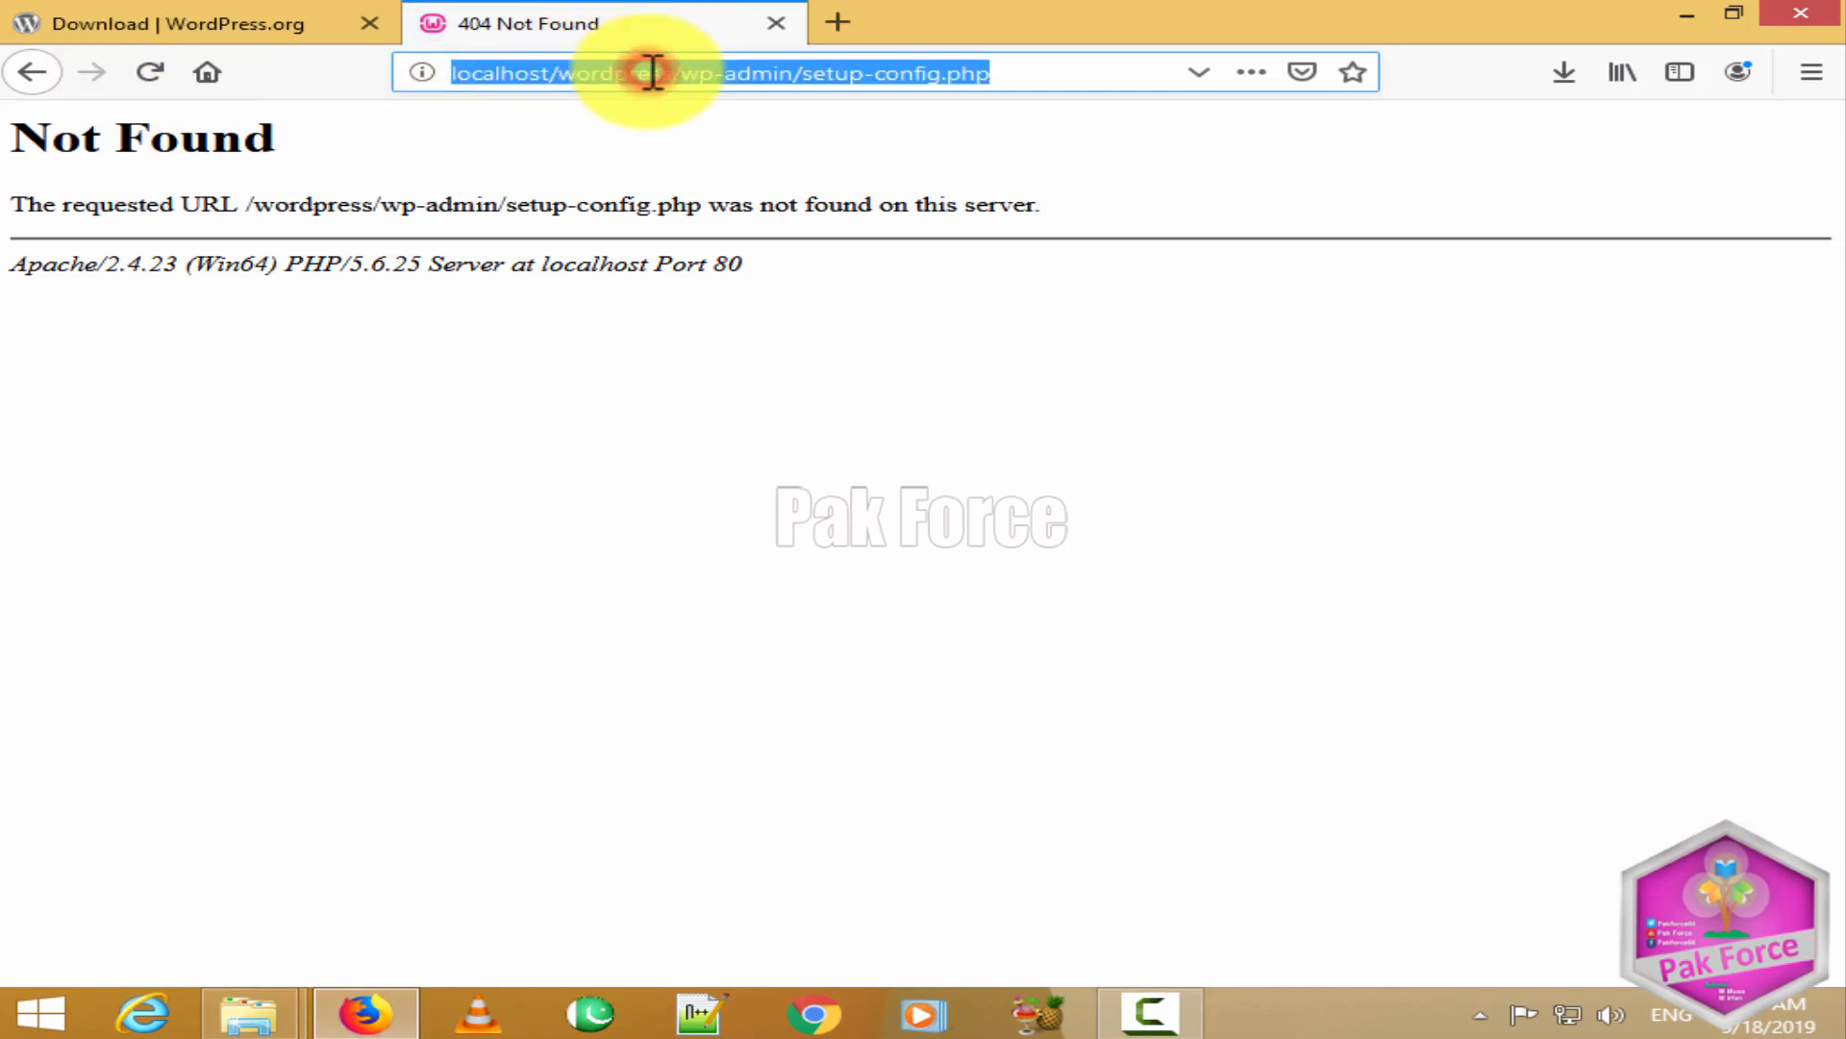
type("localh")
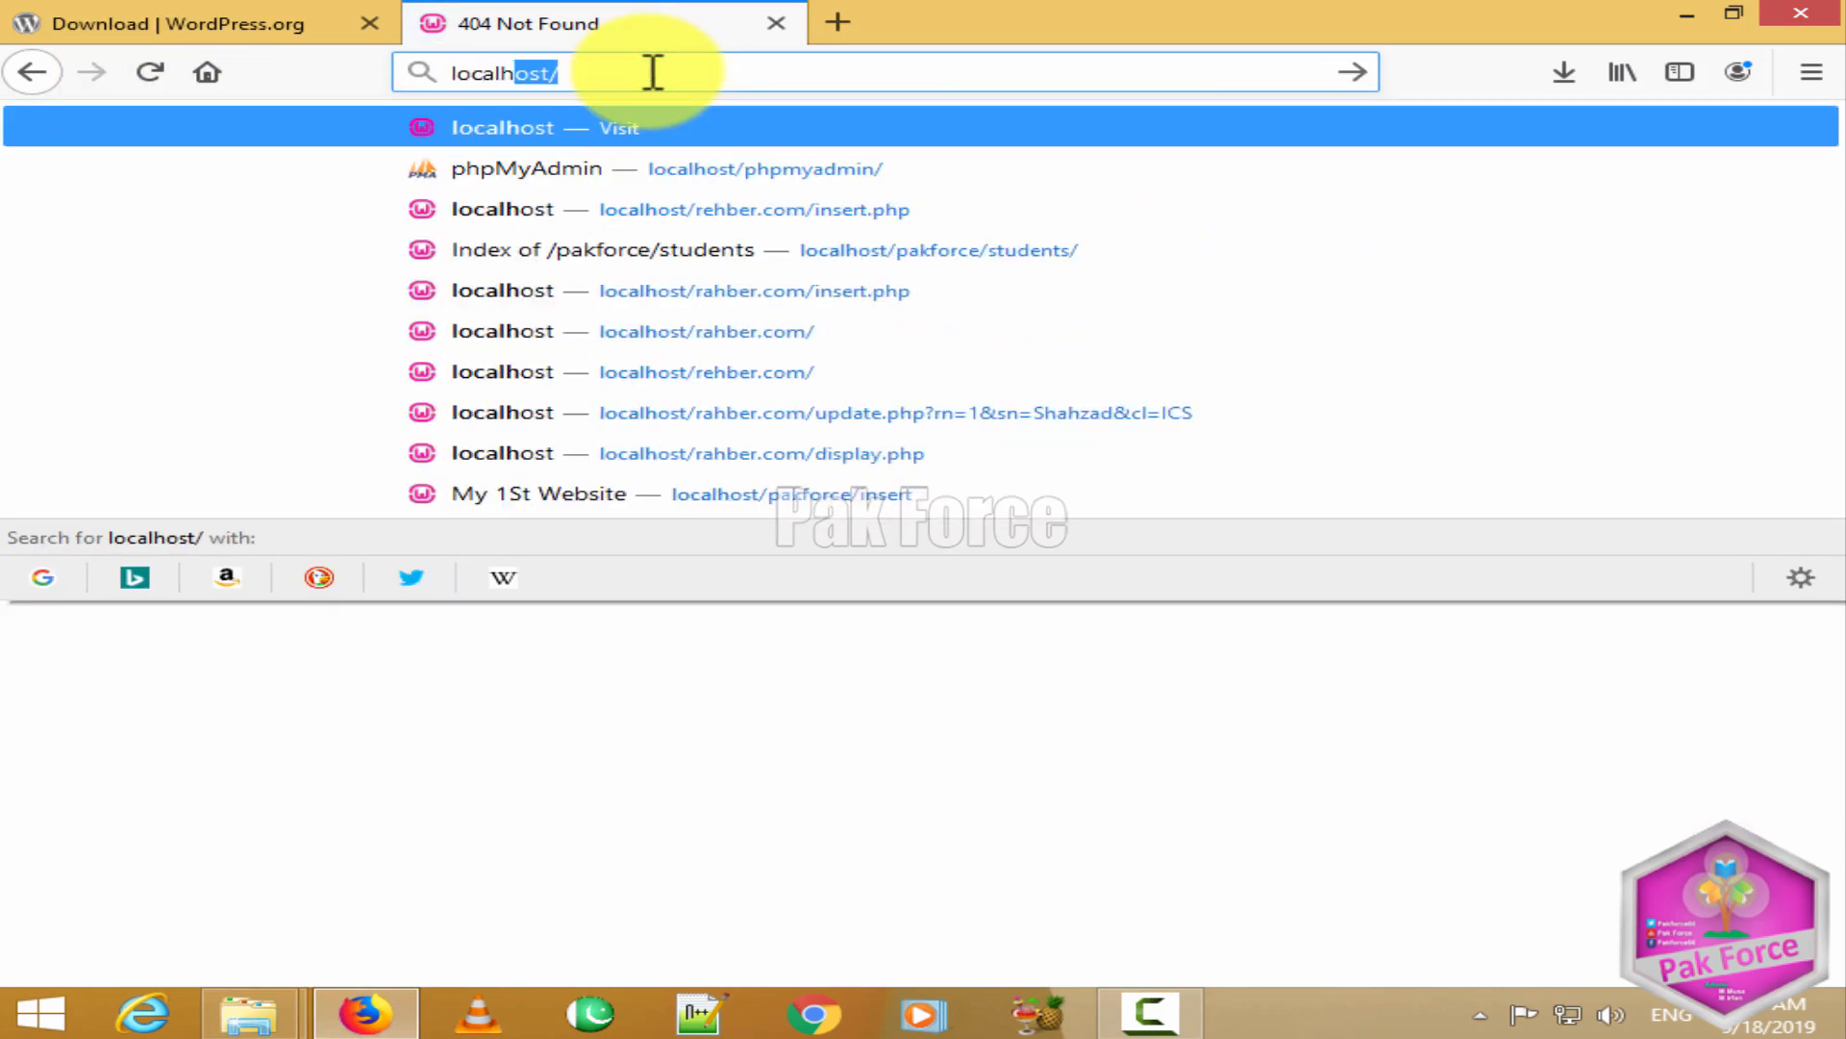
type("ost/")
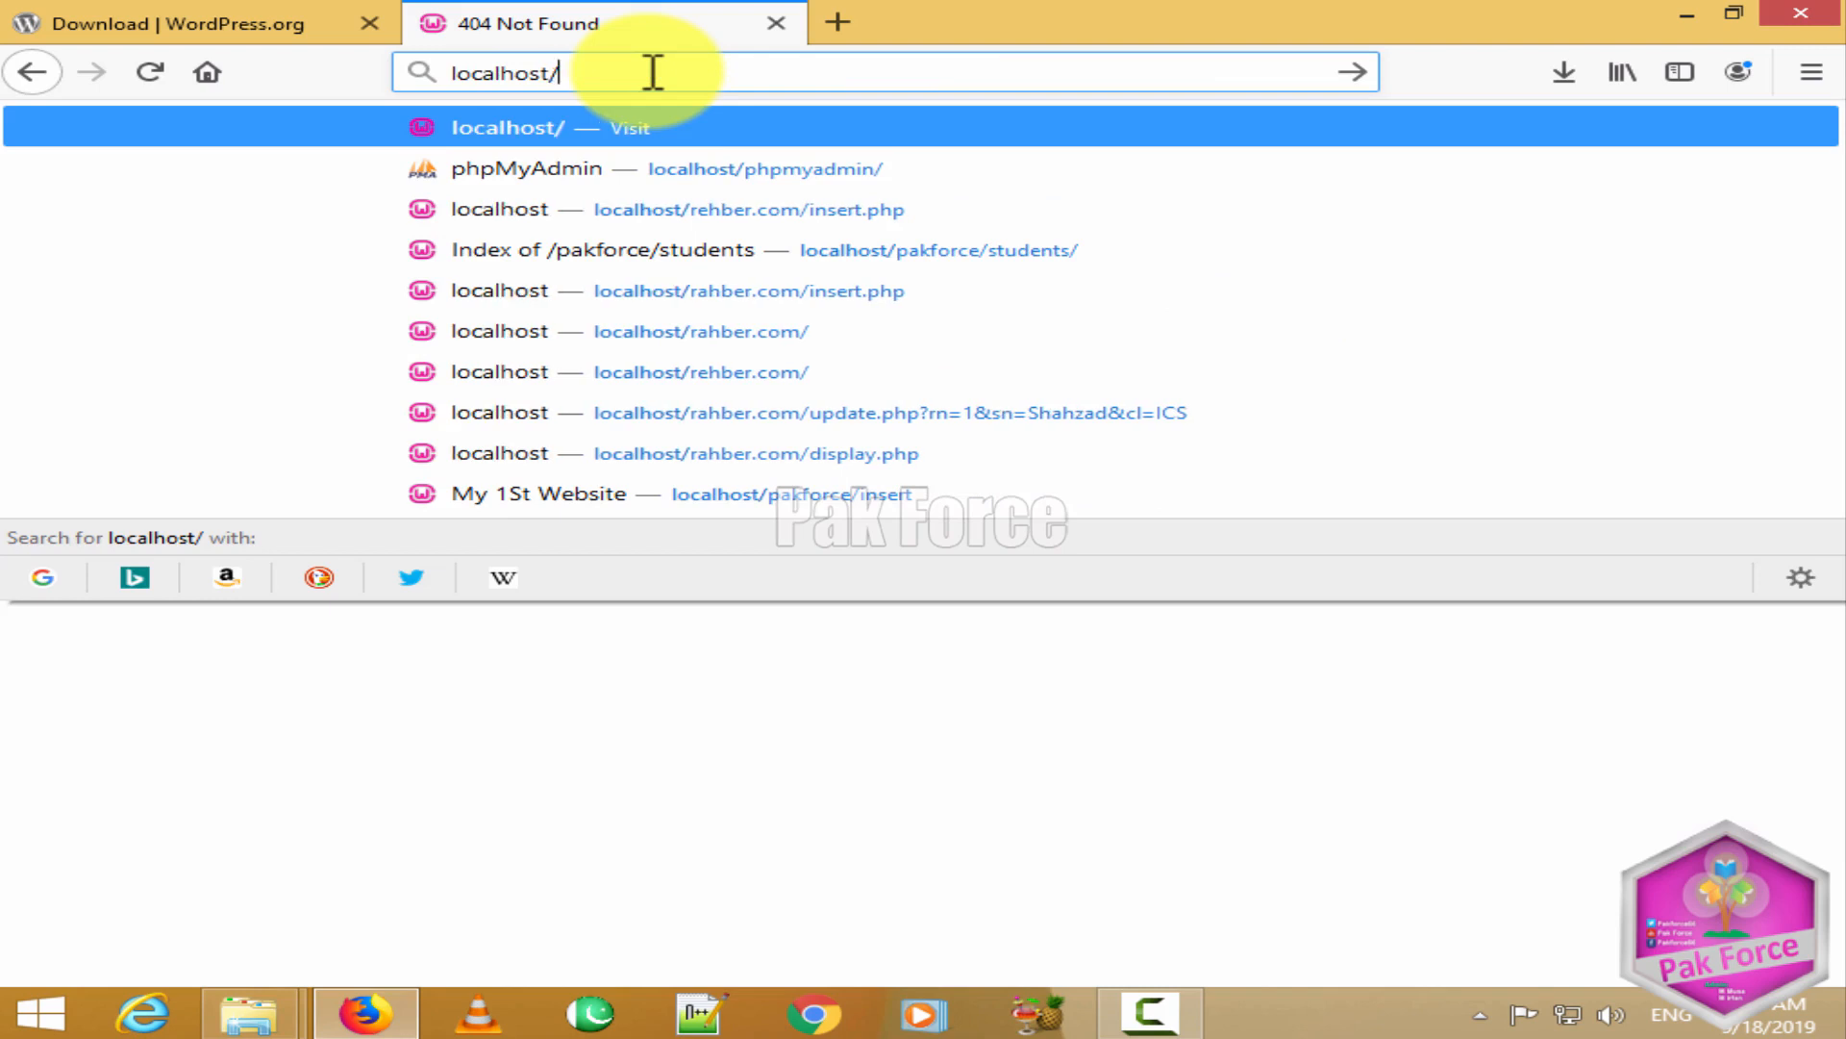
type("ra")
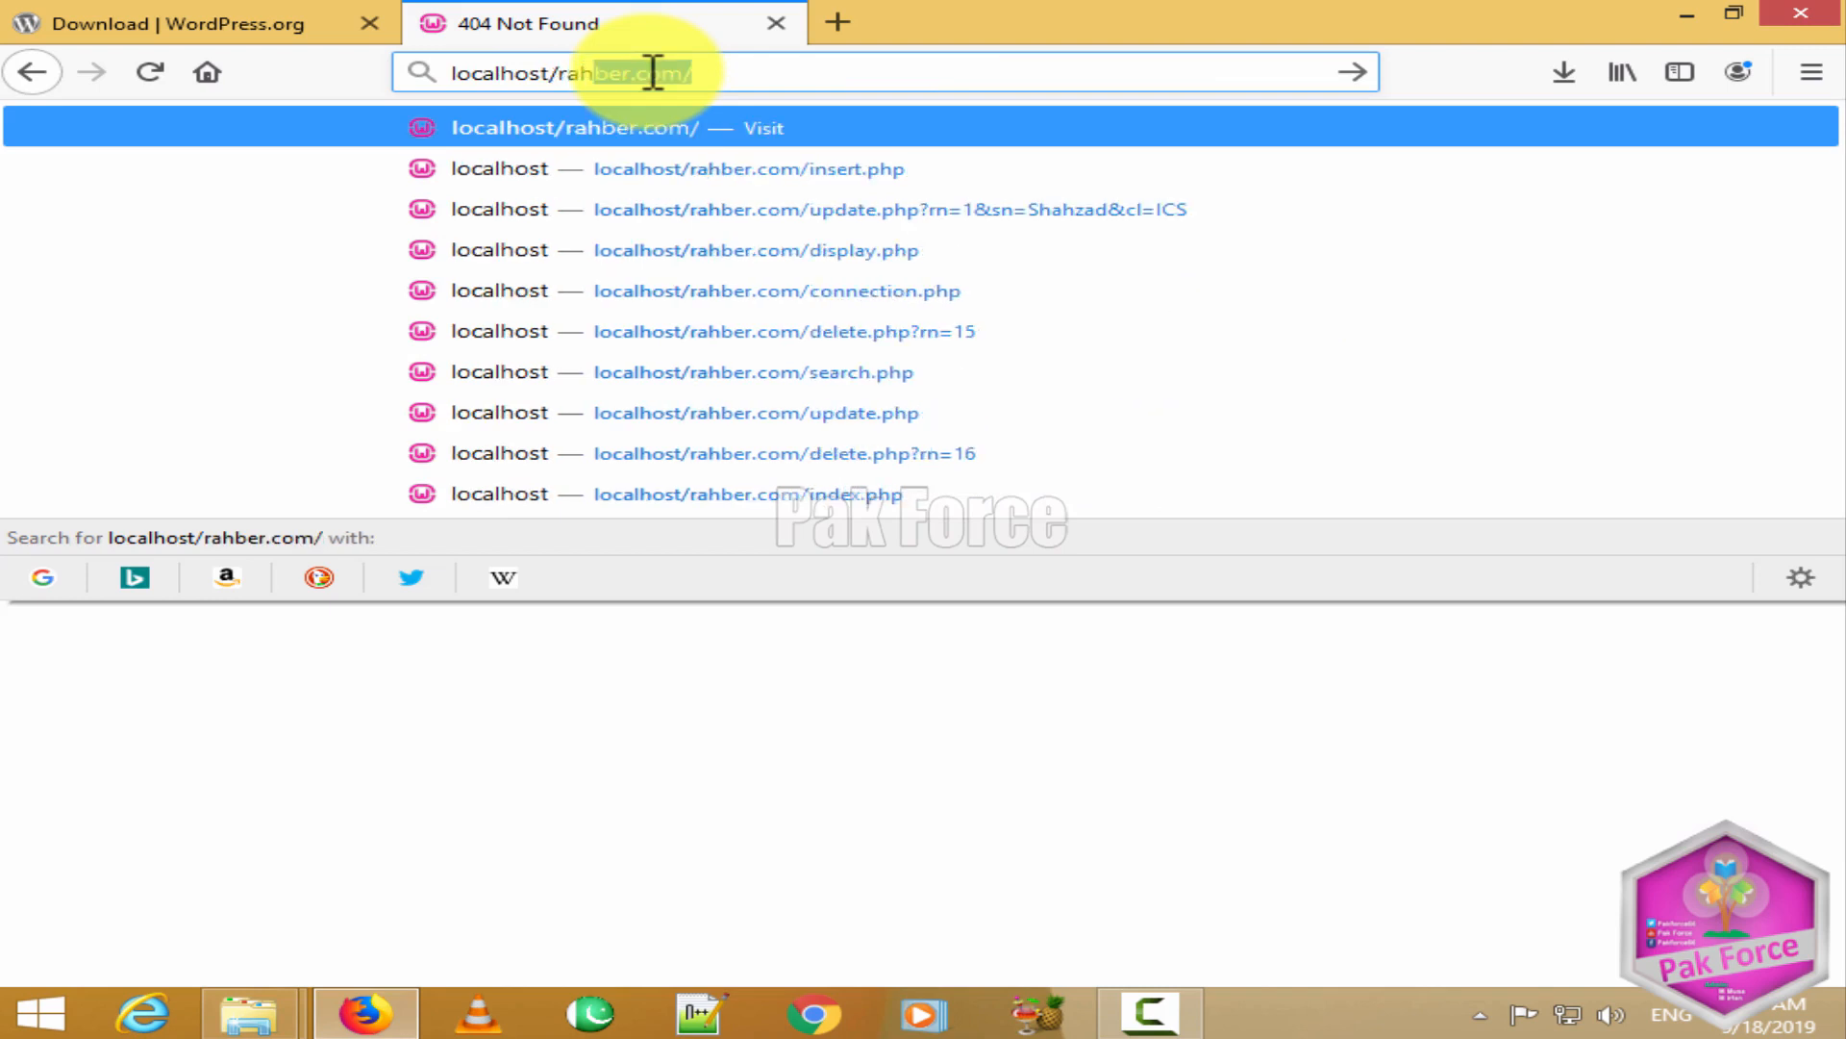
type("hber.com")
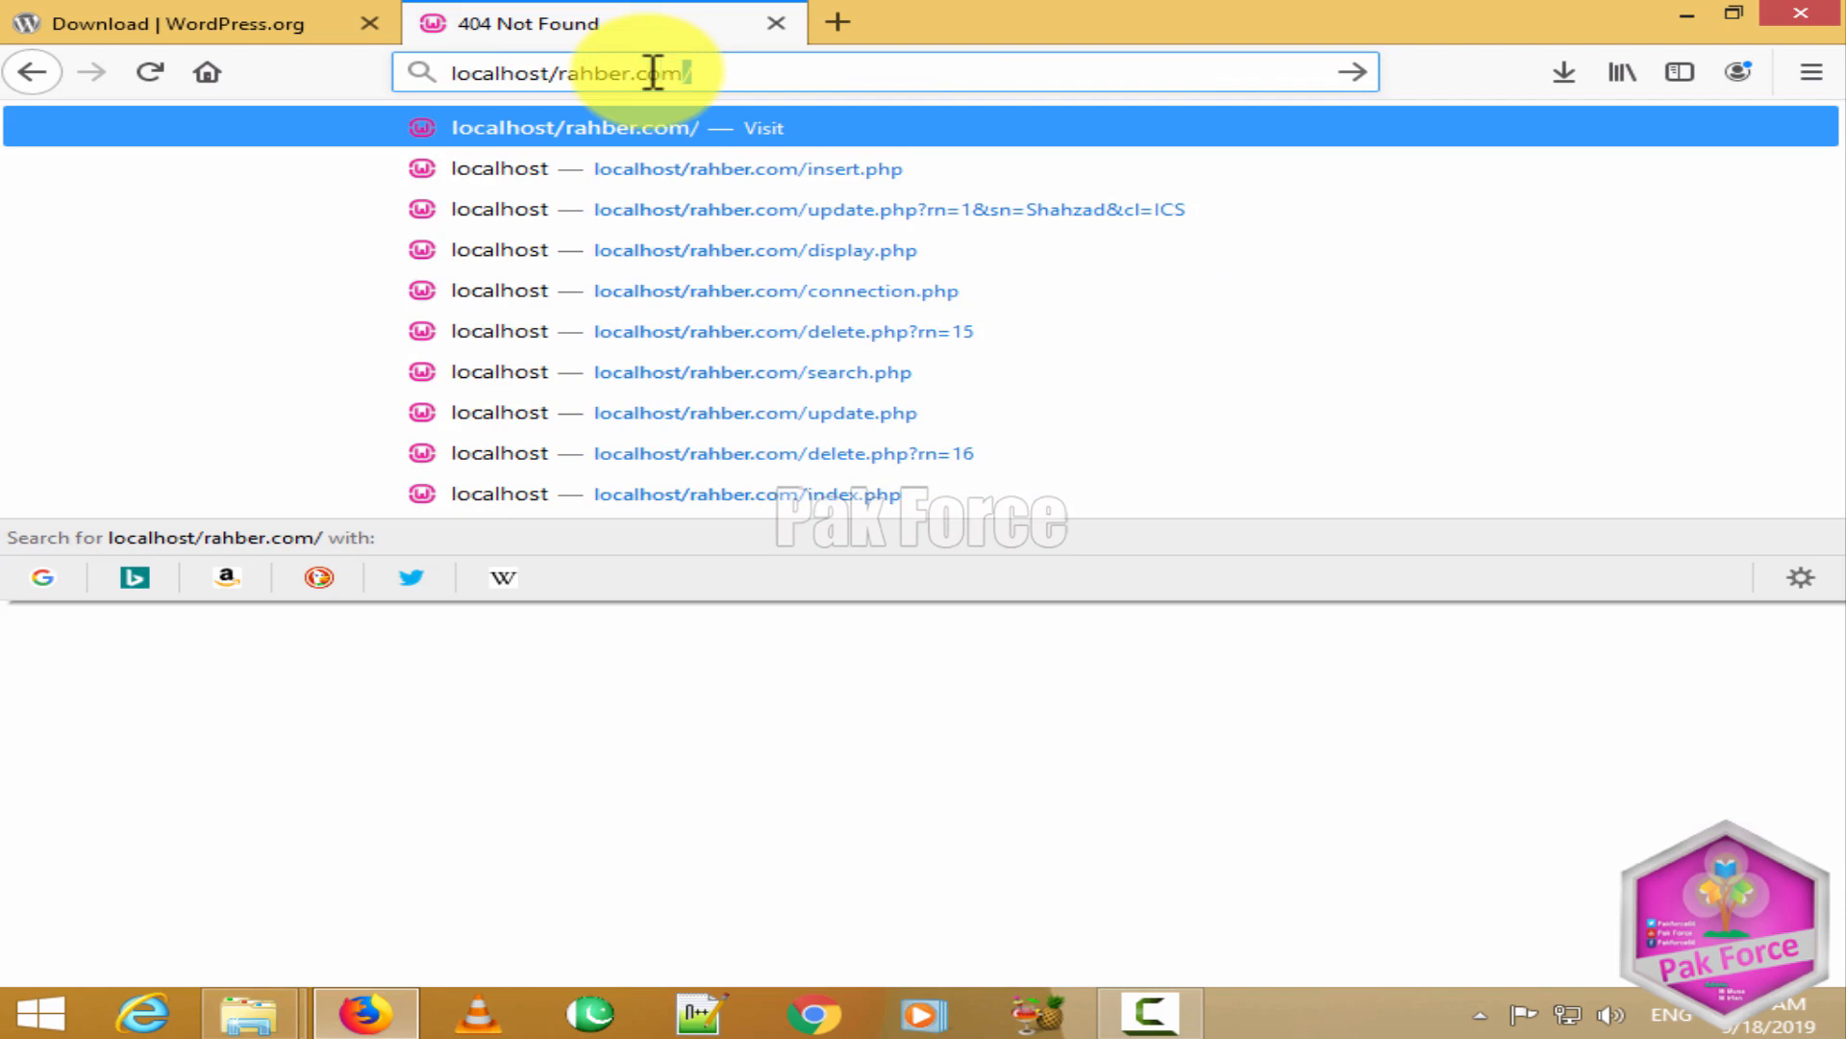
key("Return")
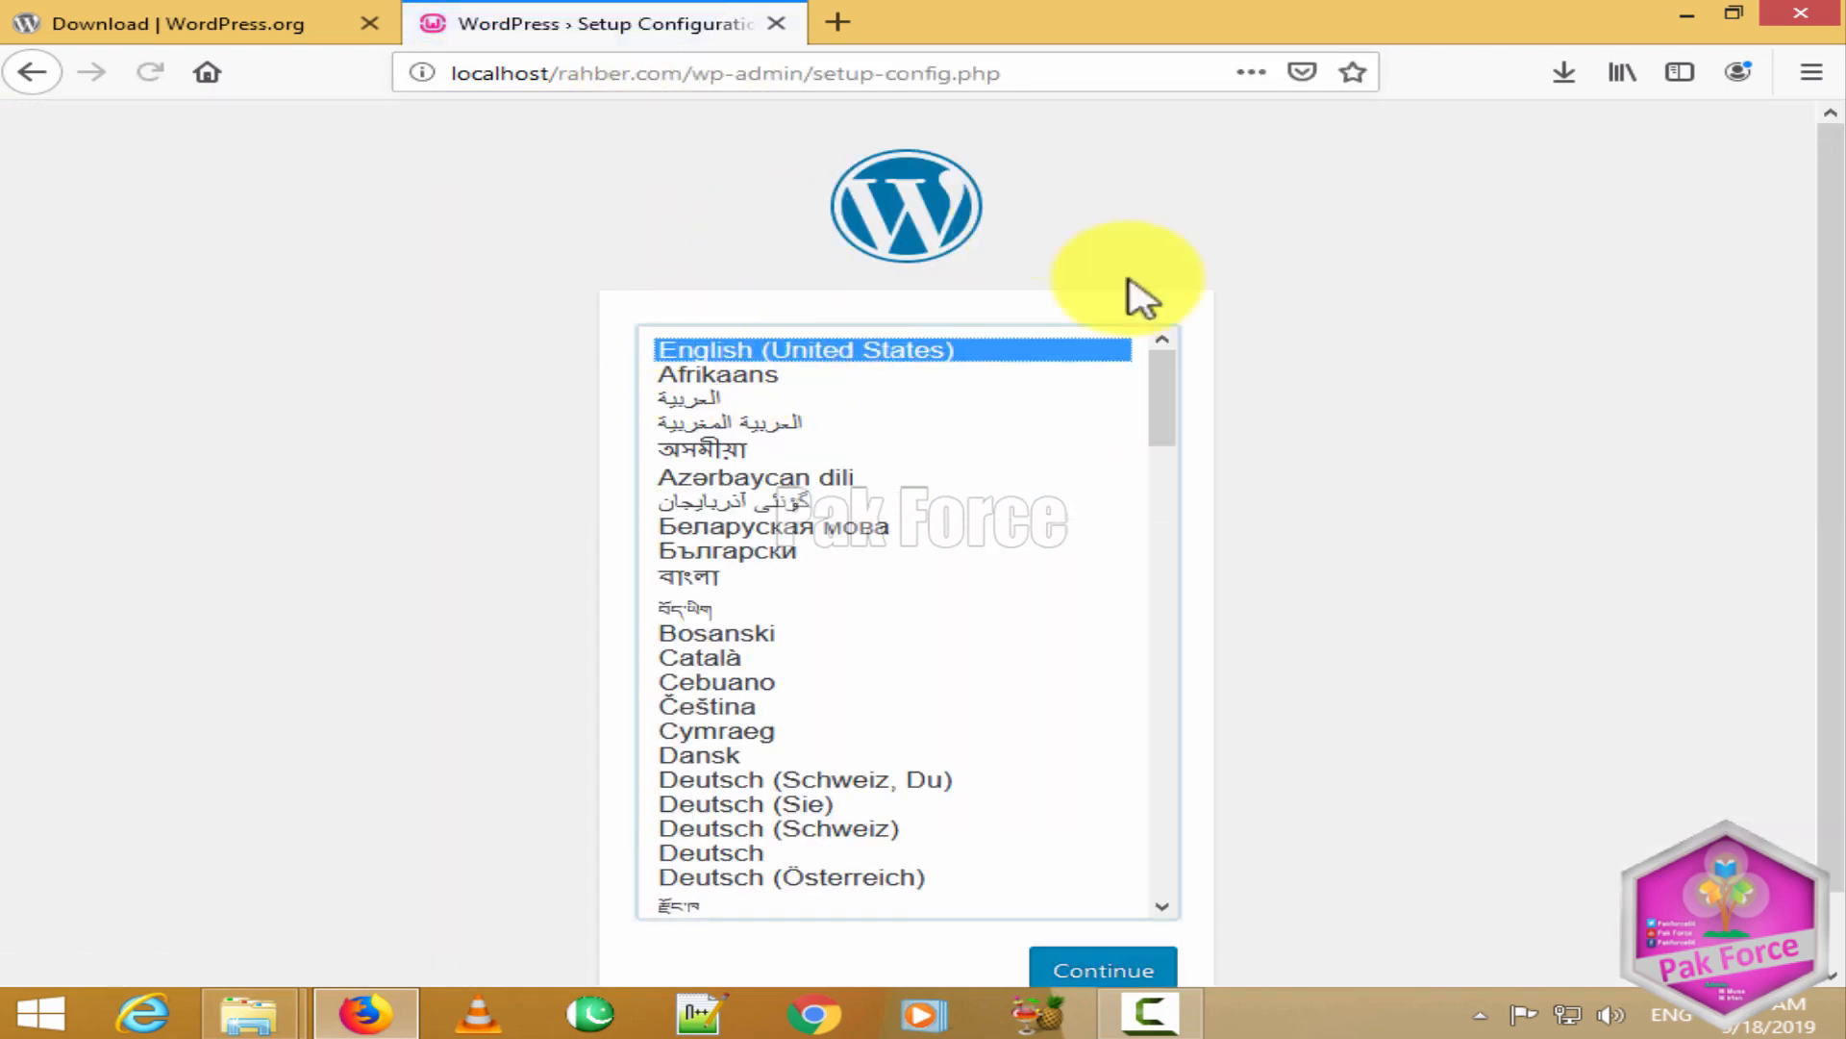
Step: Choose English (United States), continue, and proceed past the welcome notes with Let's go!
scroll(746, 606, "down", 10)
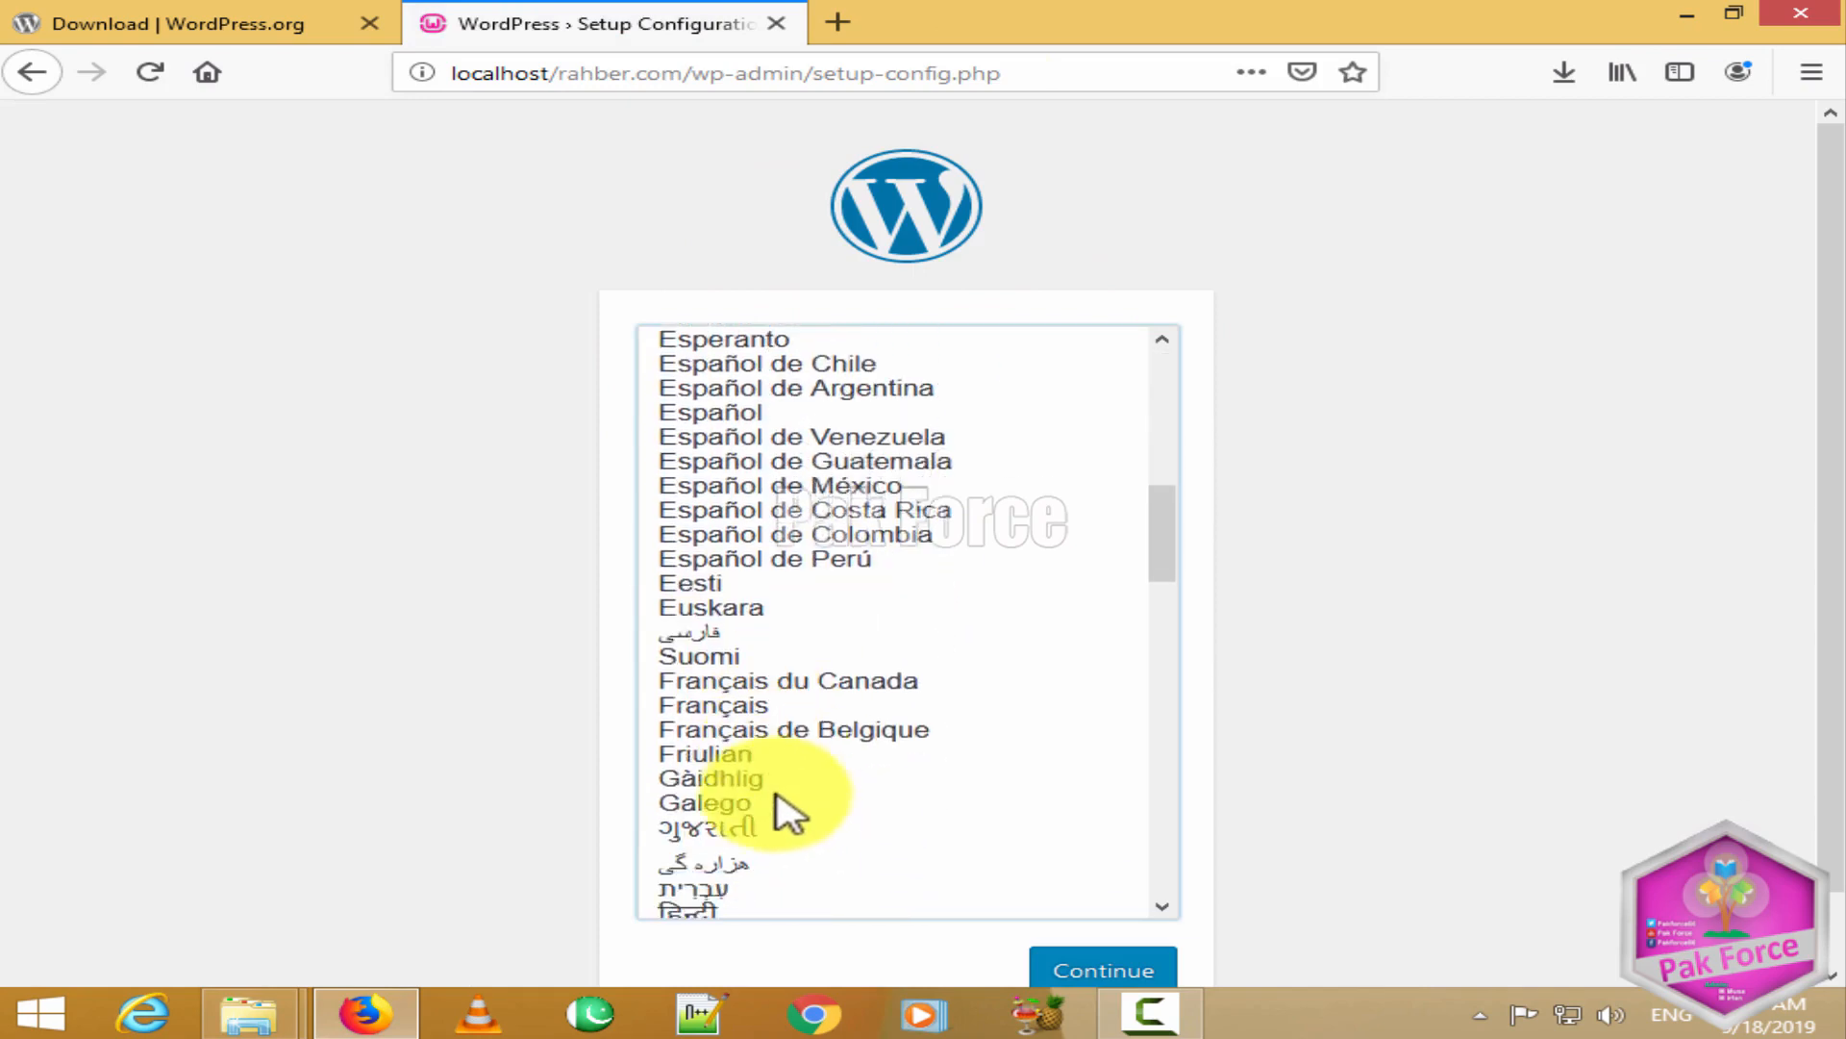
scroll(794, 819, "down", 6)
scroll(796, 763, "up", 15)
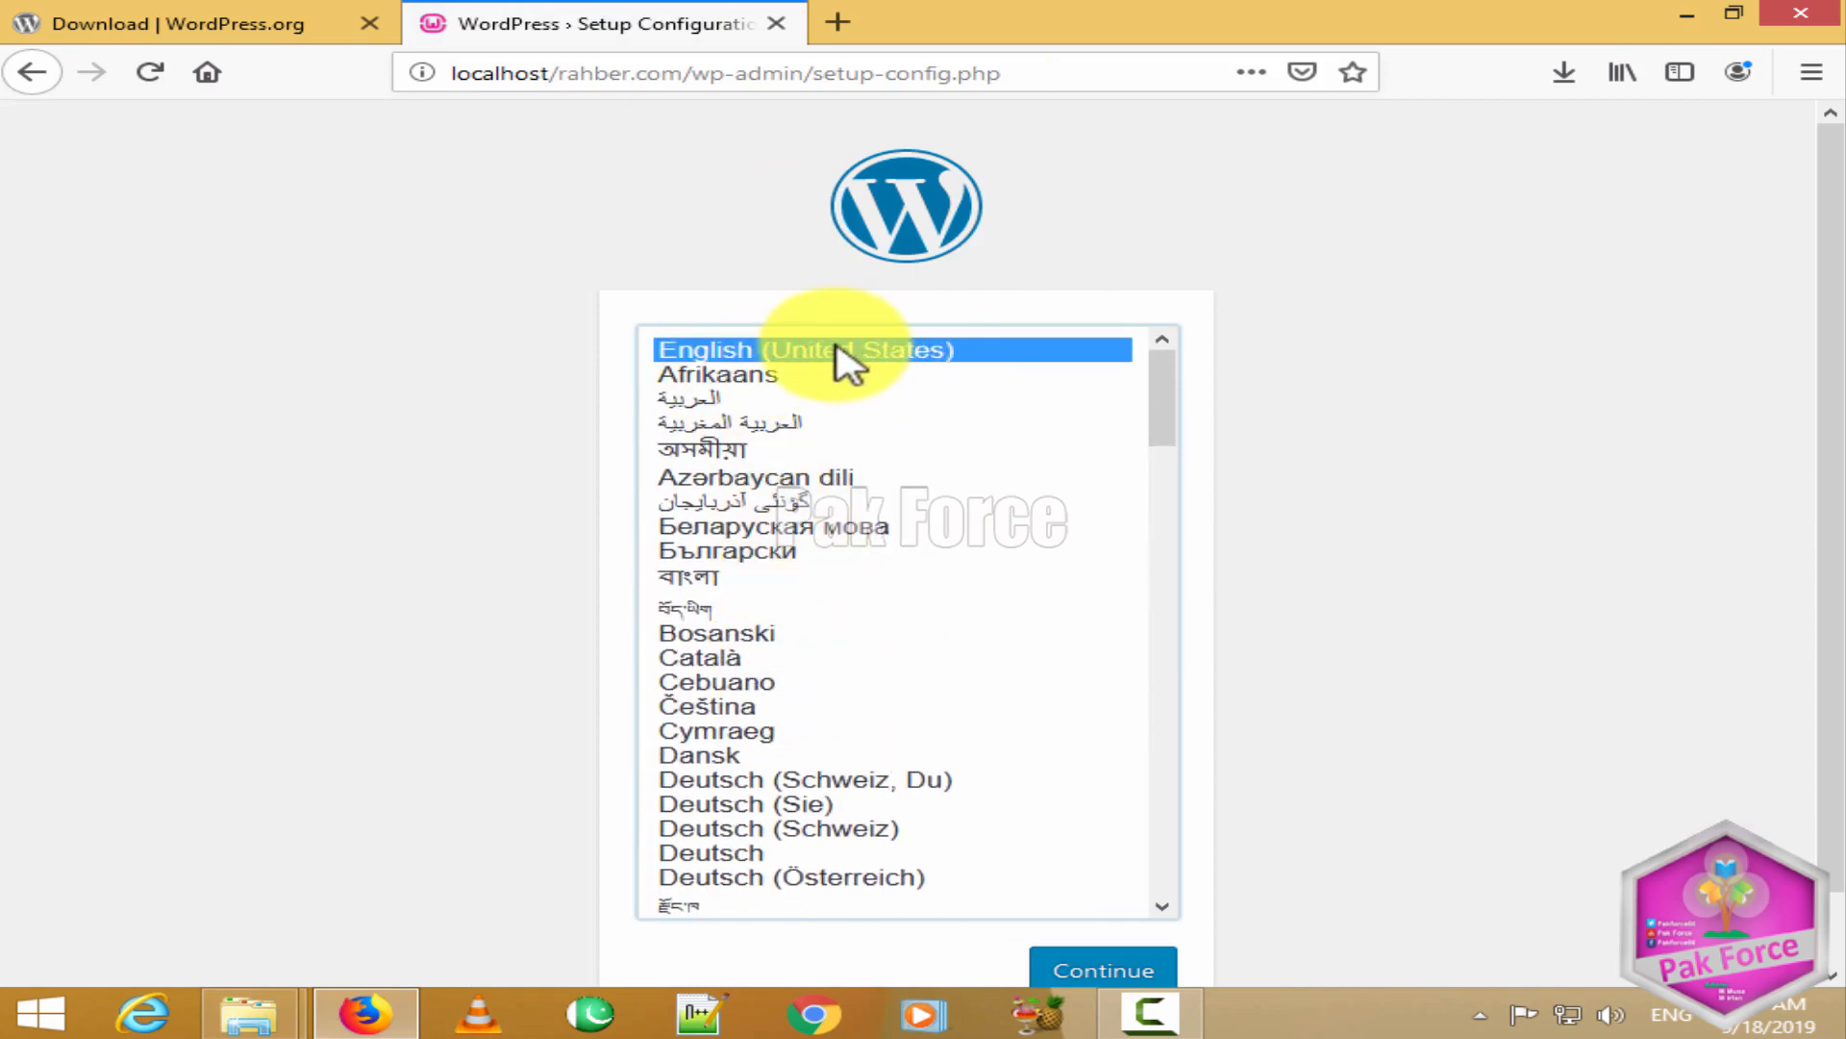
left_click(772, 348)
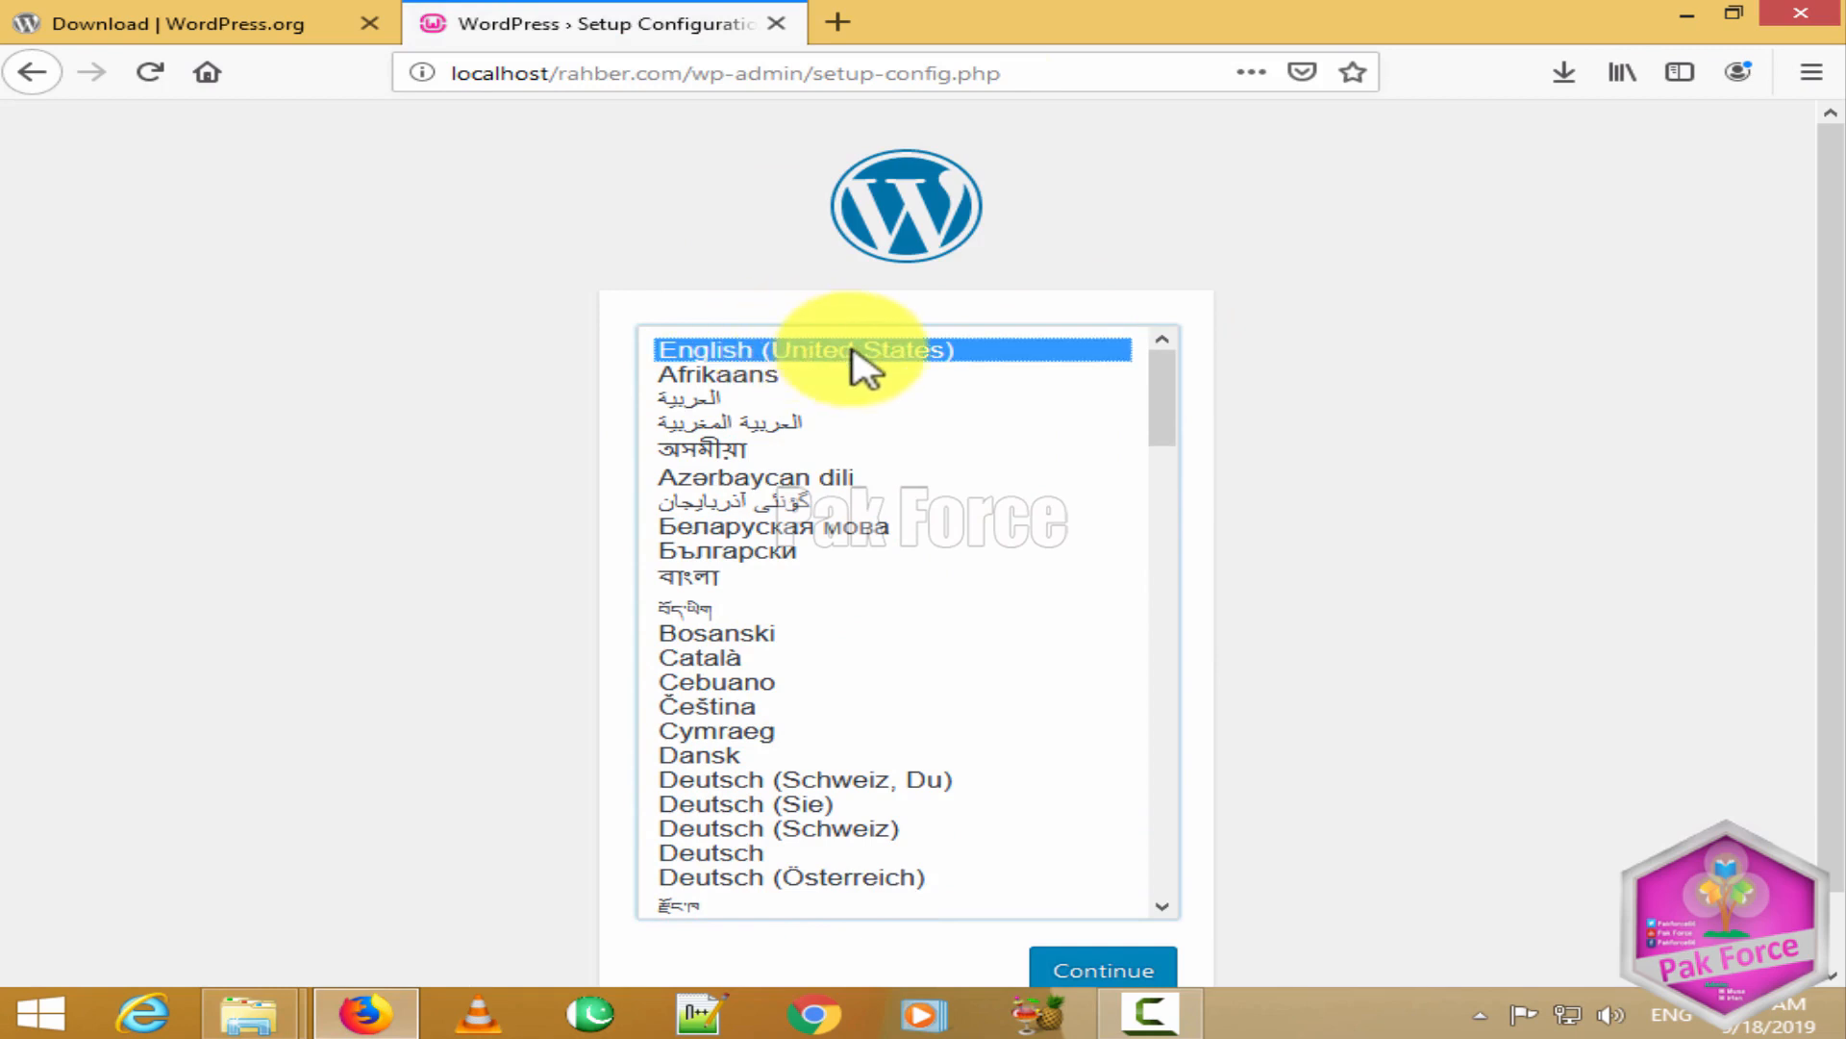
scroll(1471, 618, "down", 1)
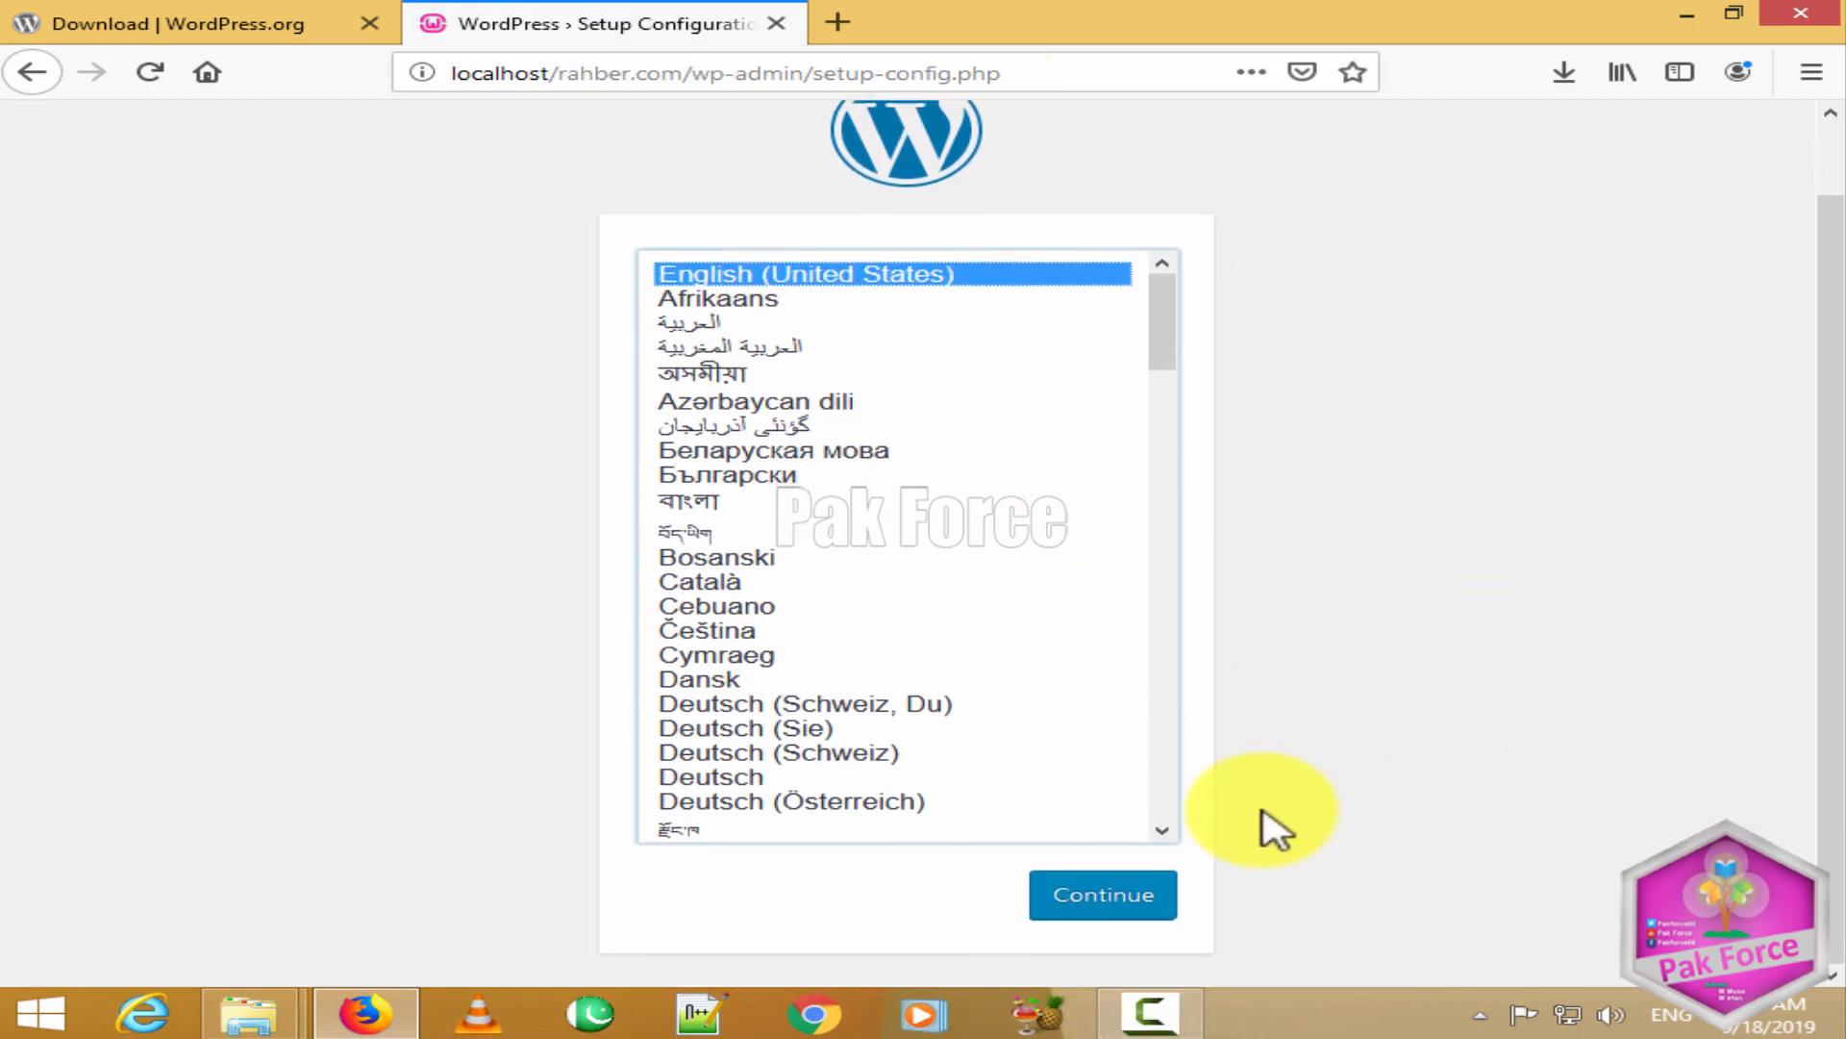
left_click(1096, 899)
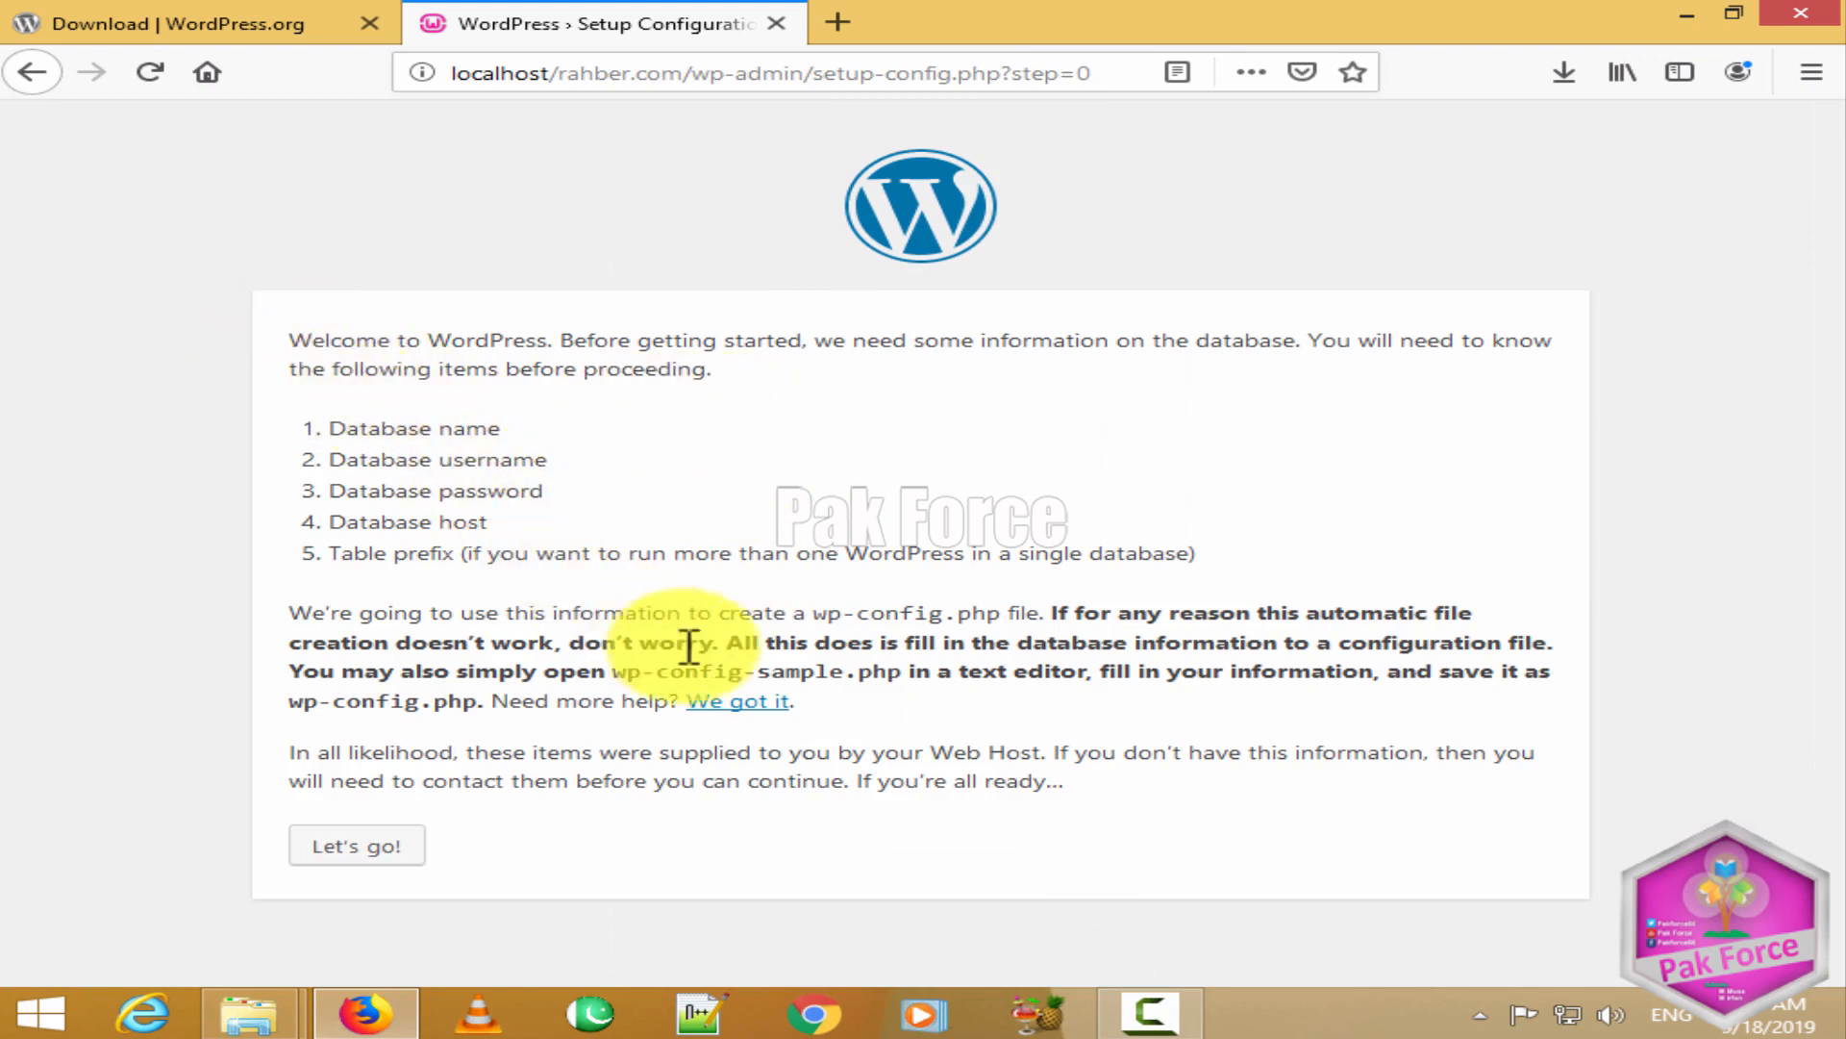
left_click(348, 844)
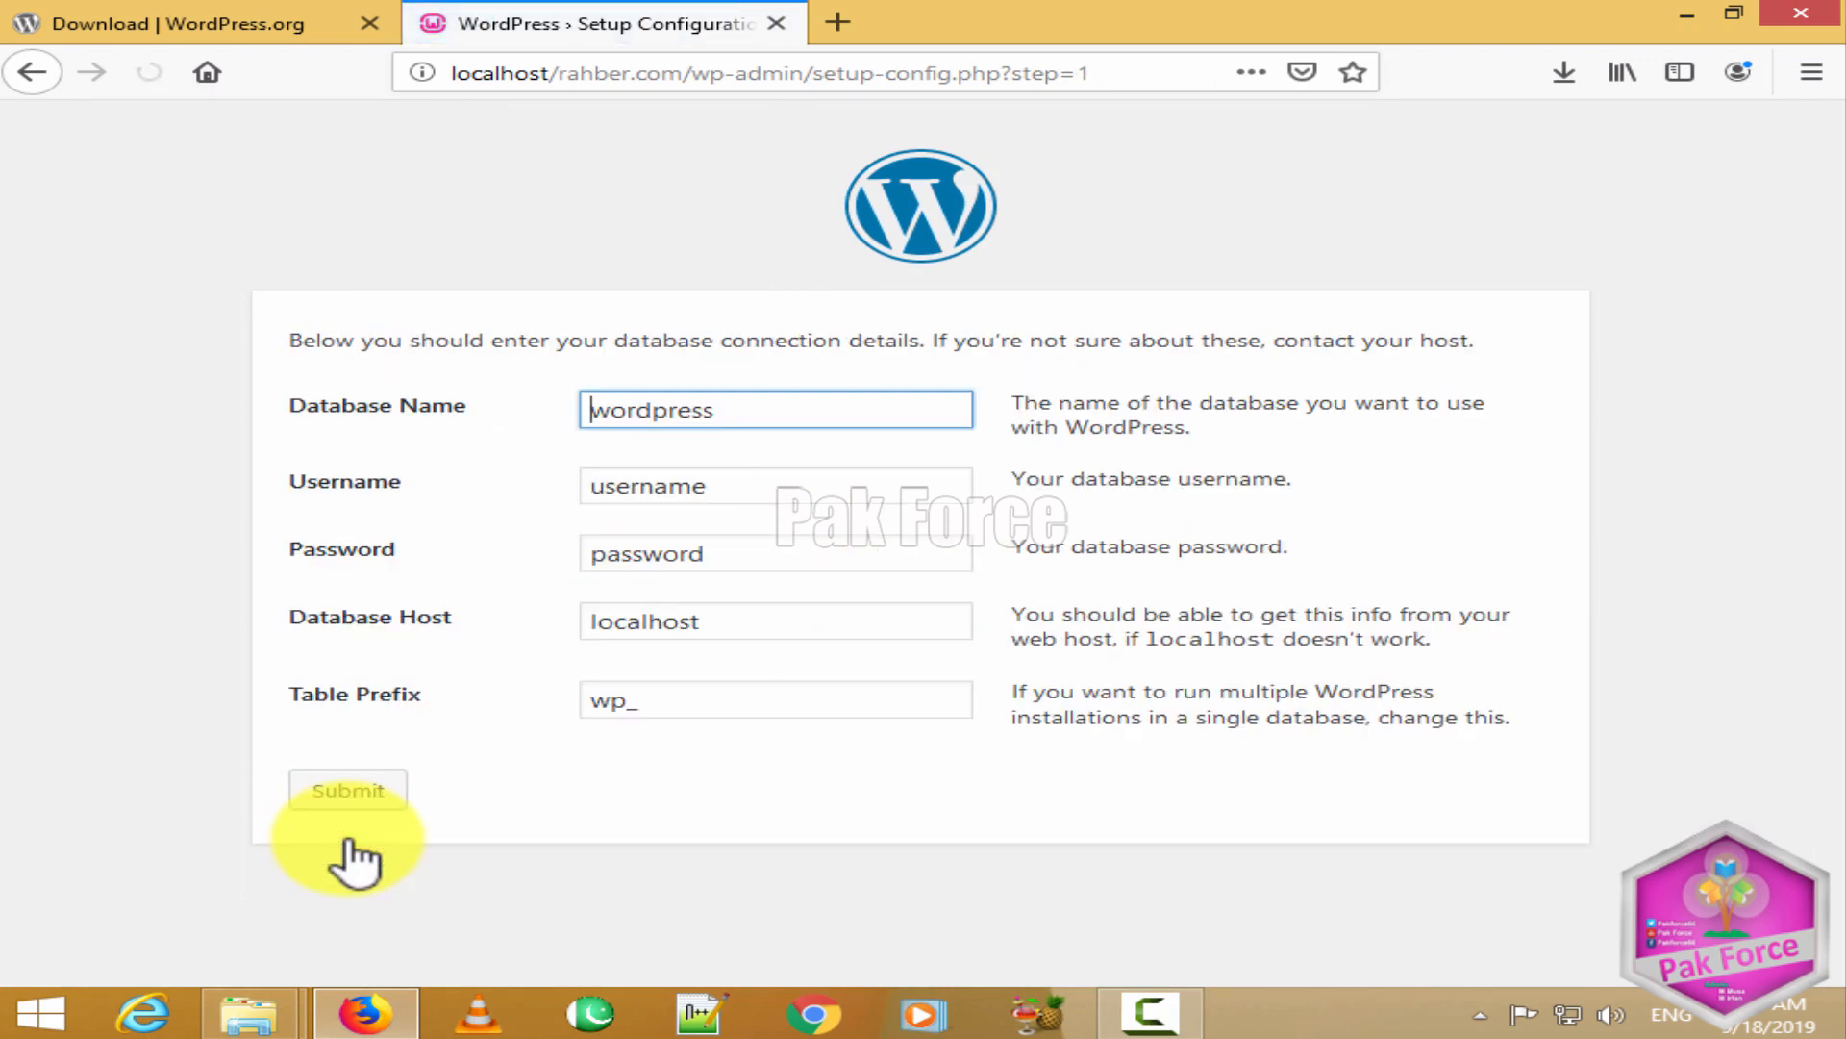
Step: Point out the Database Name, Username, Password, Database Host and Table Prefix fields, then open a new tab
left_click_drag(298, 404, 445, 415)
left_click(452, 443)
left_click_drag(268, 492, 356, 502)
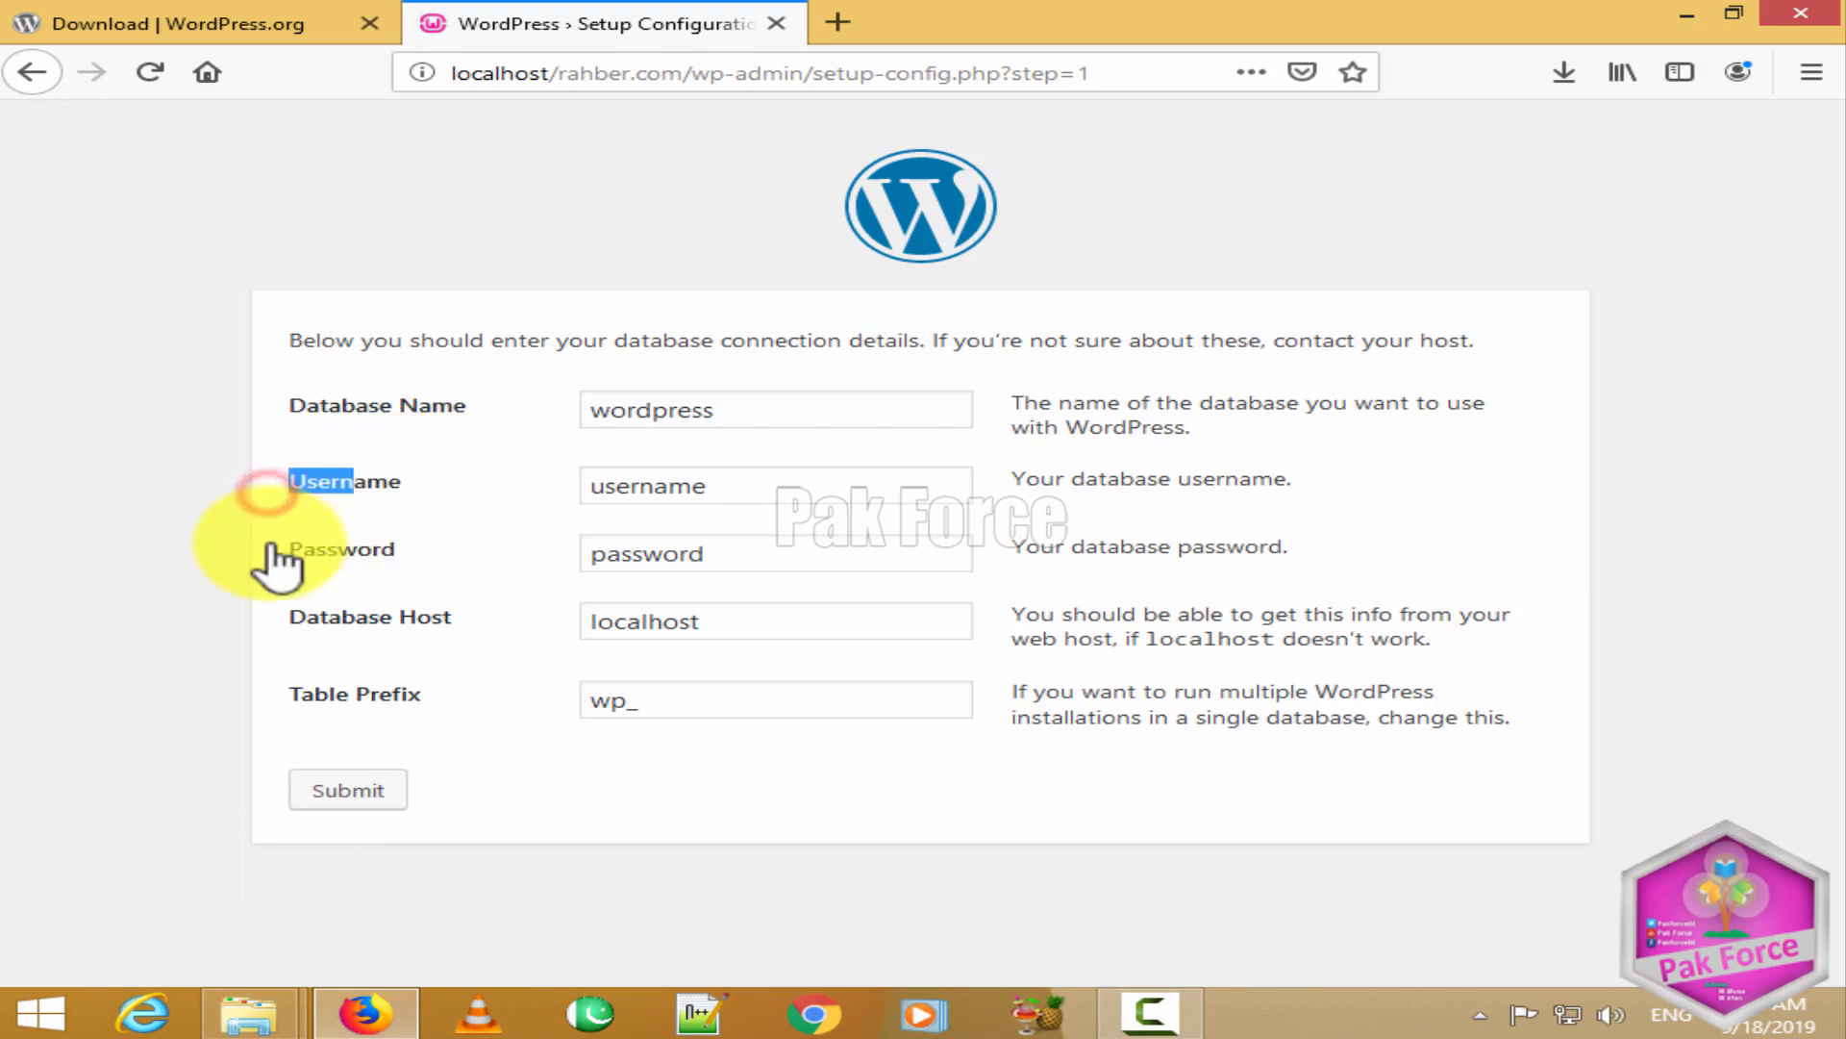
left_click_drag(269, 544, 474, 577)
left_click_drag(281, 618, 456, 630)
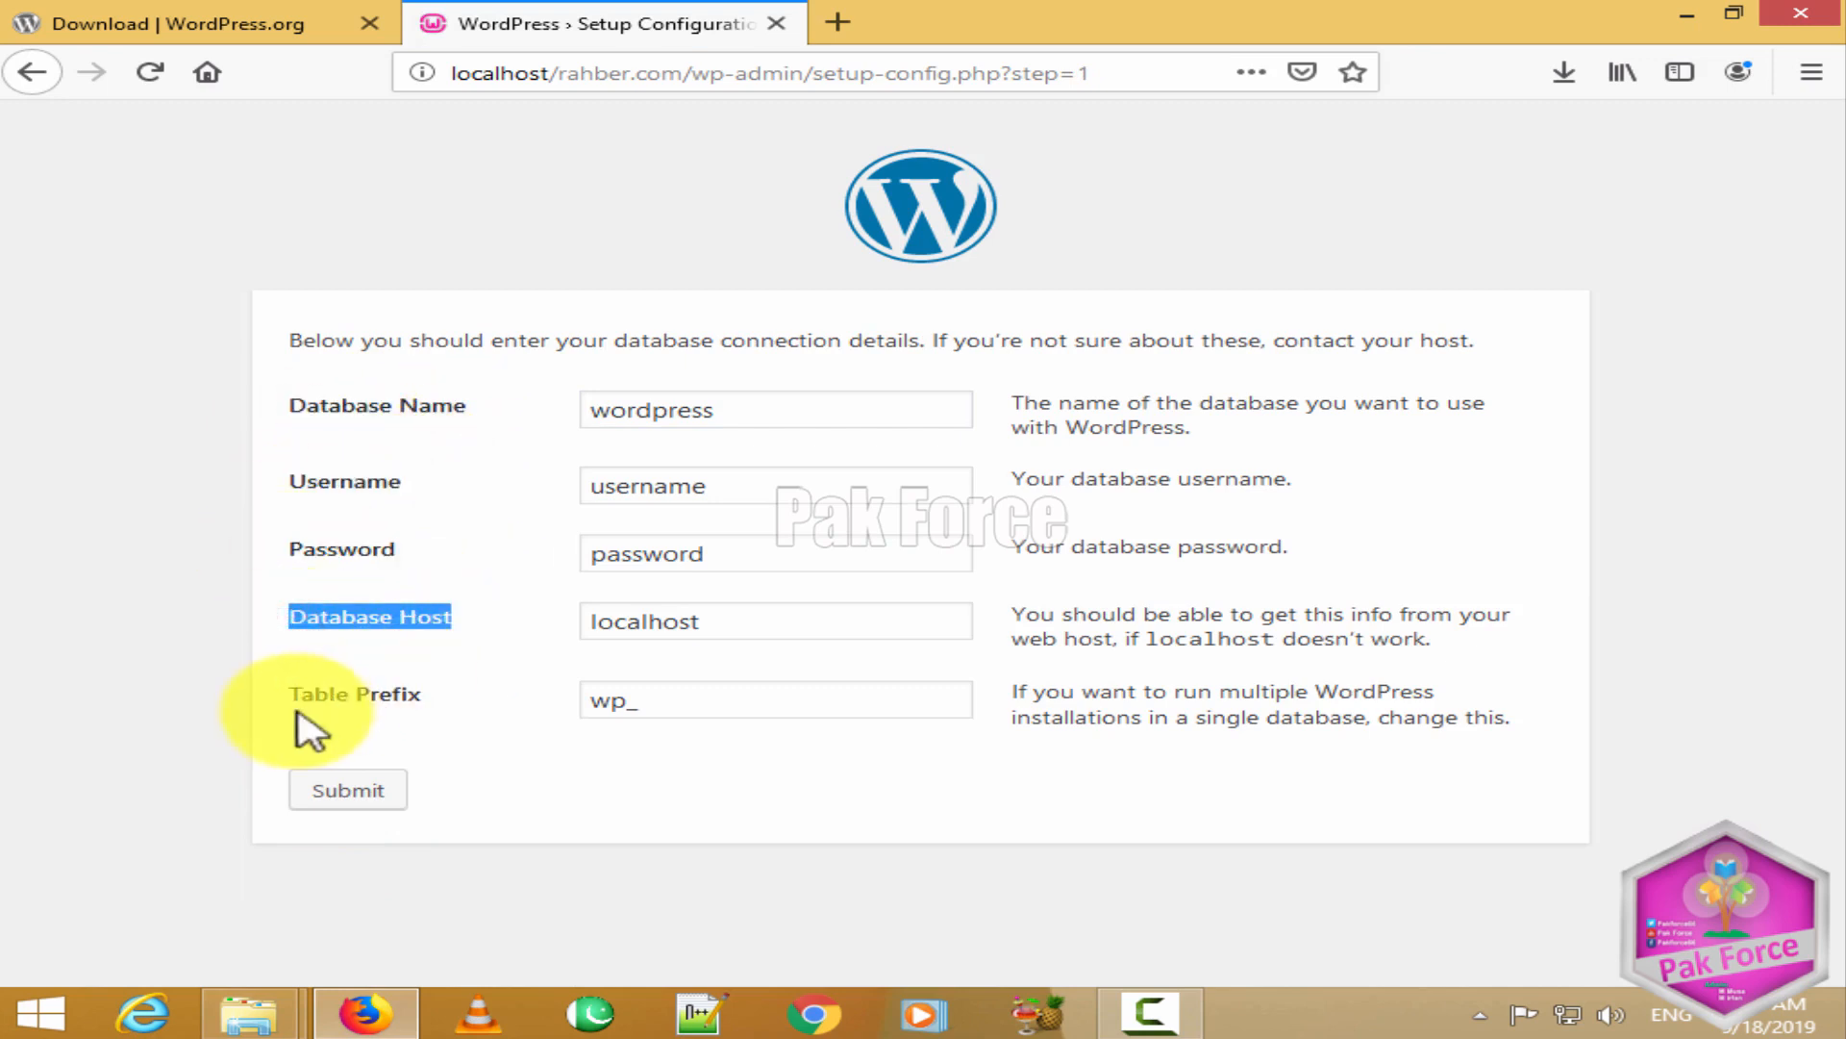
left_click(289, 699)
left_click_drag(289, 699, 440, 730)
left_click(478, 647)
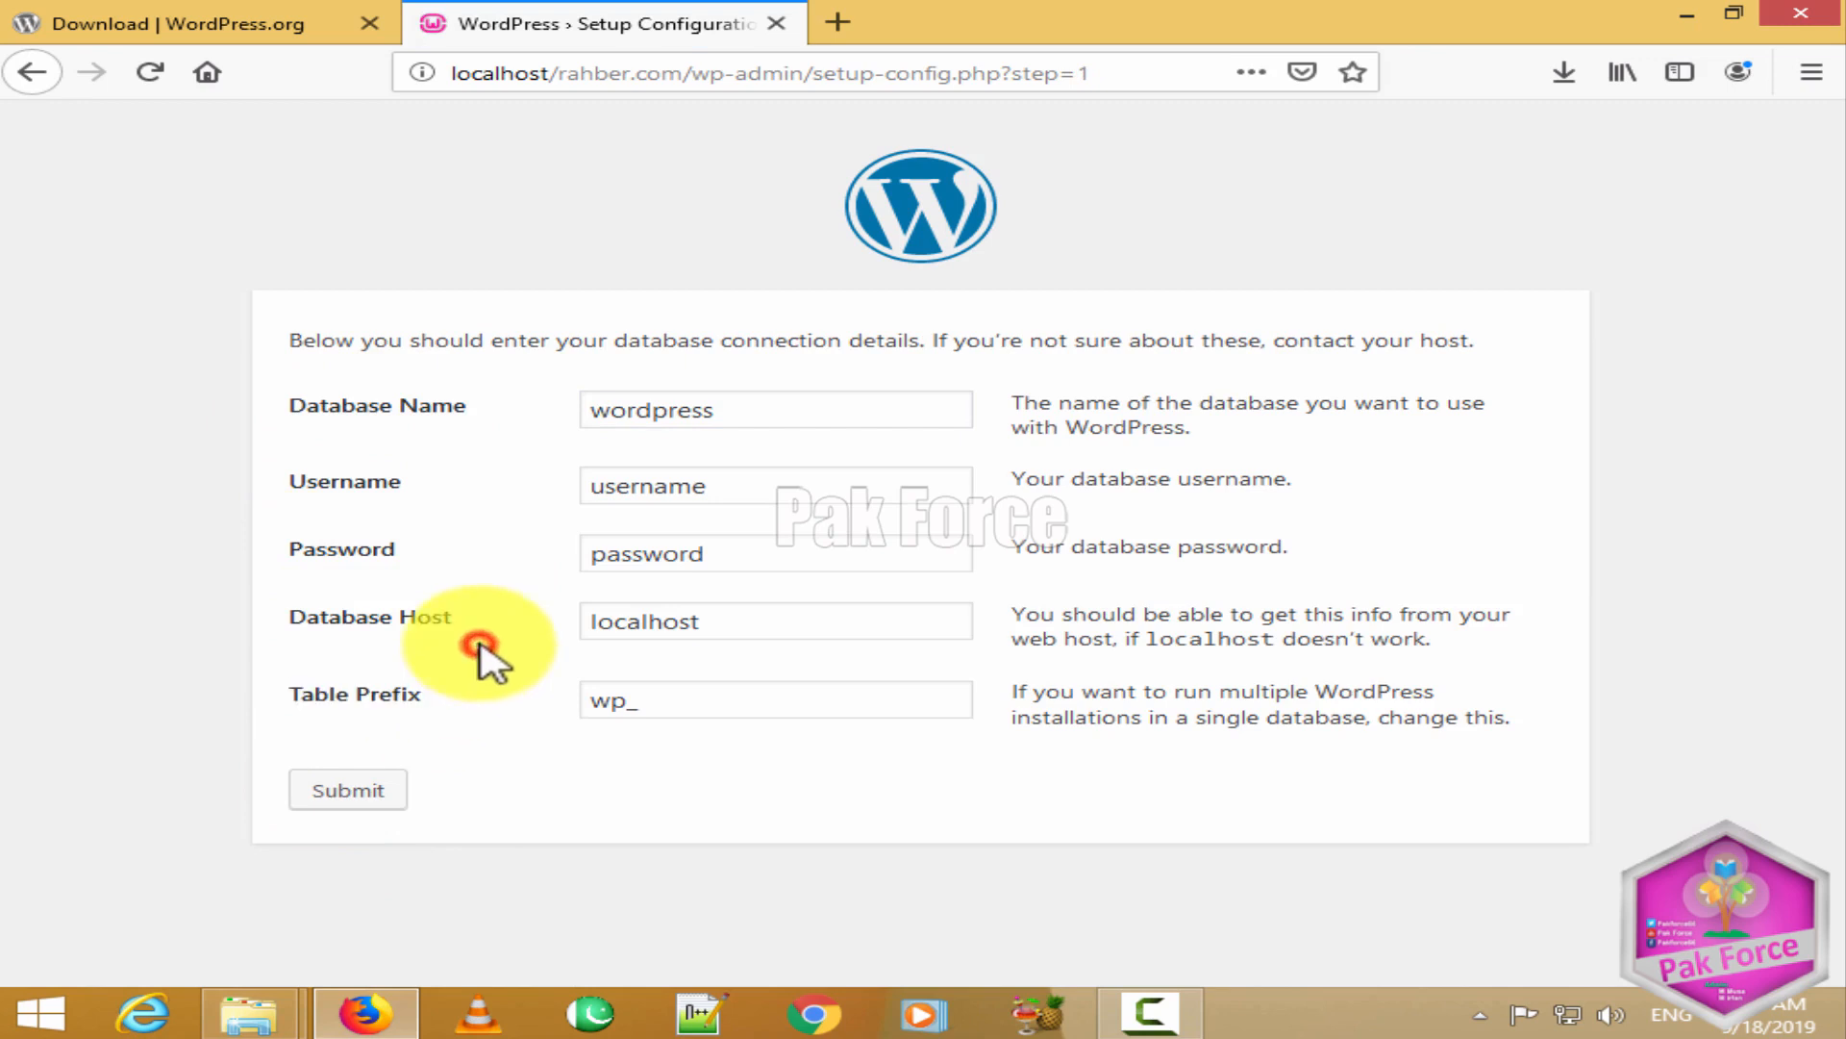
left_click_drag(478, 420, 240, 413)
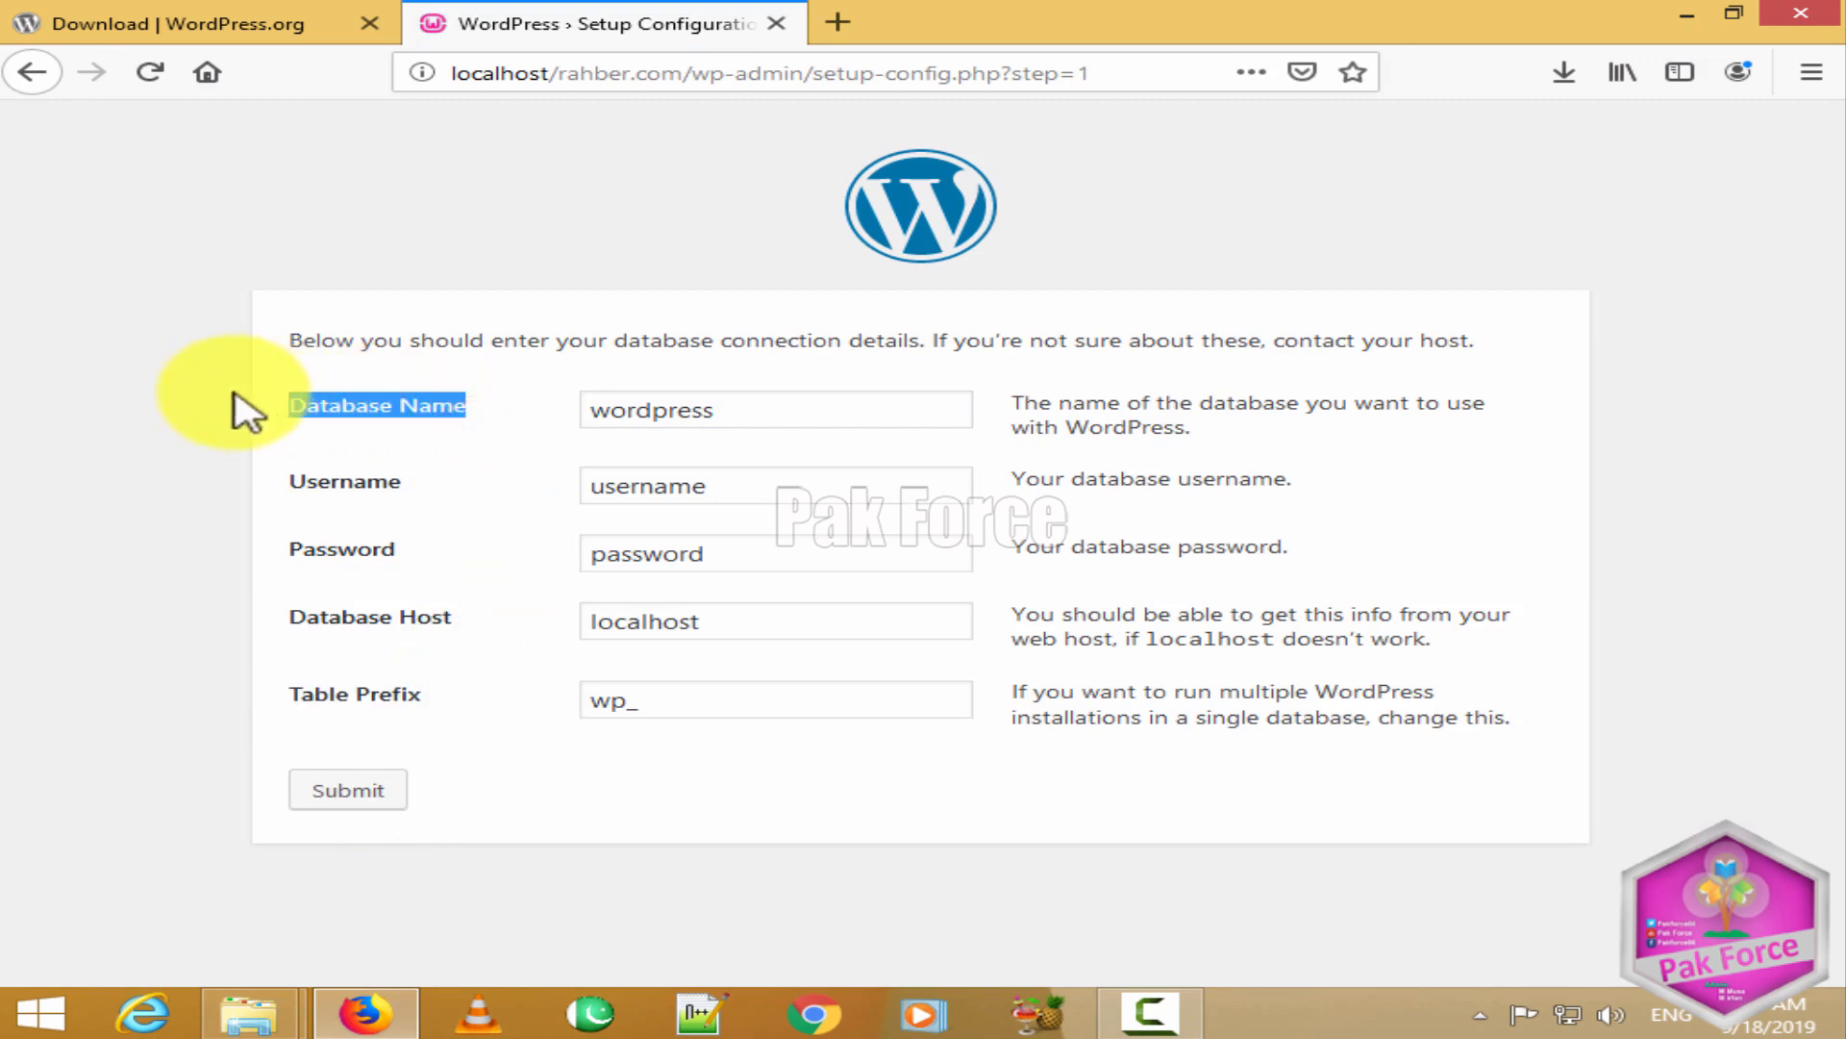
left_click(231, 392)
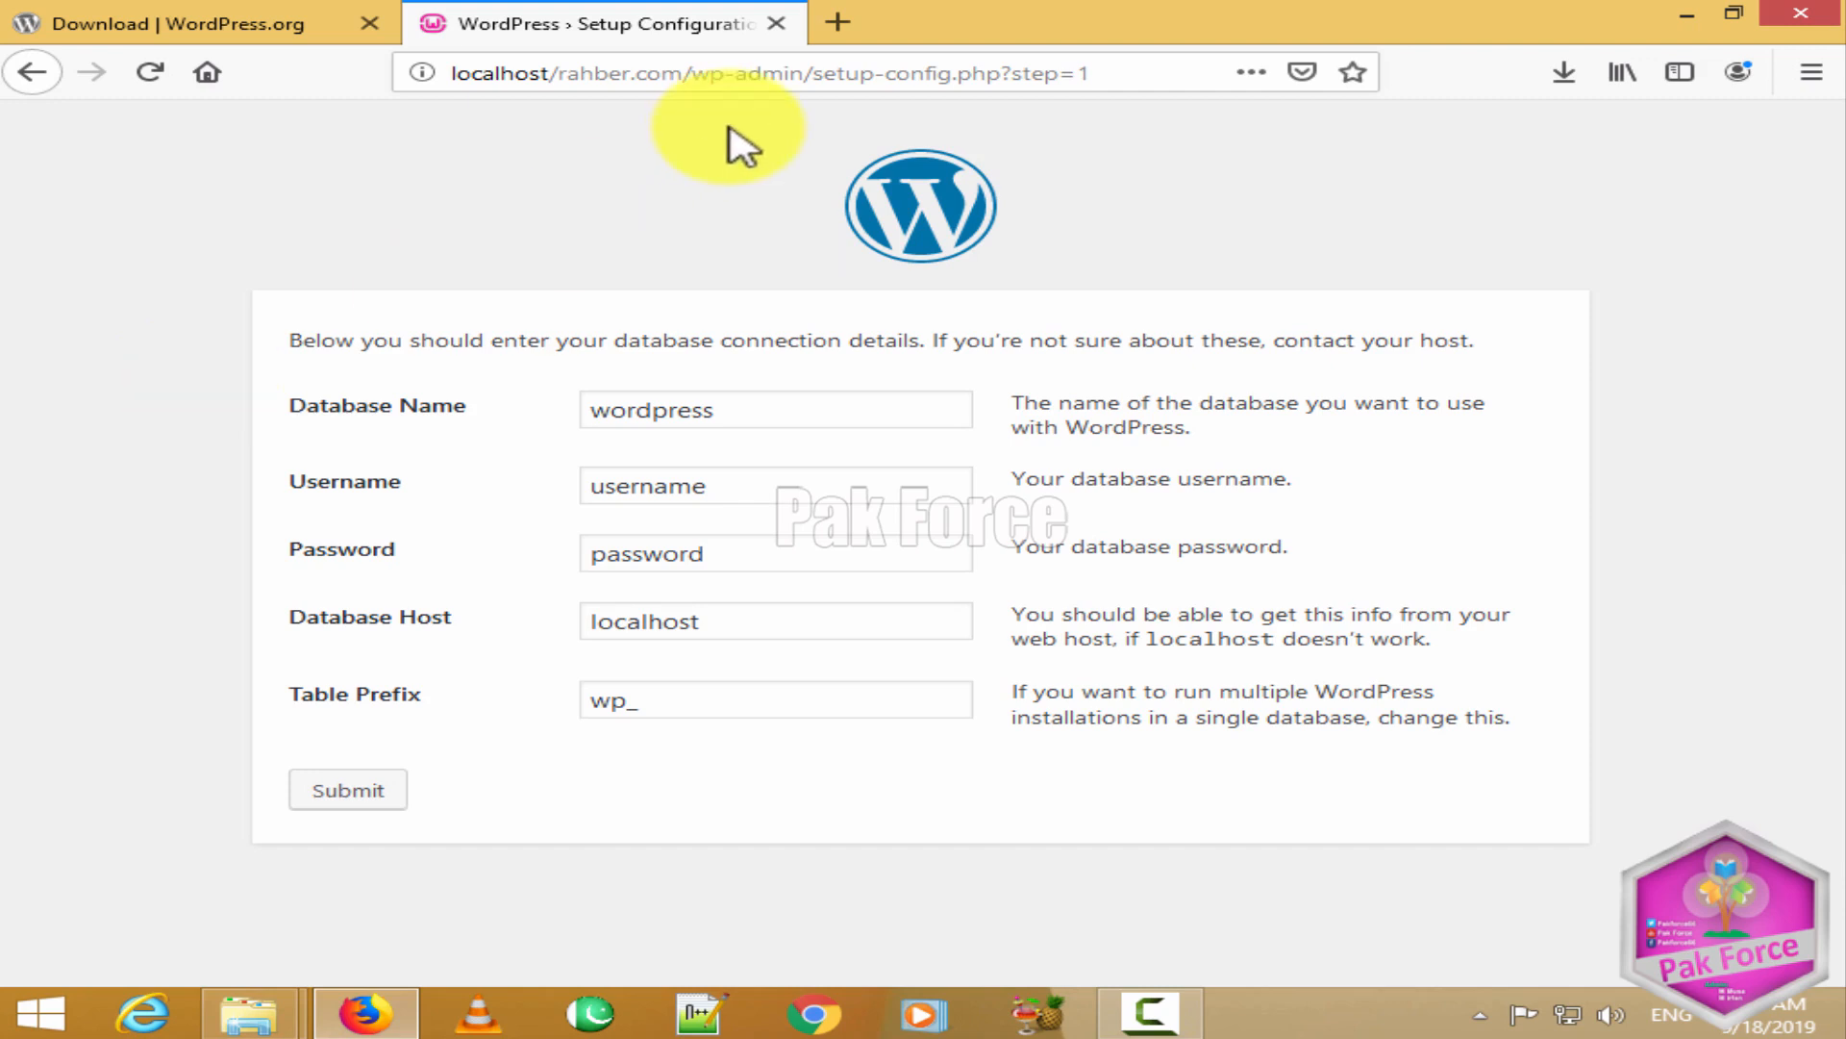
left_click(847, 21)
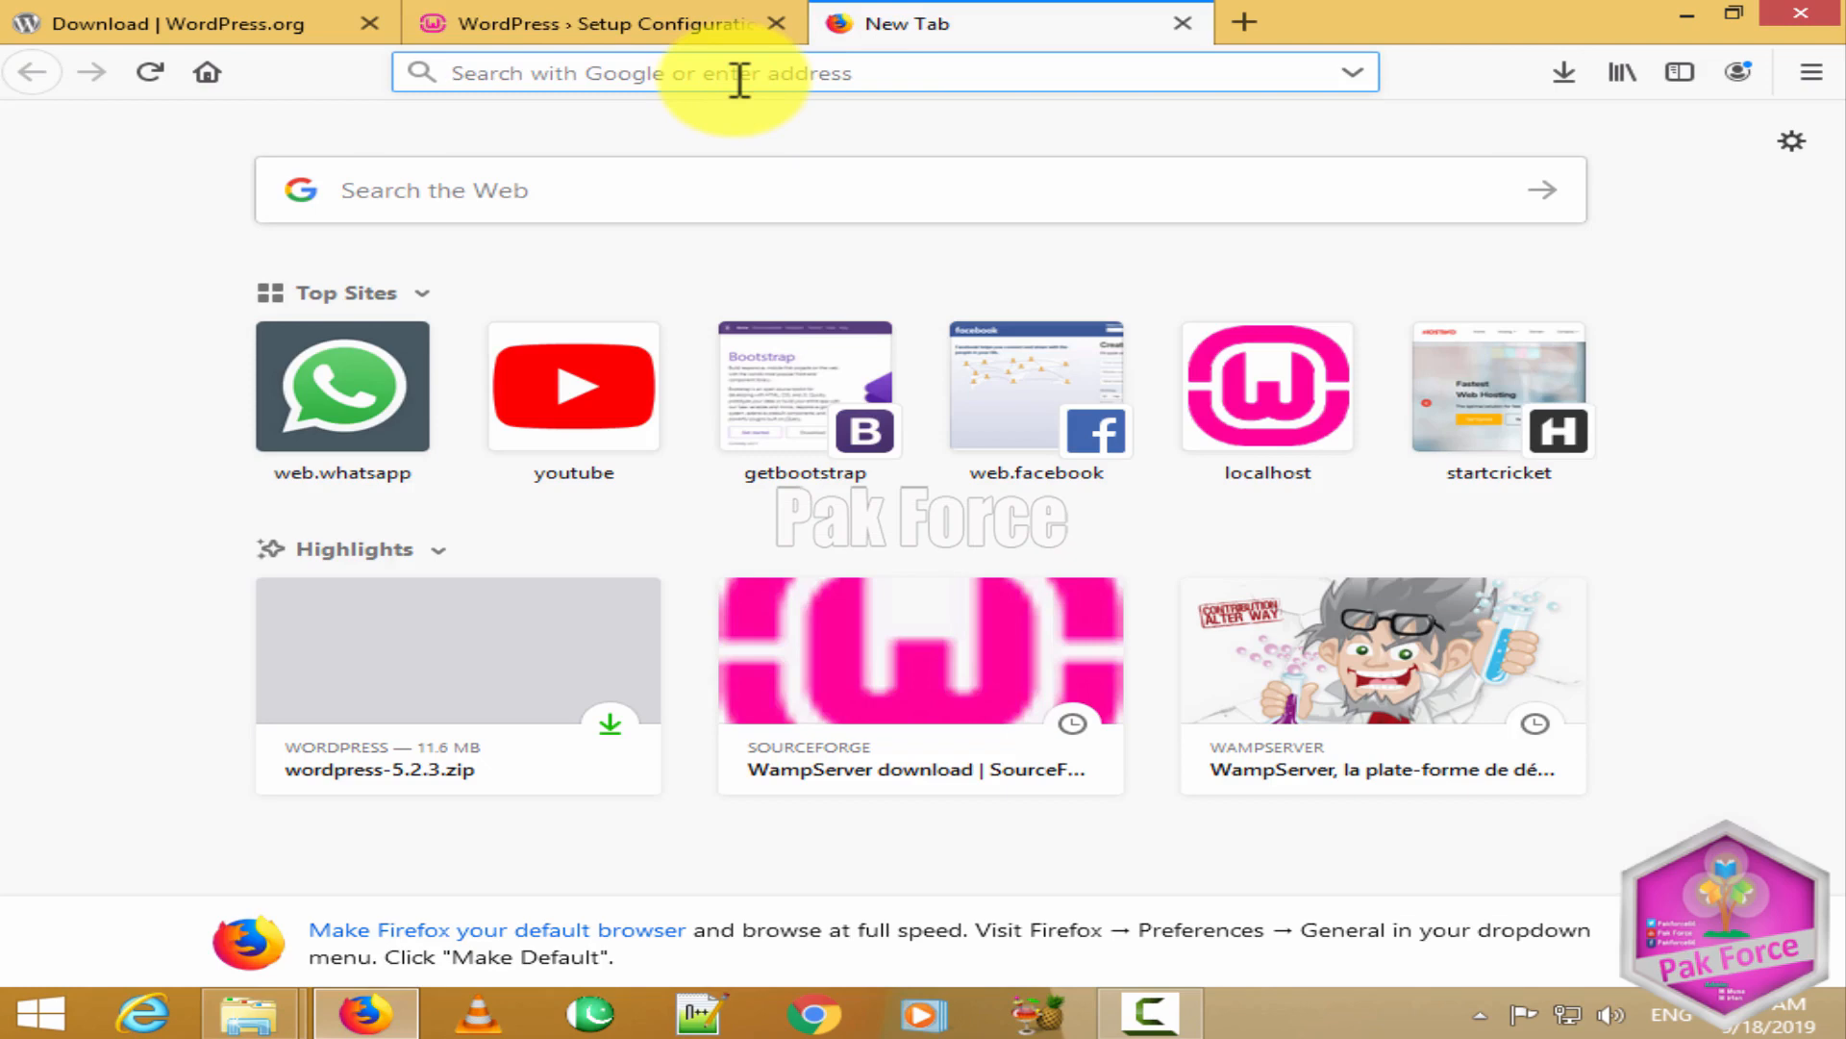
Step: Load localhost/phpmyadmin in the new tab, fixing a typo in the address
type("localho")
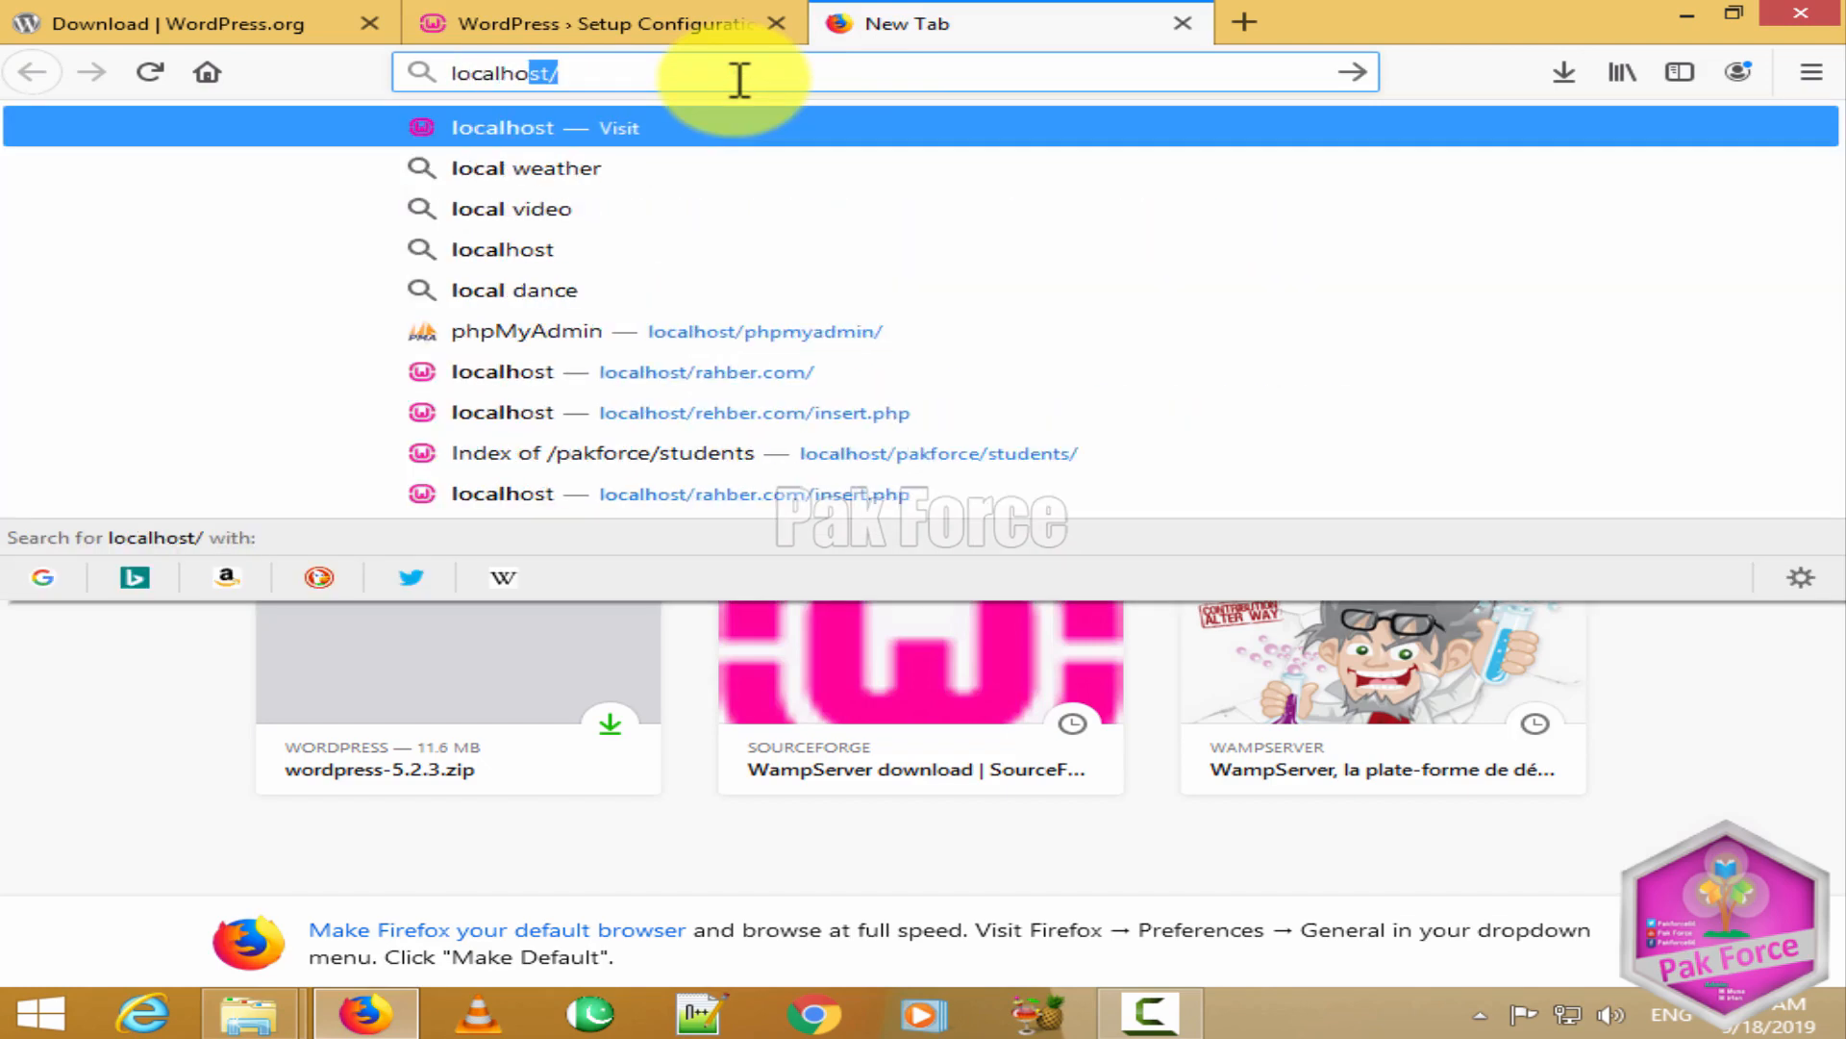
key("BackSpace")
key("BackSpace")
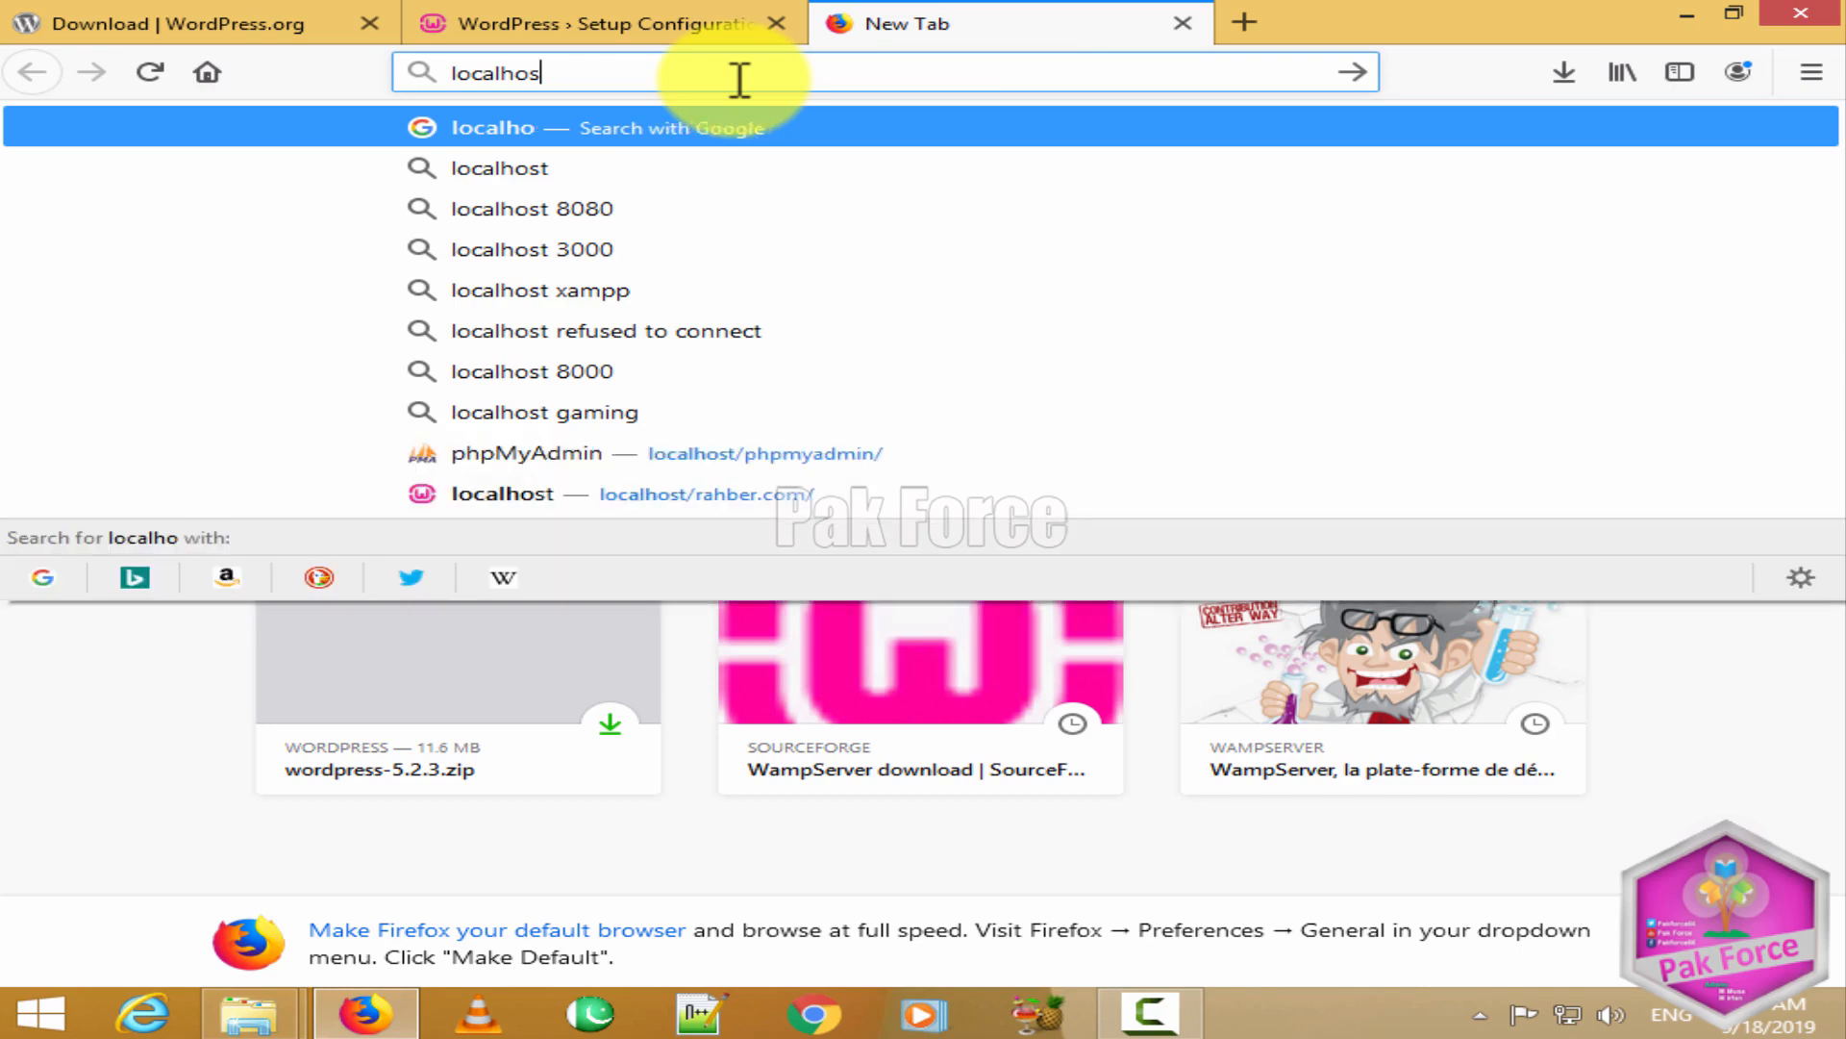
type("st/phpmyadmin/")
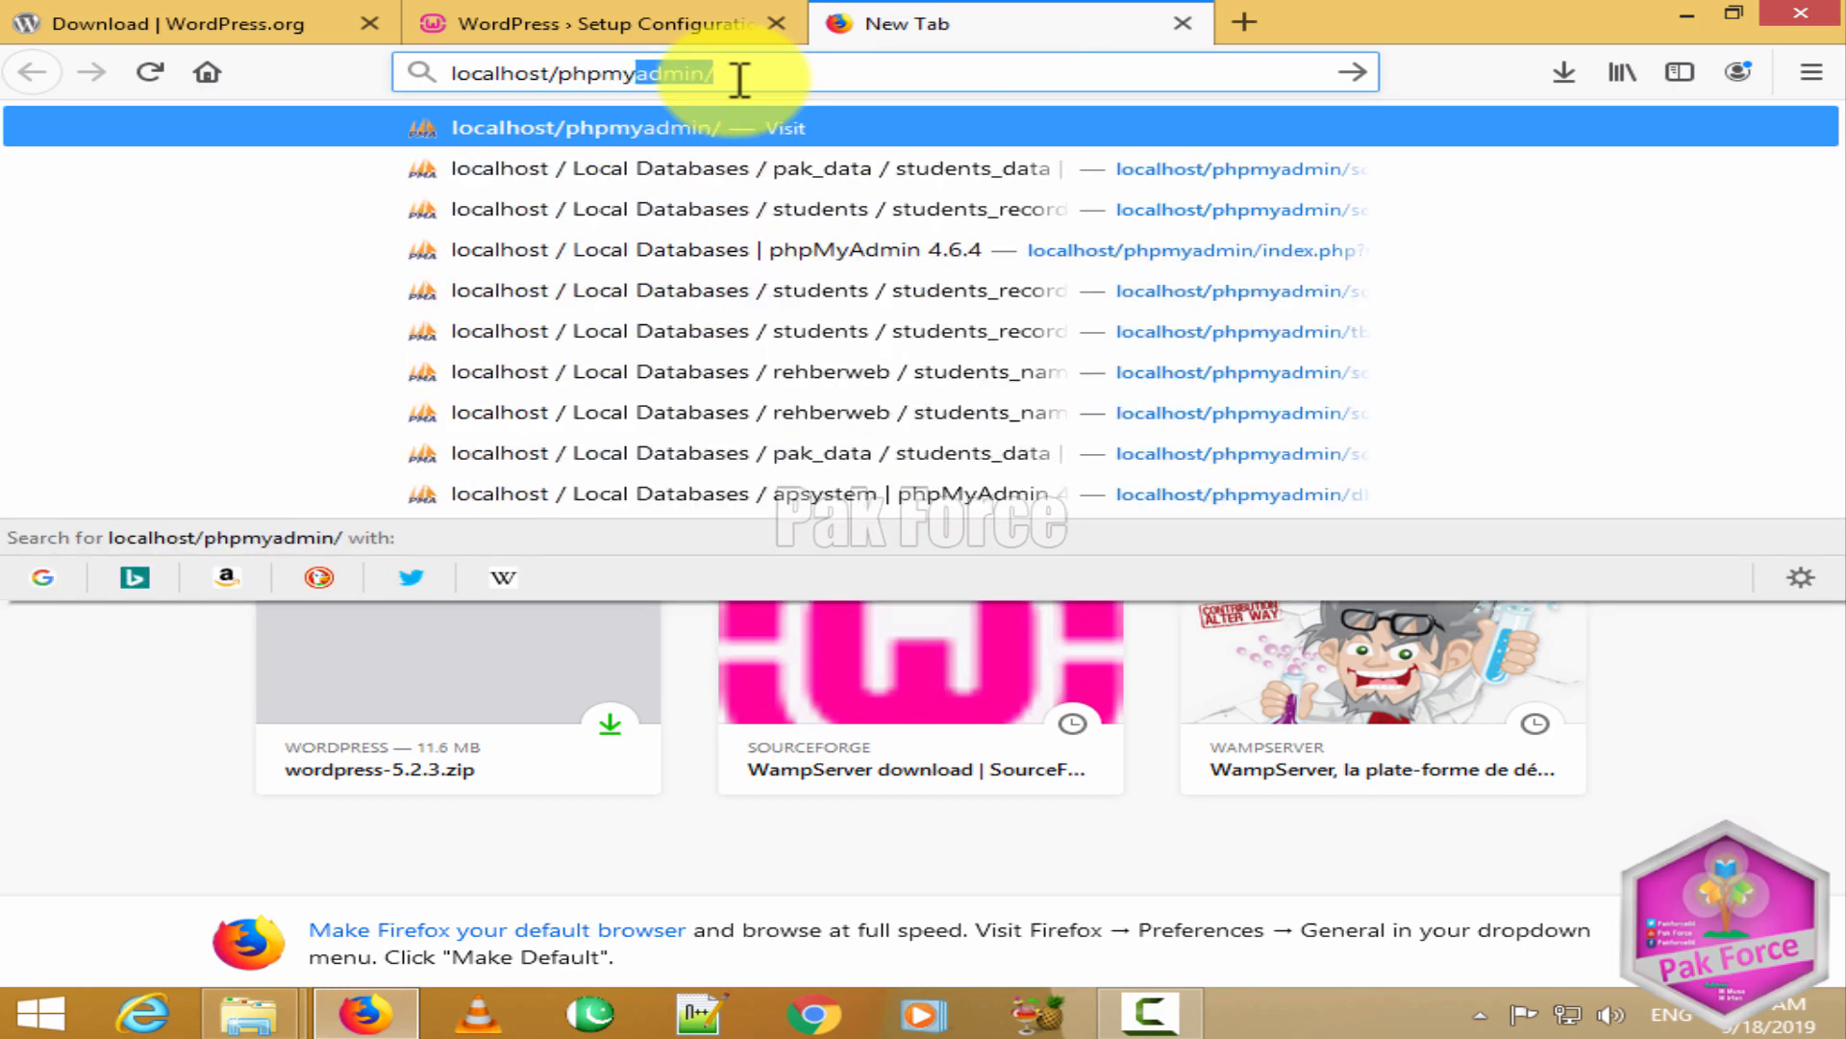
key("Return")
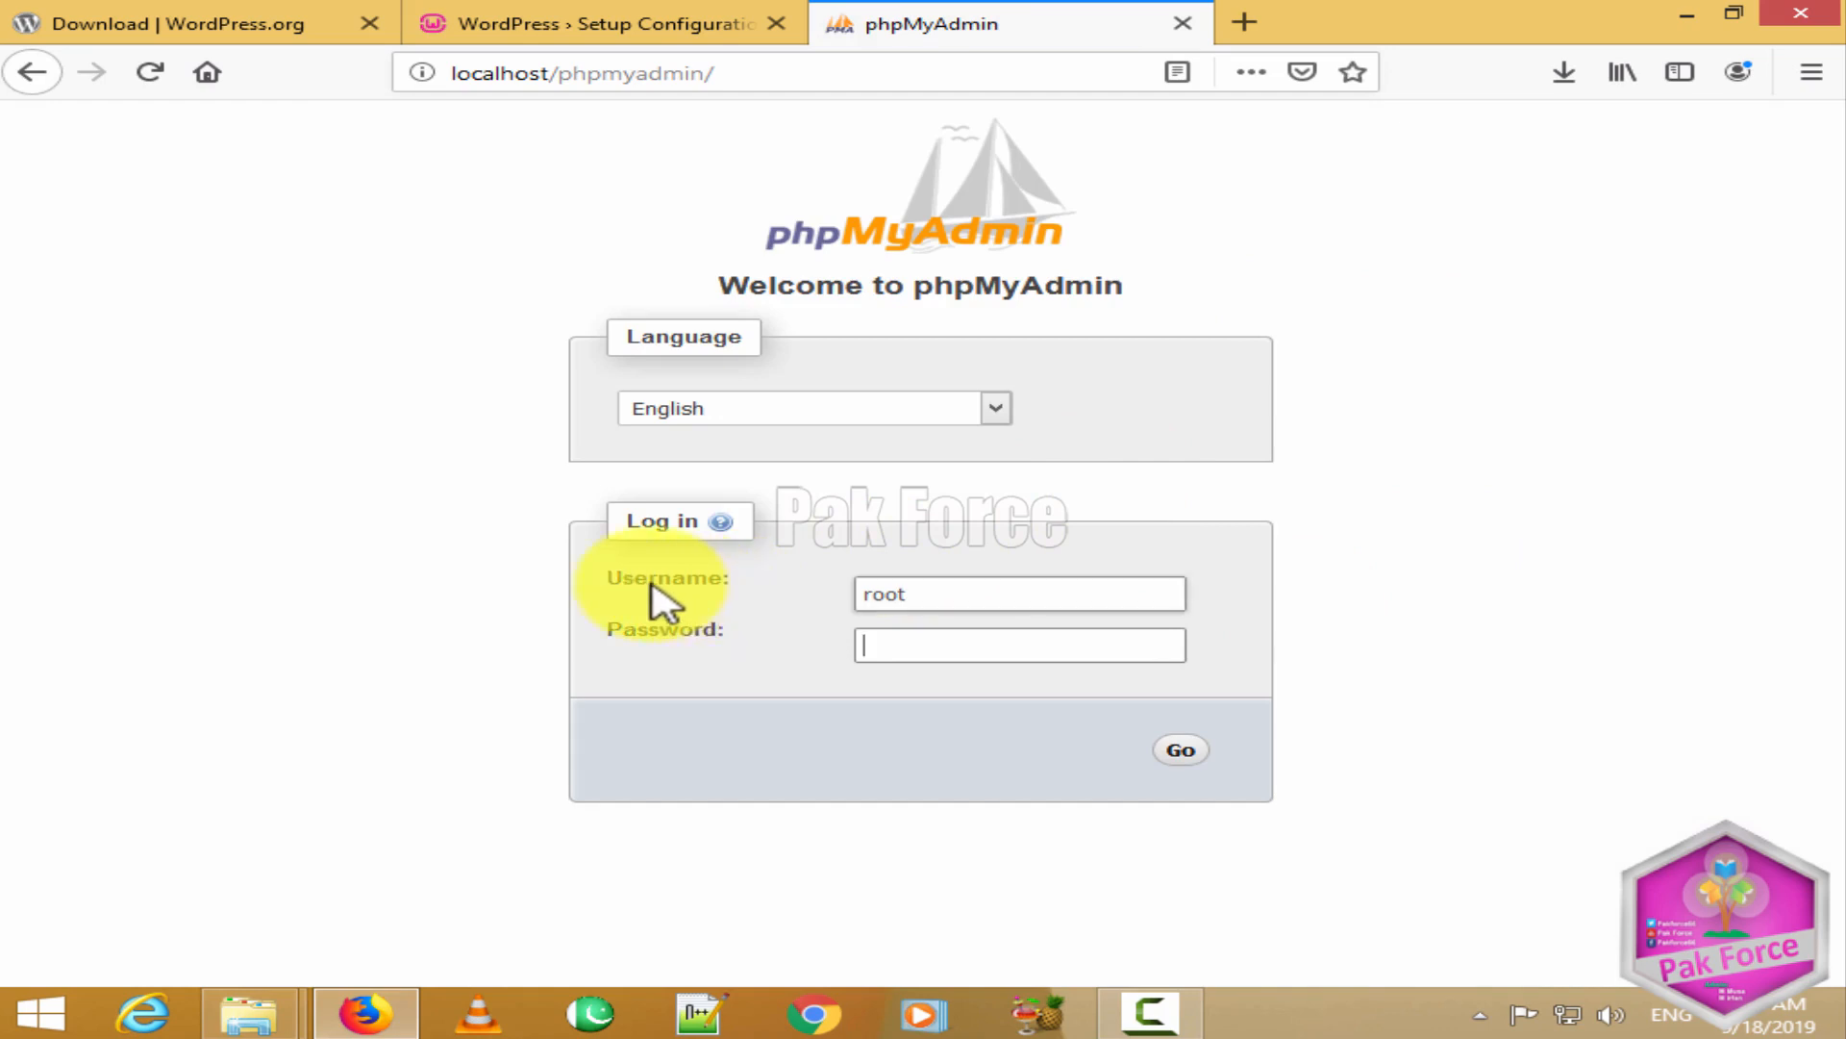
Step: Compare with the phpMyAdmin login and set the WordPress database Username to root
left_click_drag(642, 582, 717, 606)
left_click(775, 627)
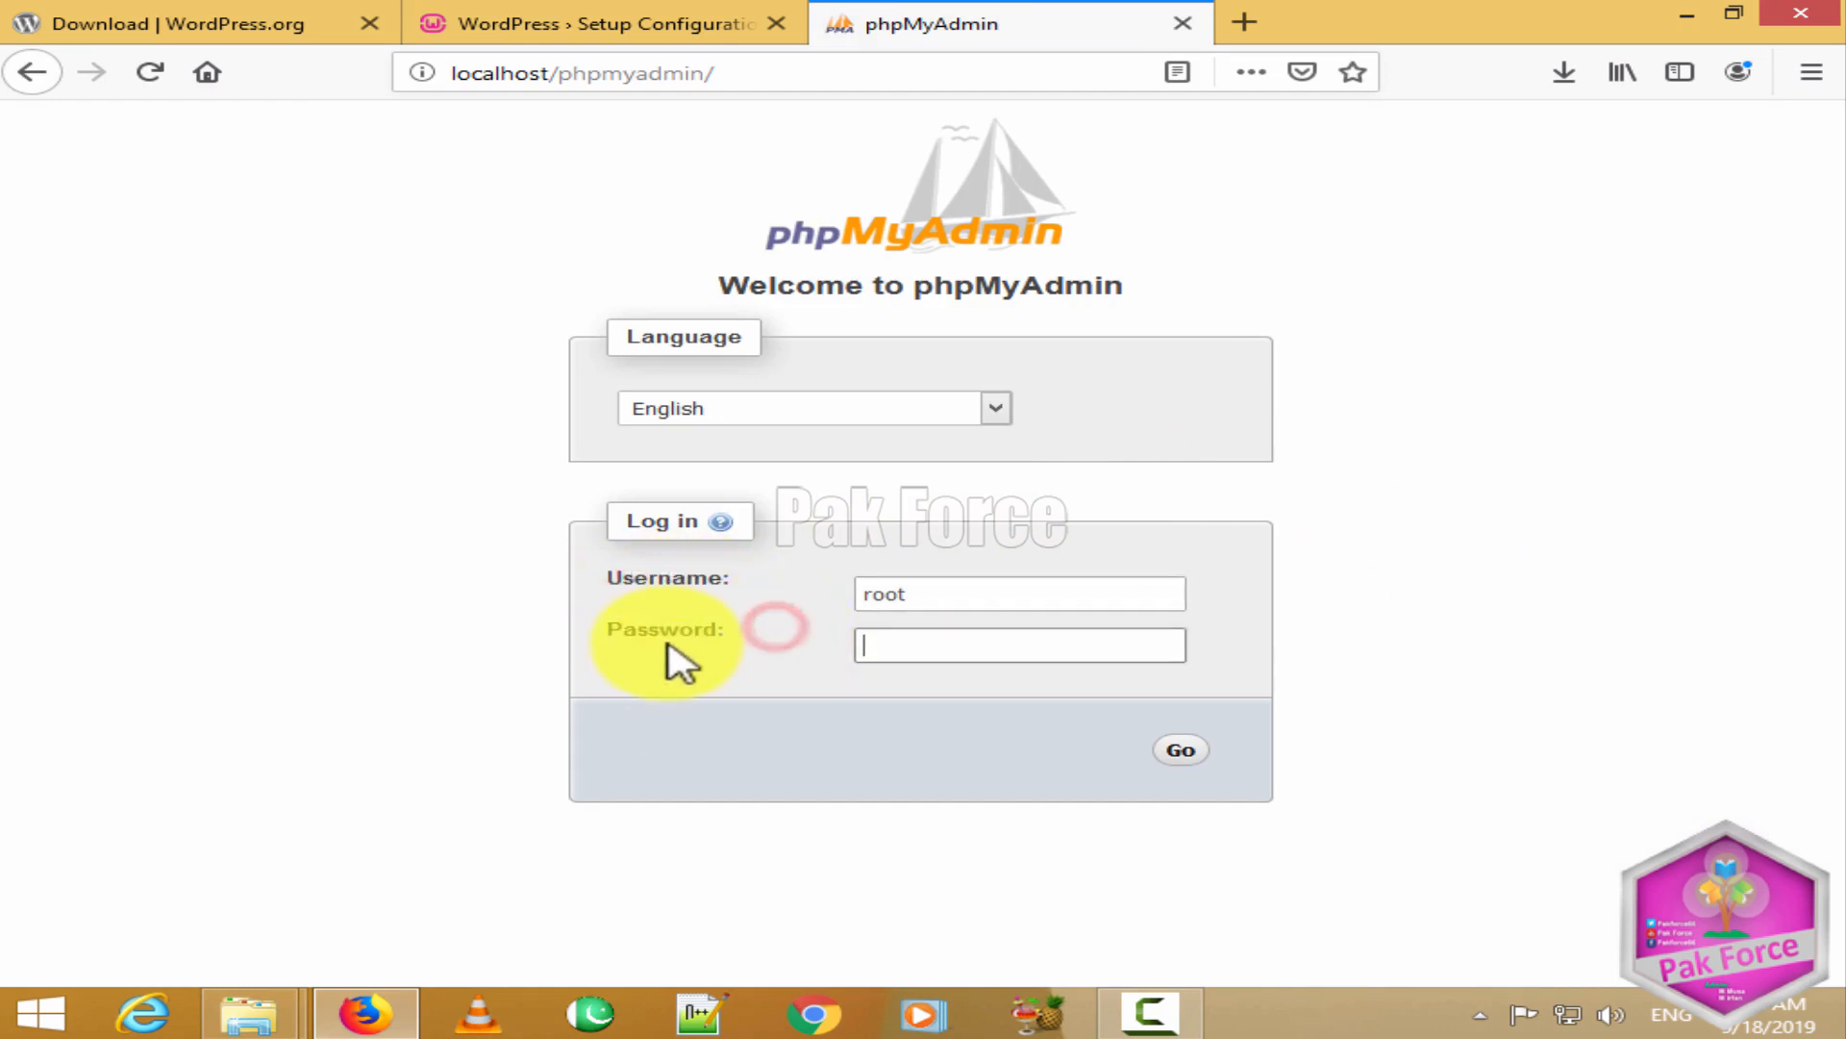
left_click(618, 635)
left_click(566, 19)
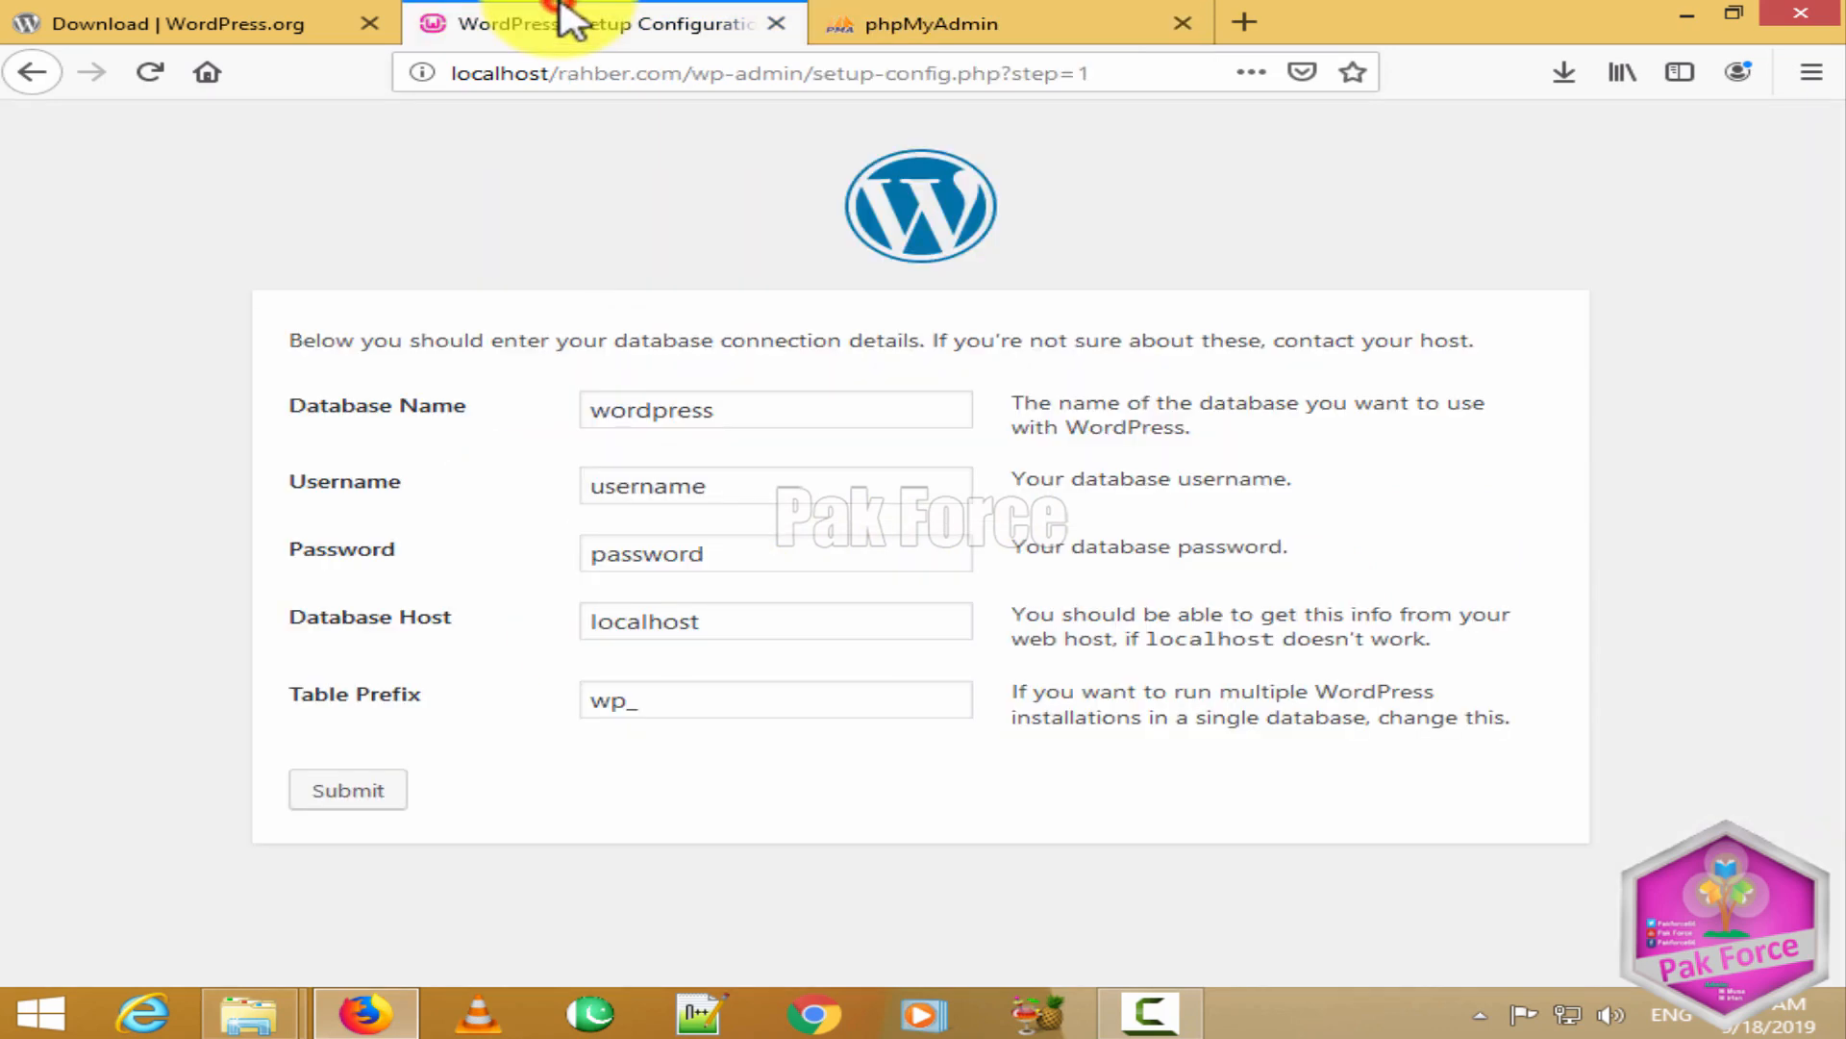
left_click_drag(783, 482, 568, 481)
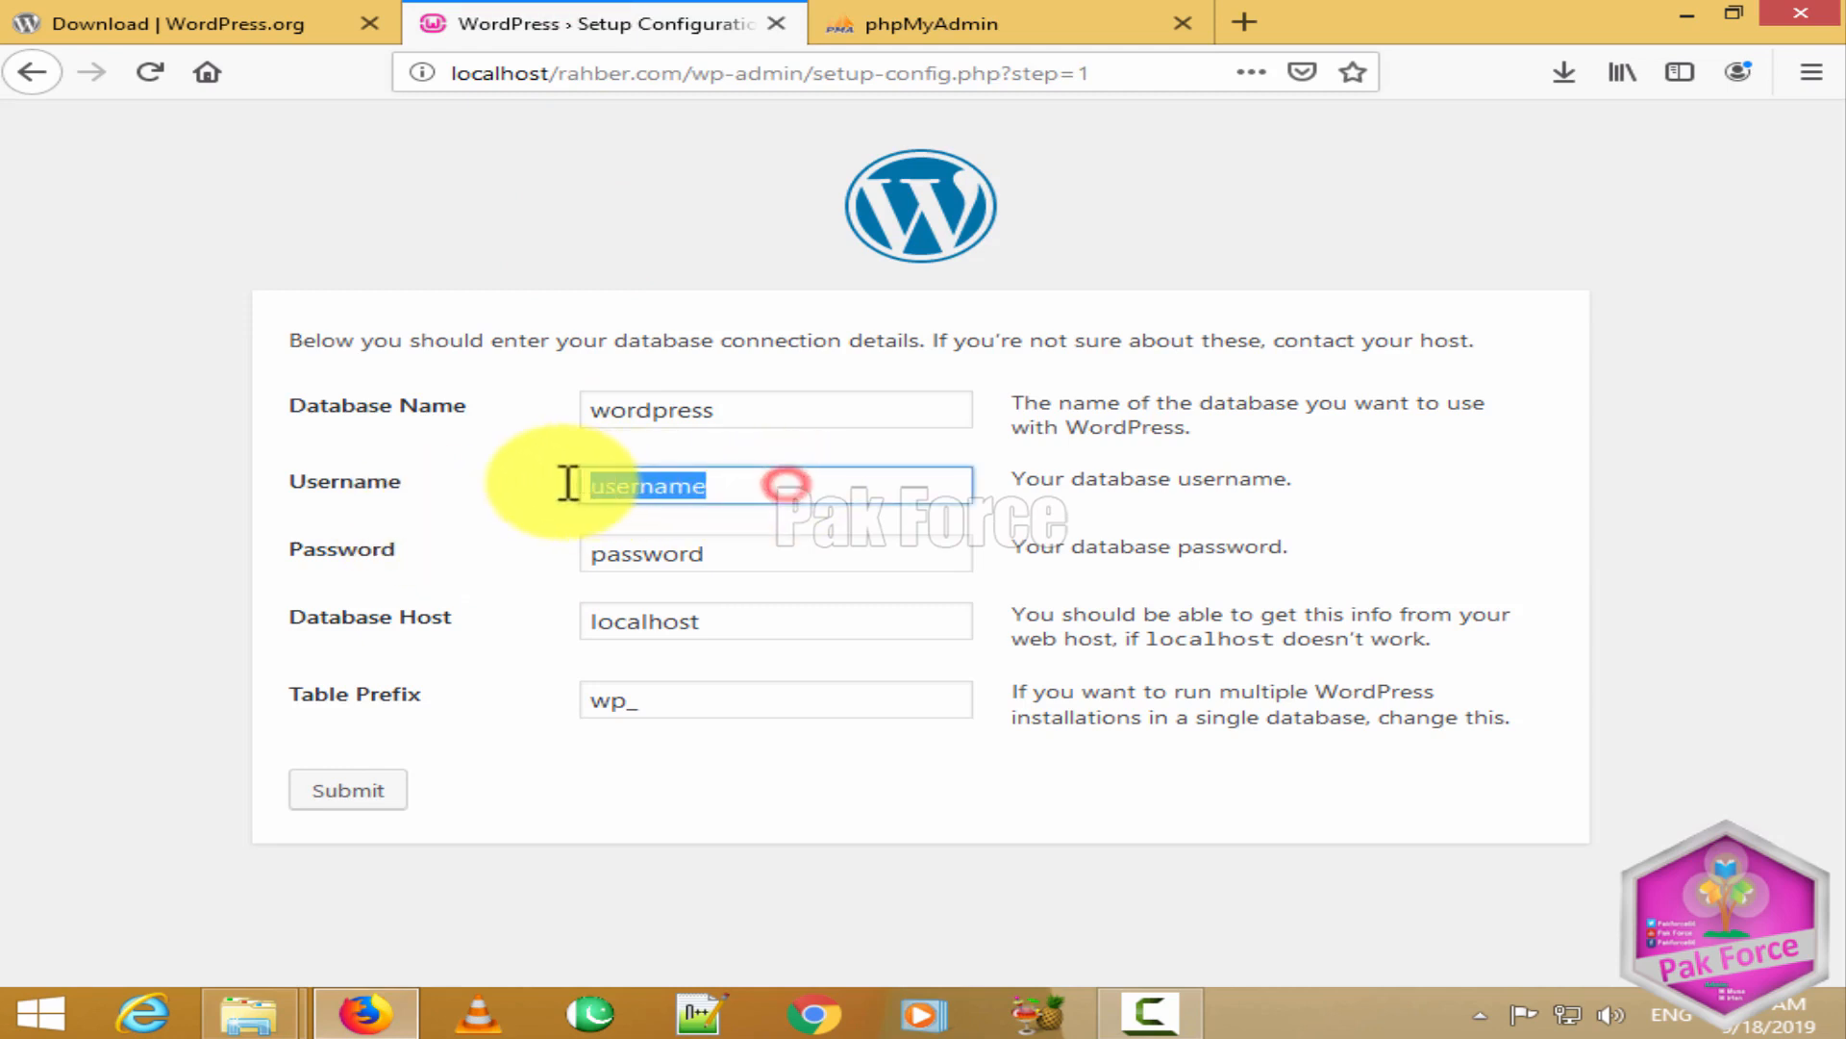
left_click_drag(725, 558, 552, 556)
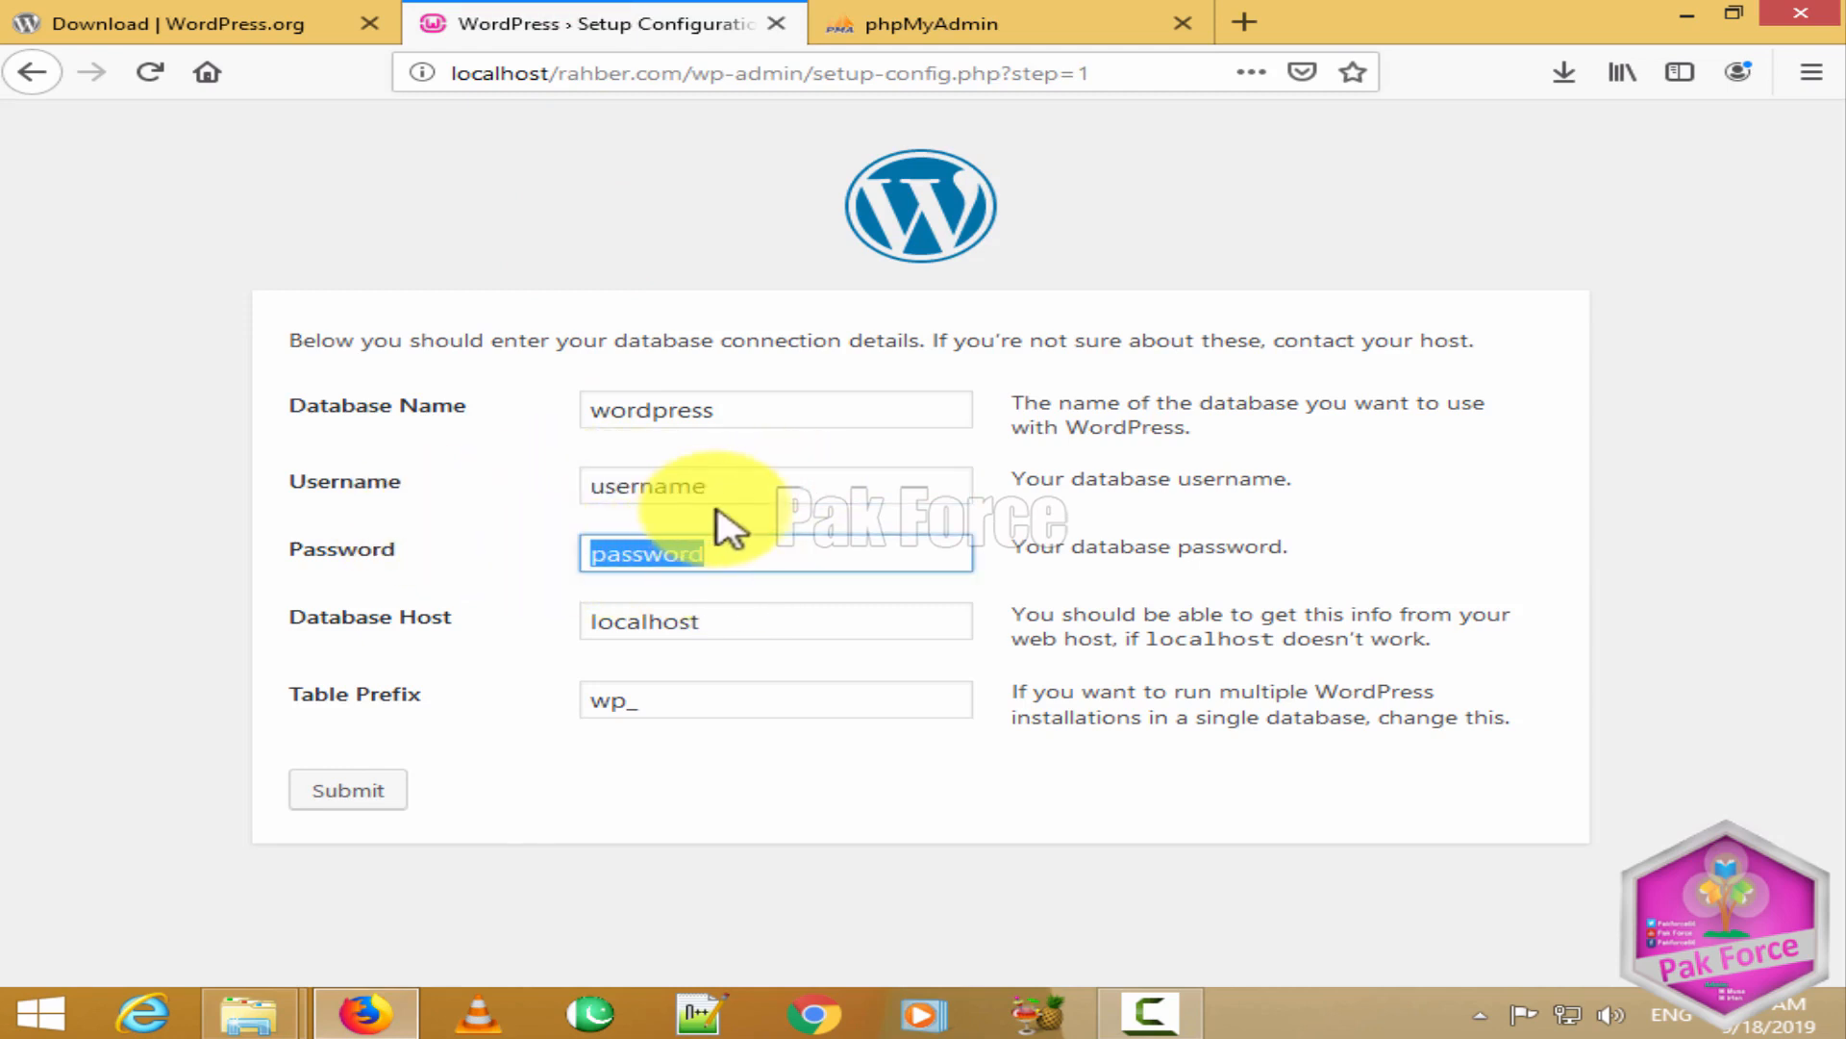
left_click_drag(697, 490, 519, 544)
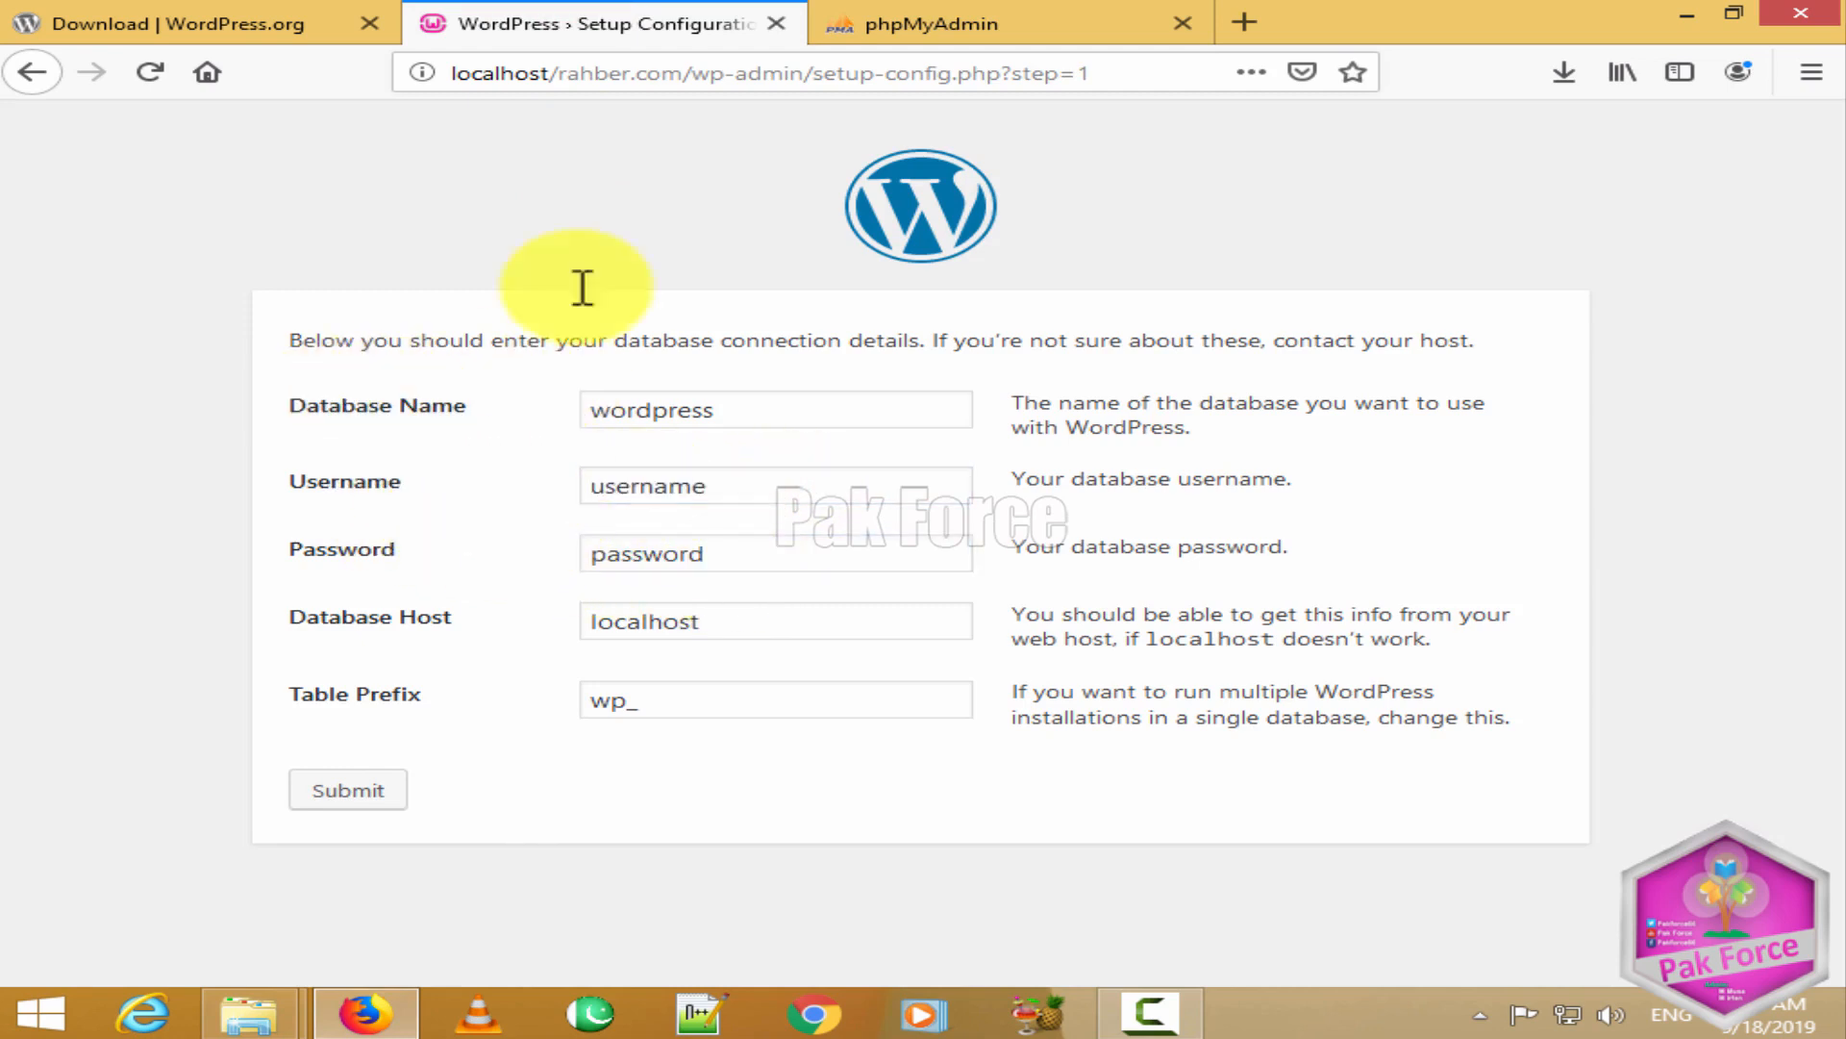
left_click(848, 17)
double_click(927, 593)
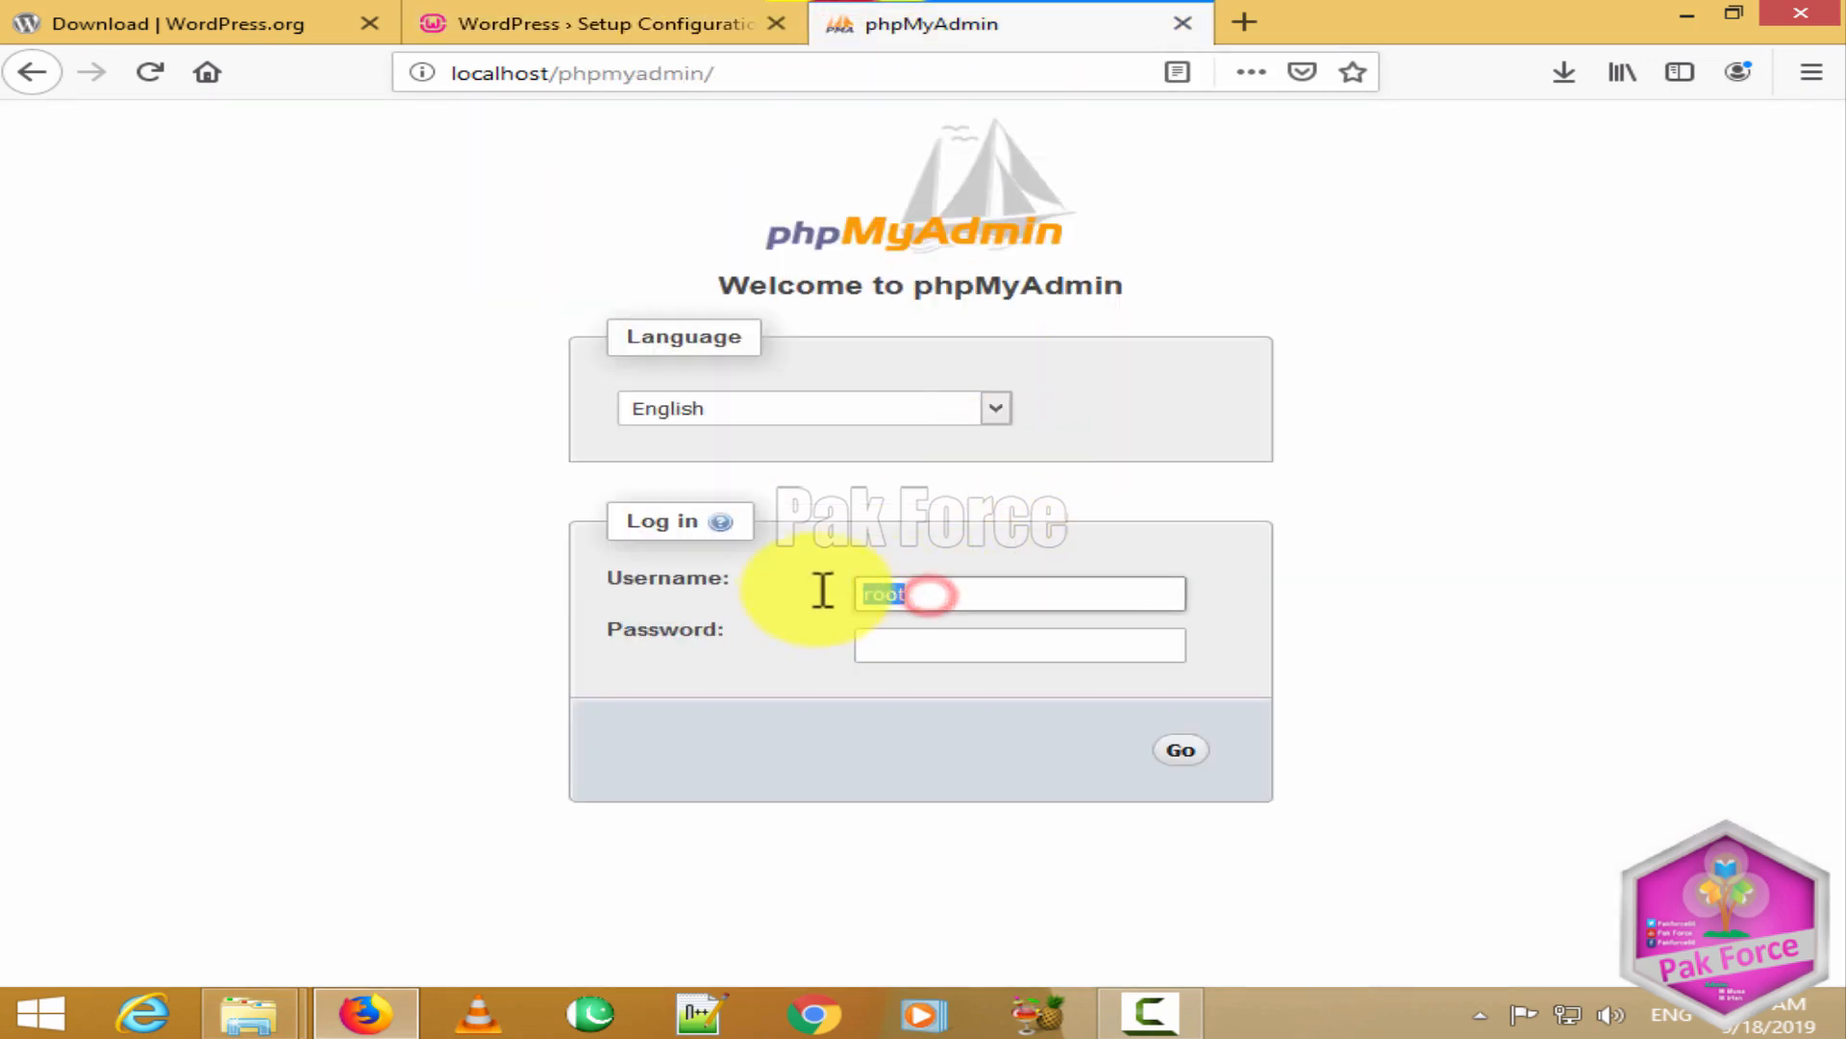
left_click(595, 21)
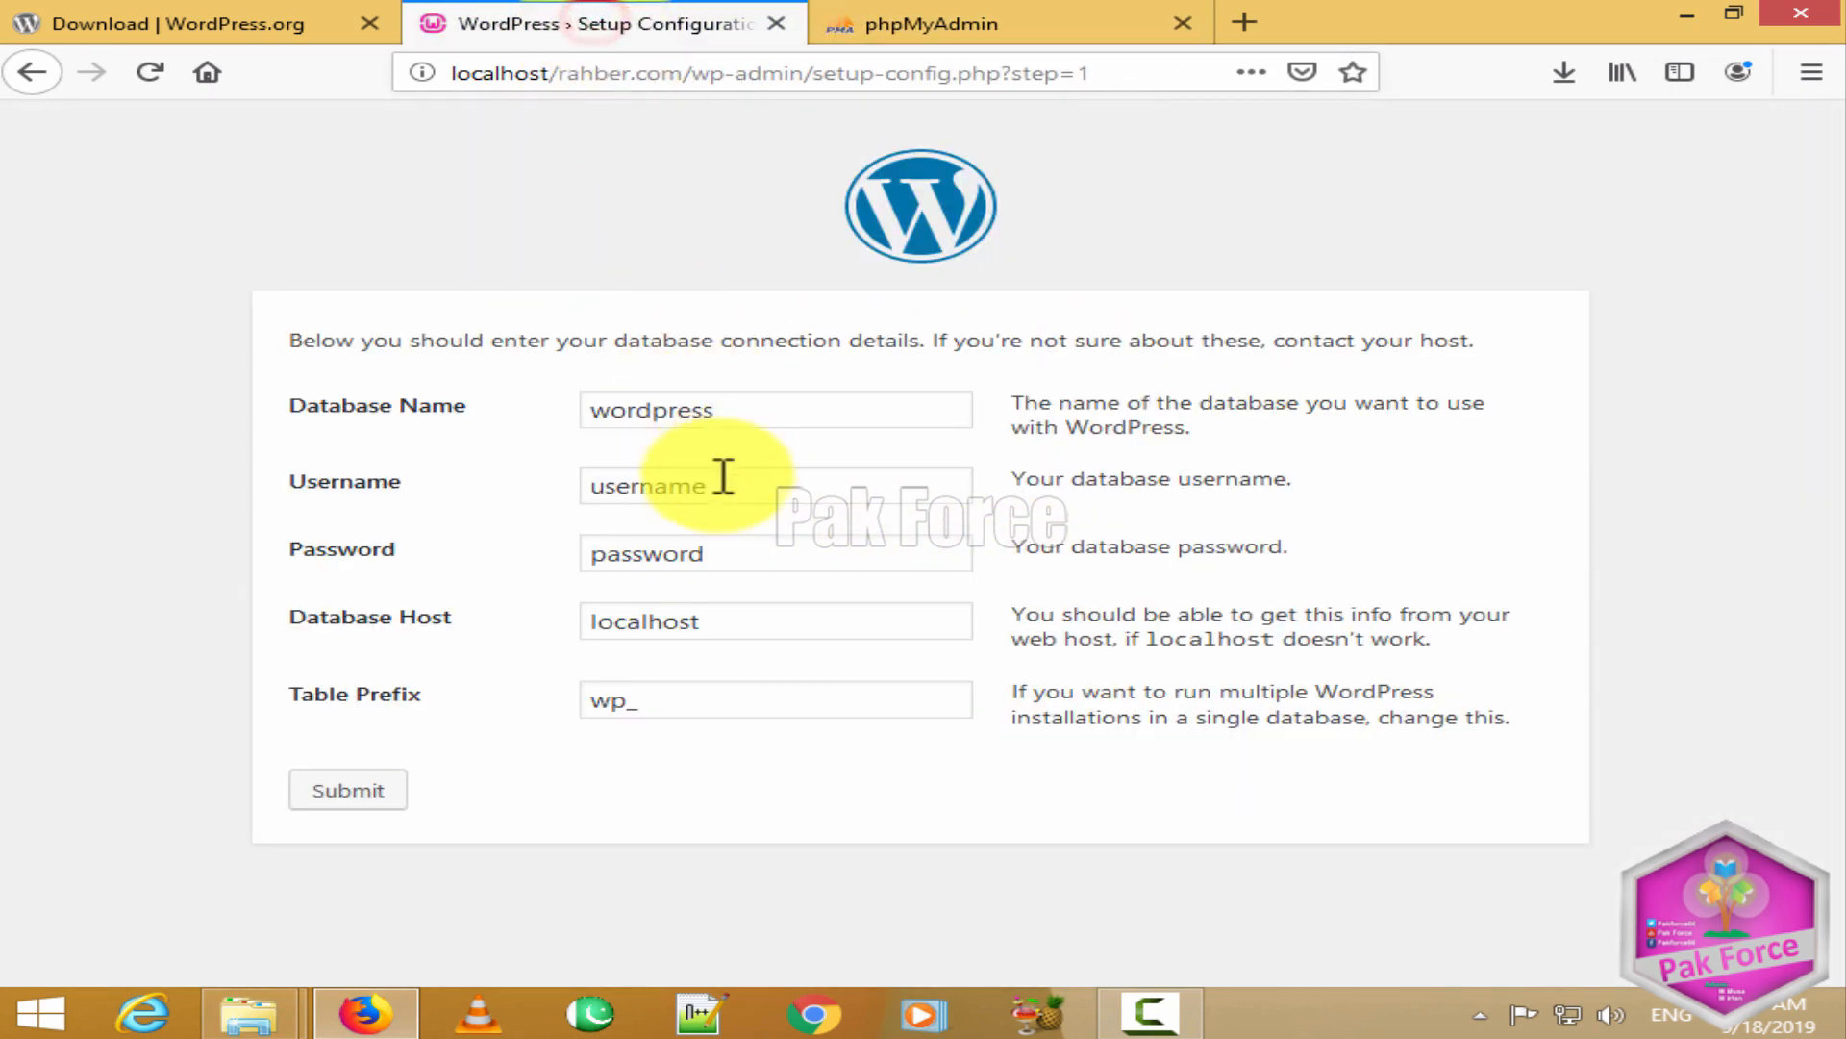
left_click_drag(723, 488, 539, 487)
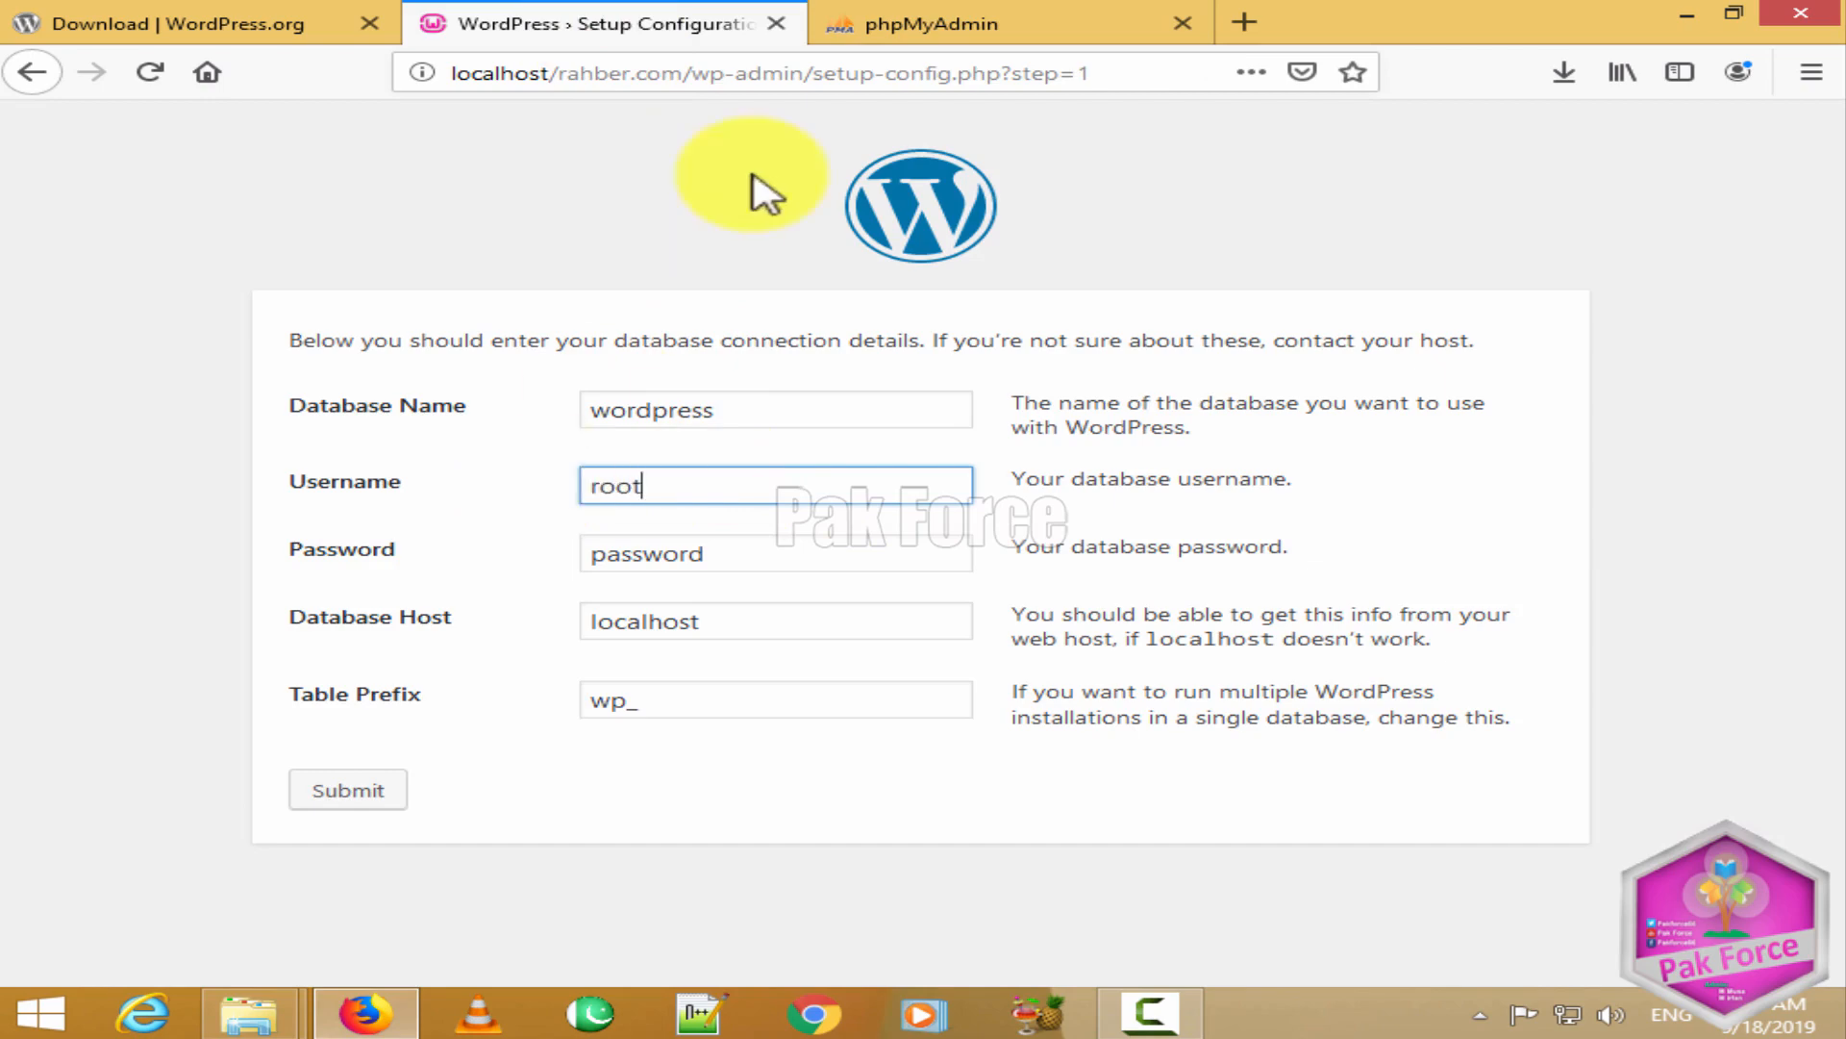
Step: Leave the WordPress database Password blank, then log in to phpMyAdmin as root
left_click(886, 21)
left_click(929, 660)
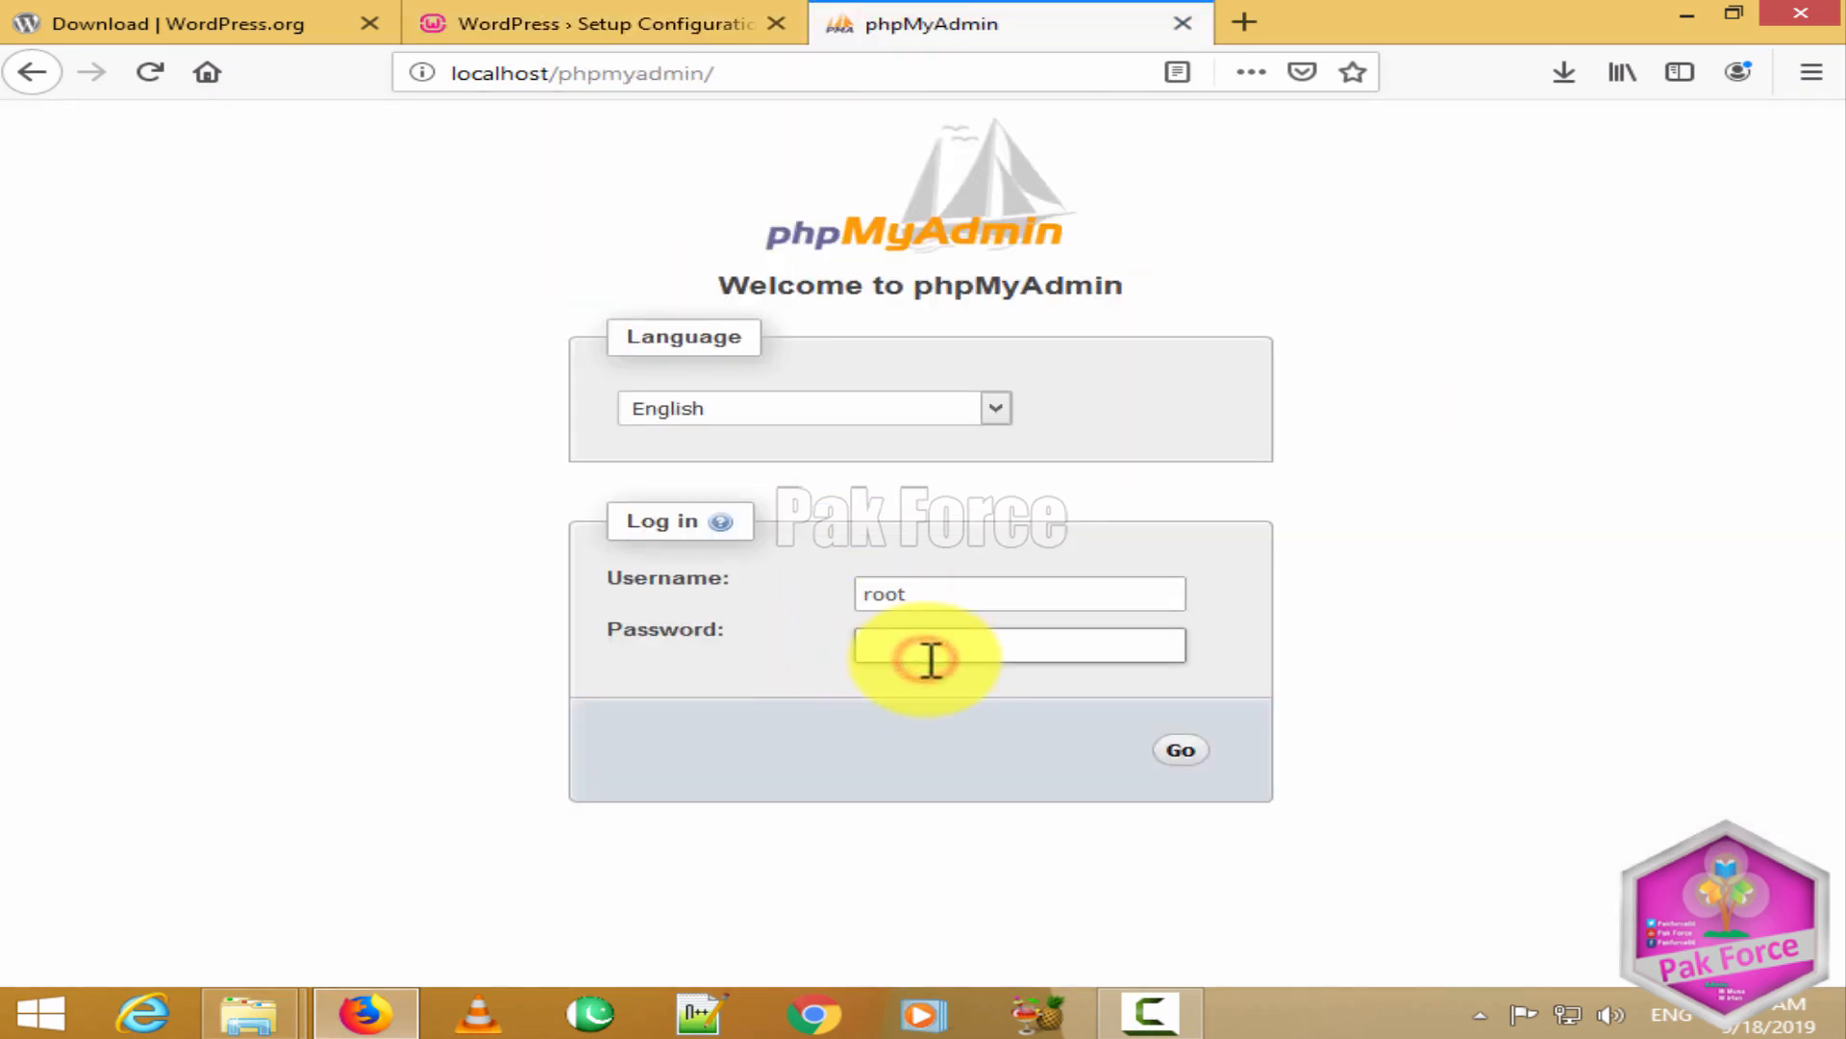
left_click(539, 19)
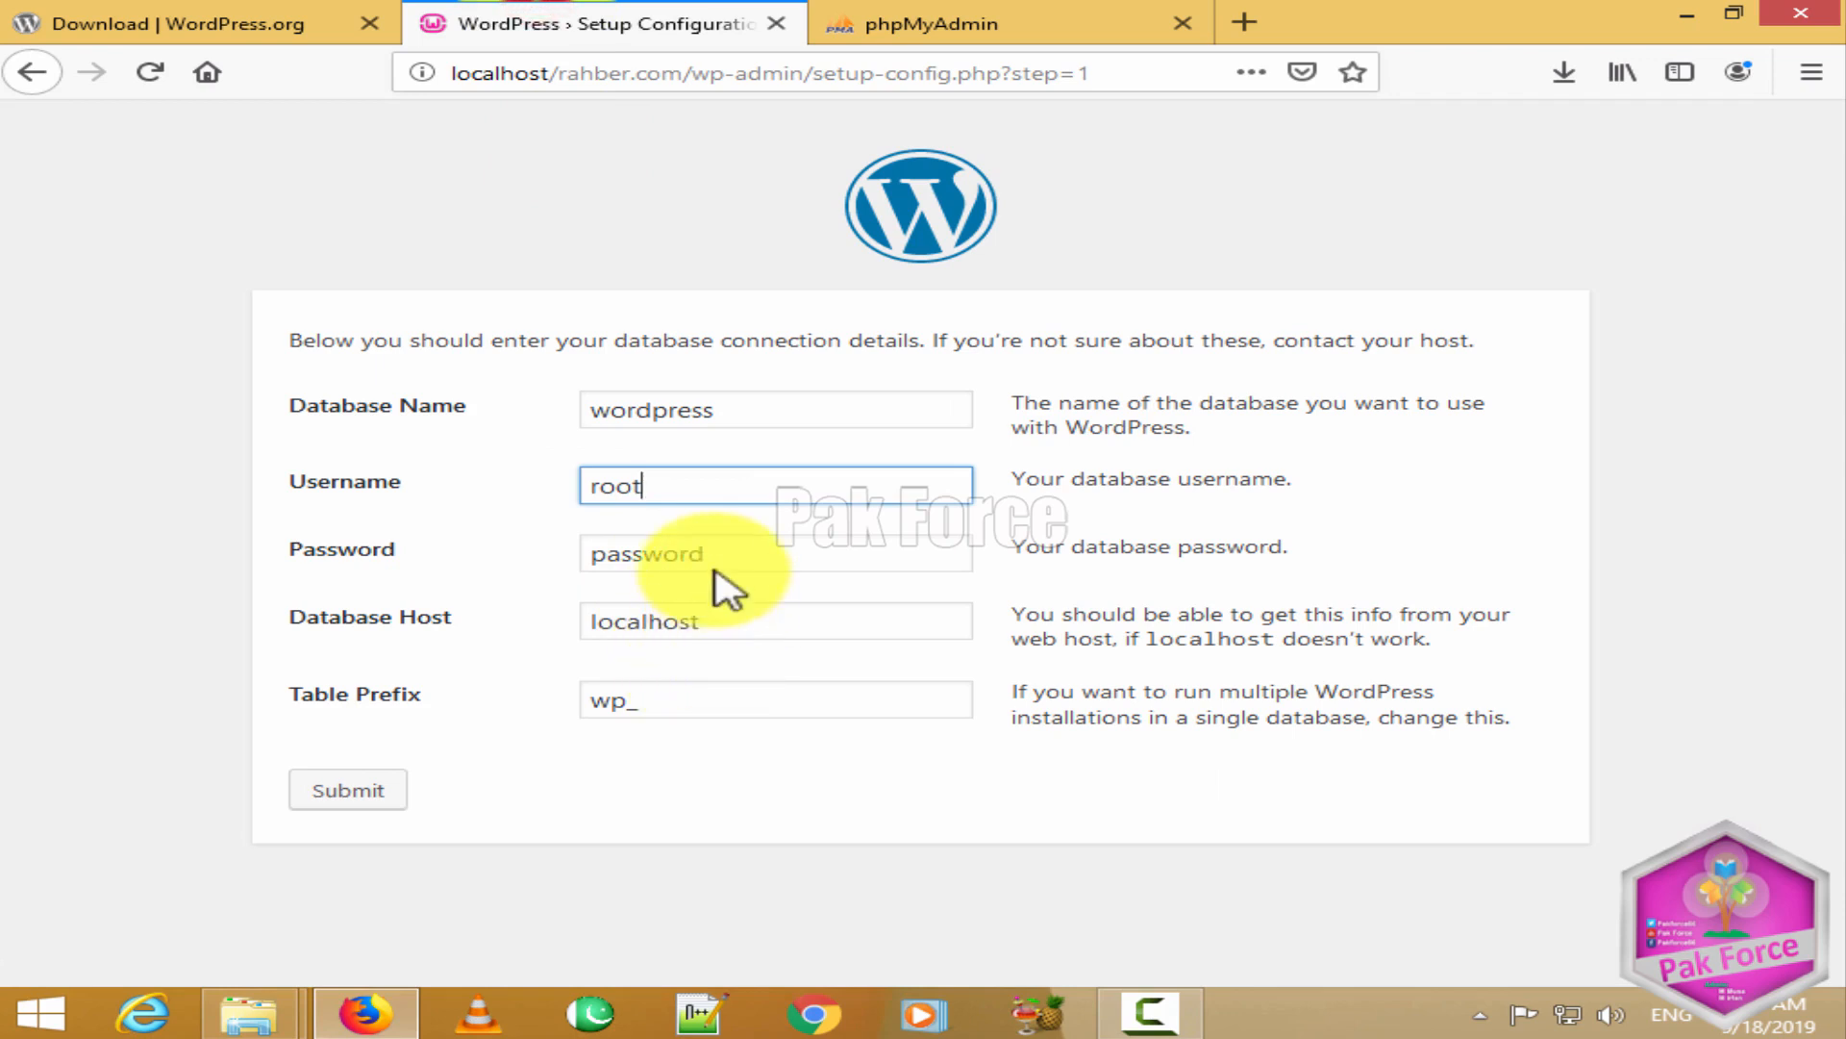
left_click_drag(714, 568, 451, 561)
left_click(510, 590)
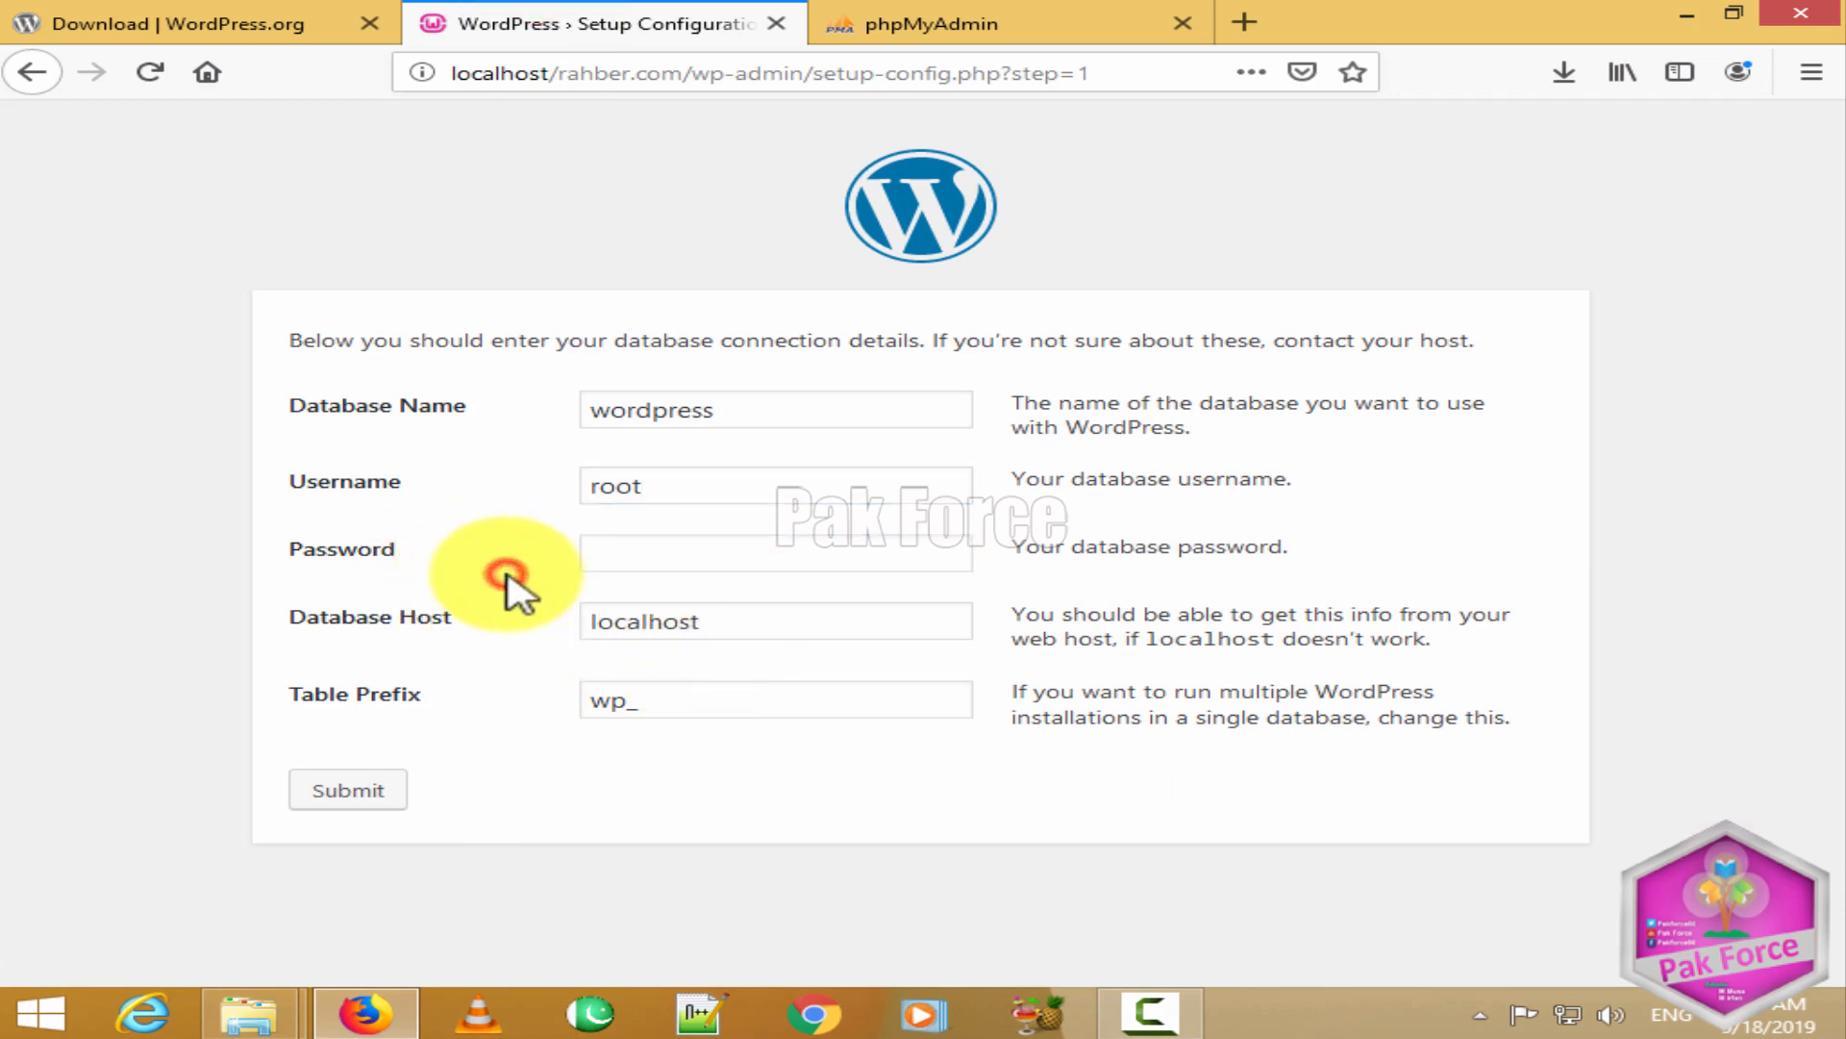
left_click_drag(730, 407, 510, 404)
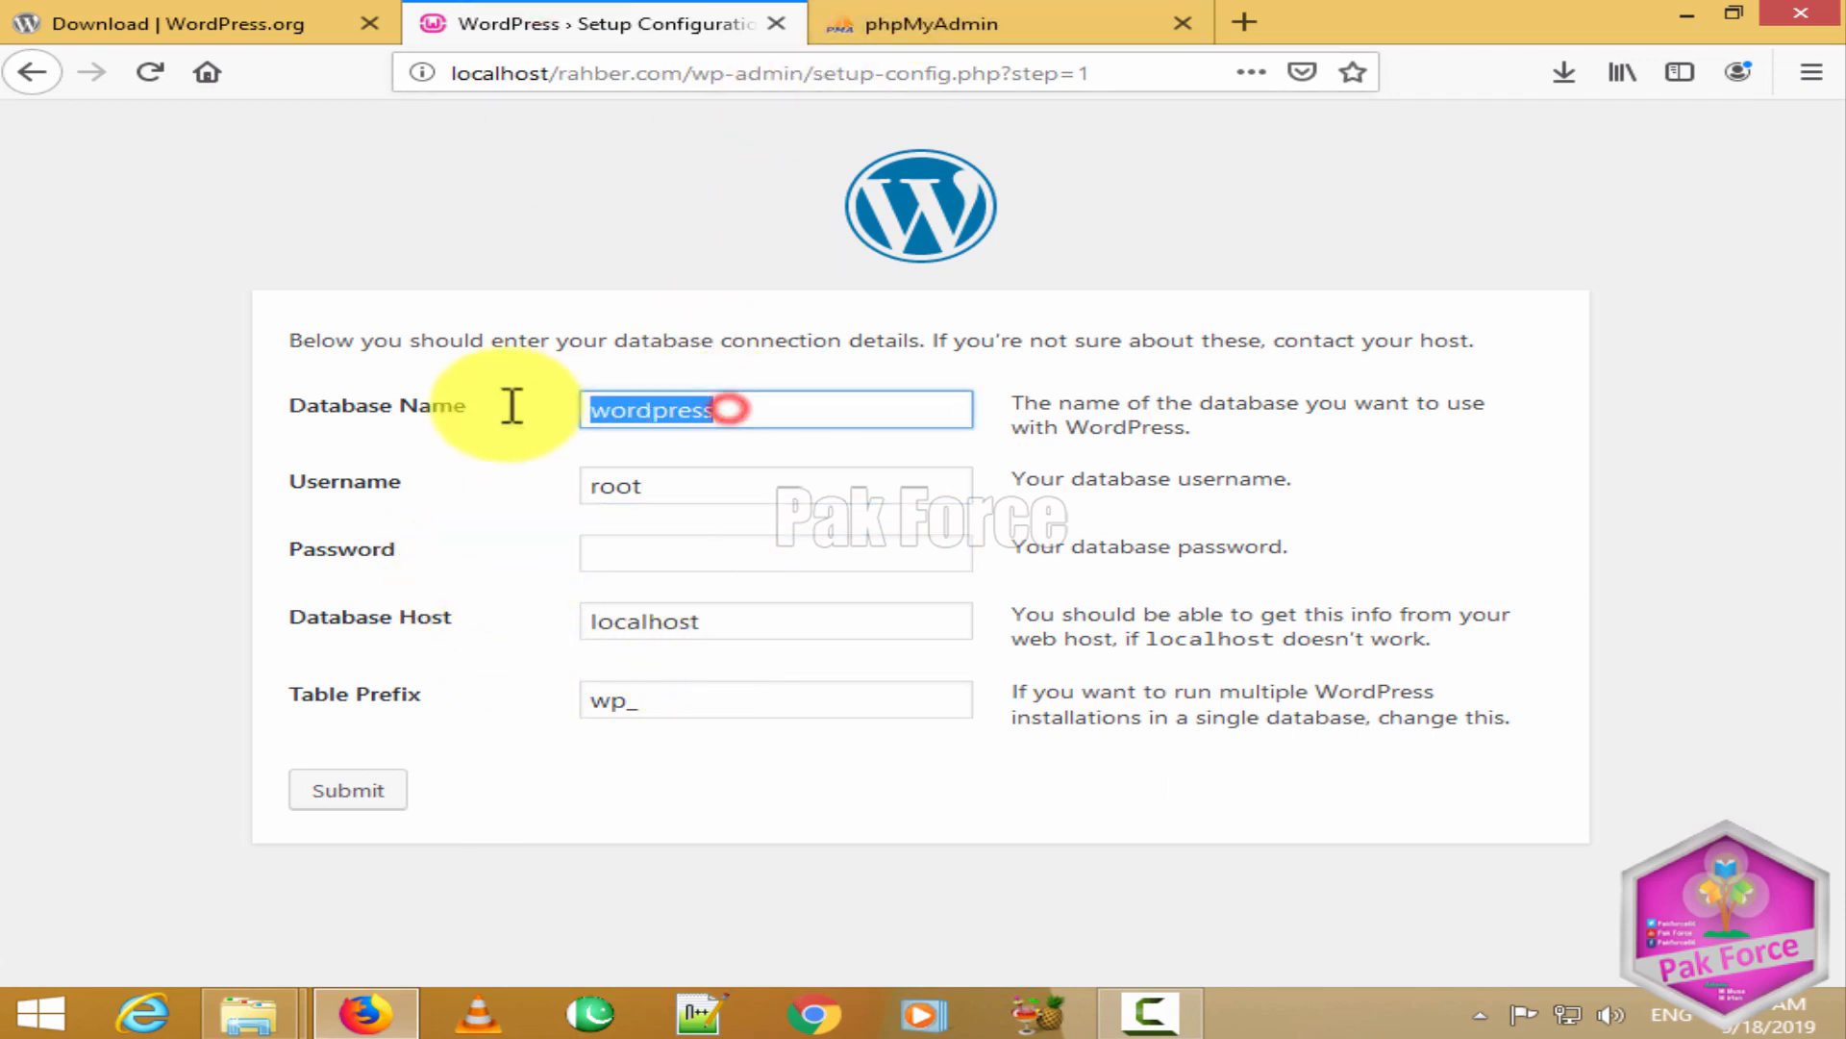
left_click(794, 240)
left_click(976, 19)
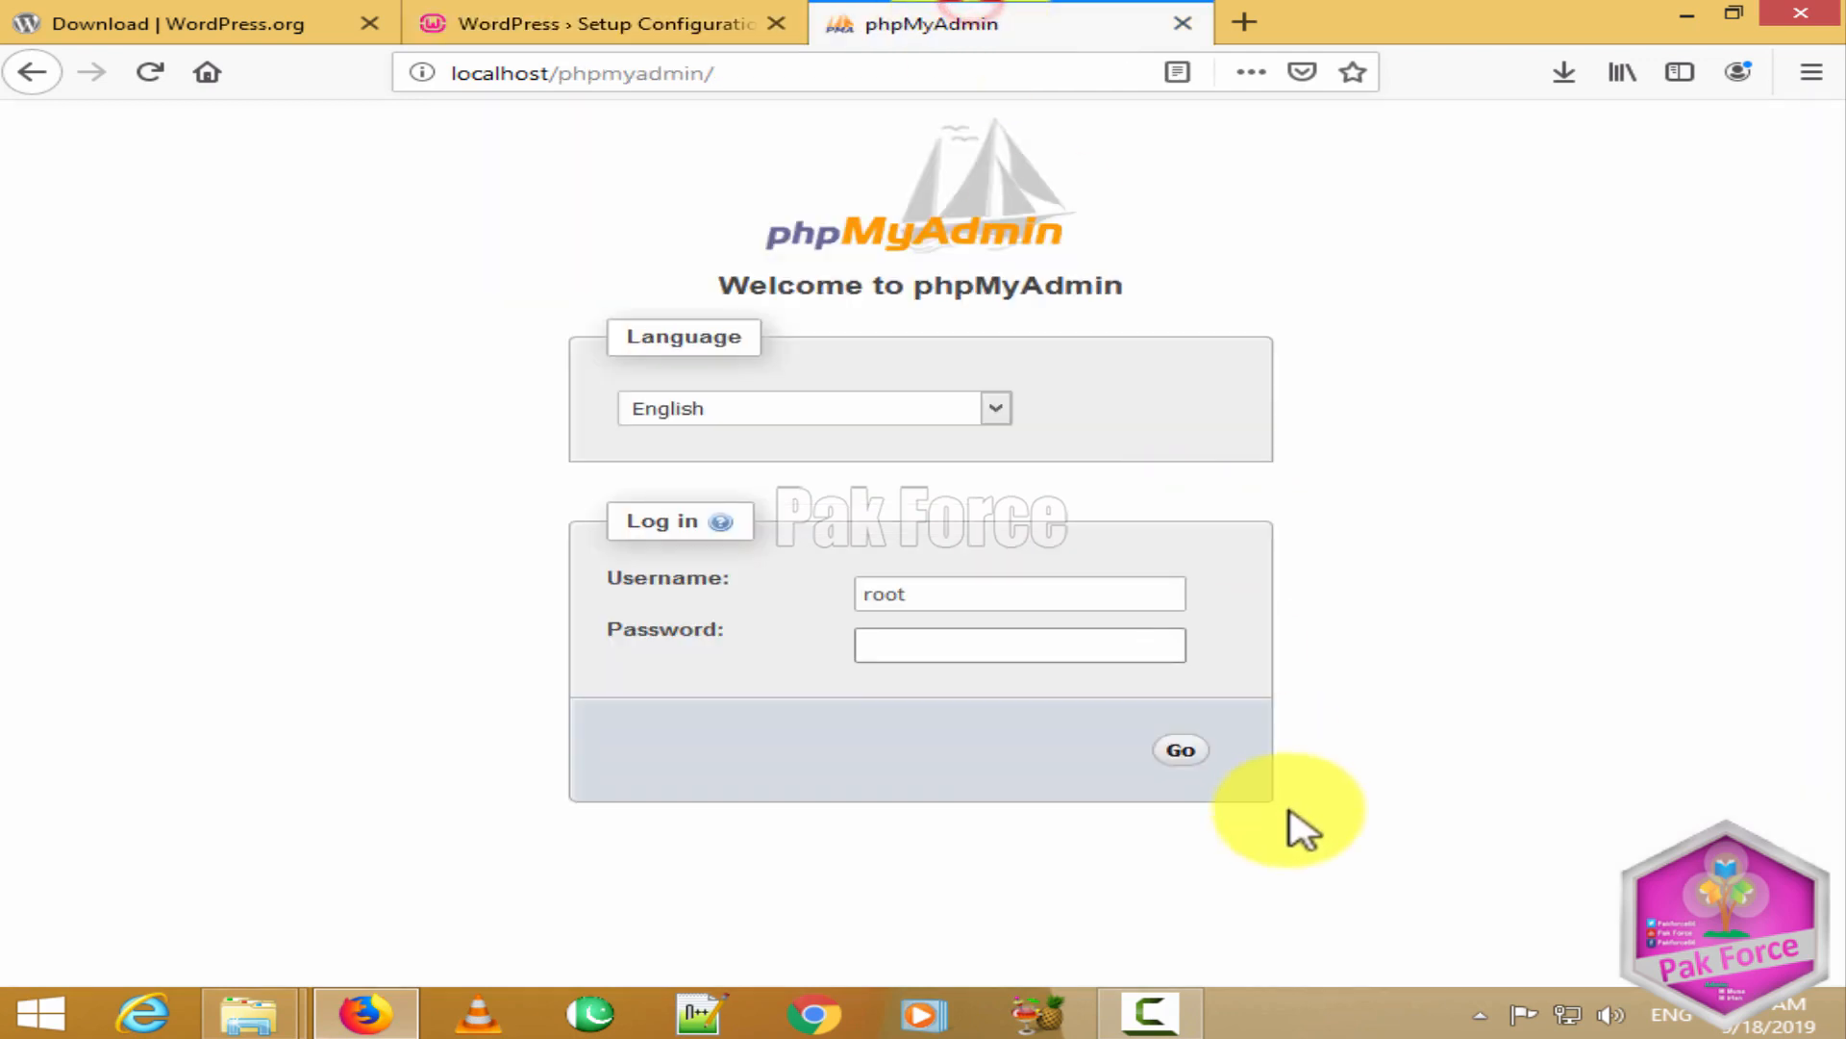
left_click(1183, 747)
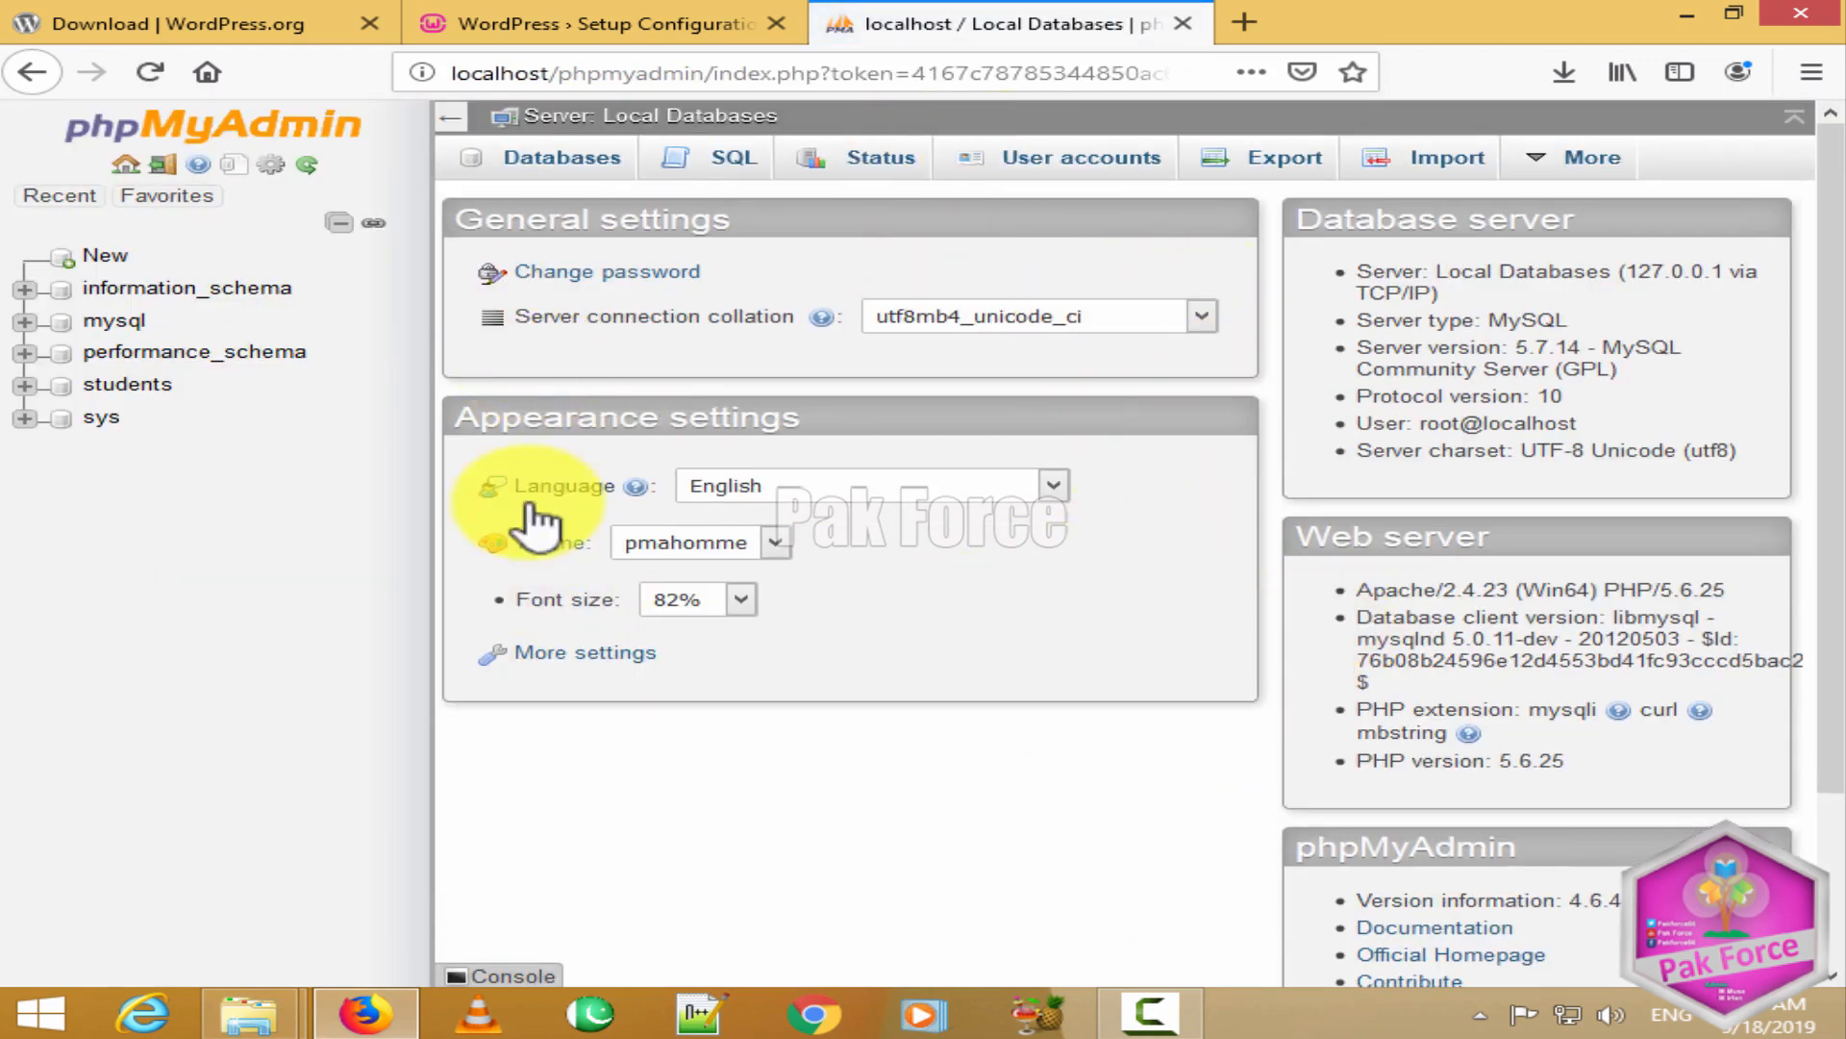
Step: On phpMyAdmin's Databases page, enter rahber as the new database name
left_click(544, 174)
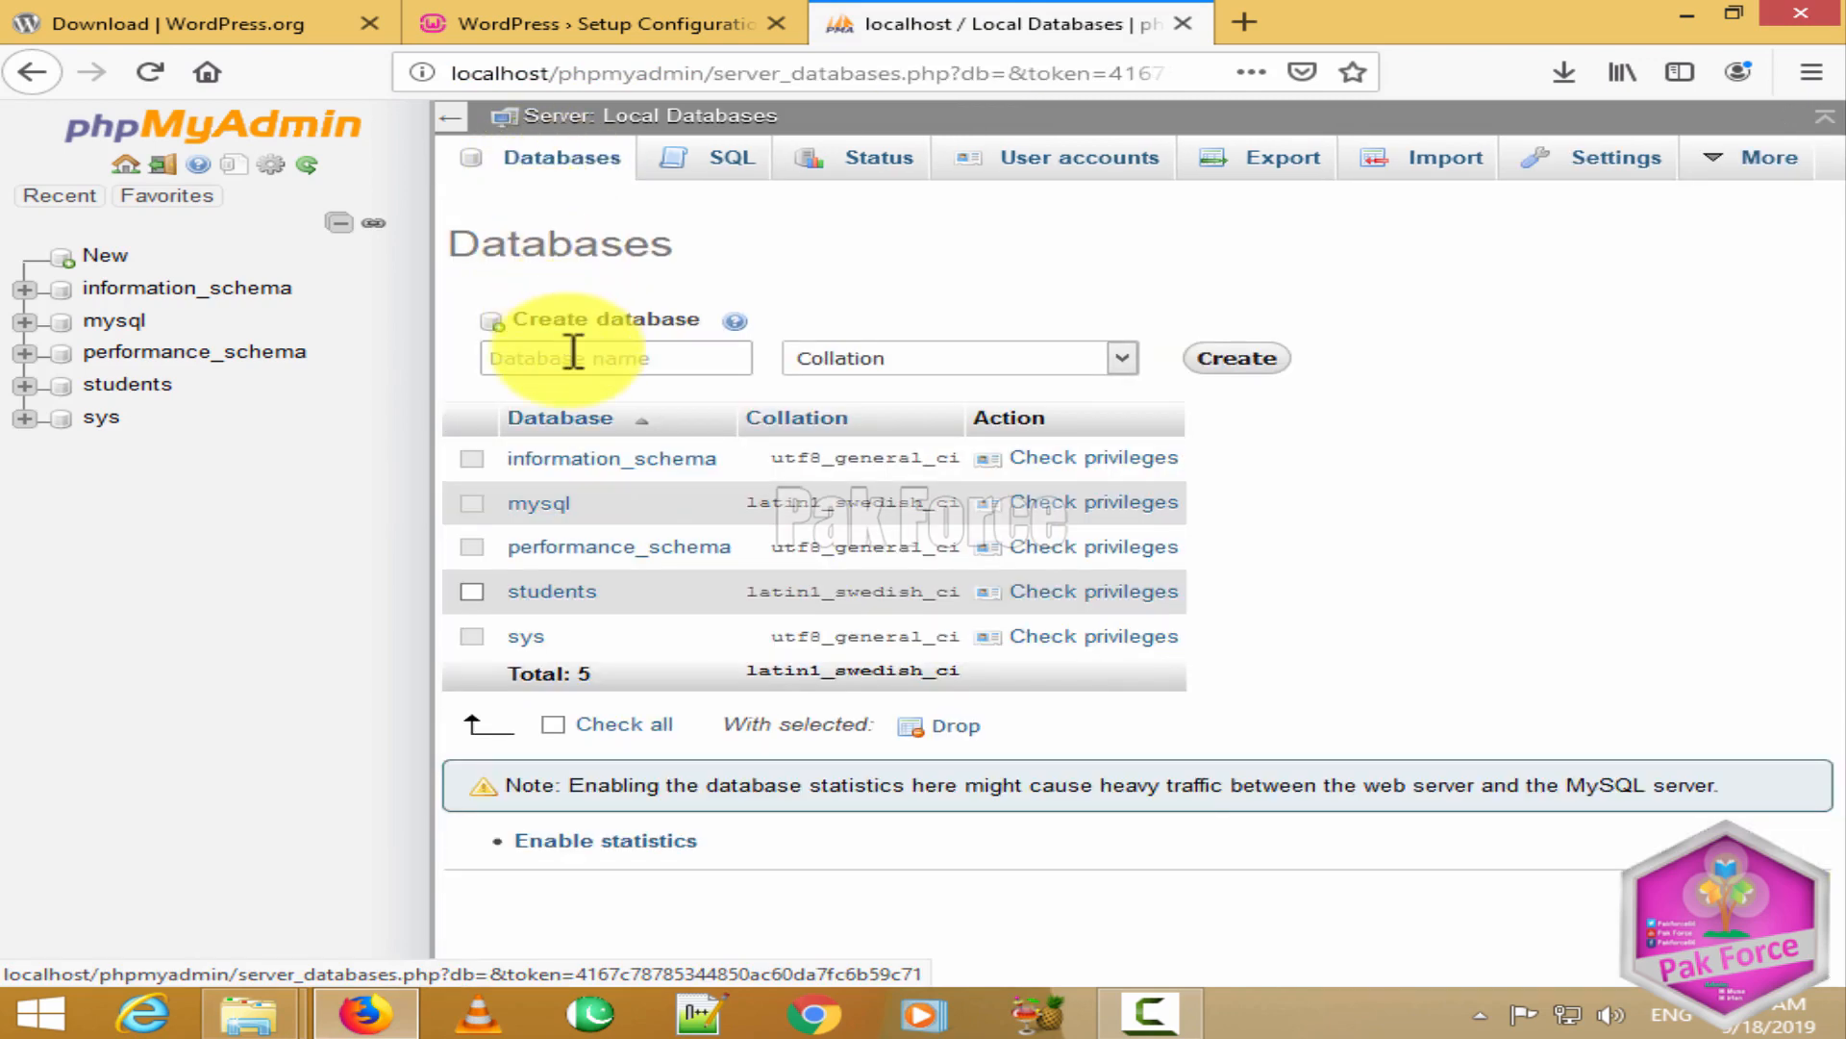
left_click(666, 353)
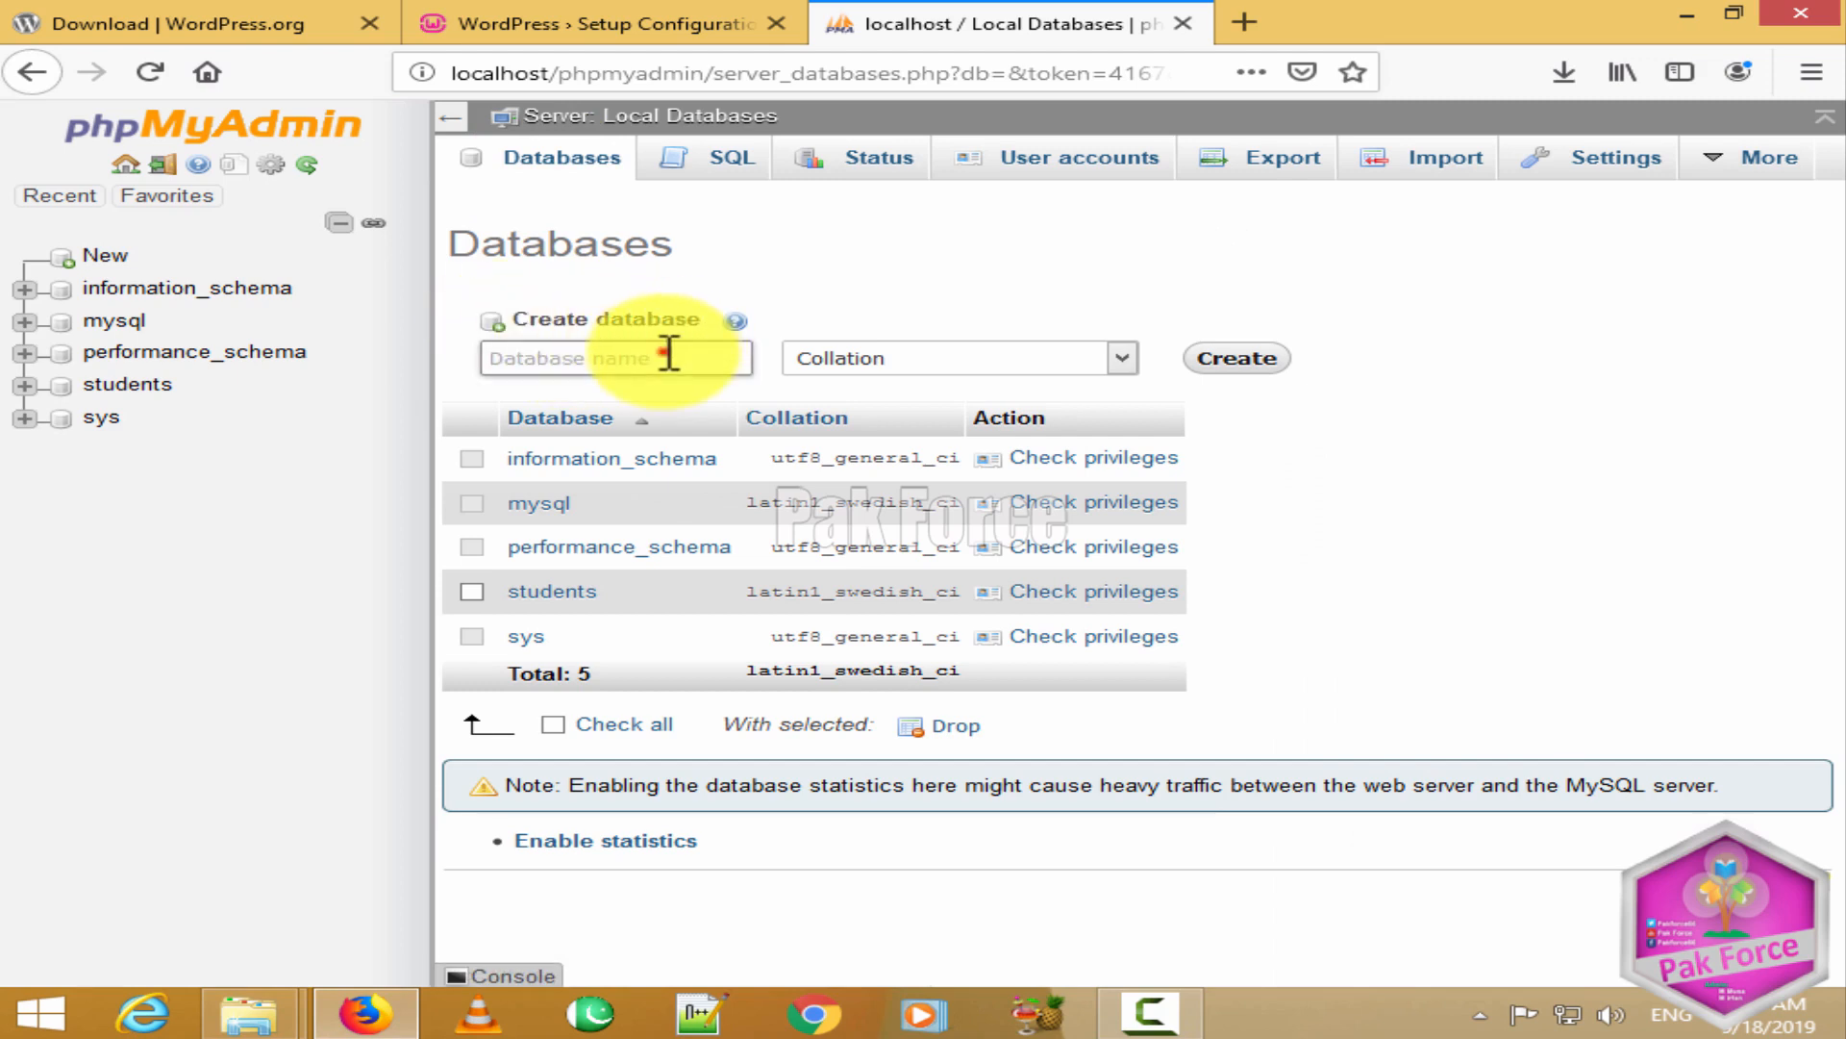
type("rahber")
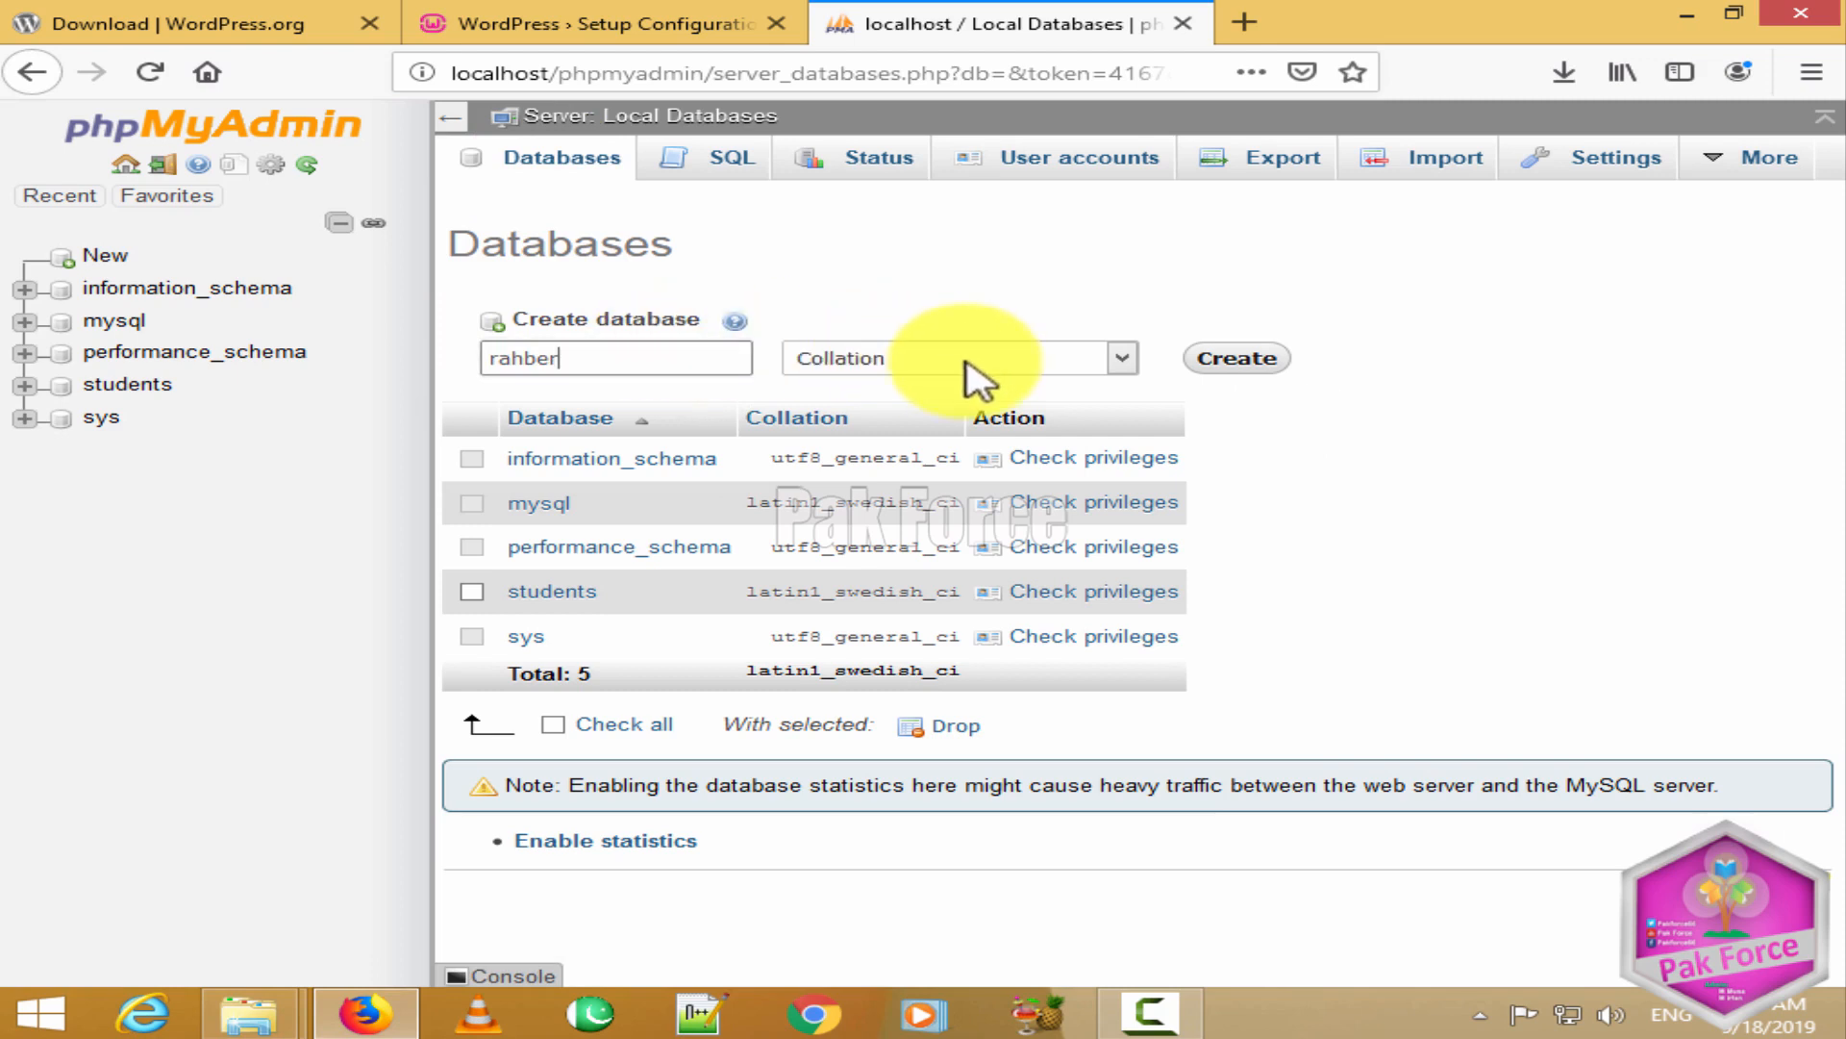
Step: Browse the collation list but leave the collation at its default
left_click(972, 356)
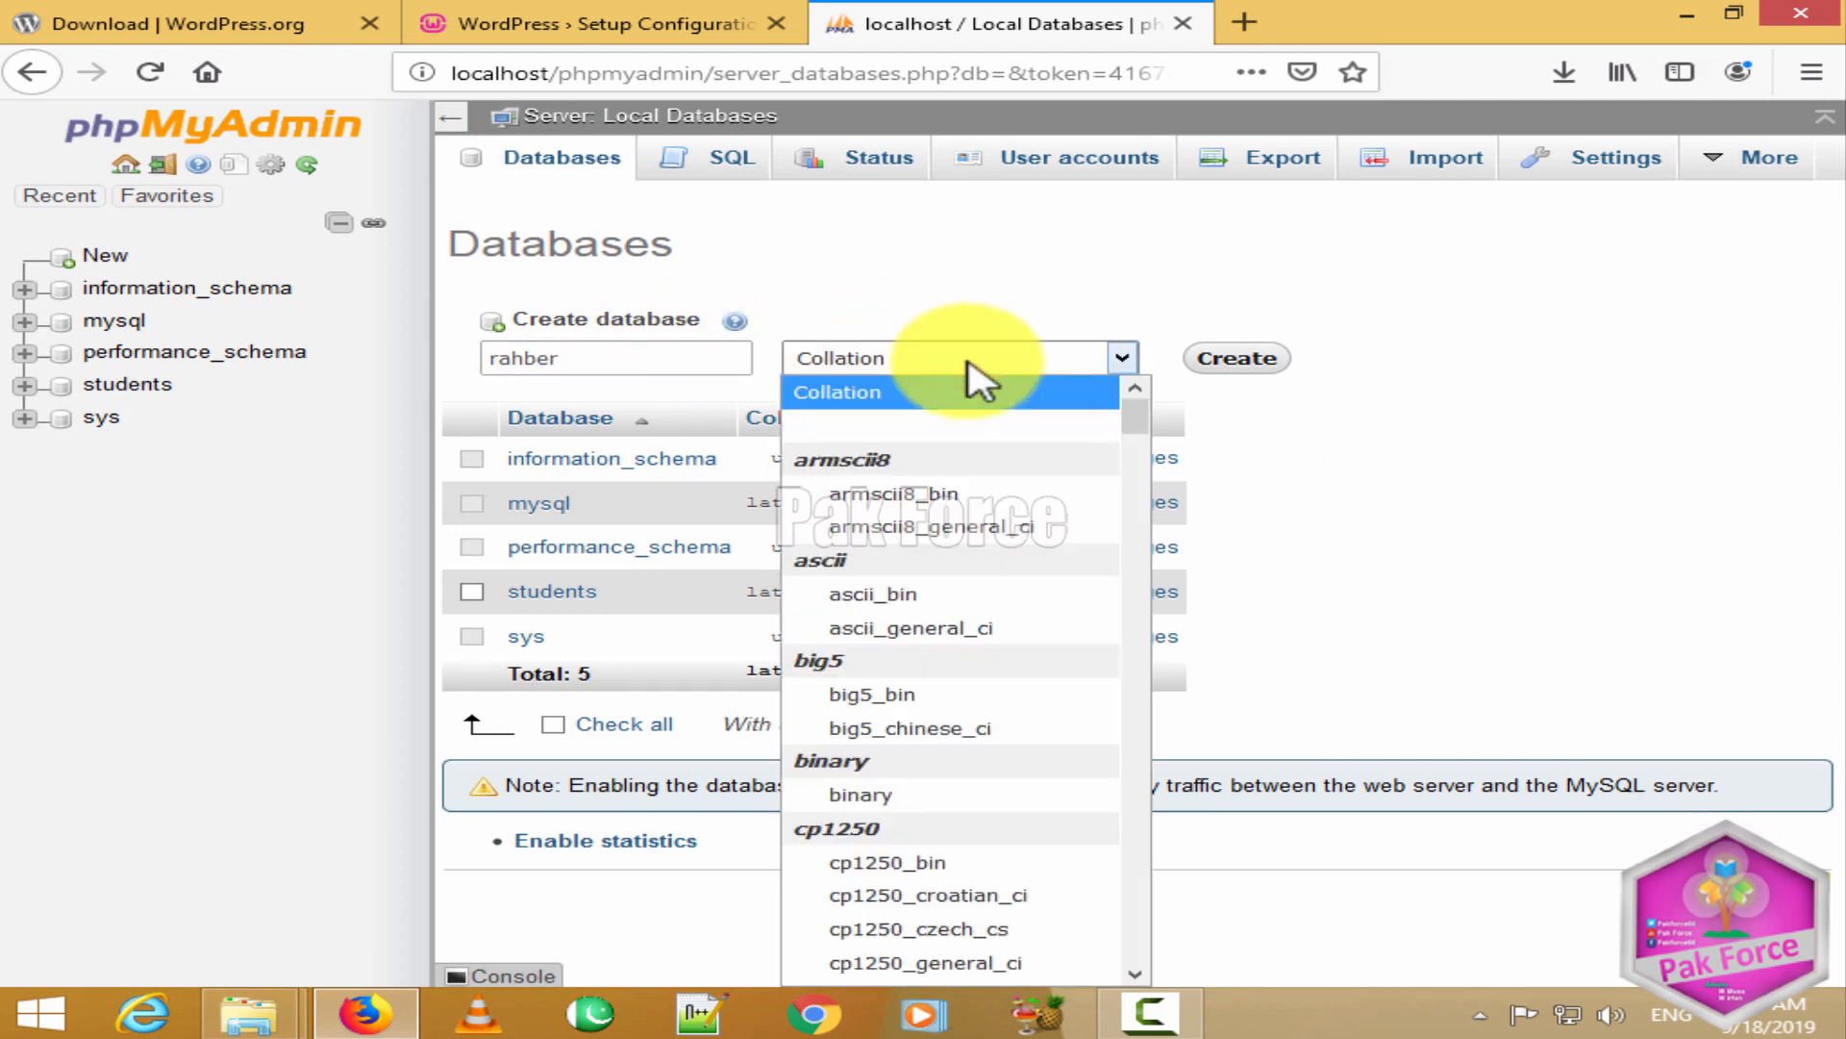
scroll(943, 885, "down", 5)
scroll(933, 886, "down", 2)
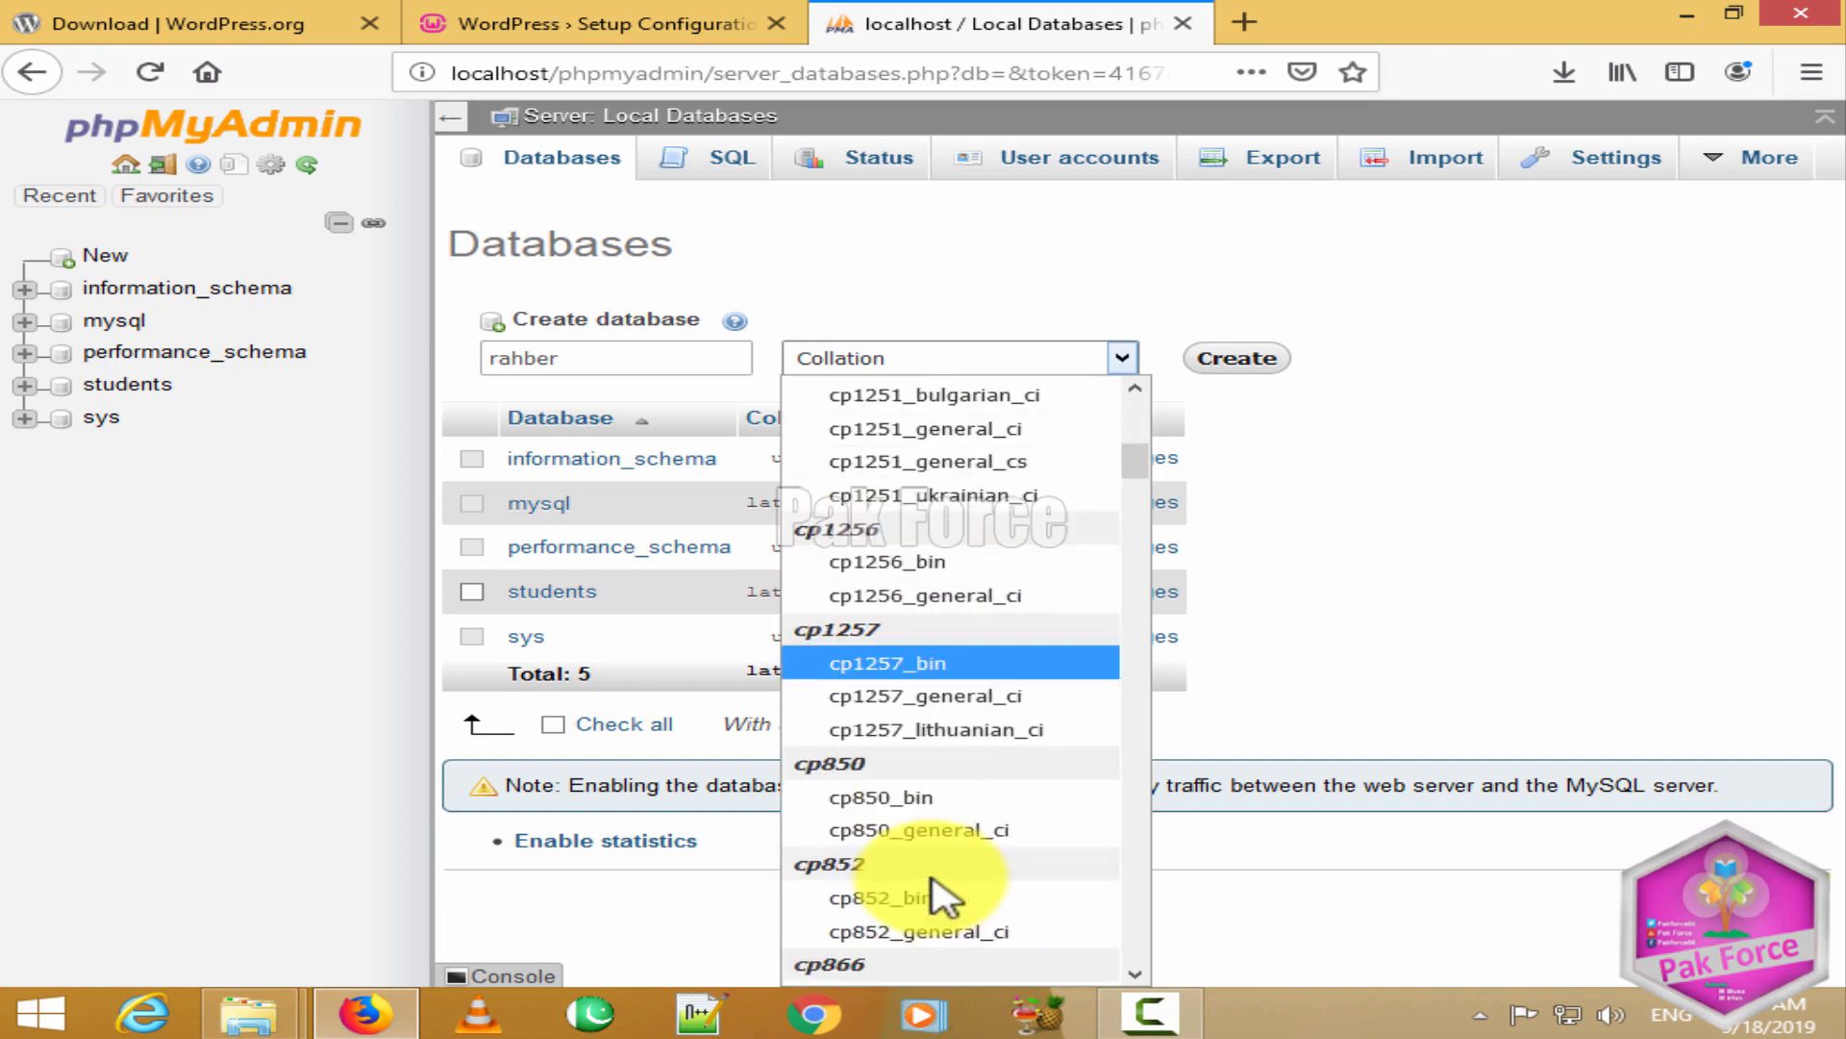
scroll(937, 701, "up", 7)
scroll(938, 654, "down", 15)
scroll(923, 635, "down", 20)
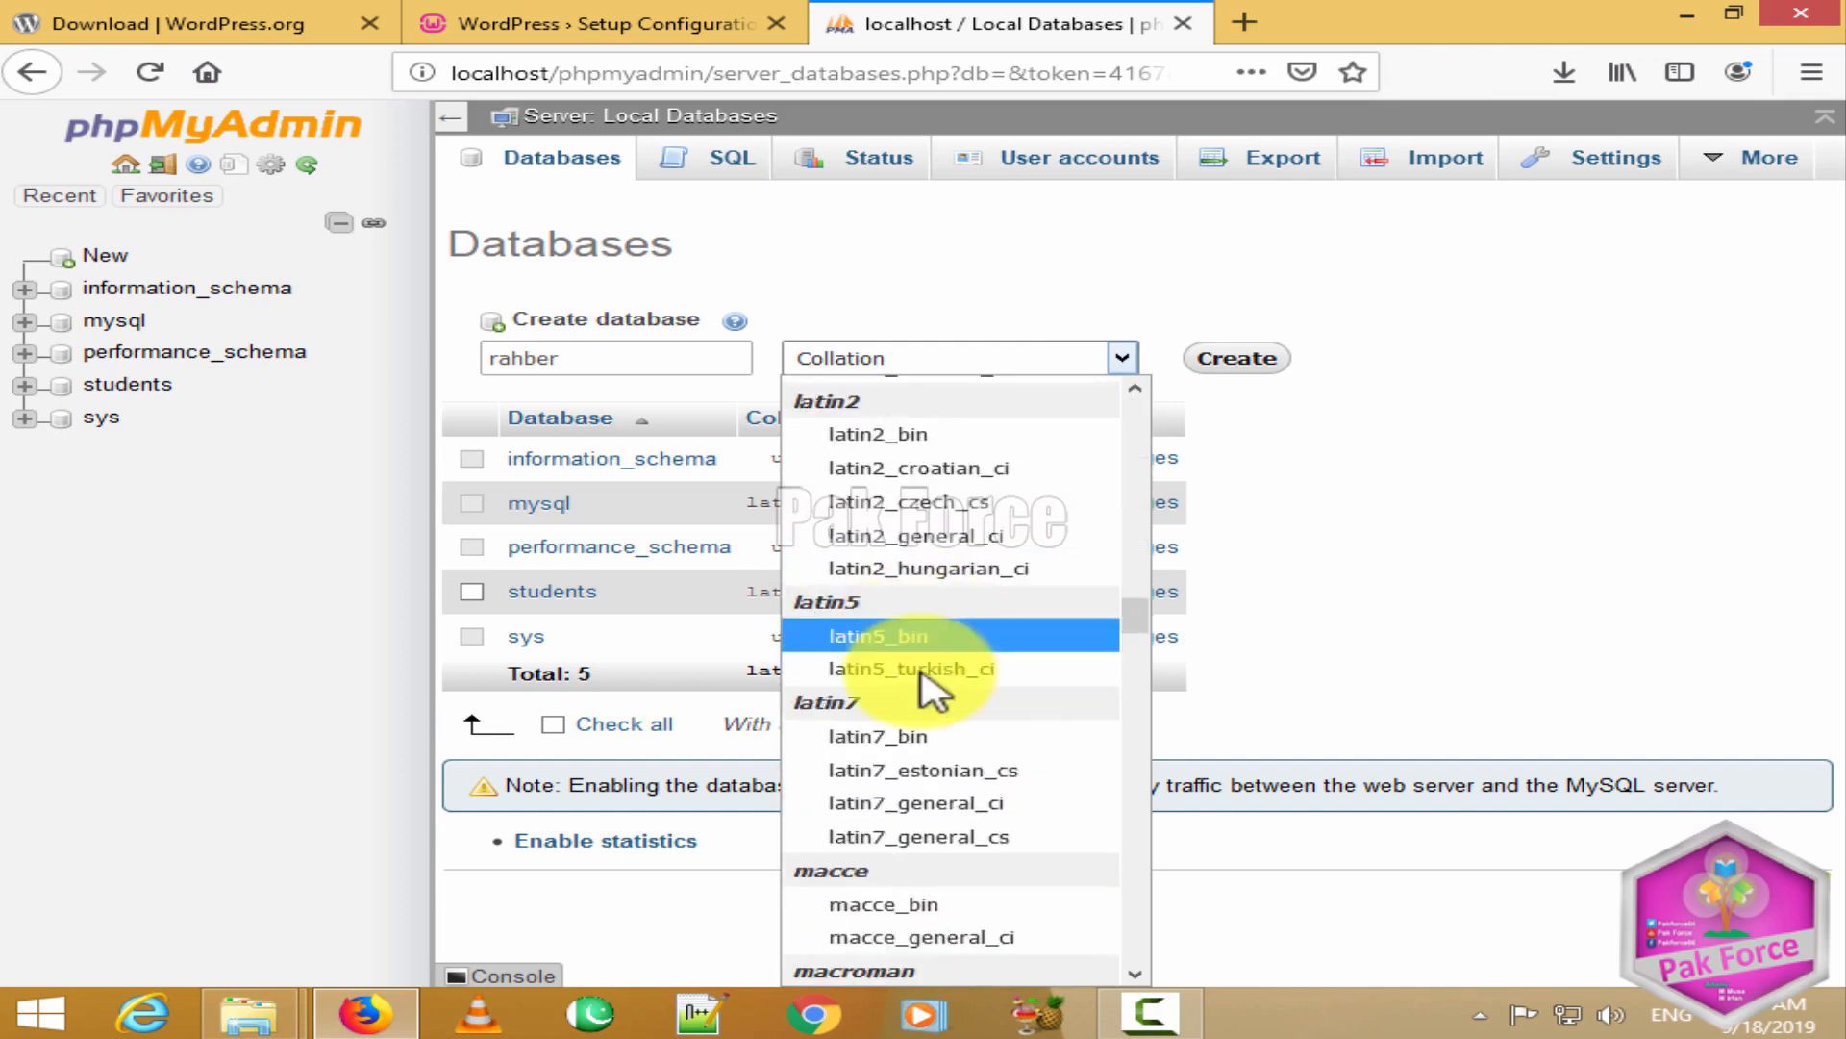
scroll(973, 858, "down", 6)
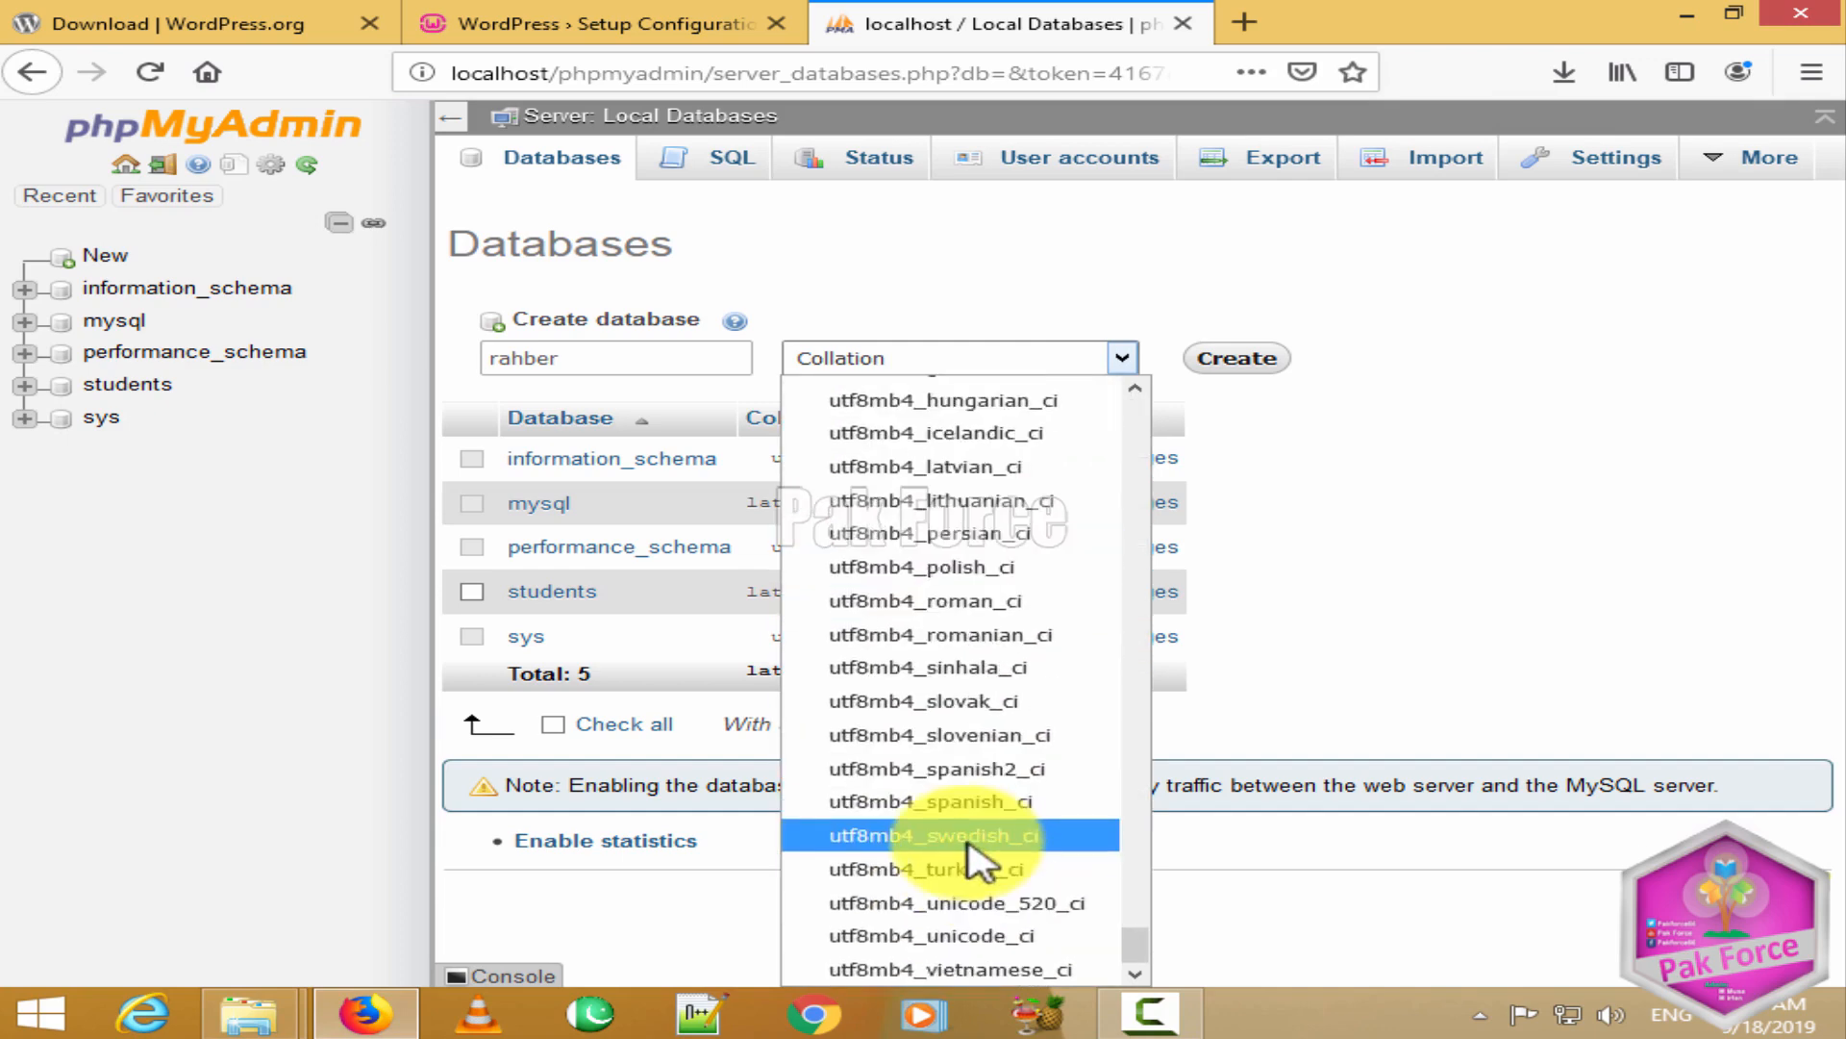
left_click(1594, 742)
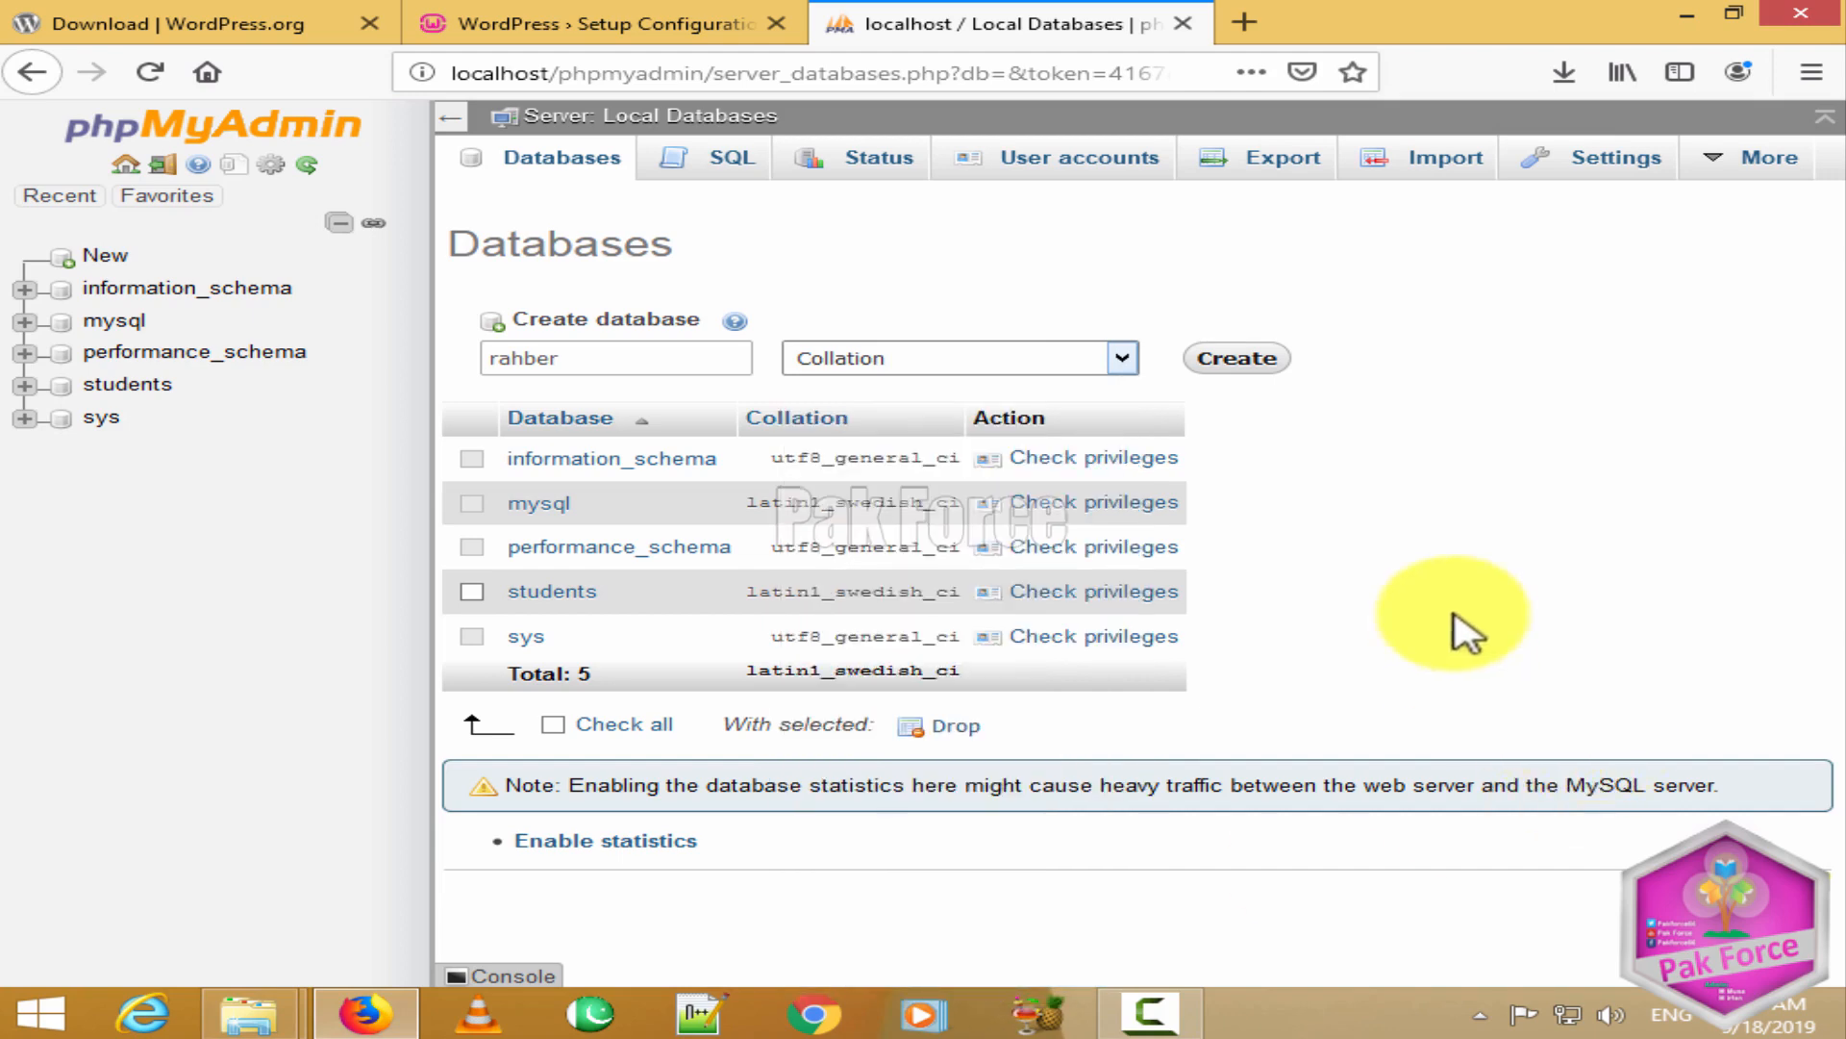
left_click(973, 360)
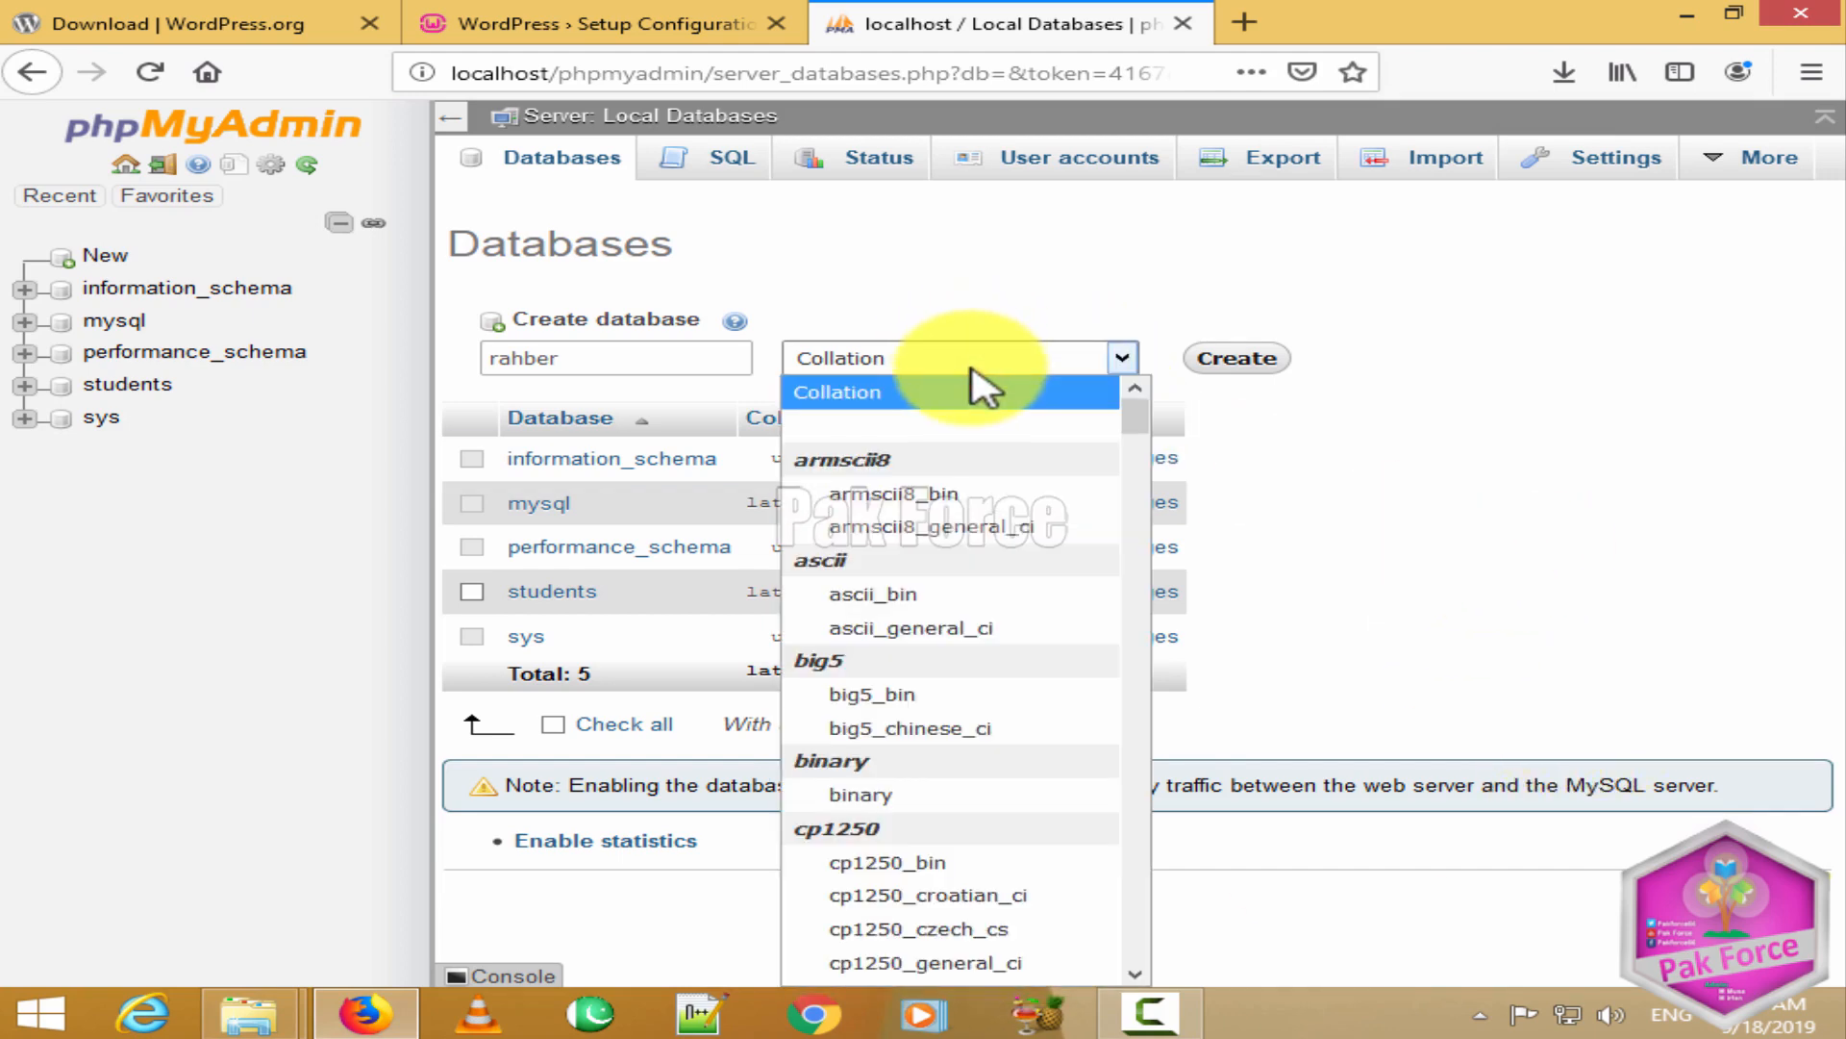
left_click(983, 385)
left_click(971, 368)
left_click(909, 385)
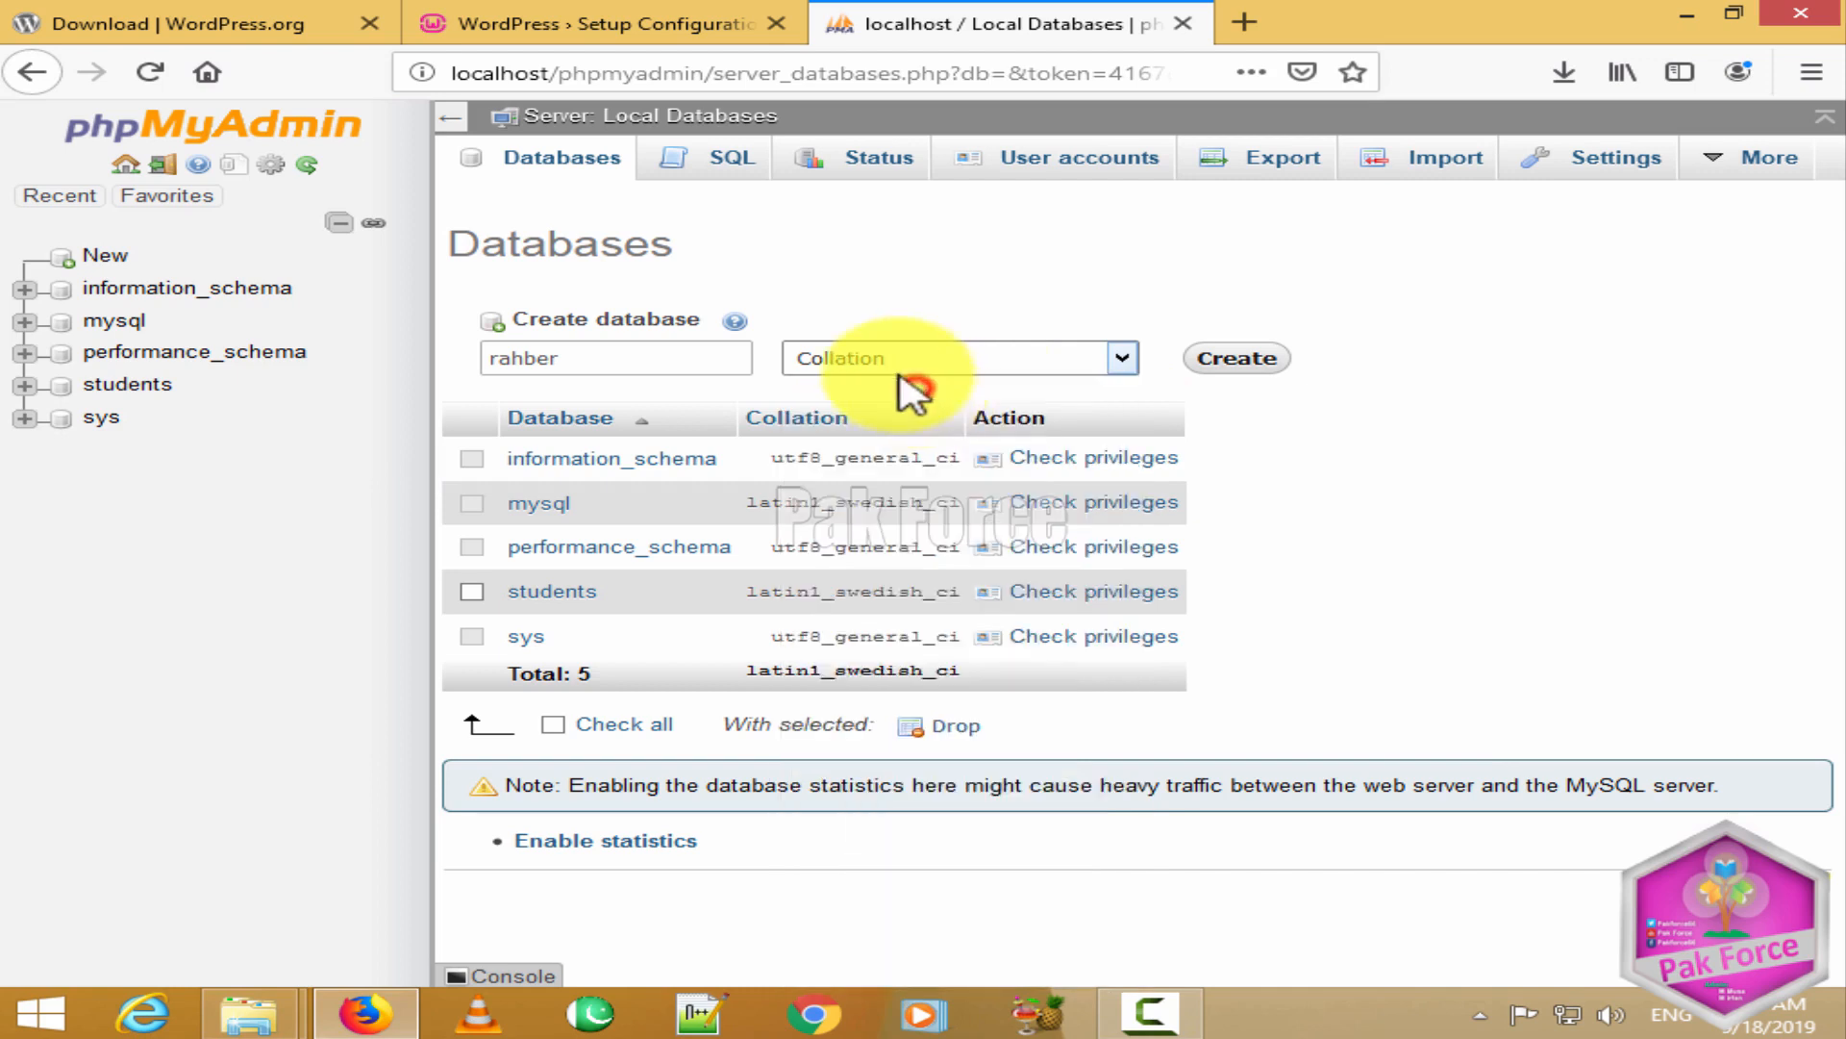
Step: Create the rahber database and enter rahber as the WordPress Database Name
left_click(1227, 353)
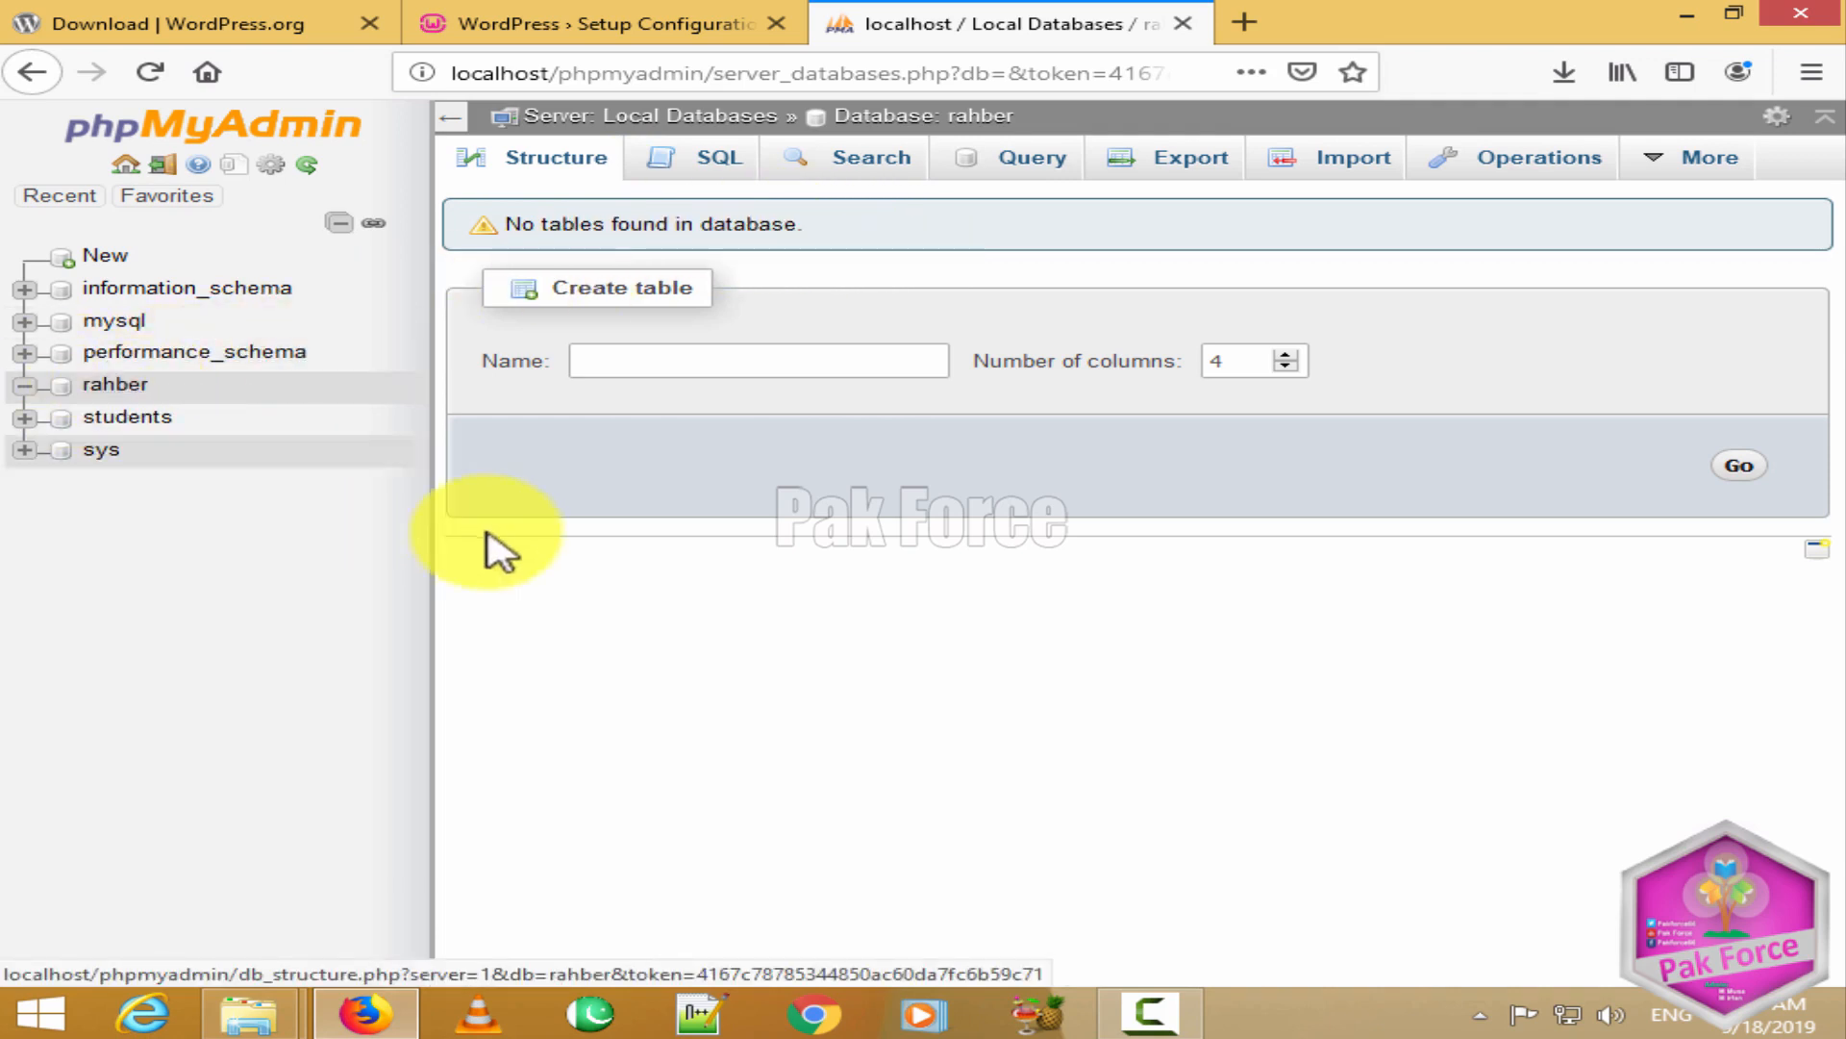
left_click(495, 20)
left_click_drag(721, 413, 589, 391)
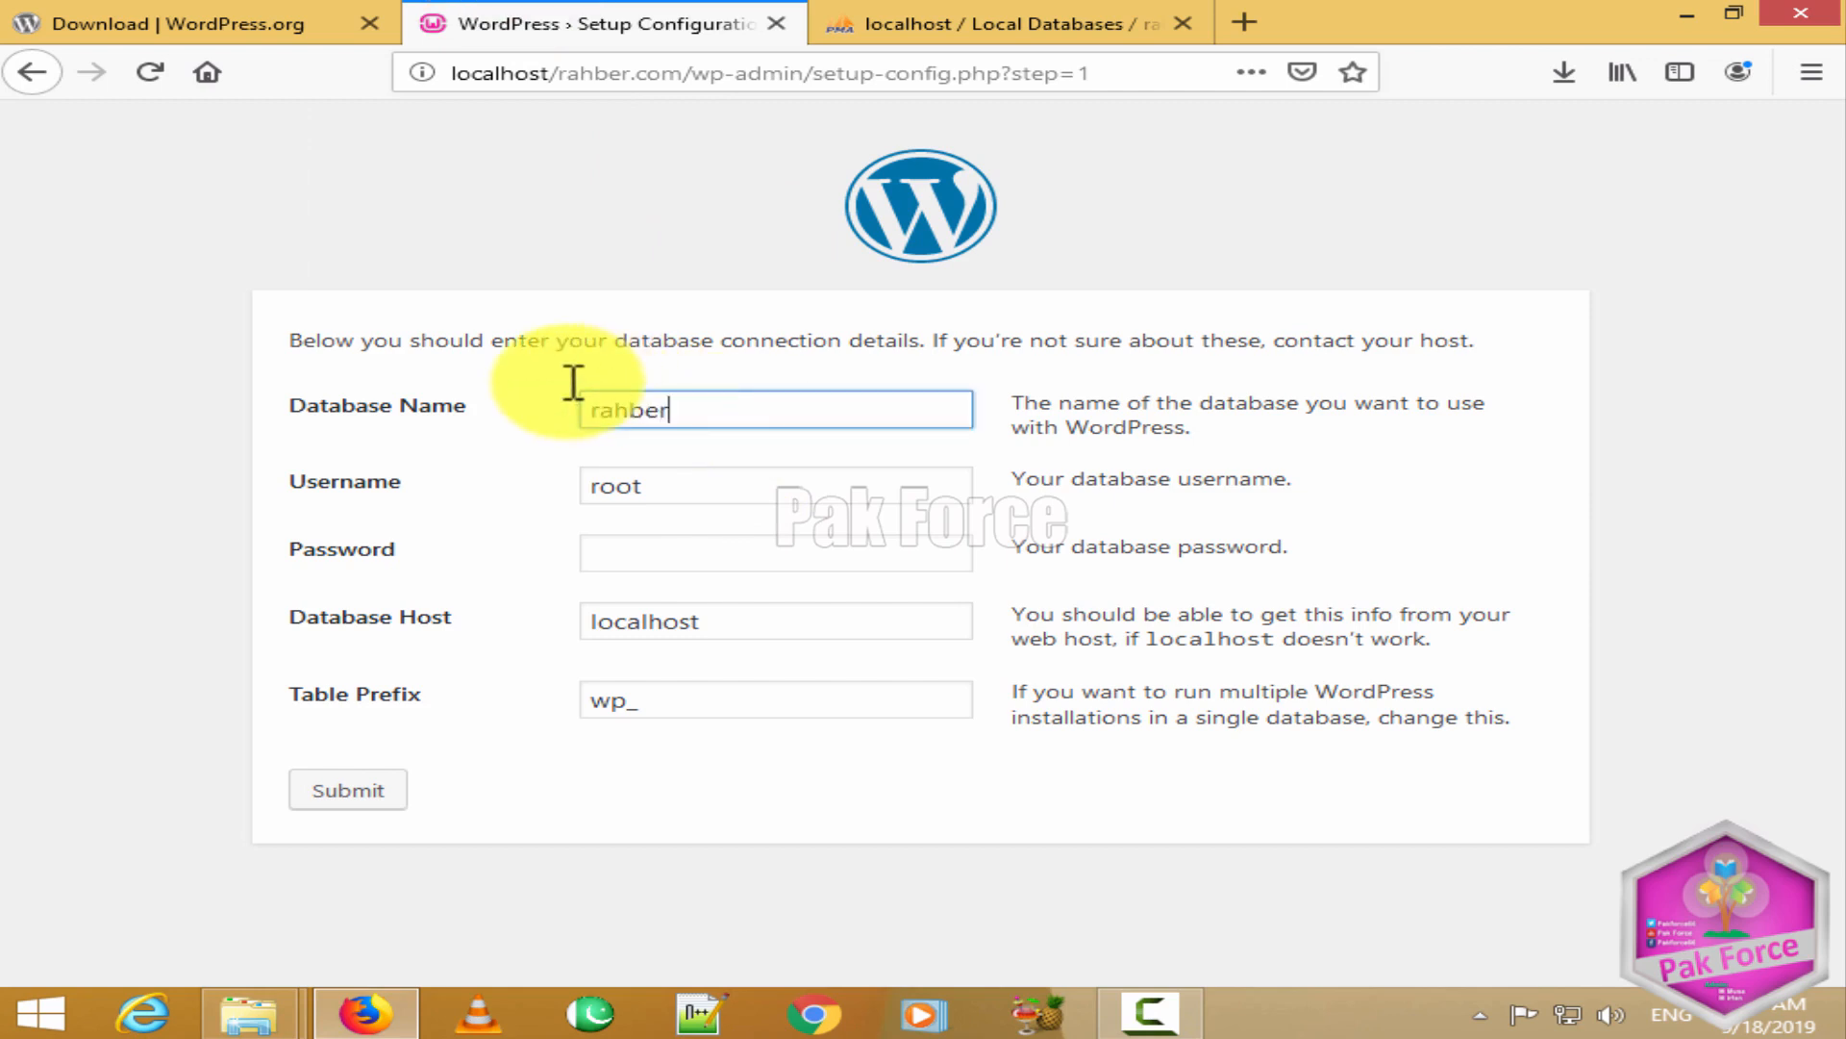
left_click(555, 435)
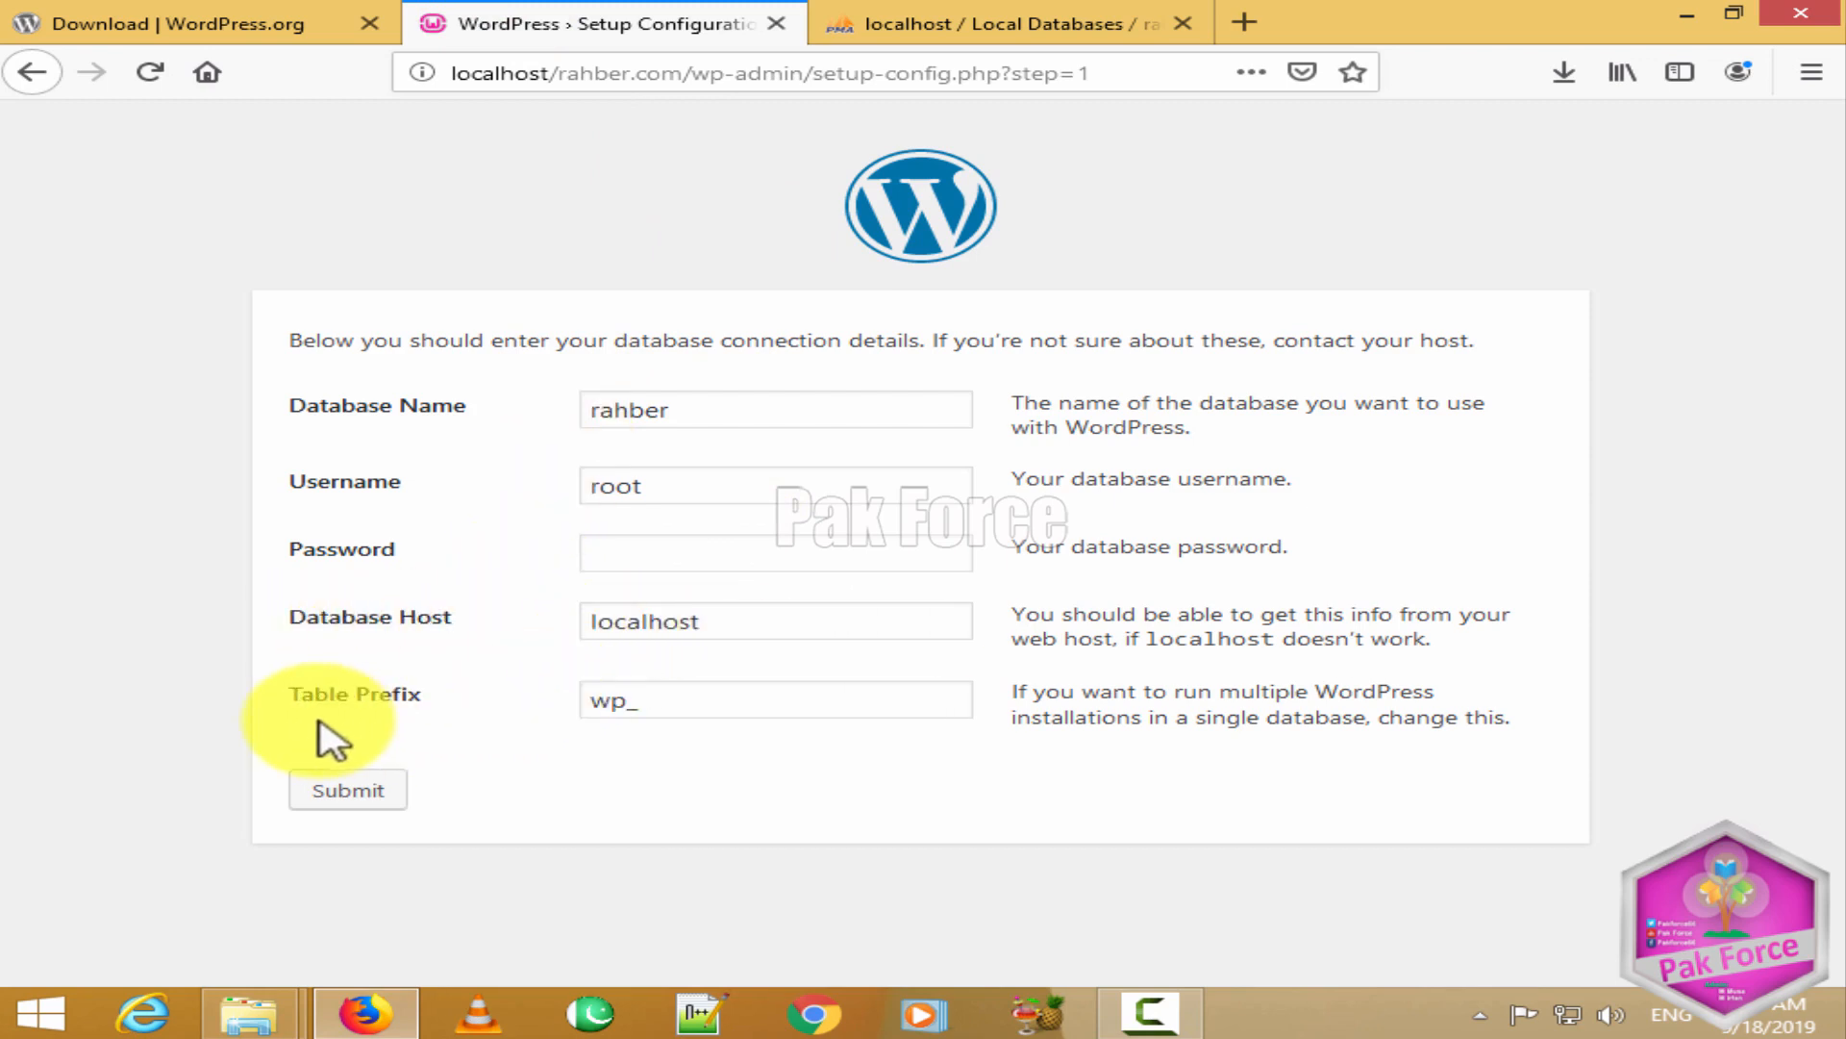
Step: Confirm the empty rahber database in phpMyAdmin and keep the wp_ table prefix
double_click(642, 714)
left_click(1001, 20)
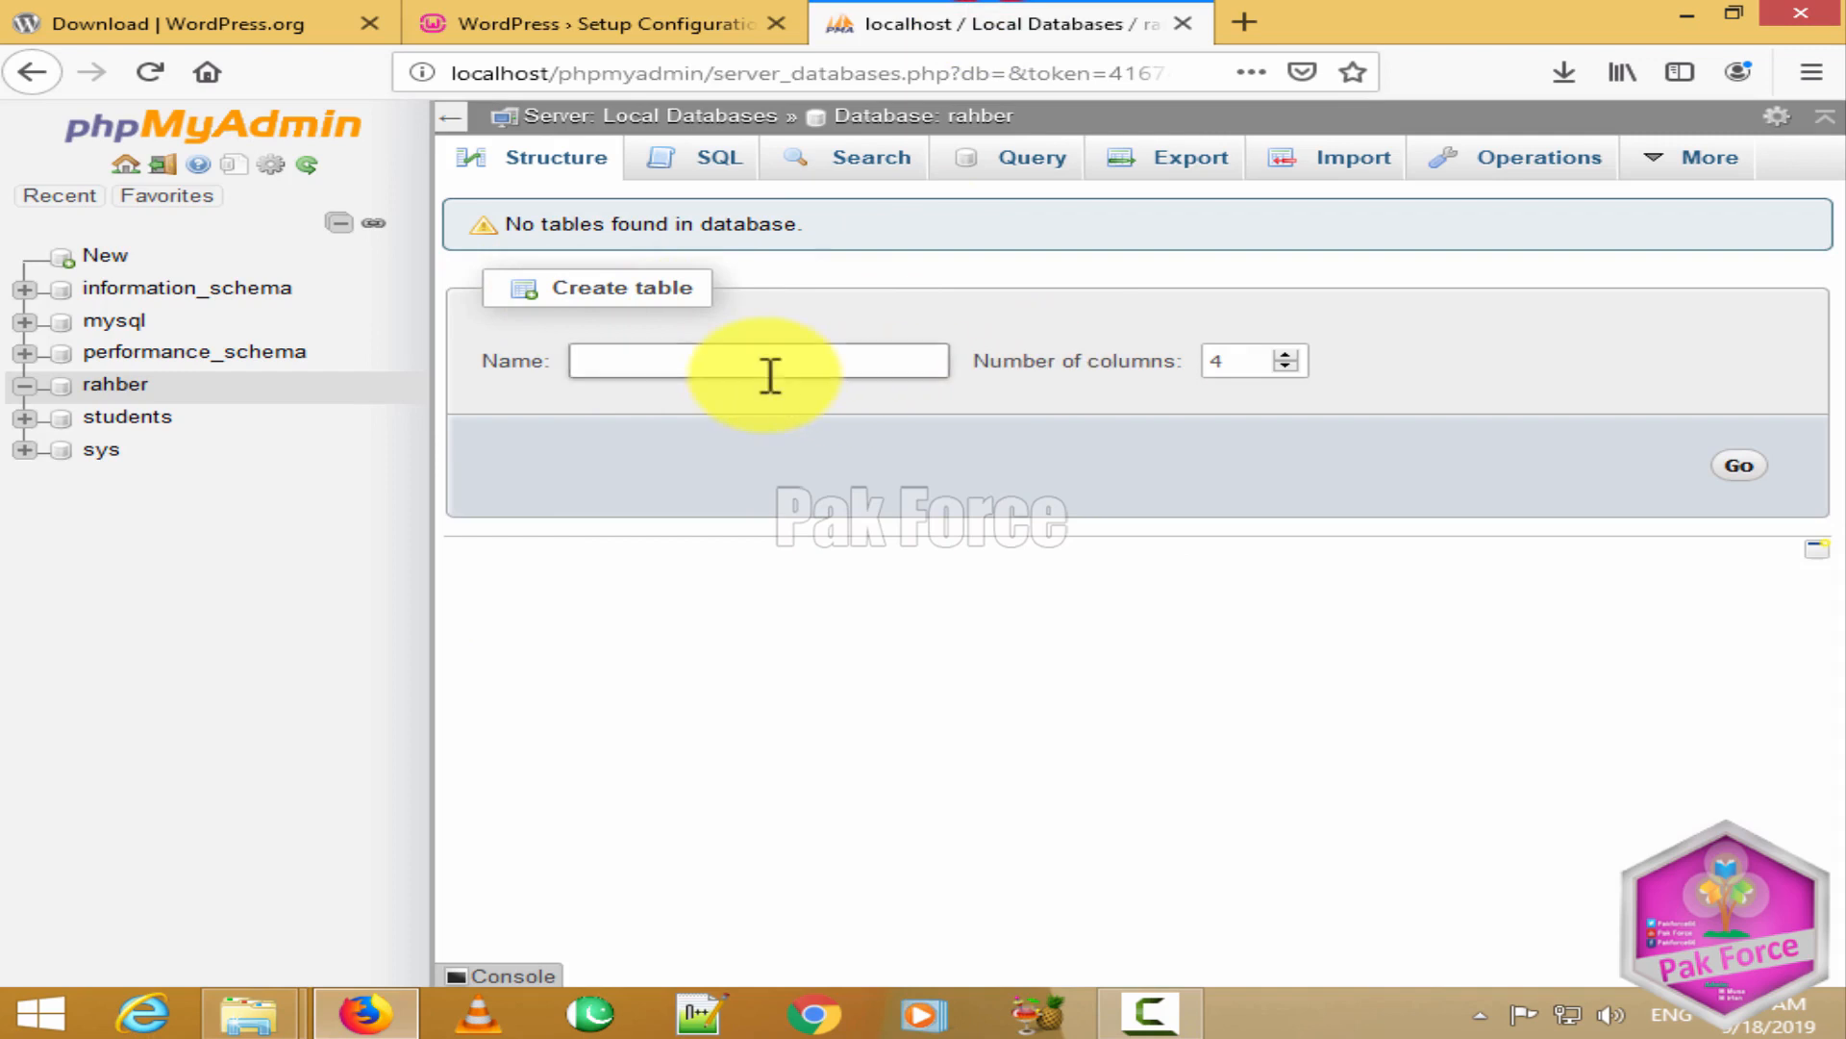
left_click(620, 21)
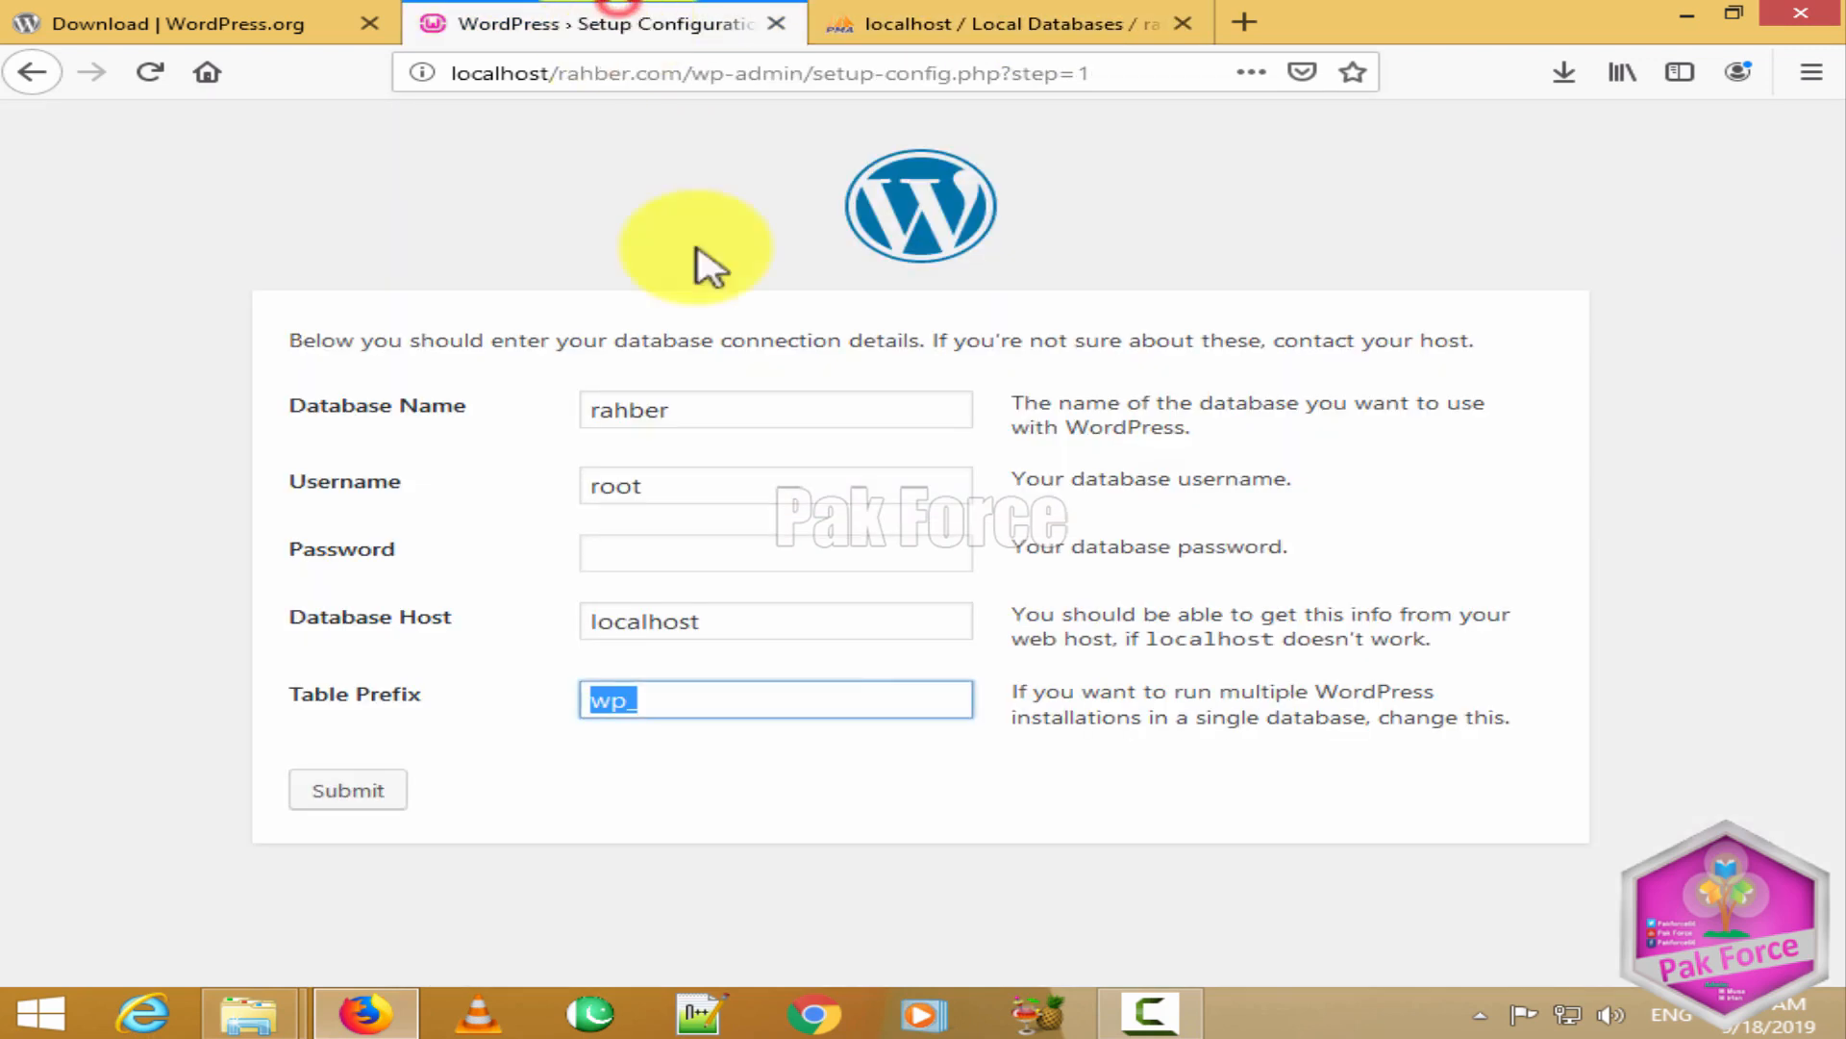
left_click(630, 715)
left_click(680, 786)
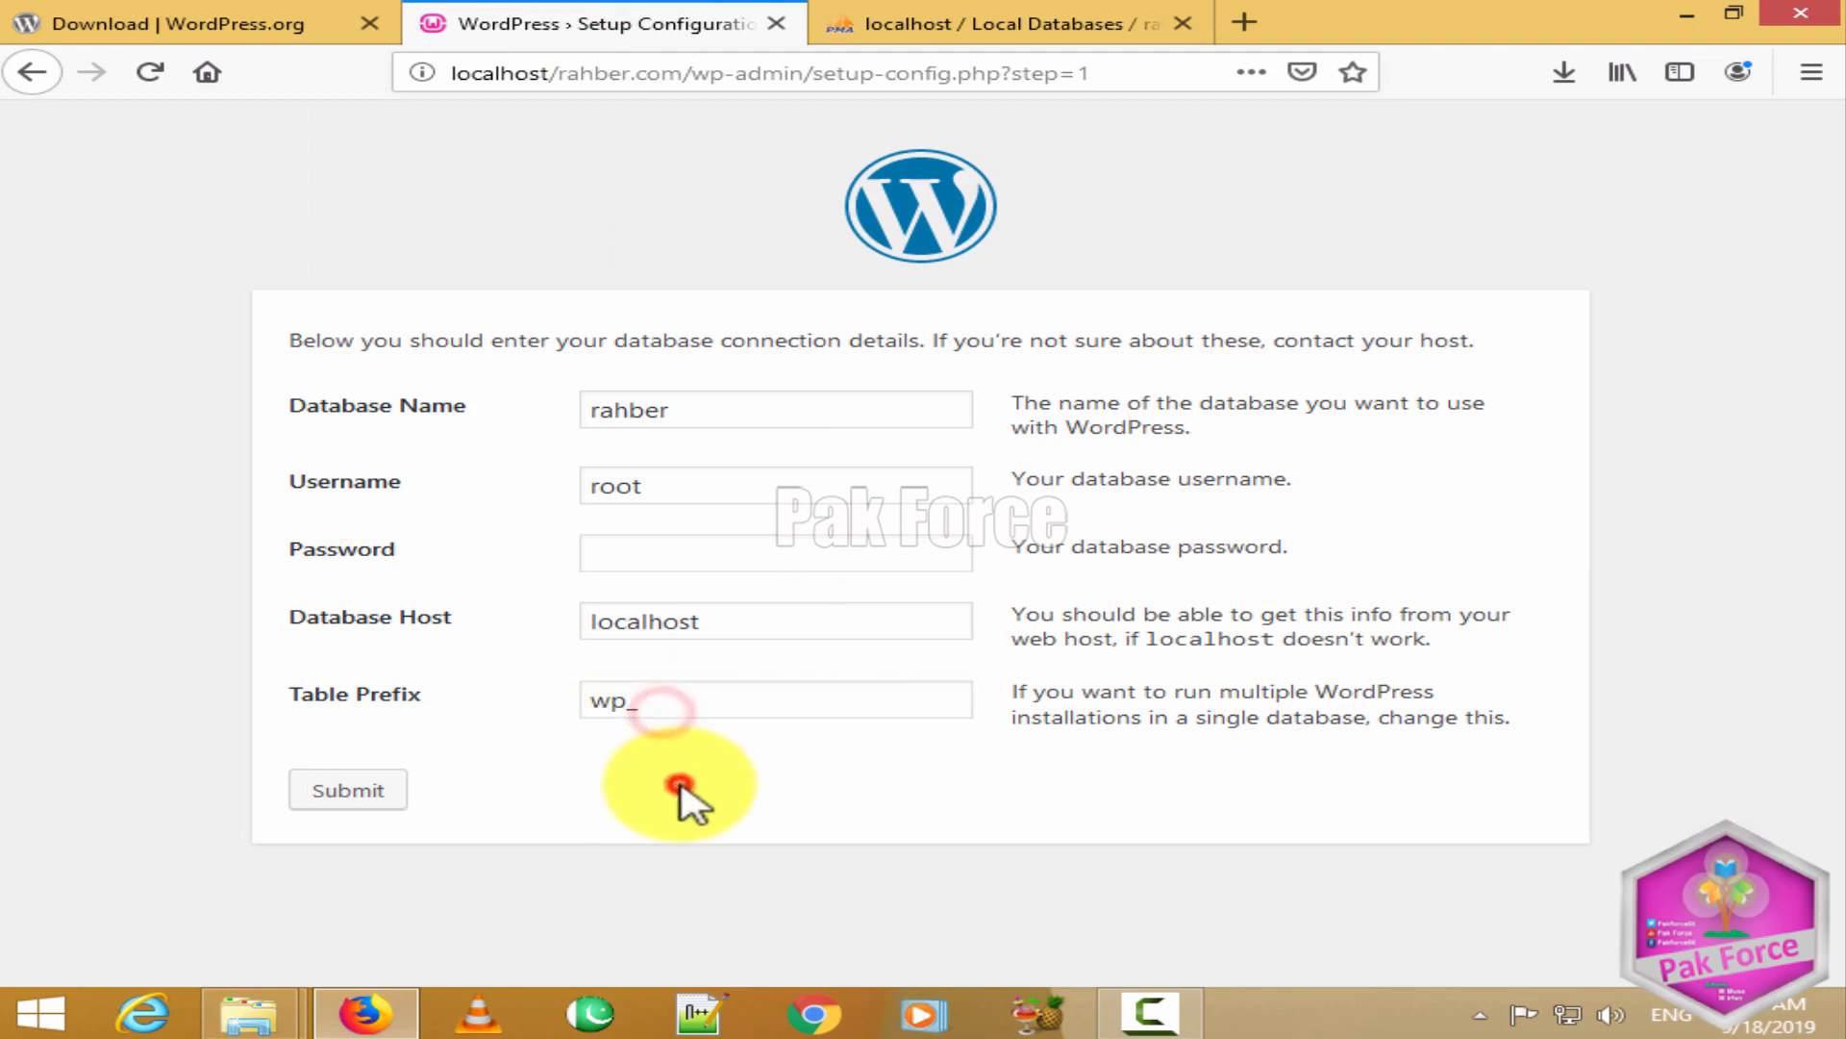
Step: Submit the database details and run the WordPress installation
left_click(338, 787)
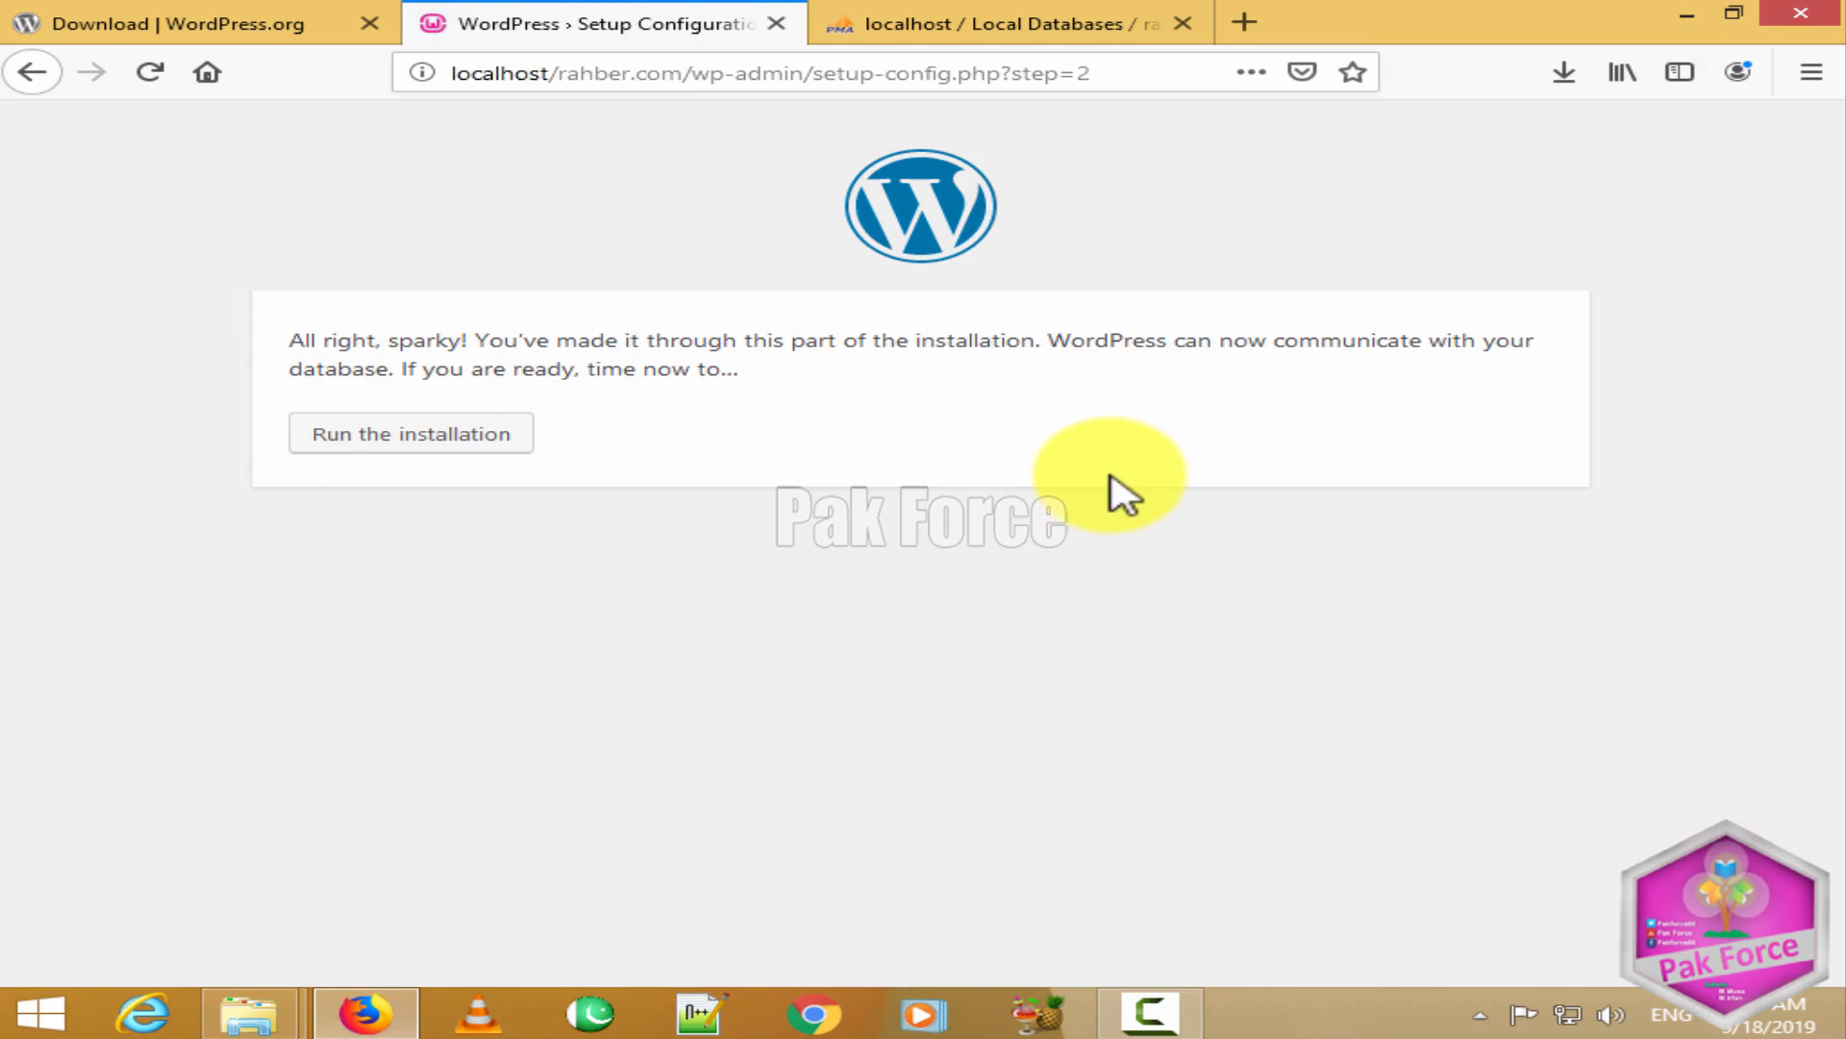
left_click(399, 433)
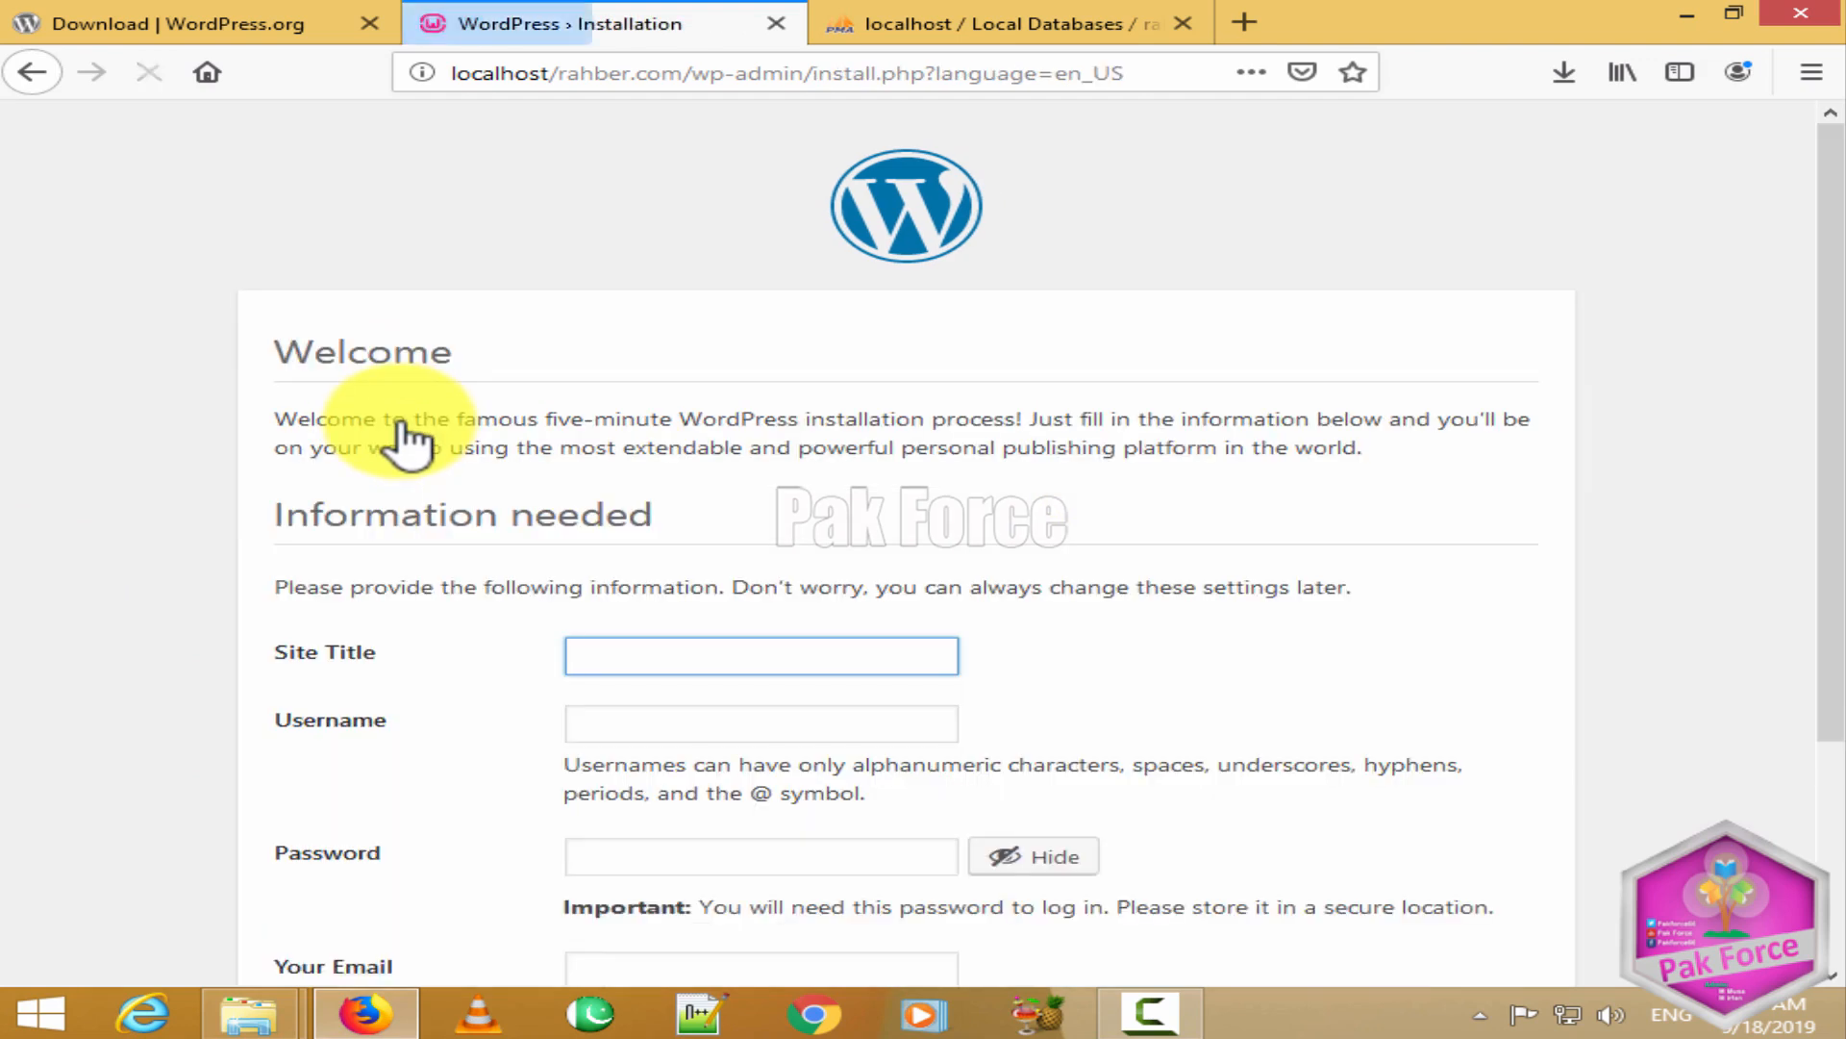
Step: Enter site title Rahber Academy and username admin
scroll(1116, 596, "down", 3)
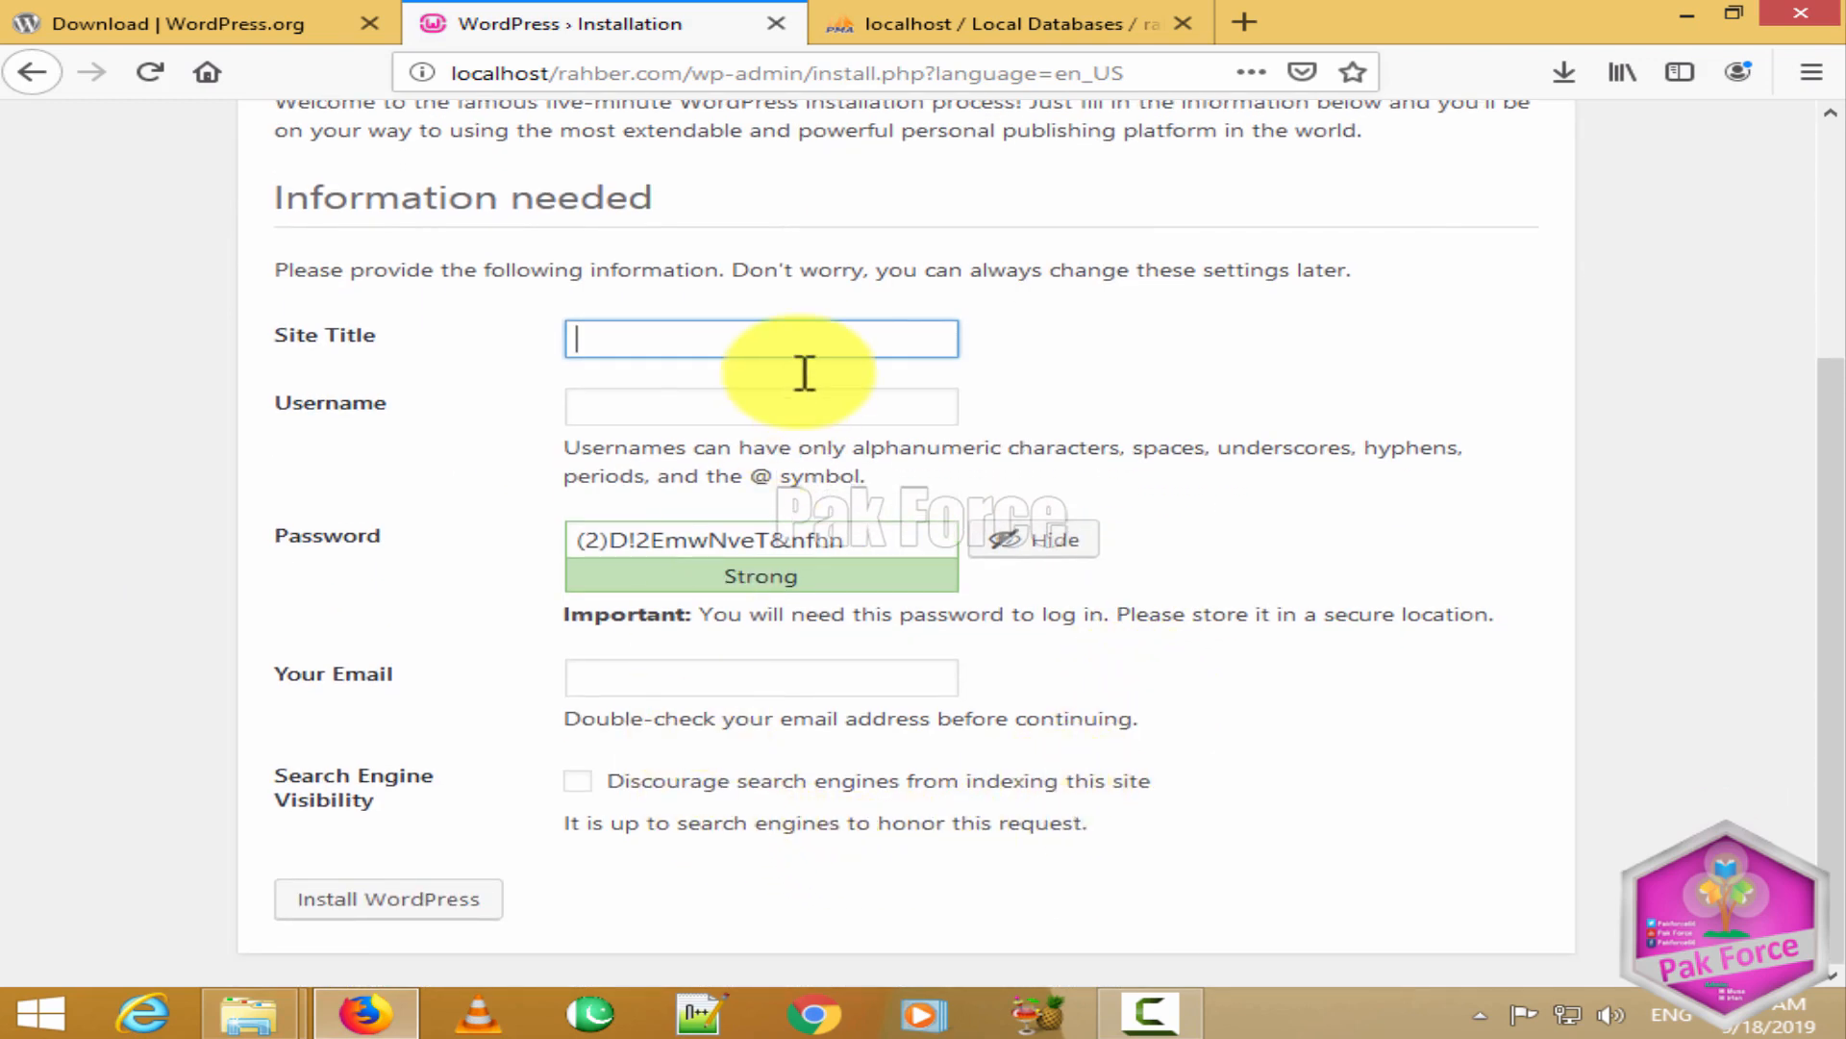
left_click(746, 337)
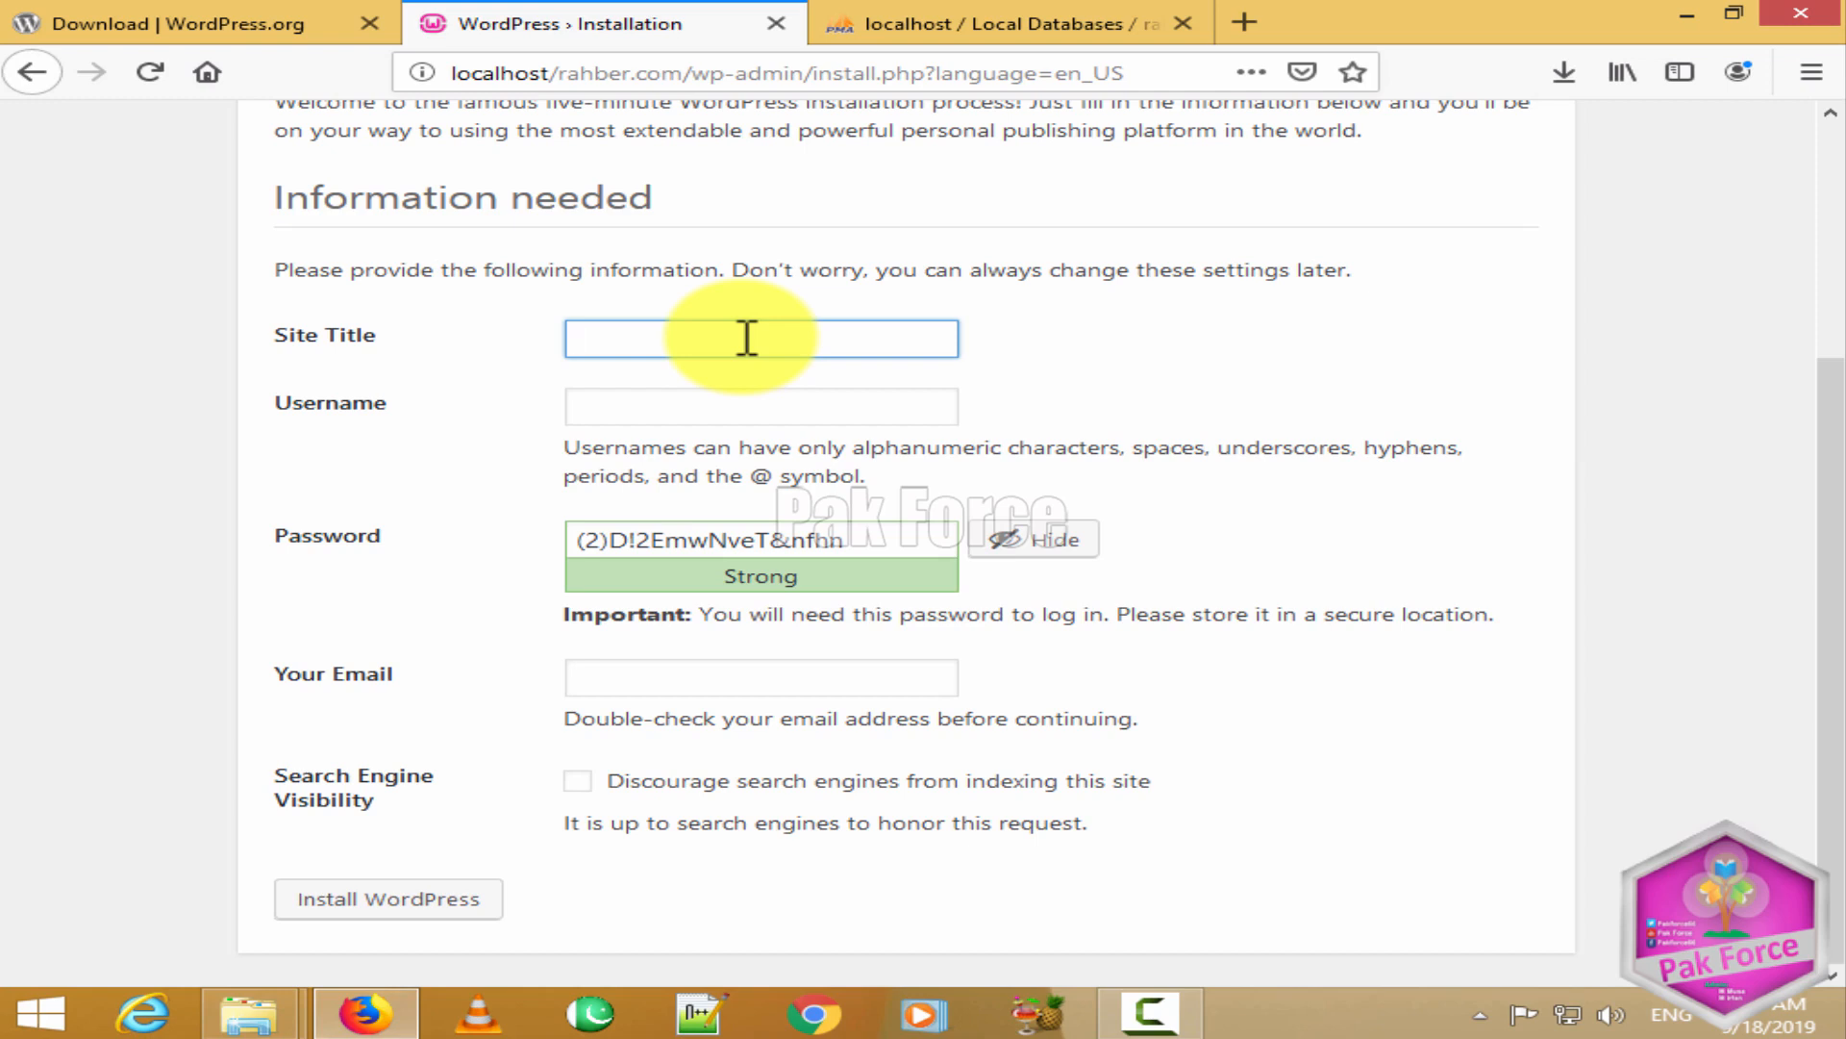
type("Rahber Academy")
left_click(1093, 356)
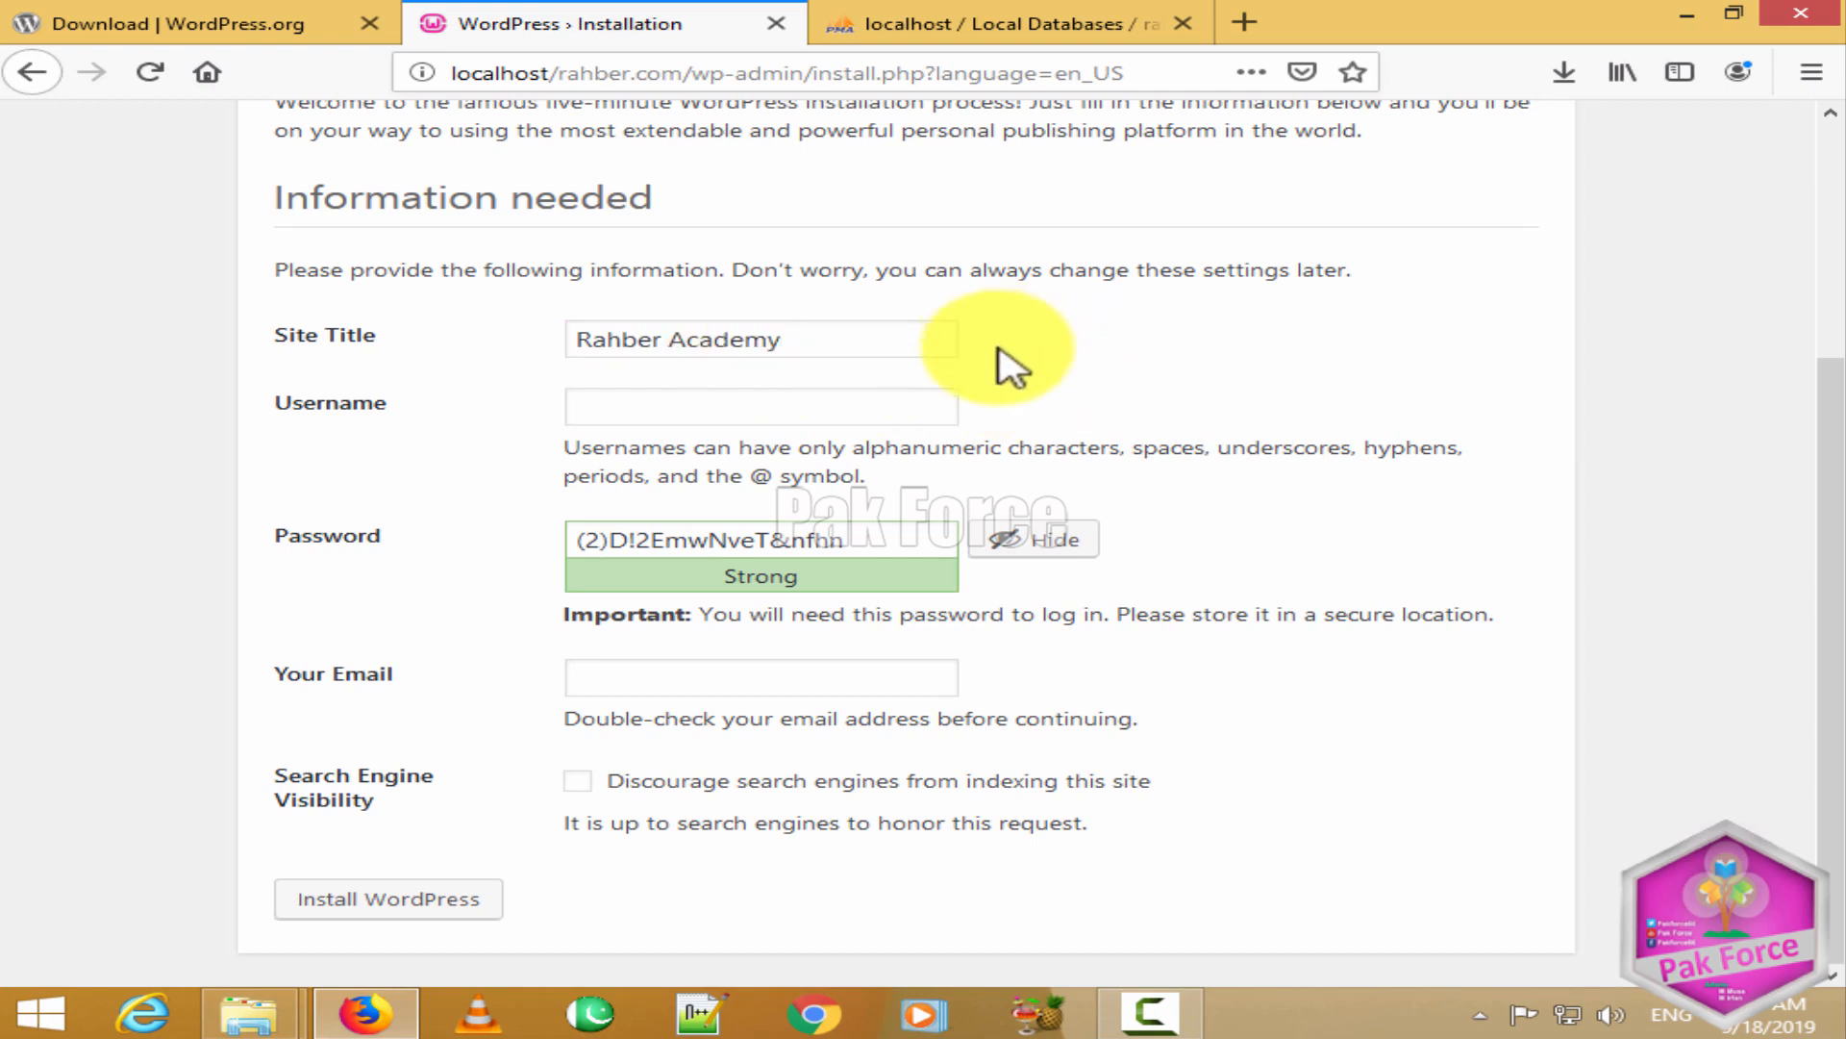
left_click(861, 408)
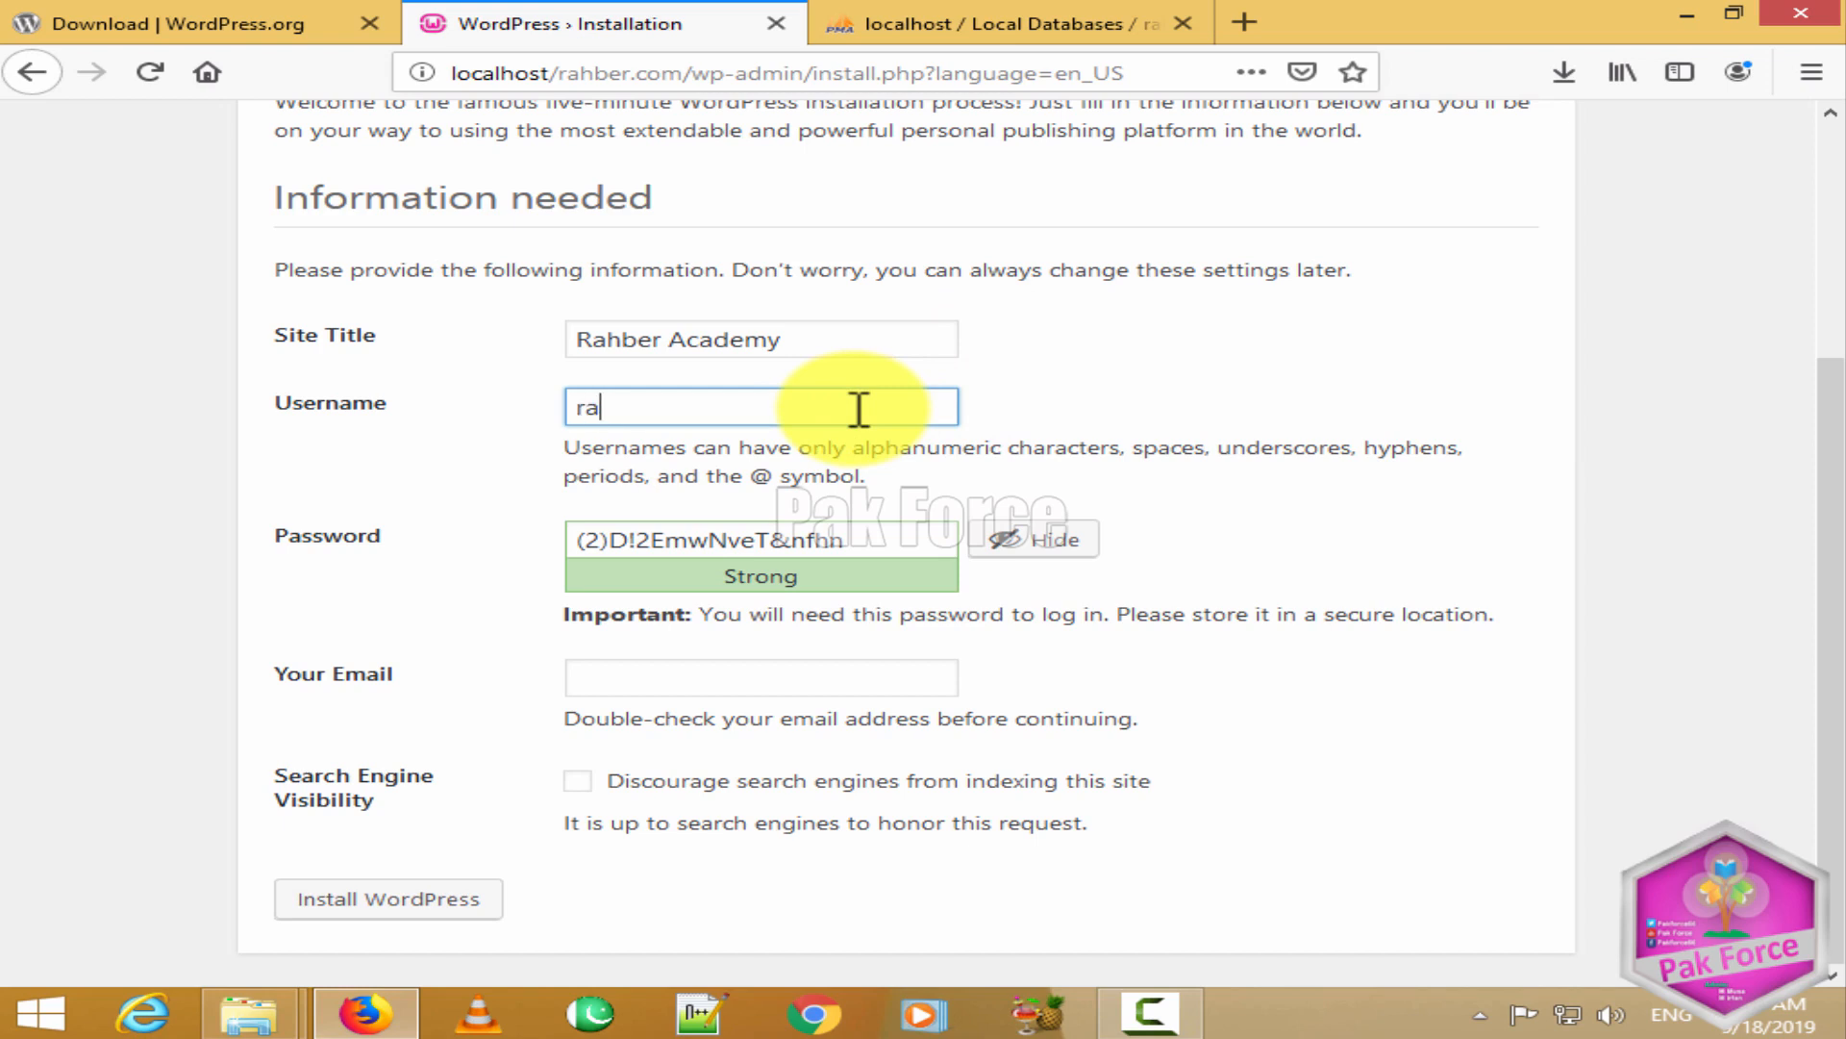
type("rahberacademy")
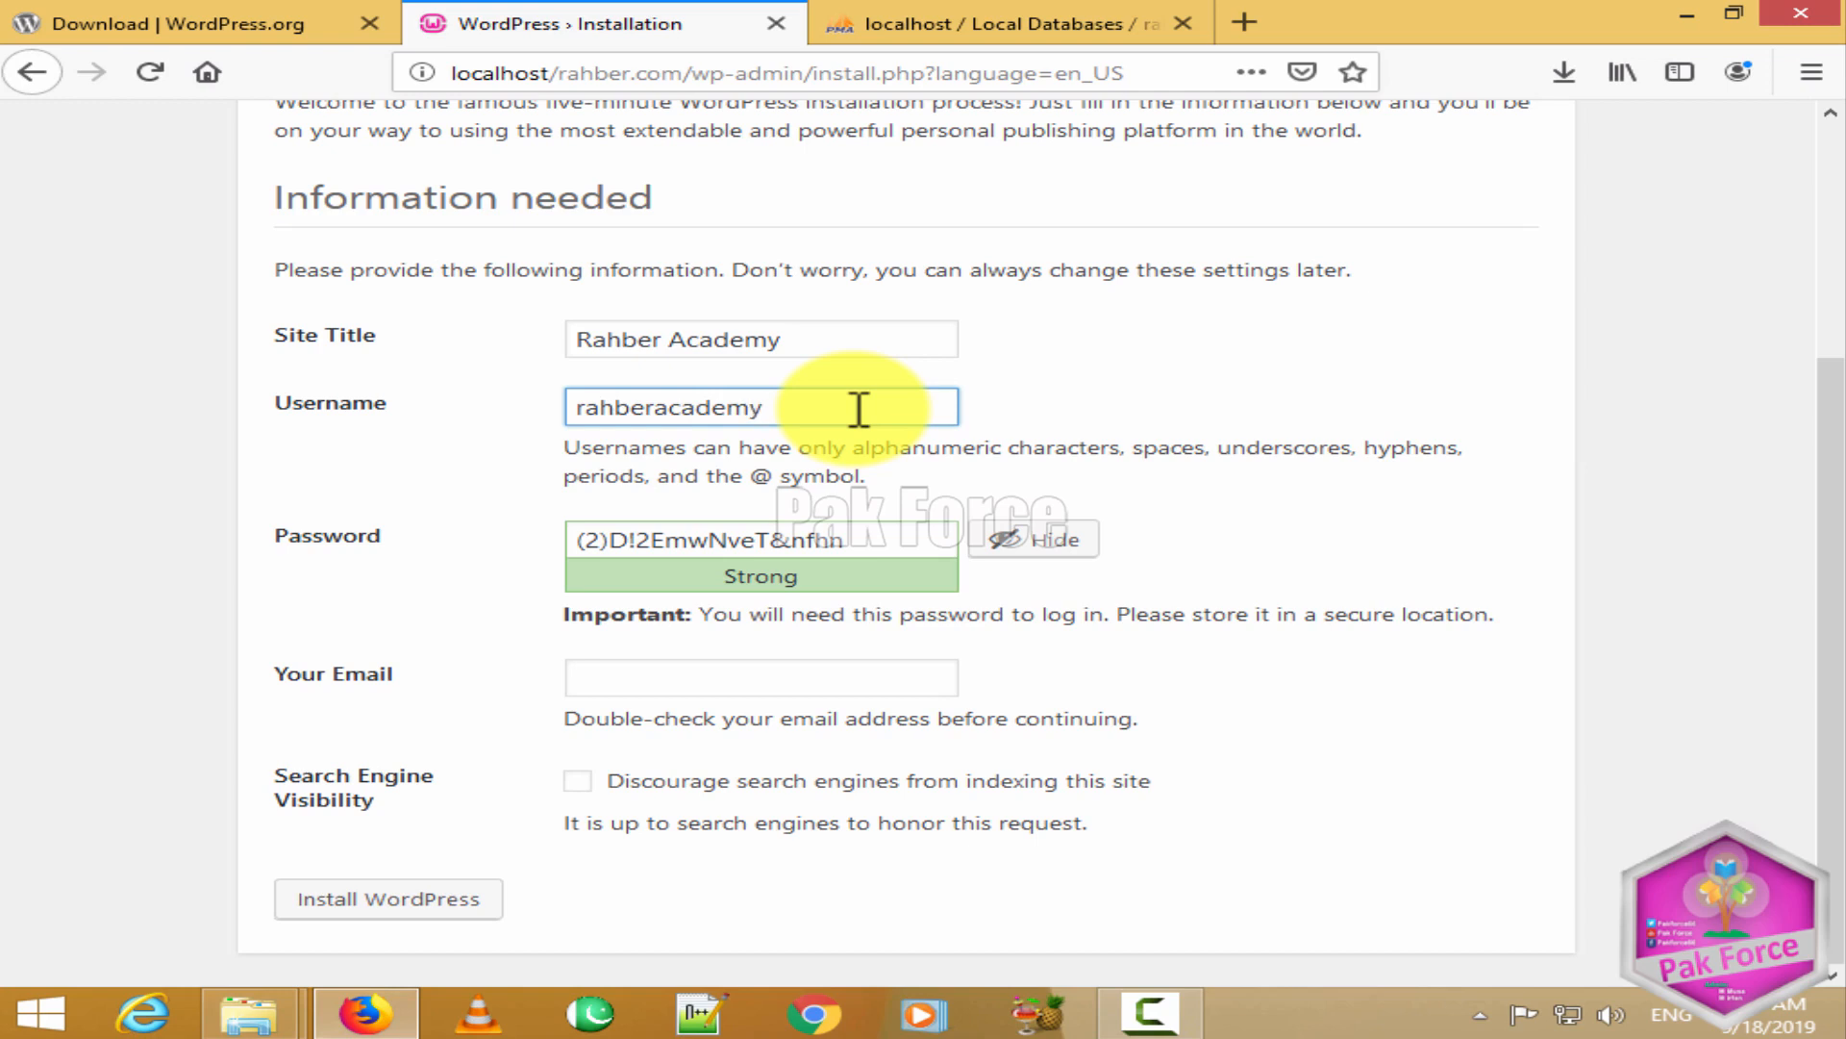
key("BackSpace")
key("BackSpace")
key("BackSpace")
key("BackSpace")
key("BackSpace")
key("BackSpace")
key("BackSpace")
key("BackSpace")
key("BackSpace")
key("BackSpace")
key("BackSpace")
key("BackSpace")
type("ad")
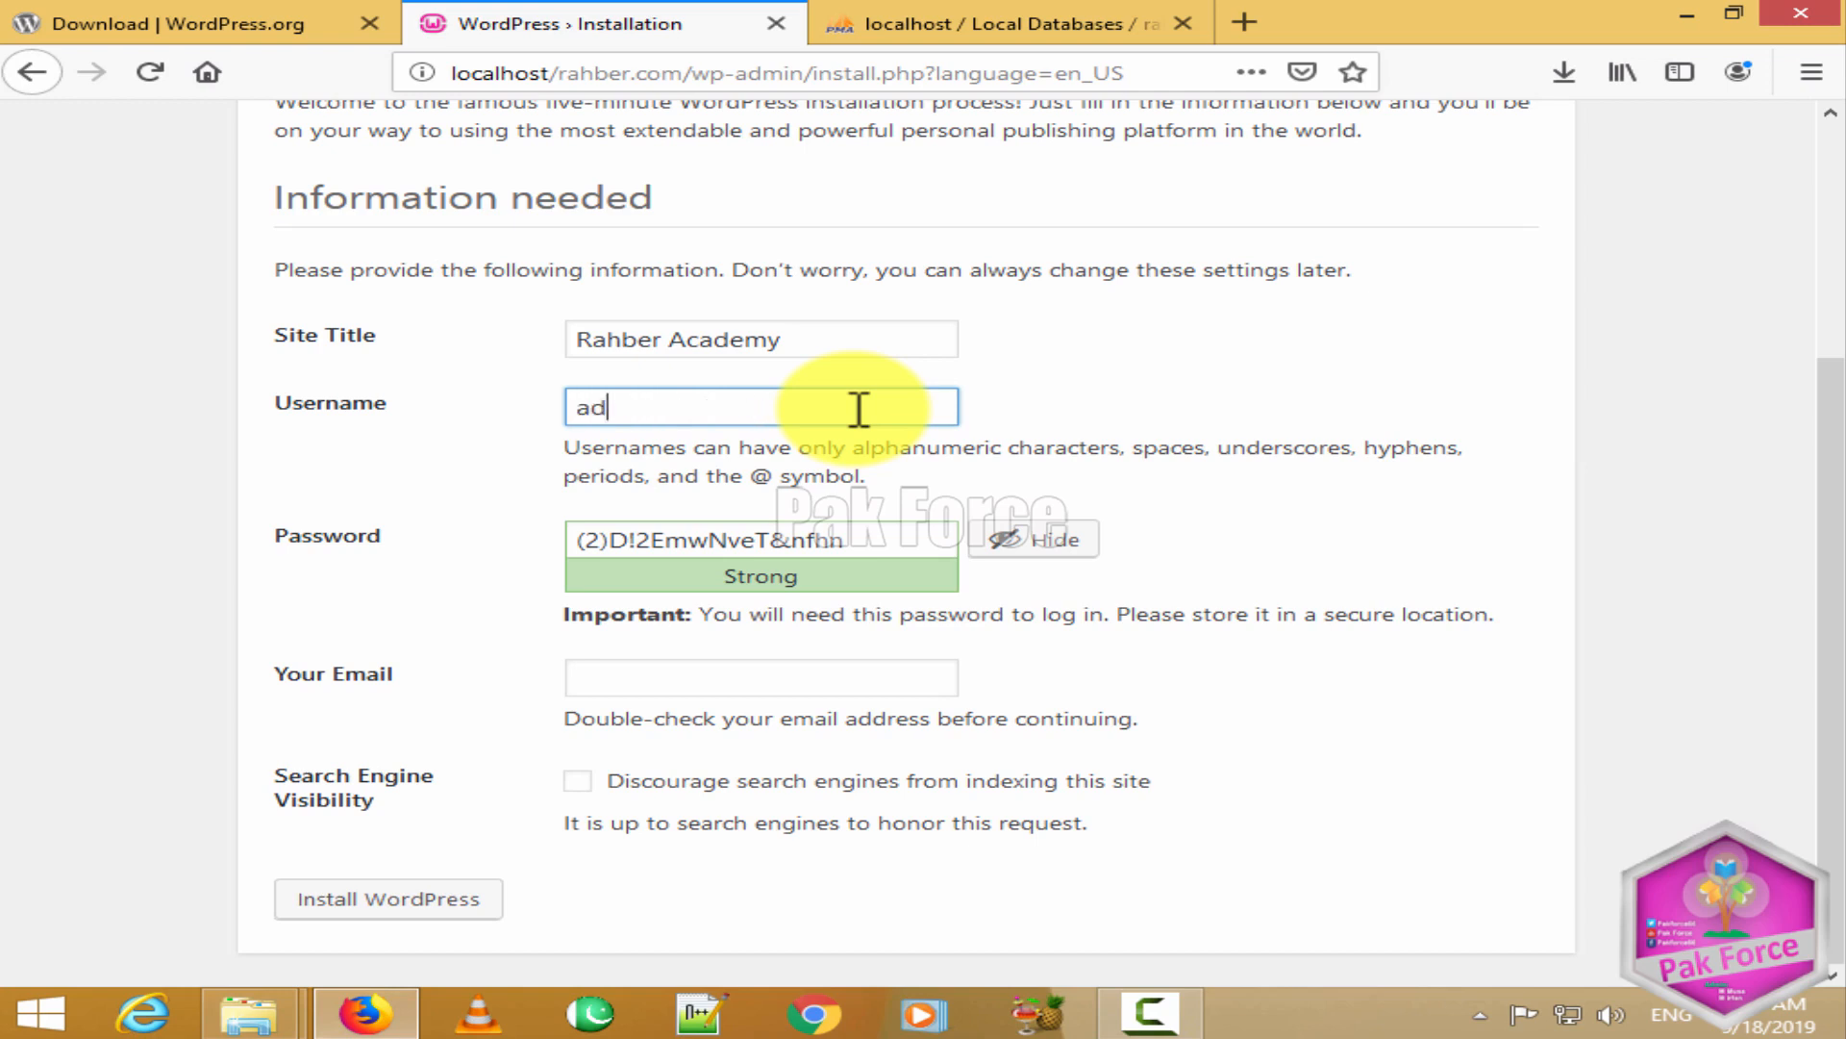
type("min")
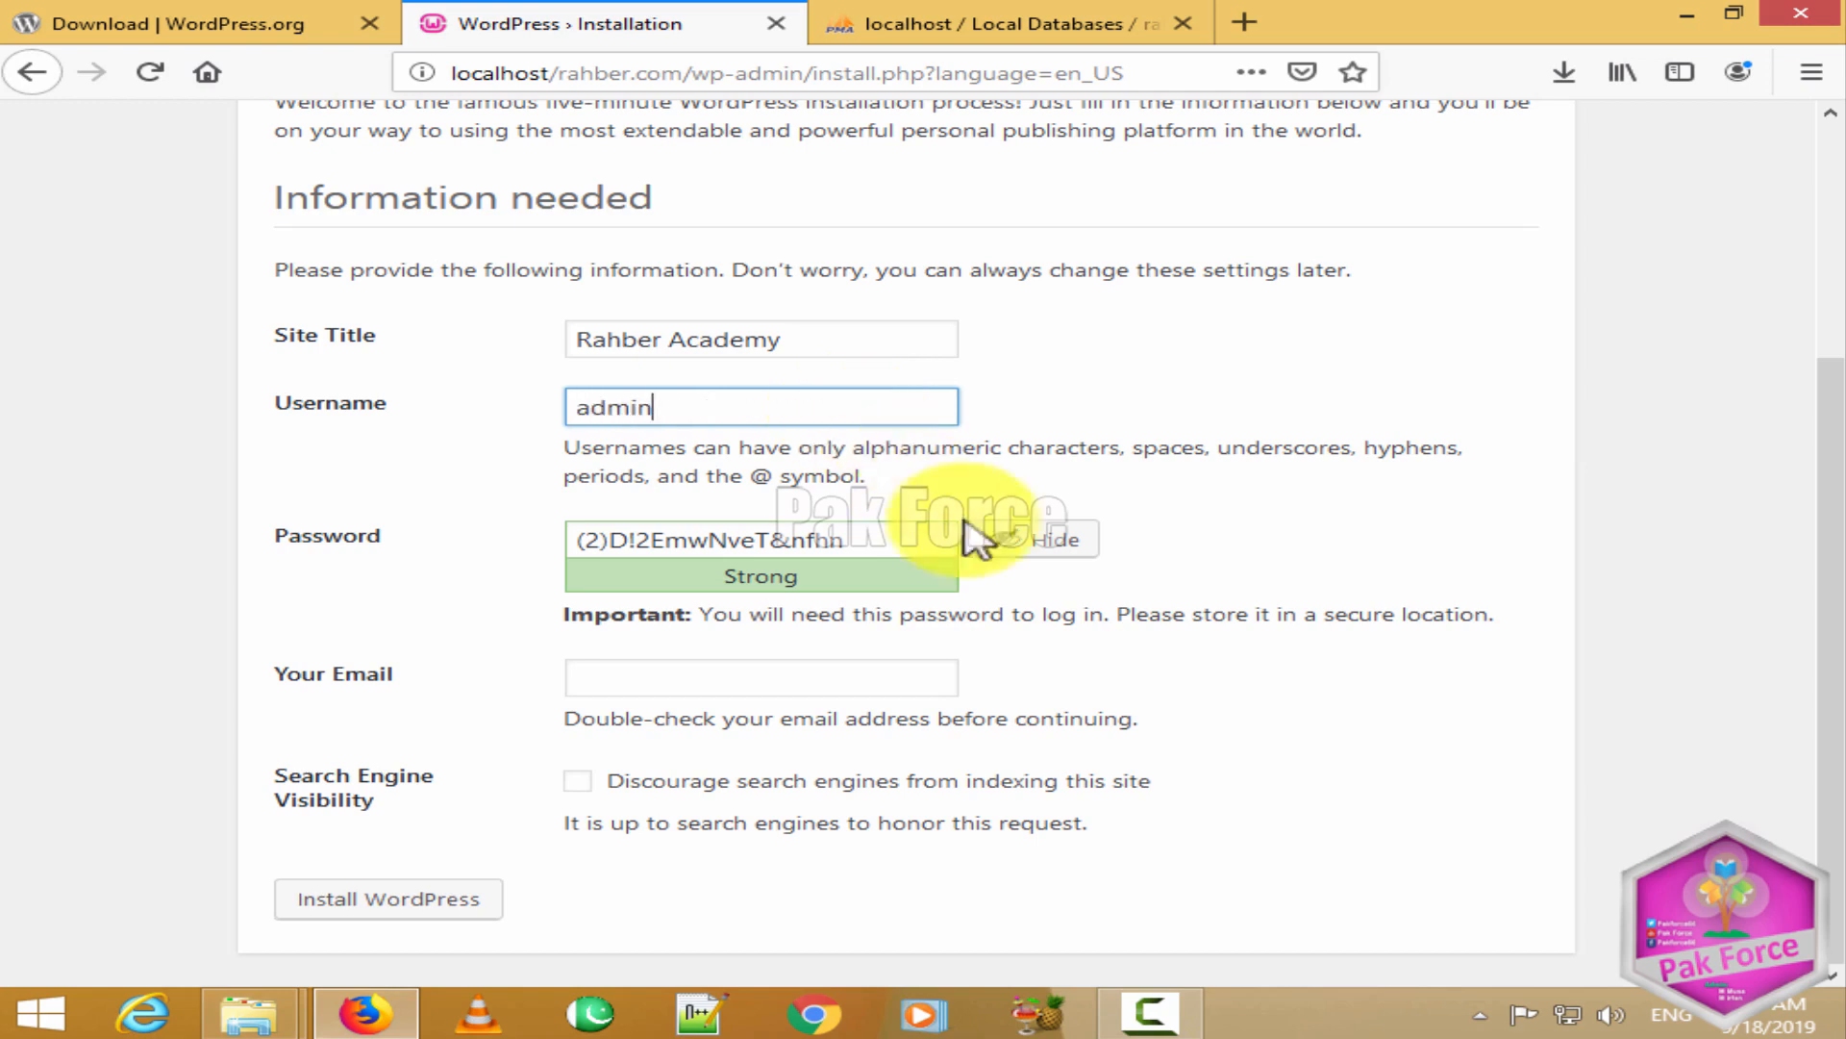
Step: Replace the suggested password with a weak one and confirm its use
left_click_drag(900, 539, 507, 540)
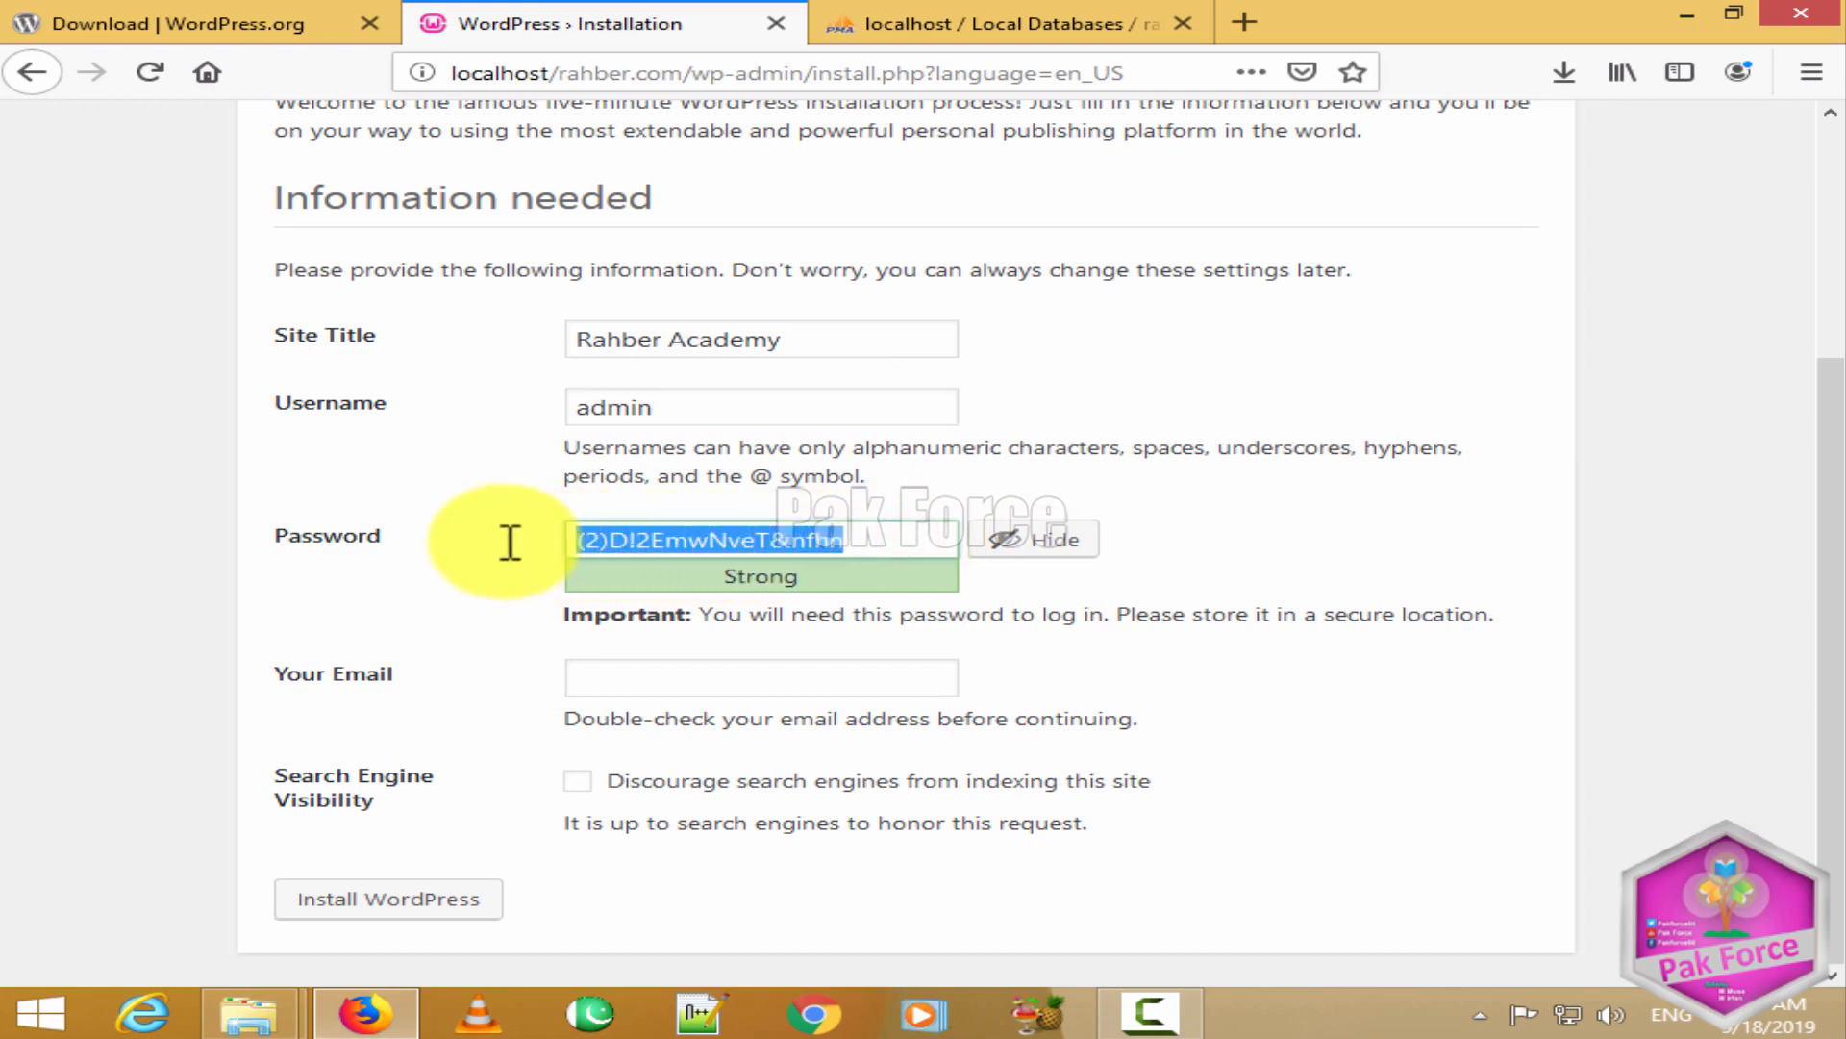
key("BackSpace")
type("pass")
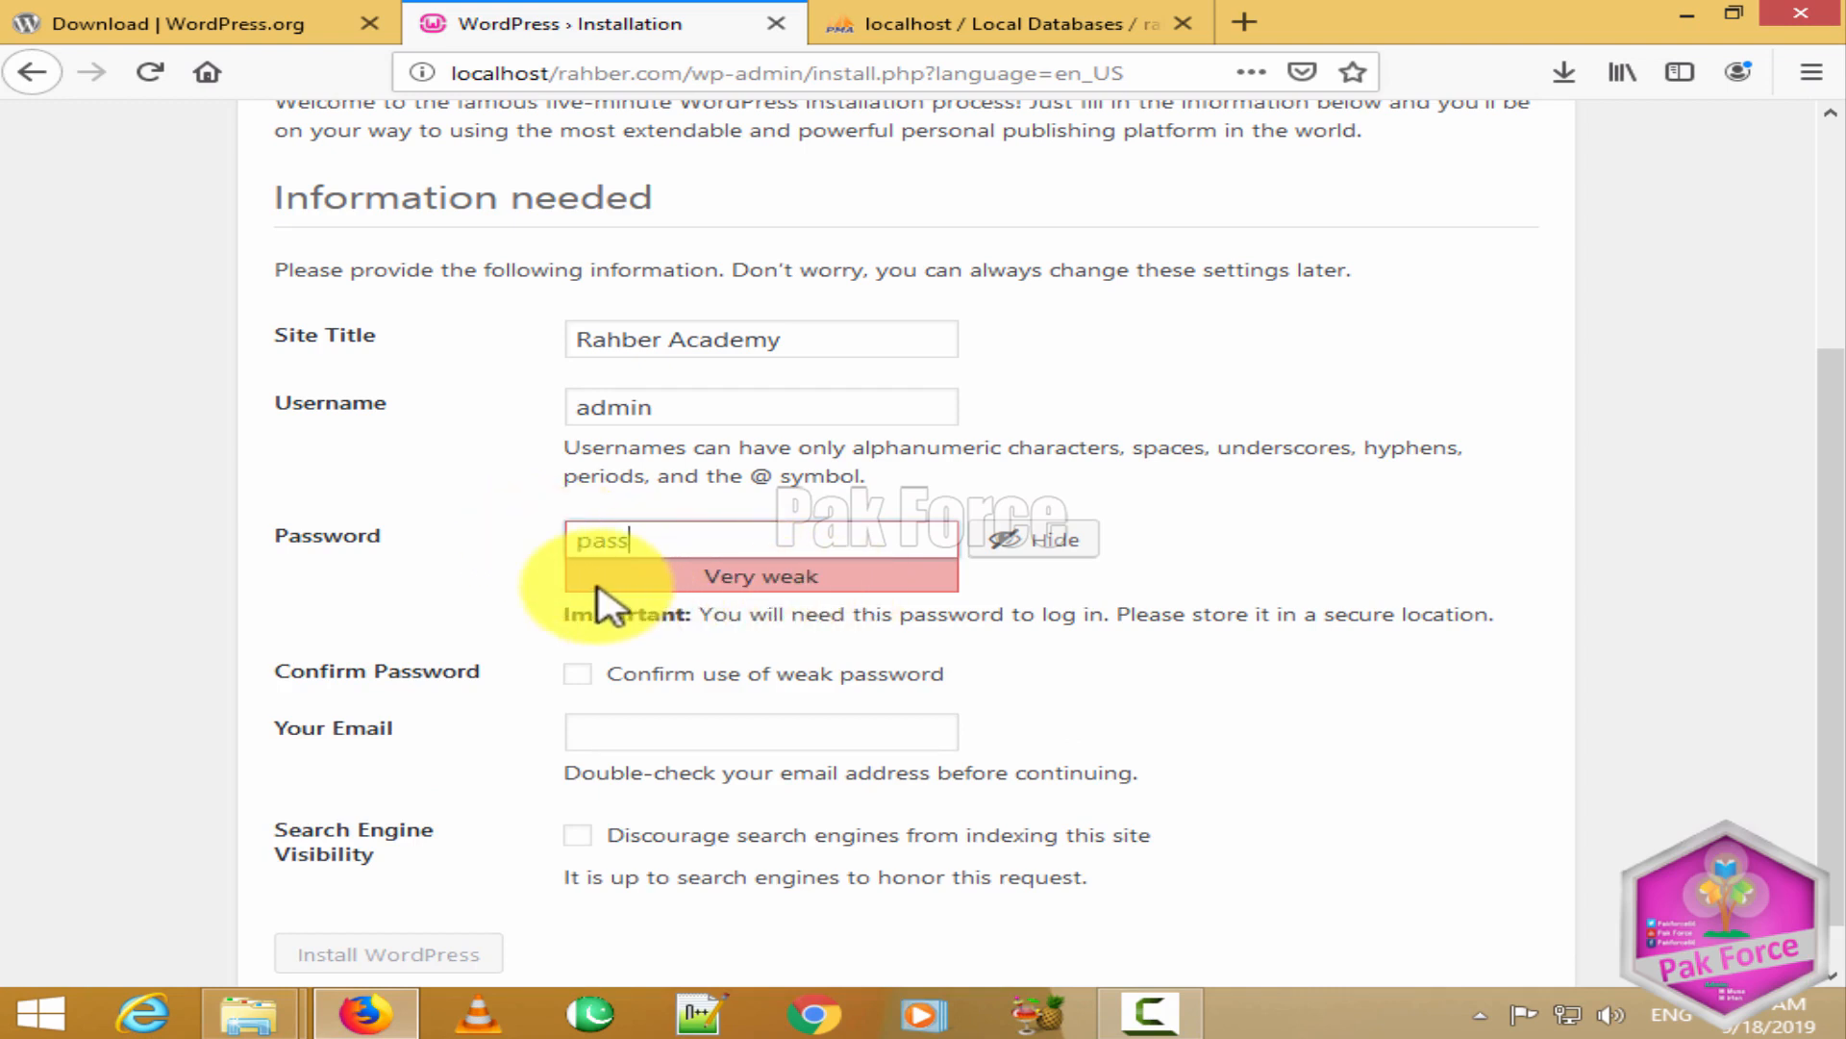
left_click(579, 673)
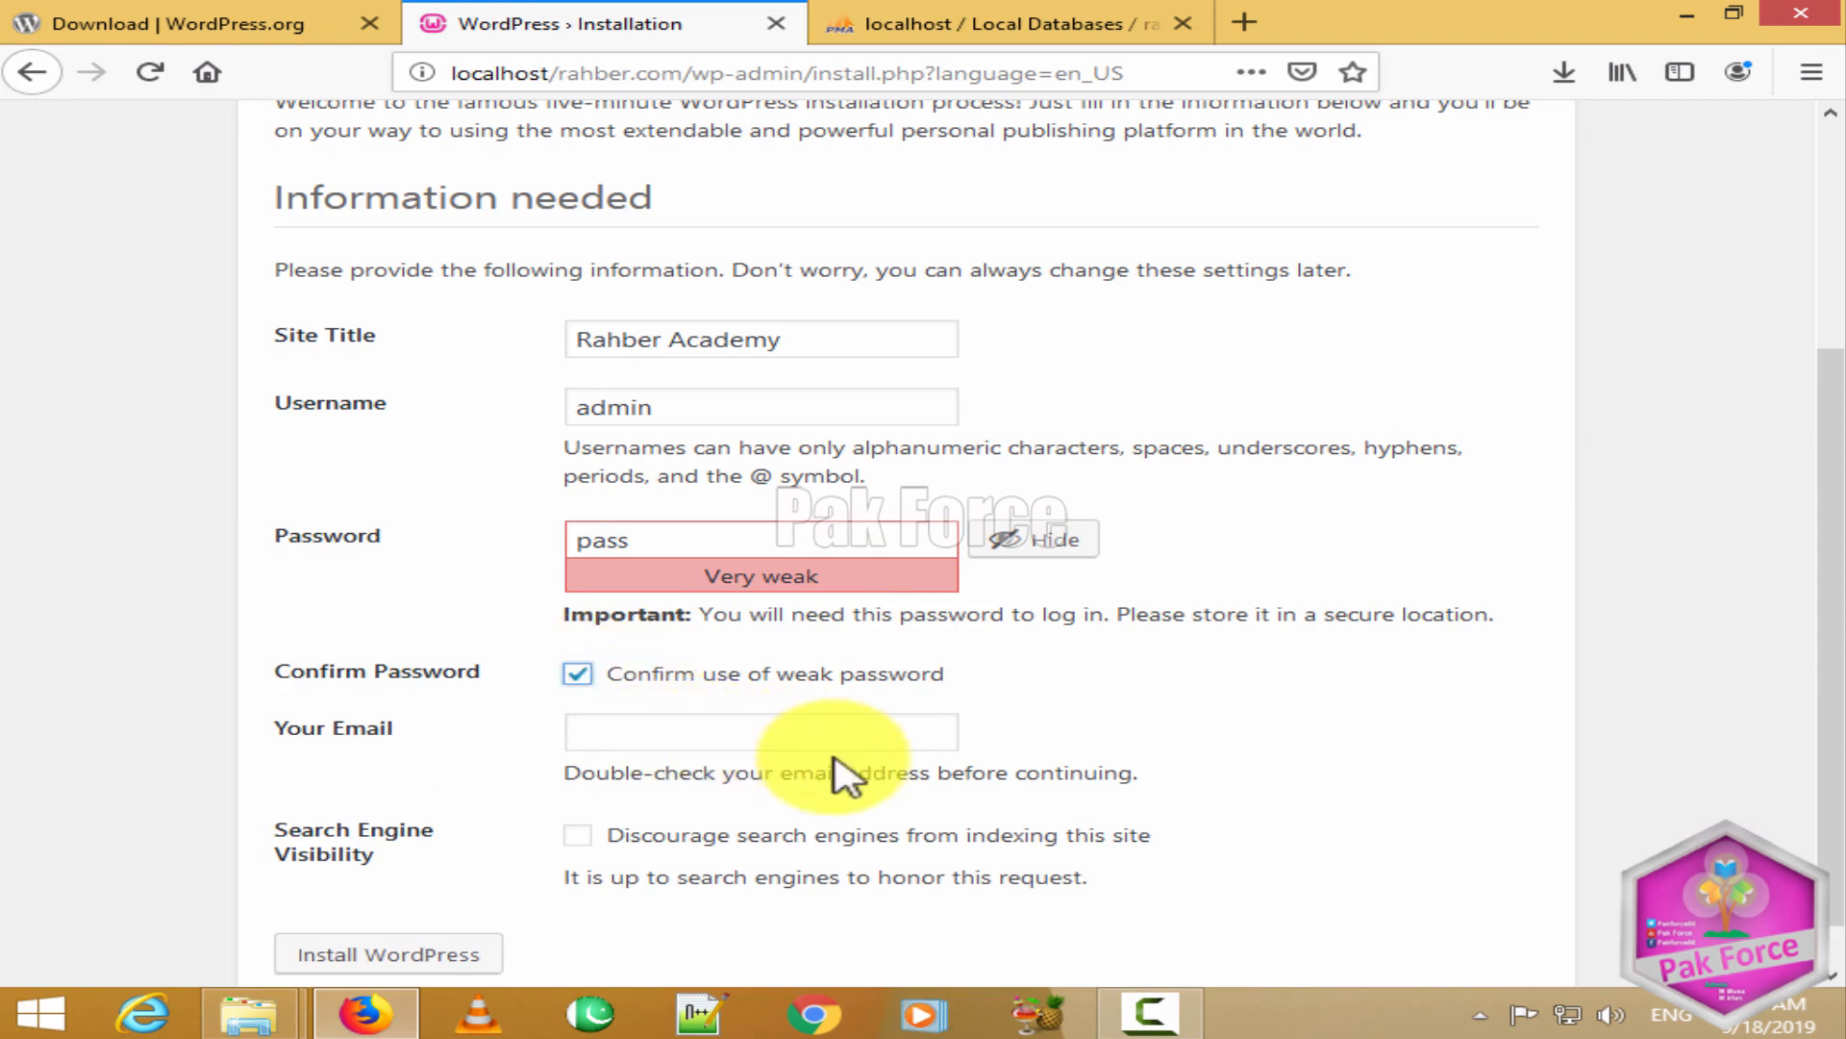
Step: Fill in the admin e-mail address and tick Discourage search engines from indexing
left_click(703, 736)
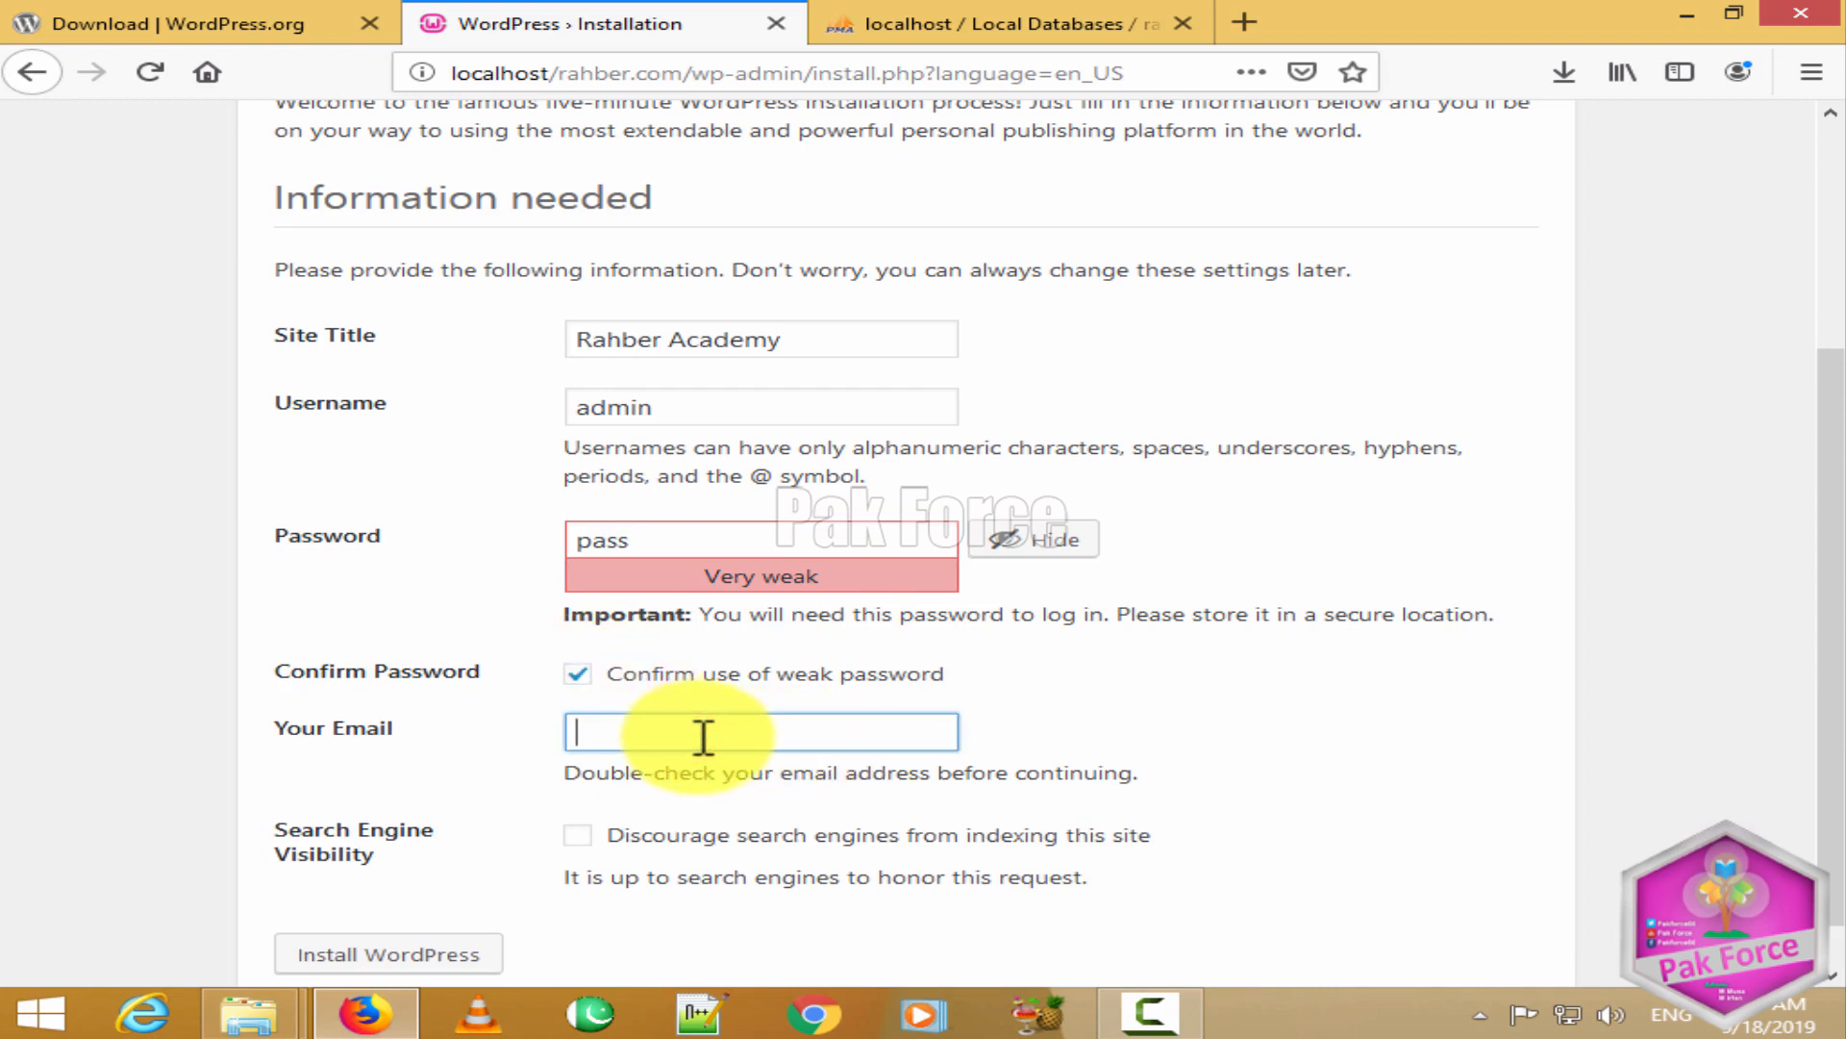
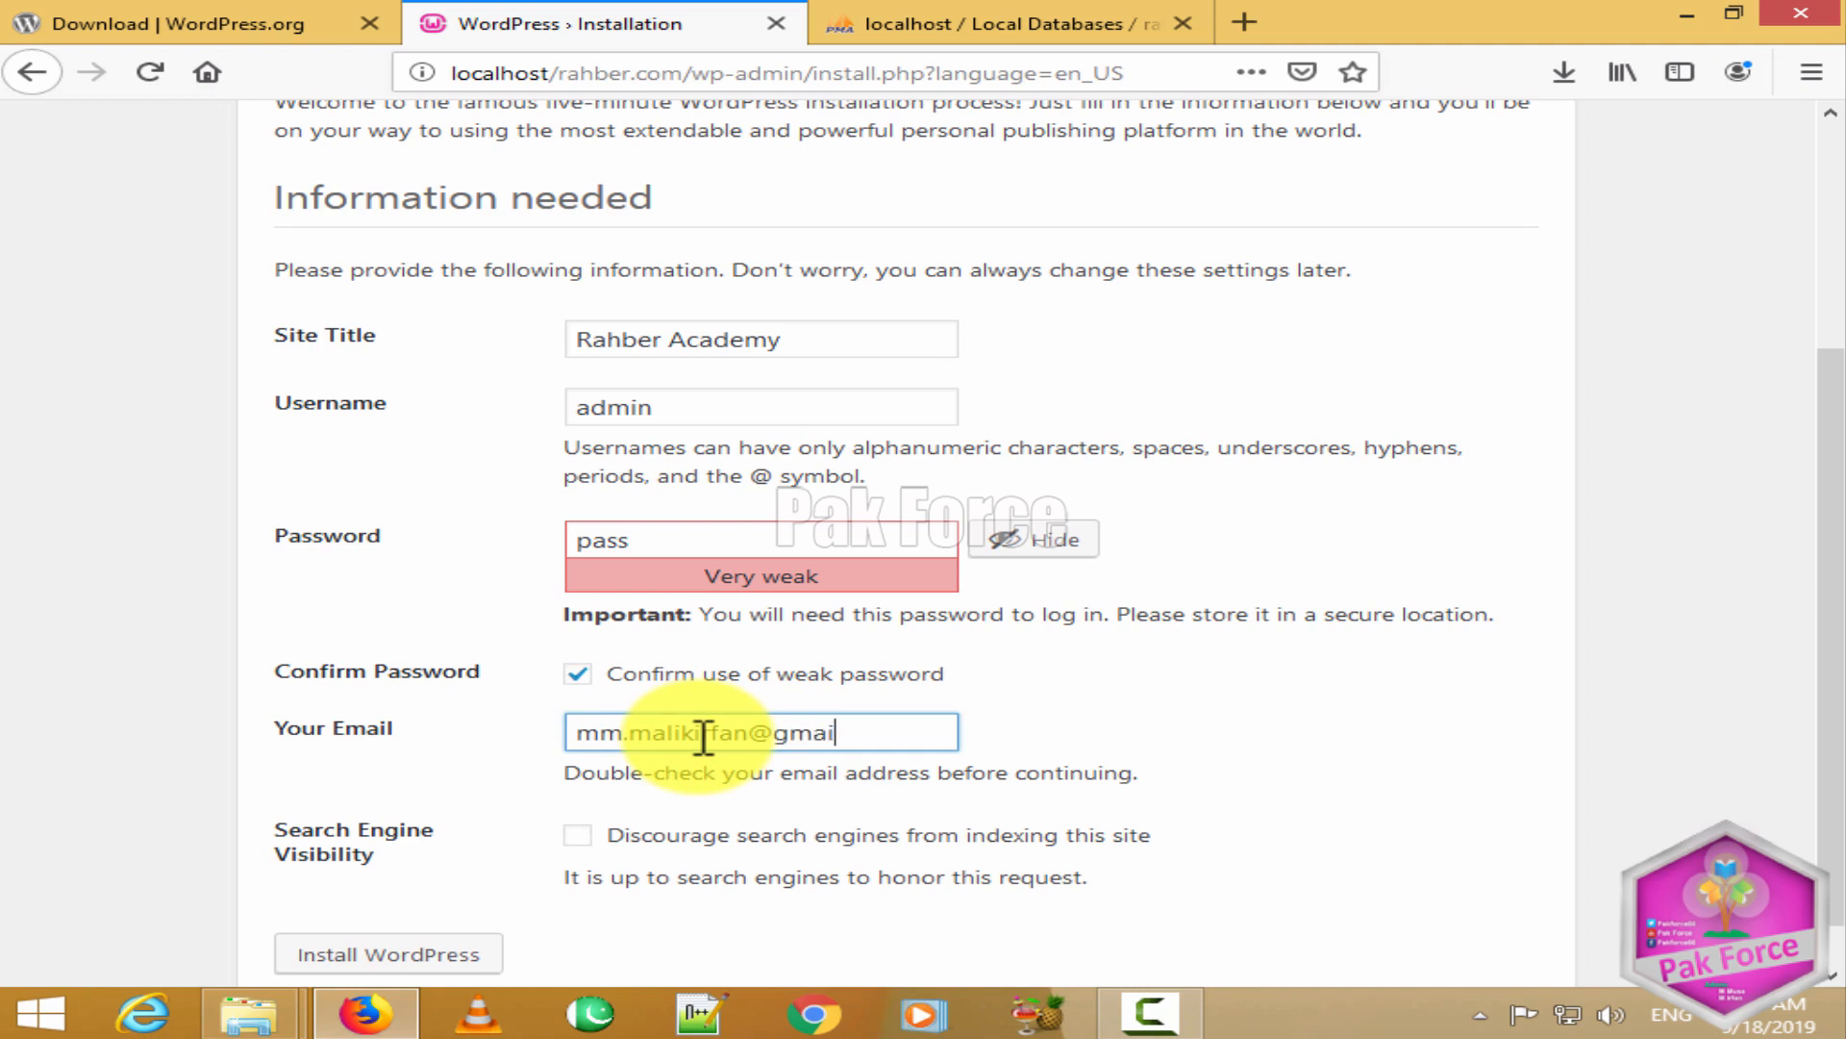
left_click_drag(911, 730, 487, 738)
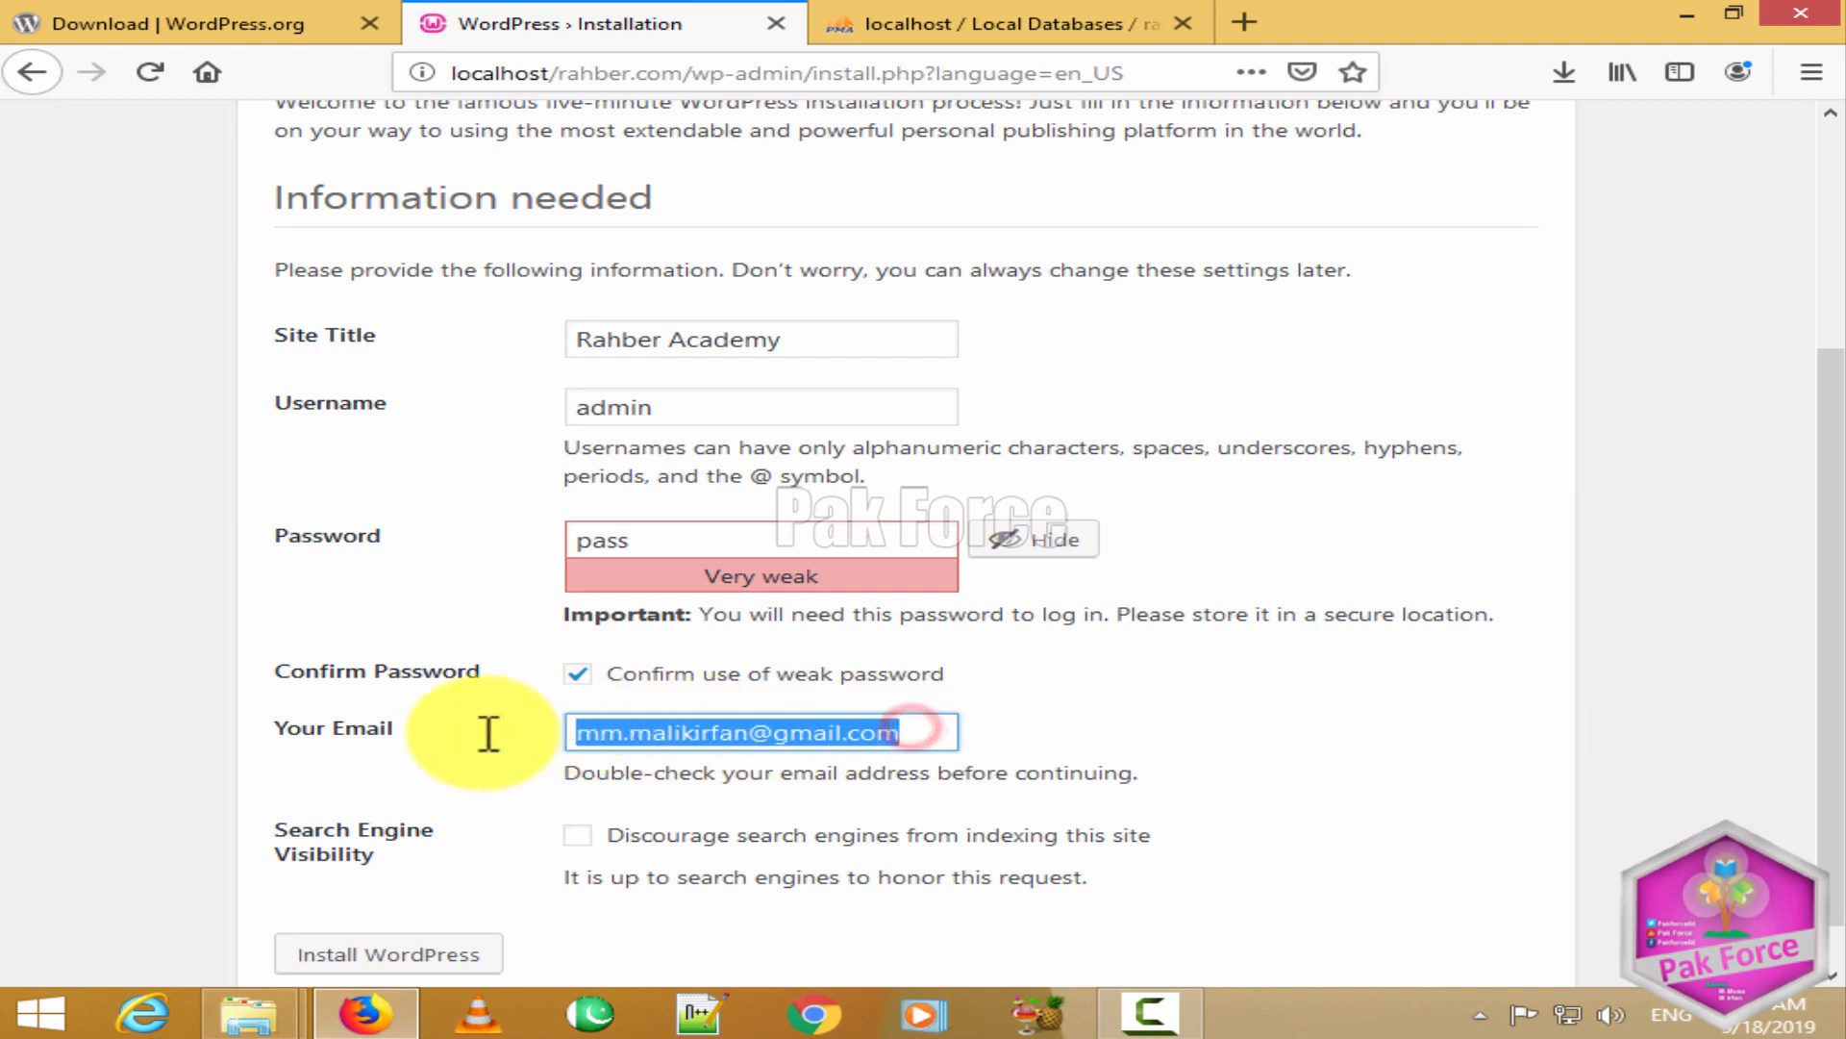
left_click(483, 733)
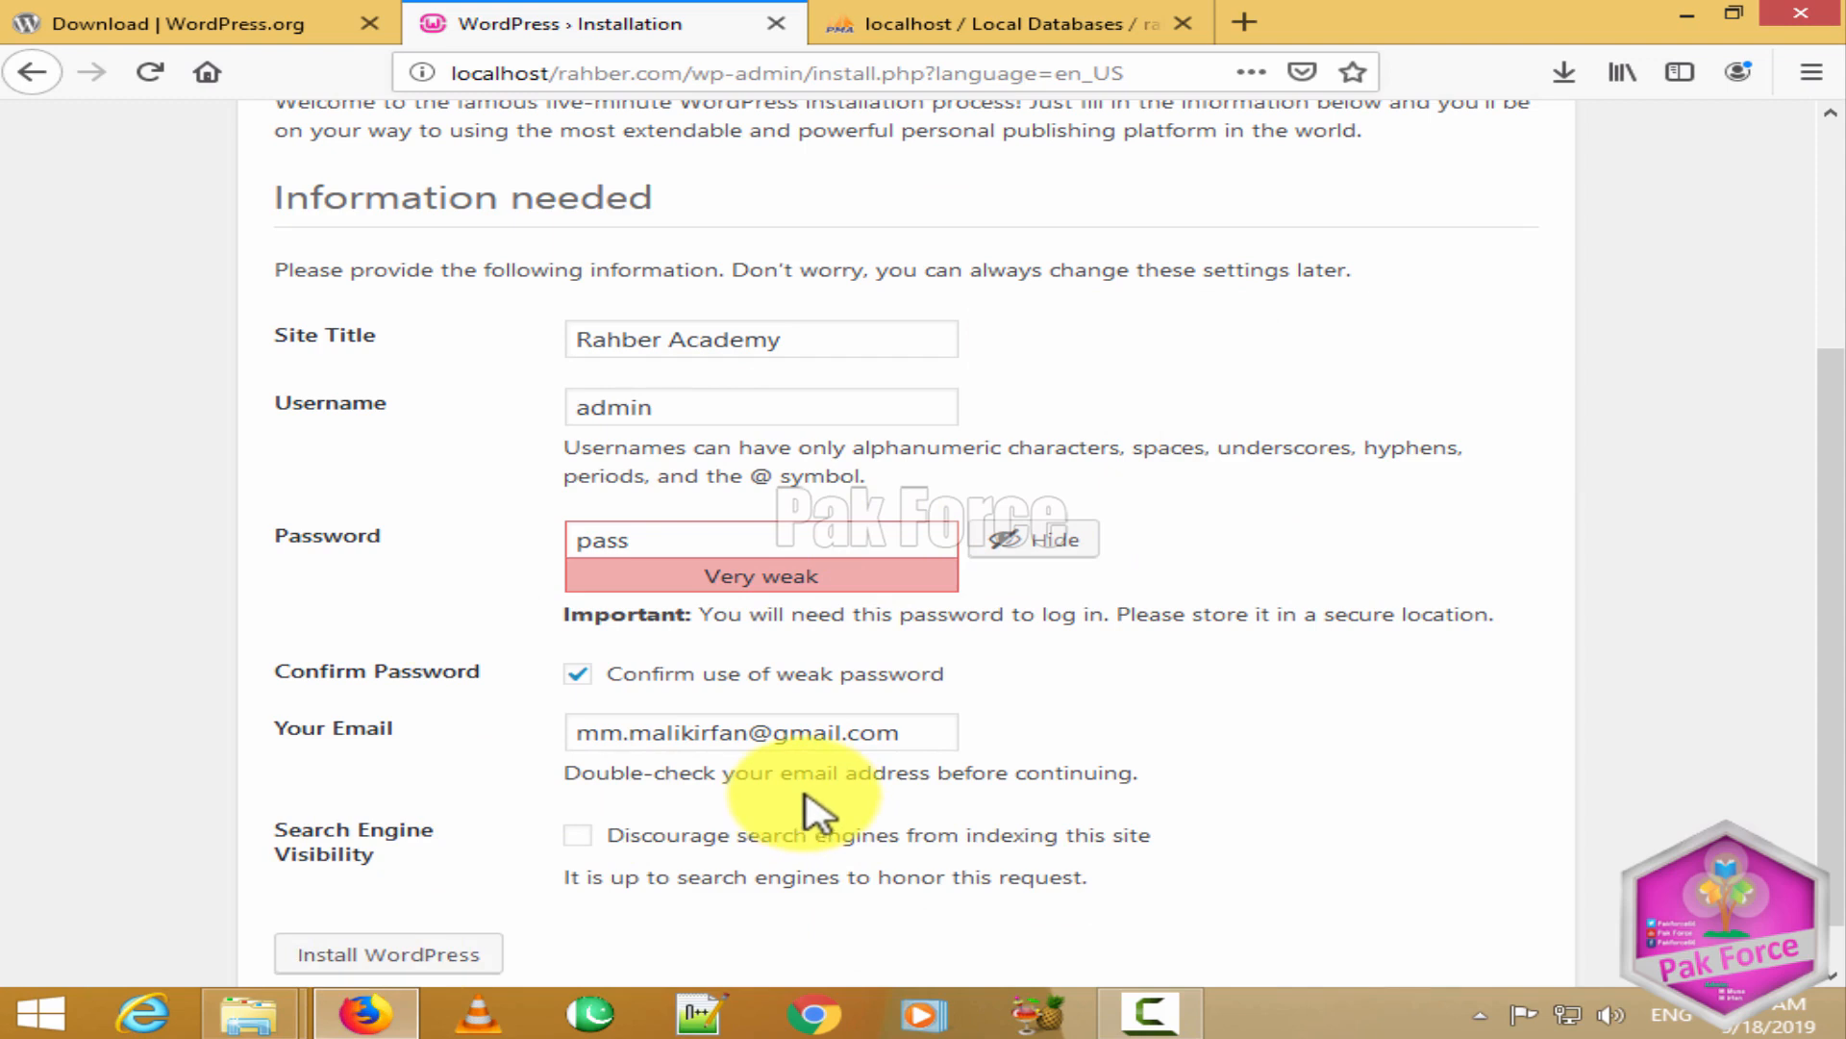
left_click(587, 841)
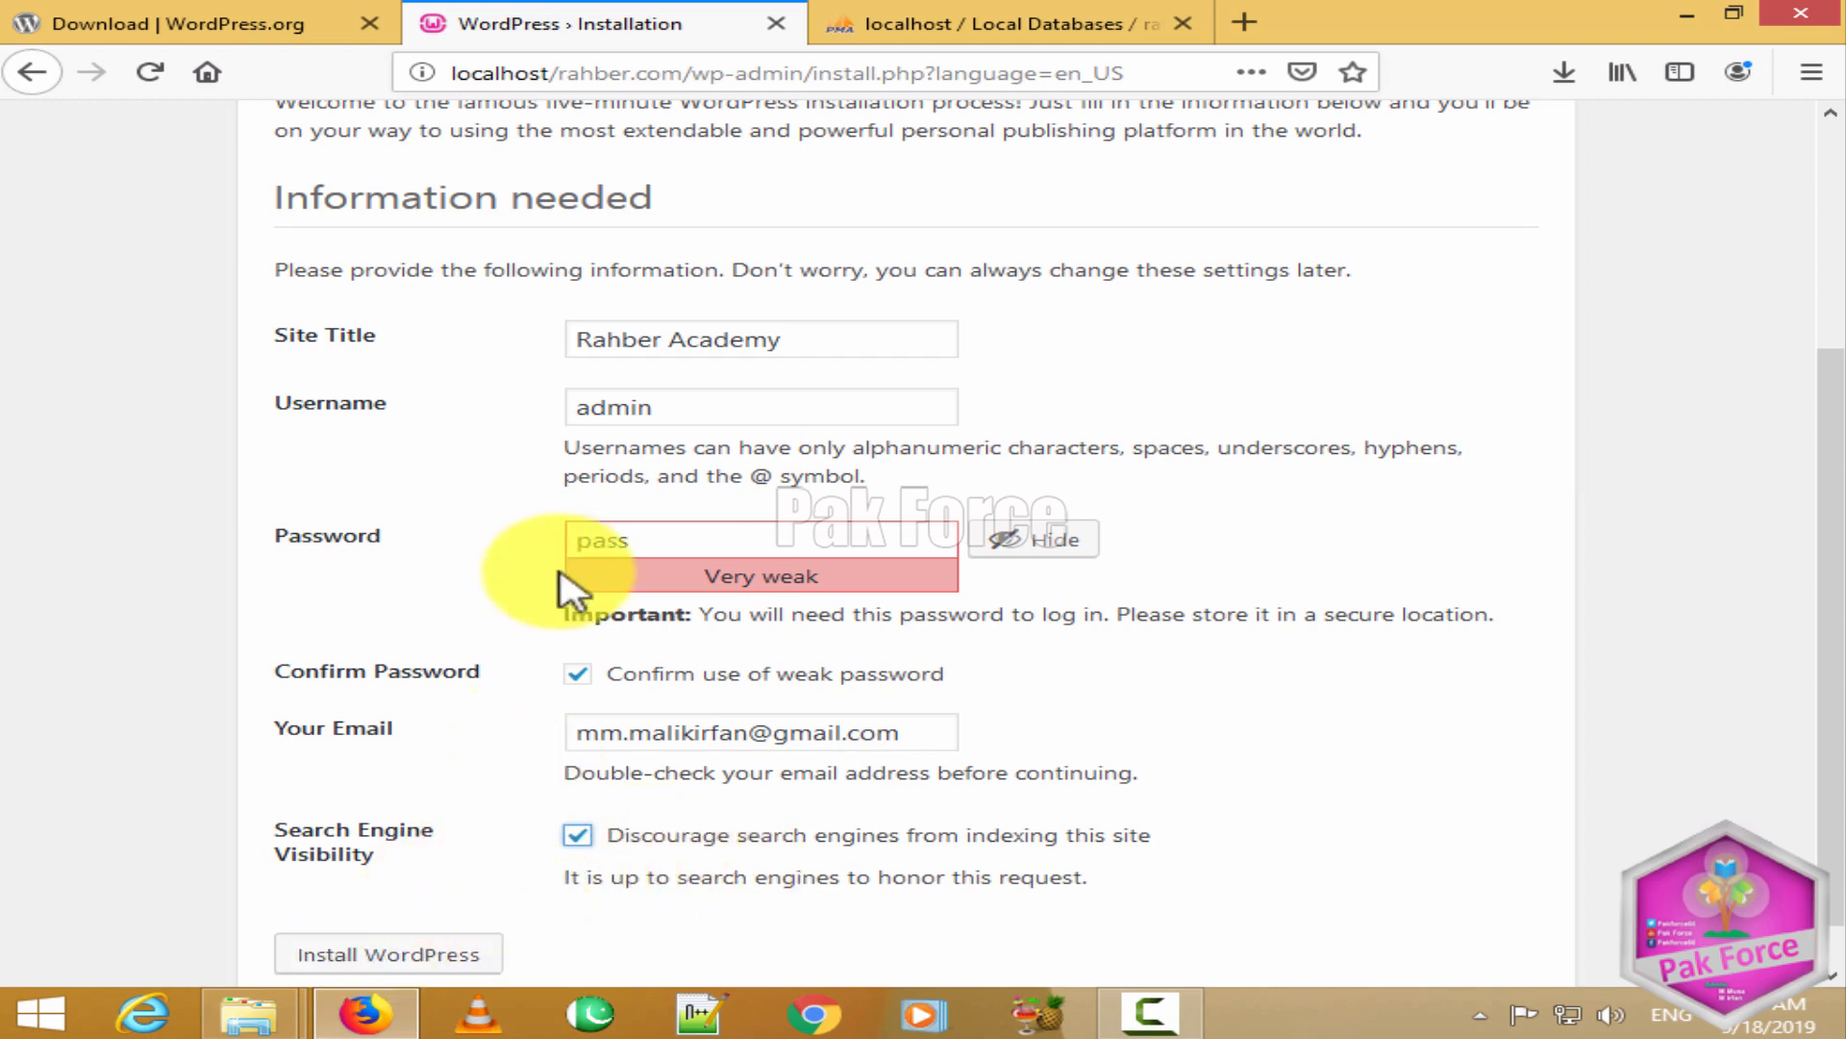
scroll(529, 673, "down", 1)
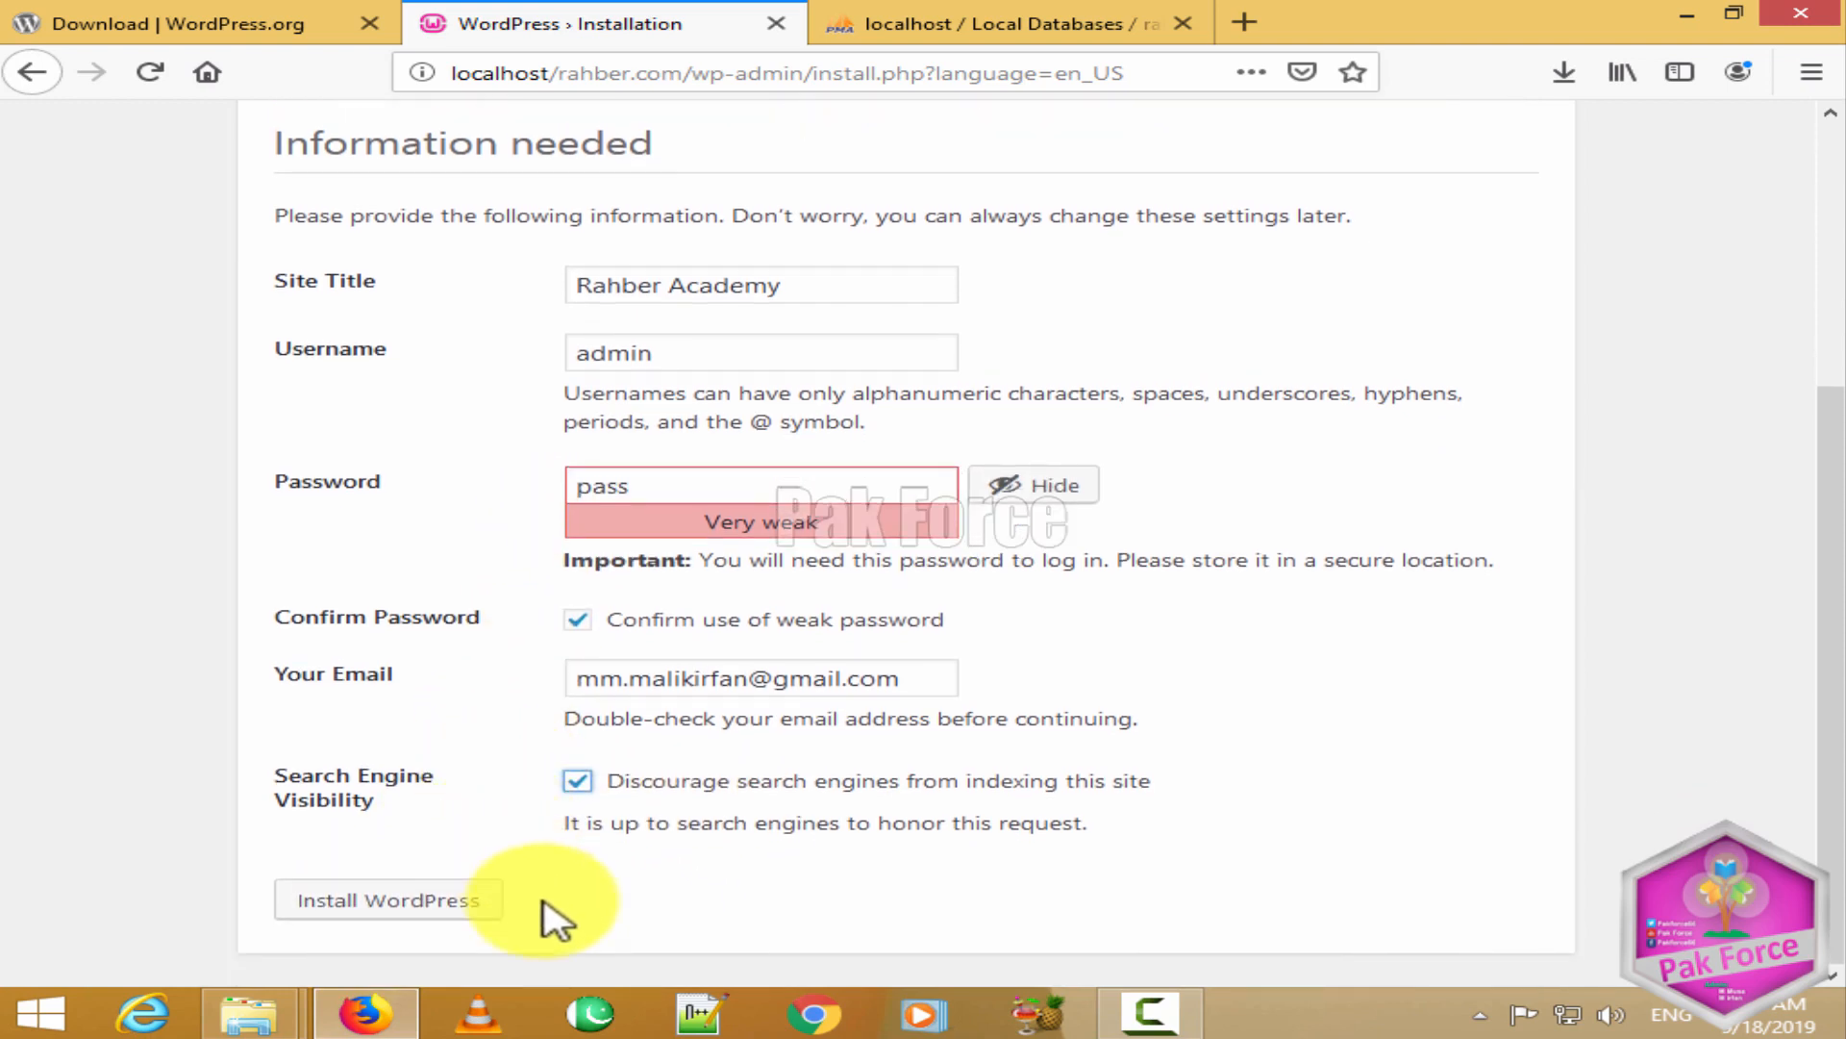
Step: Install WordPress, decline saving the login, and go to the login page
left_click(383, 902)
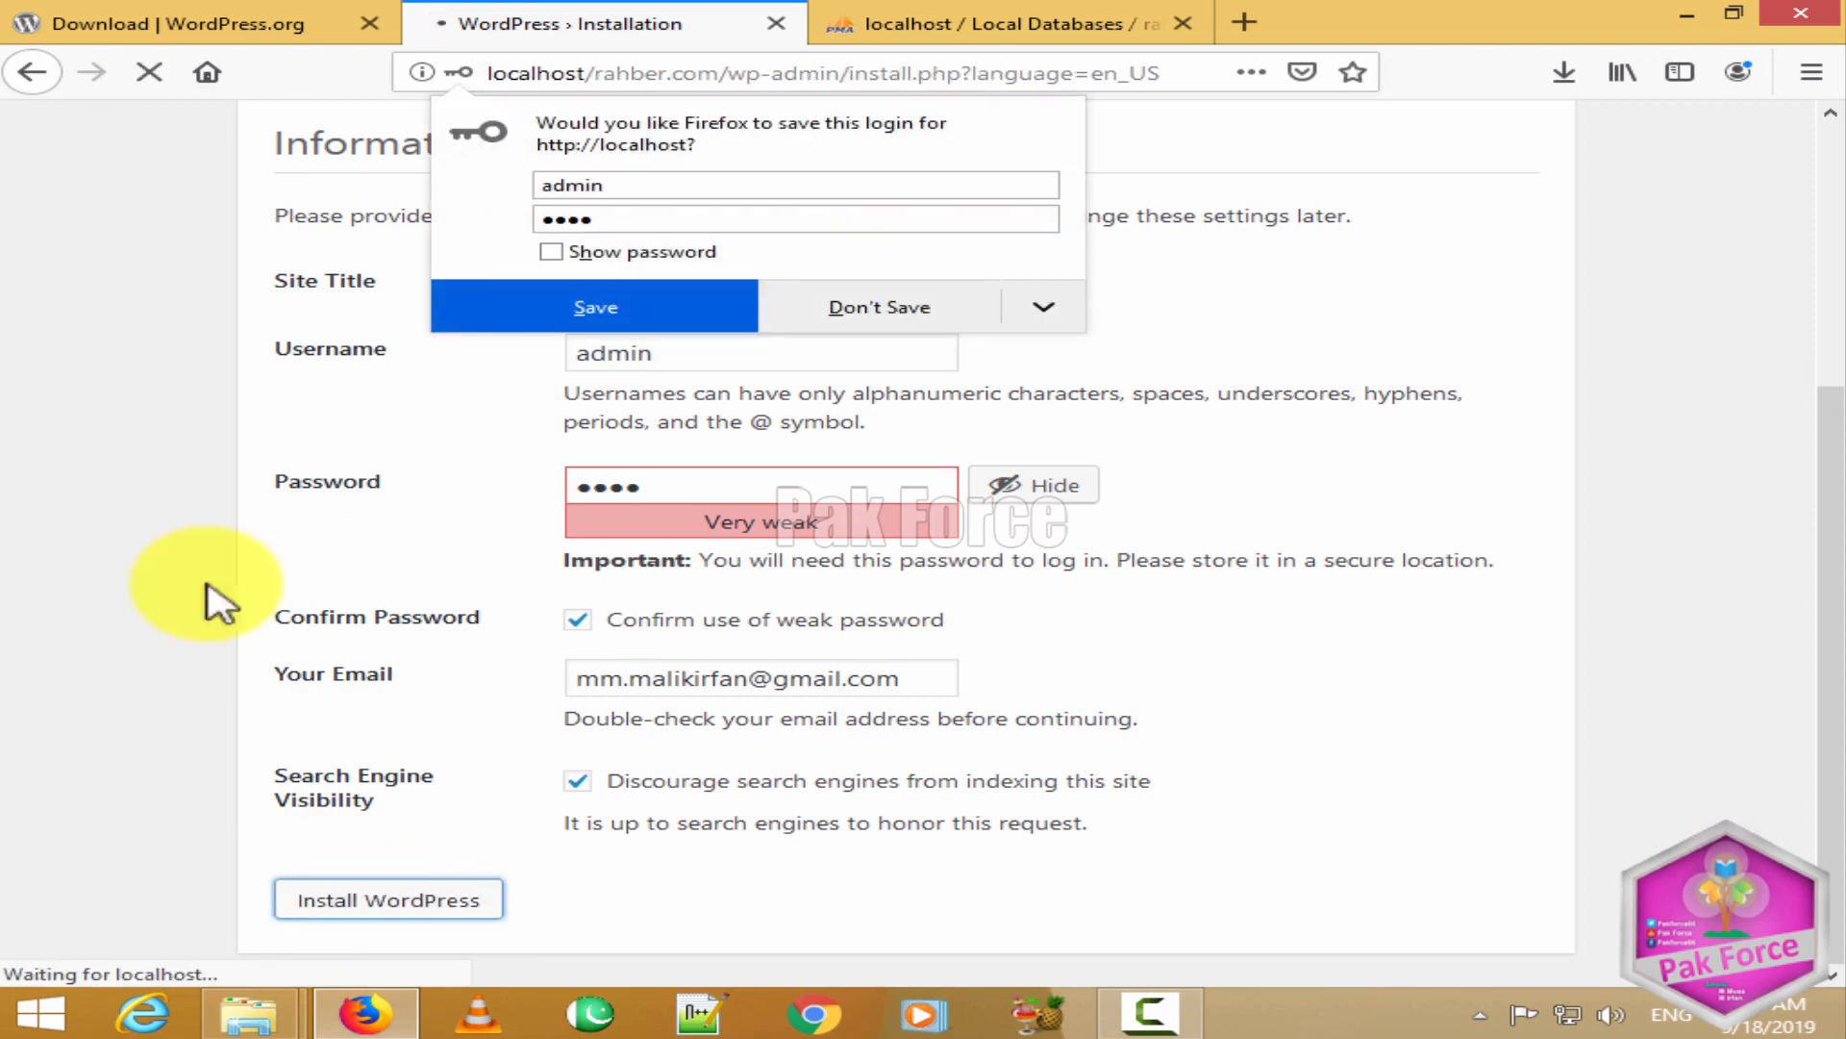
left_click(859, 315)
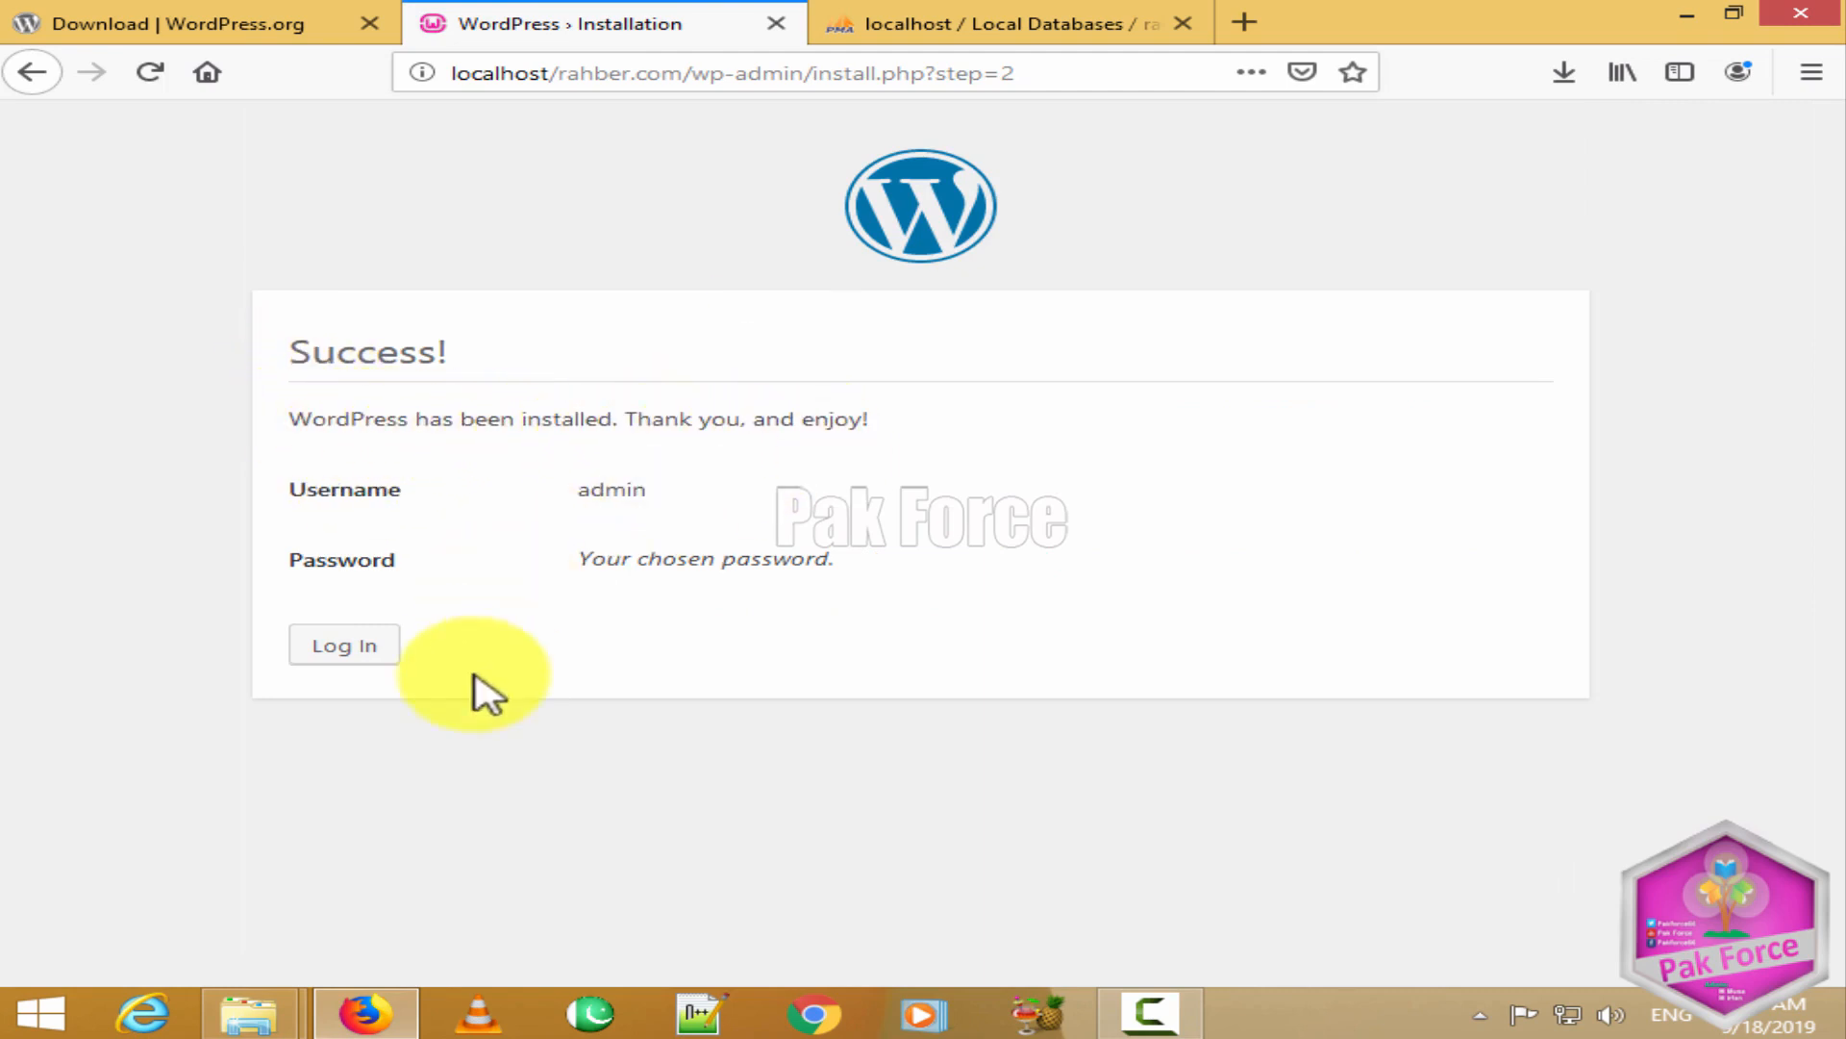
left_click(332, 641)
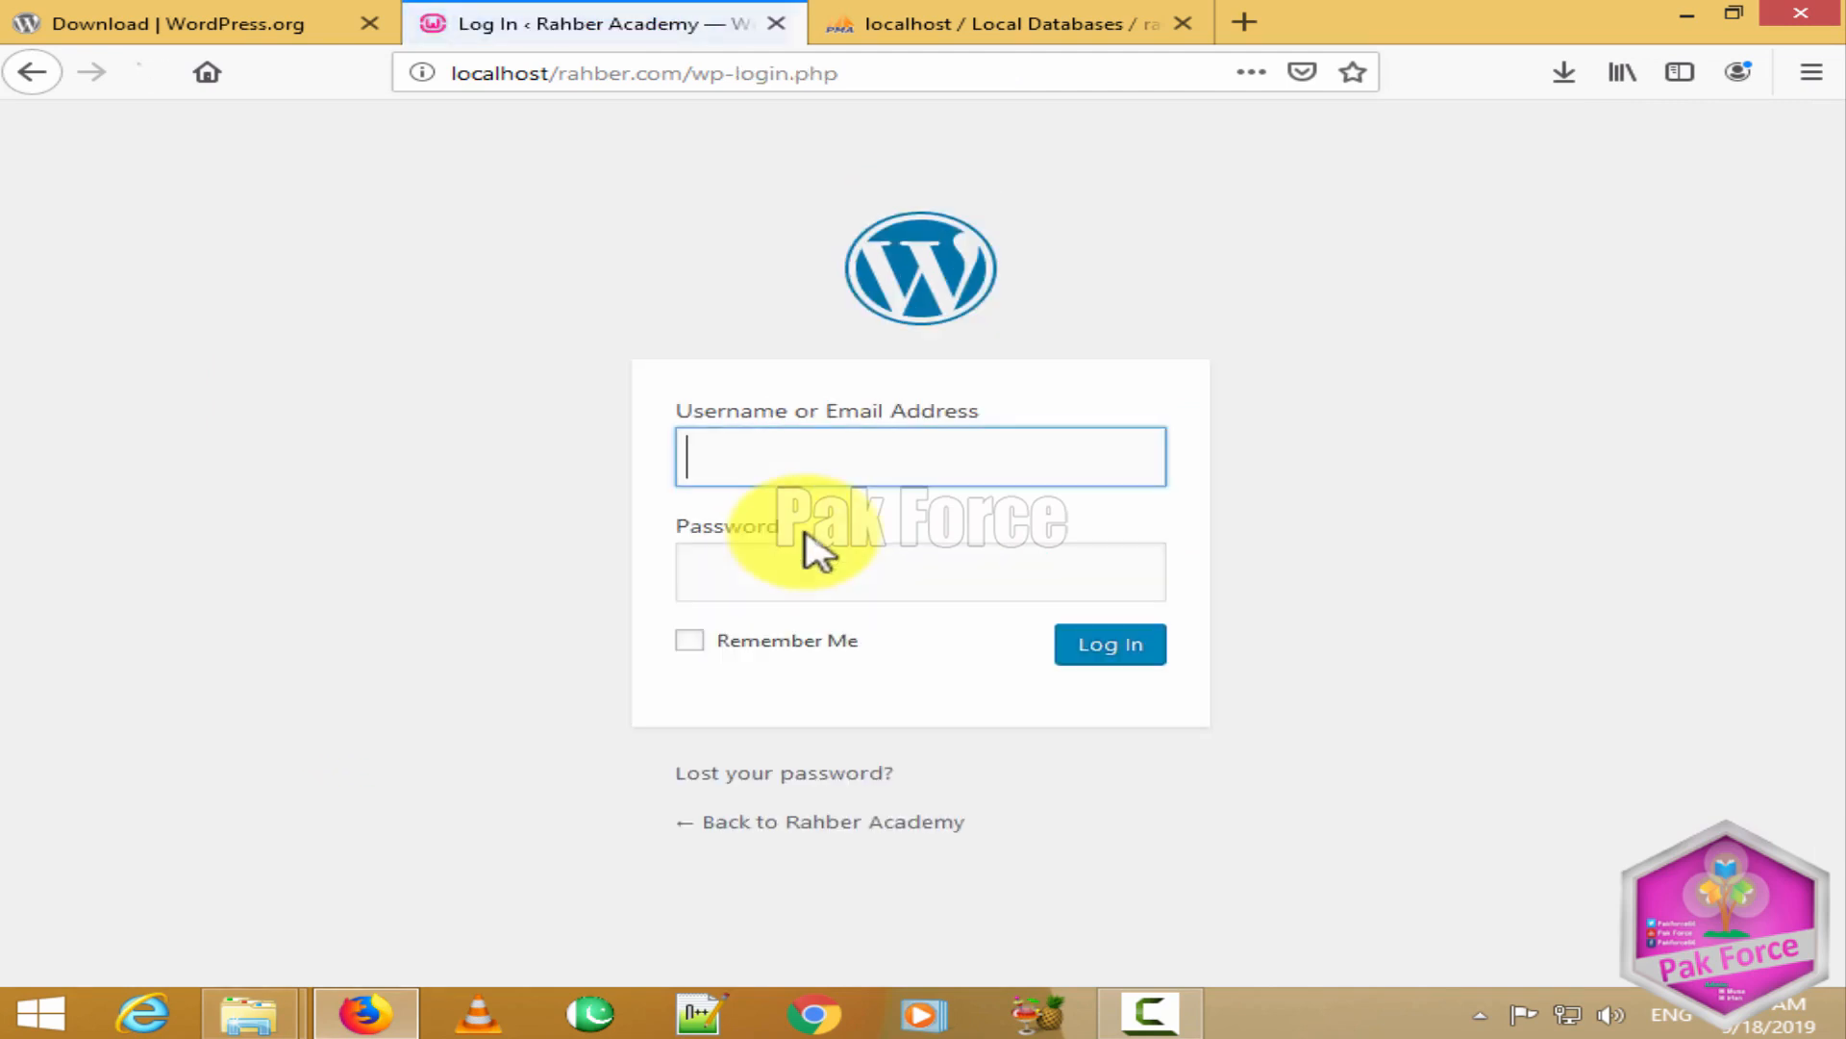
Step: Log in as admin with the account password, declining to save it
left_click(817, 468)
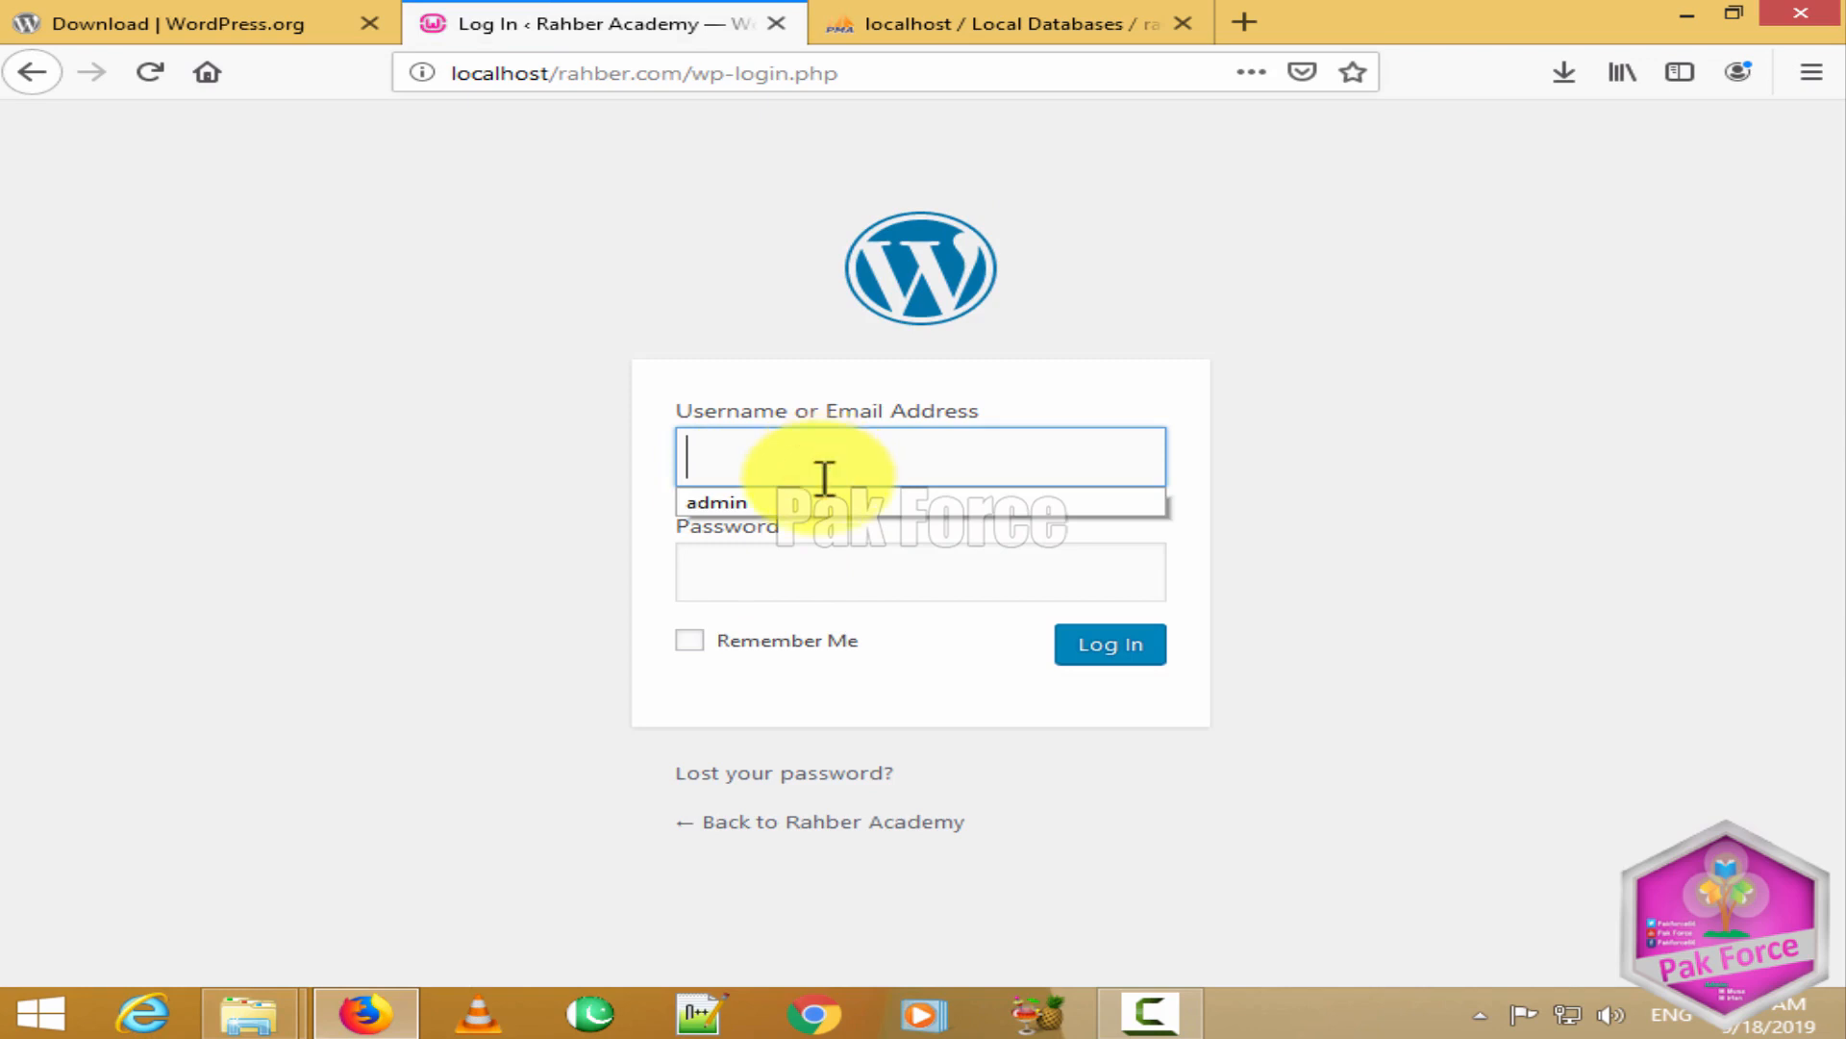
left_click(816, 504)
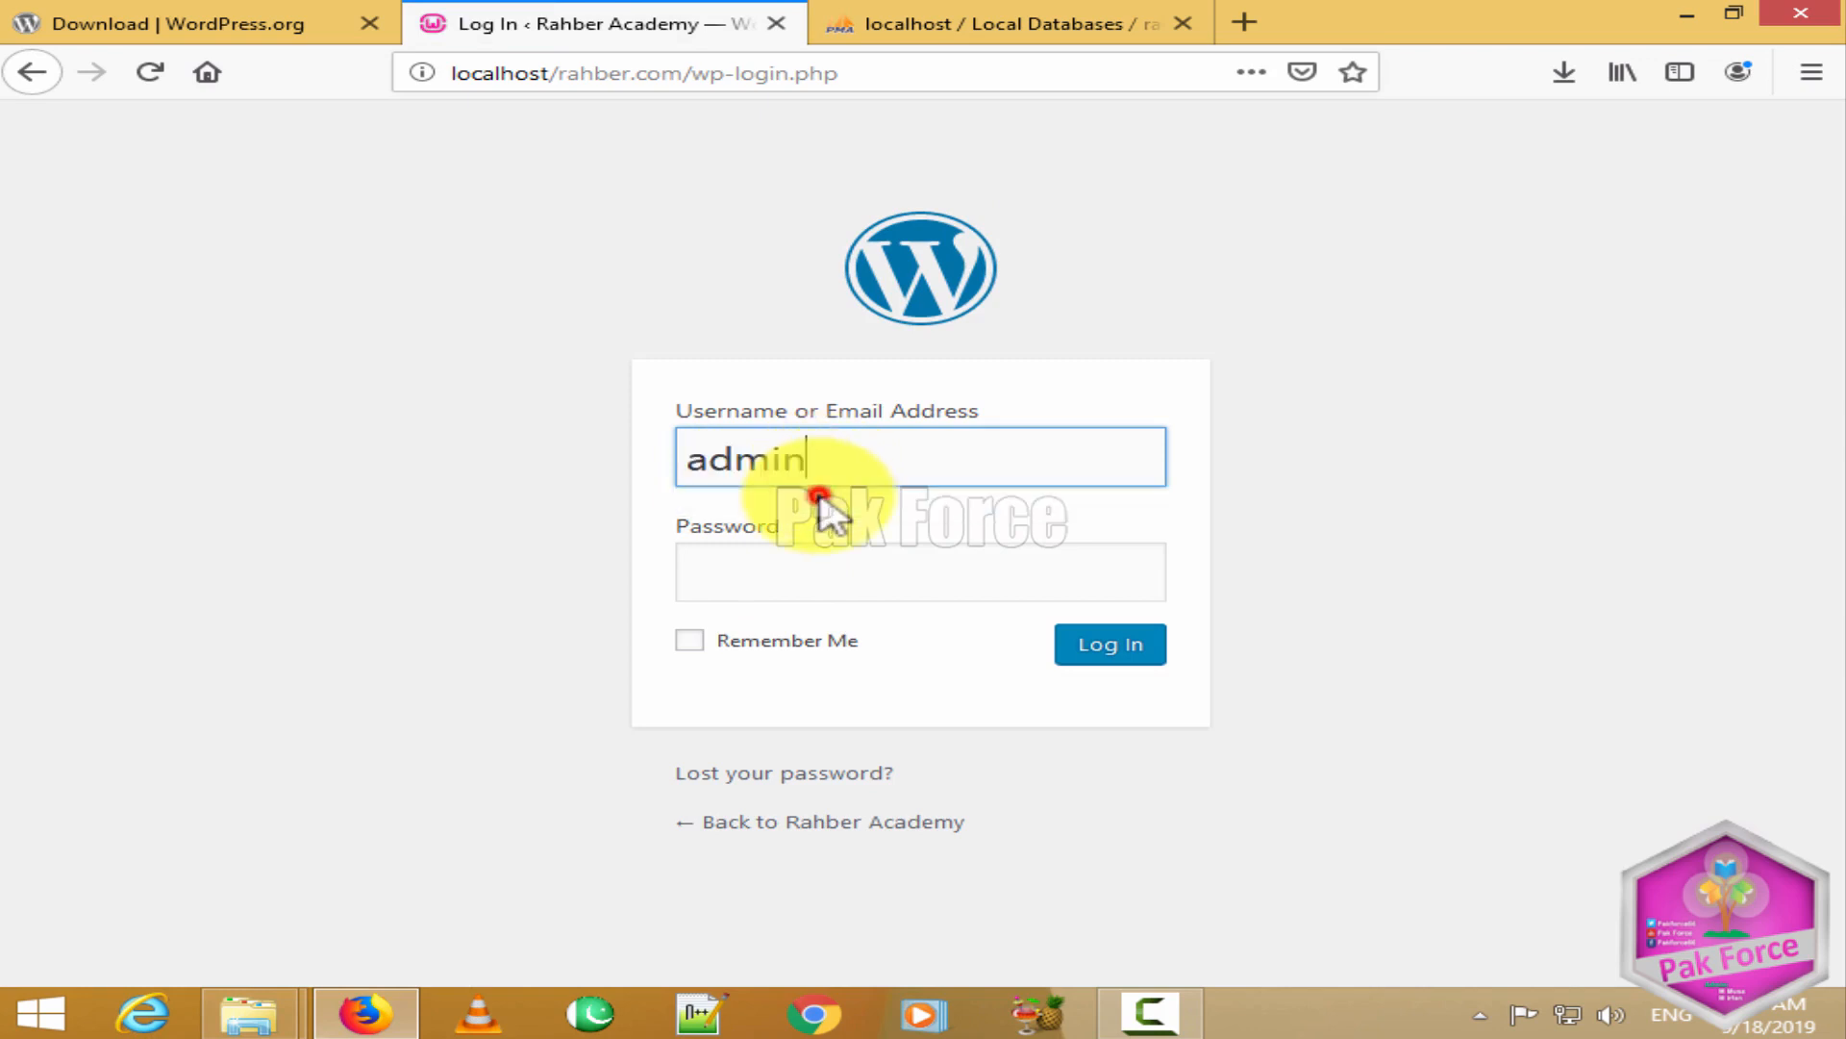
left_click(844, 589)
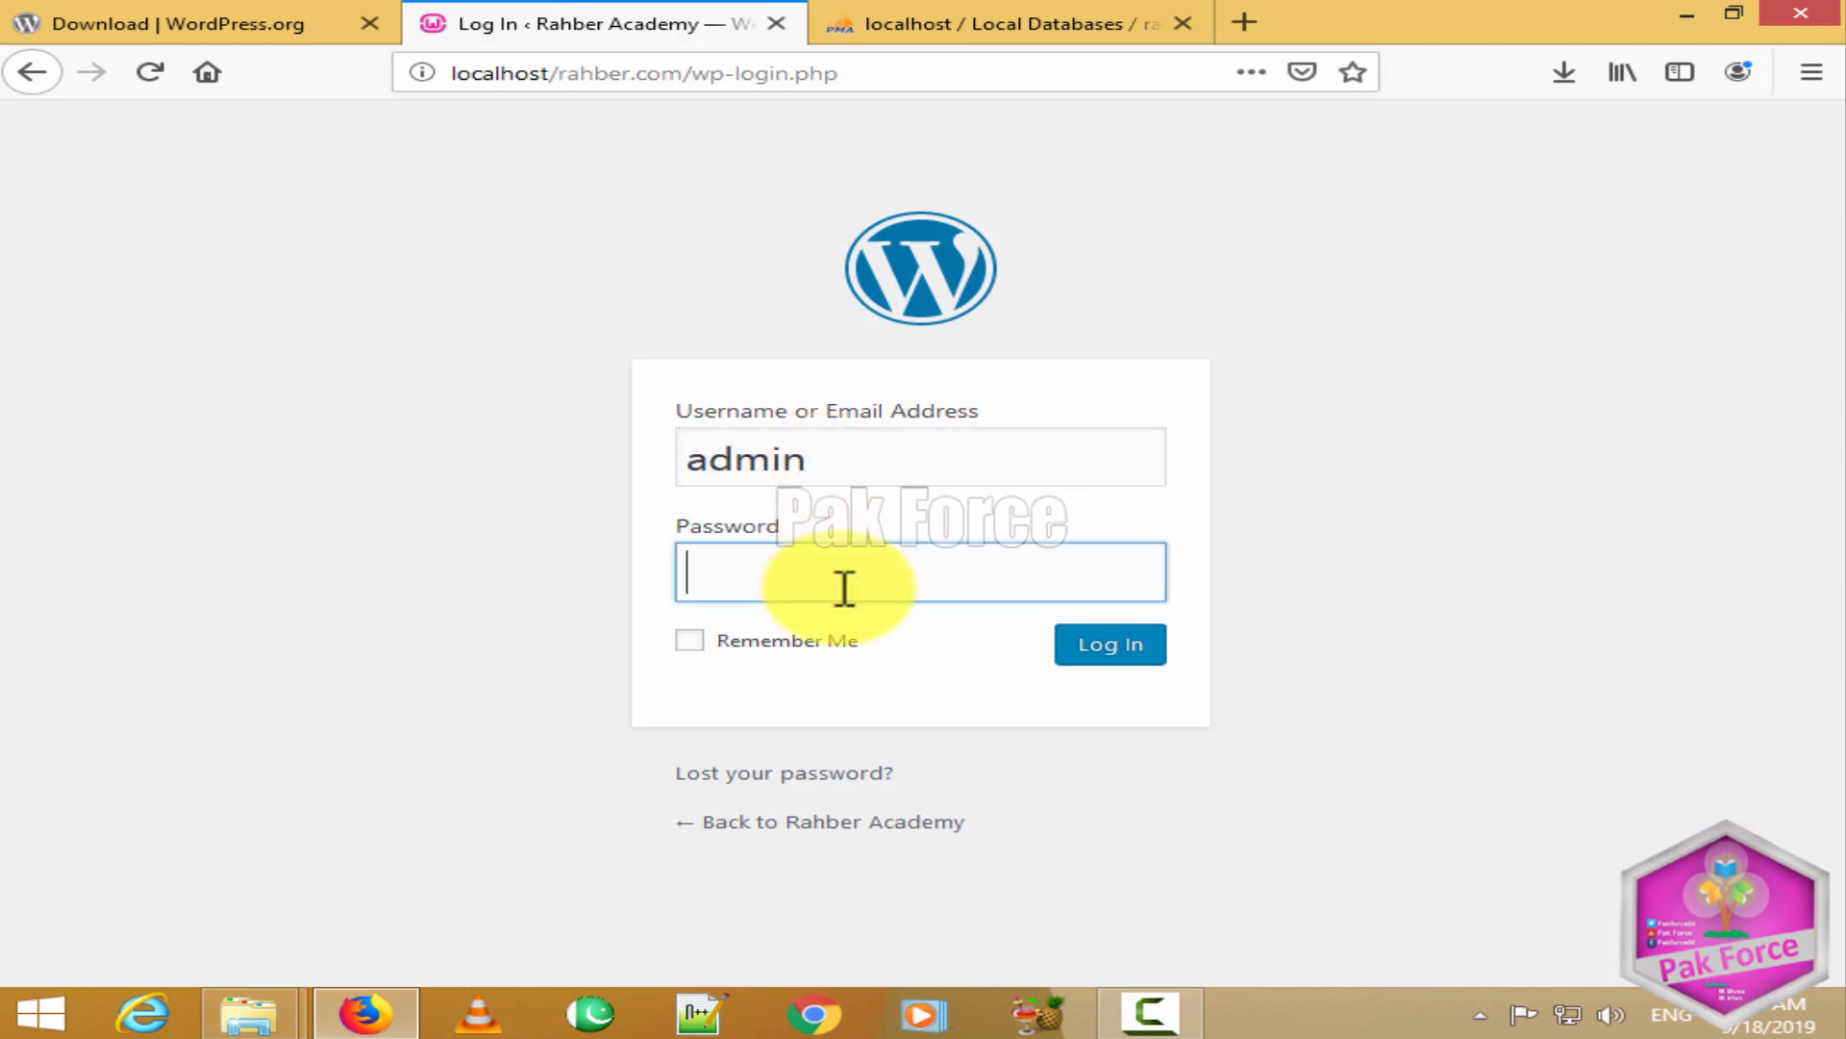
type("****")
left_click(1099, 647)
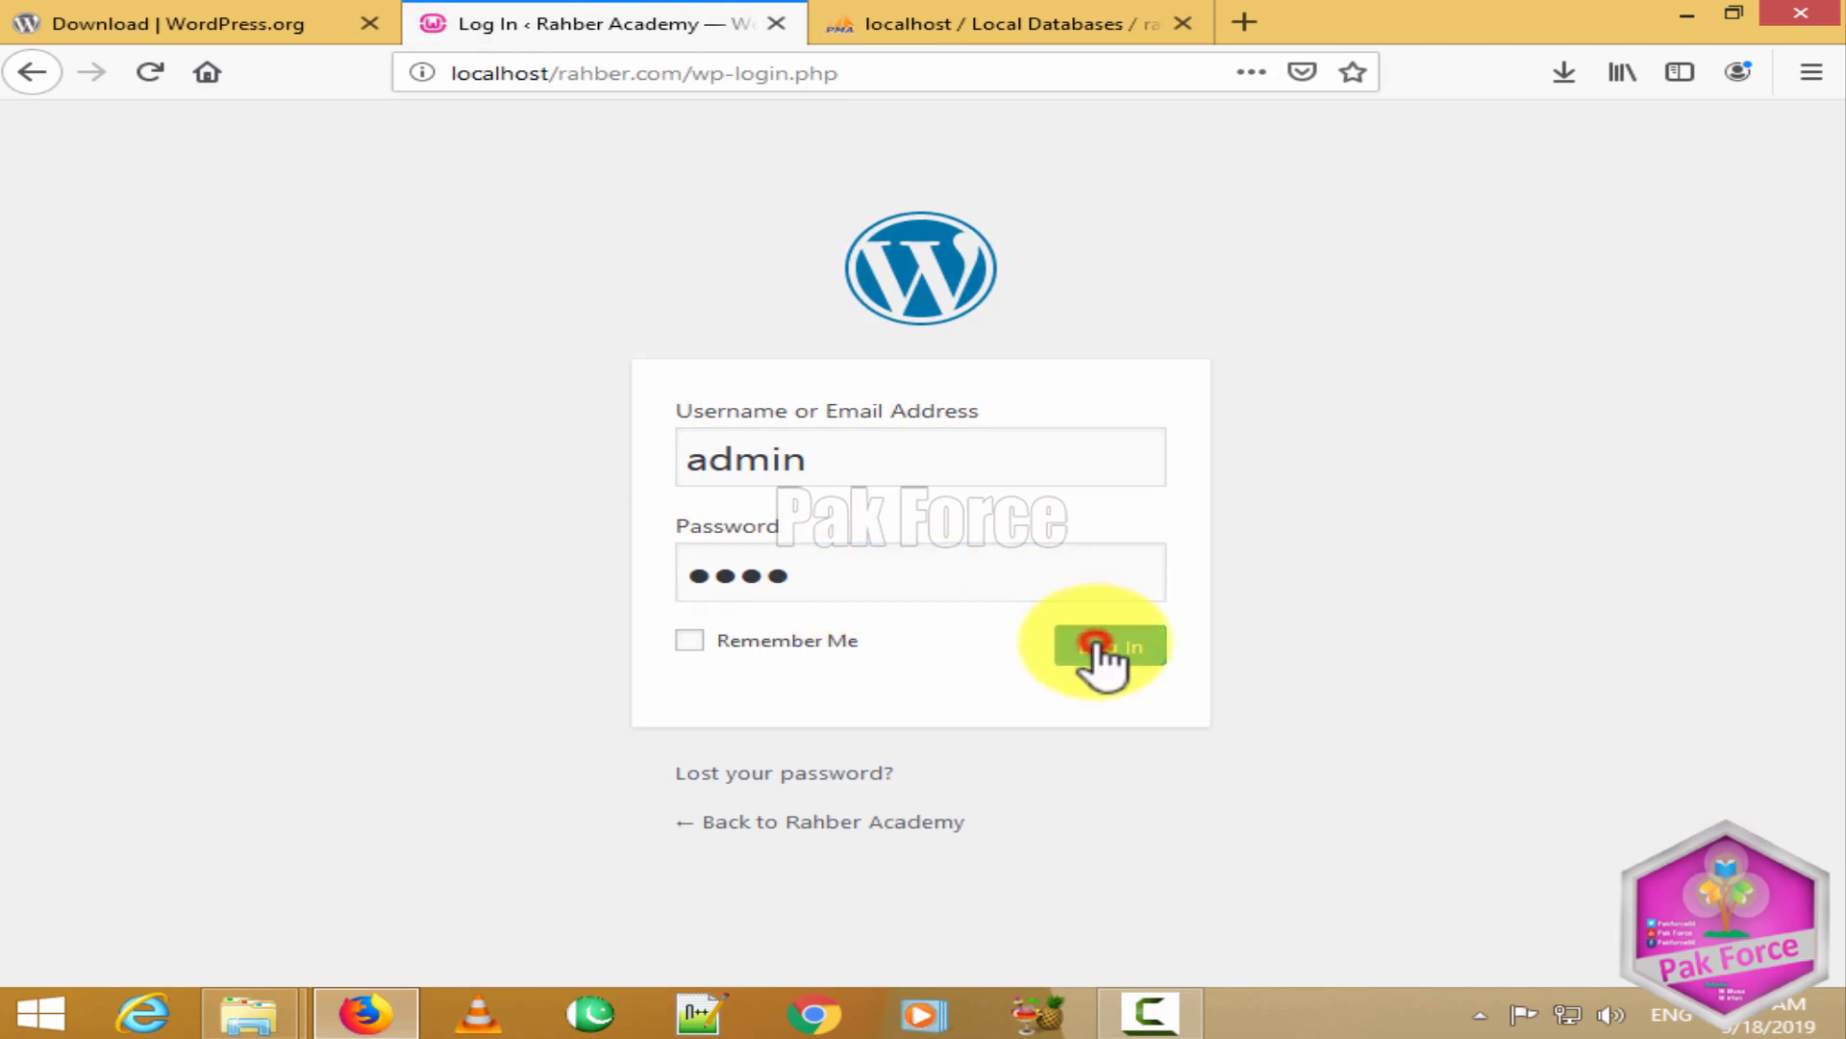
left_click(893, 325)
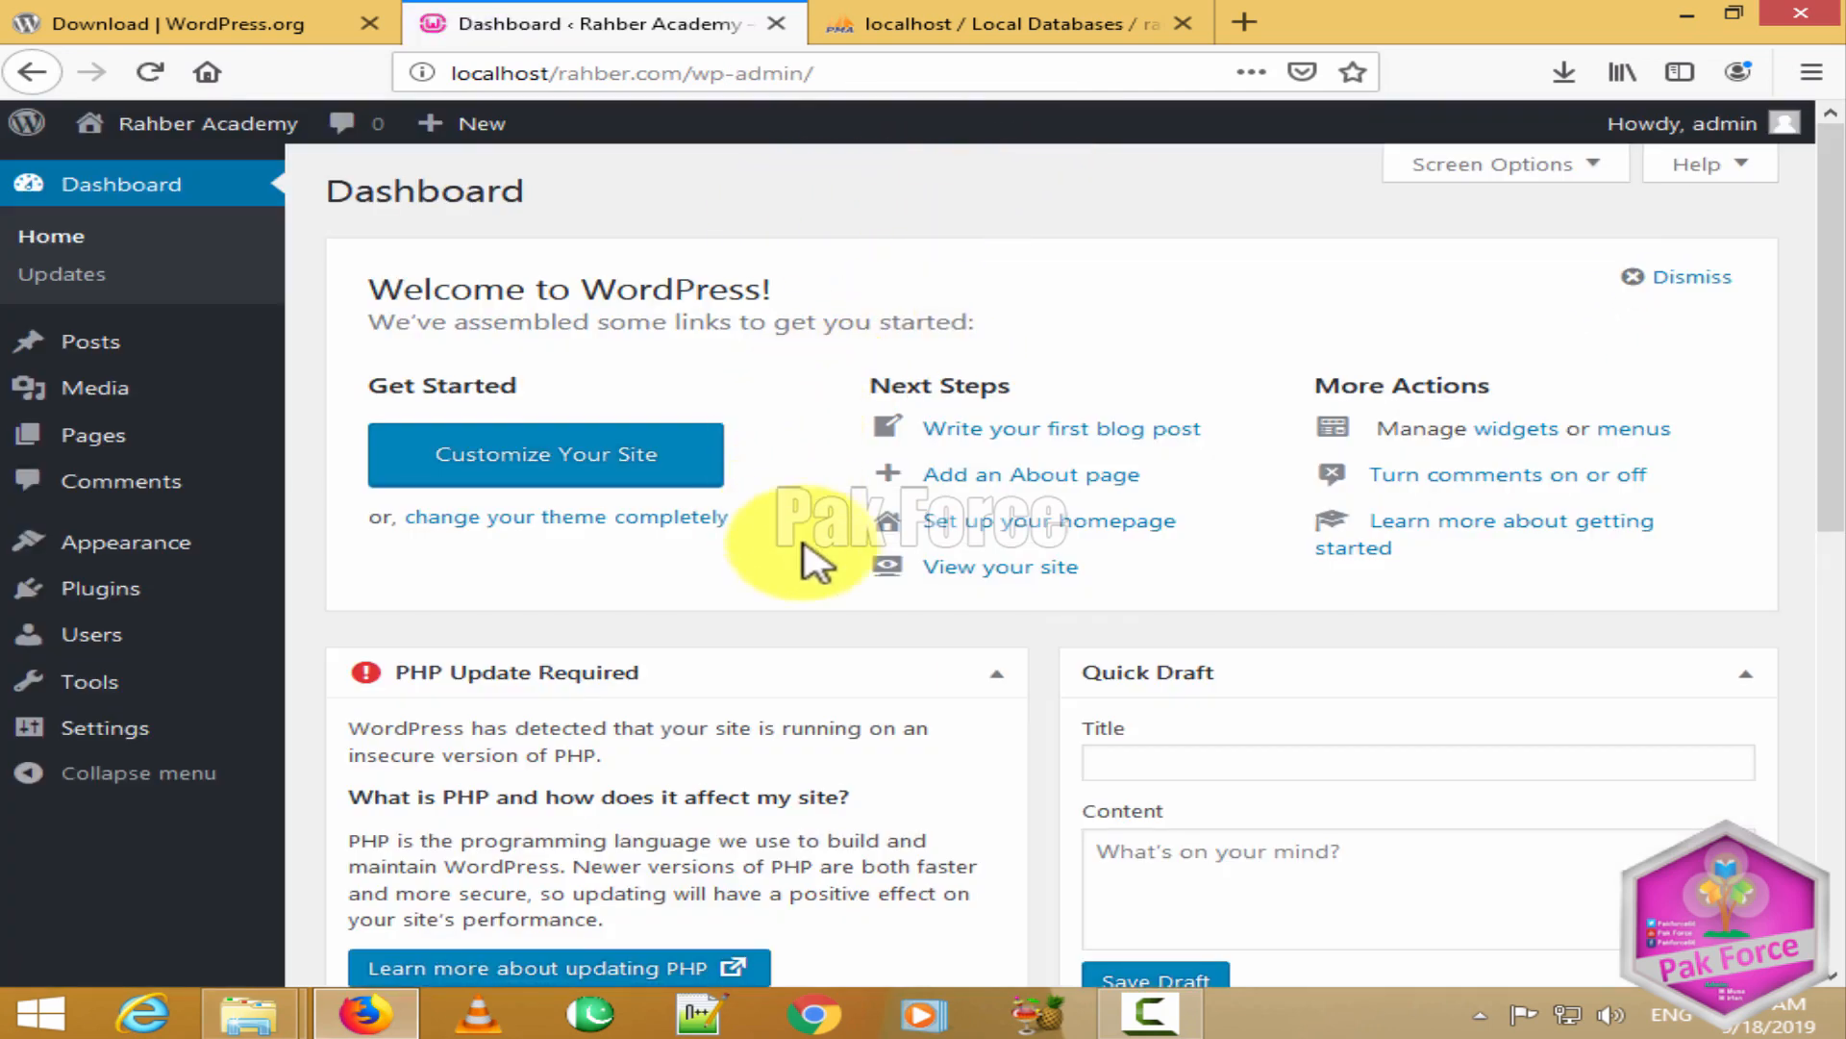
Step: Scroll through the Dashboard widgets, then open a new Firefox tab
scroll(828, 577, "down", 2)
scroll(828, 577, "down", 9)
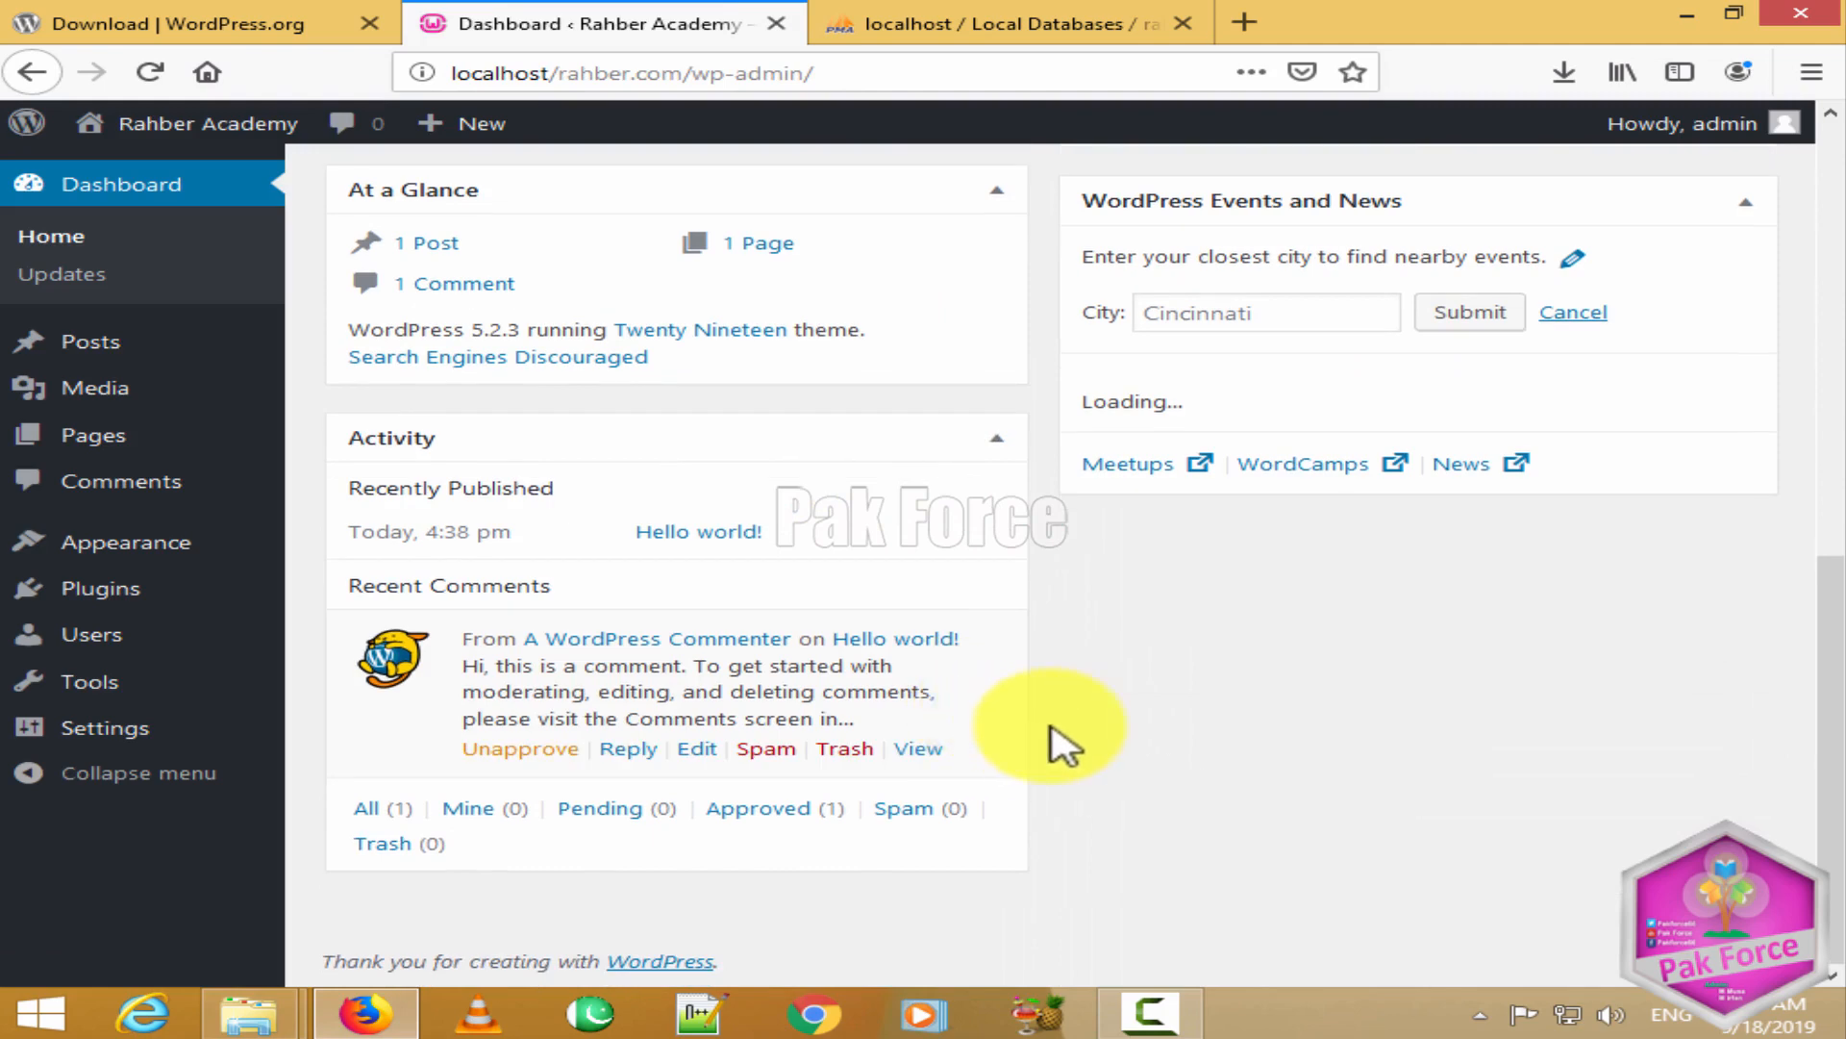
scroll(1063, 742, "up", 1)
scroll(1103, 699, "up", 8)
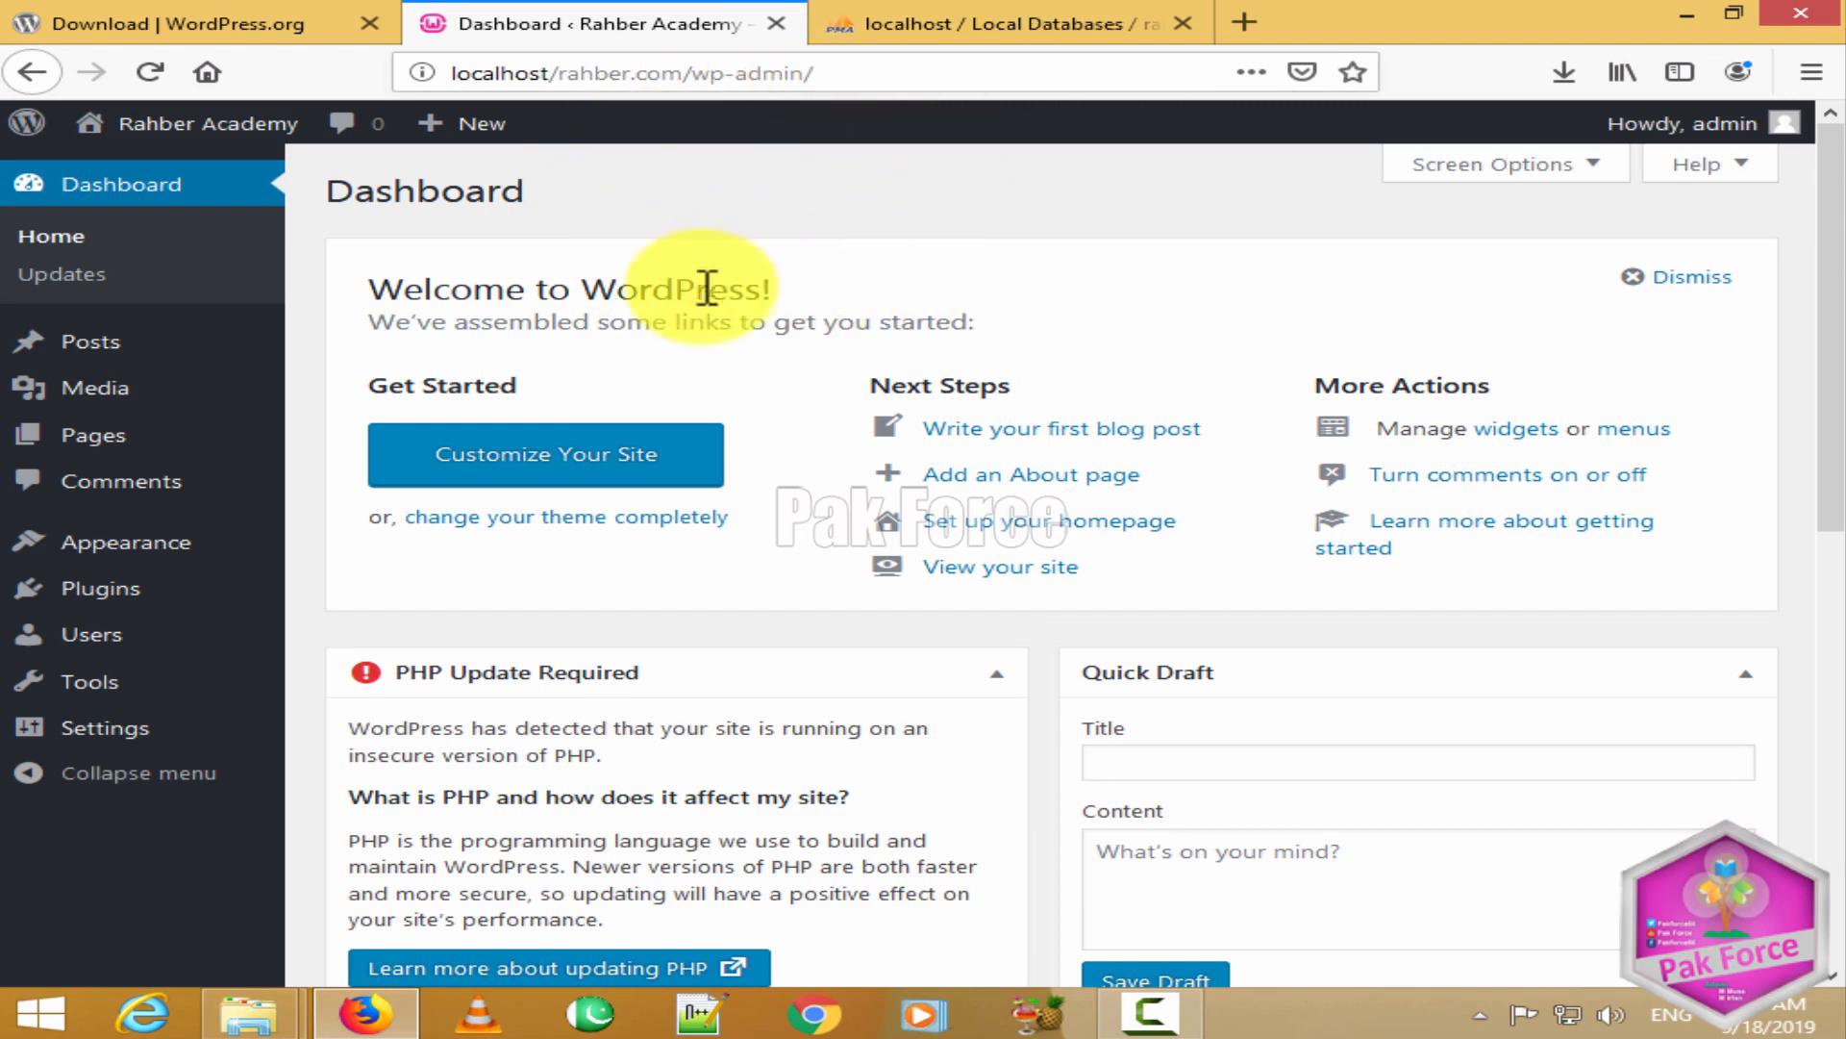
left_click(1245, 23)
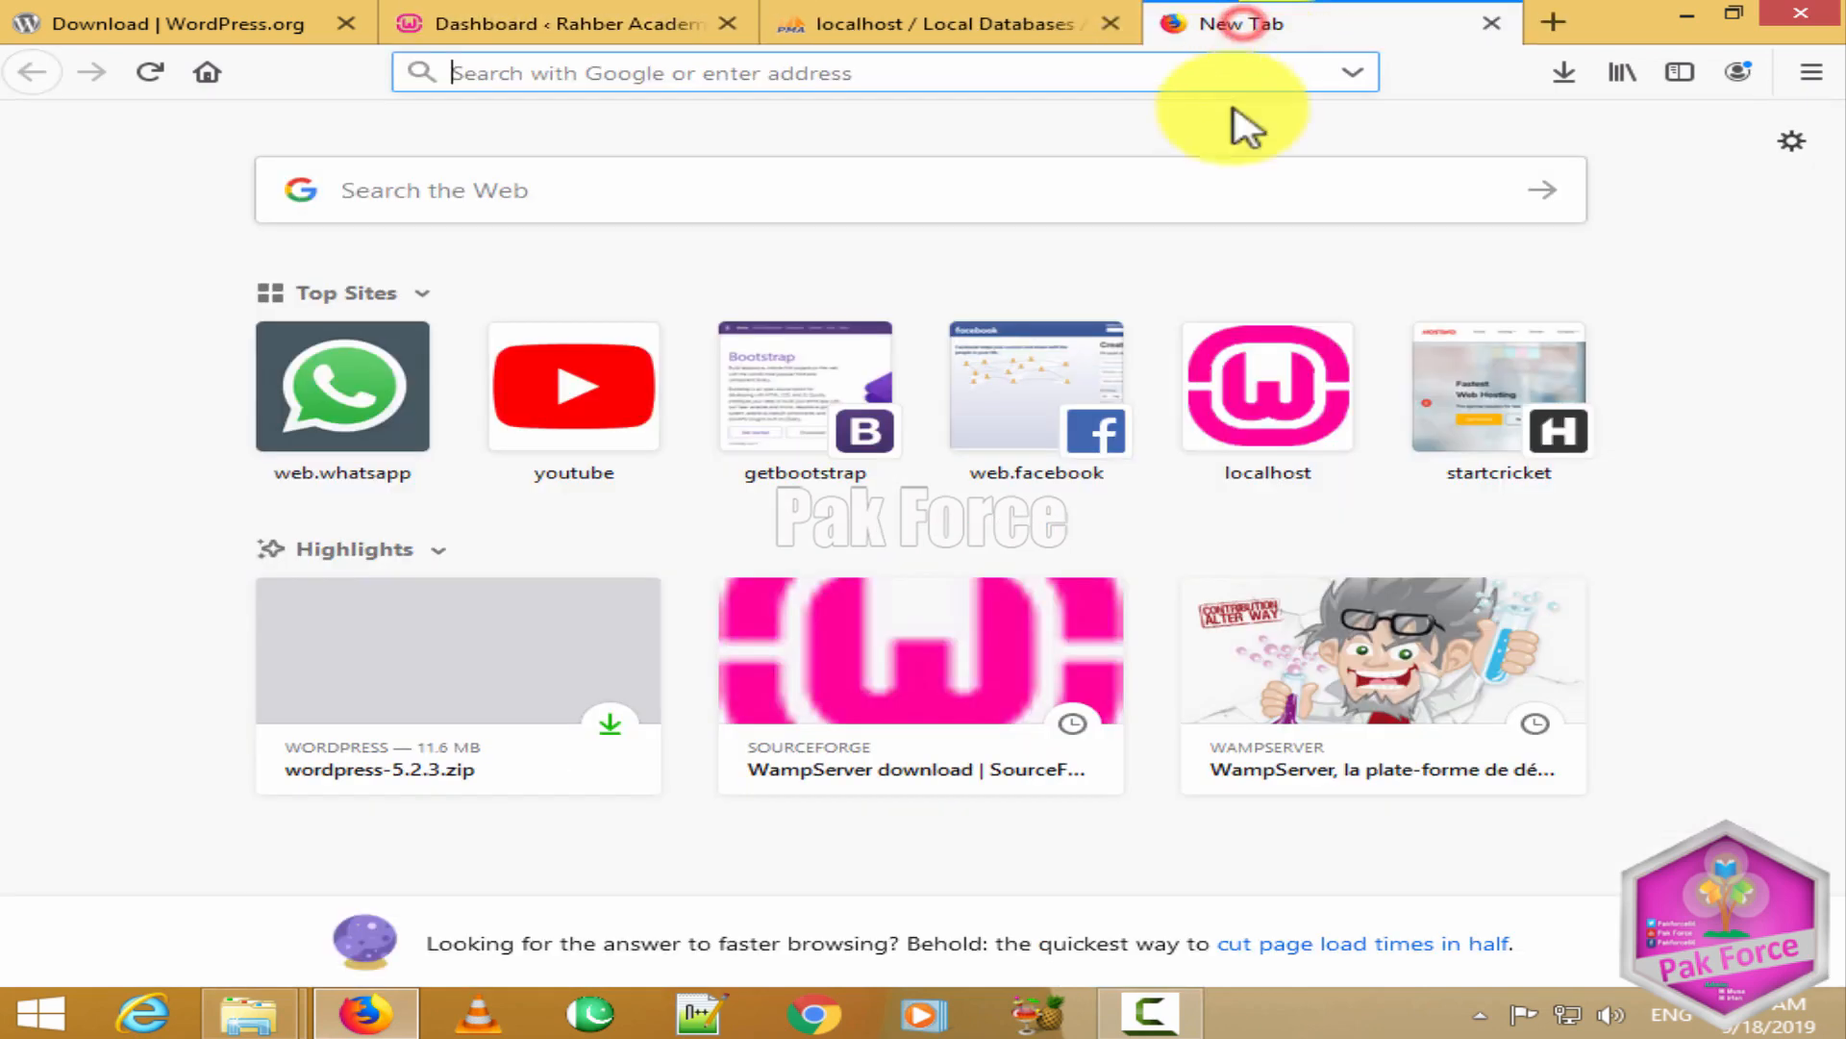
Step: Load localhost/rahber.com and scroll through the Hello world! post and widgets
left_click(880, 69)
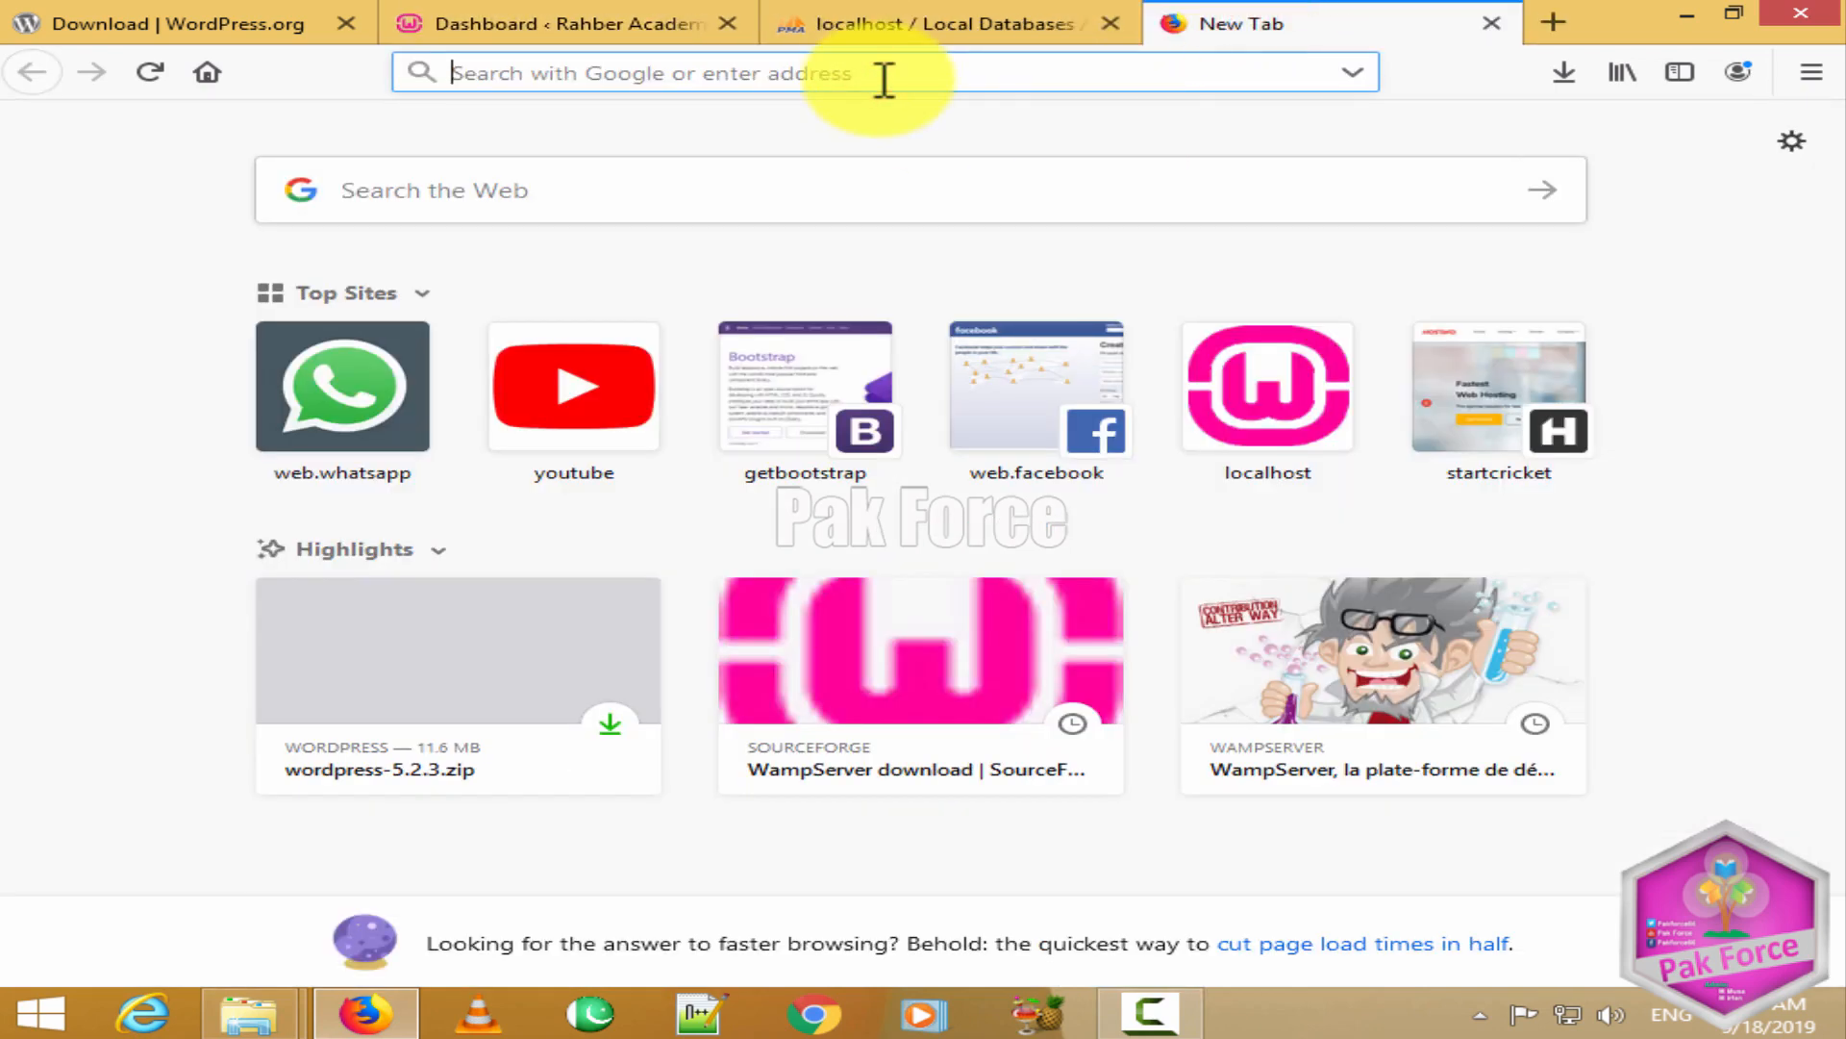
type("localhost/")
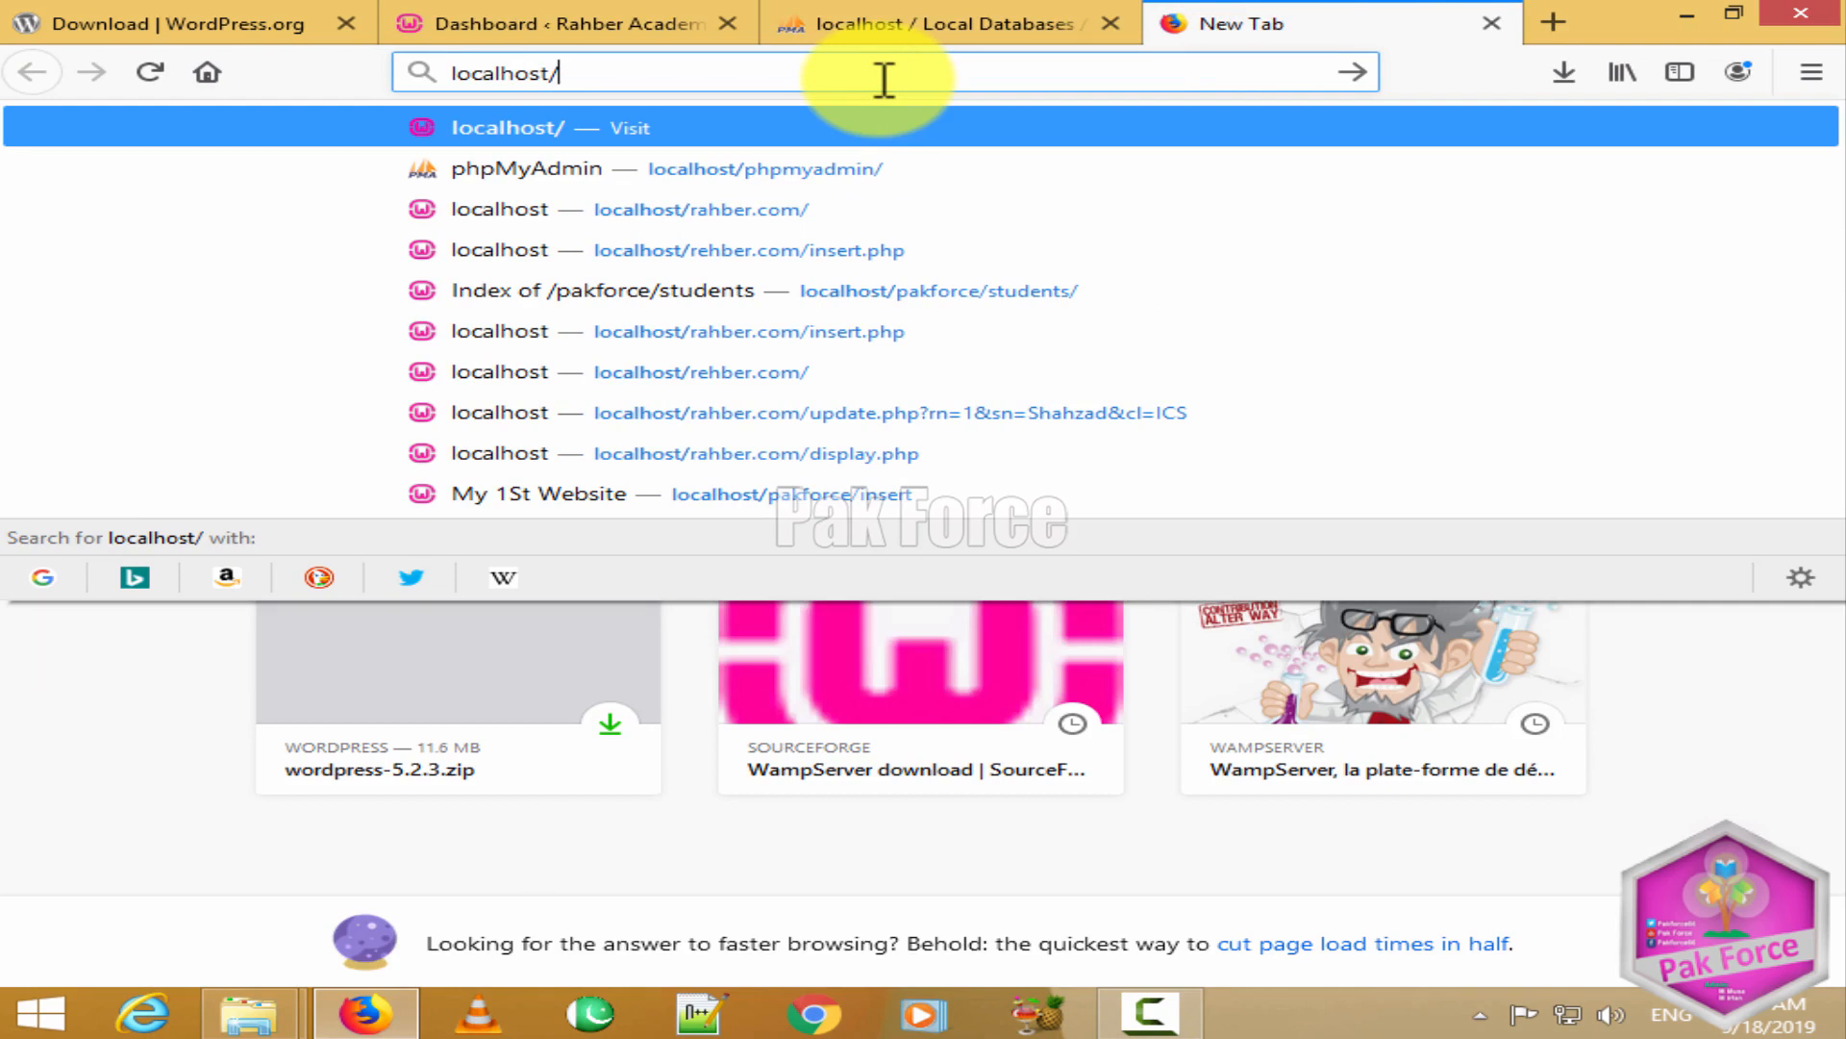
type("ra")
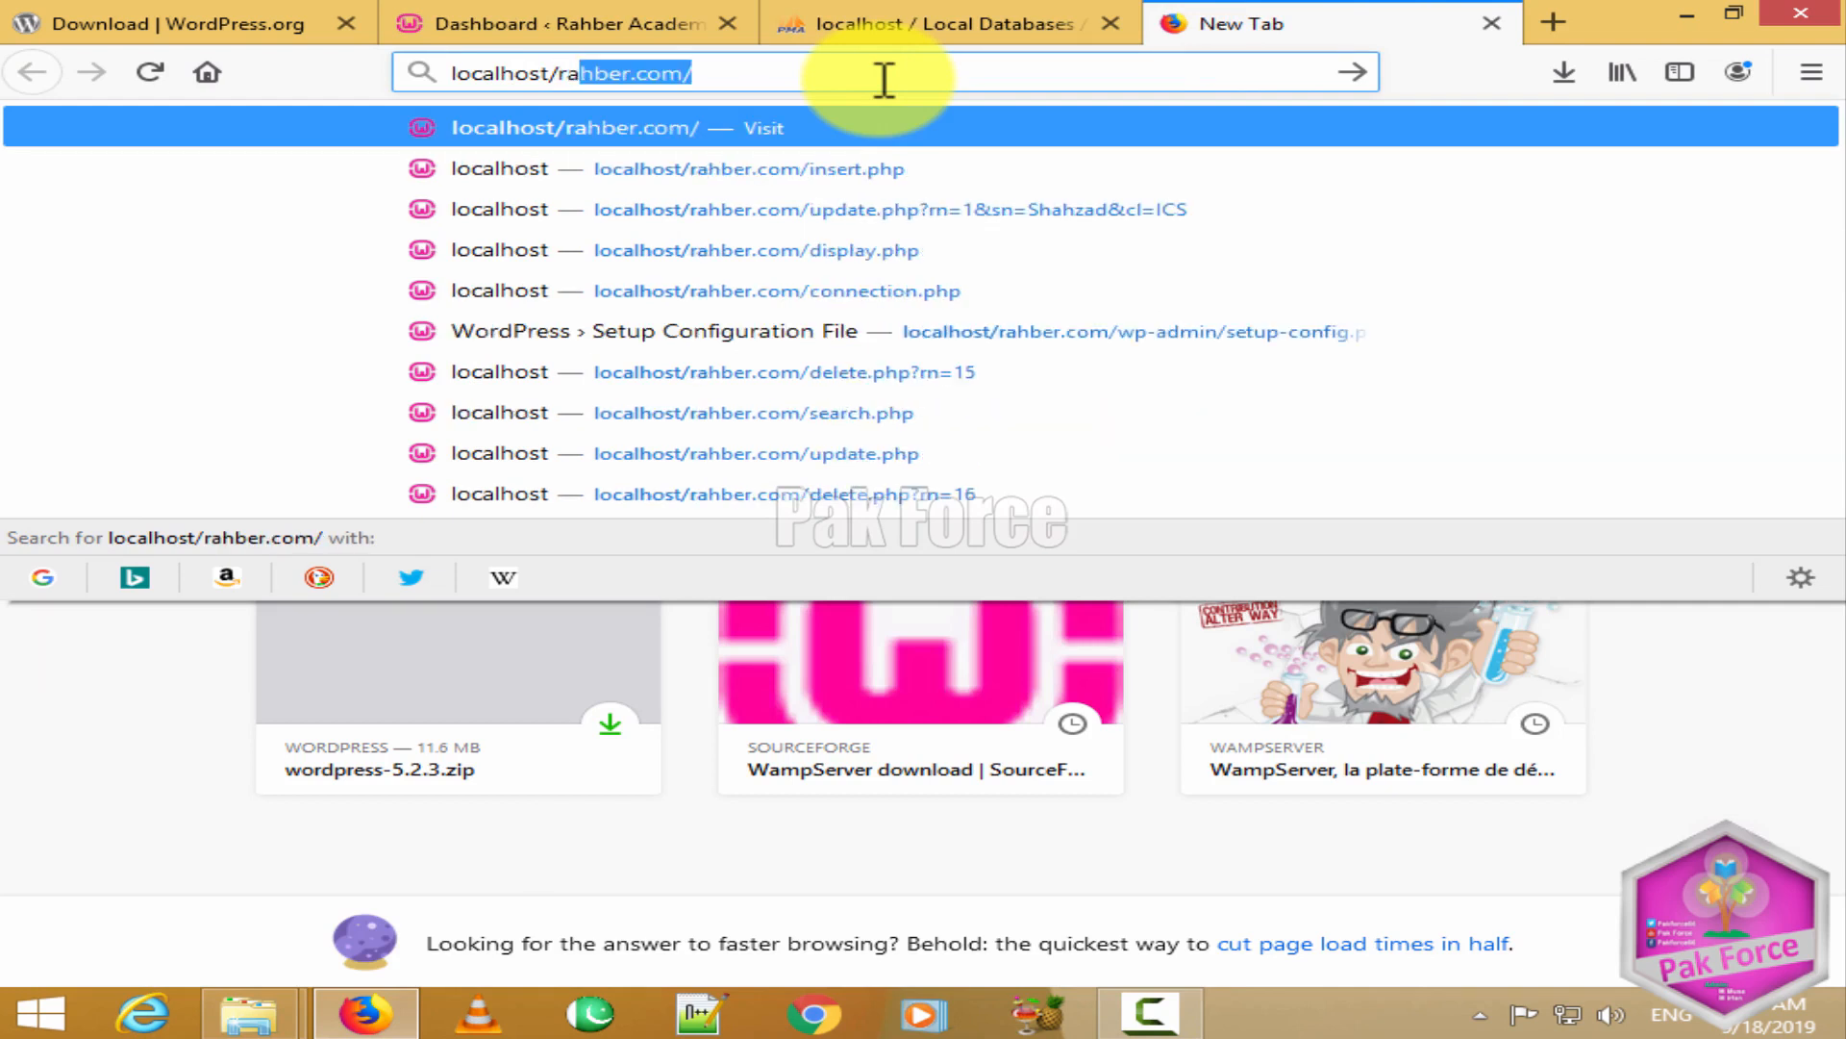
type("hber.com")
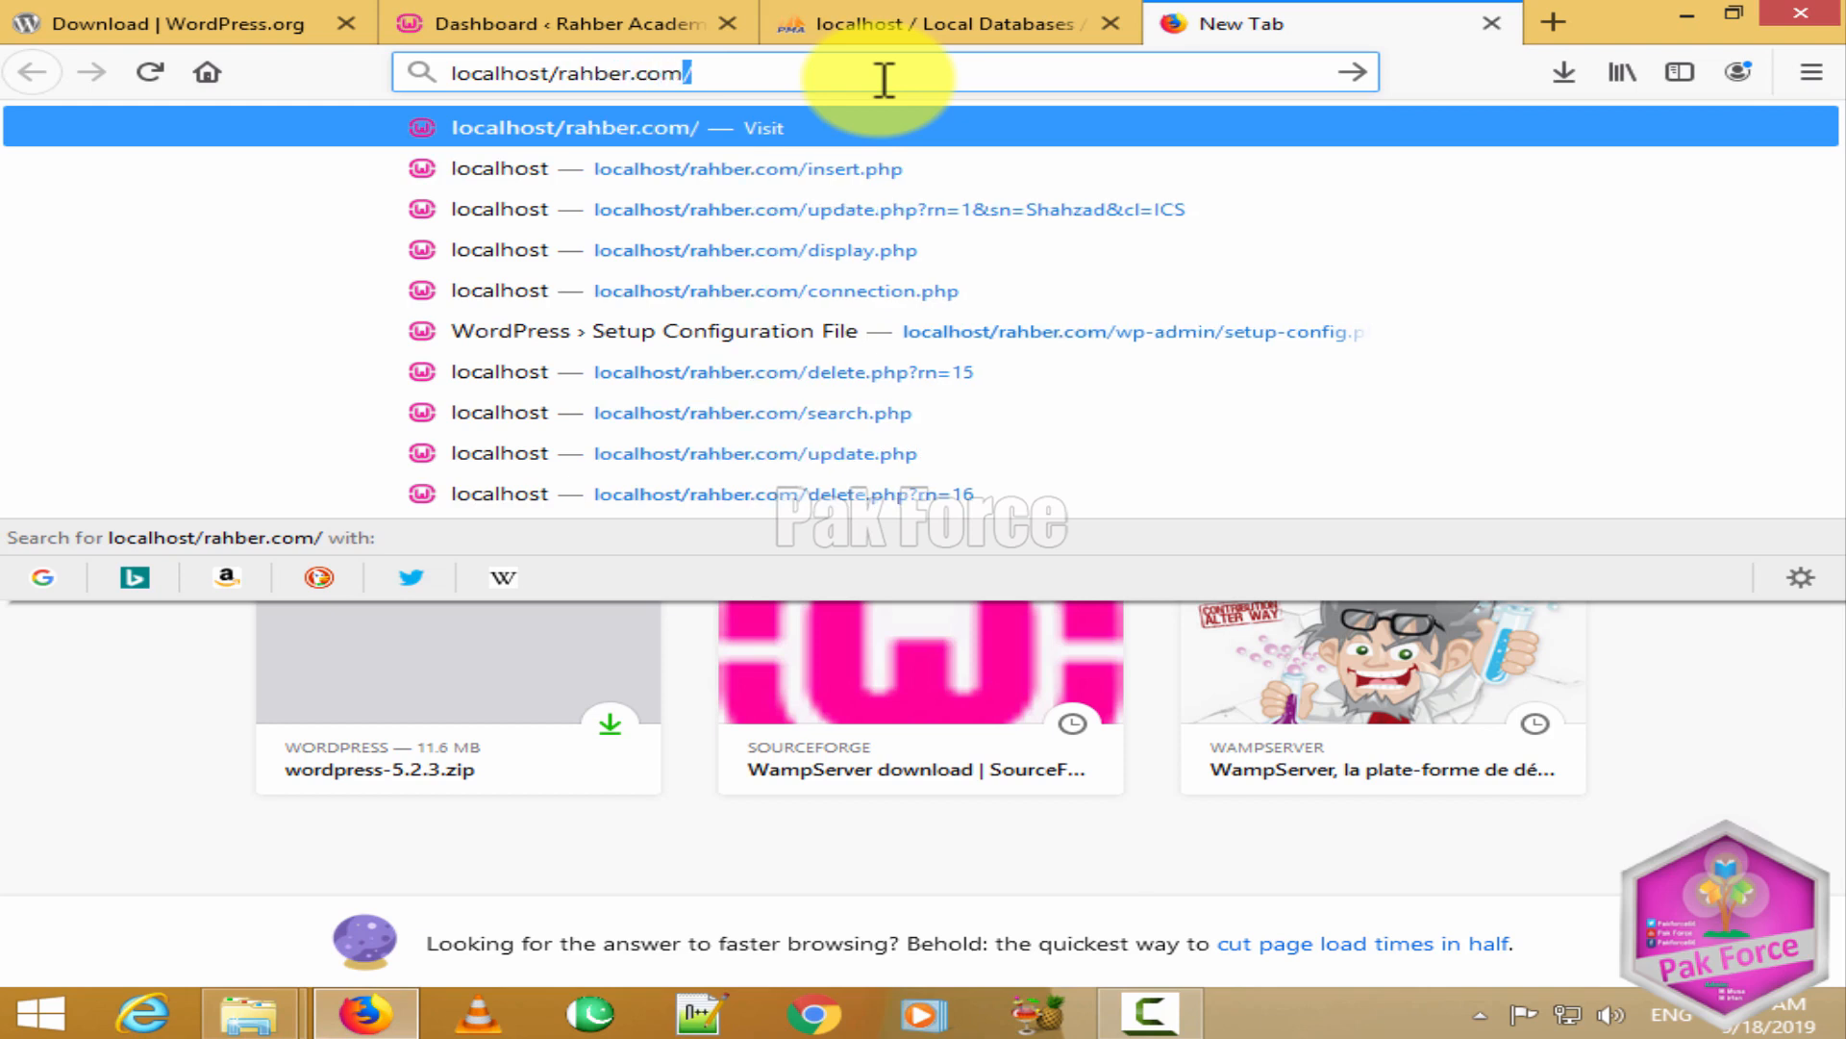
key("Return")
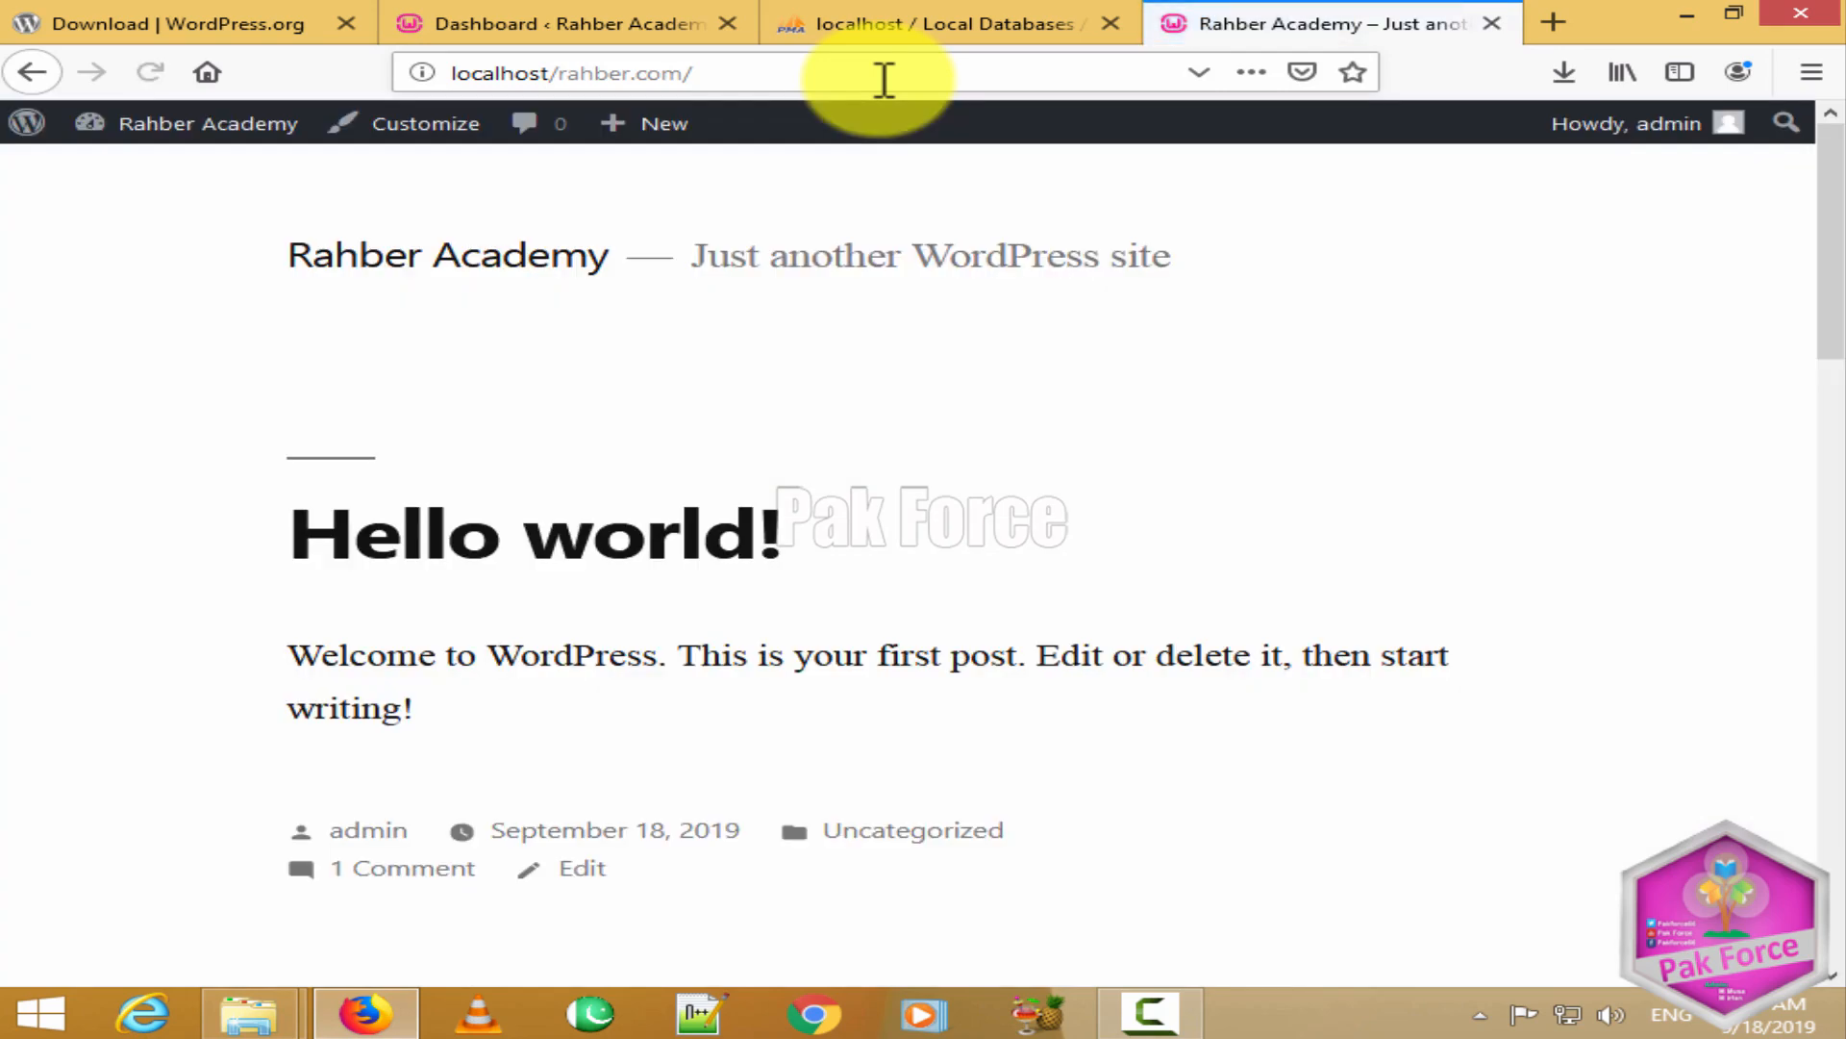
scroll(796, 573, "down", 10)
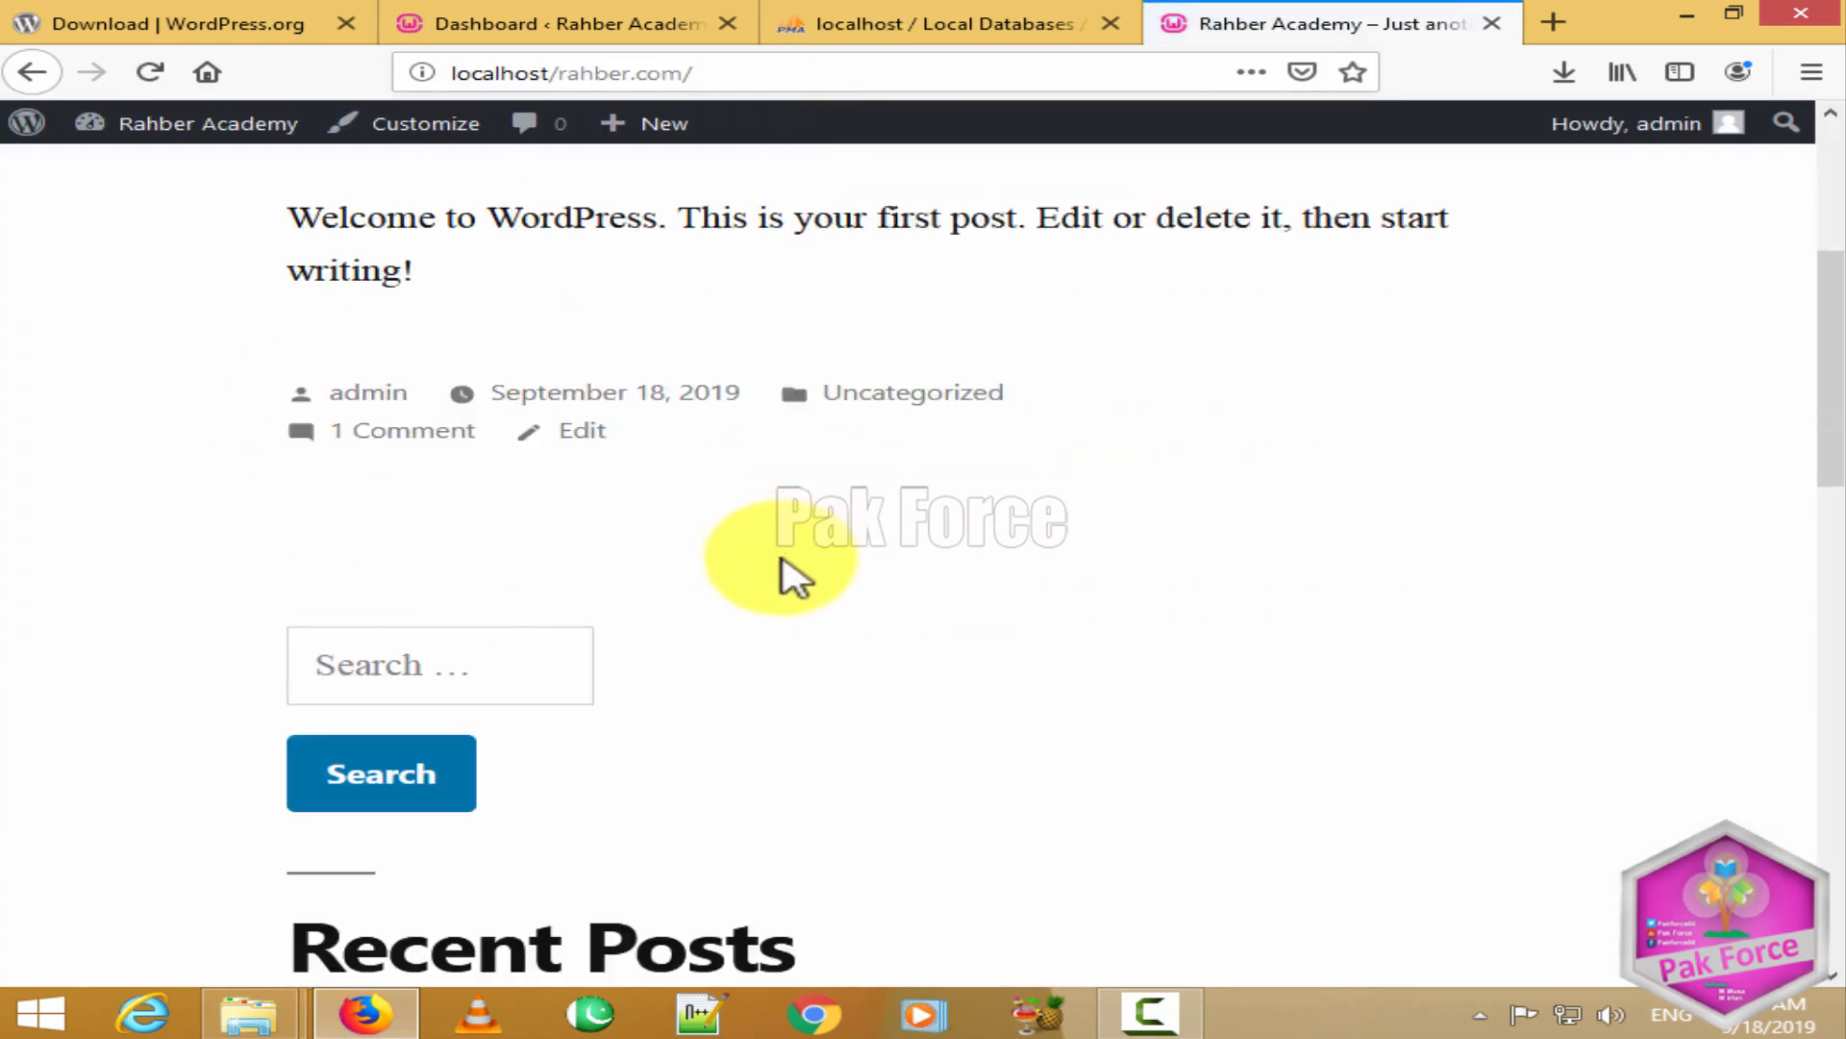
scroll(785, 585, "down", 5)
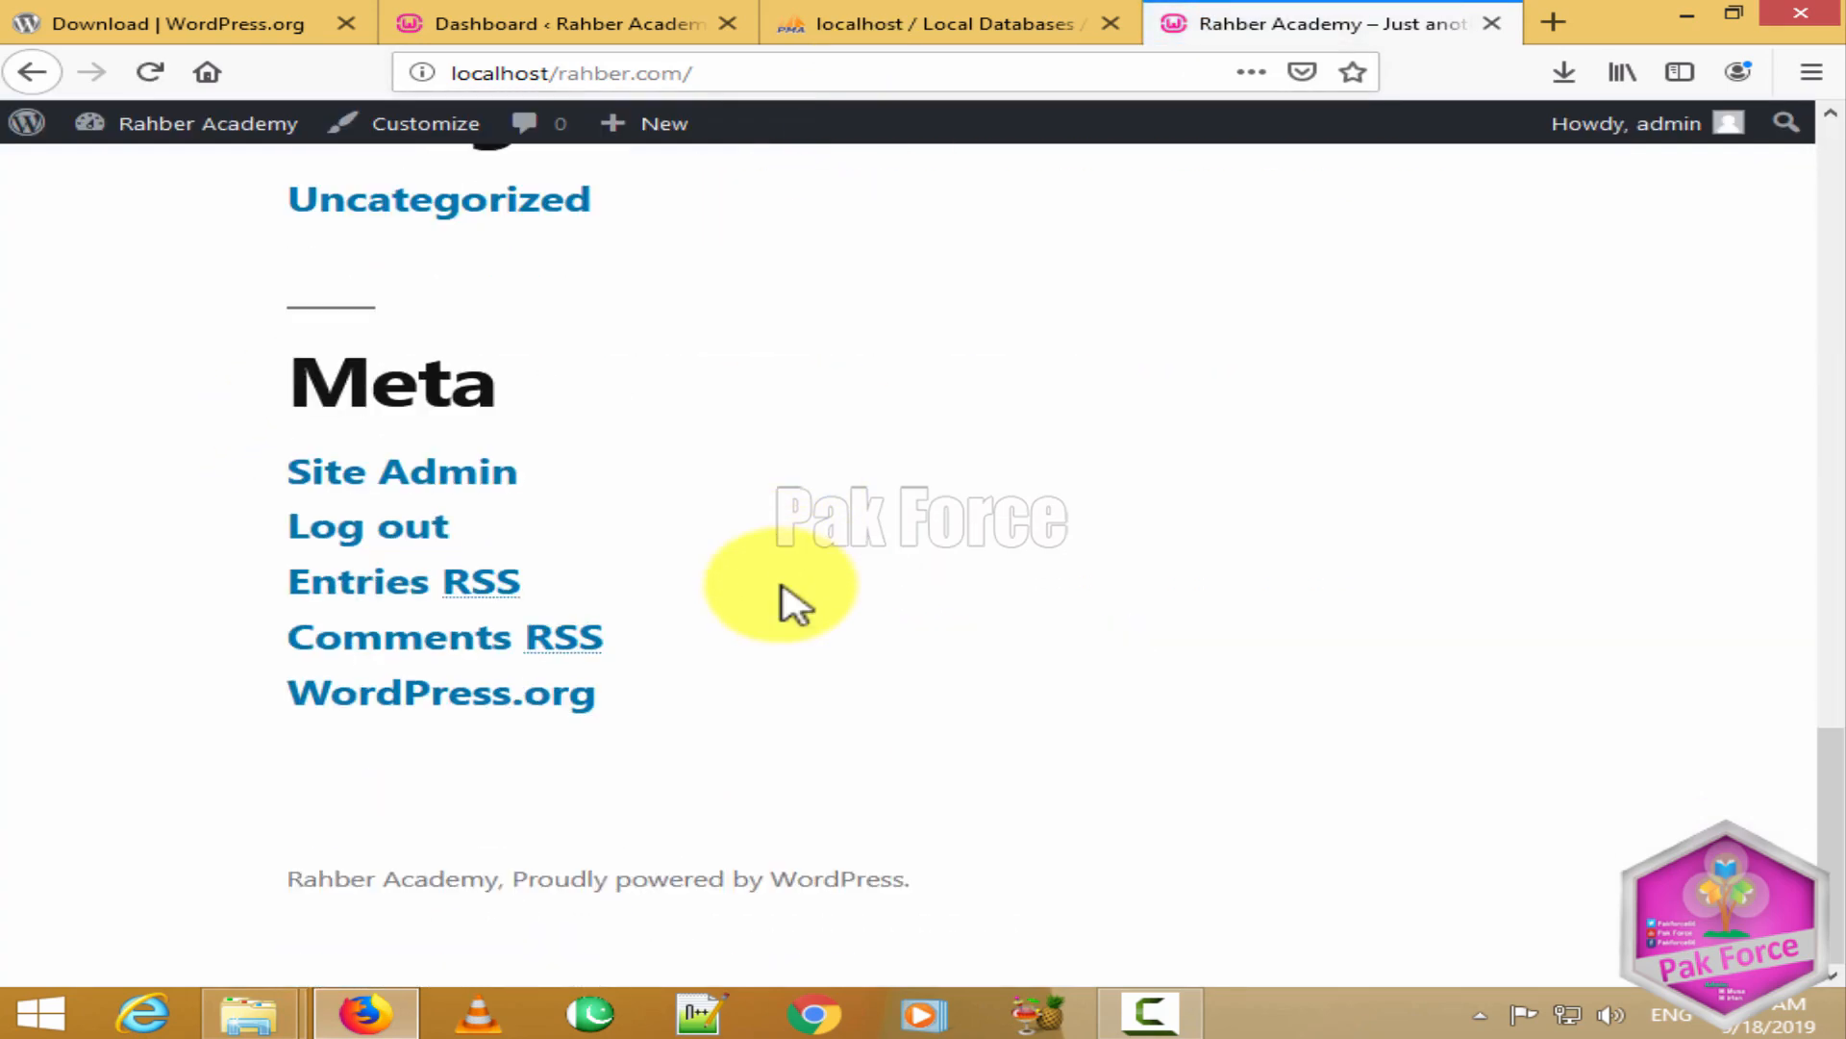
scroll(795, 600, "up", 15)
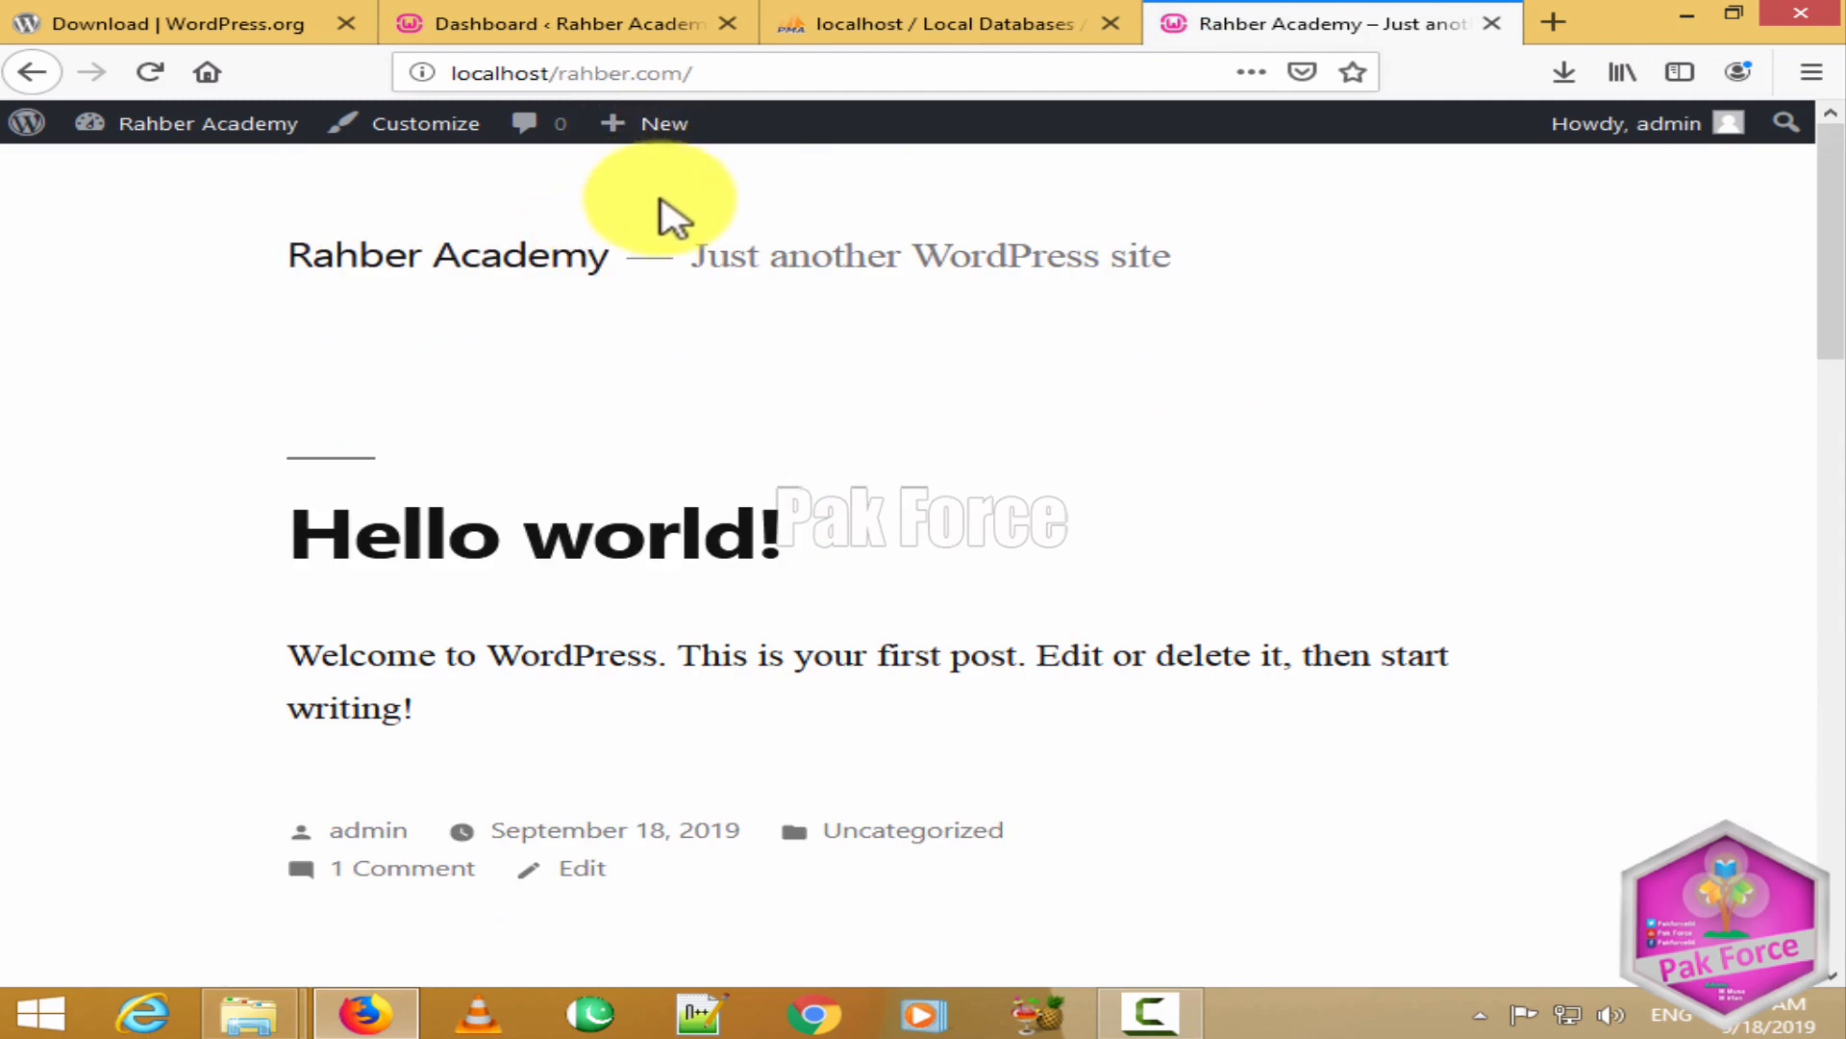
left_click(783, 80)
left_click(787, 80)
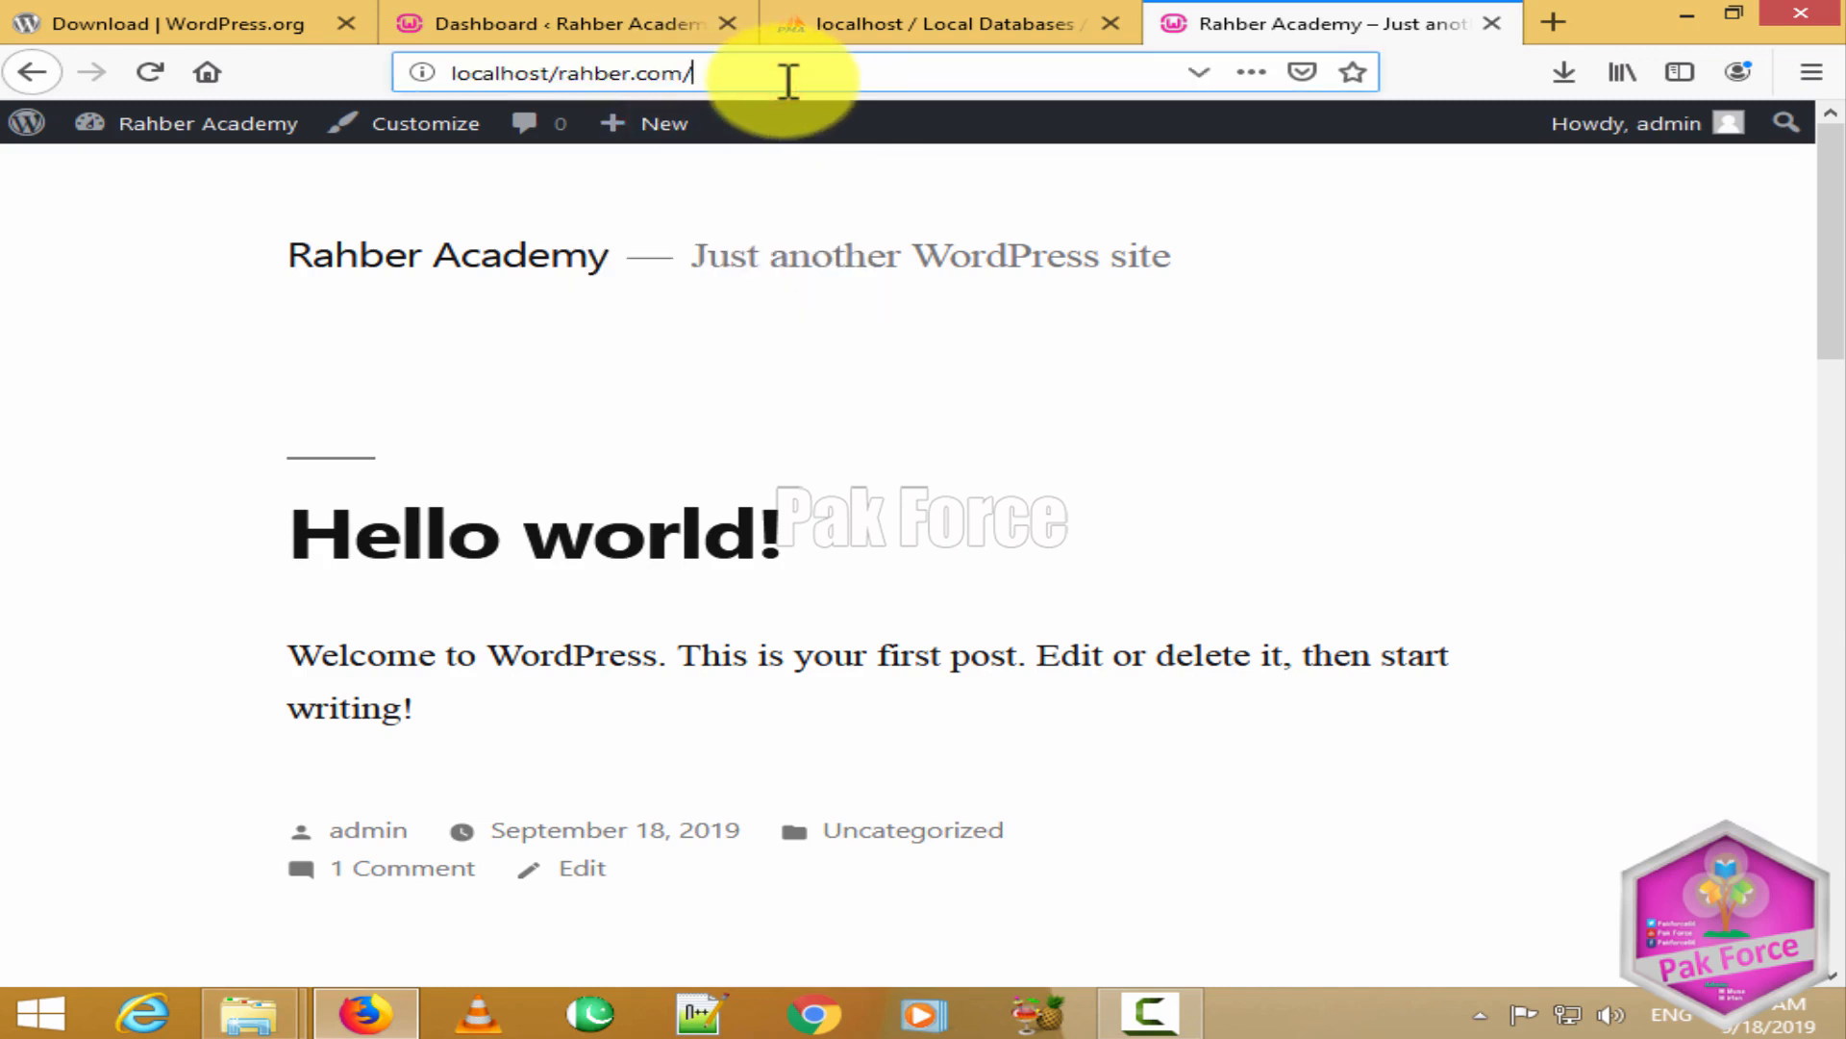
Step: Go to localhost/rahber.com/wp-admin, then close the older duplicate Dashboard tab
type("w")
type("-")
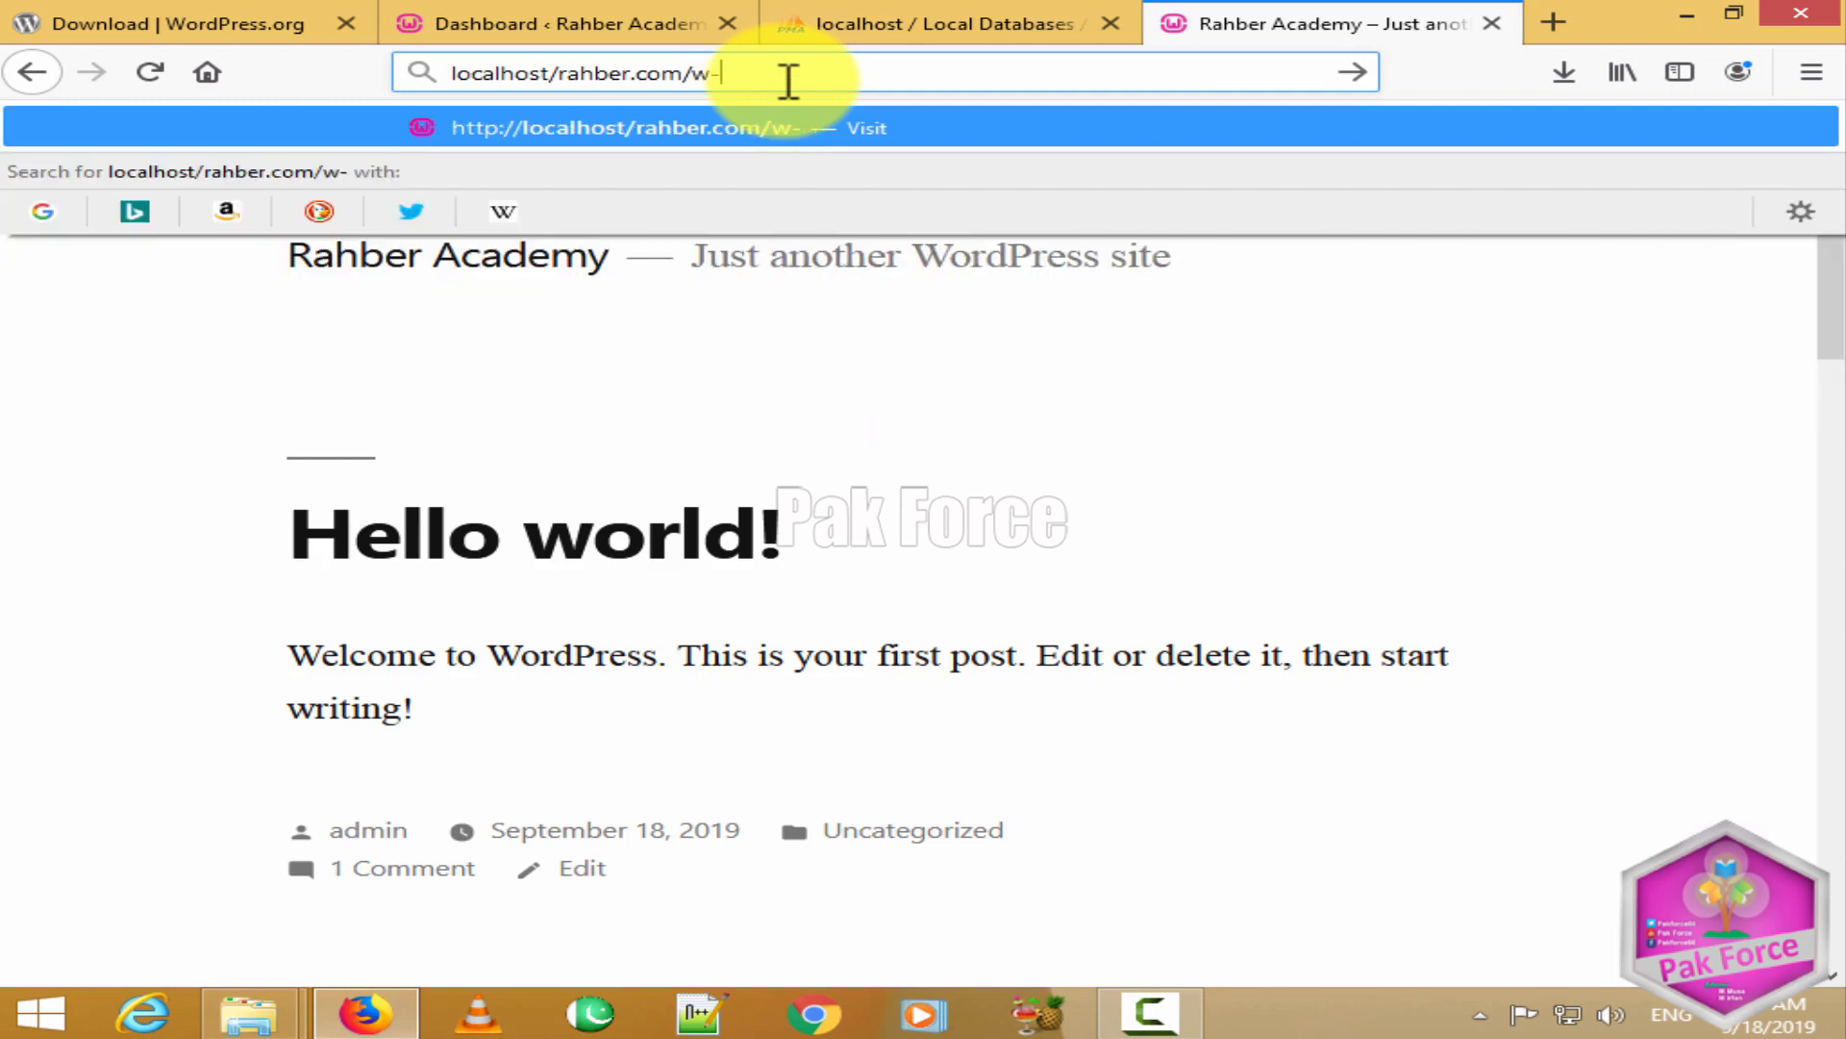
key("BackSpace")
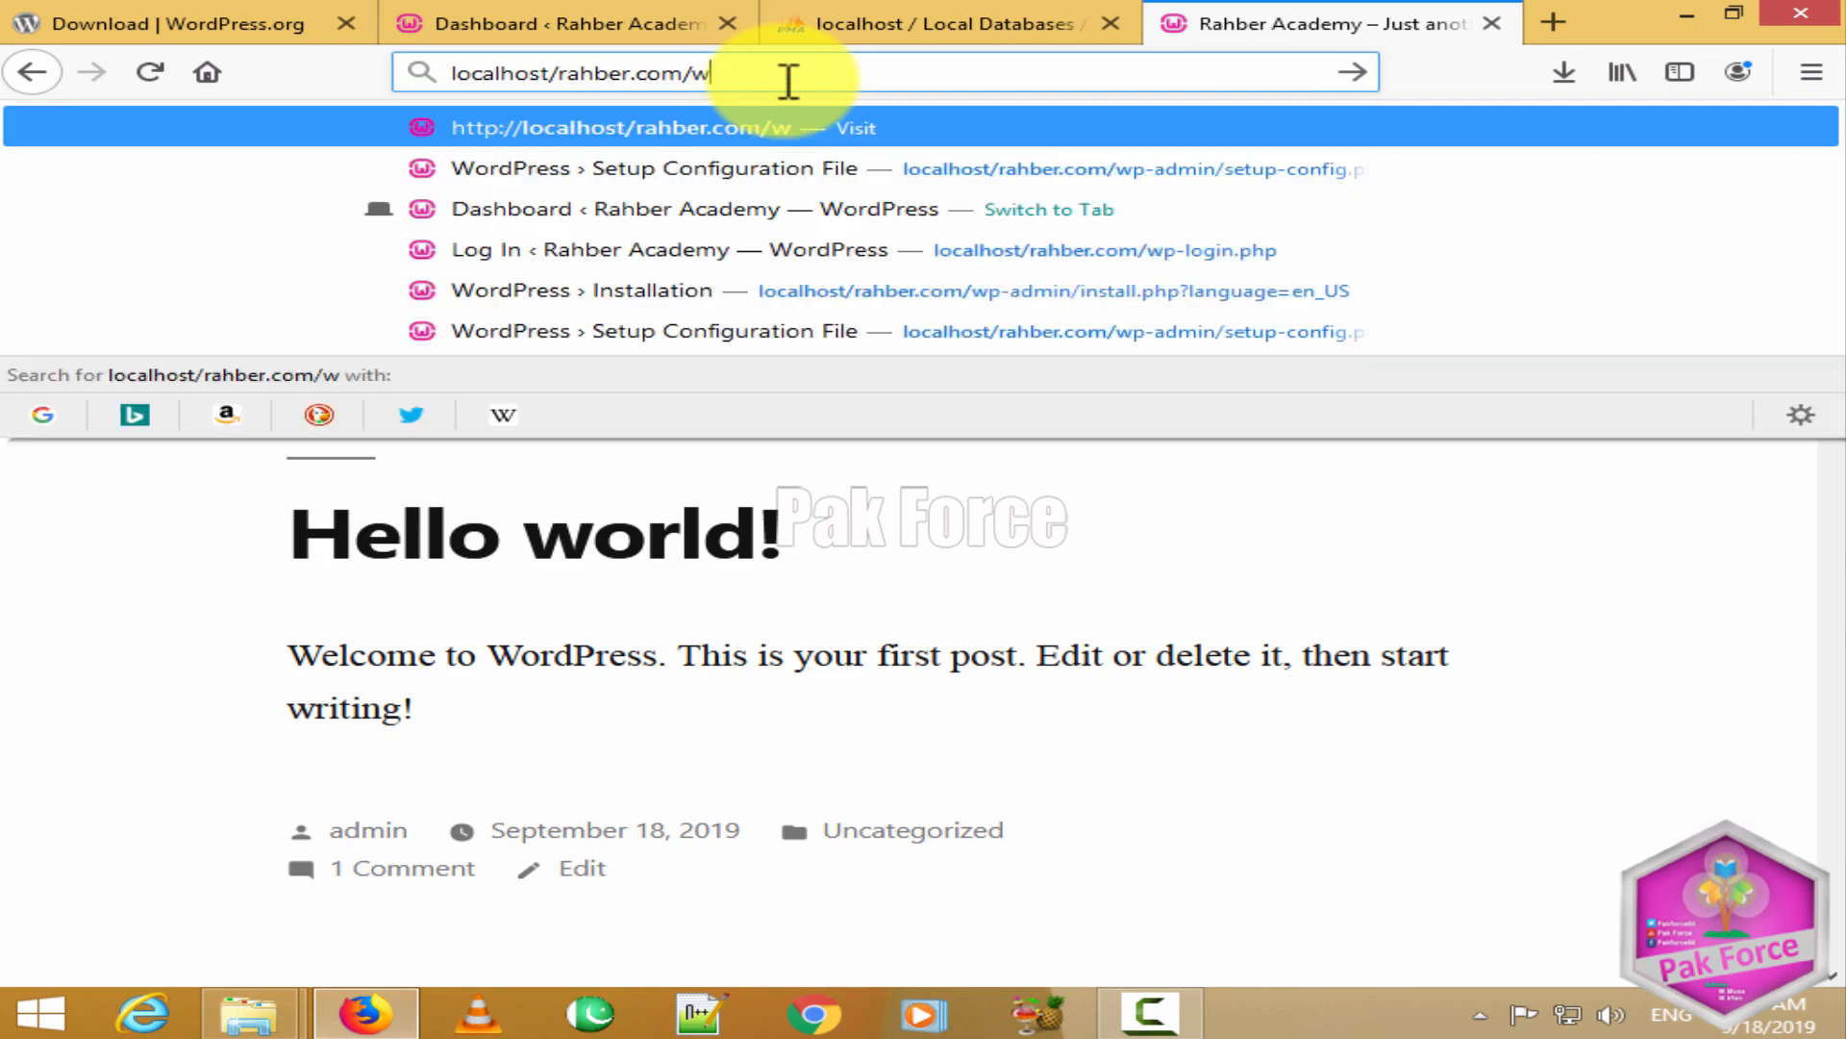
type("p")
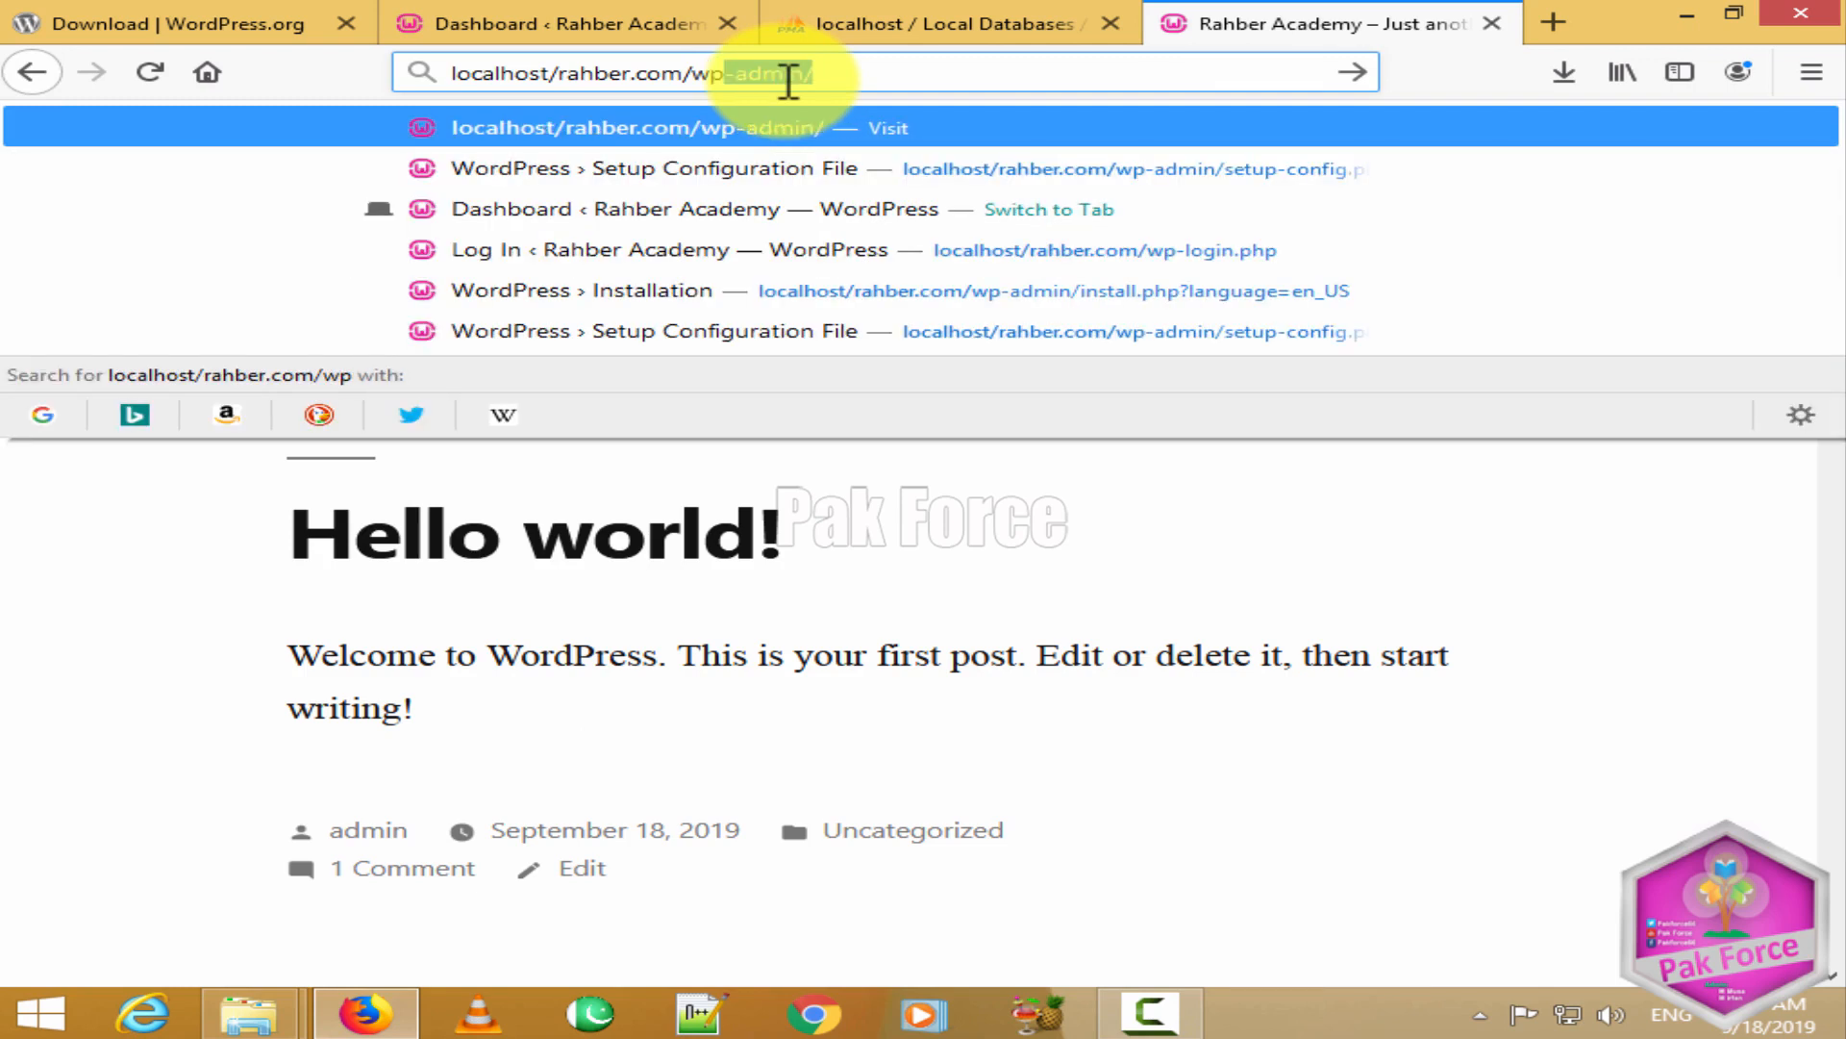
type("-admin")
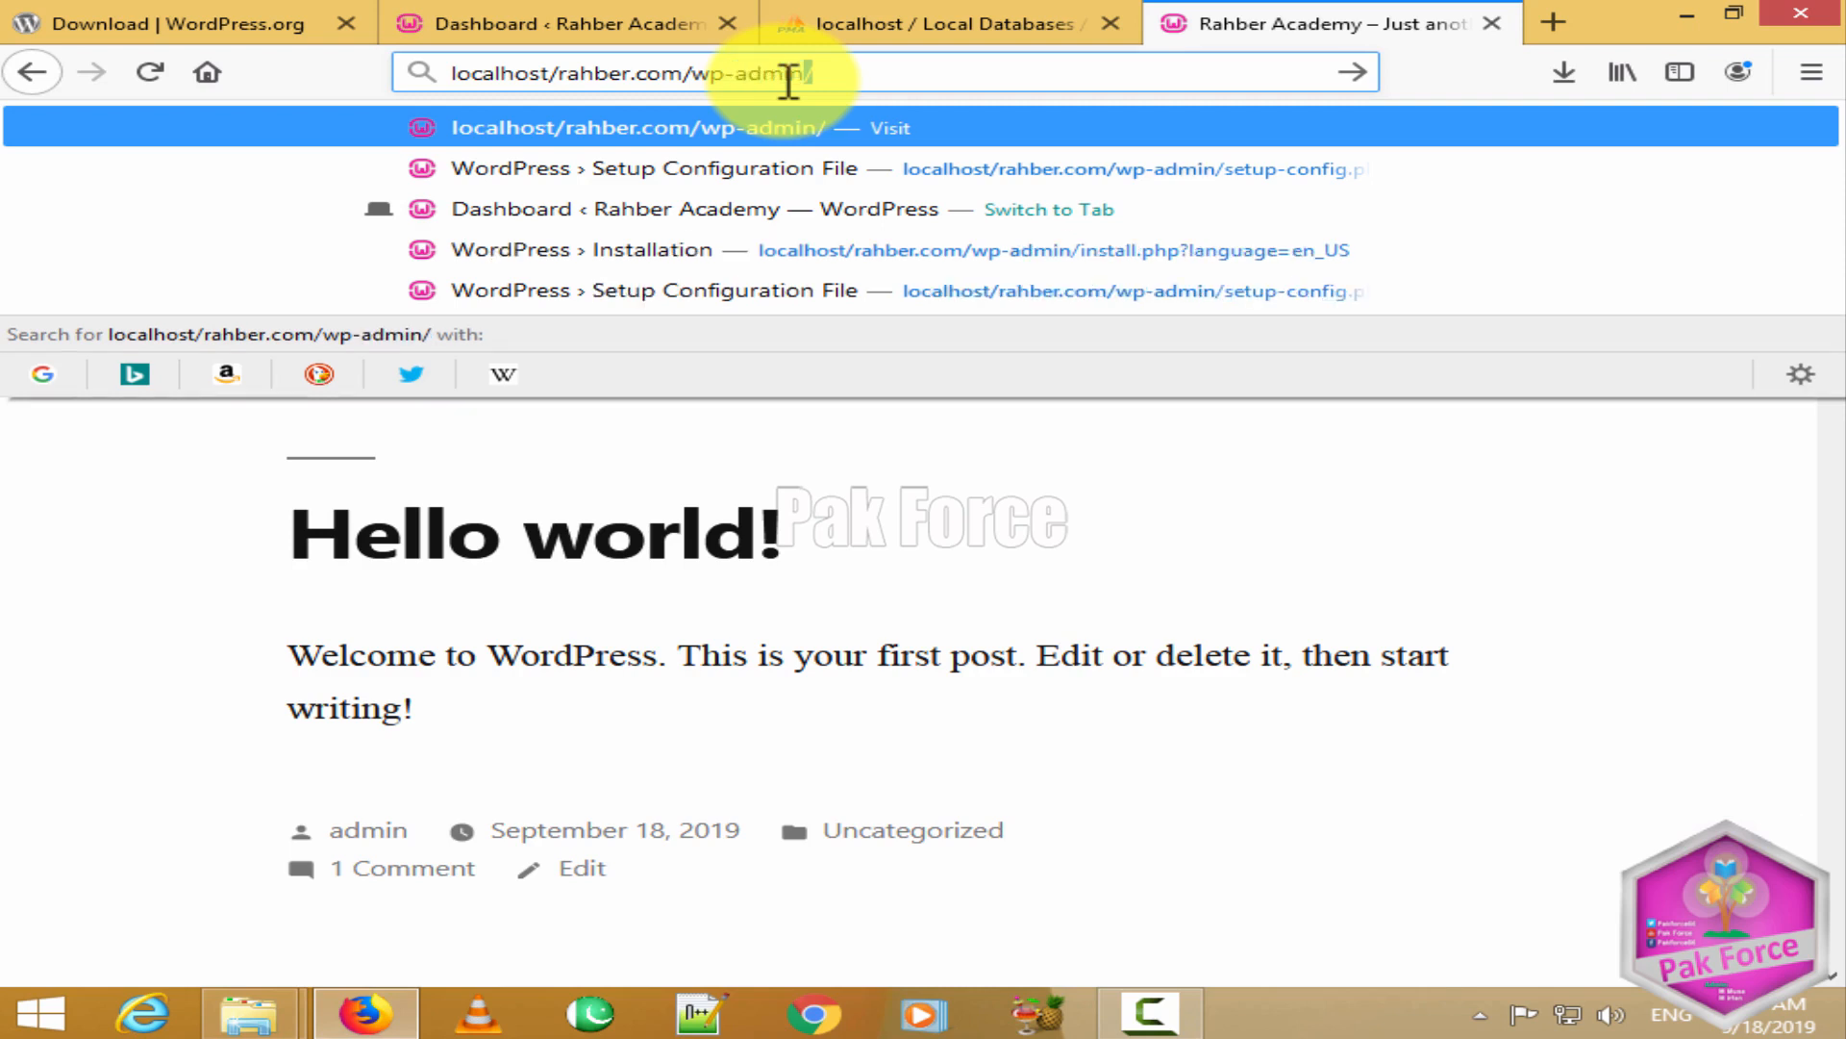
key("Return")
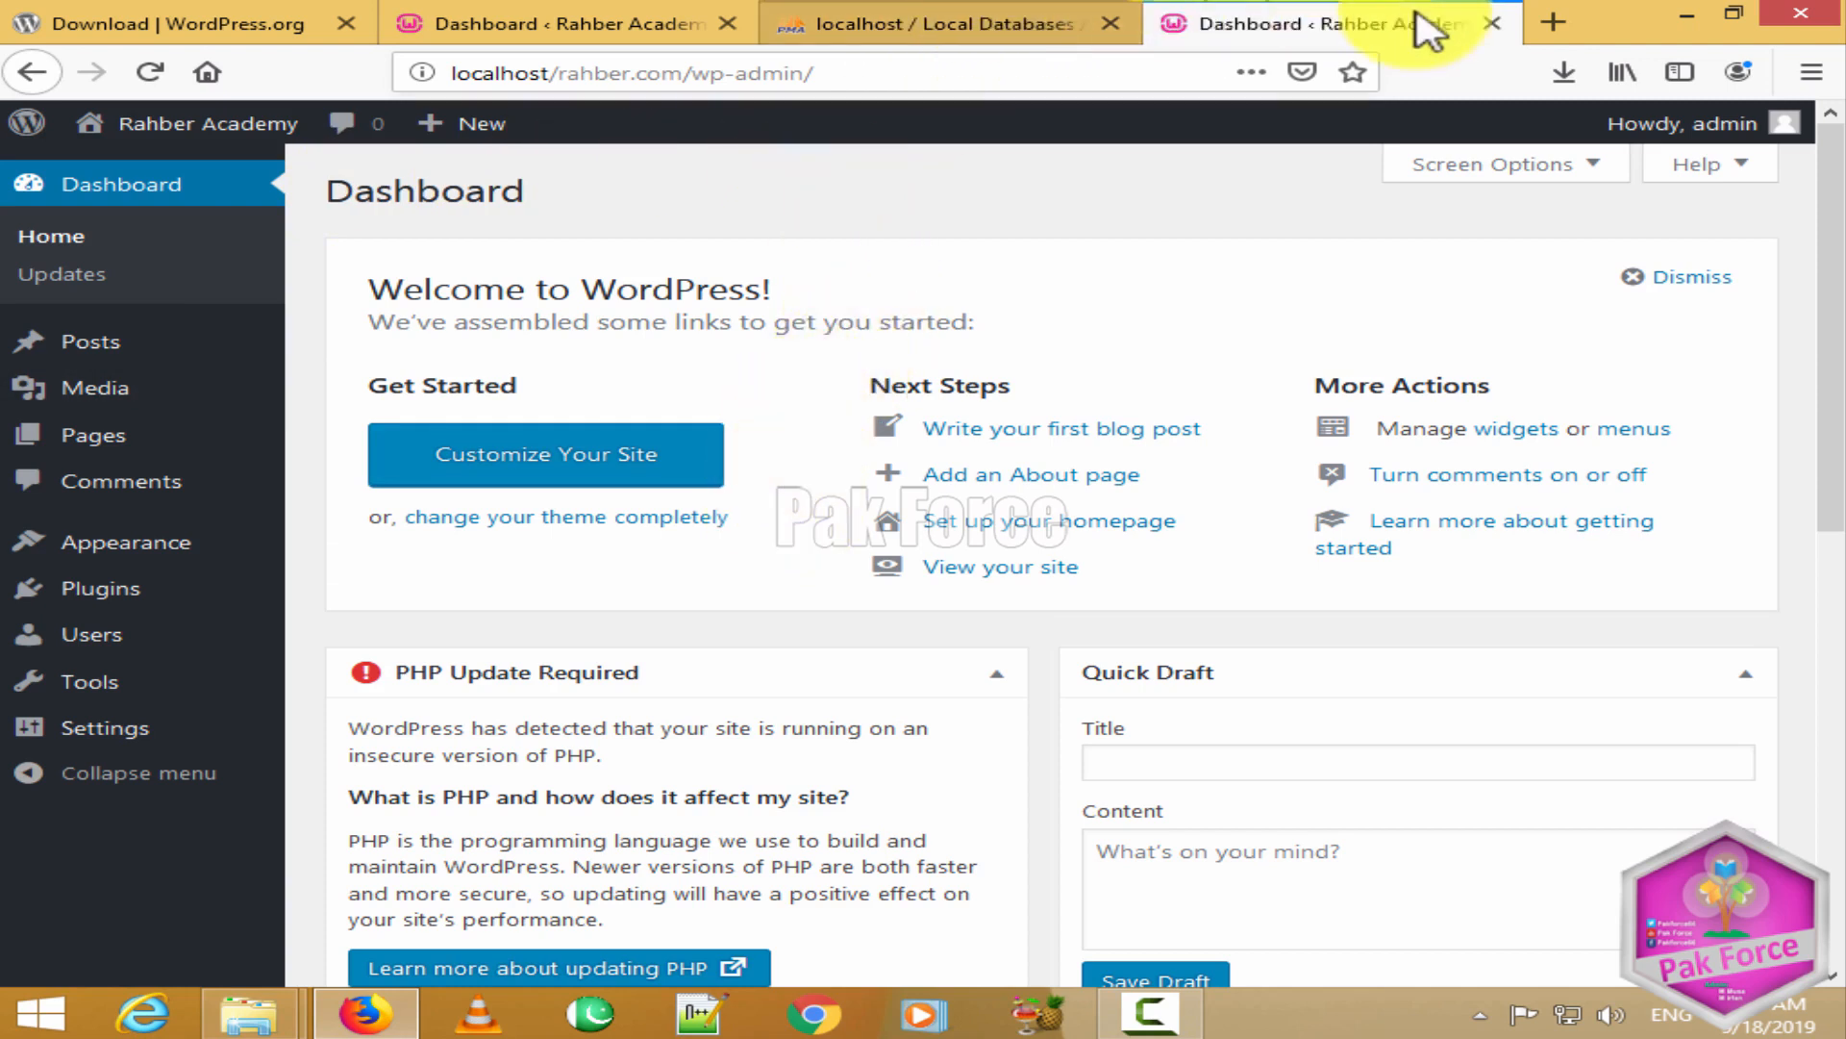
left_click(587, 21)
left_click(728, 23)
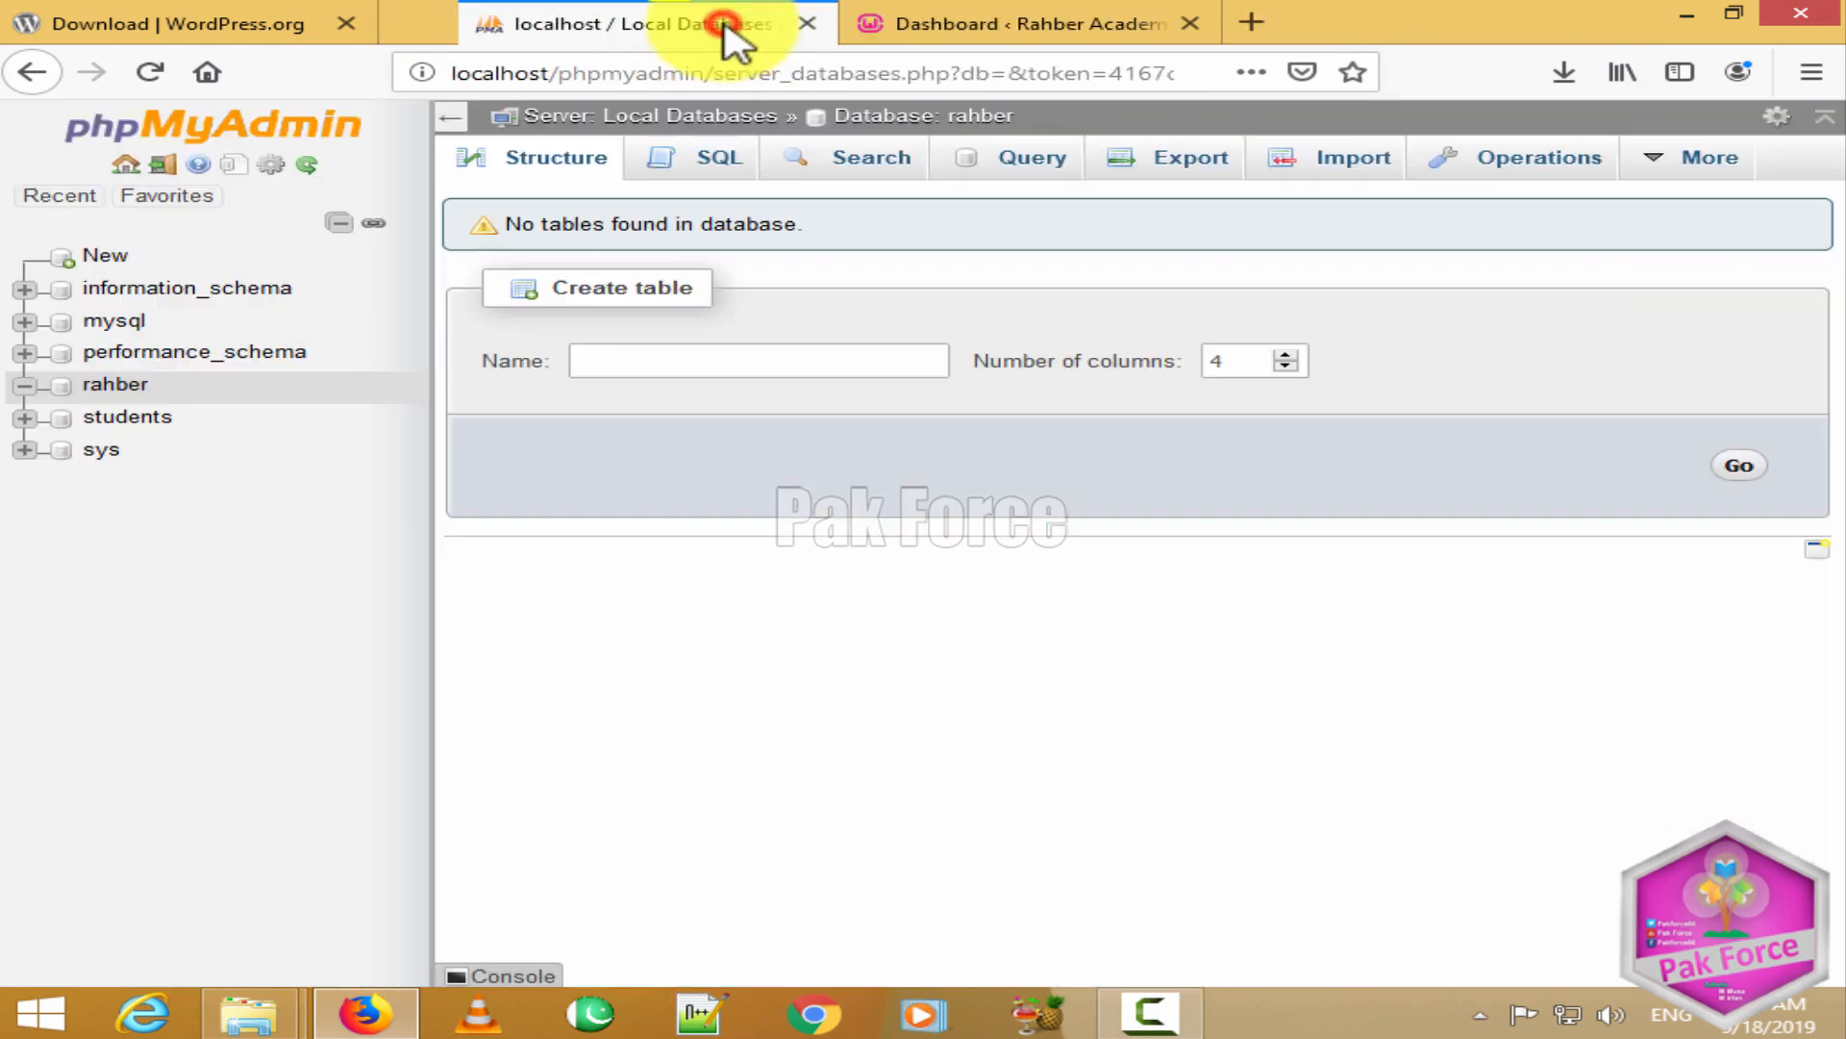
Step: Load the live Rahber Academy site at localhost/rahber.com in a new tab and look through it
key("ctrl+t")
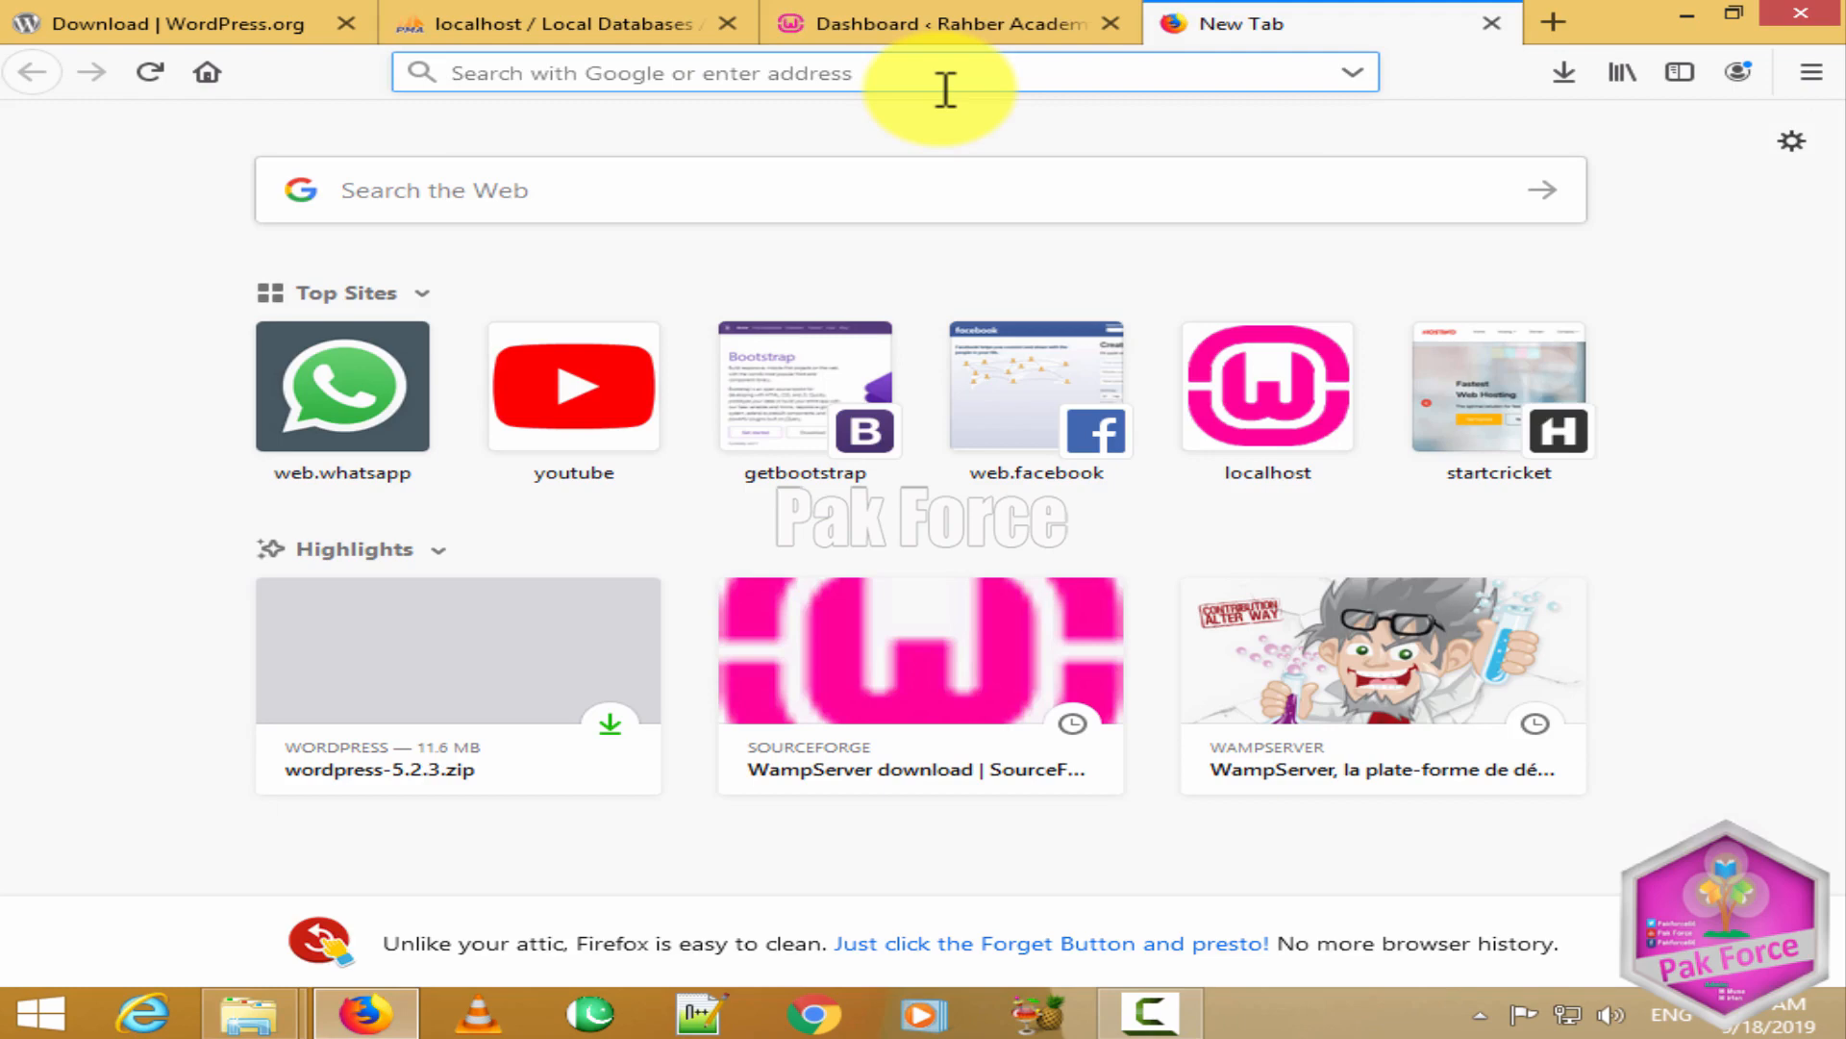
type("localh")
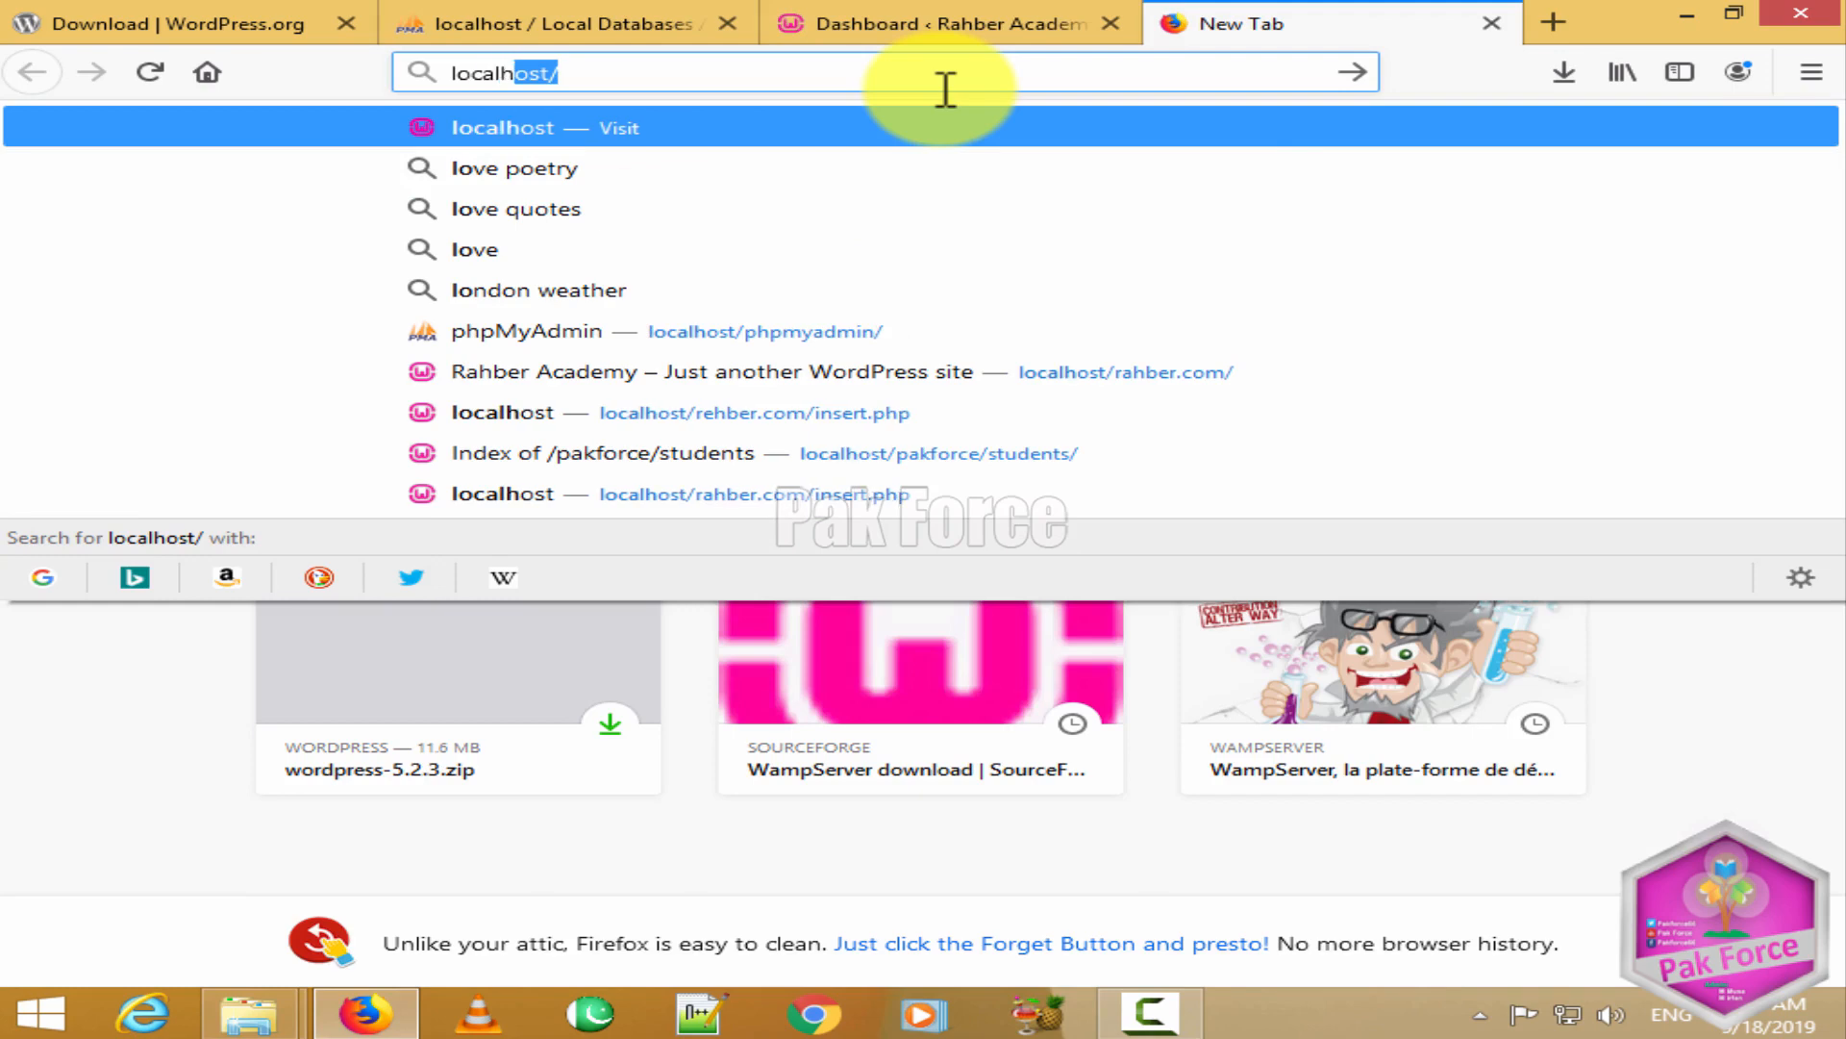
type("ost/rahber.com/")
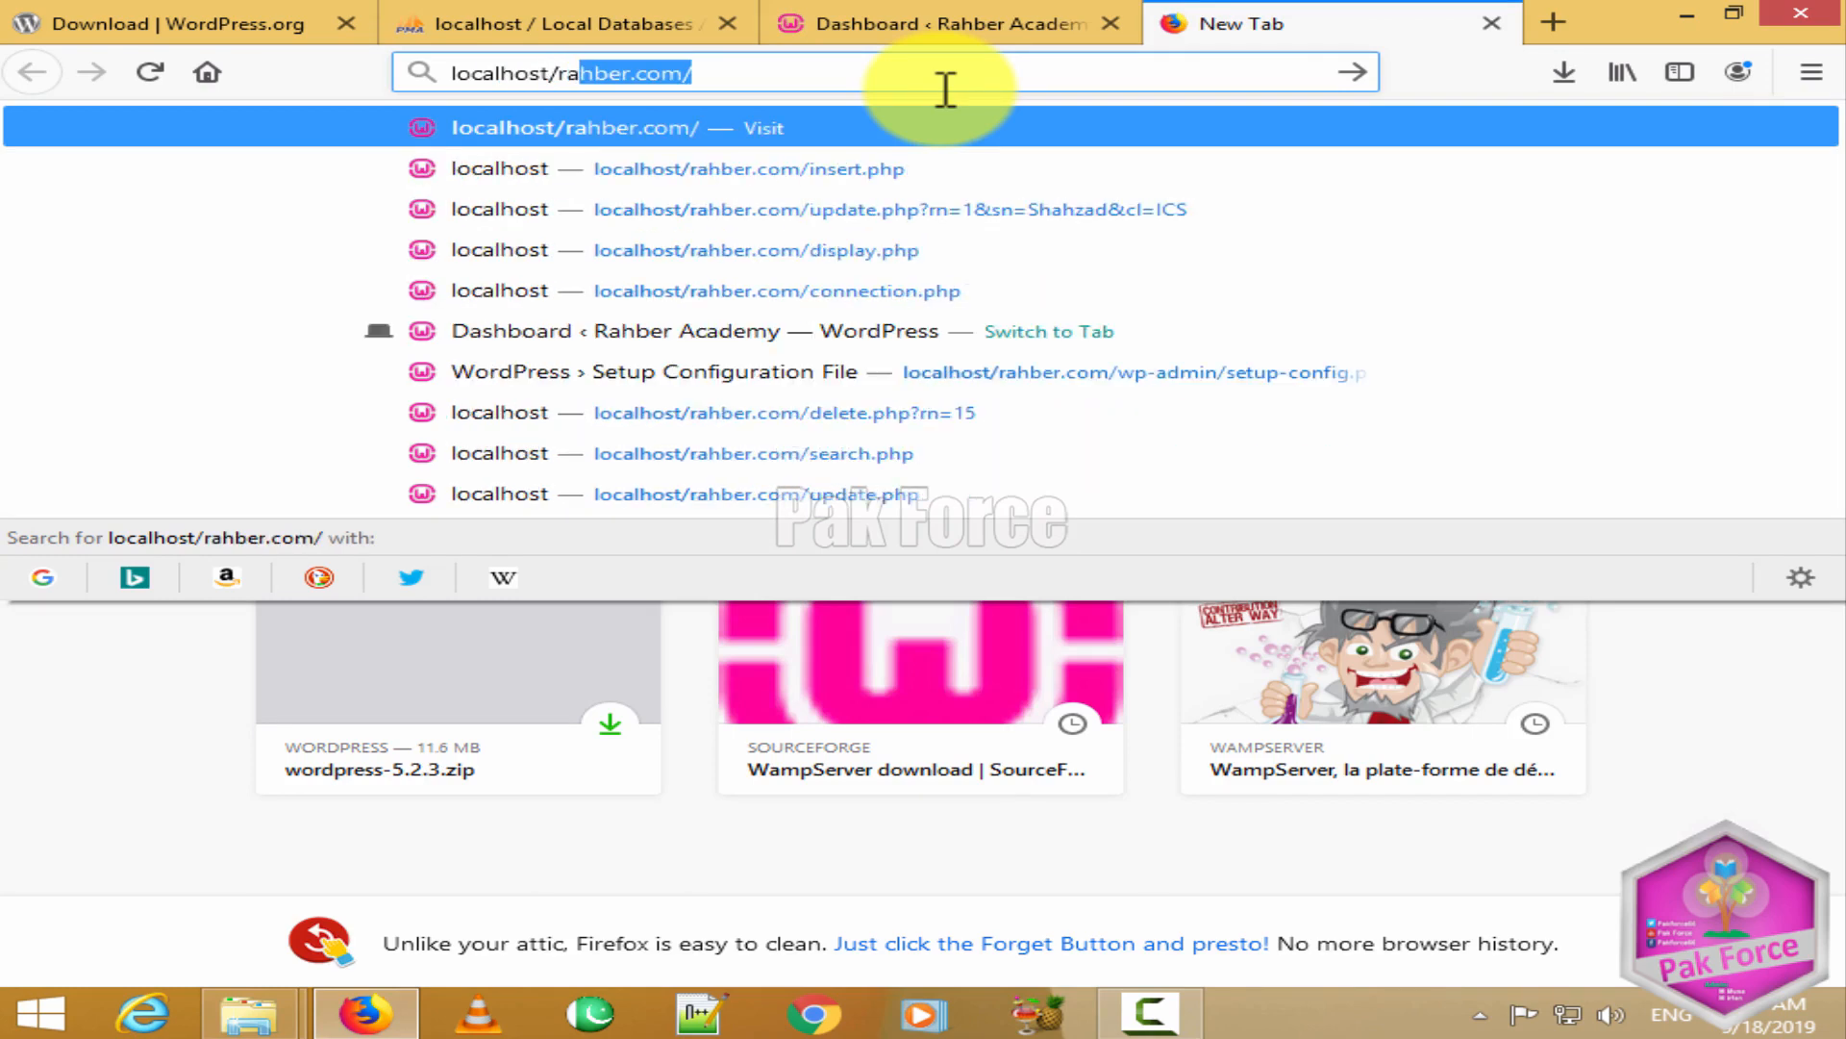
key("Return")
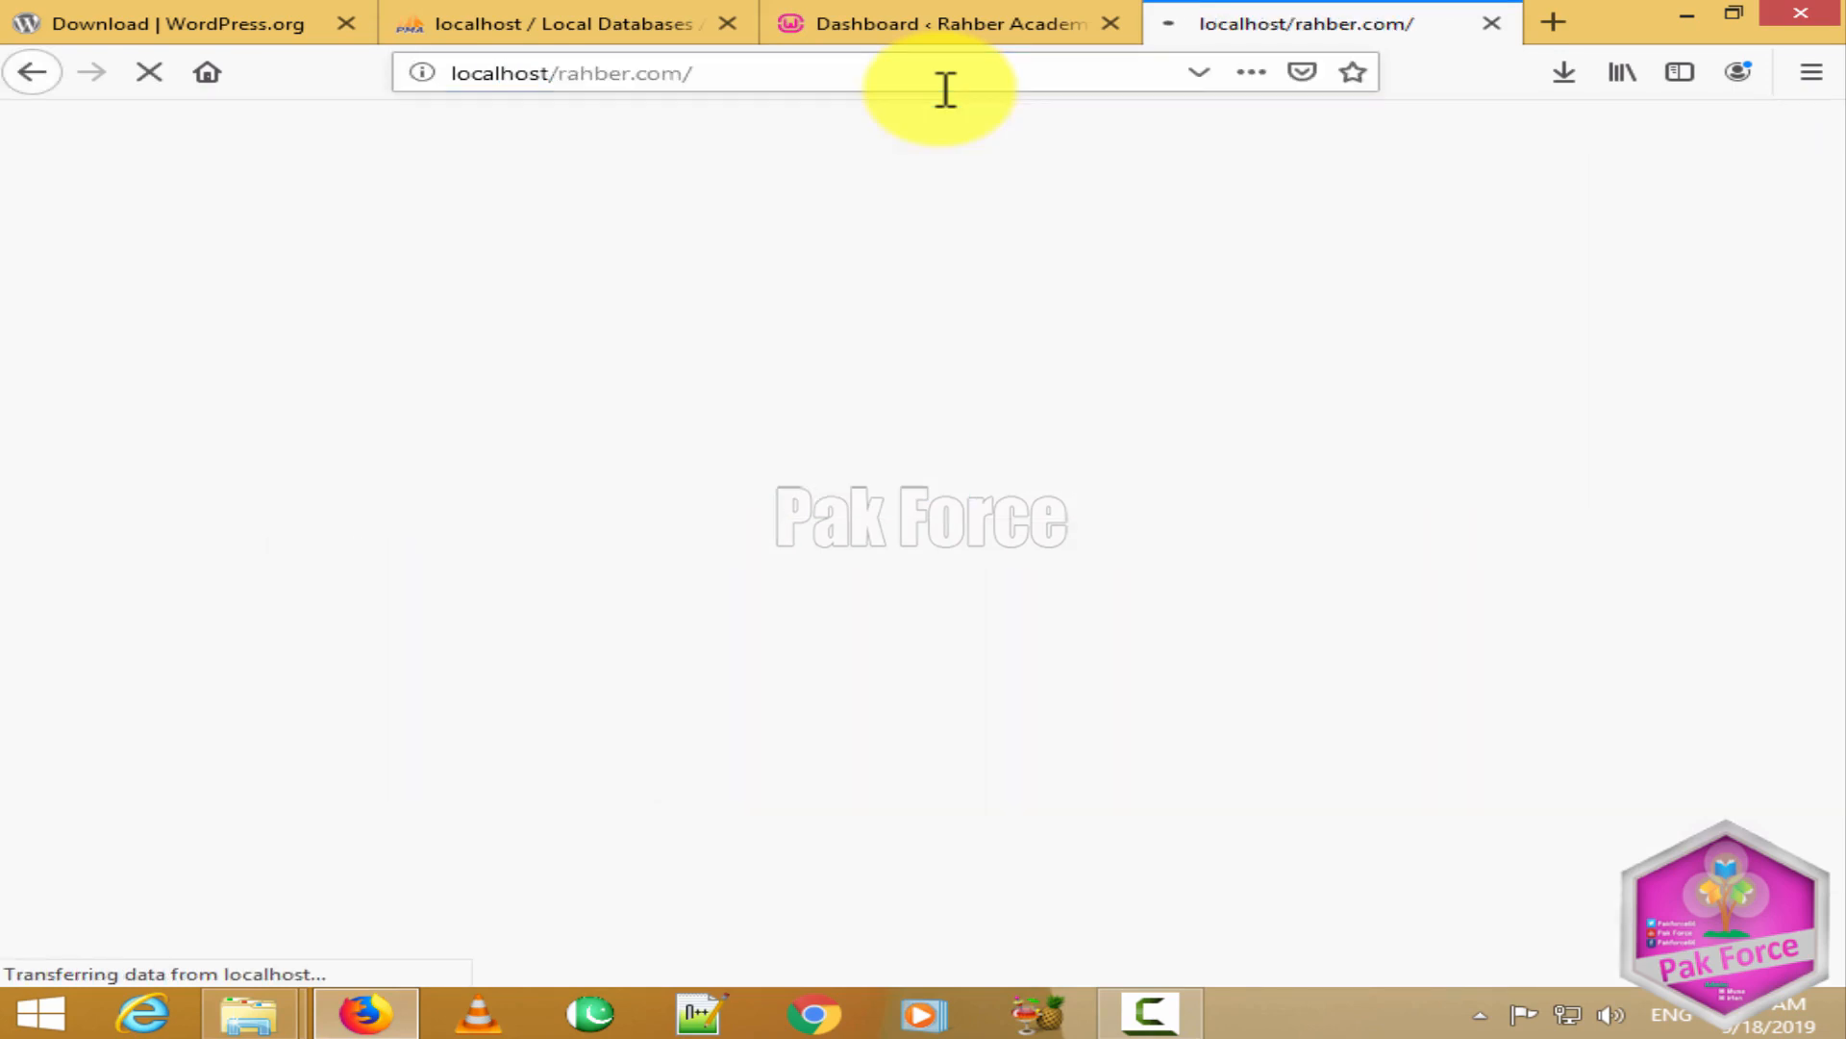
scroll(734, 660, "down", 5)
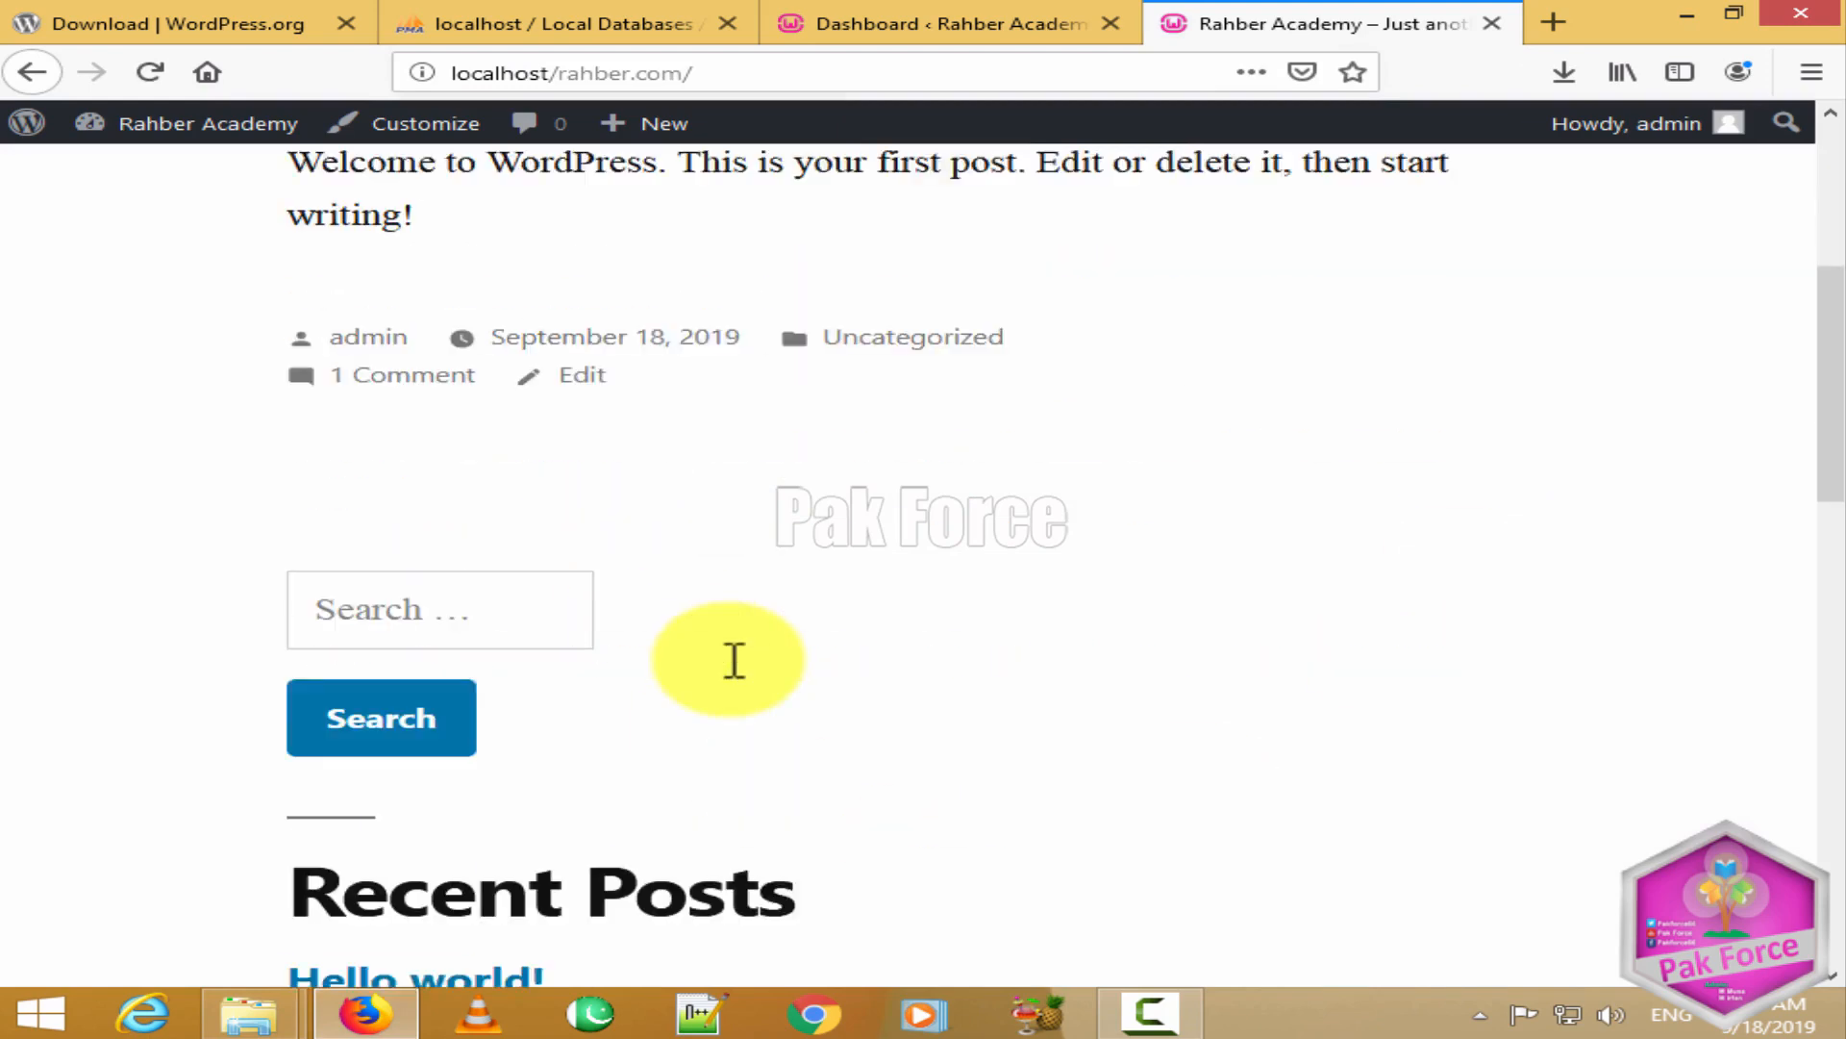
scroll(741, 671, "up", 5)
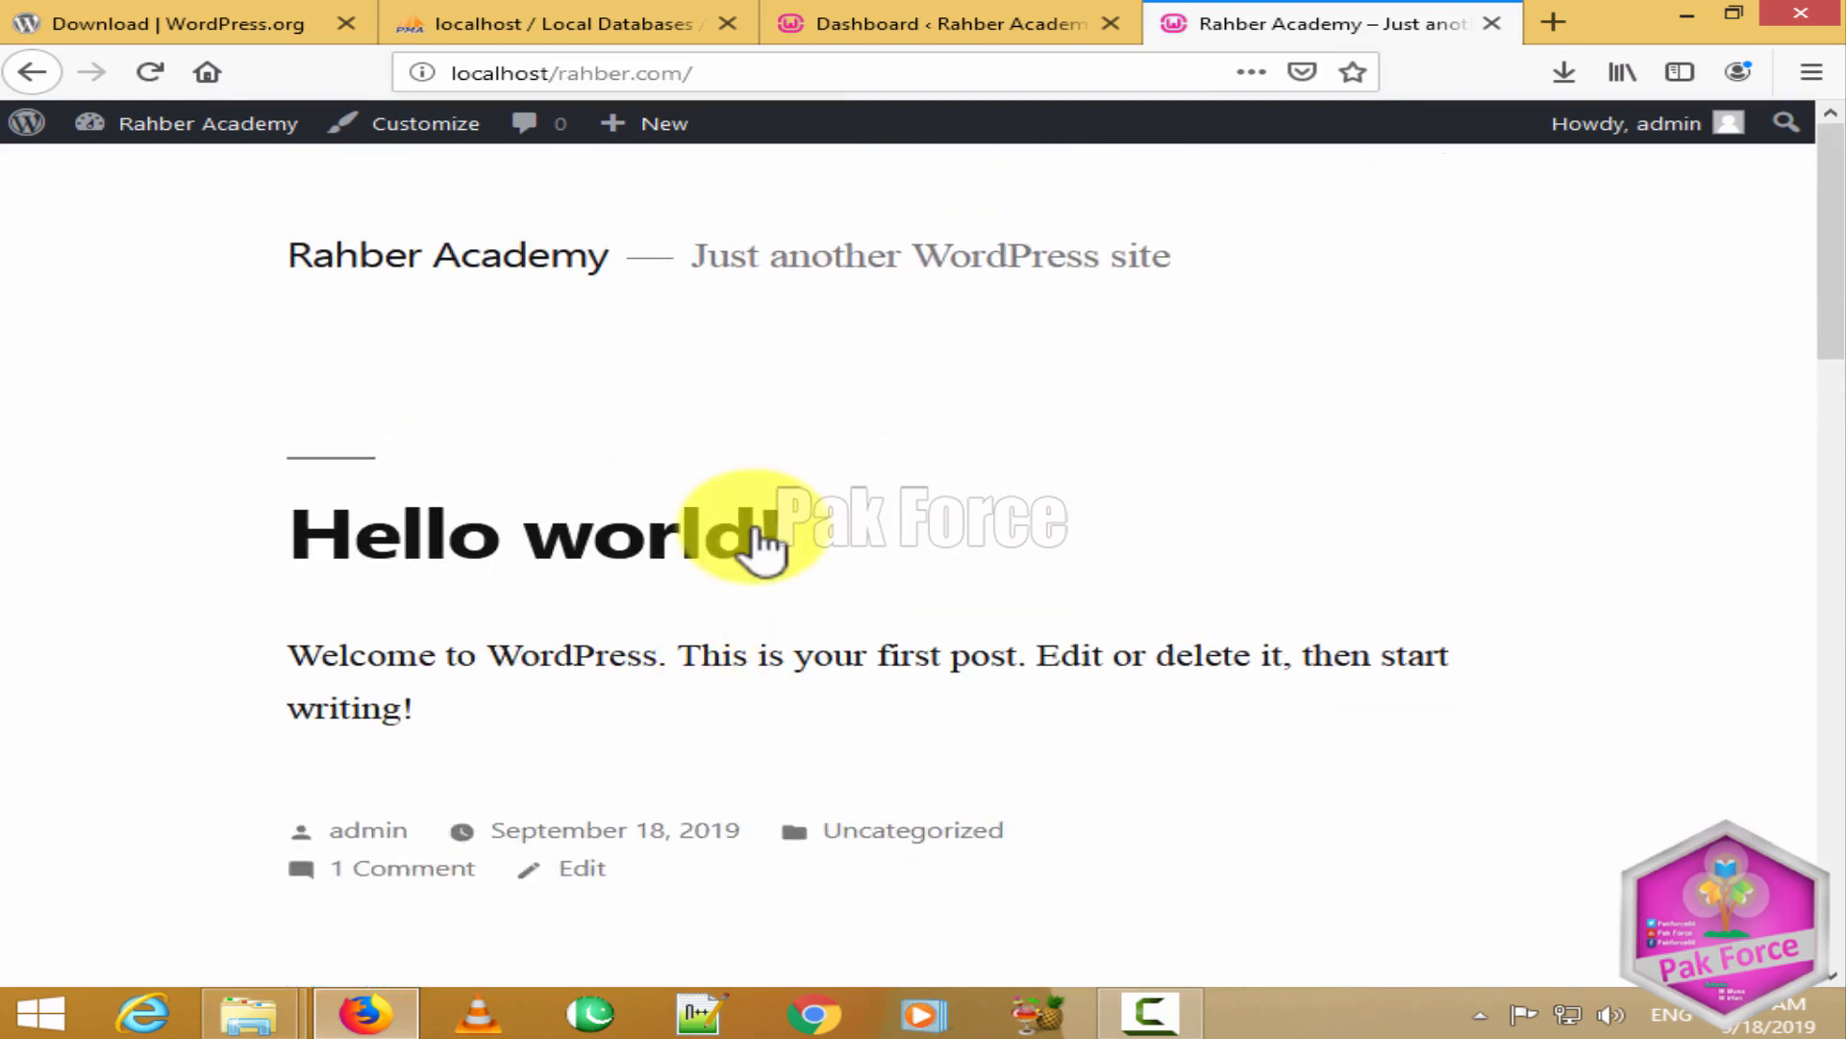
Step: Switch back to the WordPress admin Dashboard tab and look over it
left_click(866, 27)
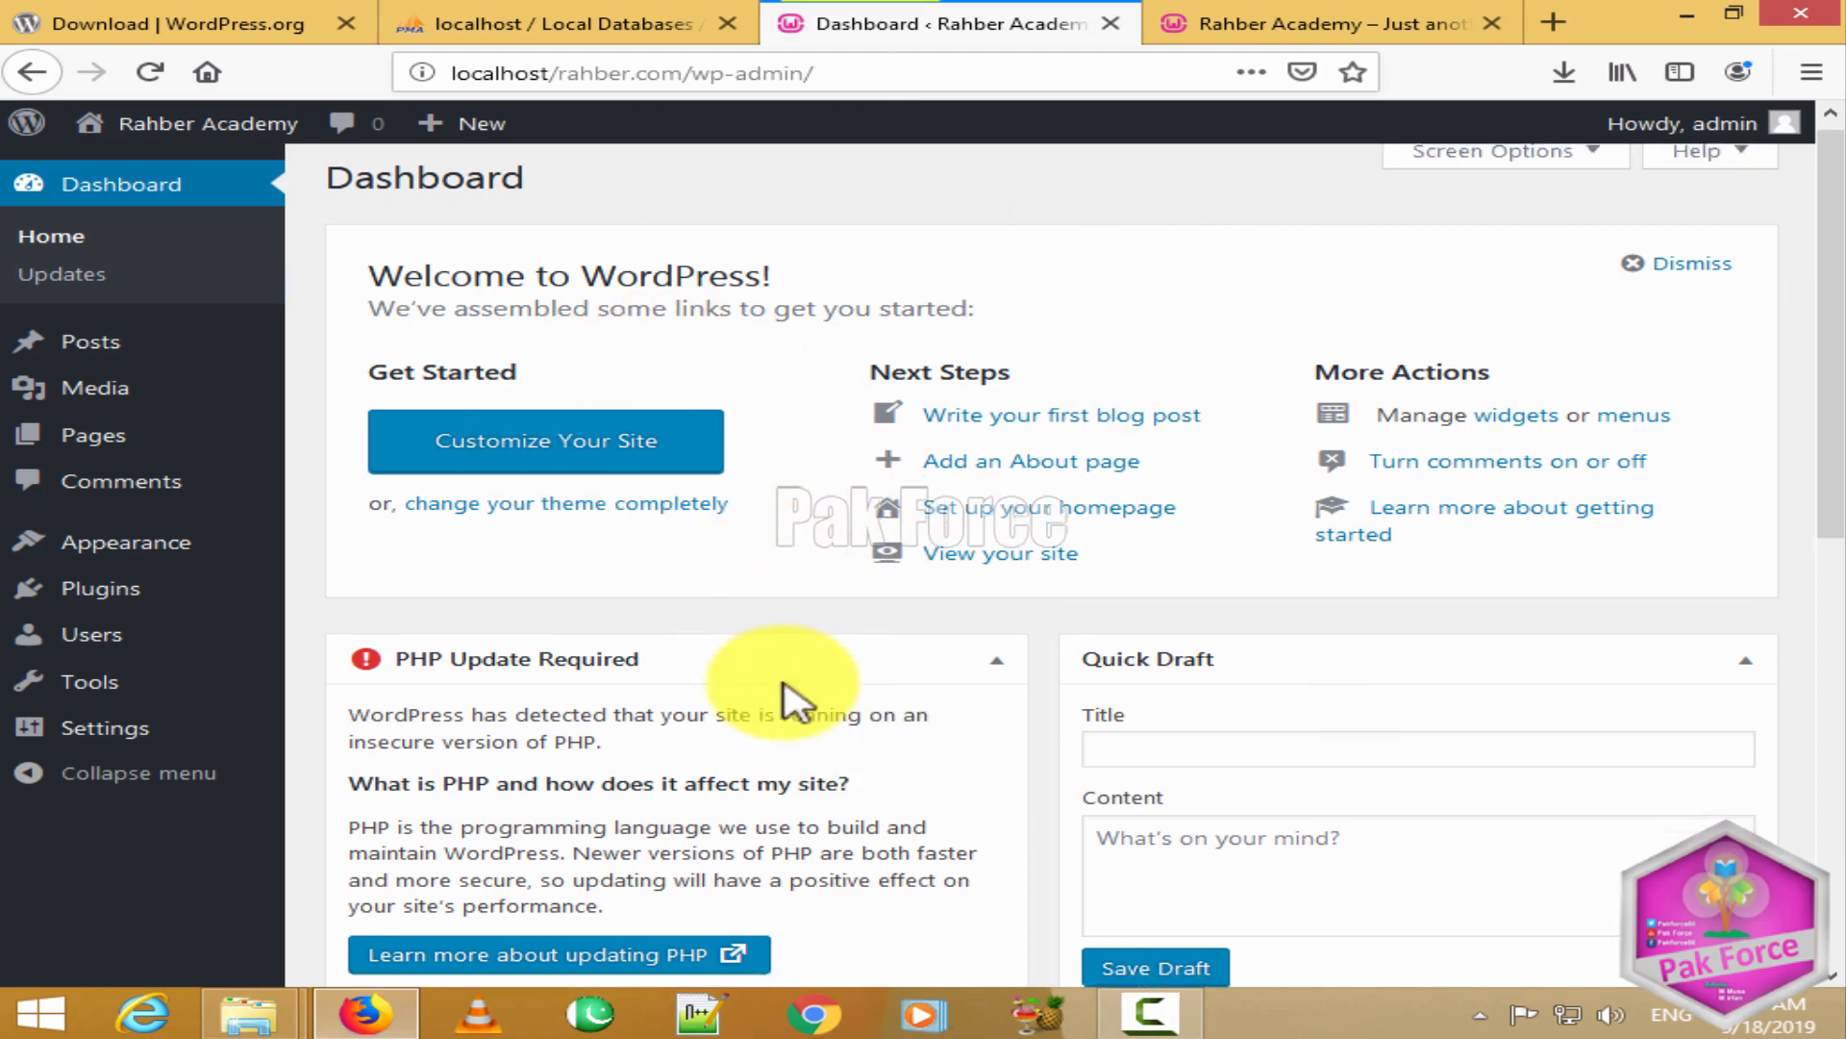
scroll(827, 750, "down", 8)
scroll(866, 777, "up", 8)
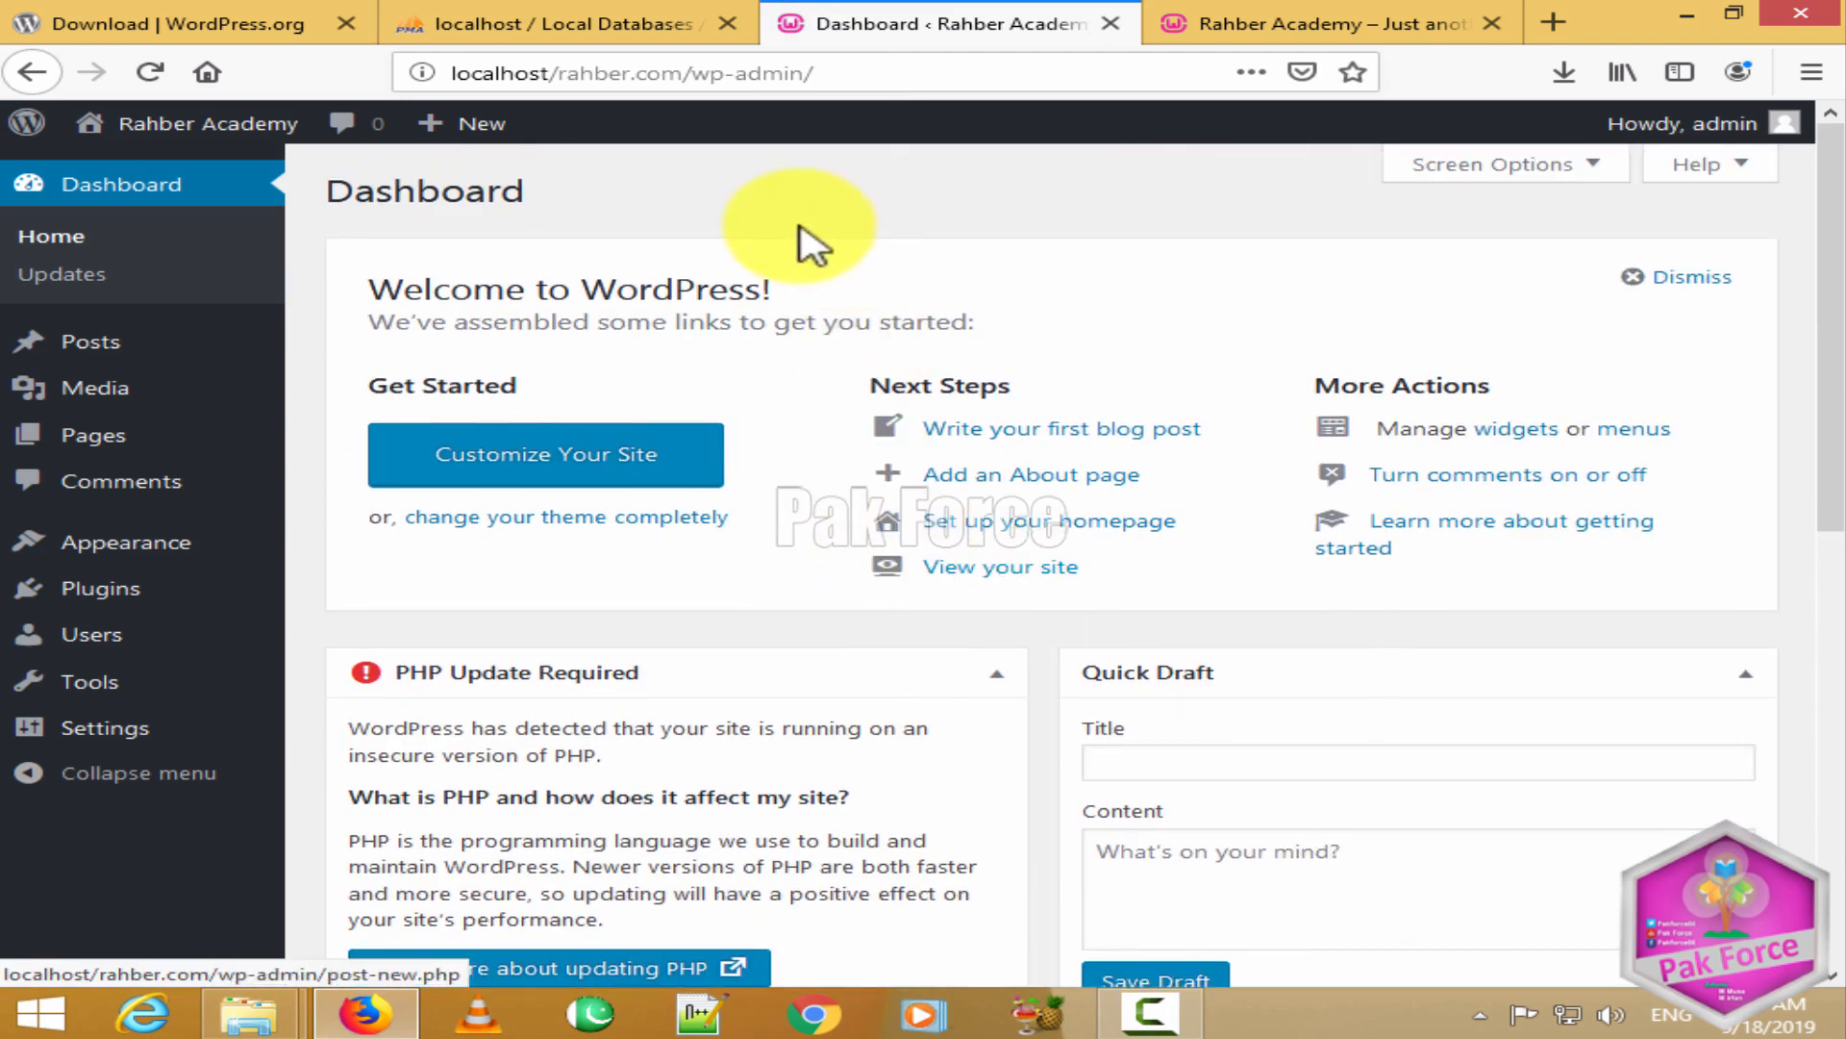